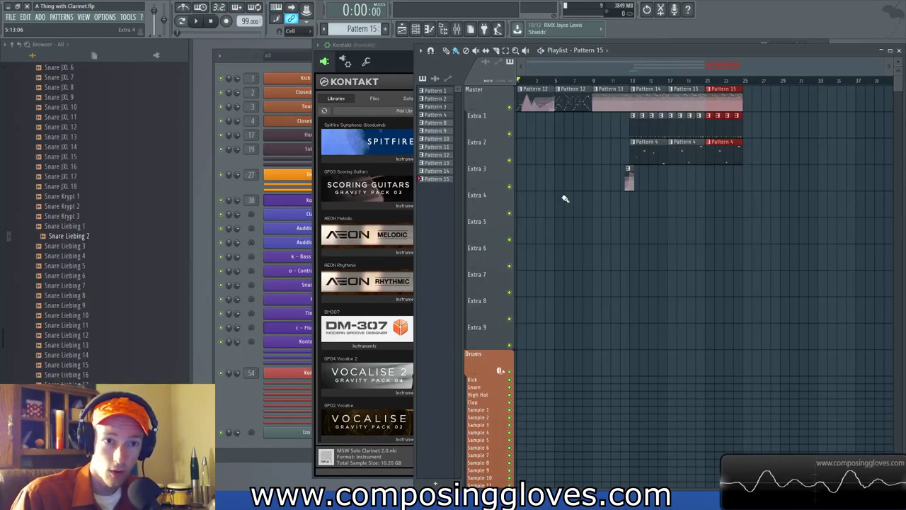
- Play the song and examine Pattern 12's Clarinet and Auddict Clarinet notes in the piano roll
{"action": "key", "text": "space"}
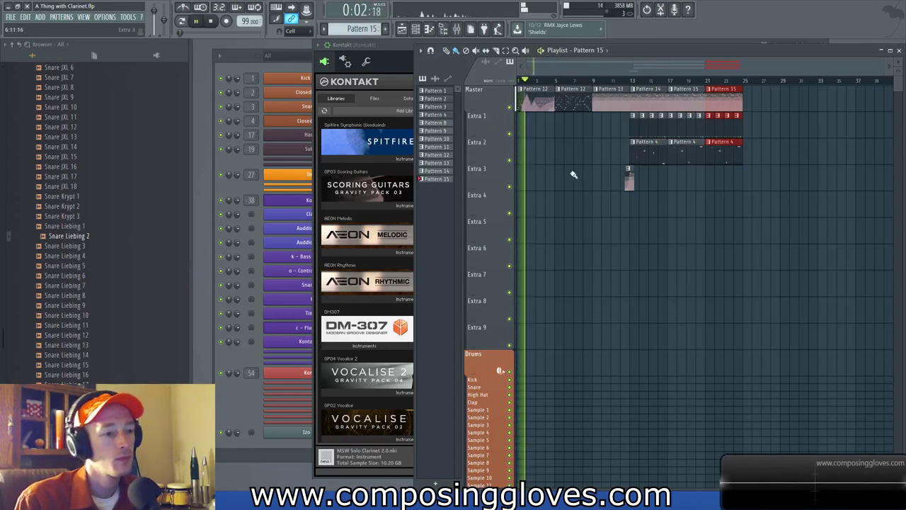
{"action": "double_click", "coordinate": [537, 111]}
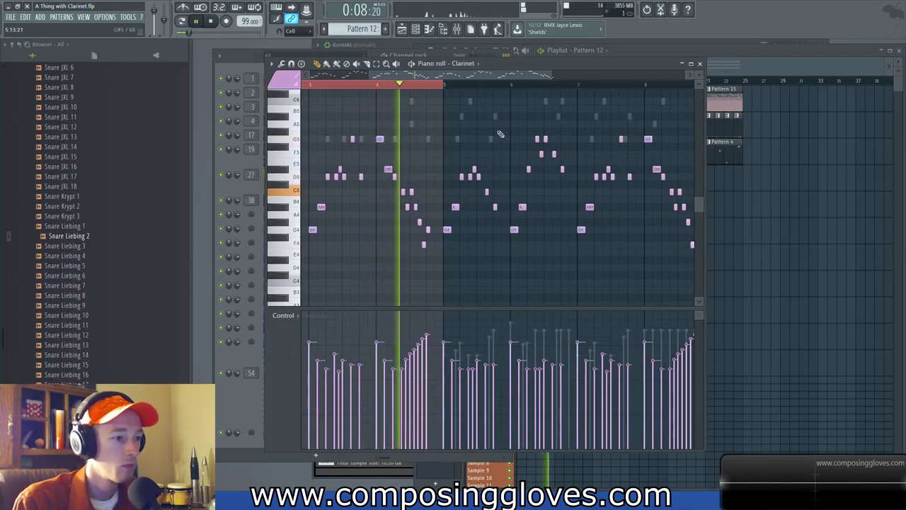
{"action": "left_click_drag", "start_coordinate": [520, 128], "coordinate": [429, 178]}
{"action": "right_click", "coordinate": [458, 124]}
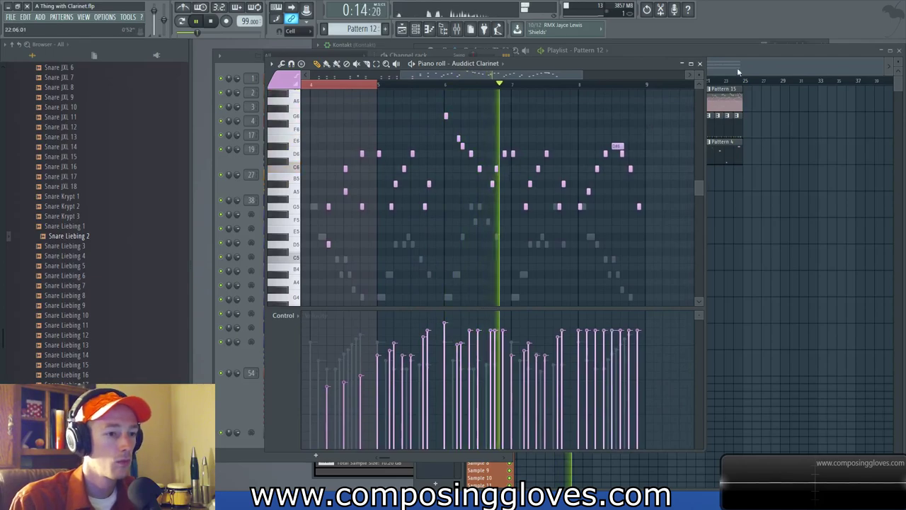
- Return to the playlist and review the clarinet, bassoon and percussion instruments loaded in the Kontakt rack
{"action": "left_click", "coordinate": [735, 73]}
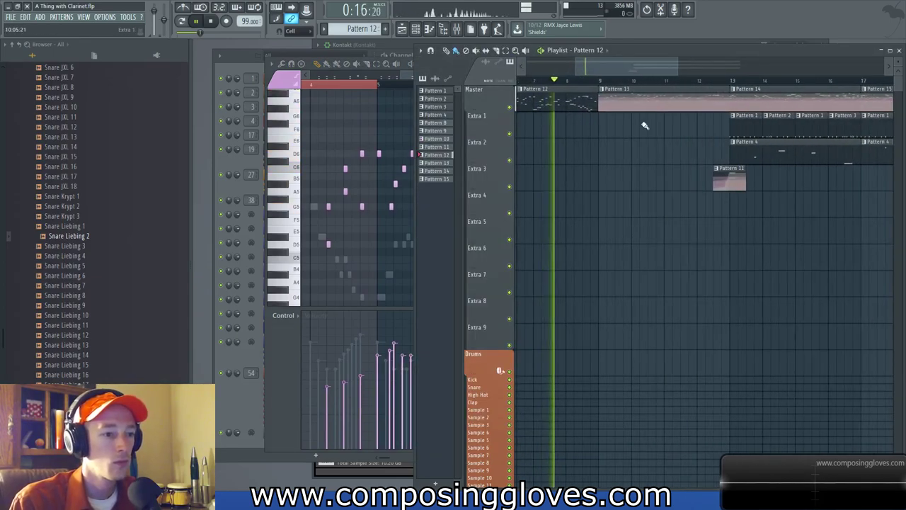
{"action": "left_click", "coordinate": [386, 472]}
{"action": "scroll", "coordinate": [819, 268], "scroll_direction": "down", "scroll_amount": 1}
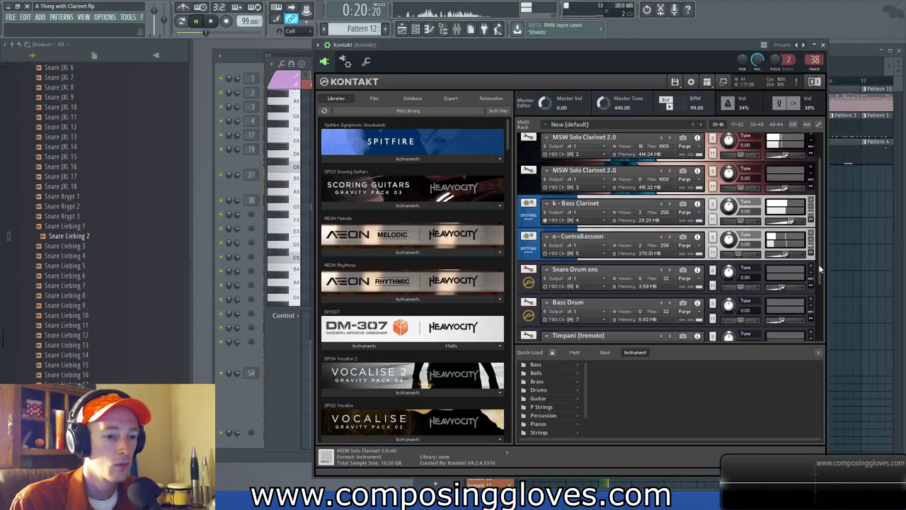
{"action": "scroll", "coordinate": [819, 269], "scroll_direction": "down", "scroll_amount": 3}
{"action": "scroll", "coordinate": [821, 269], "scroll_direction": "up", "scroll_amount": 4}
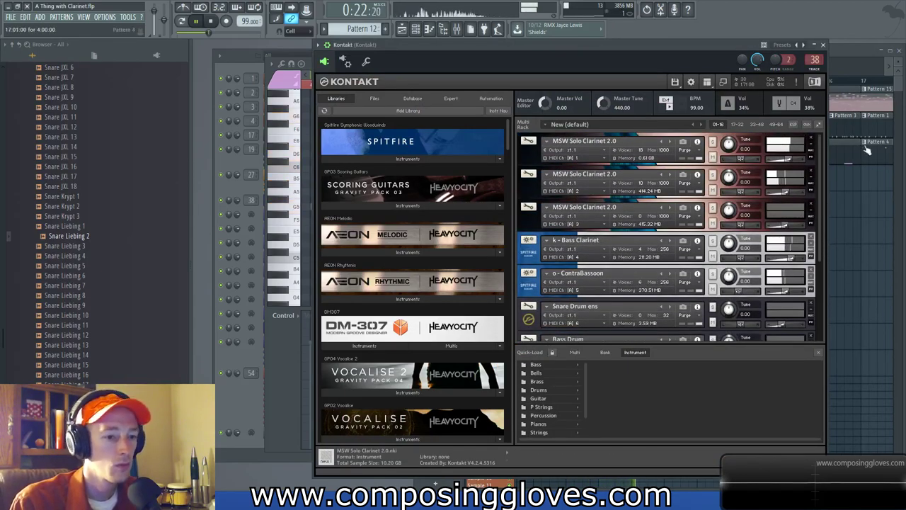
- Examine Pattern 4's Izo Stuttur notes from the playlist during playback and return to the arrangement
{"action": "left_click", "coordinate": [854, 56]}
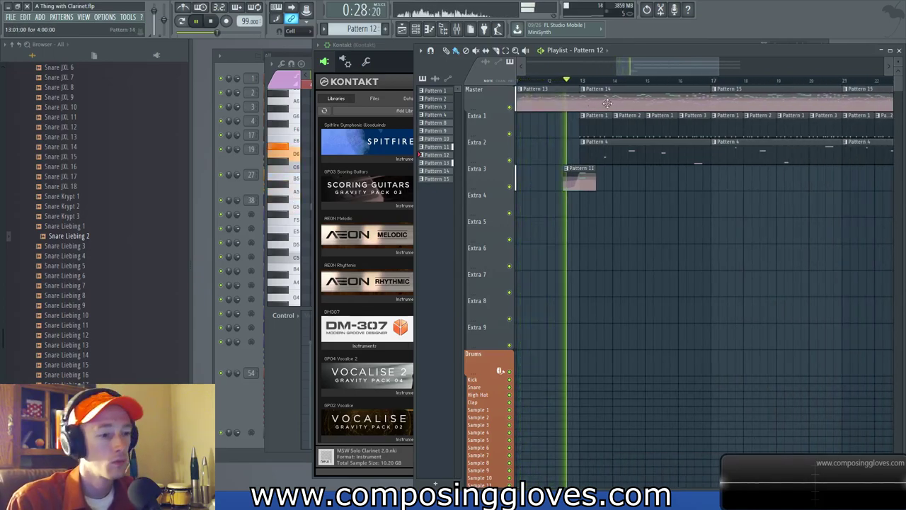
{"action": "double_click", "coordinate": [603, 157]}
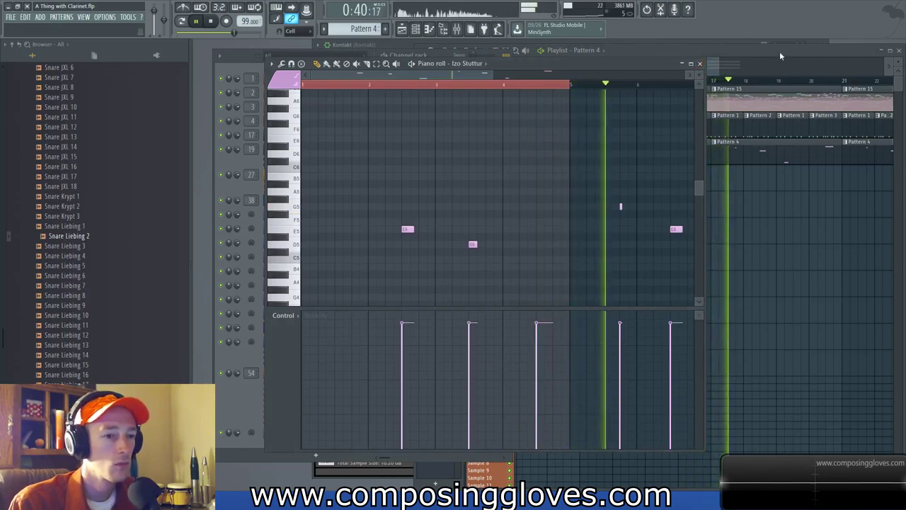
{"action": "left_click", "coordinate": [781, 56]}
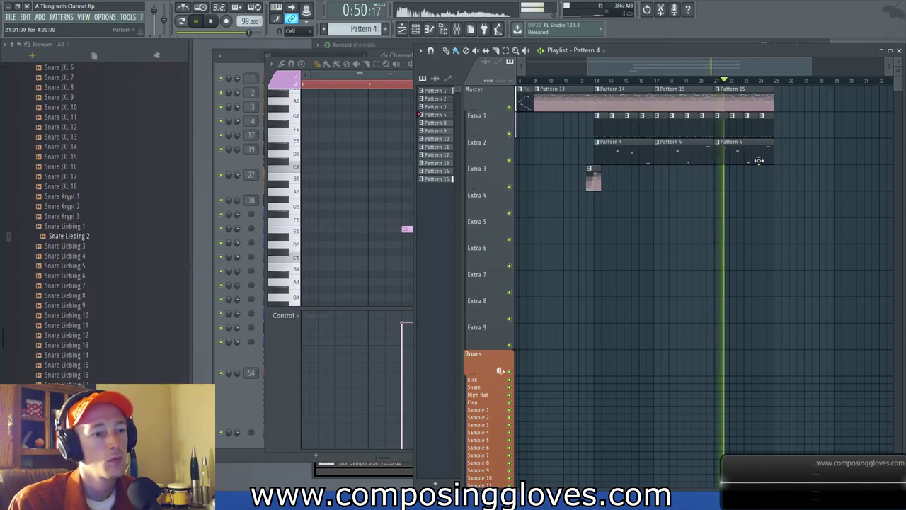
- Lengthen the last Pattern 3 clip on Extra 1 to about bar 28 and stop playback
{"action": "left_click_drag", "start_coordinate": [772, 122], "coordinate": [824, 131]}
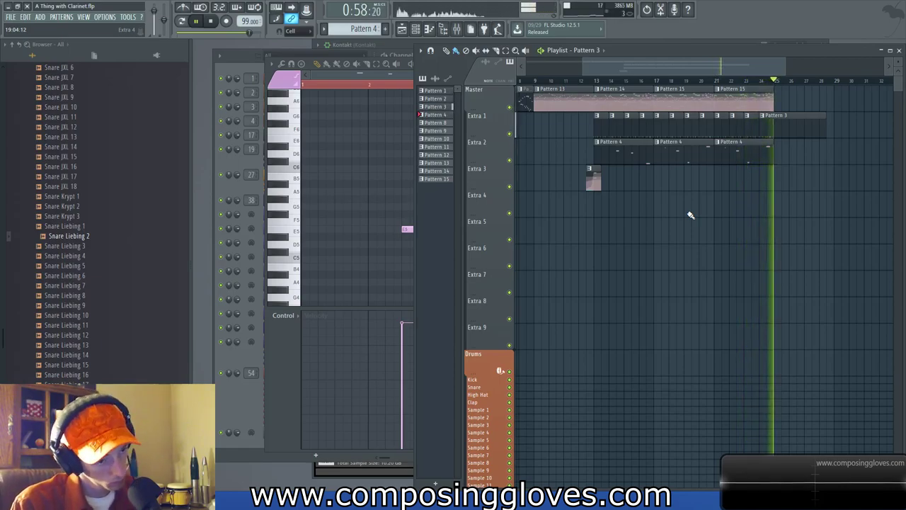
{"action": "key", "text": "space"}
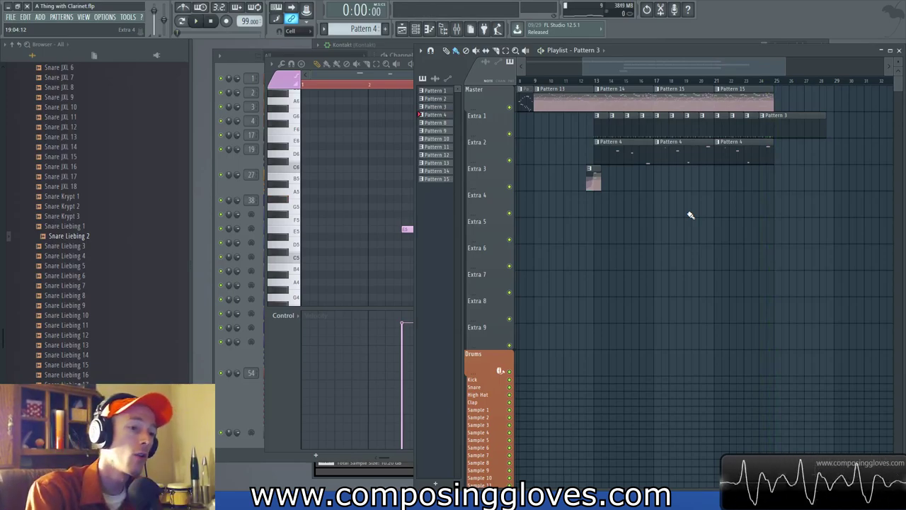
{"action": "left_click_drag", "start_coordinate": [637, 150], "coordinate": [752, 162]}
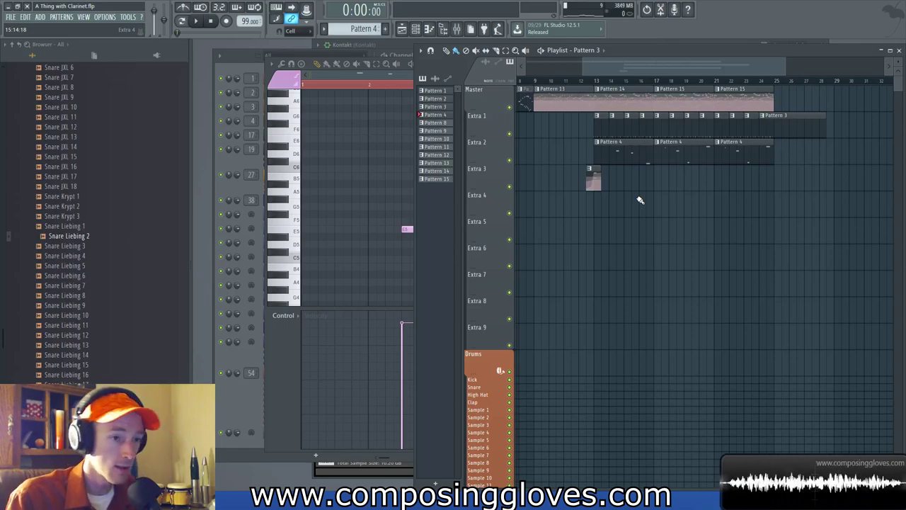
{"action": "left_click_drag", "start_coordinate": [581, 129], "coordinate": [852, 174]}
{"action": "left_click", "coordinate": [774, 137], "text": "ctrl"}
{"action": "left_click", "coordinate": [680, 215], "text": "ctrl"}
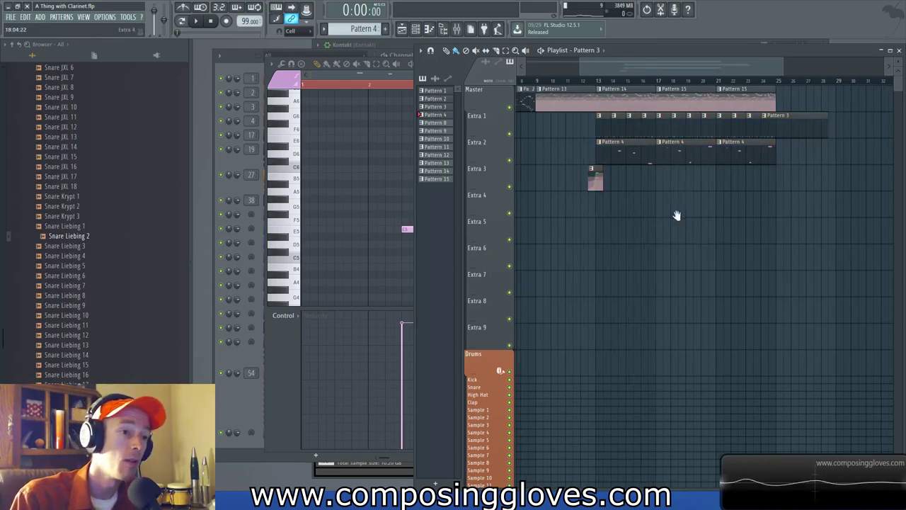
{"action": "scroll", "coordinate": [673, 214], "scroll_direction": "left", "scroll_amount": 3}
{"action": "scroll", "coordinate": [627, 279], "scroll_direction": "down", "scroll_amount": 2}
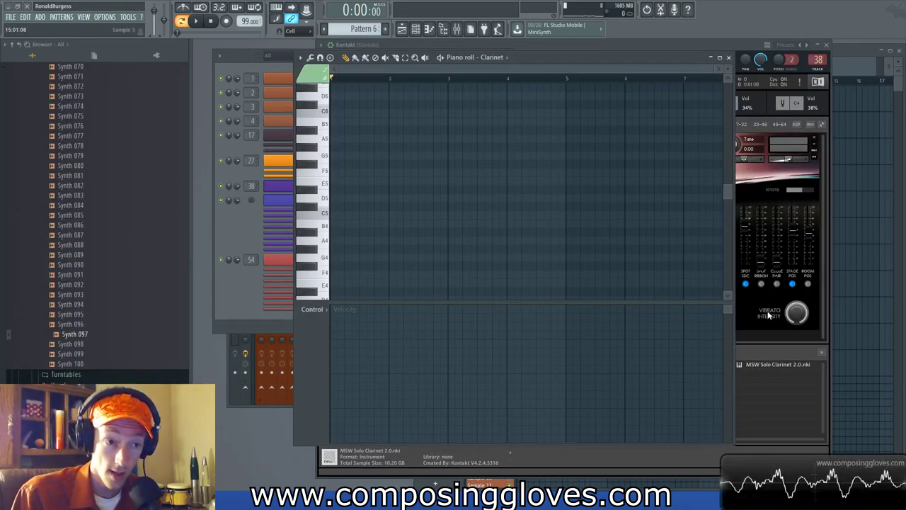
- Bring the MSW Solo Clarinet instrument in Kontakt to the front and show its on-screen keyboard
{"action": "left_click", "coordinate": [825, 262]}
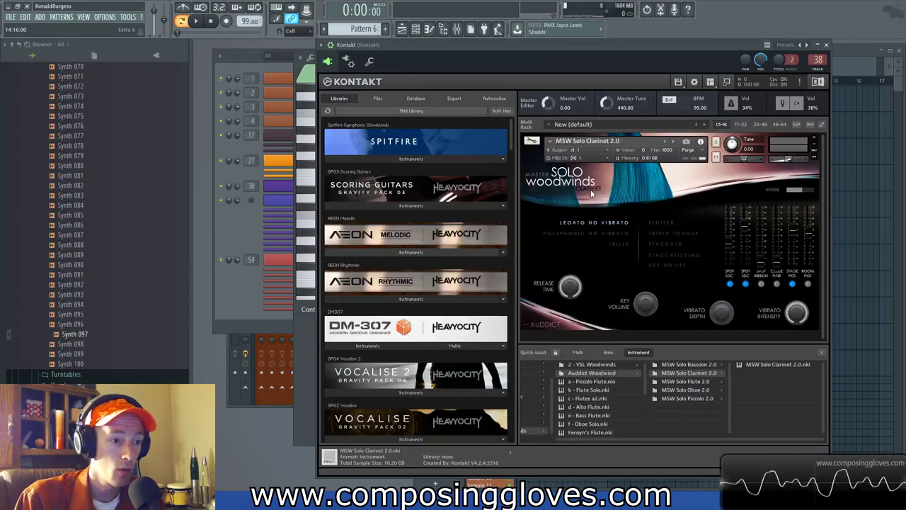
{"action": "right_click", "coordinate": [676, 278]}
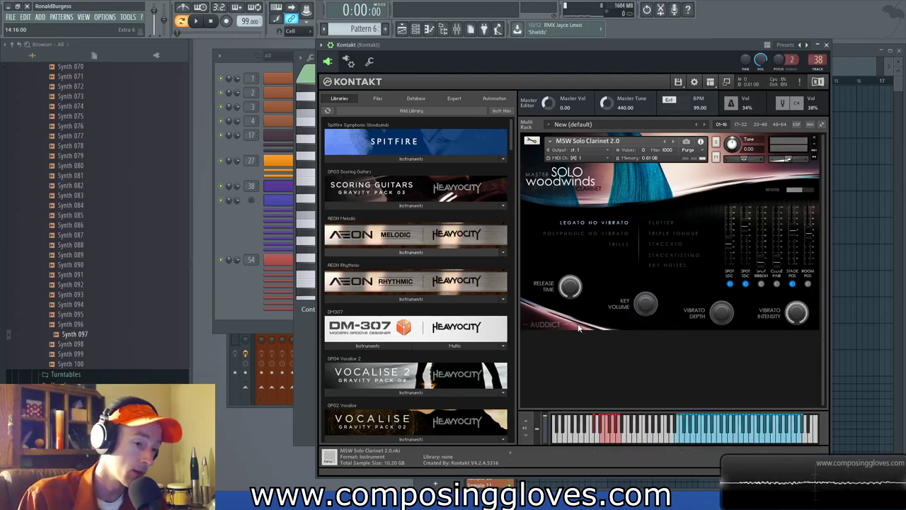
- Open the Clarinet channel's settings from the channel rack and move its window up clear of the lower channels
{"action": "left_click", "coordinate": [232, 239]}
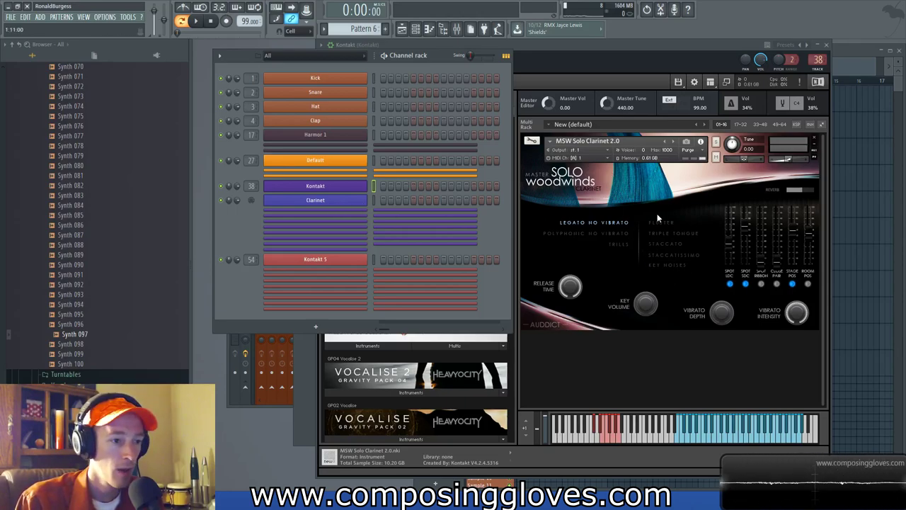
{"action": "left_click", "coordinate": [351, 200]}
{"action": "left_click_drag", "start_coordinate": [319, 215], "coordinate": [358, 211]}
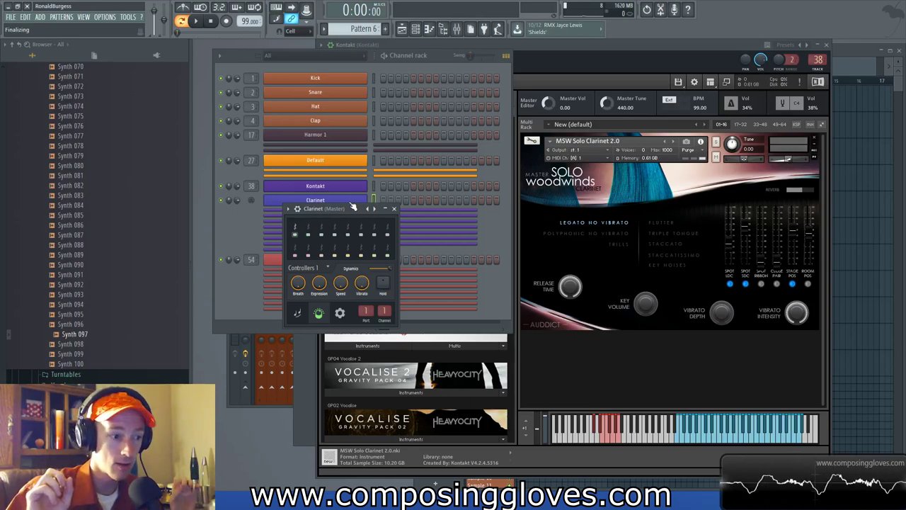
{"action": "left_click_drag", "start_coordinate": [353, 206], "coordinate": [355, 179]}
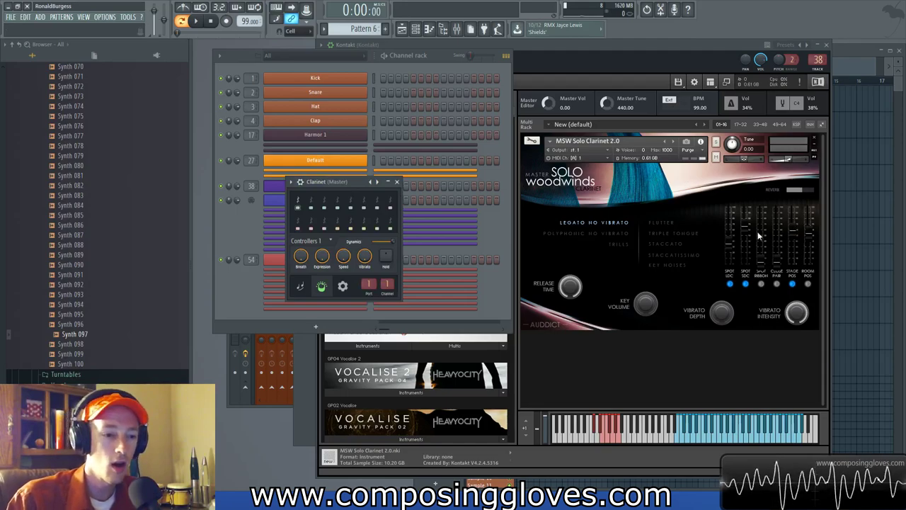
- Review the clarinet's articulations in Kontakt and open the Clarinet channel's empty piano roll
{"action": "left_click", "coordinate": [774, 258]}
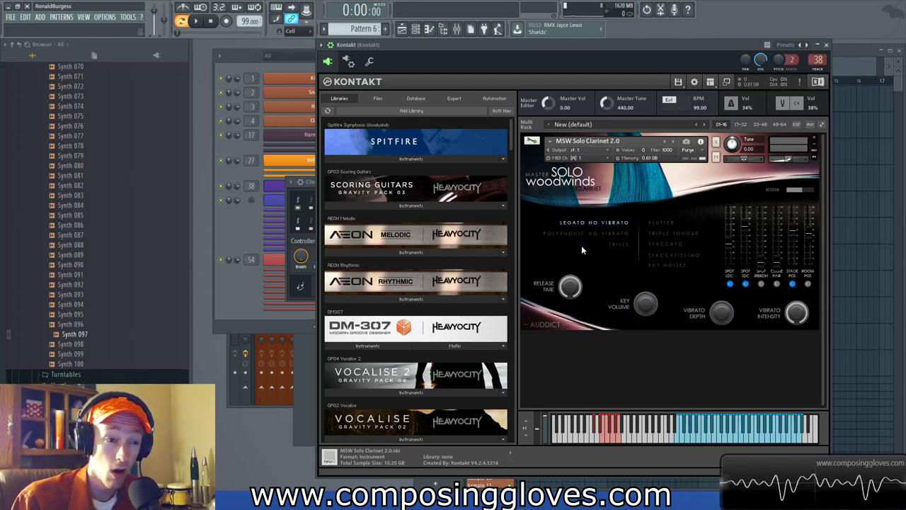
{"action": "left_click", "coordinate": [236, 237]}
{"action": "right_click", "coordinate": [366, 199]}
{"action": "left_click", "coordinate": [378, 203]}
{"action": "left_click", "coordinate": [404, 201]}
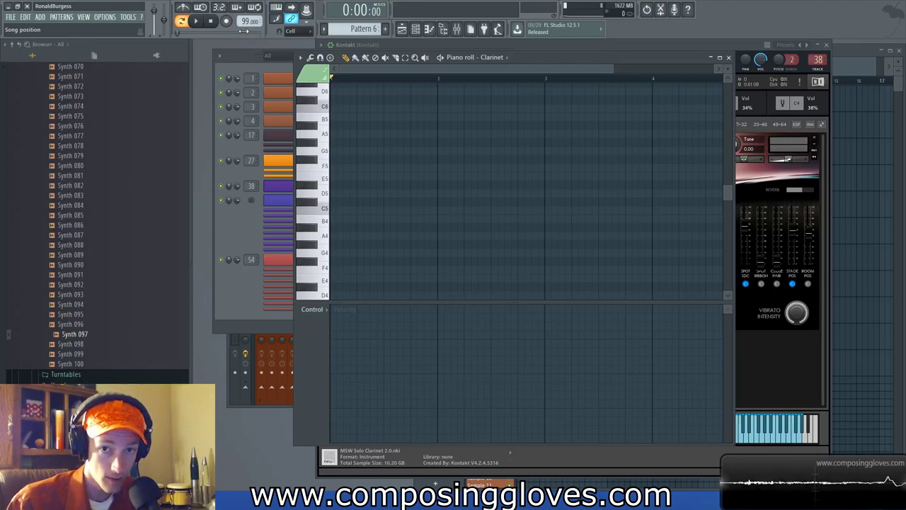
- Place a G4 note at the start of bar 1, shorten it to 1.5 beats and overlap it with an A#4 on beat 2
{"action": "scroll", "coordinate": [249, 21], "scroll_direction": "up", "scroll_amount": 1}
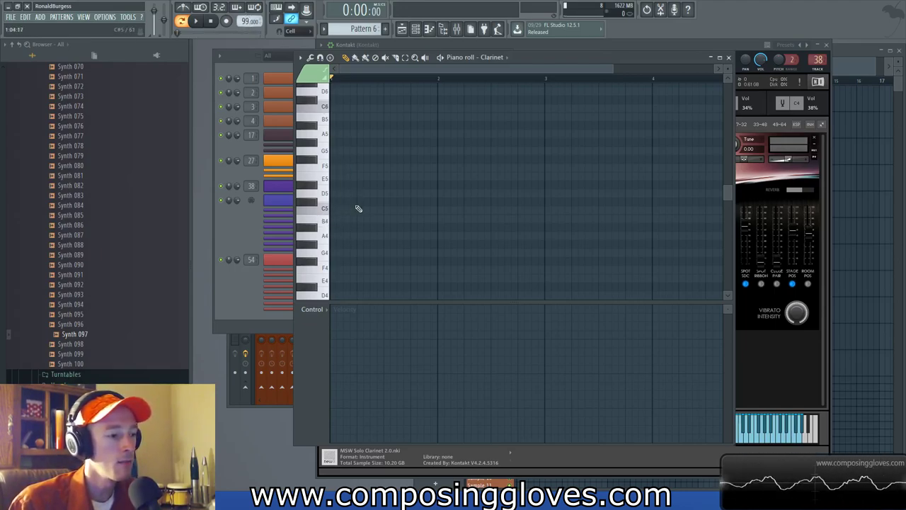
{"action": "scroll", "coordinate": [374, 205], "scroll_direction": "down", "scroll_amount": 1}
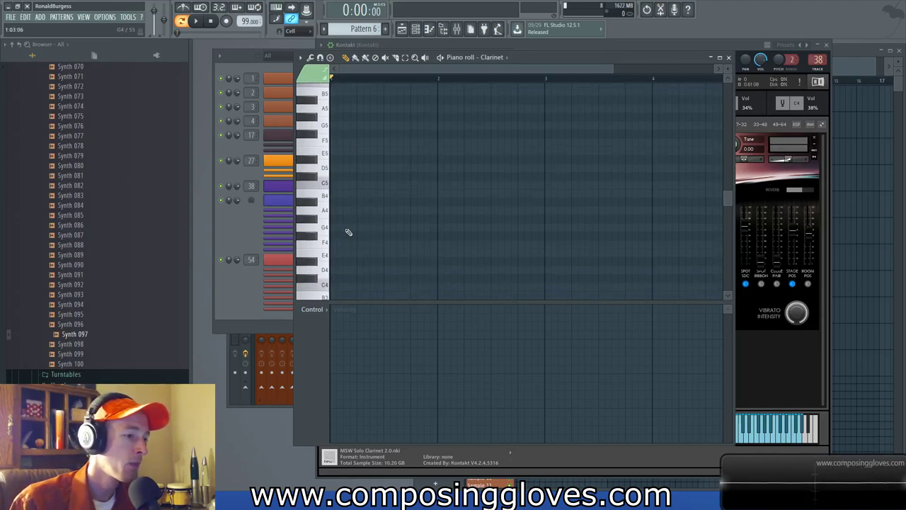
{"action": "left_click", "coordinate": [349, 232]}
{"action": "scroll", "coordinate": [397, 190], "scroll_direction": "up", "scroll_amount": 2}
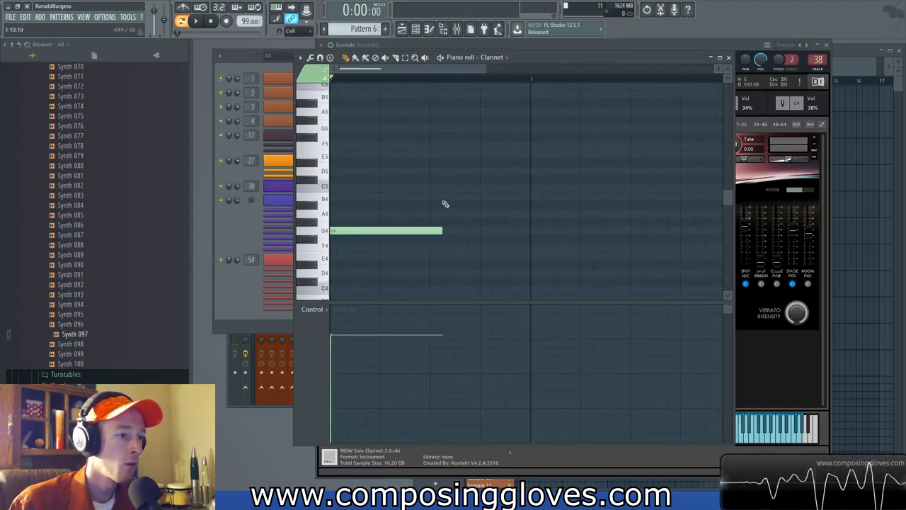
{"action": "left_click_drag", "start_coordinate": [442, 231], "coordinate": [404, 232]}
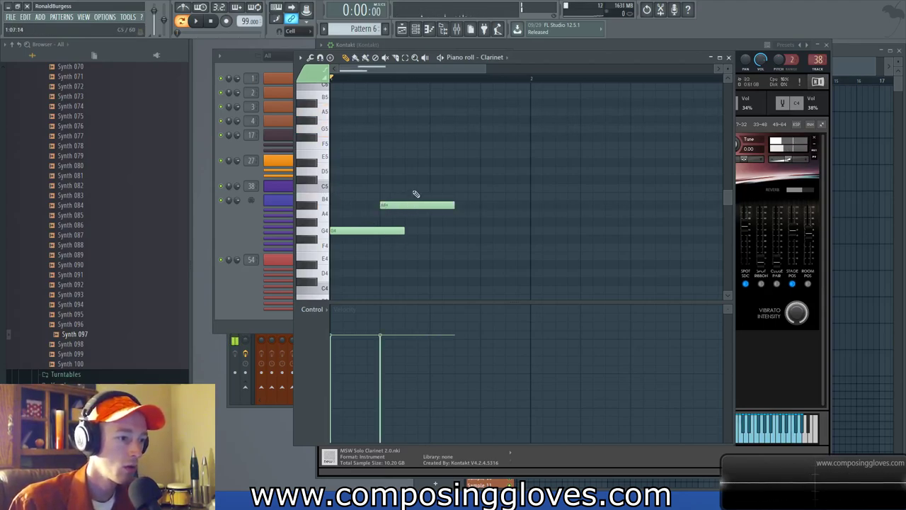
- Replace the A#4 note with one starting half a beat into bar 1 so it overlaps the G4 more
{"action": "left_click", "coordinate": [368, 238]}
{"action": "right_click", "coordinate": [368, 239]}
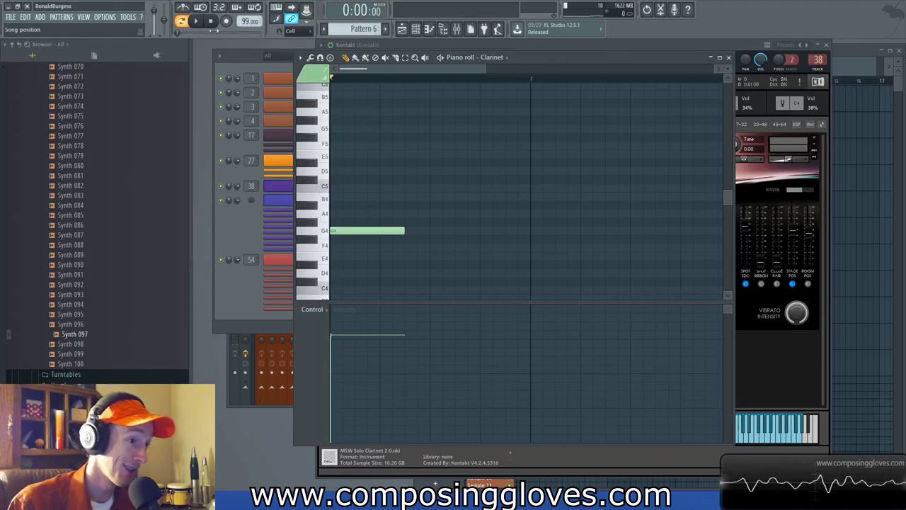
{"action": "left_click", "coordinate": [340, 78]}
{"action": "key", "text": "space"}
{"action": "left_click", "coordinate": [365, 209]}
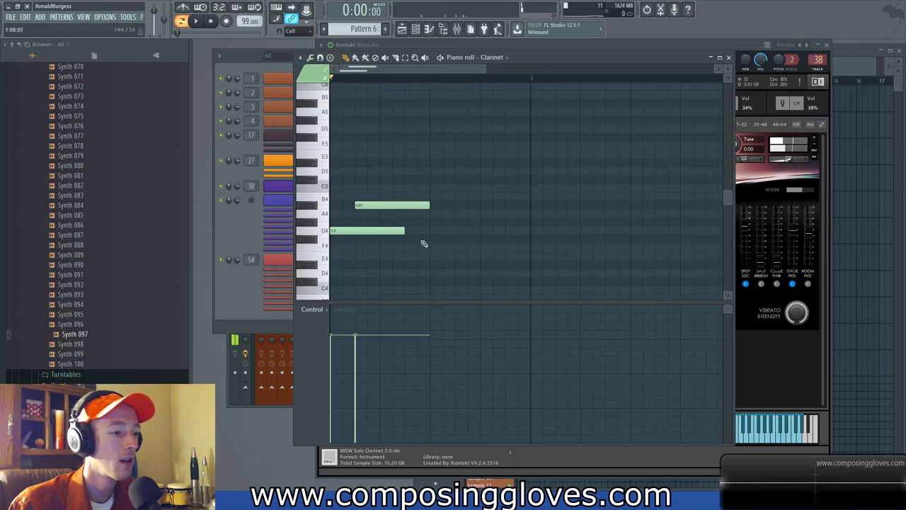
- Test the red keyswitch keys on Kontakt's on-screen keyboard and shift its octave to +0
{"action": "left_click", "coordinate": [769, 355]}
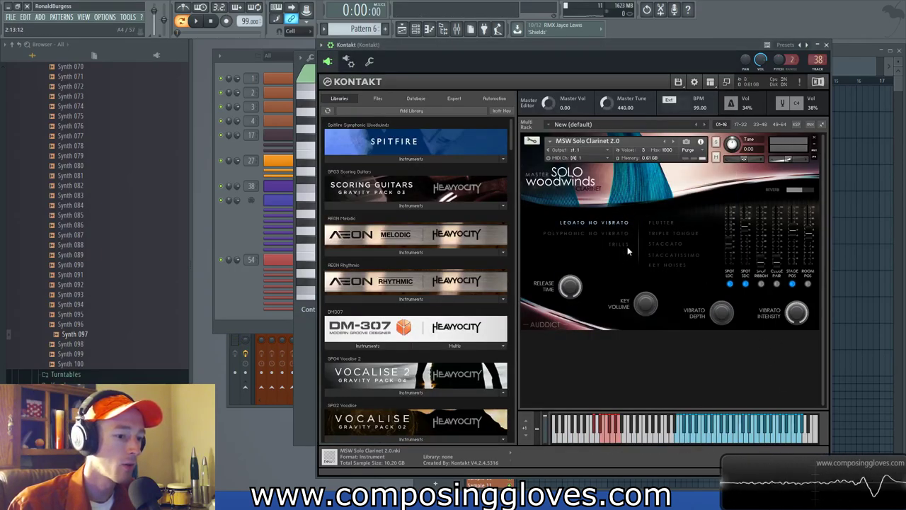
{"action": "left_click", "coordinate": [600, 428]}
{"action": "left_click", "coordinate": [594, 433]}
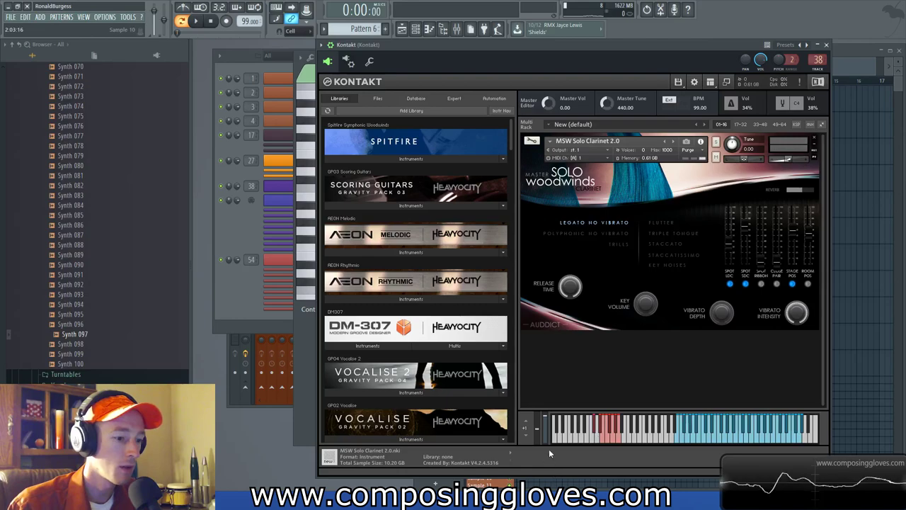
{"action": "left_click", "coordinate": [525, 435]}
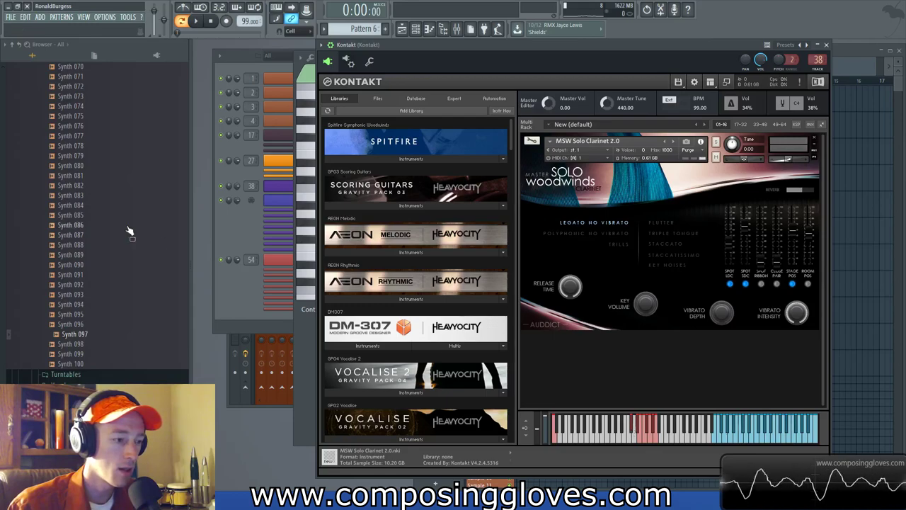
- Show the Clarinet channel's articulation settings and set Articulation 1's keyswitch to C#0
{"action": "left_click", "coordinate": [233, 225]}
{"action": "left_click", "coordinate": [314, 204]}
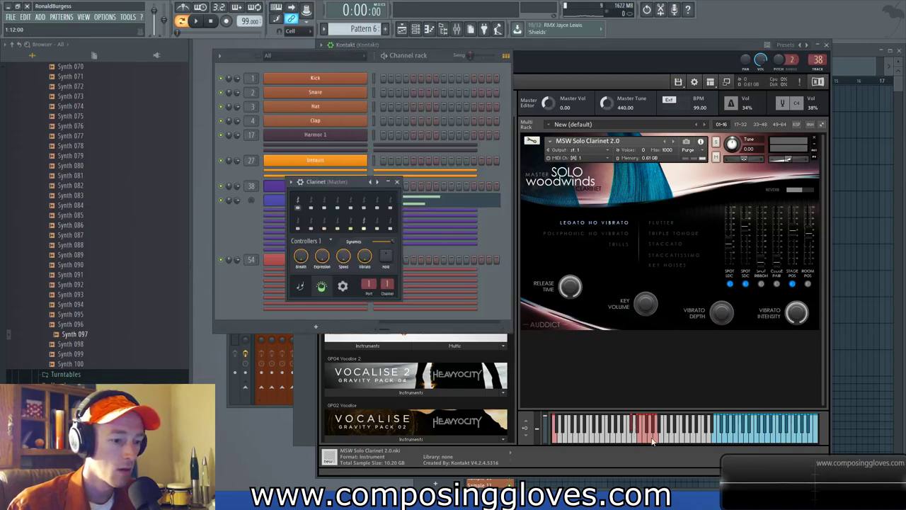
{"action": "left_click", "coordinate": [300, 286]}
{"action": "left_click_drag", "start_coordinate": [326, 257], "coordinate": [326, 245]}
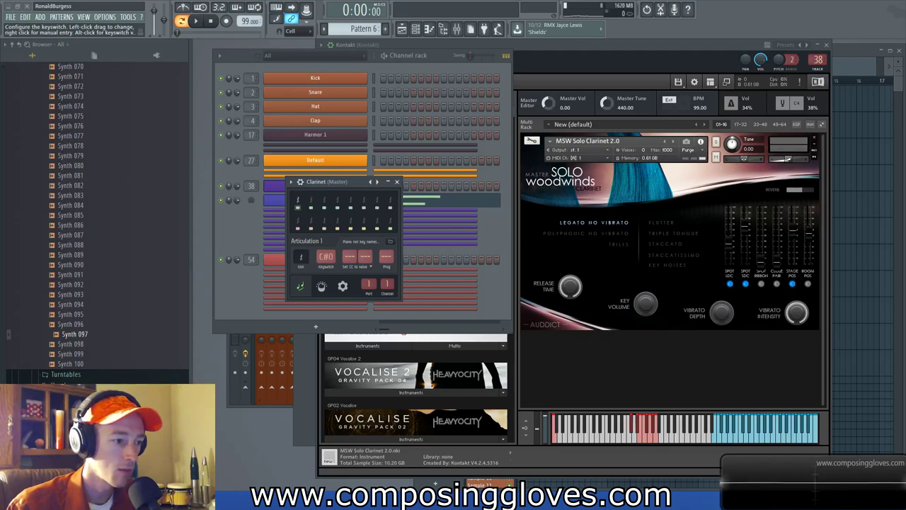
- Set the keyswitch of Articulation 2 on the Clarinet channel to C#0
{"action": "left_click", "coordinate": [310, 206]}
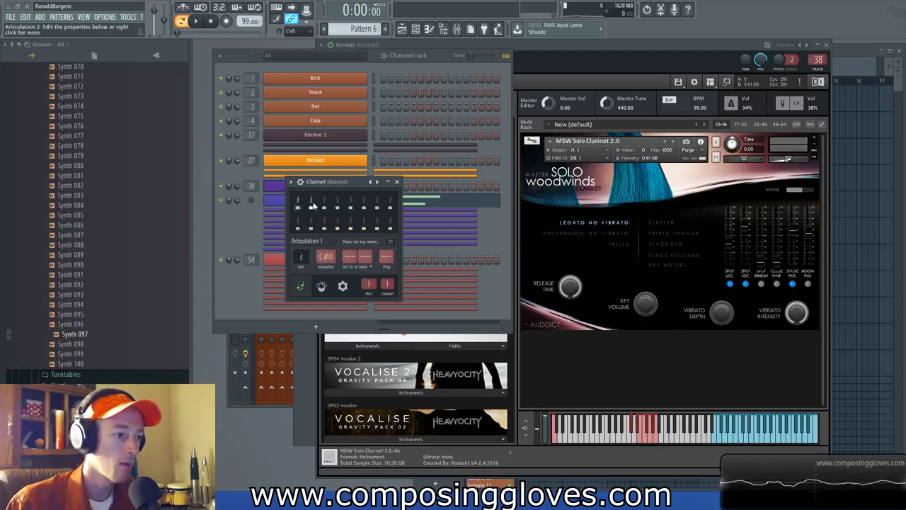
{"action": "left_click_drag", "start_coordinate": [327, 260], "coordinate": [327, 261]}
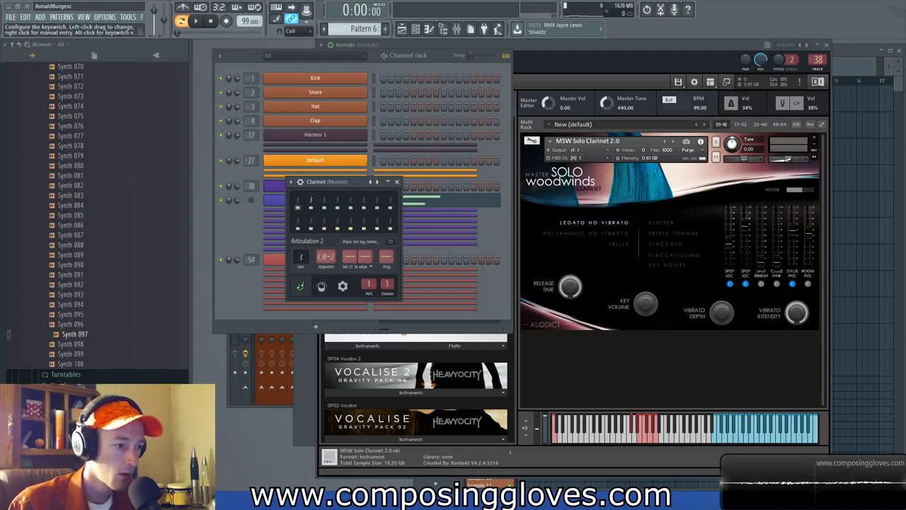
{"action": "right_click", "coordinate": [326, 259]}
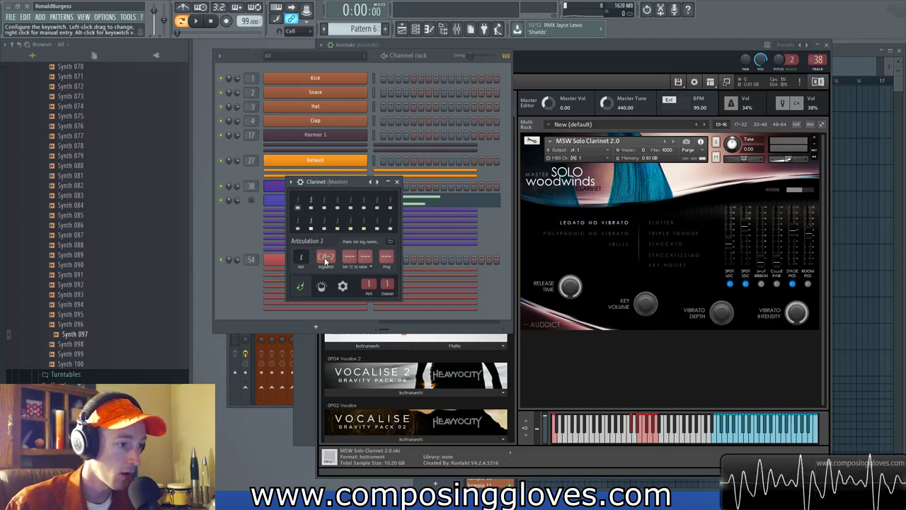
{"action": "type", "text": "1"}
{"action": "key", "text": "Return"}
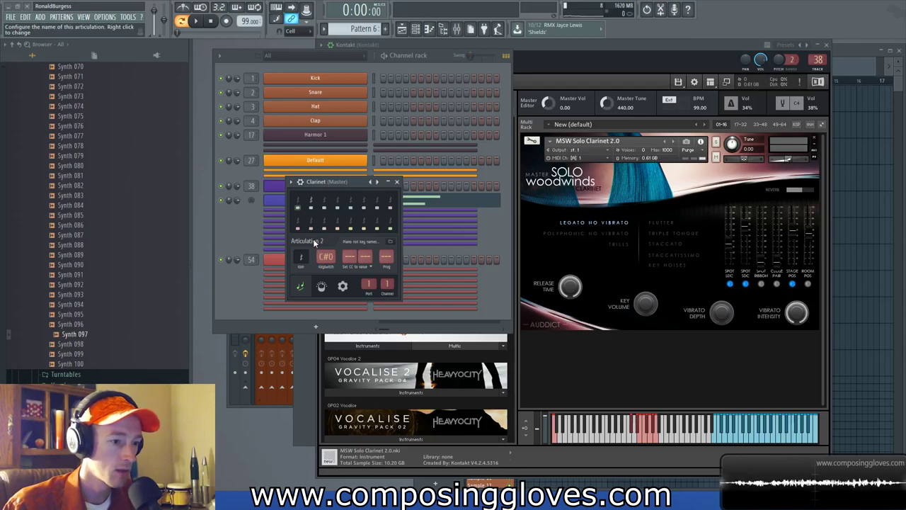
- Rename Articulation 2 as Legato No Vibrato
{"action": "right_click", "coordinate": [314, 243]}
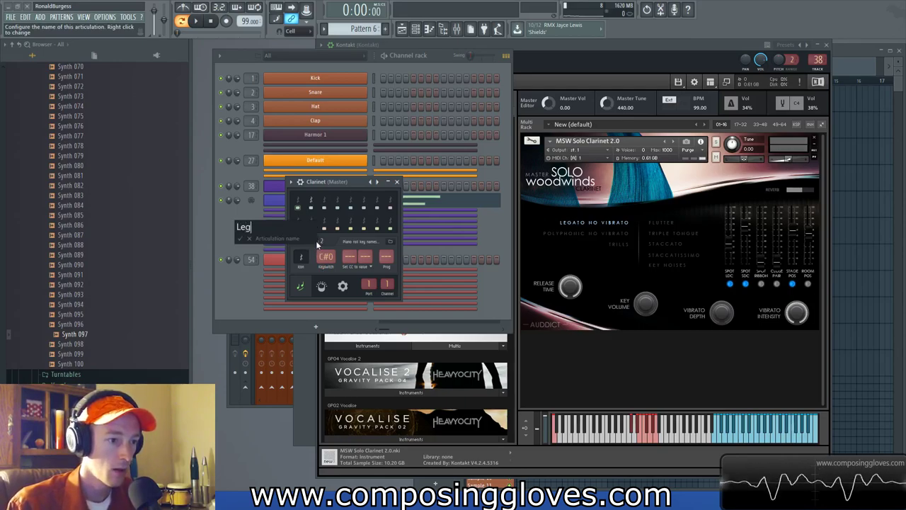
{"action": "type", "text": "Legato No BV"}
{"action": "key", "text": "BackSpace"}
{"action": "key", "text": "BackSpace"}
{"action": "type", "text": "Vibrato"}
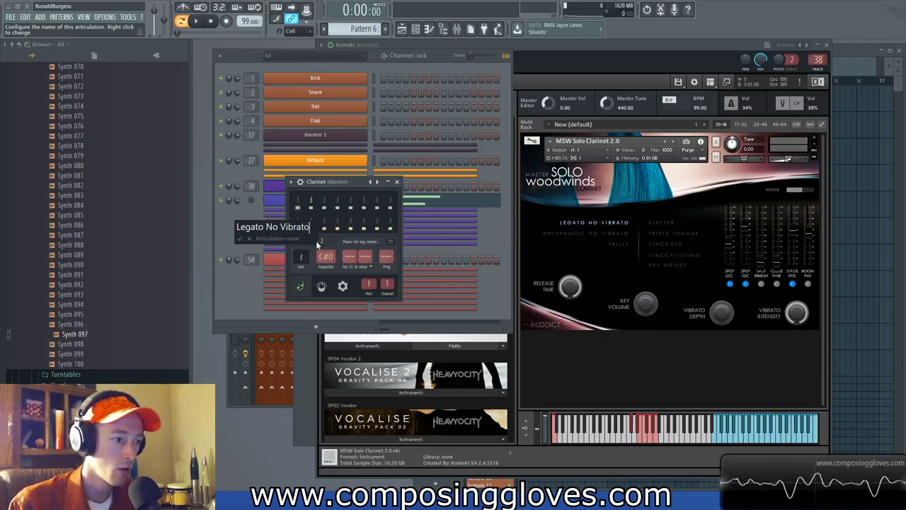
{"action": "key", "text": "Return"}
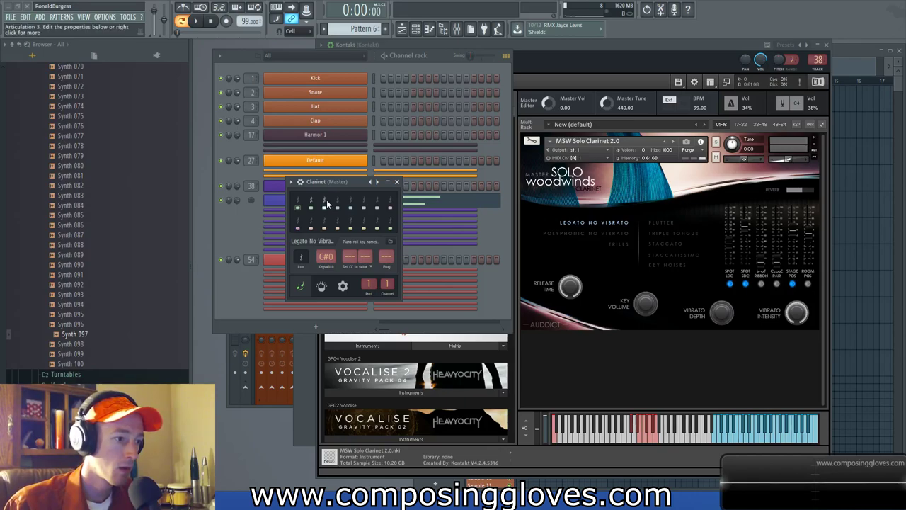
- Set Articulation 3's keyswitch to 27 (D#0) and name it Polyphonic No Vibrato
{"action": "right_click", "coordinate": [331, 258]}
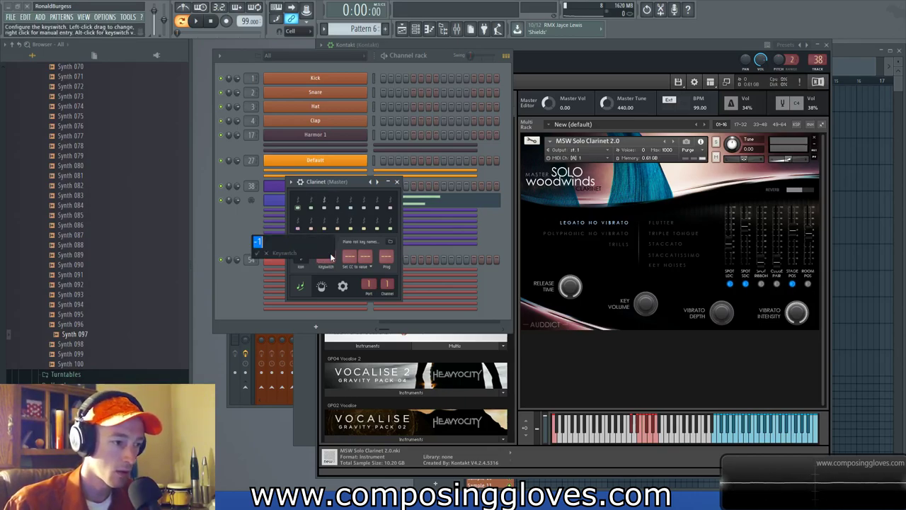
{"action": "type", "text": "27"}
{"action": "key", "text": "Return"}
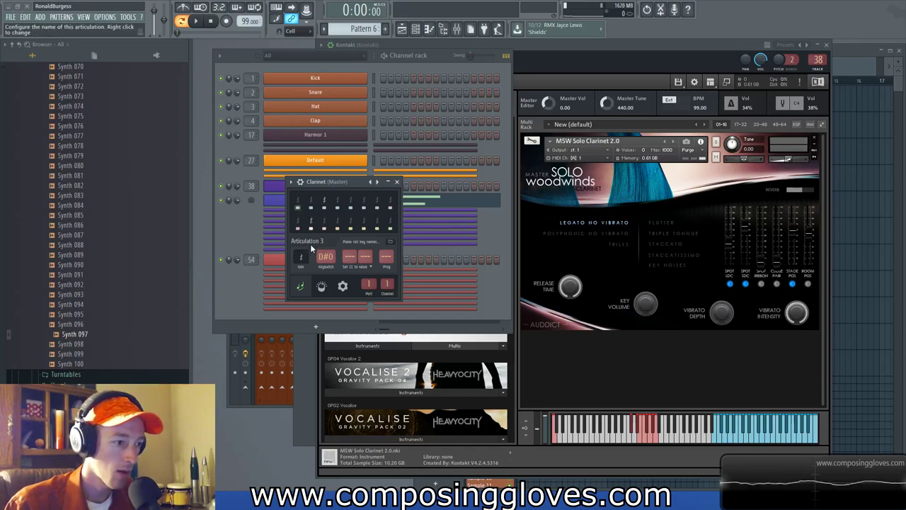
{"action": "right_click", "coordinate": [313, 241]}
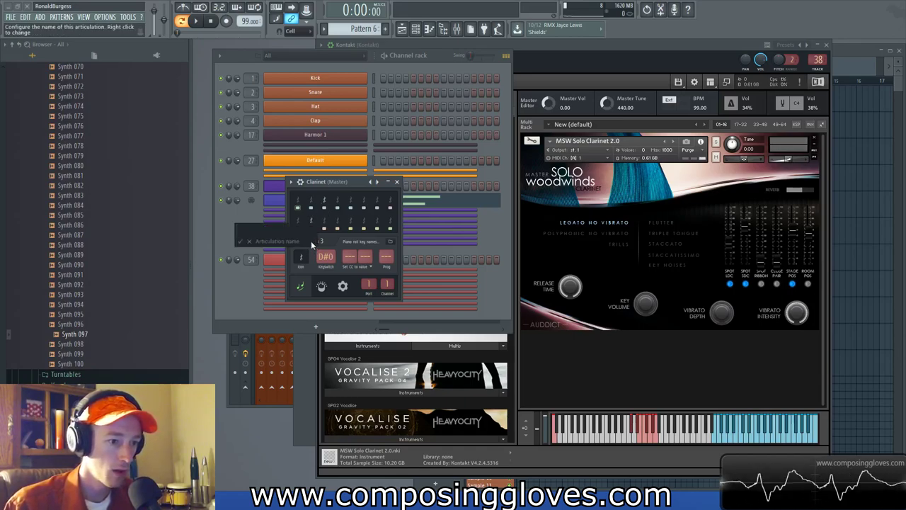
{"action": "type", "text": "Polyphonic No"}
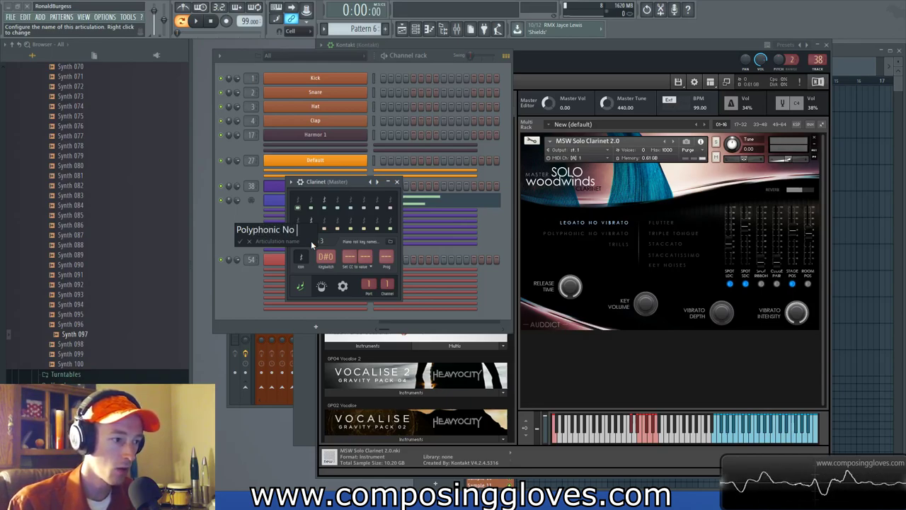
{"action": "type", "text": " Vibrato"}
{"action": "key", "text": "Return"}
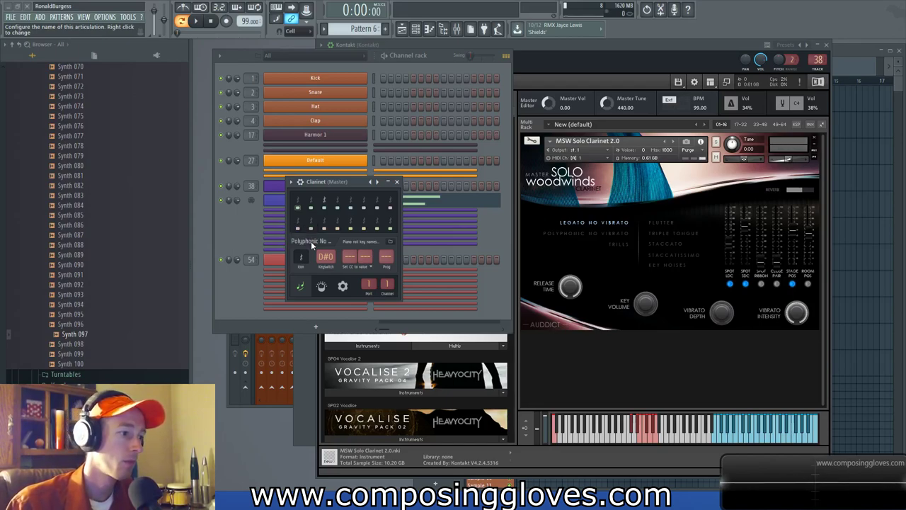
- Test the Polyphonic No Vibrato keyswitch with a trial G#4 note in its colour, 2.5 beats into bar 1, and delete the note
{"action": "left_click", "coordinate": [219, 226]}
{"action": "left_click", "coordinate": [399, 199]}
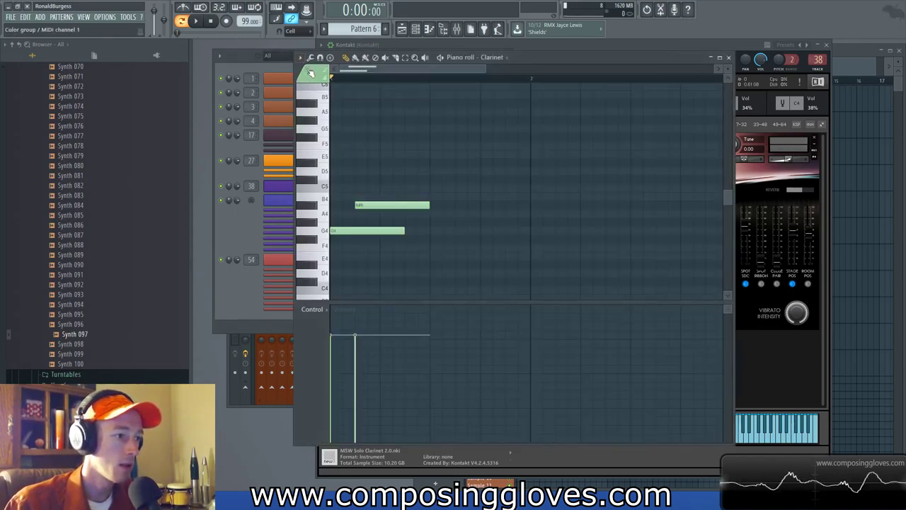
{"action": "left_click", "coordinate": [310, 73]}
{"action": "left_click", "coordinate": [324, 135]}
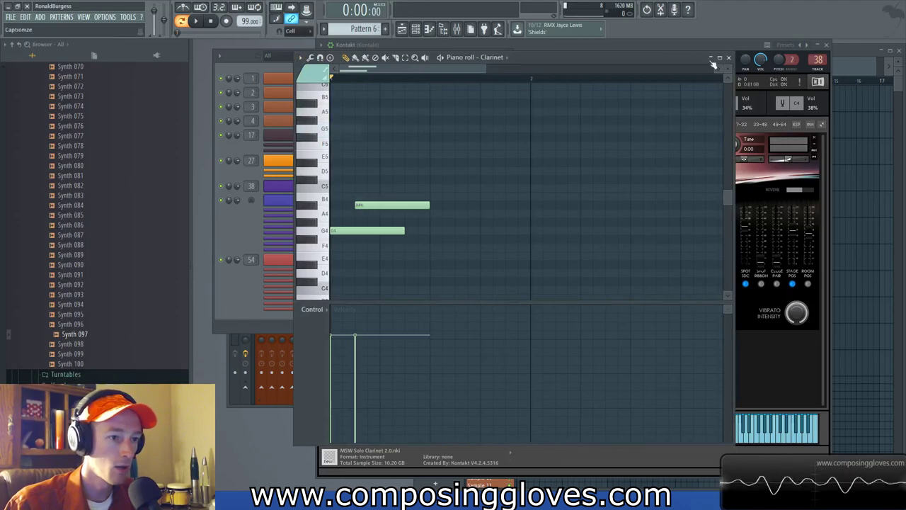
{"action": "left_click_drag", "start_coordinate": [681, 61], "coordinate": [537, 55]}
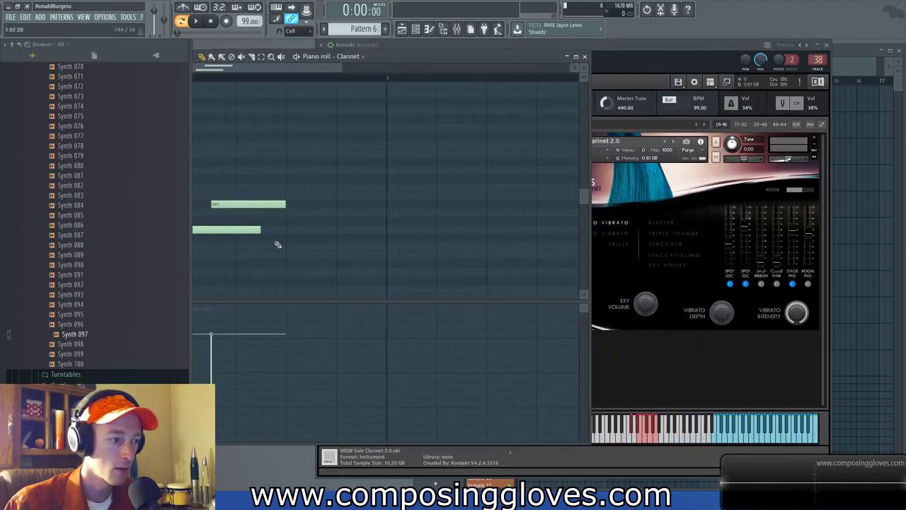
{"action": "left_click", "coordinate": [304, 231]}
{"action": "mouse_move", "coordinate": [304, 232]}
{"action": "left_mouse_down"}
{"action": "mouse_move", "coordinate": [314, 202]}
{"action": "mouse_move", "coordinate": [313, 221]}
{"action": "left_mouse_up"}
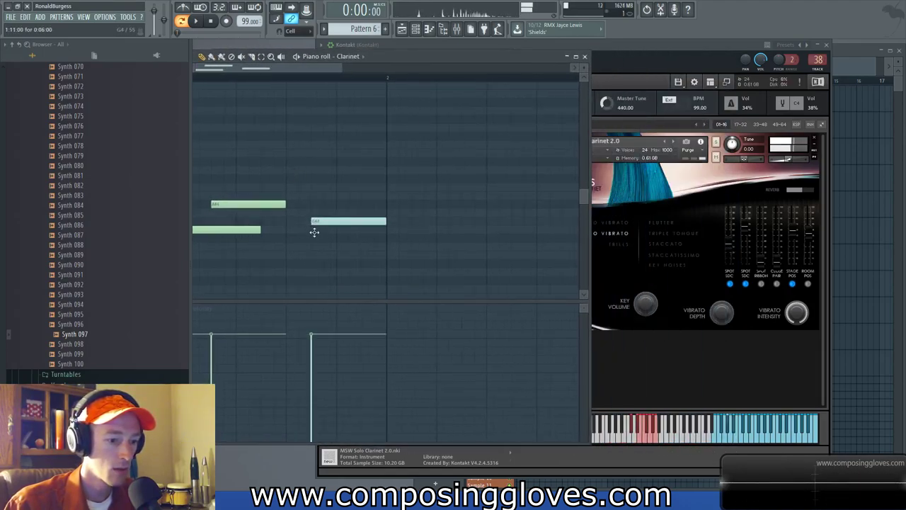
{"action": "right_click", "coordinate": [326, 217]}
- Move the piano roll and Kontakt windows aside and check the keyswitch number of the Polyphonic No Vibrato articulation
{"action": "left_click_drag", "start_coordinate": [431, 59], "coordinate": [546, 67]}
{"action": "left_click", "coordinate": [218, 245]}
{"action": "left_click_drag", "start_coordinate": [714, 50], "coordinate": [743, 50]}
{"action": "left_click", "coordinate": [353, 203]}
{"action": "left_click", "coordinate": [354, 203]}
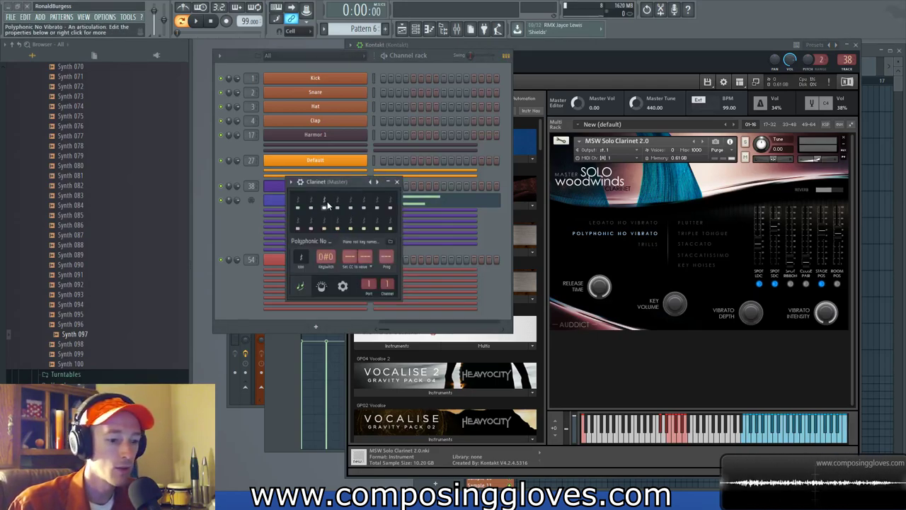
{"action": "right_click", "coordinate": [323, 257]}
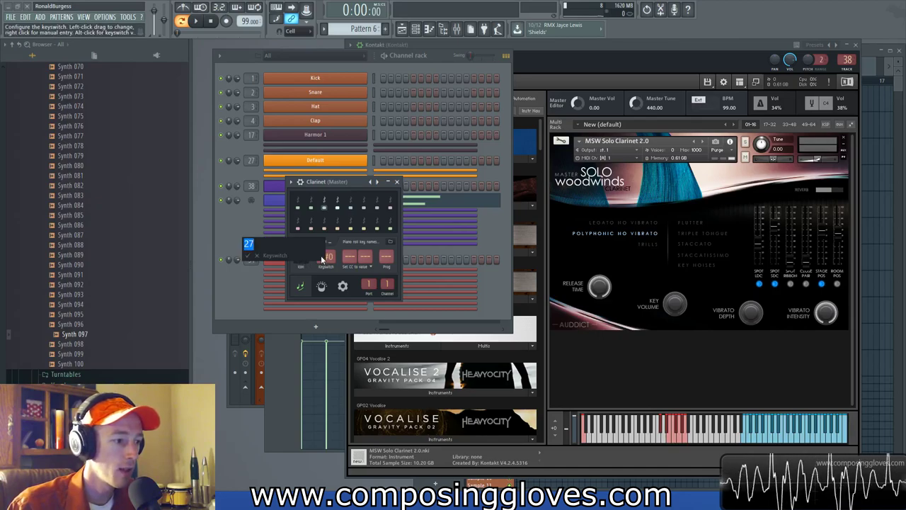
{"action": "key", "text": "Return"}
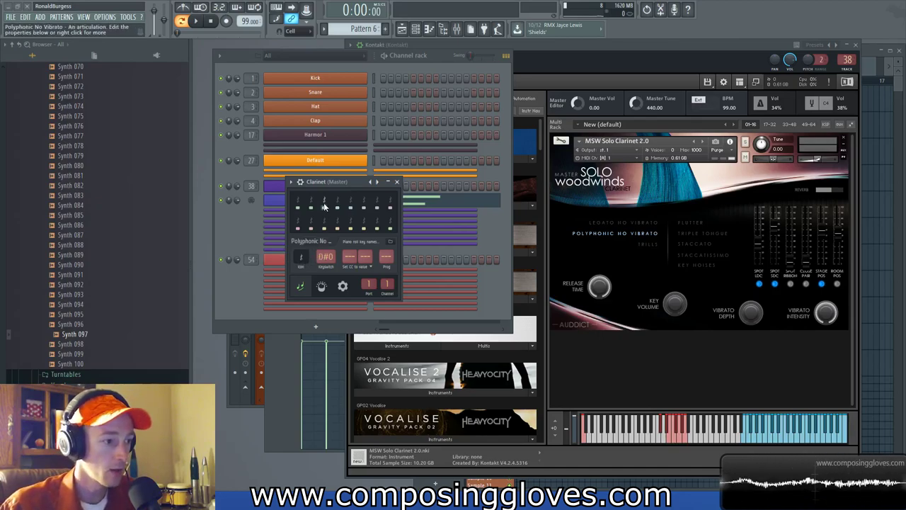
- Trigger the Trills keyswitch on Kontakt's on-screen keyboard and set Articulation 4's keyswitch to 28 (E0)
{"action": "left_click", "coordinate": [670, 439]}
{"action": "left_click", "coordinate": [670, 439]}
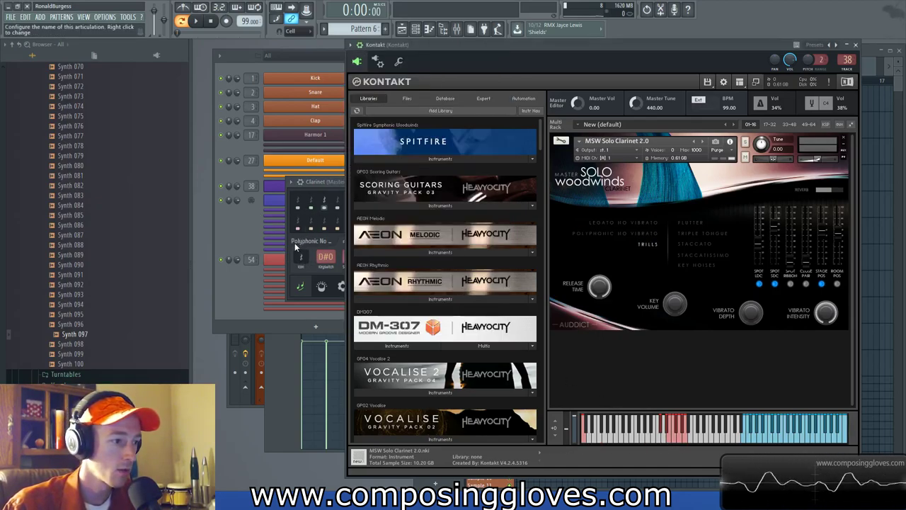
{"action": "left_click", "coordinate": [296, 240]}
{"action": "right_click", "coordinate": [335, 201]}
{"action": "left_click", "coordinate": [331, 198]}
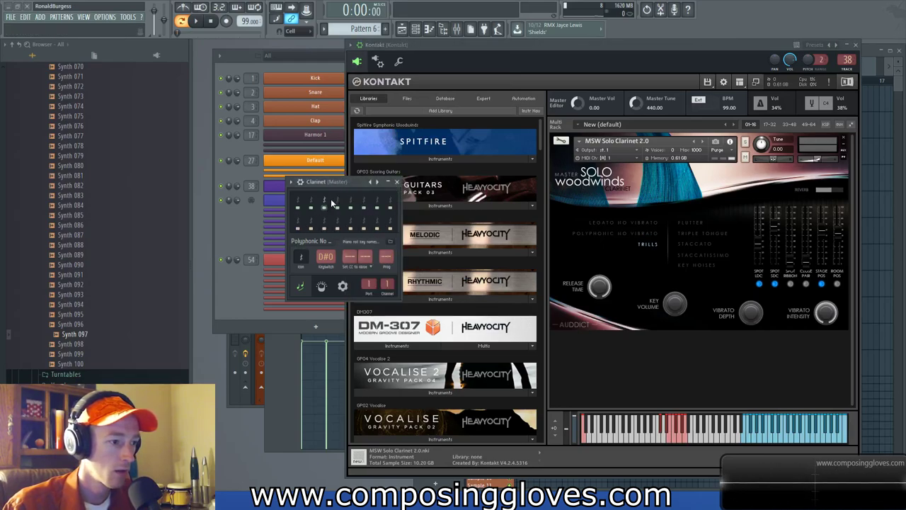
{"action": "right_click", "coordinate": [328, 260]}
{"action": "type", "text": "28"}
{"action": "key", "text": "Return"}
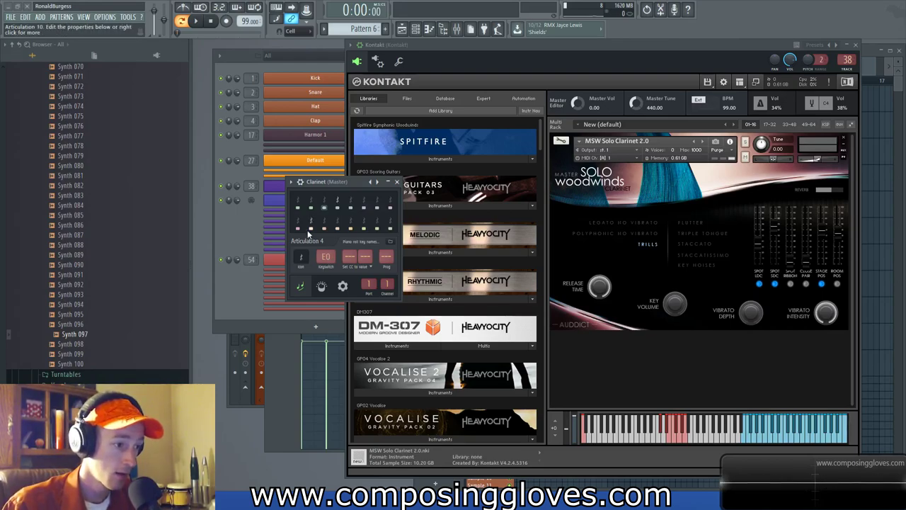
- Rename Articulation 4 as Trills
{"action": "left_click", "coordinate": [308, 241]}
{"action": "type", "text": "T5rills"}
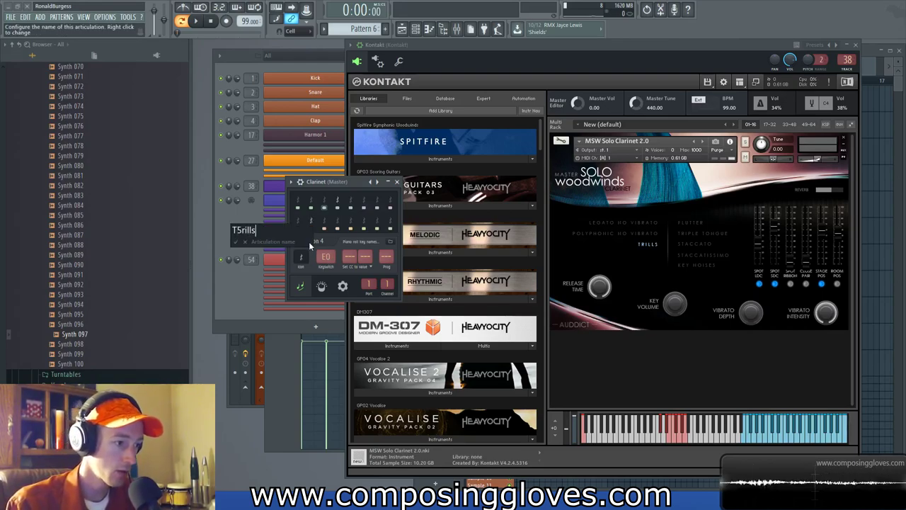
{"action": "key", "text": "BackSpace"}
{"action": "key", "text": "BackSpace"}
{"action": "key", "text": "BackSpace"}
{"action": "key", "text": "BackSpace"}
{"action": "key", "text": "BackSpace"}
{"action": "key", "text": "BackSpace"}
{"action": "type", "text": "rills"}
{"action": "key", "text": "Return"}
- Set Articulation 5's keyswitch to G-1 and name it Flutter
{"action": "left_click", "coordinate": [354, 202]}
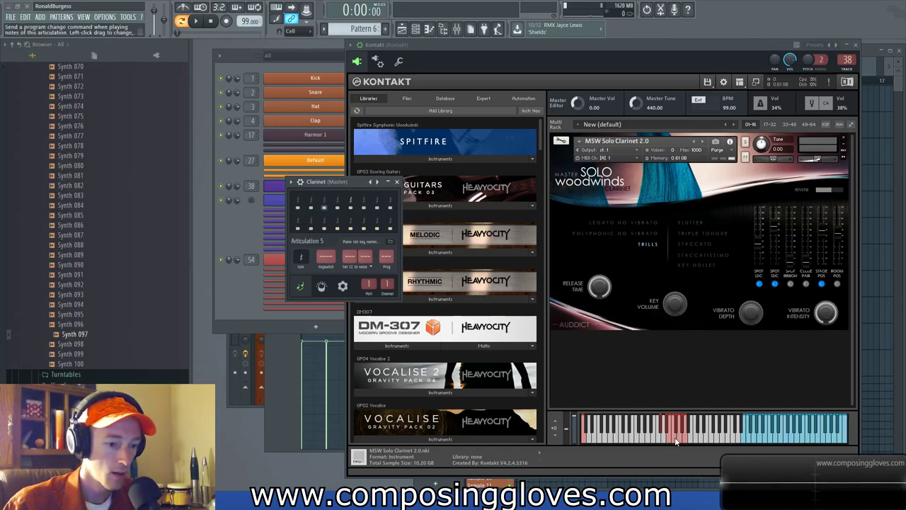
{"action": "right_click", "coordinate": [325, 259]}
{"action": "type", "text": "g0"}
{"action": "key", "text": "Return"}
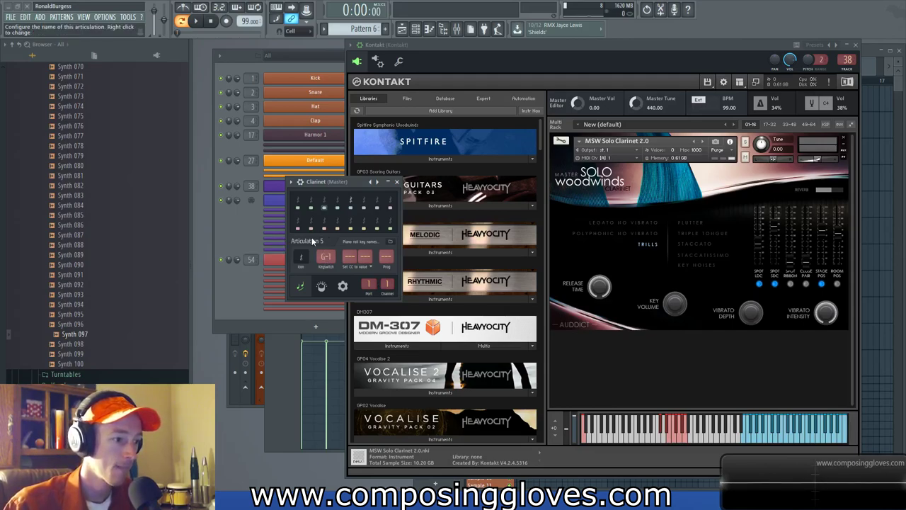
{"action": "right_click", "coordinate": [313, 240]}
{"action": "type", "text": "Flutter"}
{"action": "key", "text": "Return"}
- Set the keyswitch of Articulation 6 to F#0
{"action": "left_click", "coordinate": [364, 203]}
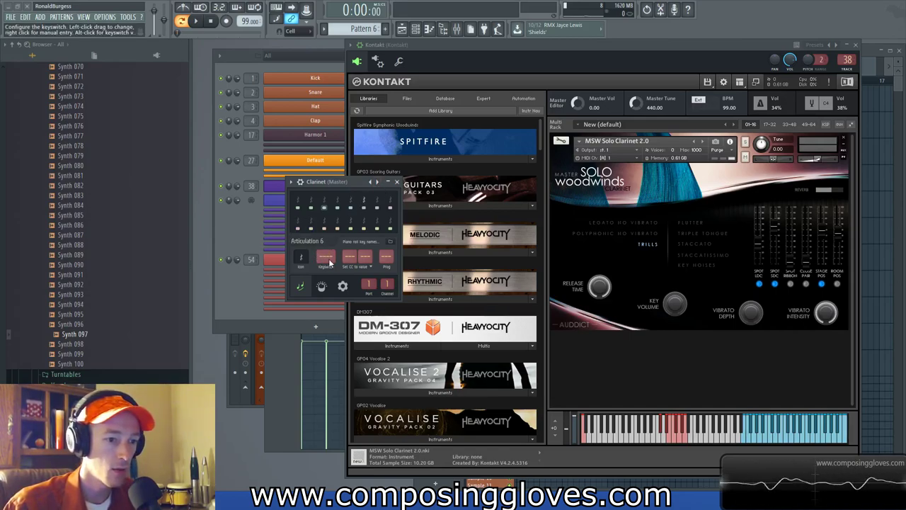
{"action": "right_click", "coordinate": [329, 262]}
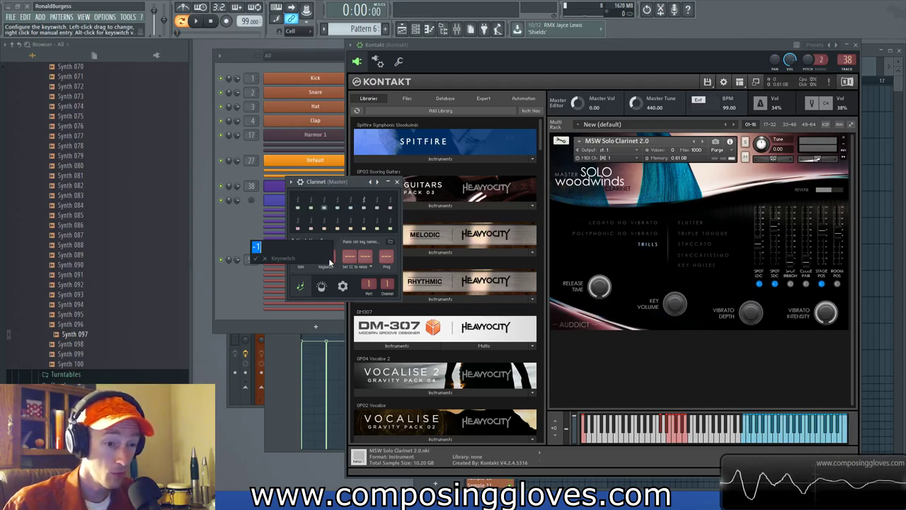
{"action": "type", "text": "6"}
{"action": "key", "text": "Return"}
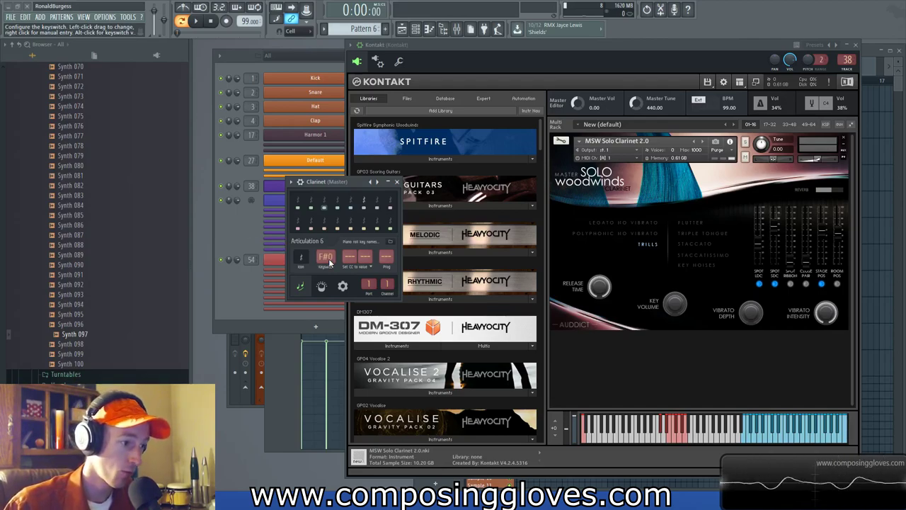
- Rename Articulation 6 as Triple Tougue
{"action": "right_click", "coordinate": [310, 242]}
{"action": "type", "text": "t"}
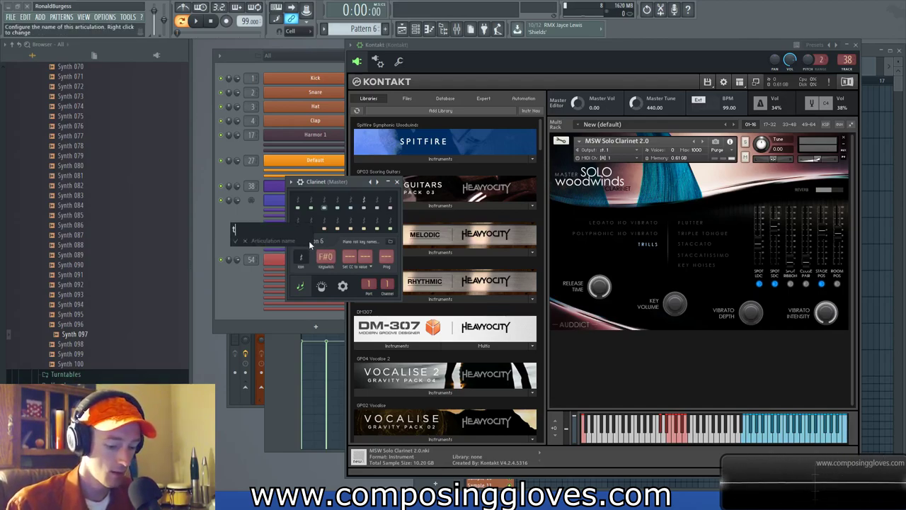
{"action": "key", "text": "BackSpace"}
{"action": "key", "text": "BackSpace"}
{"action": "key", "text": "BackSpace"}
{"action": "type", "text": "Triple Toungue"}
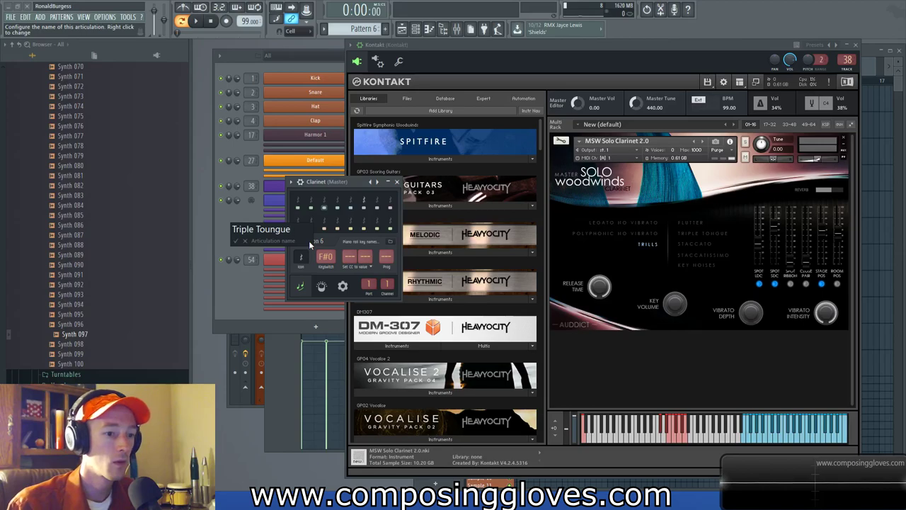
{"action": "key", "text": "BackSpace"}
{"action": "key", "text": "BackSpace"}
{"action": "key", "text": "BackSpace"}
{"action": "key", "text": "Return"}
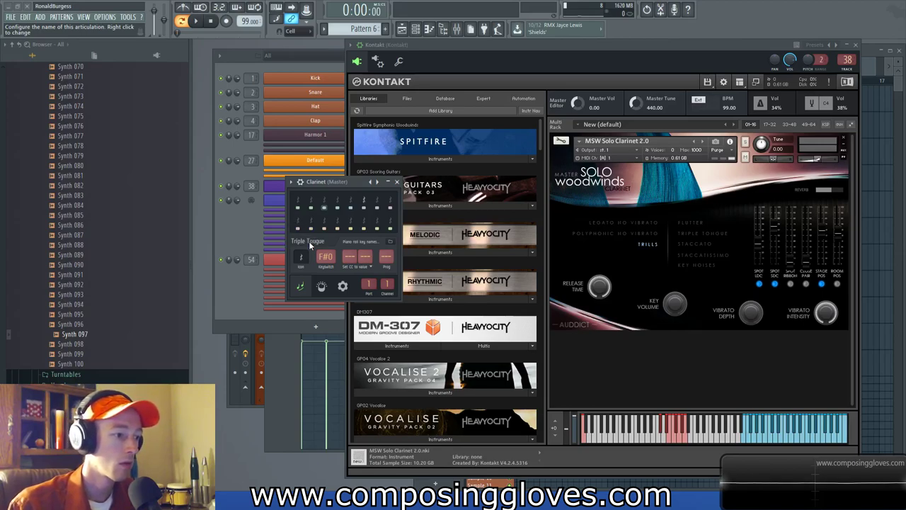
- Set Articulation 7's keyswitch to 31 and name it Stac
{"action": "left_click", "coordinate": [376, 205]}
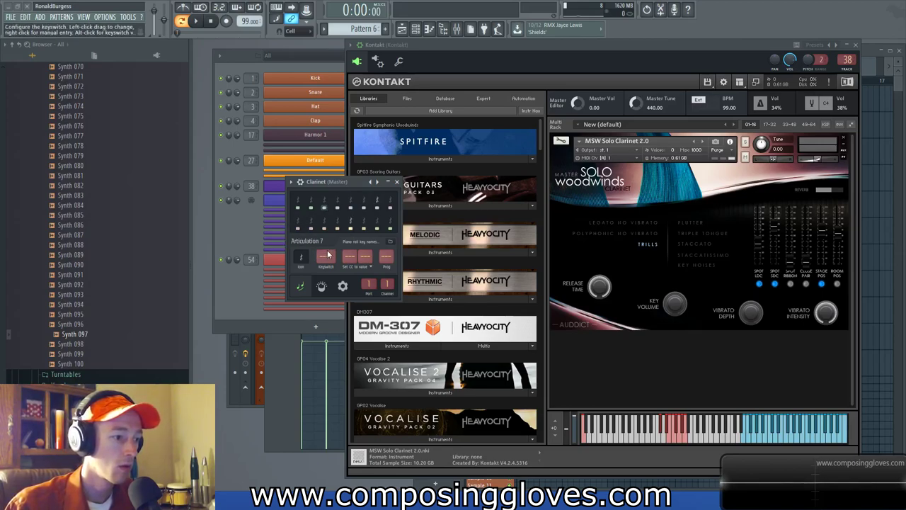
{"action": "right_click", "coordinate": [326, 253]}
{"action": "type", "text": "7"}
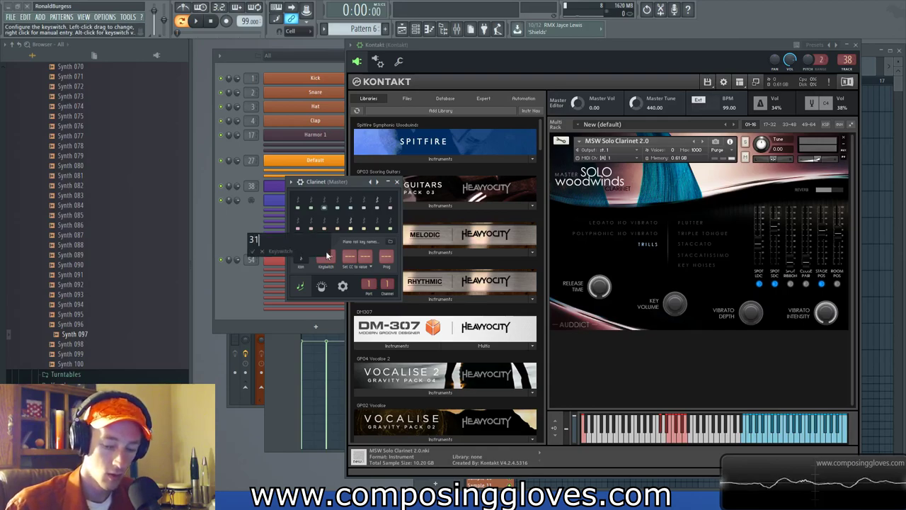
{"action": "key", "text": "Return"}
{"action": "right_click", "coordinate": [310, 244]}
{"action": "type", "text": "Stac"}
{"action": "key", "text": "Return"}
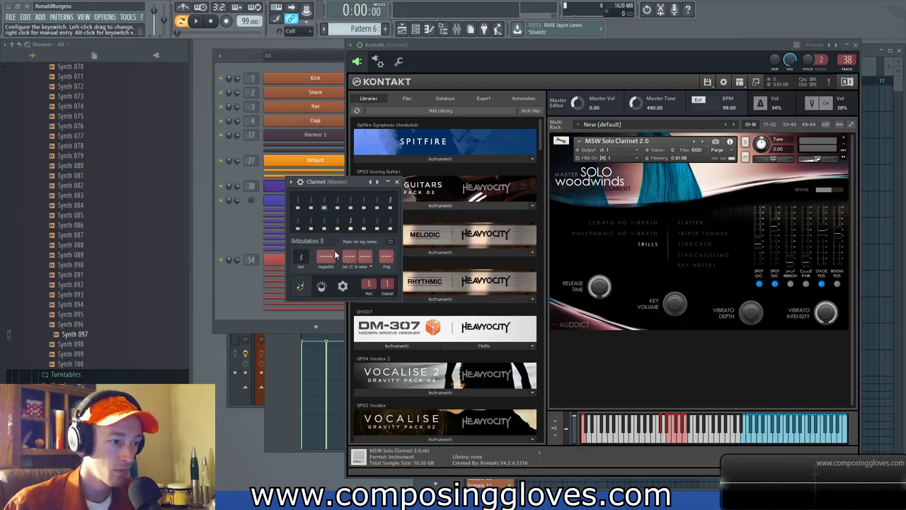
- Set the keyswitch of Articulation 8 to G#0
{"action": "right_click", "coordinate": [327, 258]}
{"action": "type", "text": "8"}
{"action": "key", "text": "Return"}
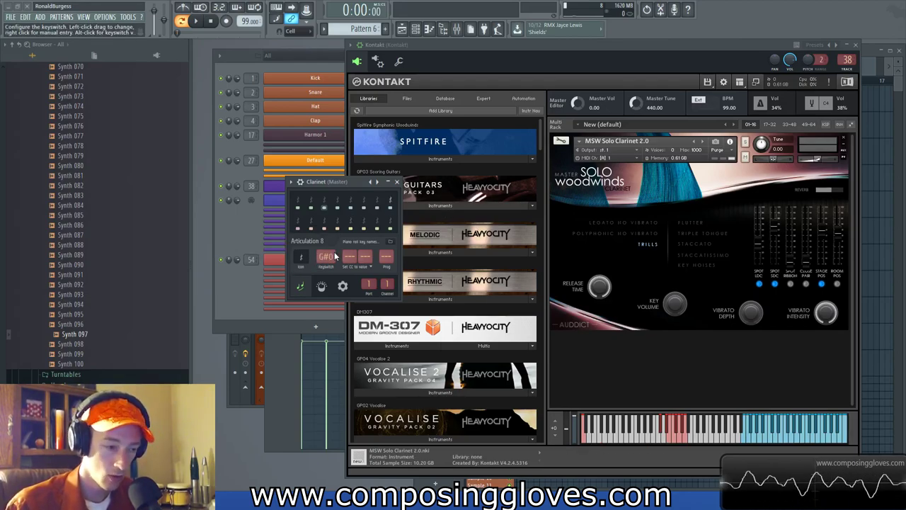
- Rename Articulation 8 as Staccatissimo
{"action": "right_click", "coordinate": [316, 242]}
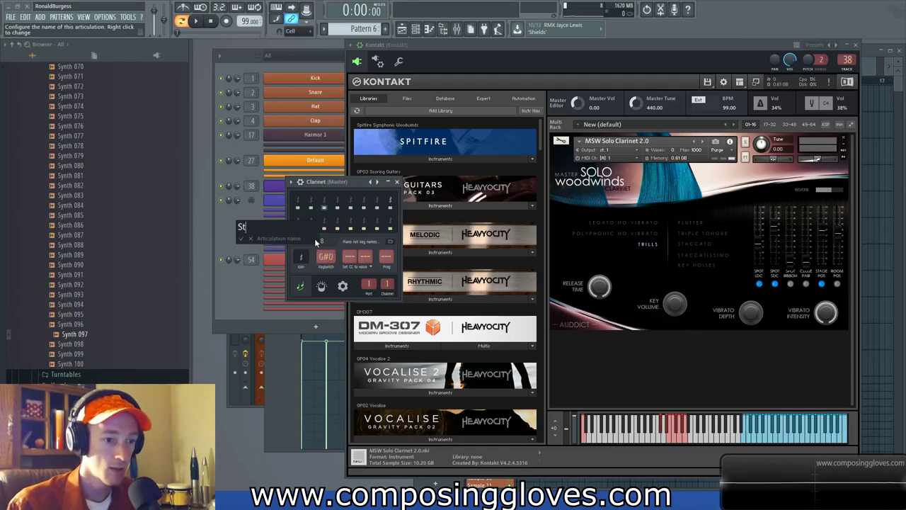
{"action": "type", "text": "Staccatissimo"}
{"action": "key", "text": "Return"}
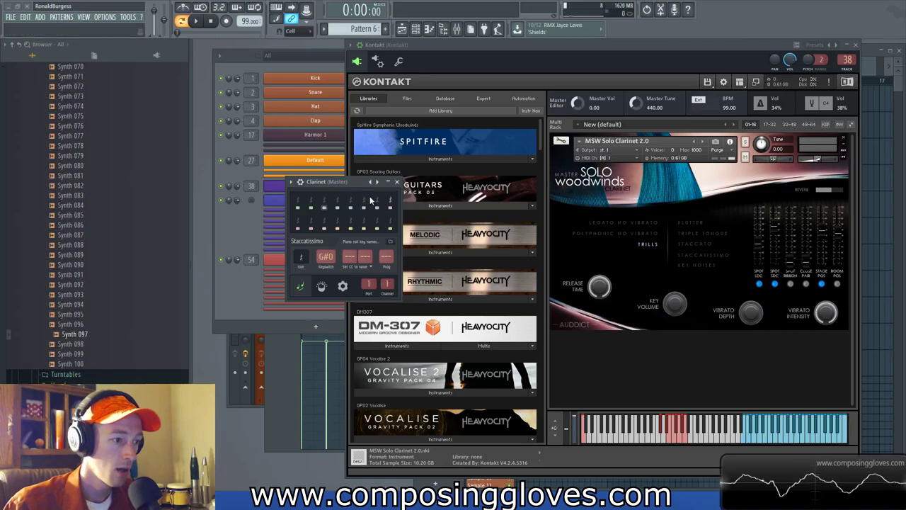
- Set Articulation 9's keyswitch to 33 and name it Key Noises
{"action": "right_click", "coordinate": [326, 259]}
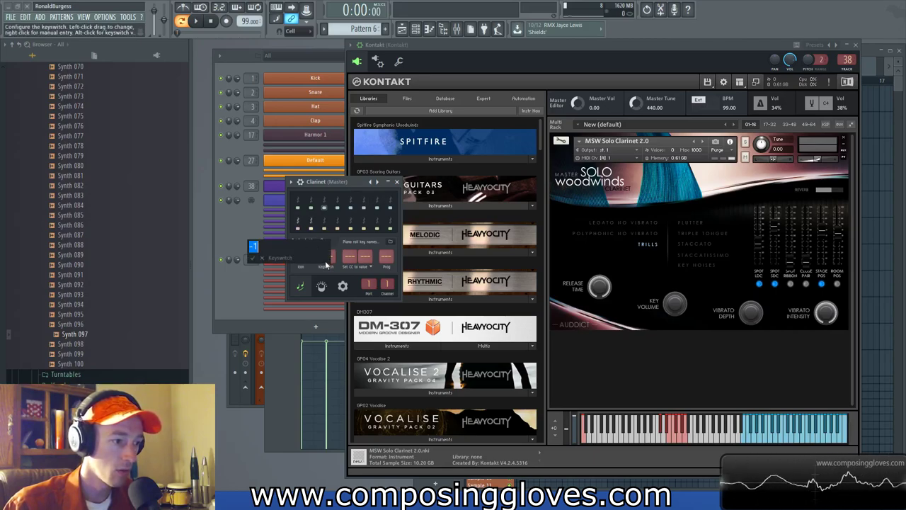
{"action": "type", "text": "33"}
{"action": "key", "text": "Return"}
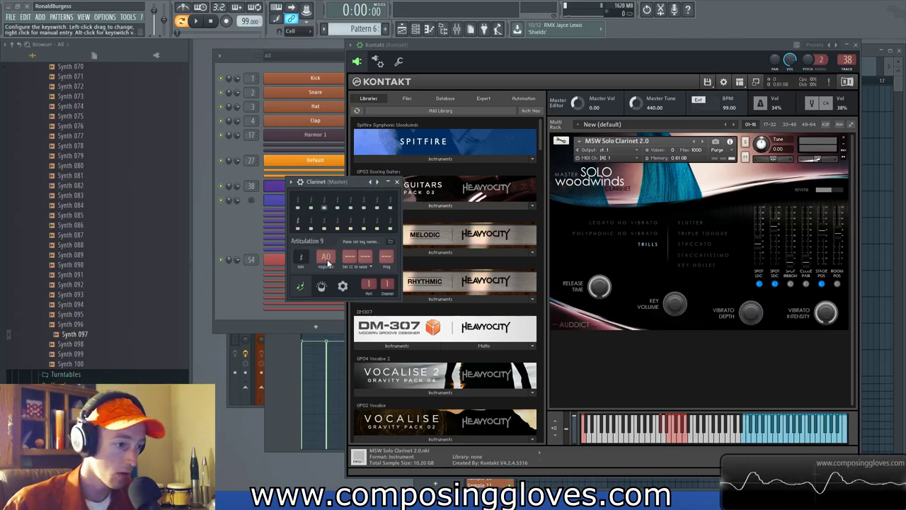
{"action": "right_click", "coordinate": [314, 242]}
{"action": "type", "text": "K"}
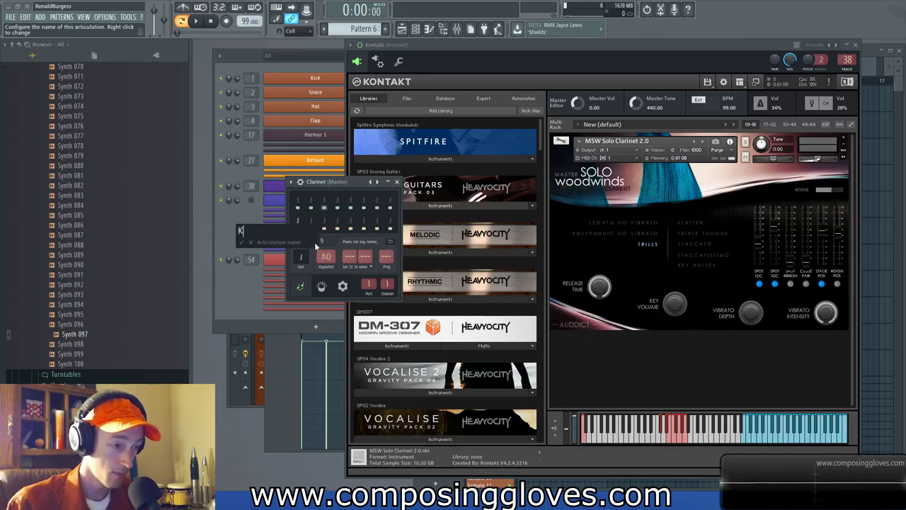
{"action": "type", "text": "ey N"}
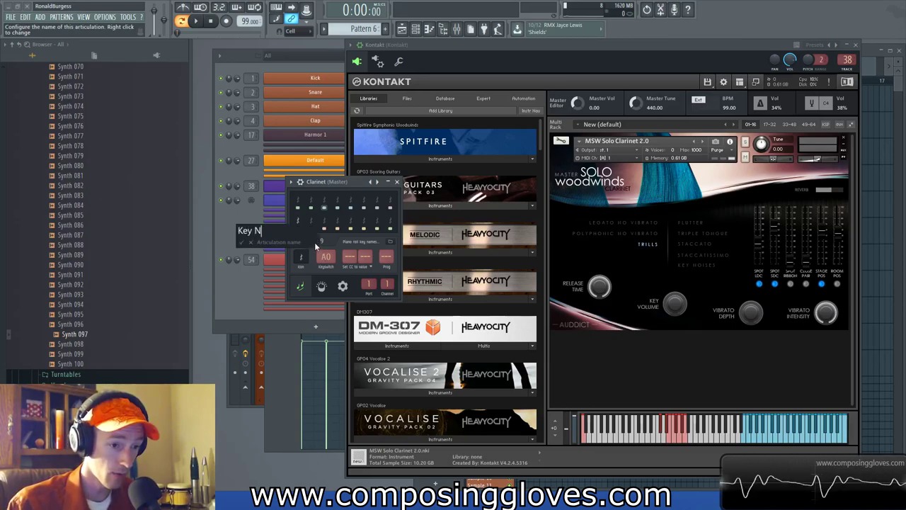
{"action": "type", "text": "oises"}
{"action": "key", "text": "Return"}
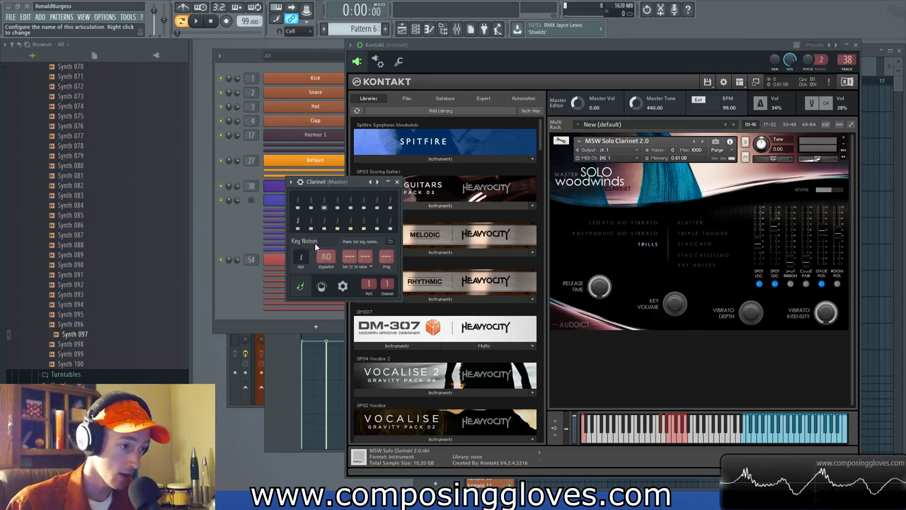
- Save the project as "A Thing with Clarinet"
{"action": "left_click", "coordinate": [245, 230]}
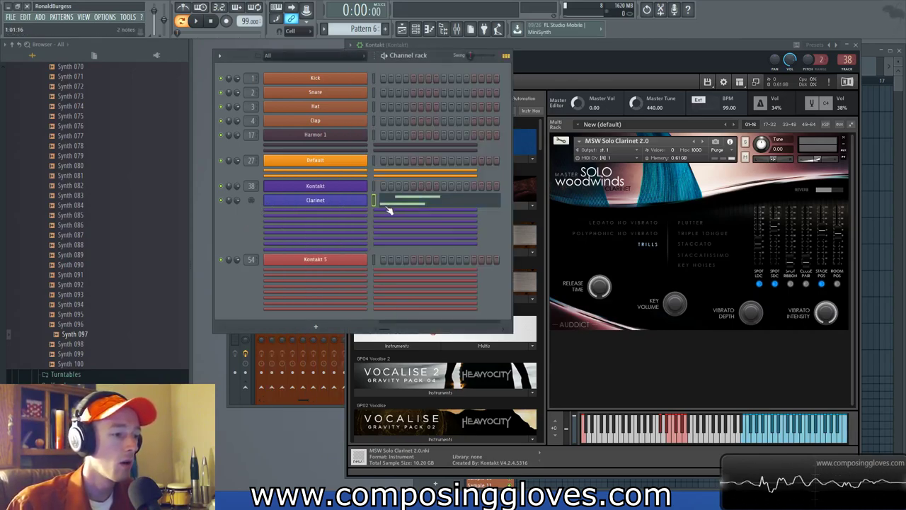
{"action": "key", "text": "ctrl+s"}
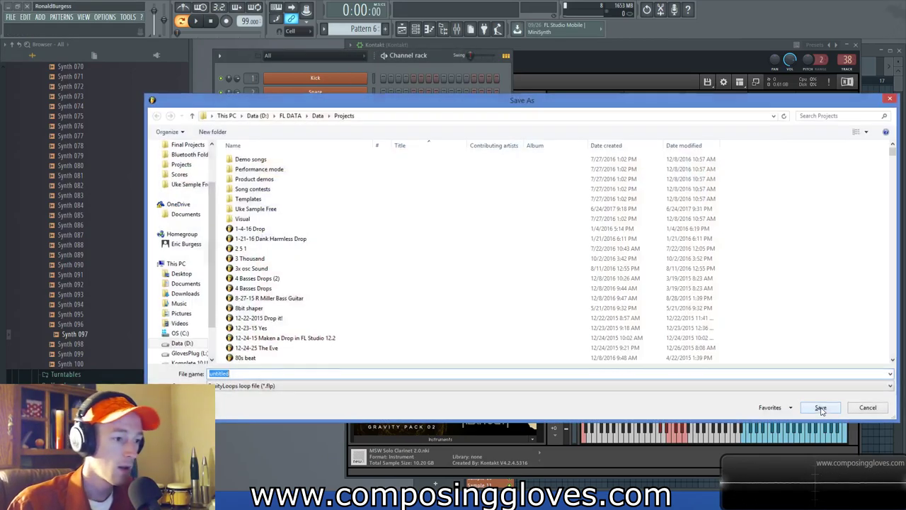
{"action": "type", "text": "A Thing with Clarinet"}
{"action": "left_click", "coordinate": [820, 407]}
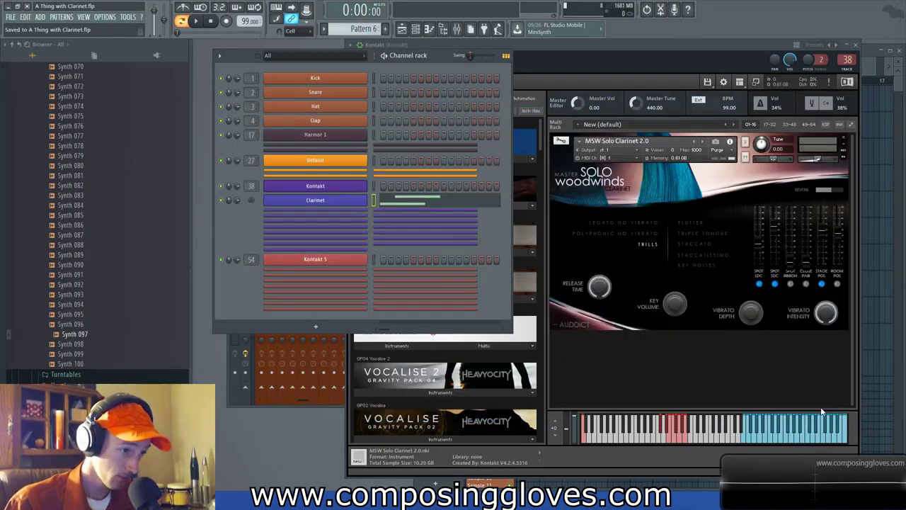
- Assign the Staccato articulation to the Clarinet pattern's G4 and A#4 notes and play them
{"action": "left_click", "coordinate": [435, 205]}
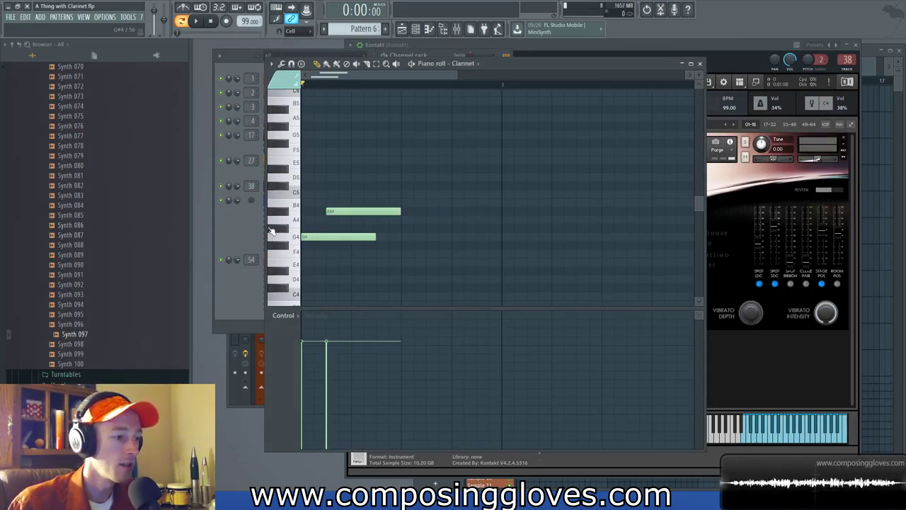
{"action": "left_click", "coordinate": [279, 82]}
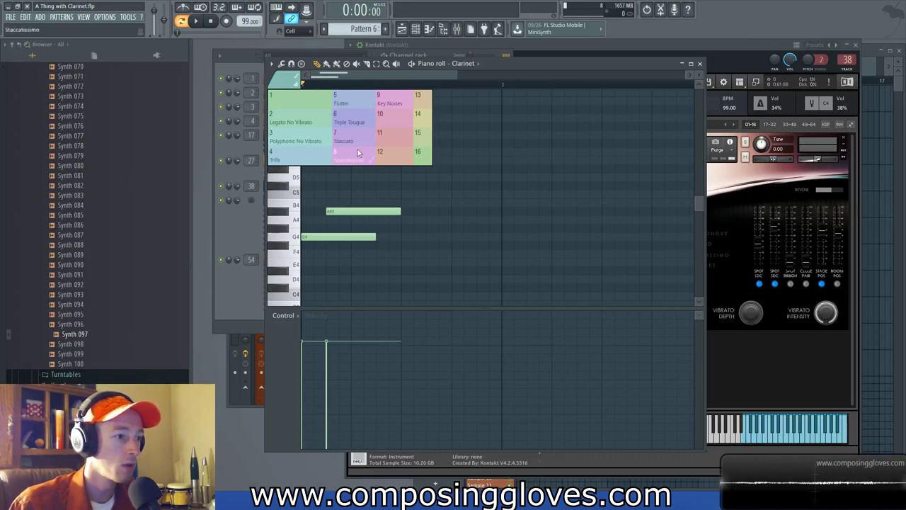
{"action": "left_click", "coordinate": [350, 160]}
{"action": "left_click", "coordinate": [323, 236]}
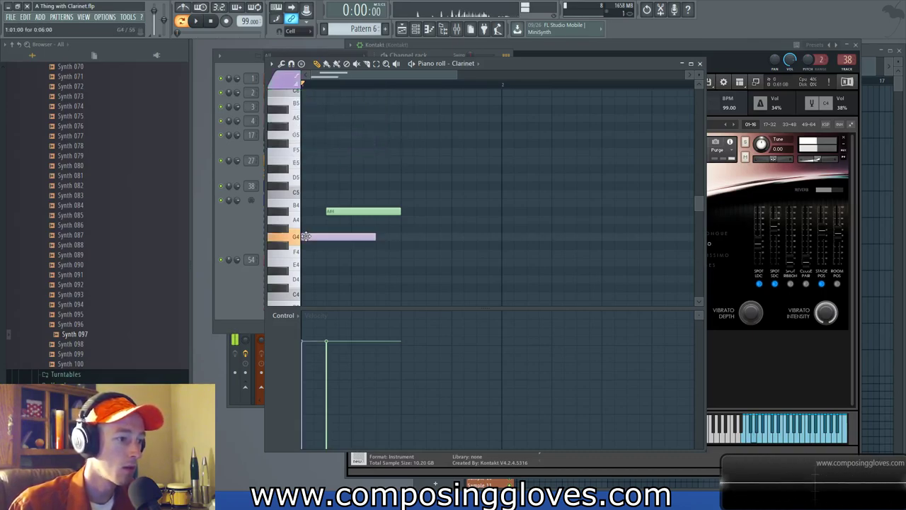
{"action": "right_click", "coordinate": [331, 212]}
{"action": "left_click", "coordinate": [331, 211]}
{"action": "mouse_move", "coordinate": [302, 363]}
{"action": "left_mouse_down"}
{"action": "mouse_move", "coordinate": [328, 366]}
{"action": "mouse_move", "coordinate": [302, 342]}
{"action": "left_mouse_up"}
{"action": "key", "text": "space"}
{"action": "key", "text": "space"}
{"action": "key", "text": "space"}
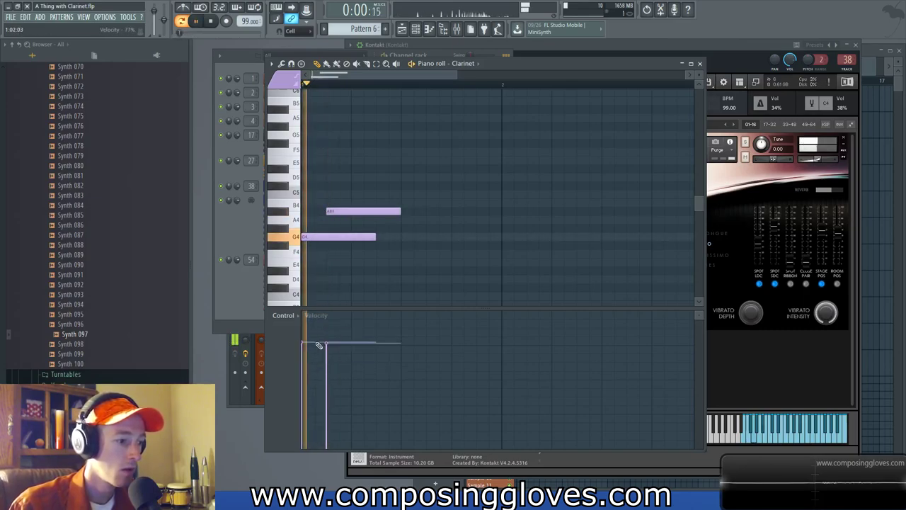
{"action": "key", "text": "space"}
- Recreate the A#4 note with the Staccatissimo articulation and play the pattern
{"action": "left_click", "coordinate": [284, 79]}
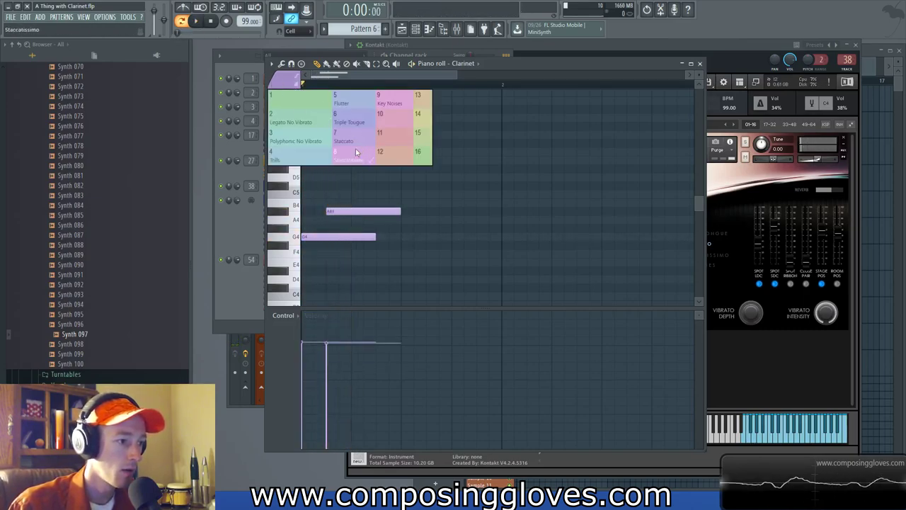
{"action": "left_click", "coordinate": [358, 151]}
{"action": "right_click", "coordinate": [340, 211]}
{"action": "left_click", "coordinate": [340, 211]}
{"action": "key", "text": "space"}
{"action": "key", "text": "space"}
- Lower the velocity of the A#4 note below that of the G4 note and listen to the pattern
{"action": "scroll", "coordinate": [348, 242], "scroll_direction": "up", "scroll_amount": 3}
{"action": "left_click_drag", "start_coordinate": [347, 242], "coordinate": [389, 281]}
{"action": "left_click_drag", "start_coordinate": [354, 343], "coordinate": [347, 360]}
{"action": "key", "text": "space"}
{"action": "key", "text": "space"}
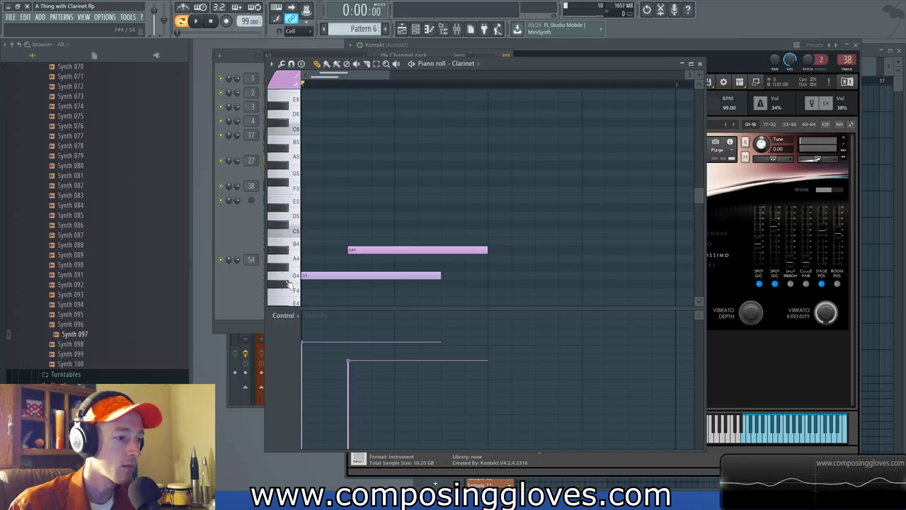
- Add a Staccatissimo D5 note after the A#4 note, trying higher pitches first, and play the pattern
{"action": "left_click", "coordinate": [399, 174]}
{"action": "right_click", "coordinate": [400, 172]}
{"action": "left_click", "coordinate": [401, 139]}
{"action": "right_click", "coordinate": [416, 139]}
{"action": "left_click", "coordinate": [401, 115]}
{"action": "key", "text": "space"}
{"action": "key", "text": "space"}
{"action": "left_click_drag", "start_coordinate": [406, 118], "coordinate": [341, 231]}
{"action": "key", "text": "space"}
{"action": "key", "text": "space"}
- Select the G4, A#4 and D5 notes and shorten them all to two steps so they follow one another
{"action": "scroll", "coordinate": [463, 224], "scroll_direction": "down", "scroll_amount": 2}
{"action": "left_click_drag", "start_coordinate": [378, 208], "coordinate": [397, 301]}
{"action": "left_click_drag", "start_coordinate": [465, 223], "coordinate": [403, 223]}
{"action": "key", "text": "space"}
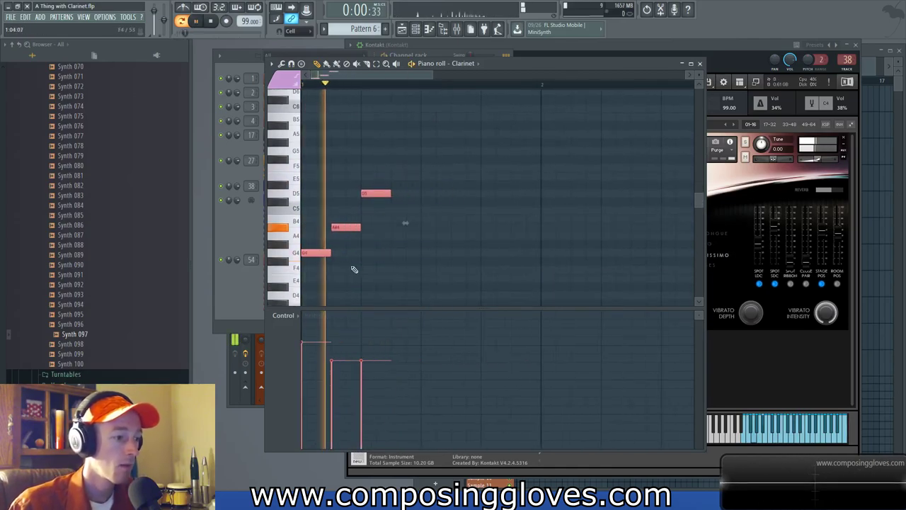
{"action": "key", "text": "space"}
{"action": "left_click", "coordinate": [377, 238], "text": "ctrl"}
{"action": "scroll", "coordinate": [368, 251], "scroll_direction": "up", "scroll_amount": 3}
{"action": "left_click_drag", "start_coordinate": [368, 250], "coordinate": [460, 254]}
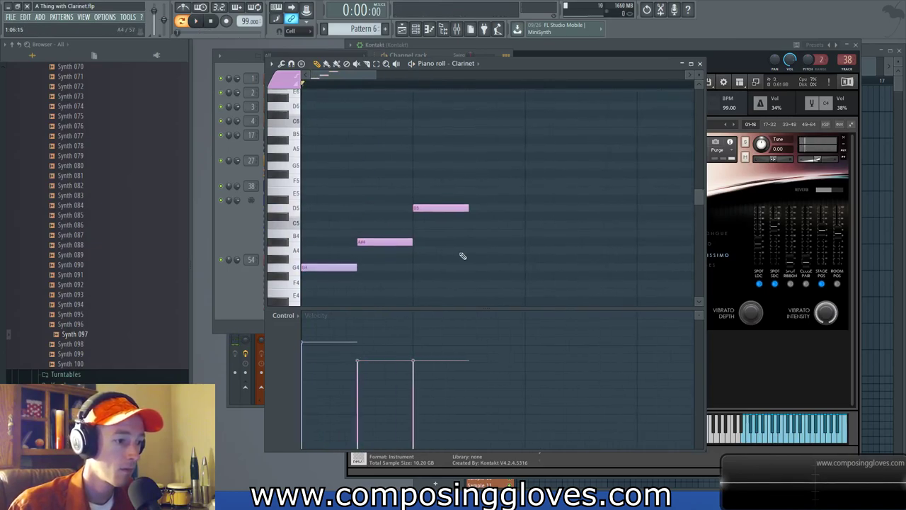
- Lower the D5 note's velocity slightly below the A#4 note's while listening to the pattern
{"action": "left_click", "coordinate": [415, 369]}
{"action": "key", "text": "space"}
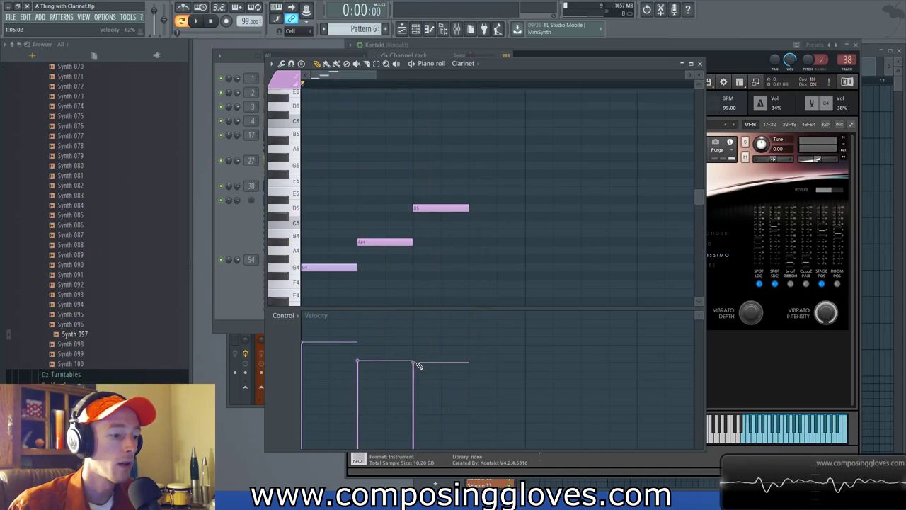
{"action": "key", "text": "space"}
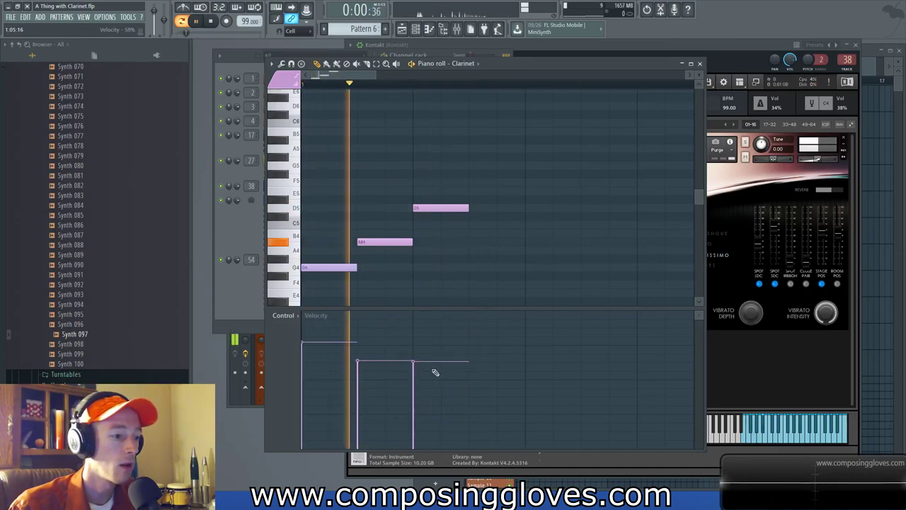
{"action": "left_click", "coordinate": [419, 371]}
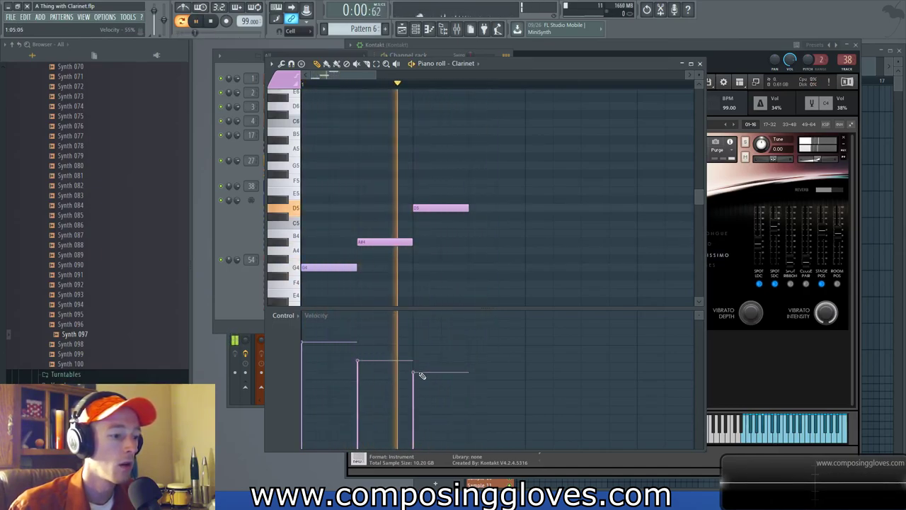
{"action": "key", "text": "space"}
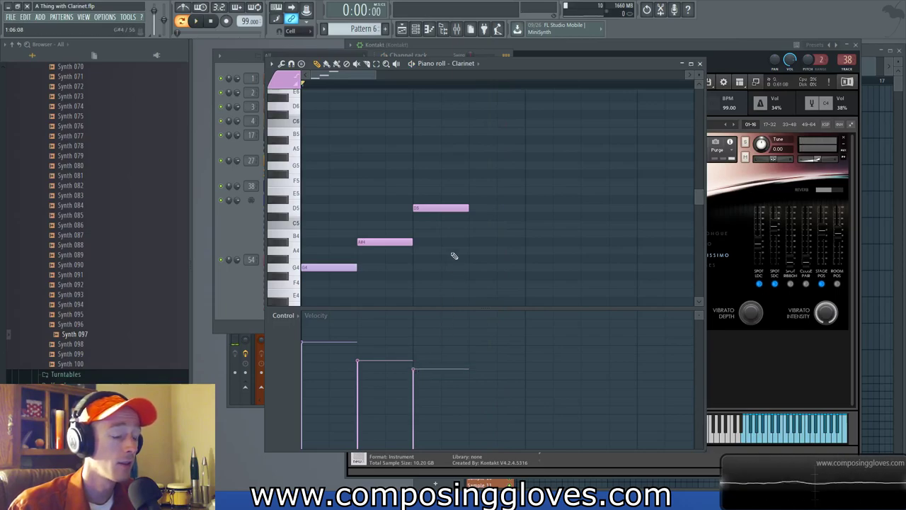
- Shorten the D5 note to one step and extend the melody with one-step D5, D#5, D5, B4 and A#4 notes
{"action": "scroll", "coordinate": [454, 261], "scroll_direction": "up", "scroll_amount": 1}
{"action": "scroll", "coordinate": [412, 245], "scroll_direction": "down", "scroll_amount": 3, "text": "ctrl"}
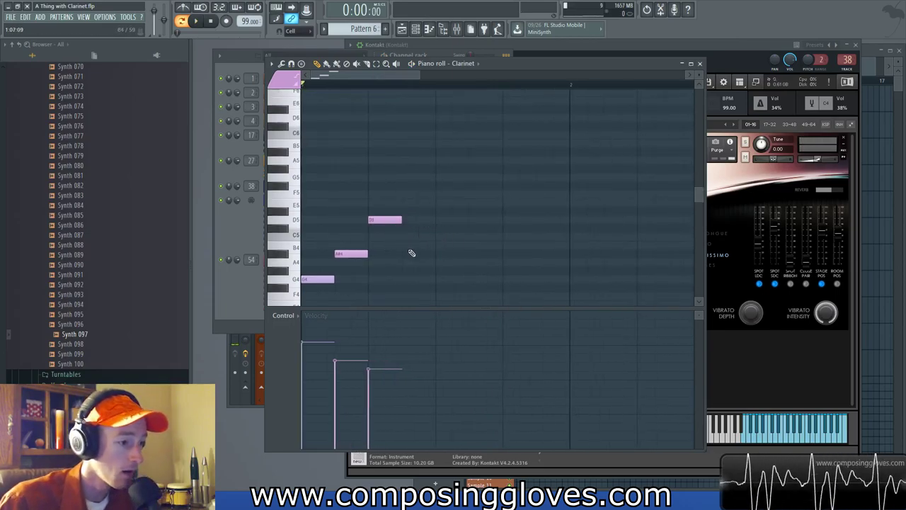
{"action": "key", "text": "space"}
{"action": "key", "text": "space"}
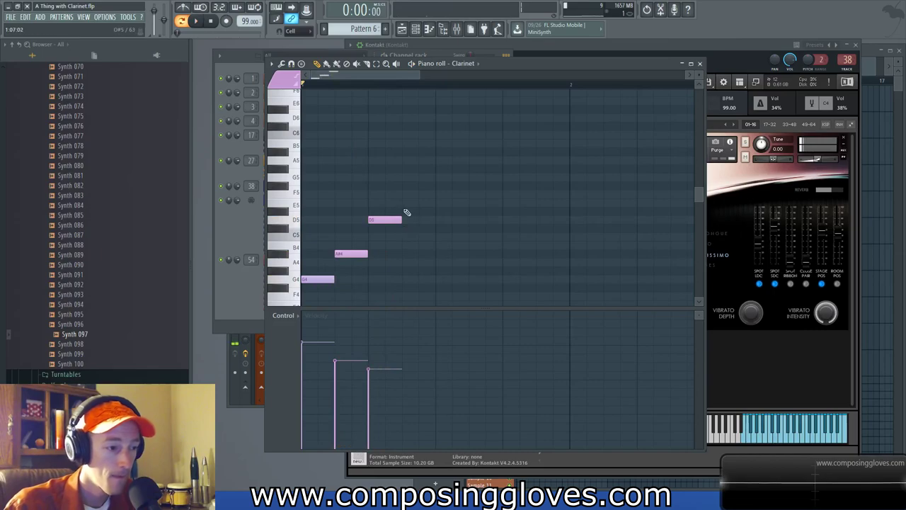
{"action": "left_click", "coordinate": [409, 220]}
{"action": "left_click", "coordinate": [426, 211]}
{"action": "left_click", "coordinate": [443, 219]}
{"action": "left_click", "coordinate": [476, 236]}
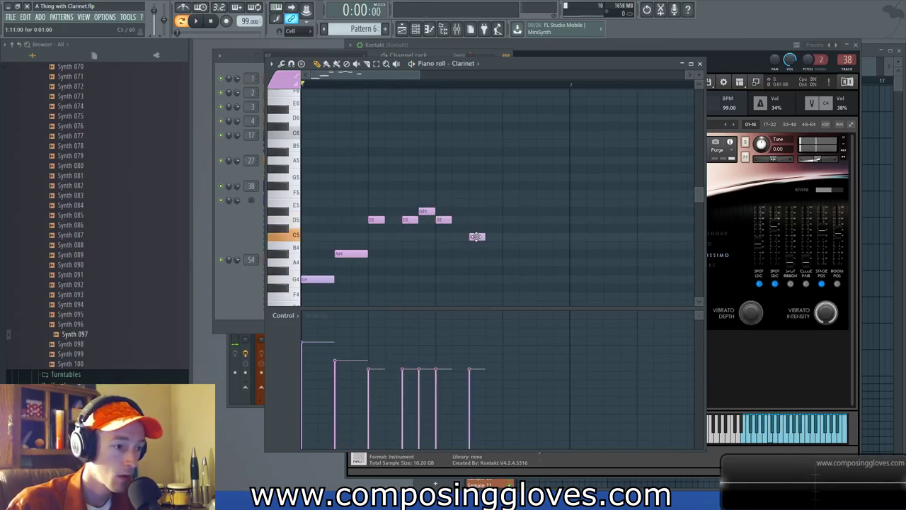
{"action": "left_click_drag", "start_coordinate": [478, 238], "coordinate": [507, 254]}
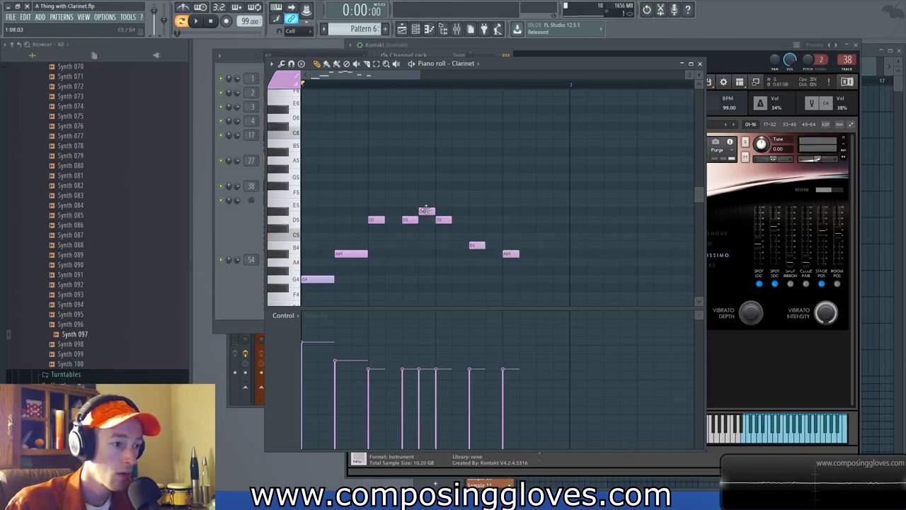
- Try lengthening the melody's last three notes, D5, B4 and A#4, to two steps during playback
{"action": "left_click_drag", "start_coordinate": [450, 201], "coordinate": [524, 259]}
{"action": "key", "text": "space"}
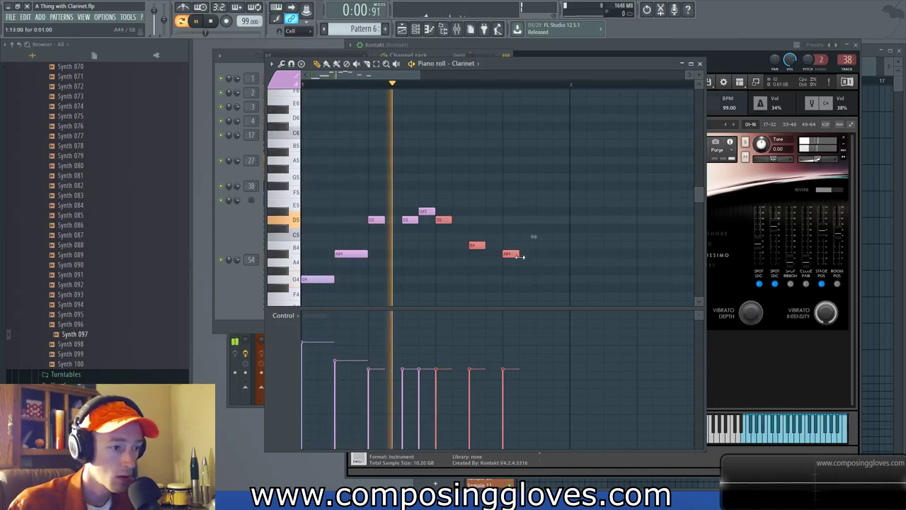
{"action": "left_click_drag", "start_coordinate": [520, 257], "coordinate": [536, 259]}
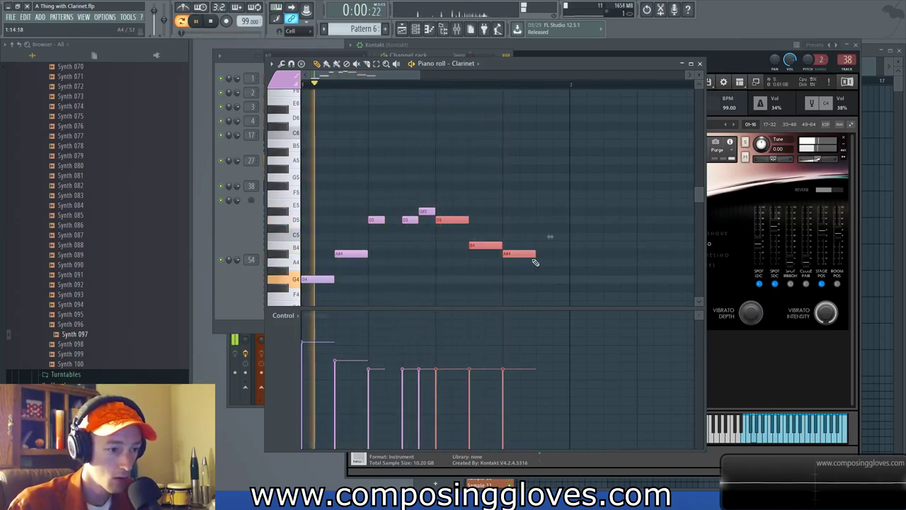
{"action": "key", "text": "space"}
- Shorten the selected last three notes back to one step and listen to the melody
{"action": "left_click_drag", "start_coordinate": [526, 254], "coordinate": [513, 253]}
{"action": "key", "text": "space"}
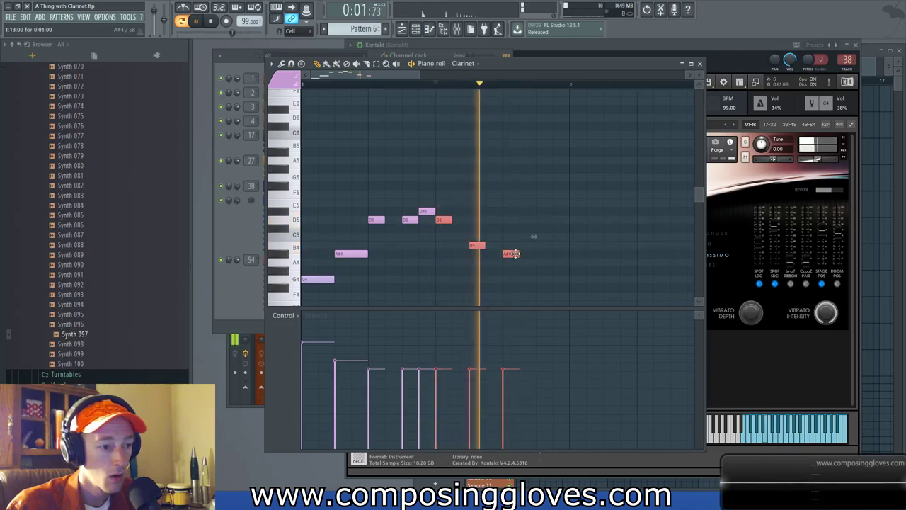
{"action": "key", "text": "space"}
- Try resizing the last three notes to less than one step, play the melody, and undo the resize
{"action": "mouse_move", "coordinate": [517, 253]}
{"action": "left_mouse_down"}
{"action": "mouse_move", "coordinate": [531, 256]}
{"action": "mouse_move", "coordinate": [510, 255]}
{"action": "left_mouse_up"}
{"action": "key", "text": "space"}
{"action": "key", "text": "space"}
{"action": "key", "text": "super"}
{"action": "key", "text": "super"}
{"action": "key", "text": "space"}
{"action": "key", "text": "space"}
{"action": "left_click_drag", "start_coordinate": [508, 255], "coordinate": [518, 254]}
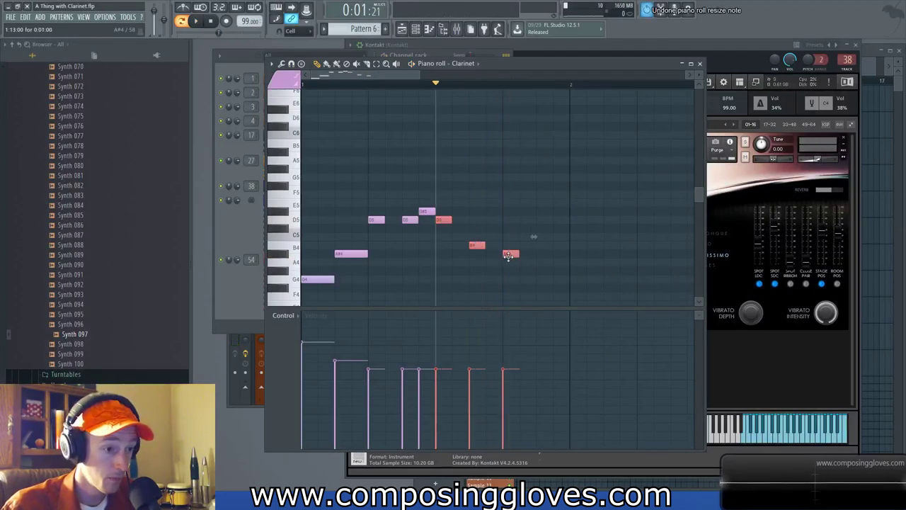
- Deselect the notes, raise the velocities of the final D5, B4 and A#4 slightly, and play the melody
{"action": "left_click_drag", "start_coordinate": [442, 353], "coordinate": [439, 369]}
{"action": "key", "text": "ctrl+d"}
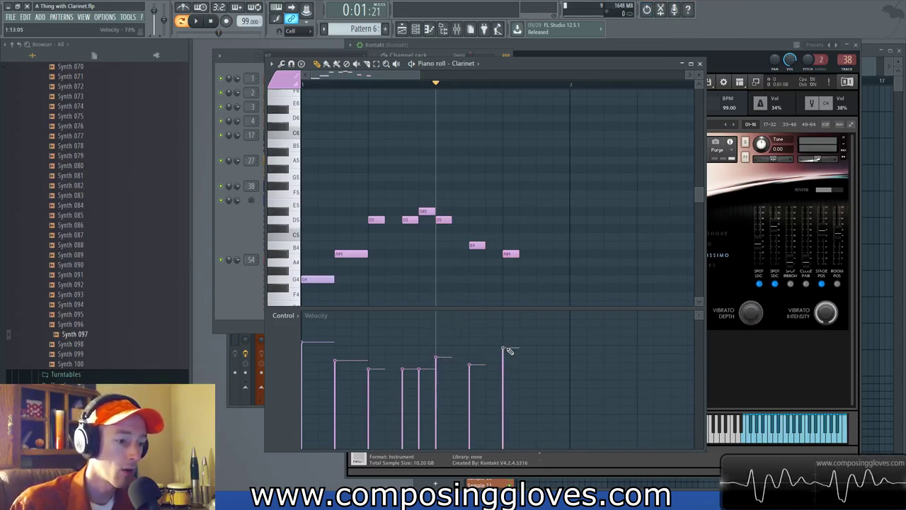
{"action": "left_click_drag", "start_coordinate": [481, 364], "coordinate": [504, 351]}
{"action": "key", "text": "space"}
{"action": "key", "text": "space"}
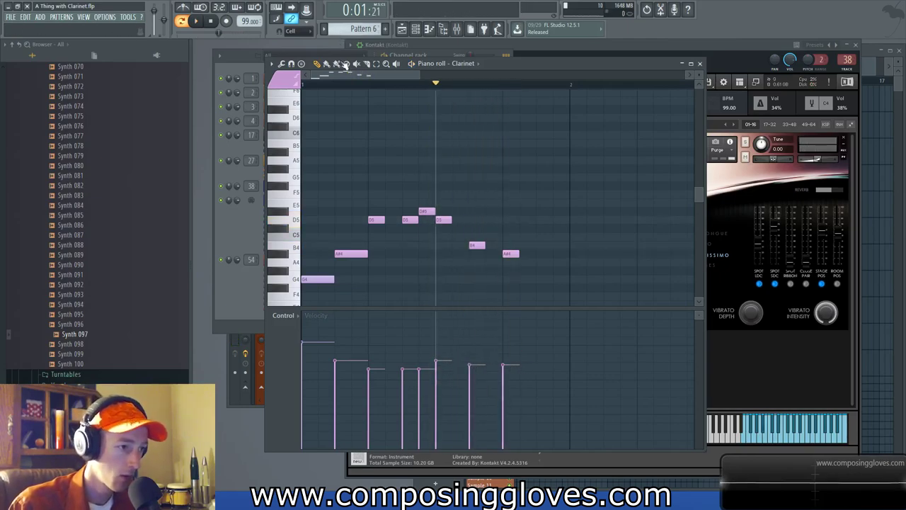
- Raise the B4 note to C5 and play the melody from the start
{"action": "left_click", "coordinate": [440, 220]}
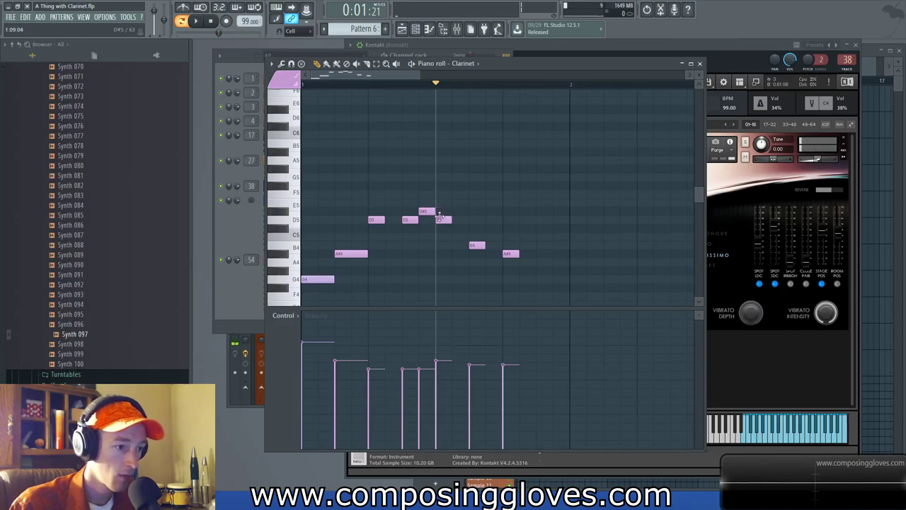
{"action": "left_click", "coordinate": [476, 246]}
{"action": "left_click_drag", "start_coordinate": [476, 245], "coordinate": [512, 249]}
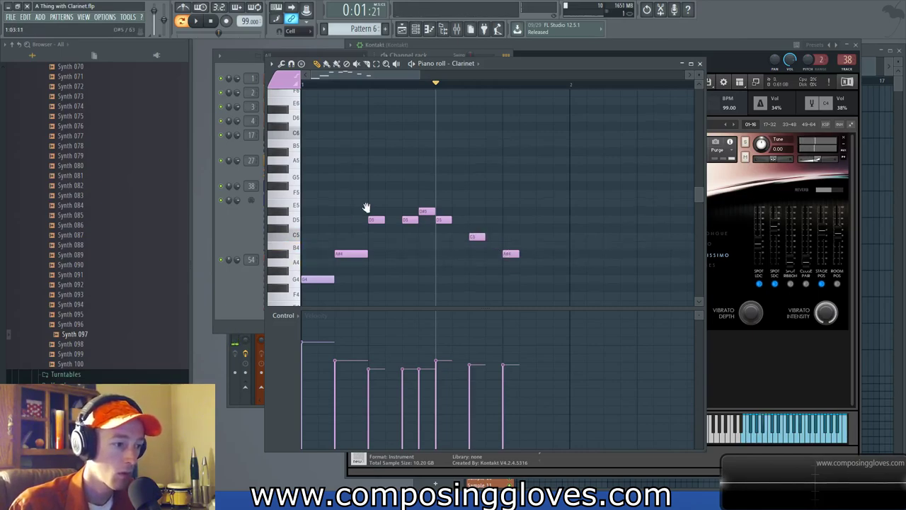
{"action": "left_click_drag", "start_coordinate": [347, 210], "coordinate": [346, 202]}
{"action": "left_click", "coordinate": [312, 87]}
{"action": "key", "text": "space"}
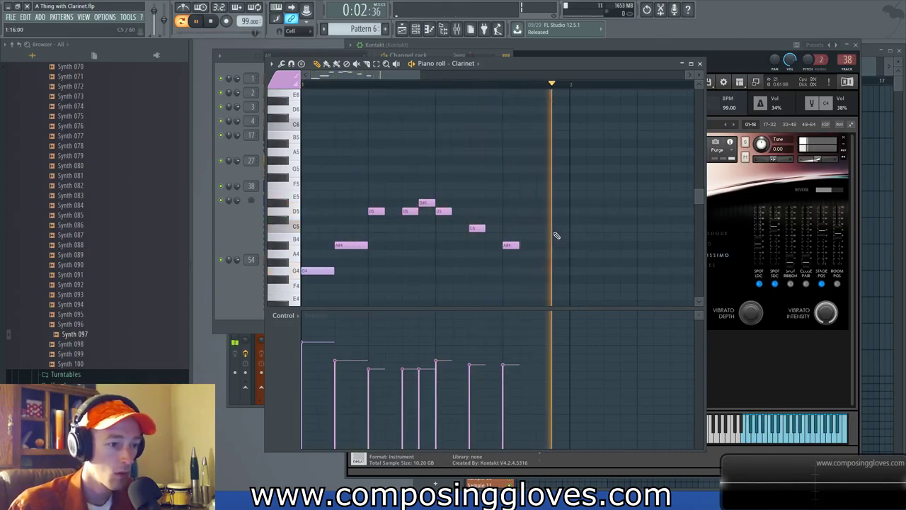
- Copy the whole bar 1 phrase, starting with its G4 note, into bar 2 and play both bars
{"action": "key", "text": "space"}
{"action": "left_click", "coordinate": [517, 270]}
{"action": "scroll", "coordinate": [520, 269], "scroll_direction": "down", "scroll_amount": 2}
{"action": "right_click", "coordinate": [494, 270]}
{"action": "left_click", "coordinate": [310, 269], "text": "ctrl"}
{"action": "left_click_drag", "start_coordinate": [319, 271], "coordinate": [502, 273], "text": "shift"}
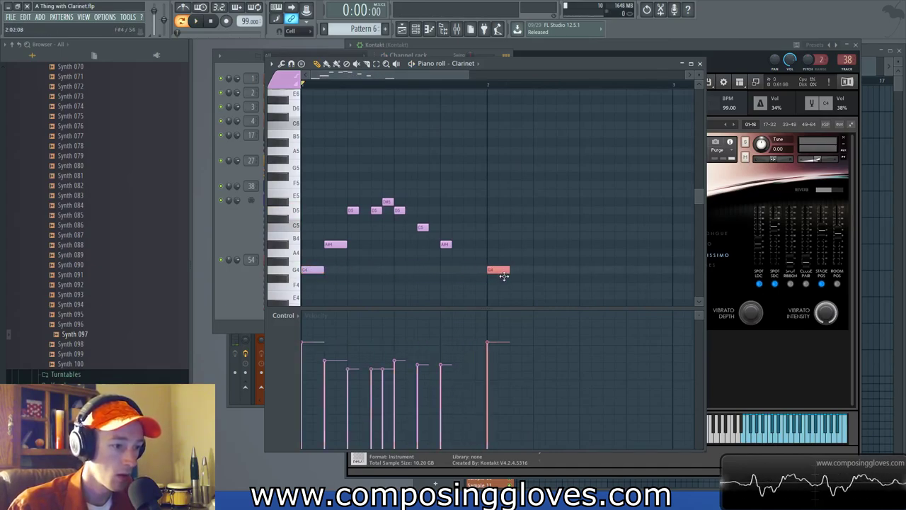
{"action": "left_click_drag", "start_coordinate": [318, 183], "coordinate": [461, 259], "text": "ctrl"}
{"action": "left_click_drag", "start_coordinate": [330, 246], "coordinate": [515, 247], "text": "shift"}
{"action": "left_click", "coordinate": [421, 202]}
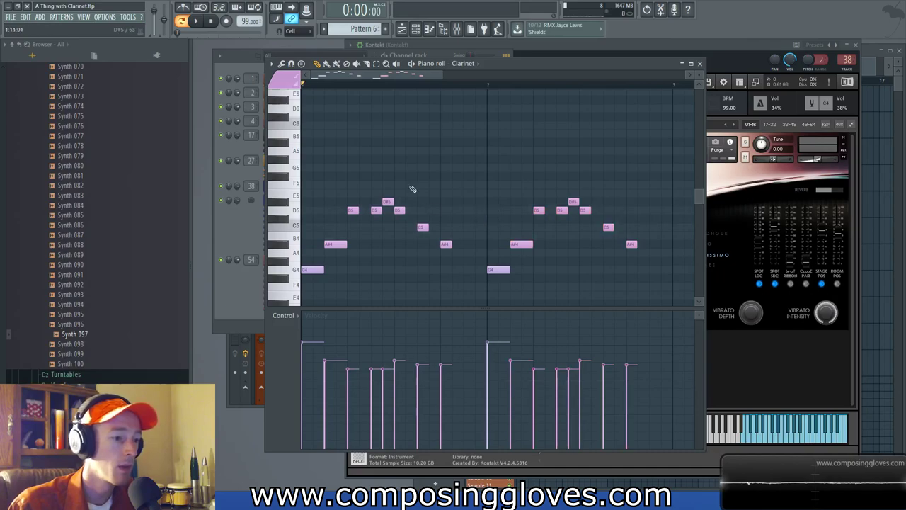
{"action": "scroll", "coordinate": [468, 175], "scroll_direction": "right", "scroll_amount": 1}
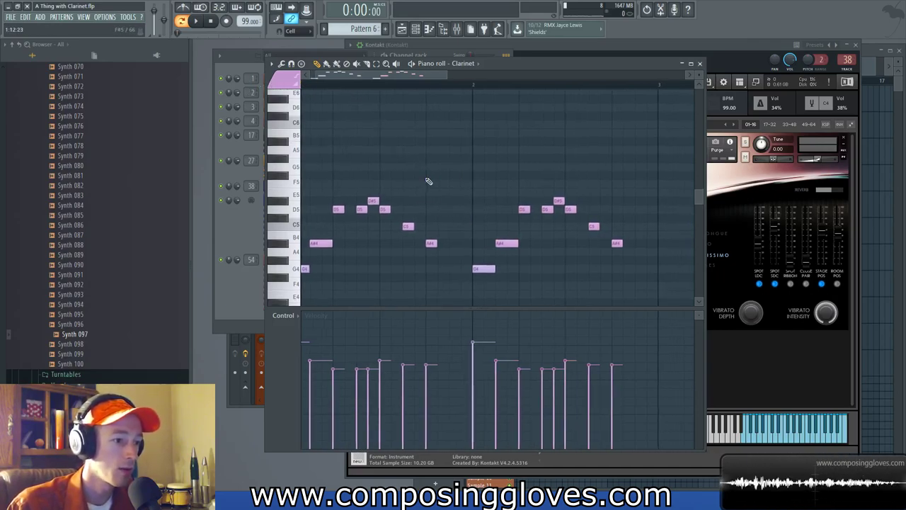
{"action": "key", "text": "space"}
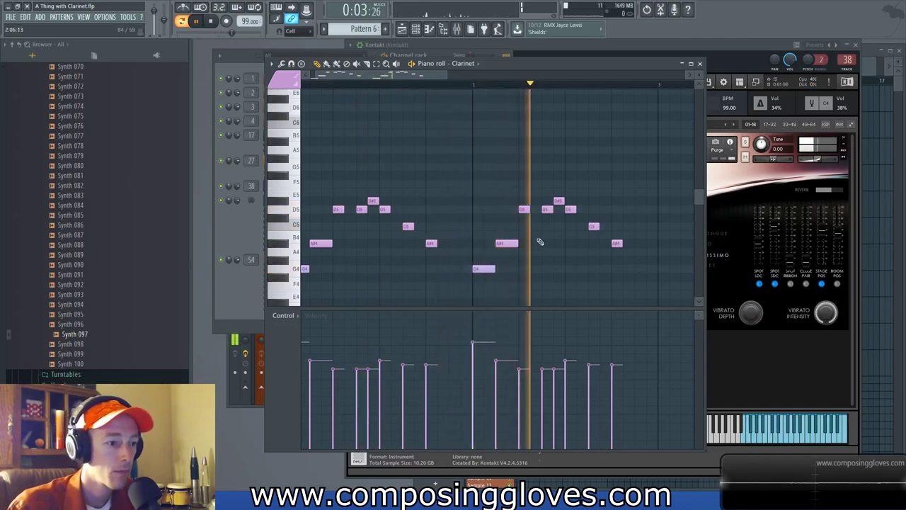
- In bar 2, raise the third note to D#5 and the fifth note to F5, and play from bar 2
{"action": "key", "text": "space"}
{"action": "scroll", "coordinate": [543, 207], "scroll_direction": "up", "scroll_amount": 2}
{"action": "scroll", "coordinate": [543, 206], "scroll_direction": "up", "scroll_amount": 1}
{"action": "left_click_drag", "start_coordinate": [538, 174], "coordinate": [426, 171]}
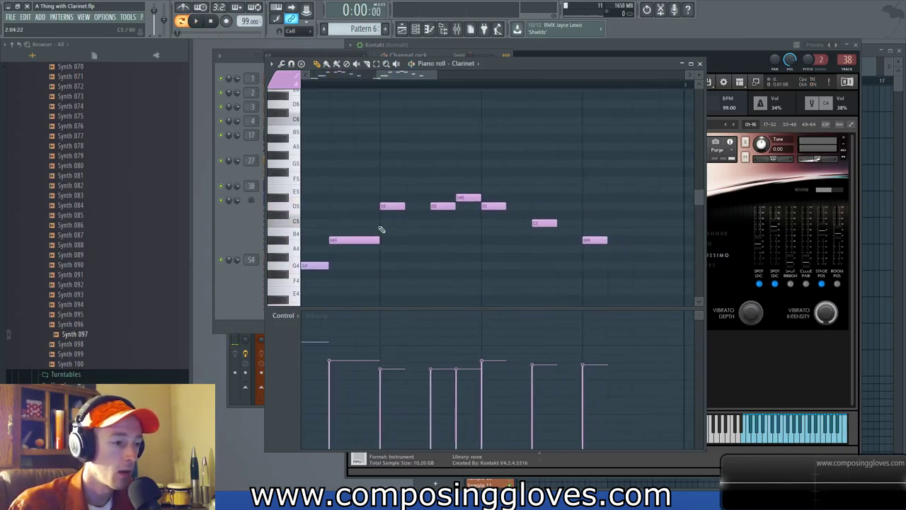
{"action": "left_click_drag", "start_coordinate": [393, 206], "coordinate": [395, 197]}
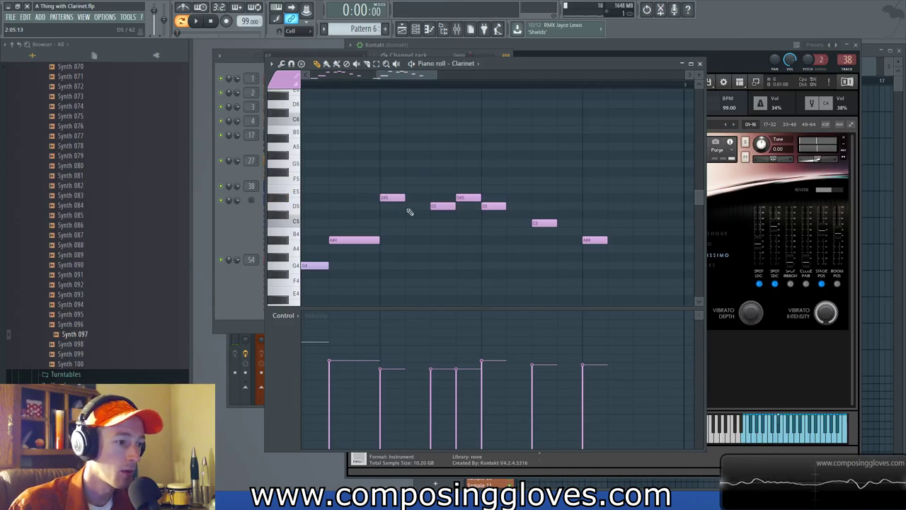
{"action": "left_click", "coordinate": [392, 197]}
{"action": "left_click_drag", "start_coordinate": [466, 196], "coordinate": [466, 180]}
{"action": "left_click", "coordinate": [495, 206]}
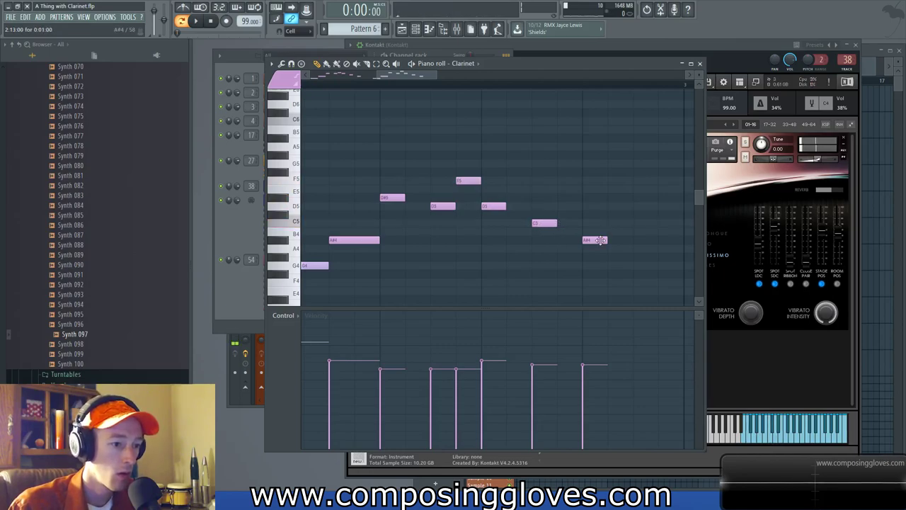
{"action": "left_click_drag", "start_coordinate": [364, 114], "coordinate": [401, 138]}
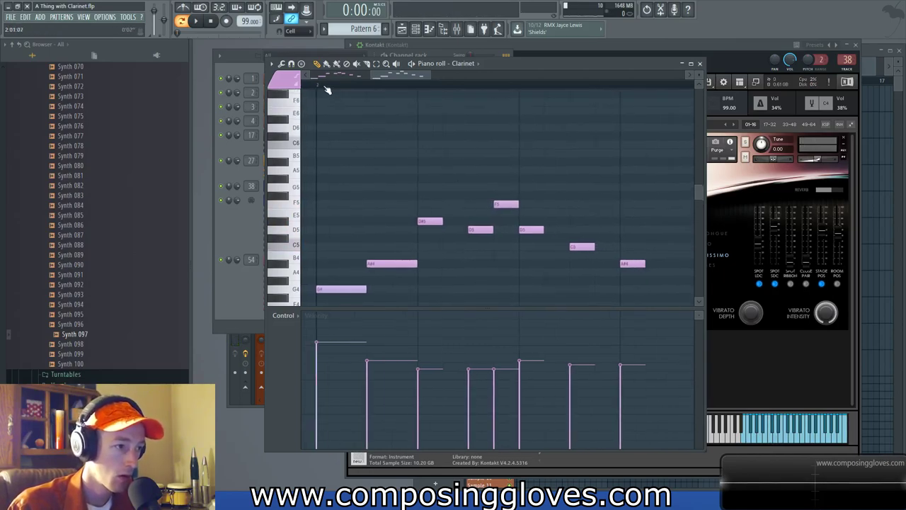
{"action": "left_click", "coordinate": [323, 85]}
{"action": "key", "text": "space"}
{"action": "key", "text": "space"}
- Re-enter the D#5 in bar 2, change the three notes after it to G5, F5 and G5, and play the phrase
{"action": "right_click", "coordinate": [430, 221]}
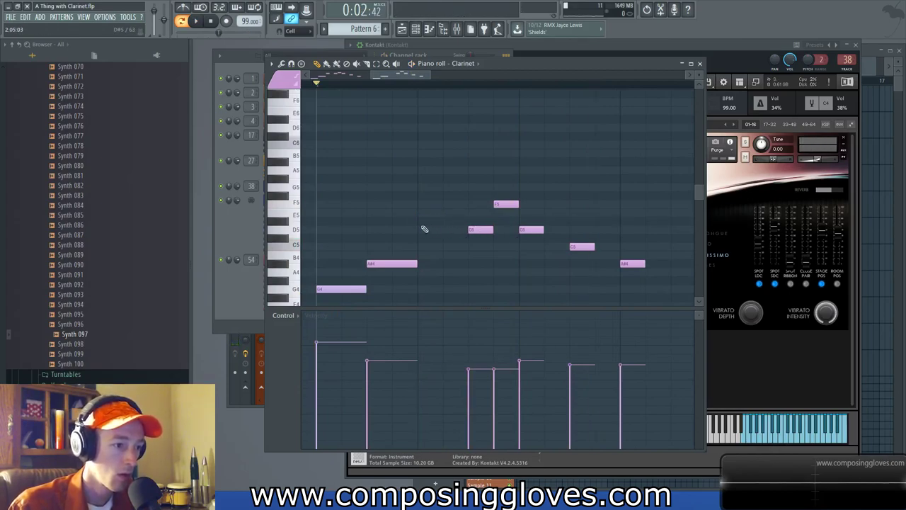
{"action": "left_click", "coordinate": [433, 225]}
{"action": "left_click_drag", "start_coordinate": [476, 230], "coordinate": [503, 191]}
{"action": "left_click", "coordinate": [504, 203]}
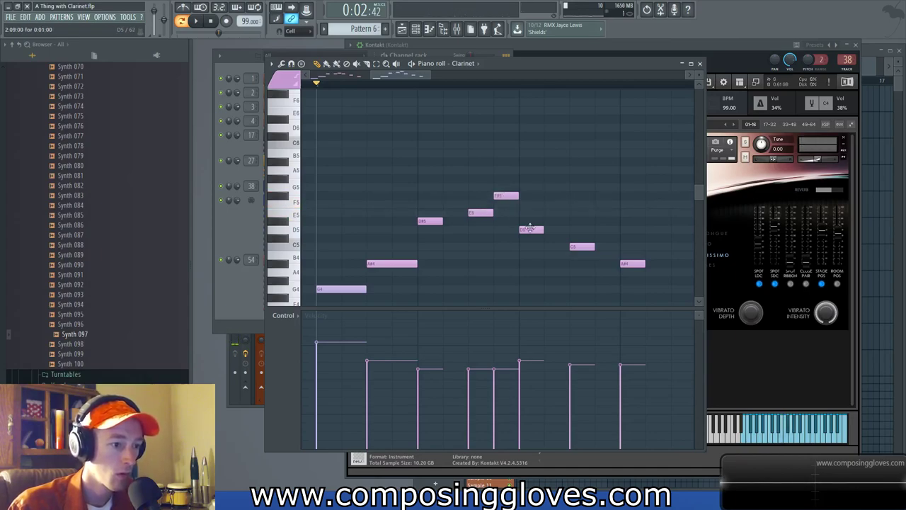
{"action": "left_click_drag", "start_coordinate": [522, 225], "coordinate": [522, 181]}
{"action": "key", "text": "space"}
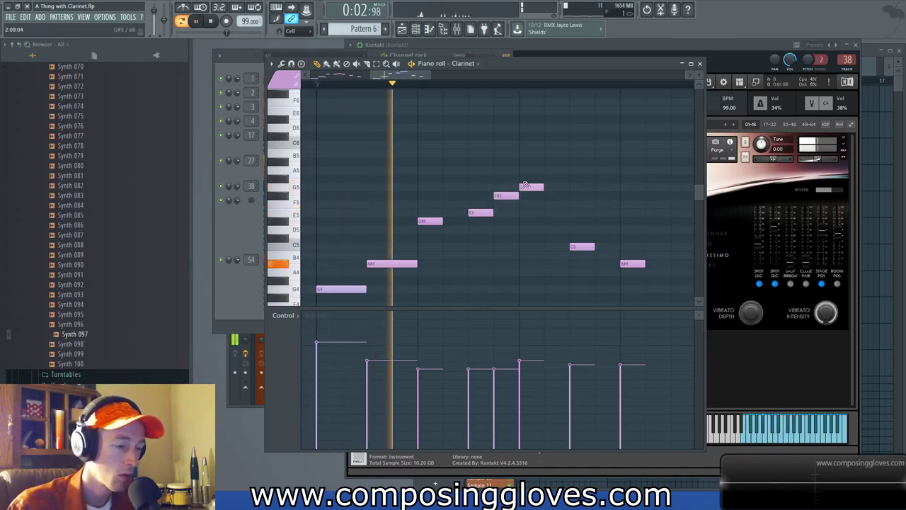
{"action": "key", "text": "space"}
{"action": "left_click_drag", "start_coordinate": [503, 196], "coordinate": [481, 186]}
{"action": "key", "text": "space"}
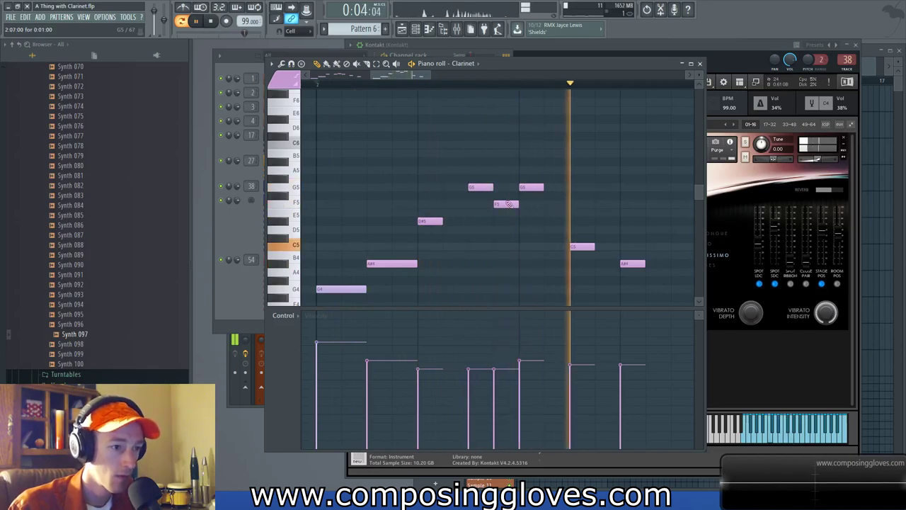
- Raise the last two notes of bar 2 to F5 and D#5 and play the bar
{"action": "key", "text": "space"}
{"action": "left_click_drag", "start_coordinate": [579, 246], "coordinate": [577, 196]}
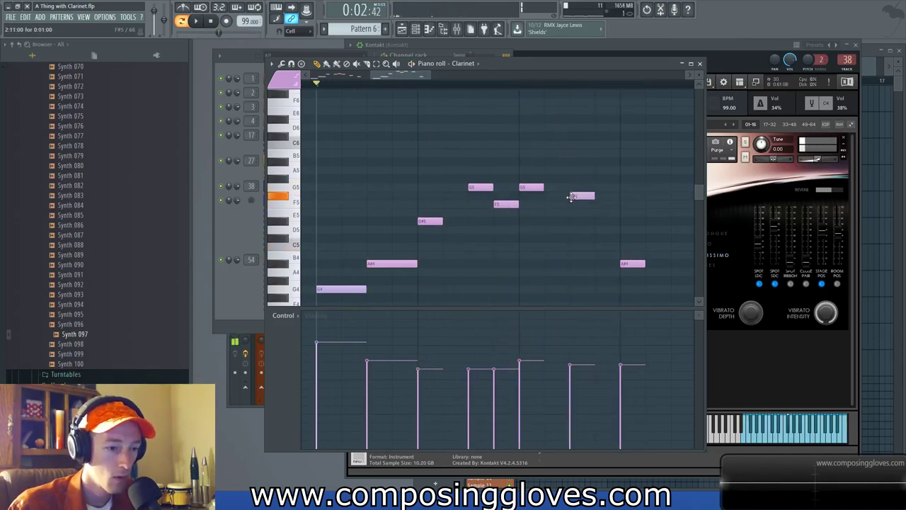
{"action": "left_click_drag", "start_coordinate": [632, 262], "coordinate": [632, 221]}
{"action": "mouse_move", "coordinate": [583, 197]}
{"action": "left_mouse_down"}
{"action": "mouse_move", "coordinate": [585, 215]}
{"action": "mouse_move", "coordinate": [586, 205]}
{"action": "left_mouse_up"}
{"action": "key", "text": "space"}
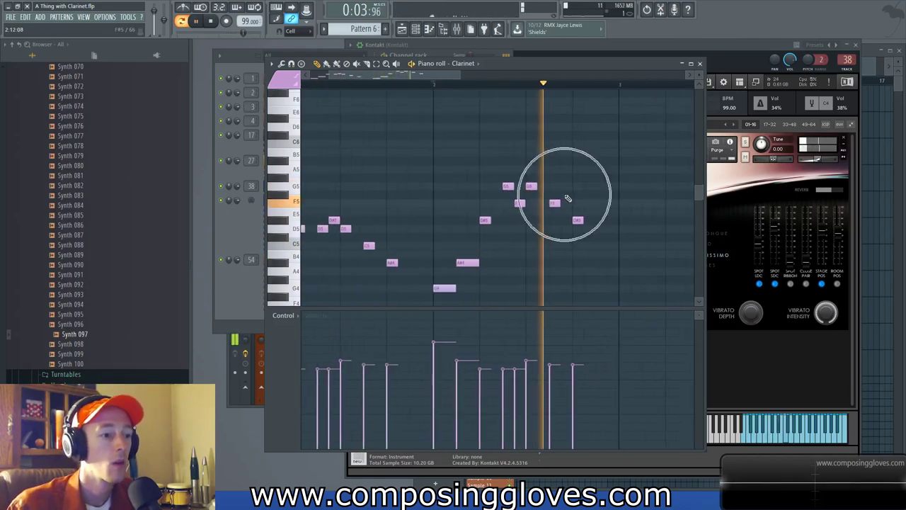
{"action": "key", "text": "space"}
- Duplicate the complete two-bar melody into bars 3 and 4 and deselect the notes
{"action": "scroll", "coordinate": [496, 191], "scroll_direction": "down", "scroll_amount": 1}
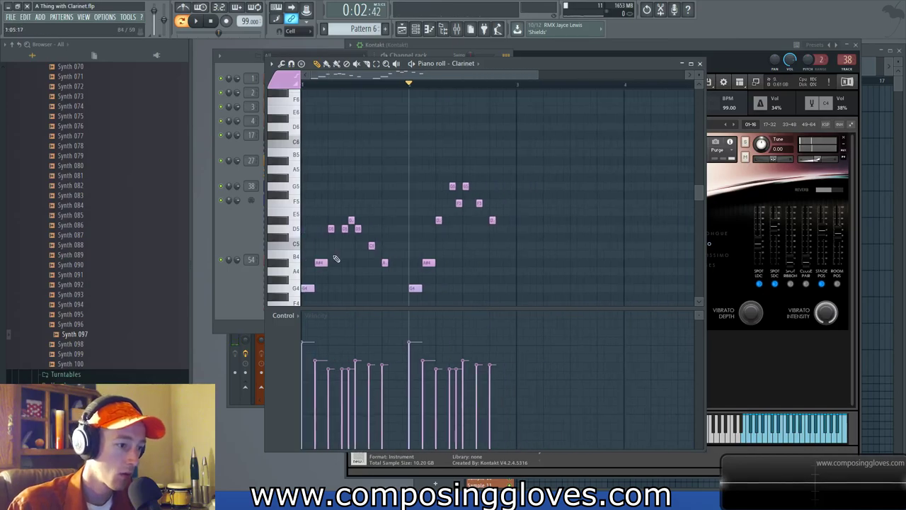
{"action": "key", "text": "ctrl+a"}
{"action": "left_click_drag", "start_coordinate": [307, 289], "coordinate": [443, 283]}
{"action": "left_click_drag", "start_coordinate": [537, 289], "coordinate": [522, 289]}
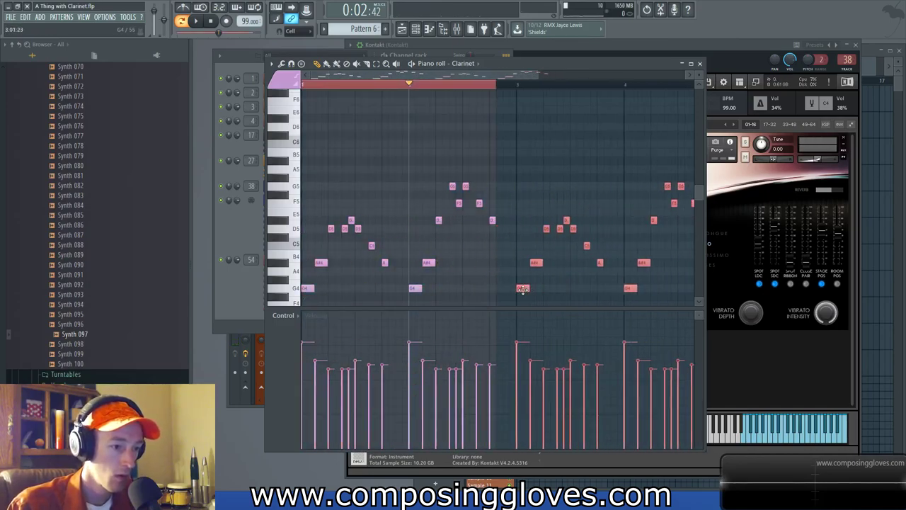
{"action": "key", "text": "ctrl+d"}
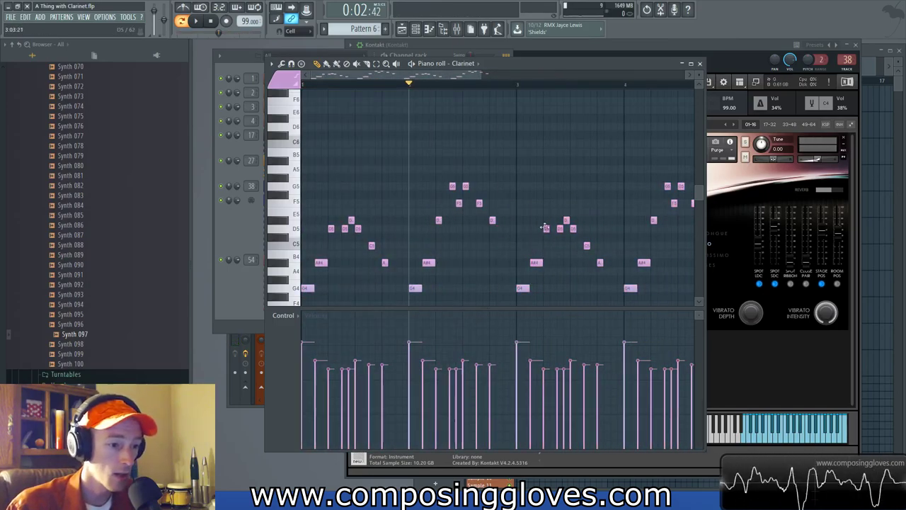
- Check the clarinet's articulation in Kontakt and play the piano-roll melody from the start
{"action": "left_click", "coordinate": [718, 341]}
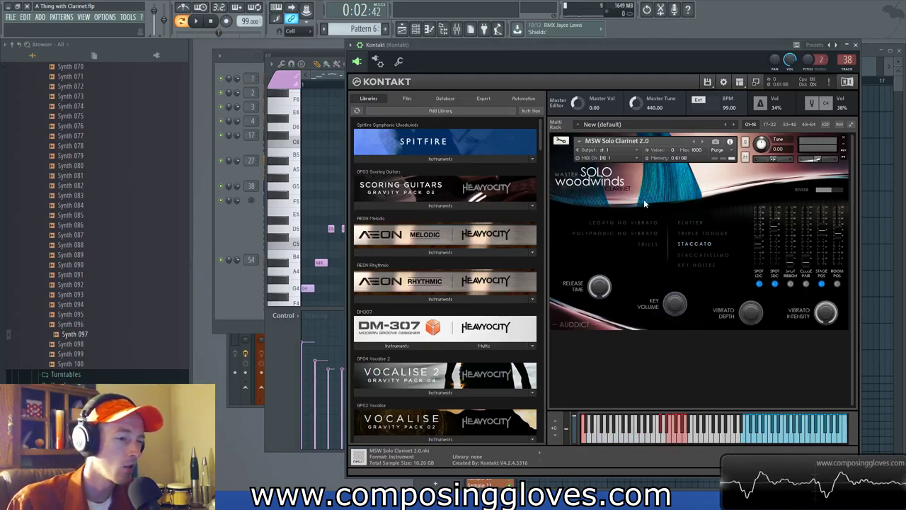
{"action": "left_click", "coordinate": [279, 397]}
{"action": "scroll", "coordinate": [420, 157], "scroll_direction": "down", "scroll_amount": 3}
{"action": "scroll", "coordinate": [367, 119], "scroll_direction": "down", "scroll_amount": 1, "text": "ctrl"}
{"action": "scroll", "coordinate": [367, 118], "scroll_direction": "down", "scroll_amount": 1, "text": "ctrl"}
{"action": "left_click", "coordinate": [302, 85]}
{"action": "key", "text": "space"}
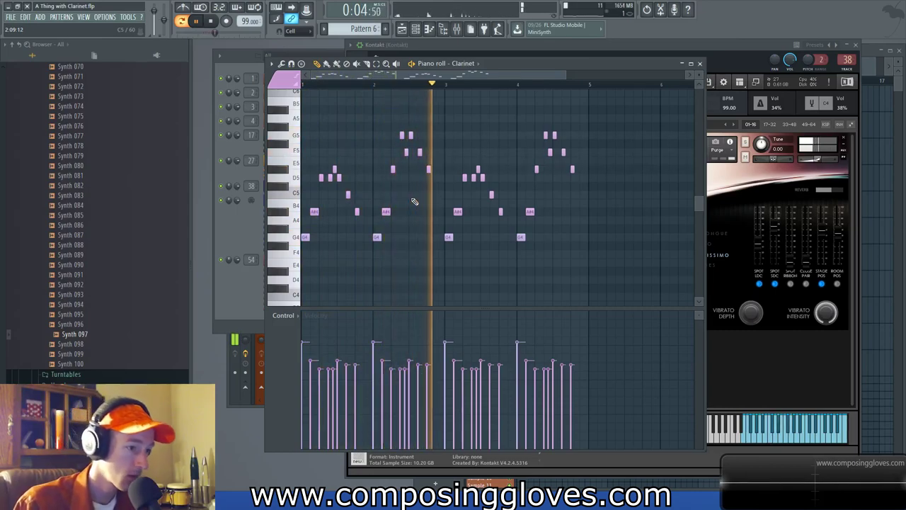
{"action": "key", "text": "space"}
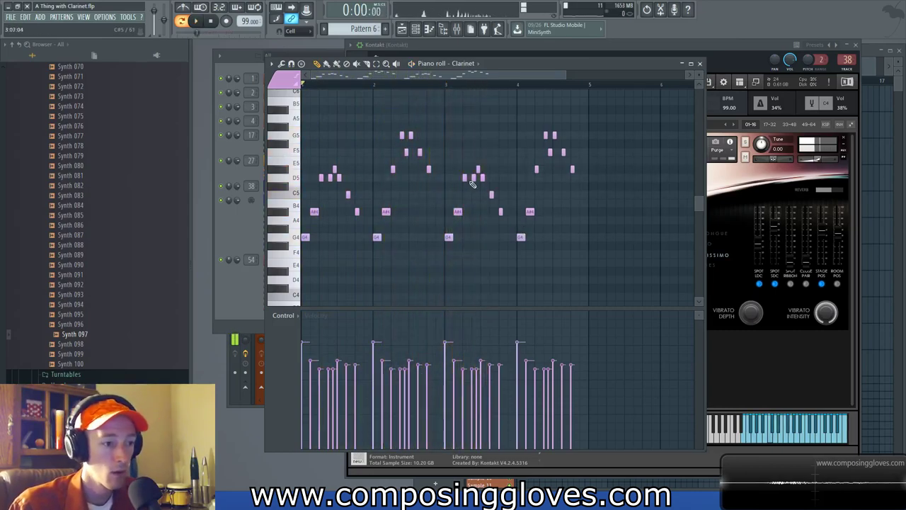
- Raise the last two notes of bar 3 to G5 and D5
{"action": "scroll", "coordinate": [391, 186], "scroll_direction": "up", "scroll_amount": 4, "text": "ctrl"}
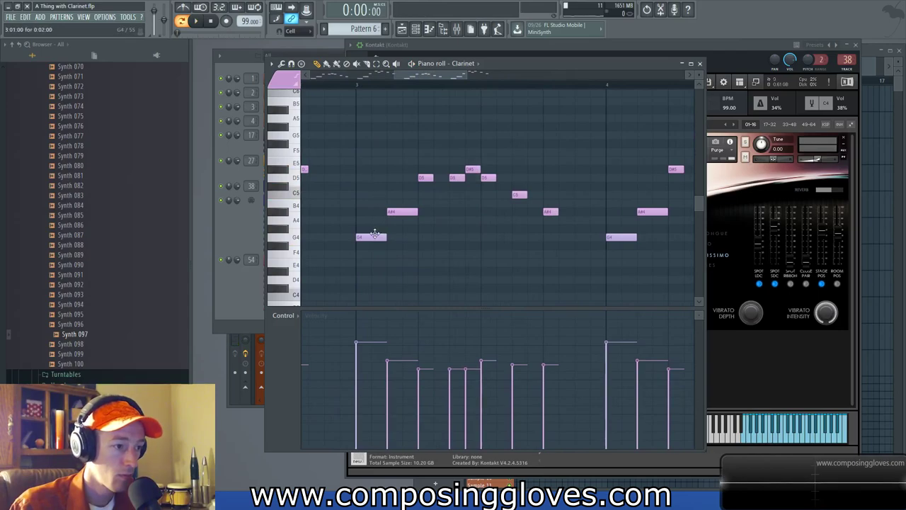
{"action": "left_click", "coordinate": [459, 178]}
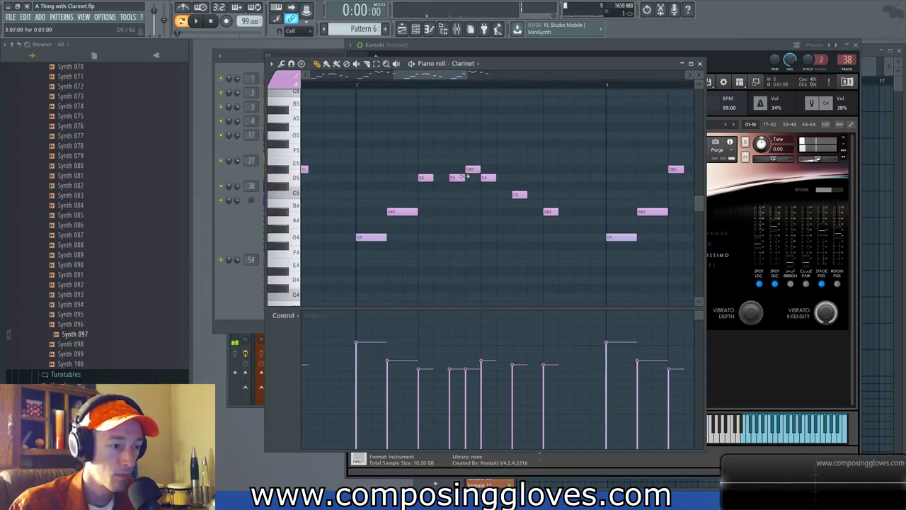
{"action": "left_click", "coordinate": [519, 186]}
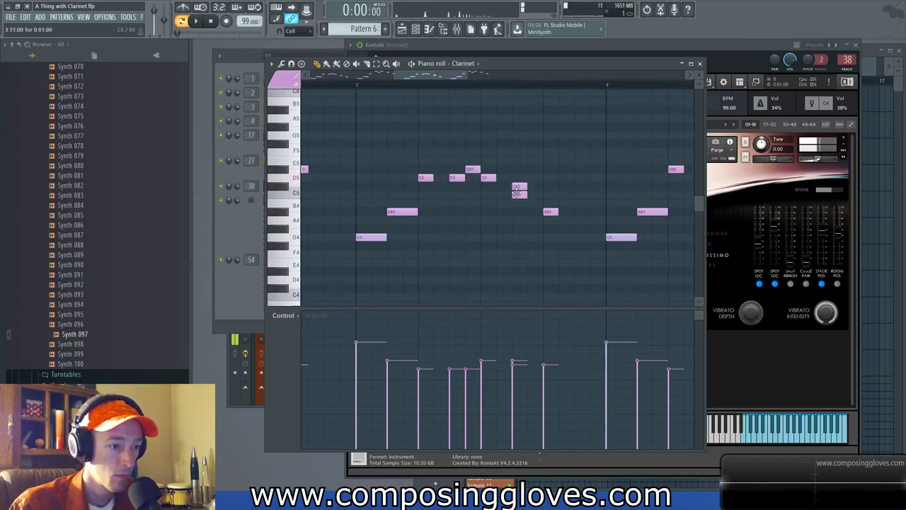
{"action": "left_click_drag", "start_coordinate": [519, 192], "coordinate": [521, 135]}
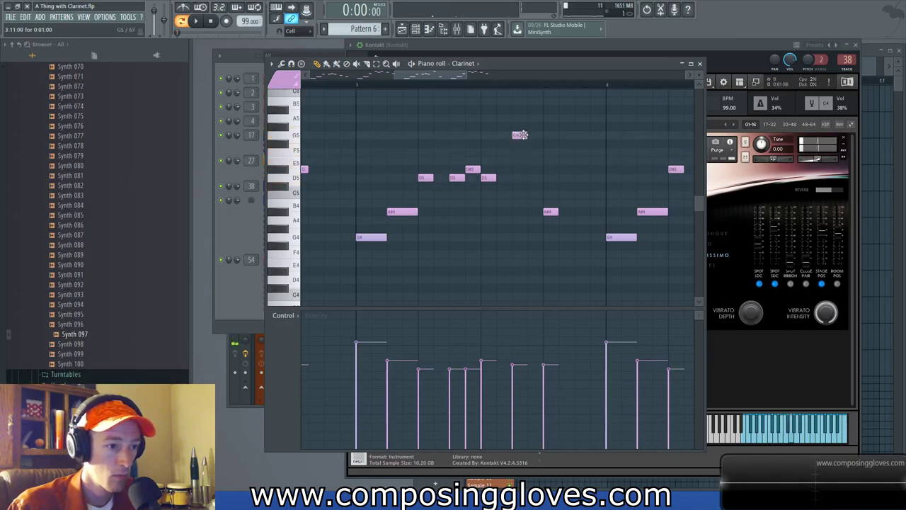
{"action": "left_click_drag", "start_coordinate": [550, 214], "coordinate": [547, 179]}
- Change the first four notes of bar 4 to G5, D#5, E5 and D#5, and play from bar 4
{"action": "left_click_drag", "start_coordinate": [634, 239], "coordinate": [479, 139]}
{"action": "left_click_drag", "start_coordinate": [500, 213], "coordinate": [531, 161]}
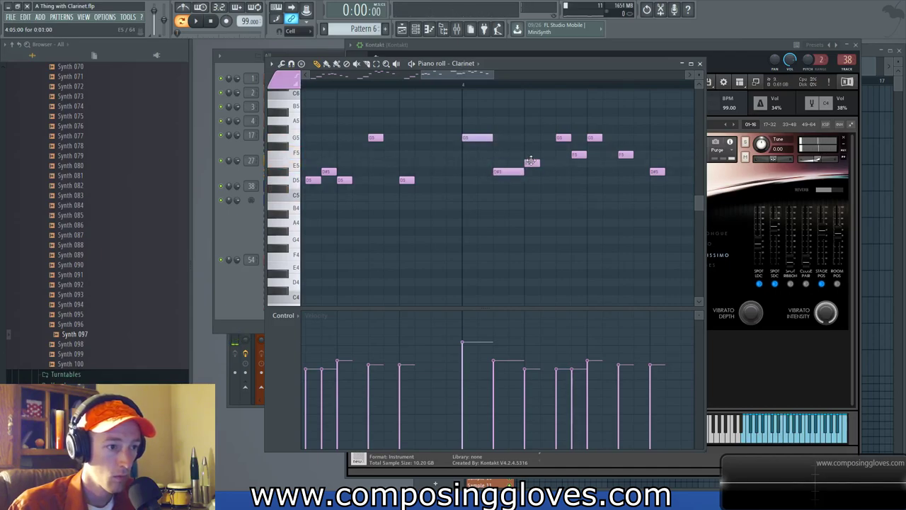
{"action": "left_click", "coordinate": [560, 138]}
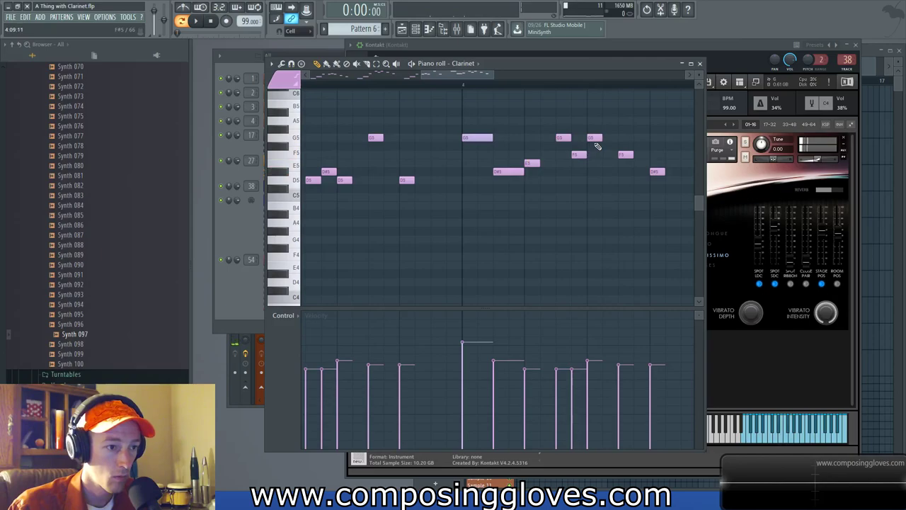
{"action": "left_click_drag", "start_coordinate": [559, 140], "coordinate": [559, 173]}
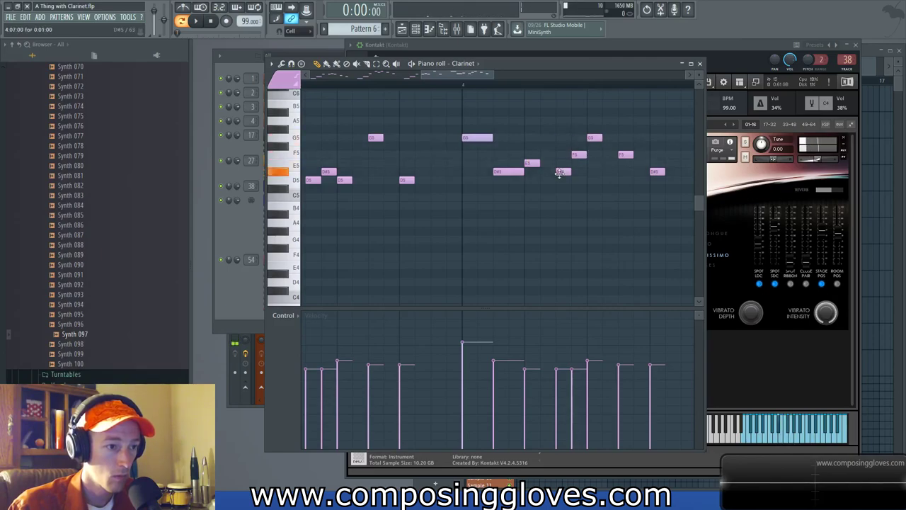
{"action": "left_click", "coordinate": [464, 86]}
{"action": "key", "text": "space"}
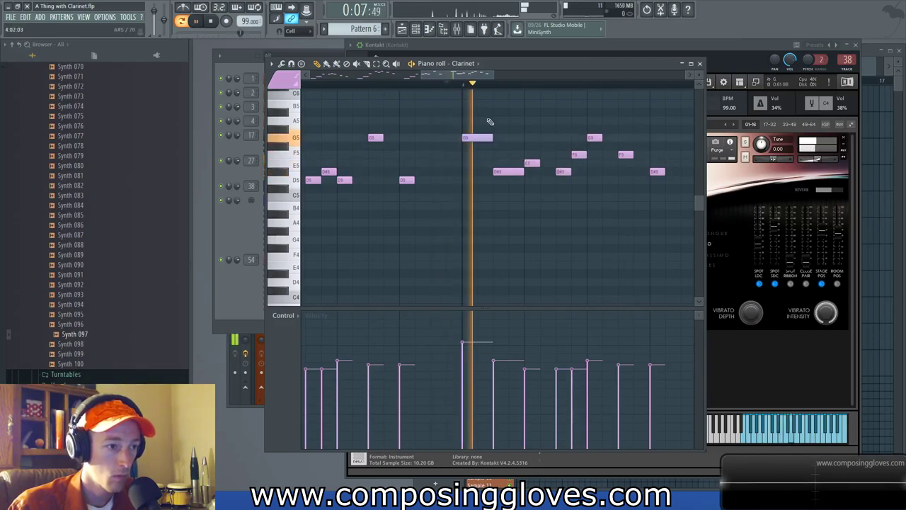
{"action": "key", "text": "space"}
- Lower the third note of bar 4 to D5 and listen to the bar again
{"action": "left_click_drag", "start_coordinate": [531, 163], "coordinate": [530, 181]}
{"action": "key", "text": "space"}
{"action": "key", "text": "space"}
{"action": "key", "text": "space"}
{"action": "key", "text": "space"}
- Rewrite the rest of bar 4 as a descending run of one-step notes: C5, A#4, C5, A#4, G#4, F4 and G4
{"action": "left_click", "coordinate": [564, 197]}
{"action": "left_click_drag", "start_coordinate": [578, 155], "coordinate": [578, 214]}
{"action": "left_click_drag", "start_coordinate": [590, 138], "coordinate": [594, 196]}
{"action": "left_click", "coordinate": [610, 213]}
{"action": "left_click", "coordinate": [623, 224]}
{"action": "left_click_drag", "start_coordinate": [626, 225], "coordinate": [522, 230]}
{"action": "left_click", "coordinate": [640, 257]}
{"action": "left_click", "coordinate": [532, 230]}
- Play back the four-bar melody and follow it through the piano roll
{"action": "key", "text": "space"}
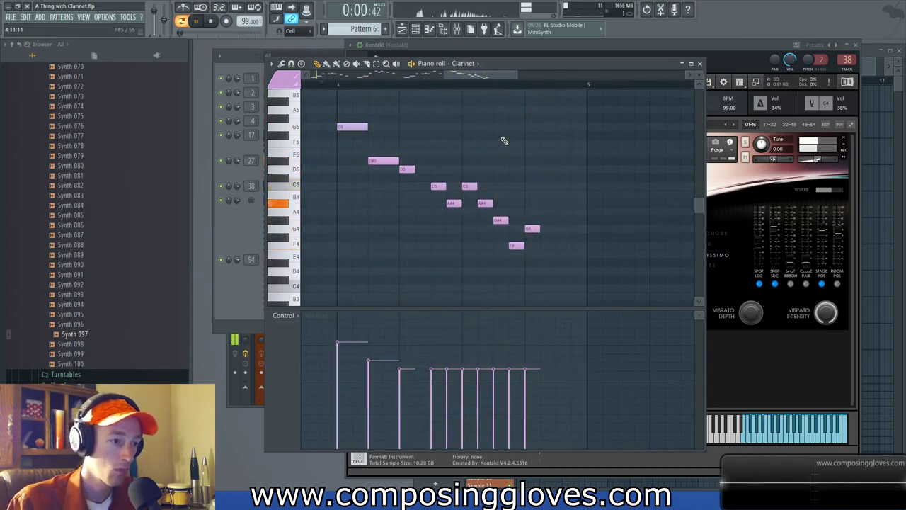
{"action": "scroll", "coordinate": [504, 141], "scroll_direction": "down", "scroll_amount": 5}
{"action": "left_click_drag", "start_coordinate": [521, 175], "coordinate": [542, 174]}
{"action": "scroll", "coordinate": [429, 236], "scroll_direction": "up", "scroll_amount": 6}
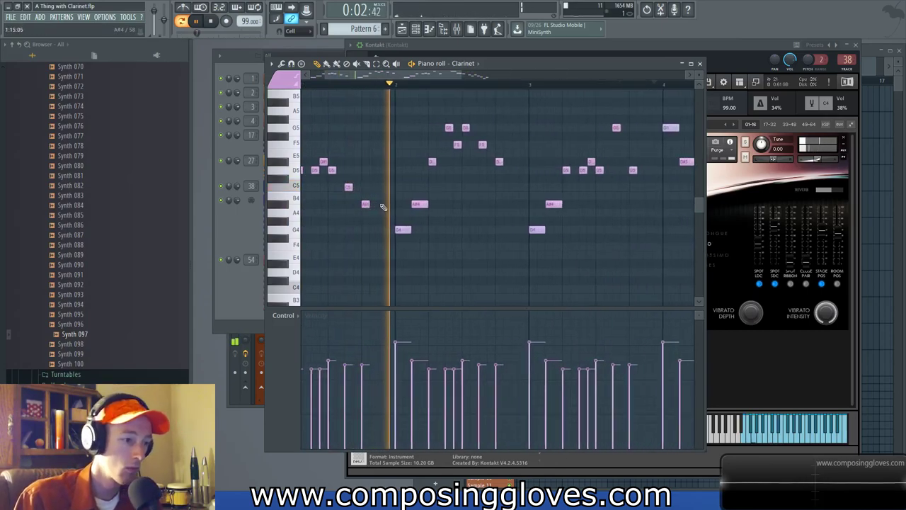
{"action": "left_click_drag", "start_coordinate": [381, 254], "coordinate": [321, 241]}
{"action": "left_click_drag", "start_coordinate": [447, 207], "coordinate": [502, 224]}
{"action": "key", "text": "space"}
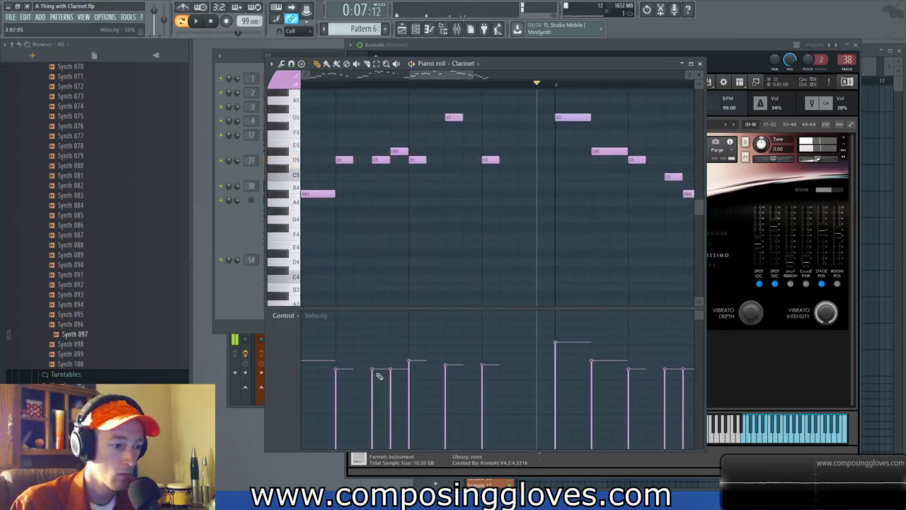
- Vary the velocities of the second D5 and the following D#5 in bar 3, and play from bar 3
{"action": "left_click_drag", "start_coordinate": [375, 261], "coordinate": [432, 268]}
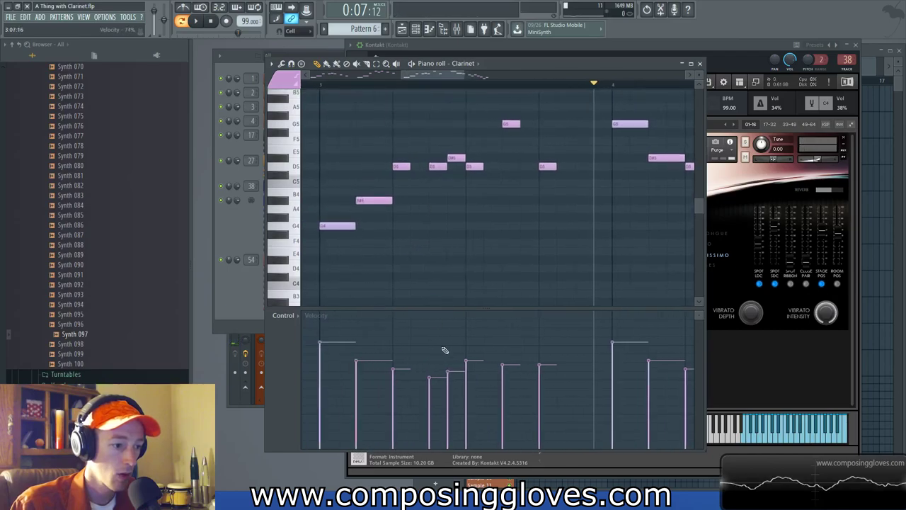
{"action": "left_click", "coordinate": [322, 92]}
{"action": "key", "text": "space"}
{"action": "right_click", "coordinate": [324, 92]}
{"action": "left_click", "coordinate": [320, 85]}
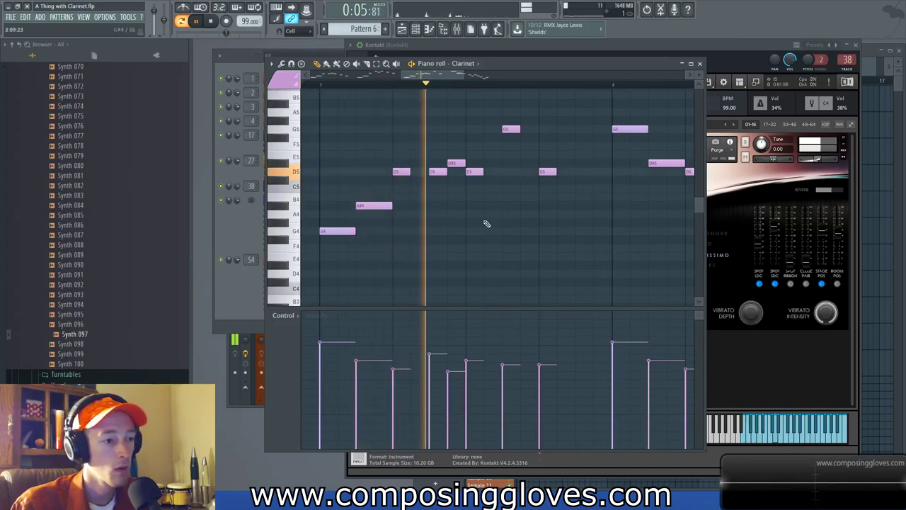
- Shape the velocities of bar 4's closing run into a gradual rise up to the final G4
{"action": "left_click_drag", "start_coordinate": [578, 209], "coordinate": [465, 199]}
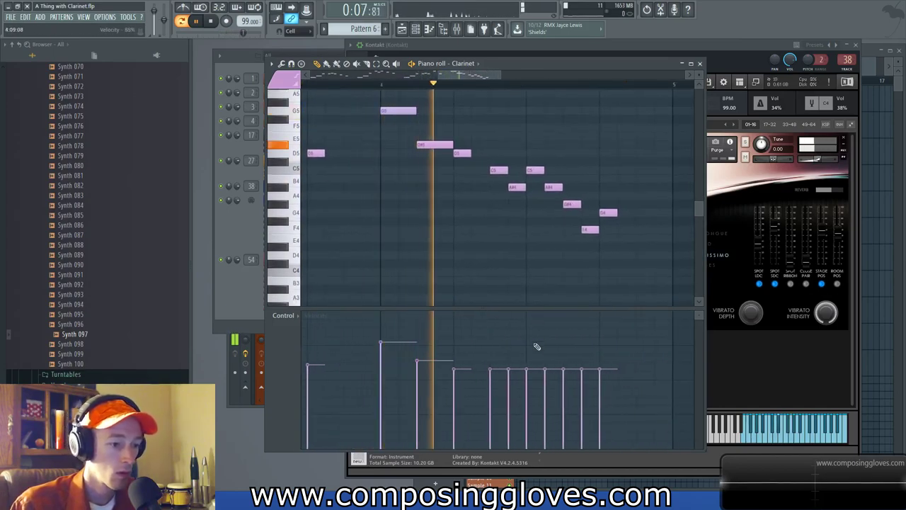
{"action": "left_click_drag", "start_coordinate": [508, 362], "coordinate": [606, 341]}
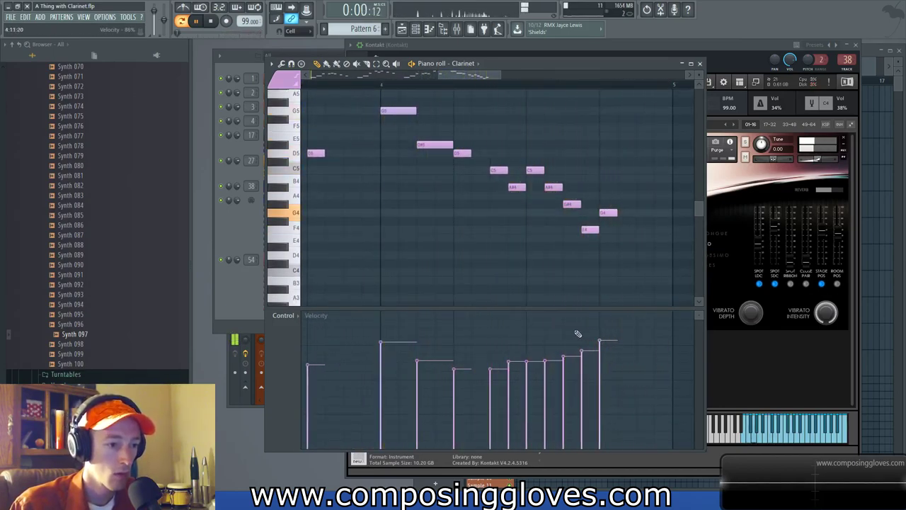
- Redraw the velocities of bar 4's closing run as a steeper, more even rise up to the final notes
{"action": "mouse_move", "coordinate": [513, 361]}
{"action": "left_mouse_down"}
{"action": "mouse_move", "coordinate": [582, 350]}
{"action": "mouse_move", "coordinate": [542, 347]}
{"action": "mouse_move", "coordinate": [617, 344]}
{"action": "mouse_move", "coordinate": [599, 330]}
{"action": "left_mouse_up"}
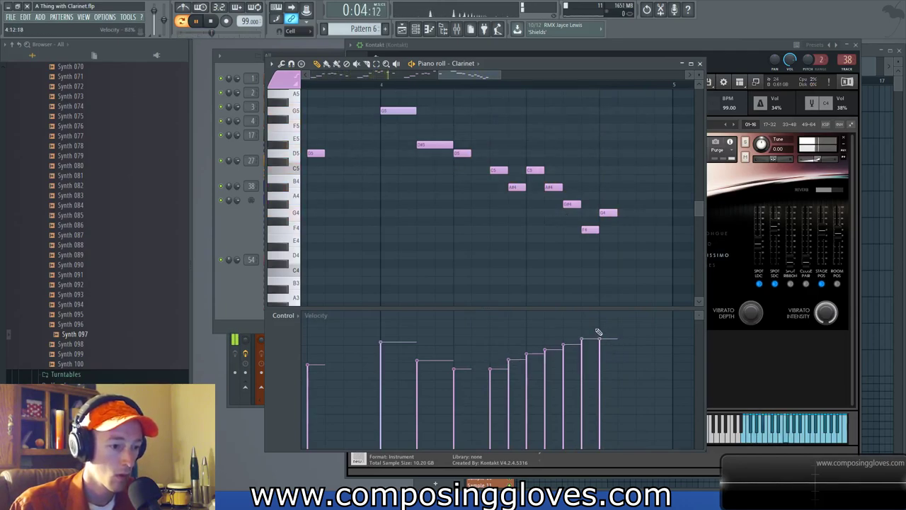
{"action": "scroll", "coordinate": [490, 221], "scroll_direction": "down", "scroll_amount": 3}
{"action": "left_click_drag", "start_coordinate": [500, 220], "coordinate": [485, 222]}
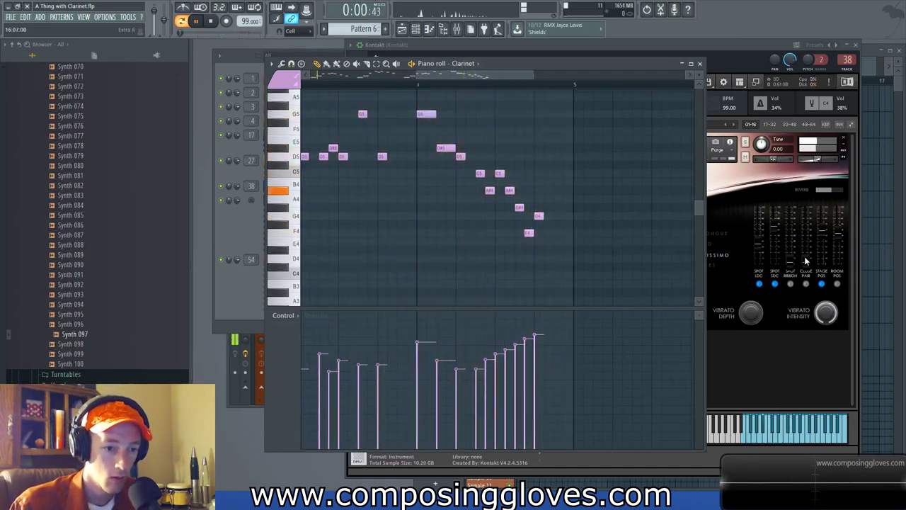
- Turn off the Spot LDC microphone and turn on the Spot Ribbon microphone for the solo clarinet
{"action": "left_click", "coordinate": [760, 283]}
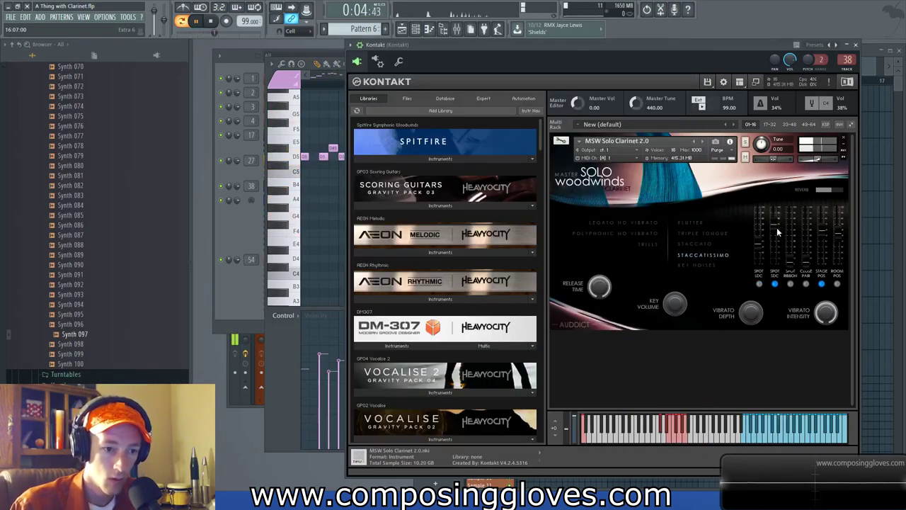
{"action": "left_click", "coordinate": [791, 283]}
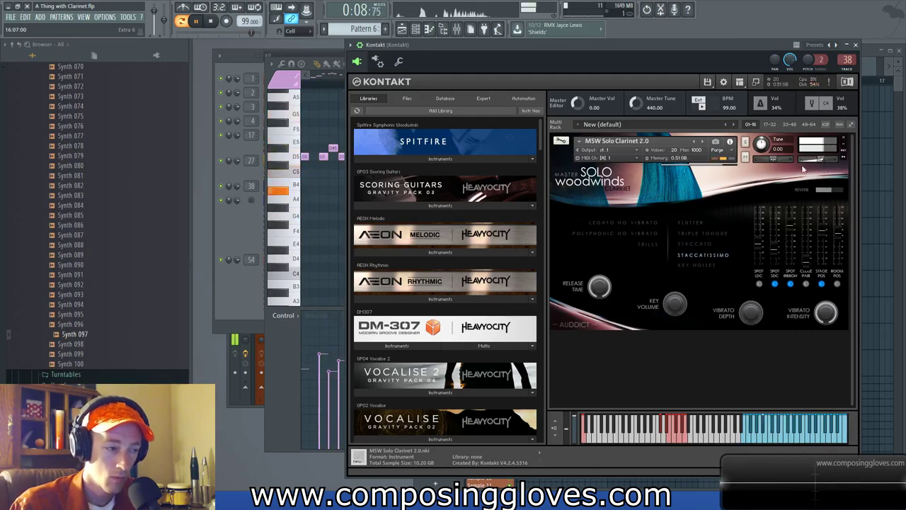
- Look over the BRSO Articulate option settings of the Clarinet channel and close its window
{"action": "key", "text": "F6"}
{"action": "left_click", "coordinate": [333, 201]}
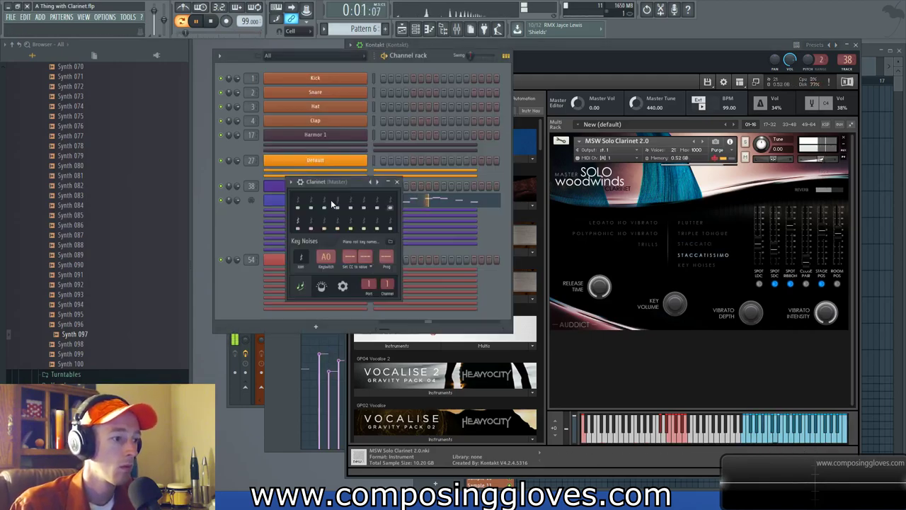
{"action": "left_click", "coordinate": [342, 285]}
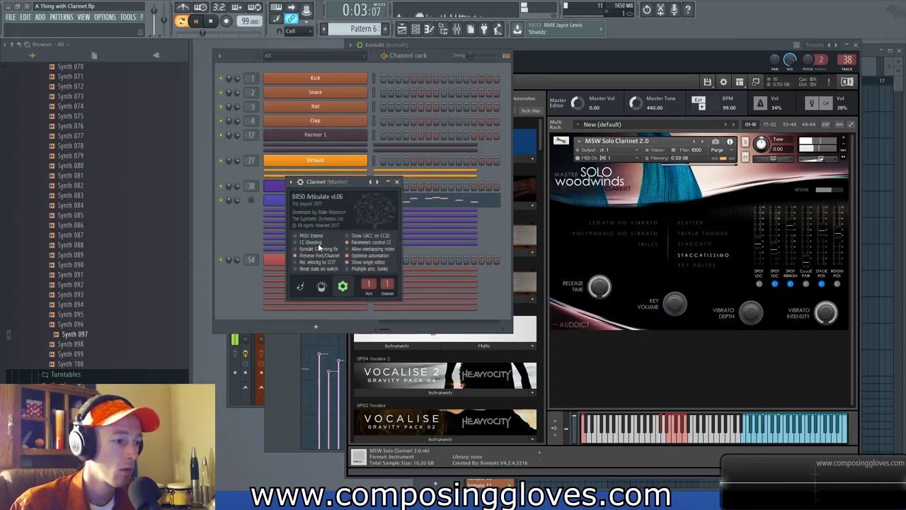
{"action": "left_click", "coordinate": [302, 286]}
{"action": "key", "text": "Escape"}
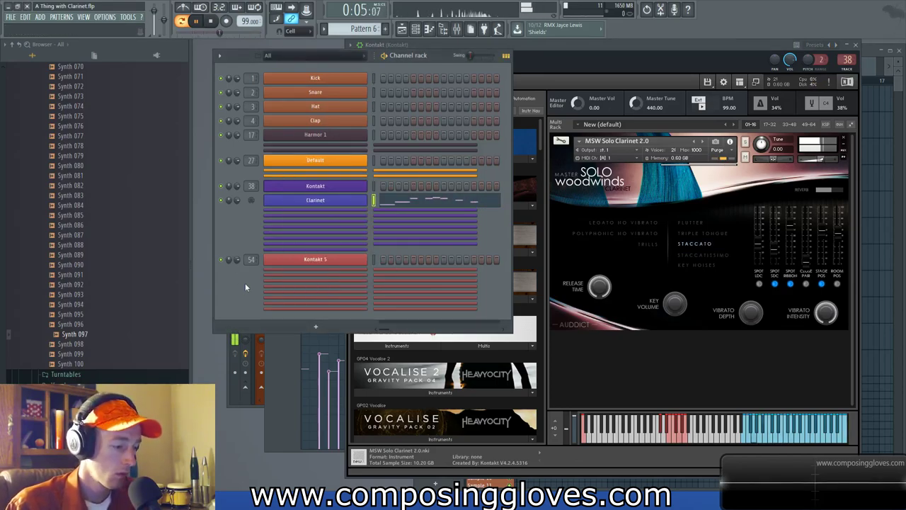
- Save the Clarinet channel's articulation setup as a BRSO Articulate preset named Auddict Clarinet
{"action": "right_click", "coordinate": [319, 204]}
{"action": "left_click", "coordinate": [322, 207]}
{"action": "right_click", "coordinate": [320, 205]}
{"action": "left_click", "coordinate": [349, 204]}
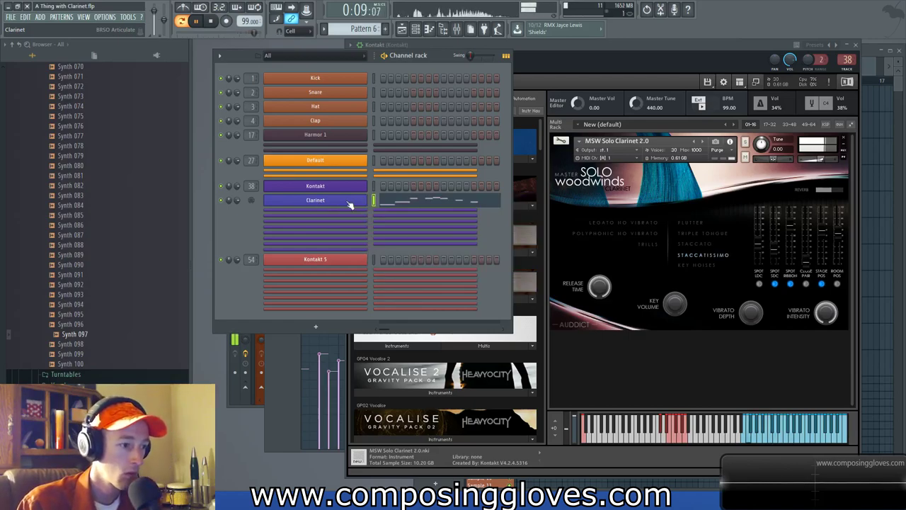
{"action": "left_click", "coordinate": [346, 201]}
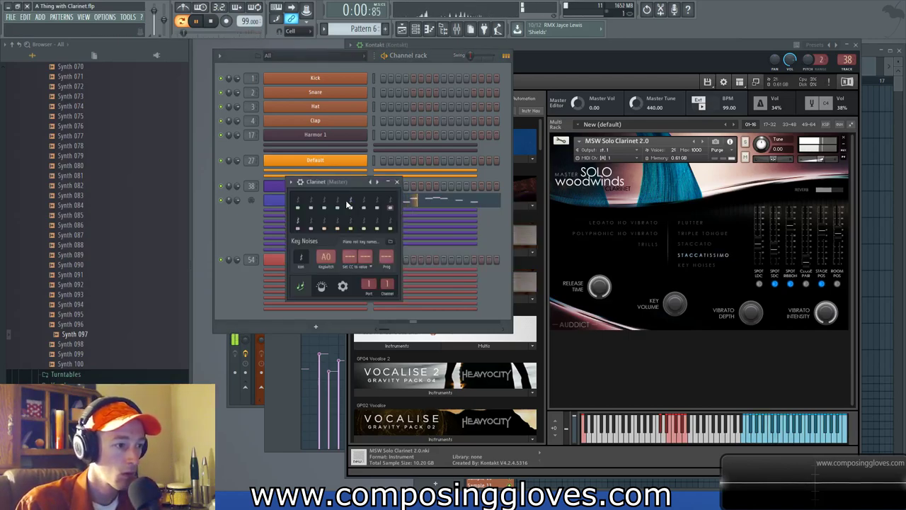
{"action": "left_click", "coordinate": [291, 182]}
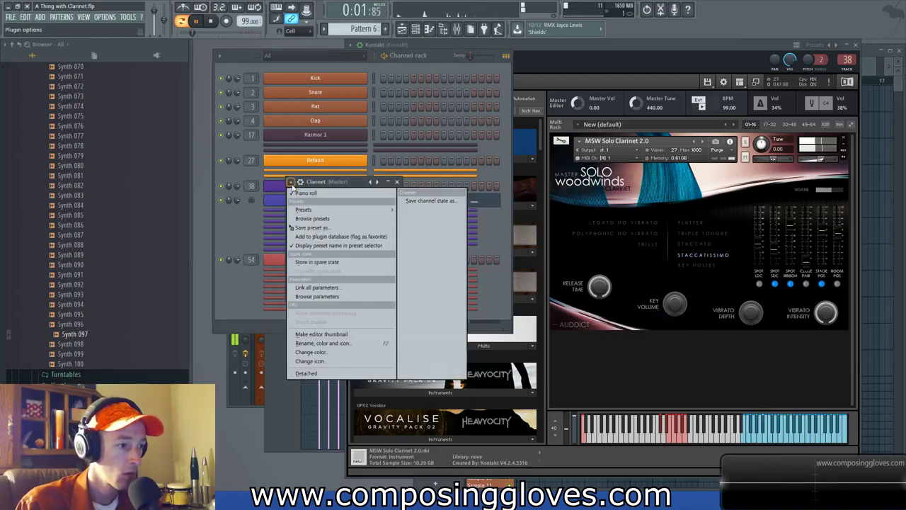
{"action": "left_click", "coordinate": [354, 228]}
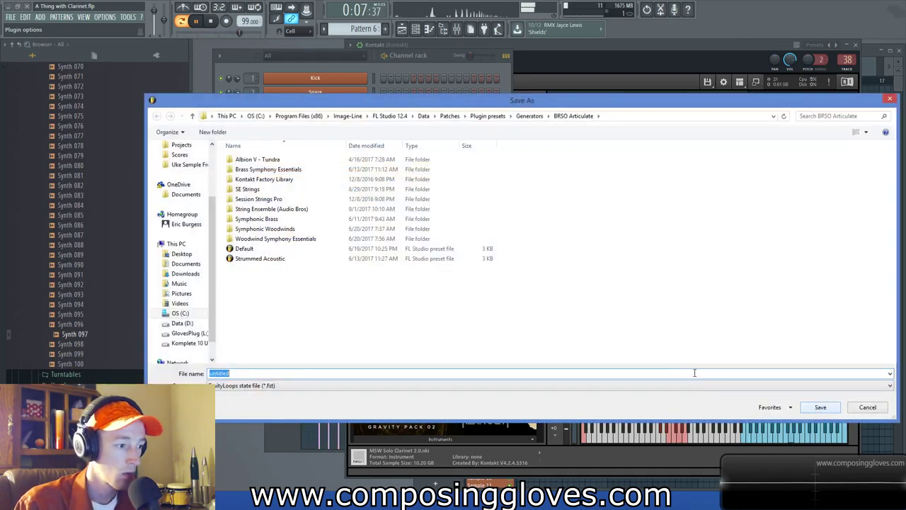
{"action": "type", "text": "Au"}
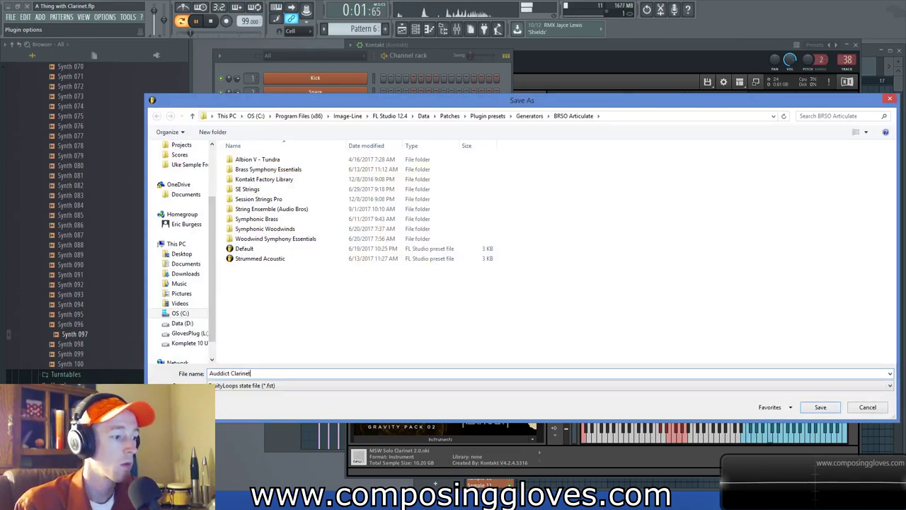
{"action": "type", "text": "ddict Clarinet"}
{"action": "key", "text": "Return"}
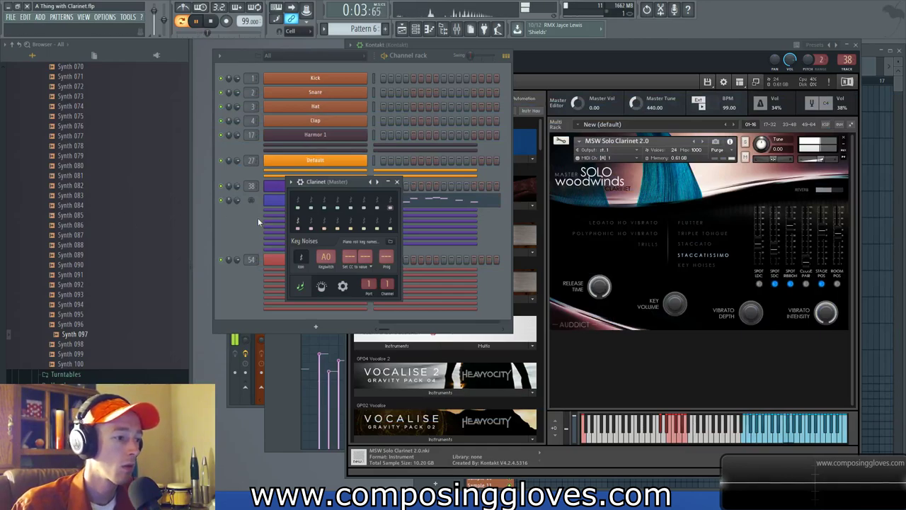
- Expand the collapsed Kontakt 1 #2 channel below Clarinet, load the Auddict Clarinet preset into it, and stop playback
{"action": "left_click", "coordinate": [310, 203]}
{"action": "left_click", "coordinate": [322, 212]}
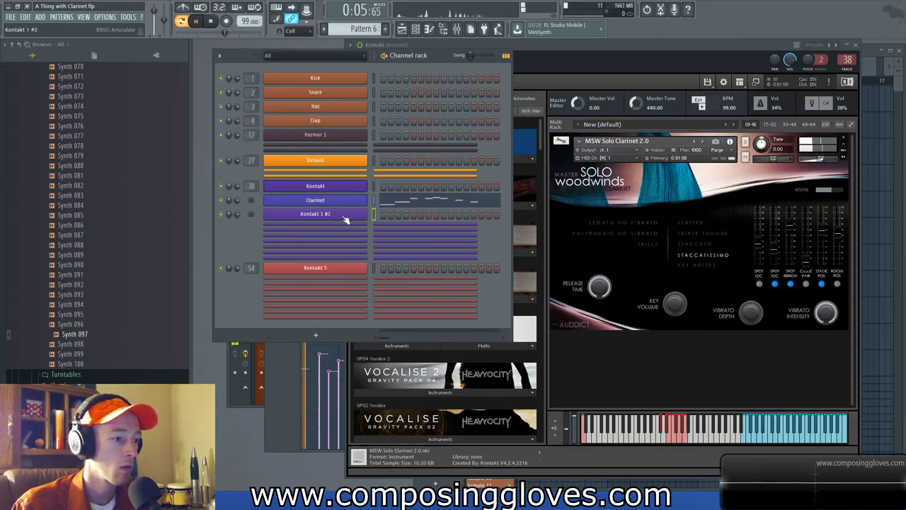
{"action": "left_click", "coordinate": [344, 217]}
{"action": "left_click", "coordinate": [378, 183]}
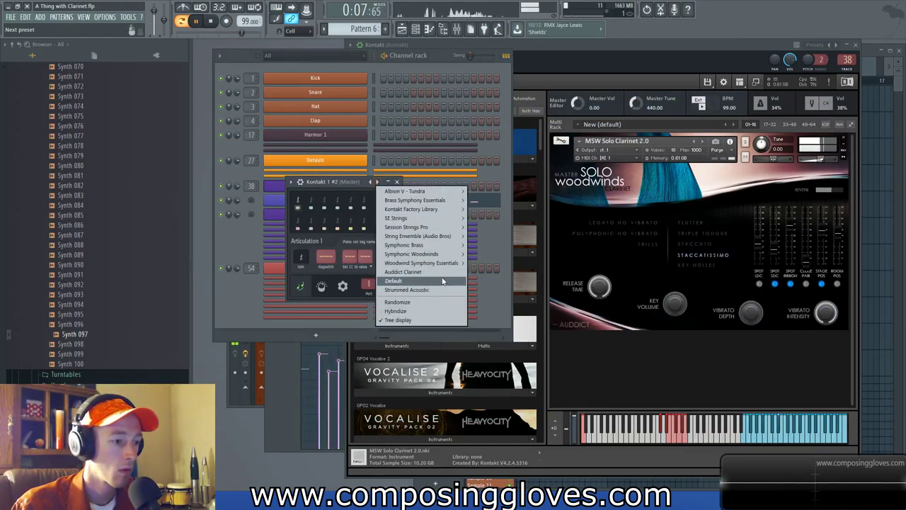
{"action": "left_click", "coordinate": [421, 272]}
{"action": "left_click", "coordinate": [267, 216]}
{"action": "key", "text": "space"}
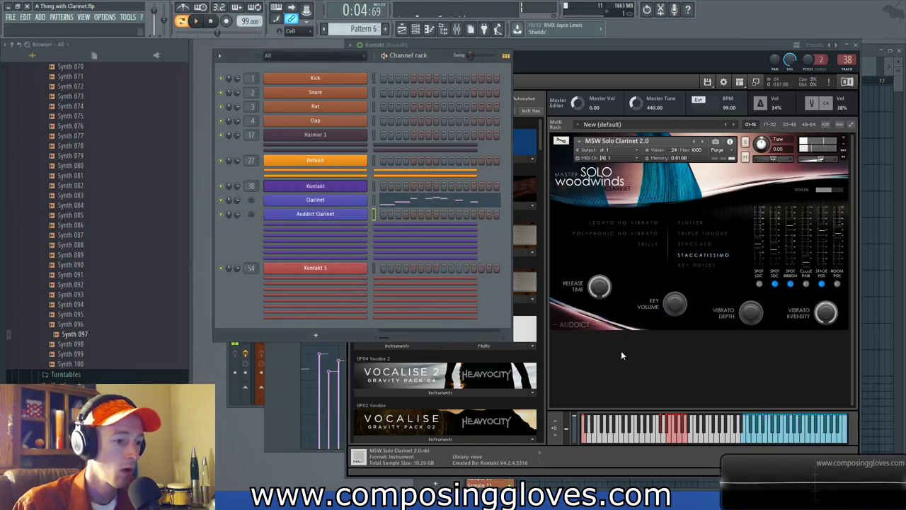
- Collapse the first clarinet in Kontakt and load a second MSW Solo Clarinet 2.0 instance from the Auddict Woodwind quick-load folder
{"action": "left_click", "coordinate": [615, 351]}
{"action": "left_click", "coordinate": [562, 161]}
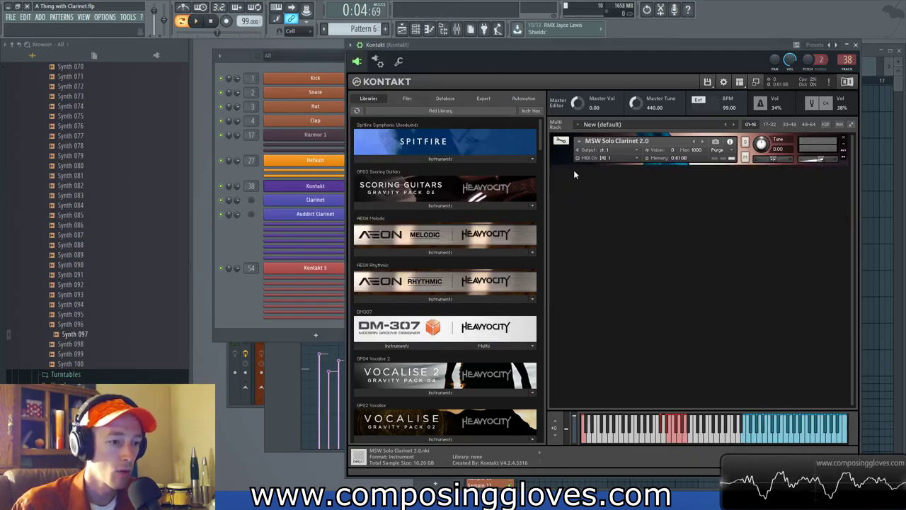
{"action": "right_click", "coordinate": [656, 409]}
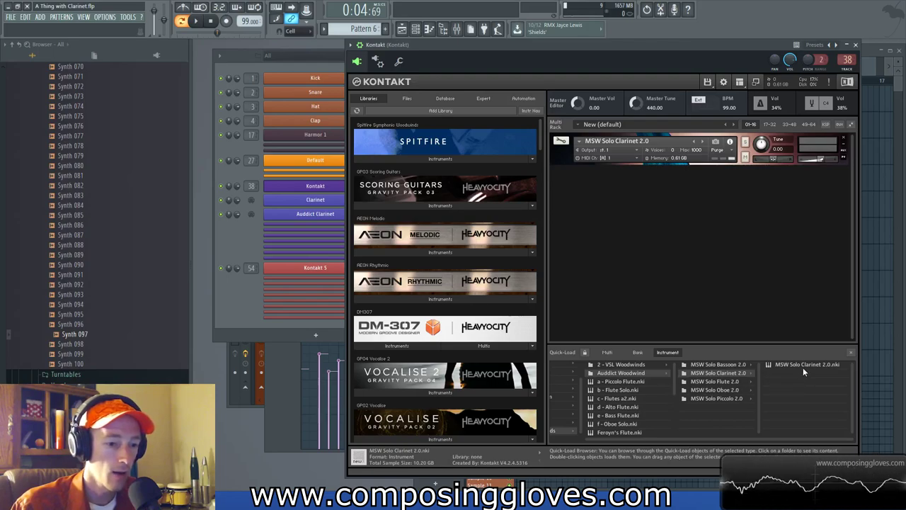
{"action": "left_click_drag", "start_coordinate": [793, 363], "coordinate": [665, 234]}
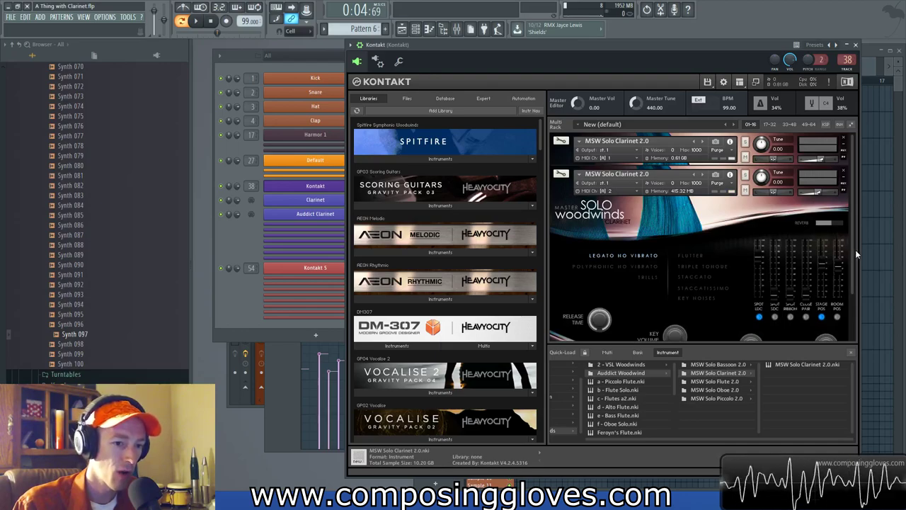
{"action": "scroll", "coordinate": [853, 280], "scroll_direction": "down", "scroll_amount": 2}
{"action": "scroll", "coordinate": [851, 282], "scroll_direction": "up", "scroll_amount": 2}
{"action": "scroll", "coordinate": [850, 281], "scroll_direction": "down", "scroll_amount": 1}
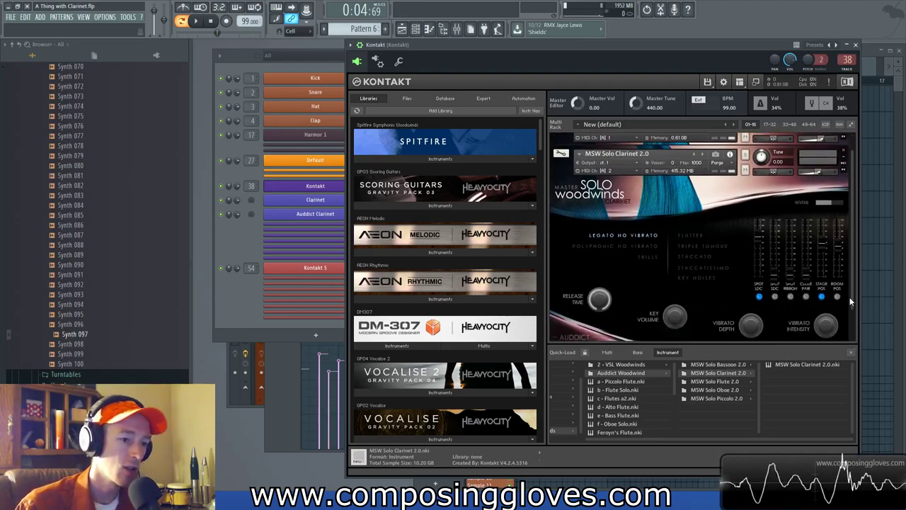
- Check the articulations and the port and channel assignment of the Auddict Clarinet channel
{"action": "left_click", "coordinate": [251, 256]}
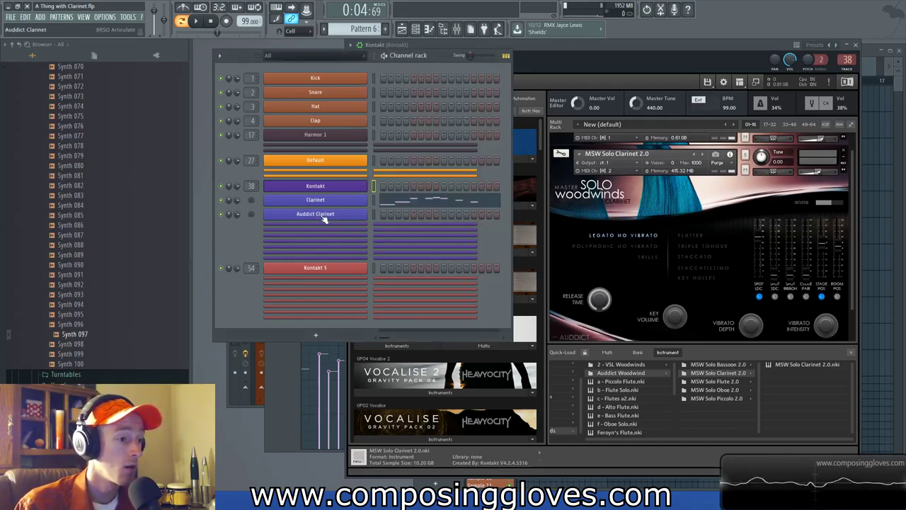
{"action": "right_click", "coordinate": [366, 212]}
{"action": "left_click", "coordinate": [328, 220]}
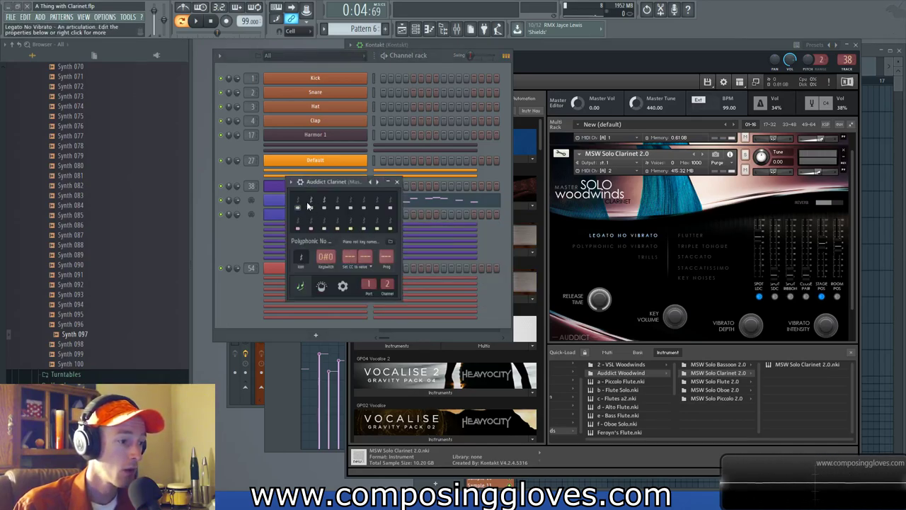
{"action": "left_click", "coordinate": [239, 250]}
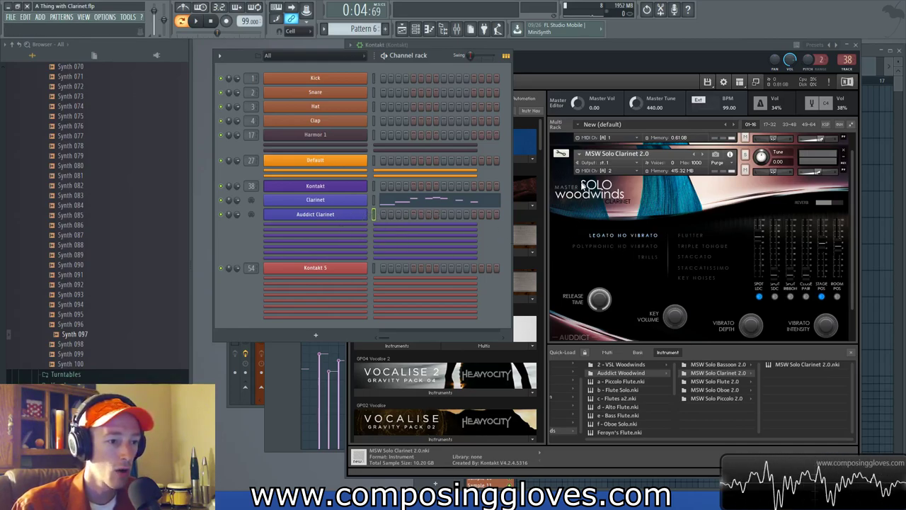
- Collapse the second clarinet and load a third MSW Solo Clarinet 2.0 instance beneath it in the Kontakt rack
{"action": "left_click", "coordinate": [563, 166]}
{"action": "left_click_drag", "start_coordinate": [795, 364], "coordinate": [656, 263]}
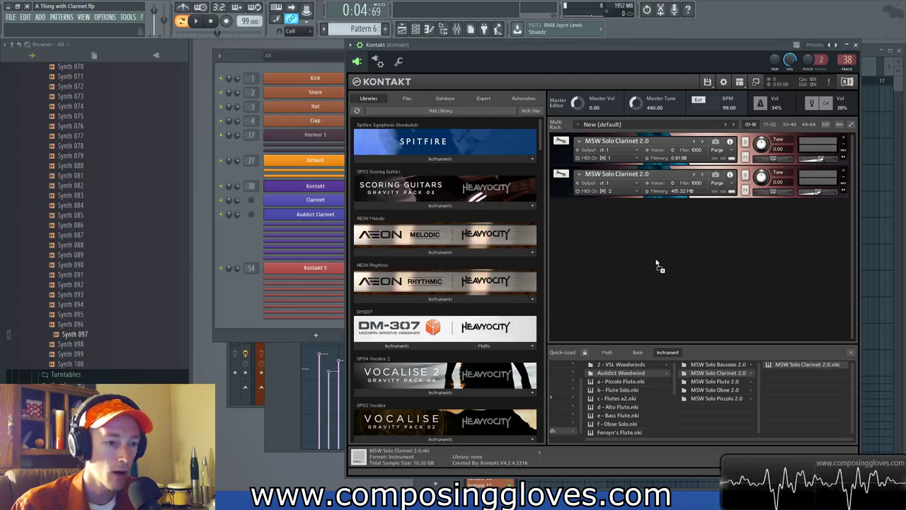
{"action": "left_click_drag", "start_coordinate": [610, 239], "coordinate": [609, 239]}
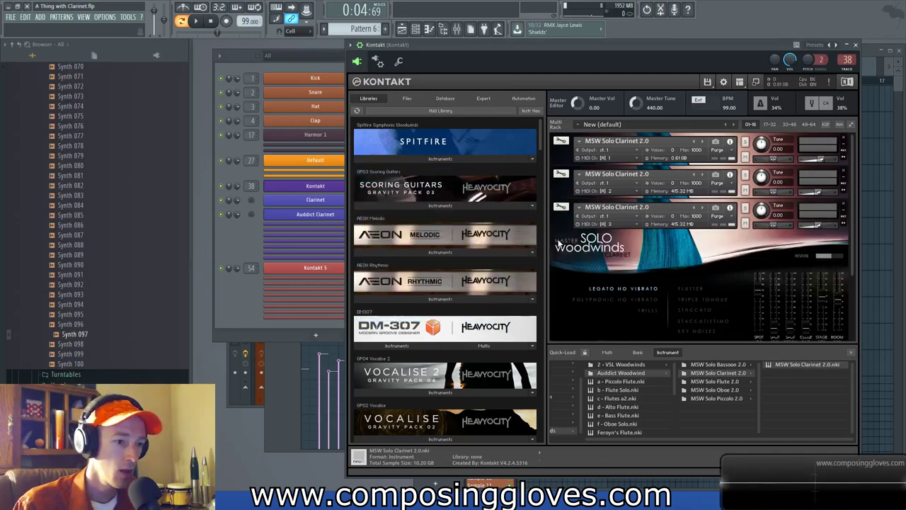
{"action": "left_click", "coordinate": [560, 225]}
{"action": "left_click", "coordinate": [560, 225]}
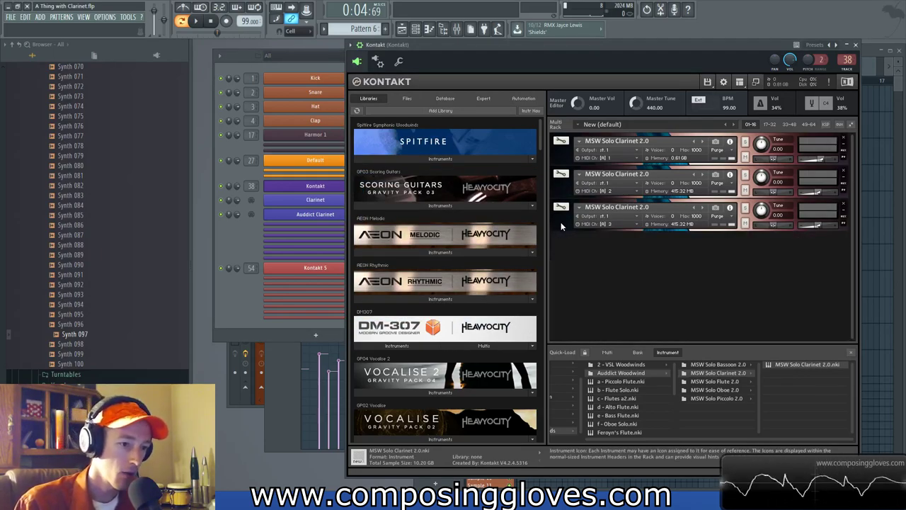
{"action": "left_click", "coordinate": [560, 225]}
{"action": "left_click", "coordinate": [558, 188]}
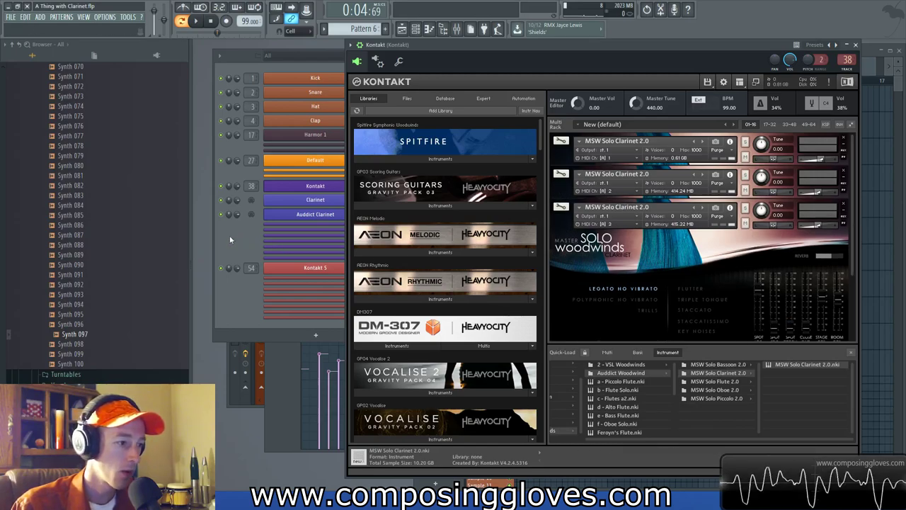
- Open the piano roll of the Auddict Clarinet channel and review the first clarinet's ghost notes from bar 1
{"action": "left_click", "coordinate": [234, 239]}
{"action": "right_click", "coordinate": [366, 209]}
{"action": "left_click", "coordinate": [406, 213]}
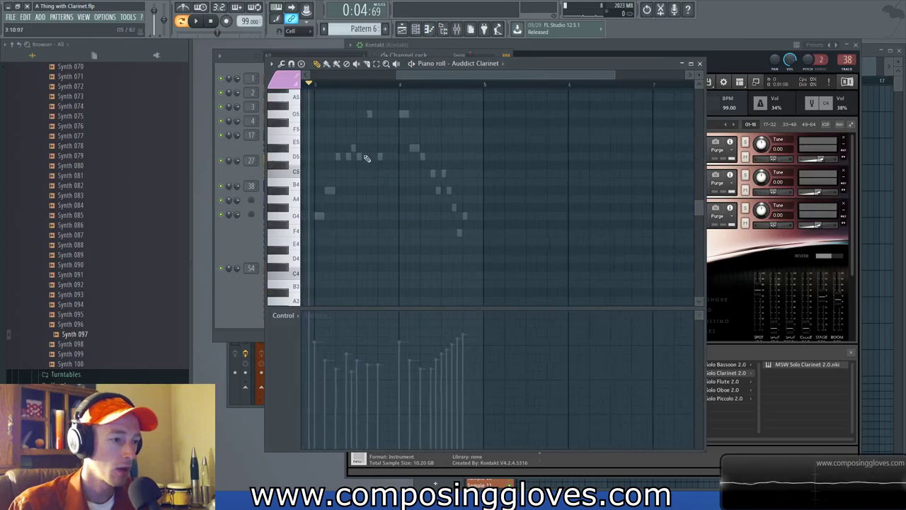
{"action": "left_click_drag", "start_coordinate": [368, 159], "coordinate": [522, 208]}
{"action": "scroll", "coordinate": [384, 196], "scroll_direction": "up", "scroll_amount": 3}
{"action": "left_click_drag", "start_coordinate": [383, 196], "coordinate": [516, 159]}
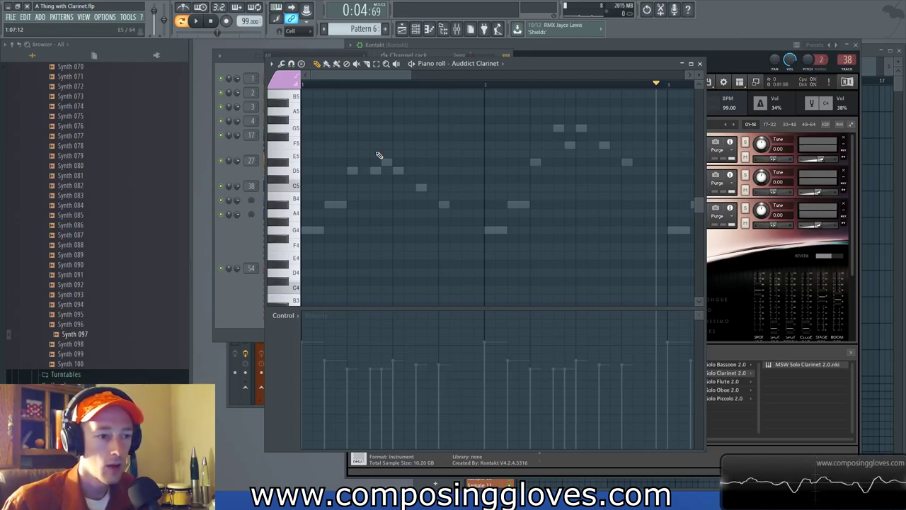
{"action": "left_click_drag", "start_coordinate": [532, 157], "coordinate": [245, 200]}
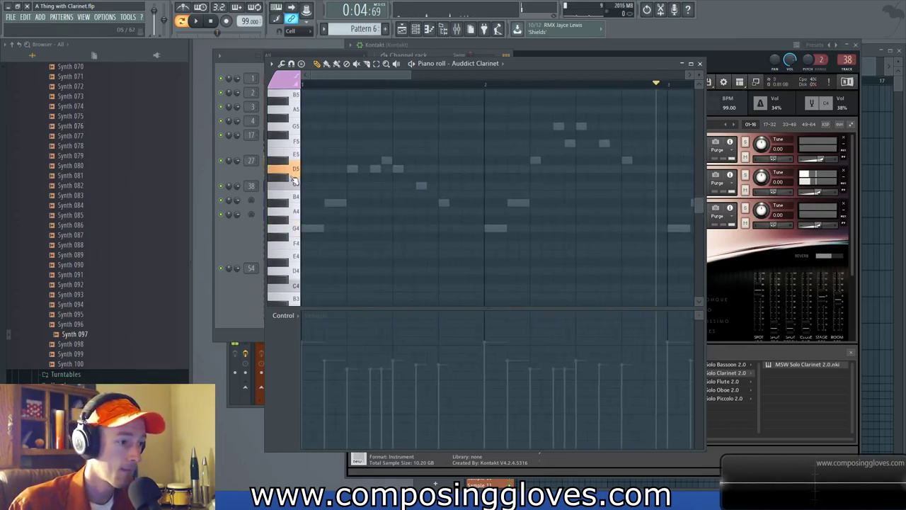
- Switch to the green note colour and draw a half-bar G5 starting midway through bar 1
{"action": "left_click", "coordinate": [286, 81]}
{"action": "left_click", "coordinate": [285, 117]}
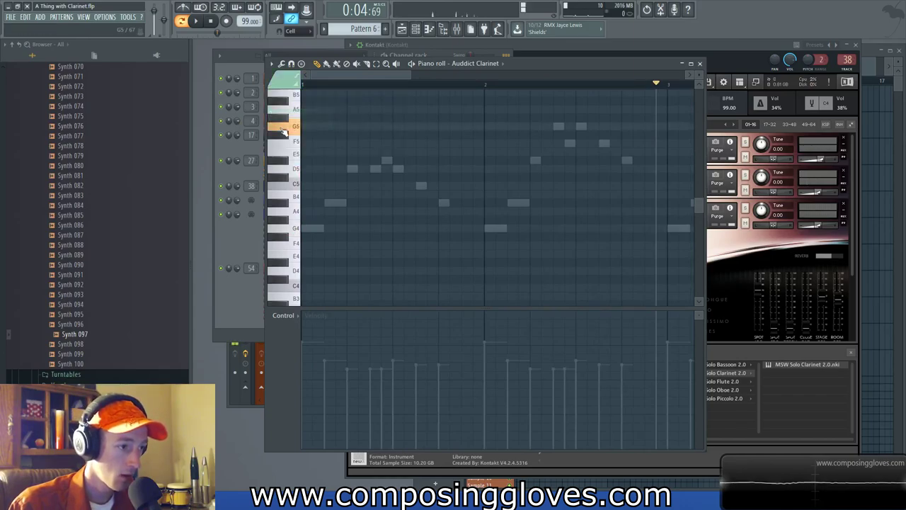
{"action": "scroll", "coordinate": [320, 196], "scroll_direction": "up", "scroll_amount": 4}
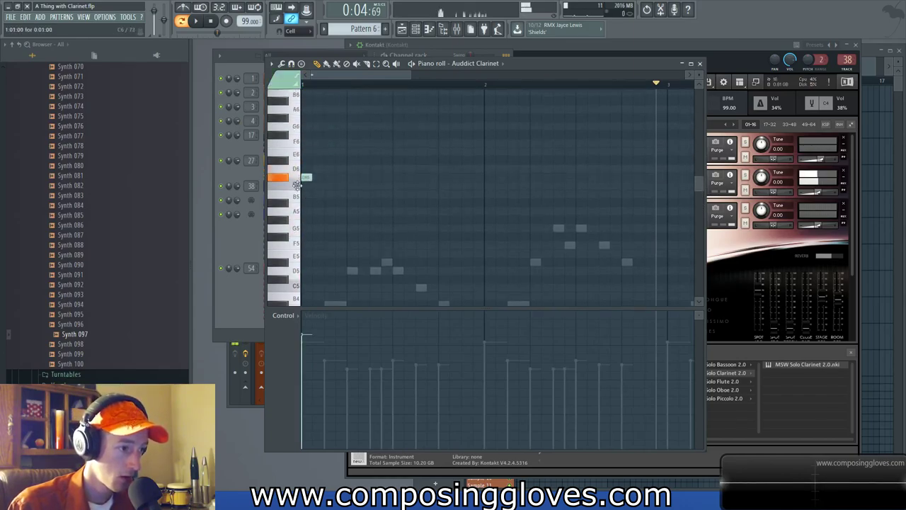
{"action": "left_click_drag", "start_coordinate": [304, 220], "coordinate": [391, 233]}
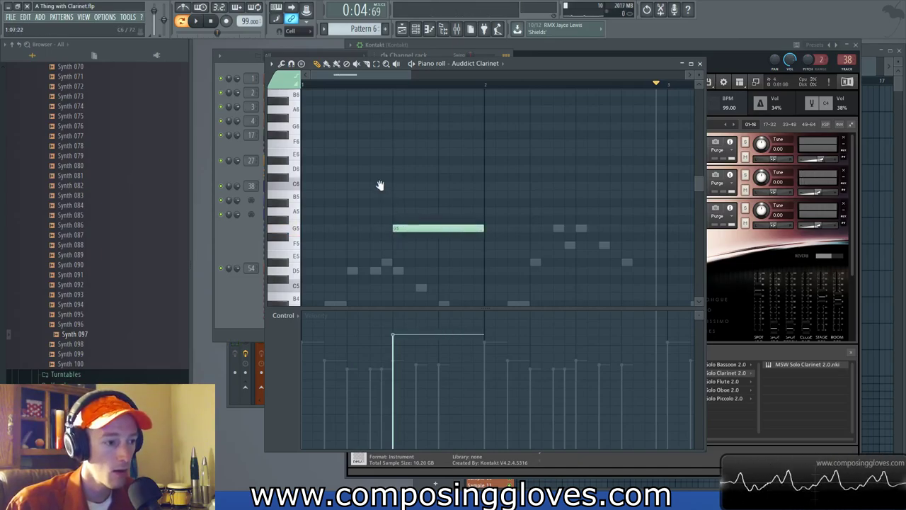
- Add half-bar F5 and G5 notes to the second clarinet, starting on beat 4 of bar 1 and at bar 2, checking by playback
{"action": "scroll", "coordinate": [384, 190], "scroll_direction": "down", "scroll_amount": 2}
{"action": "key", "text": "space"}
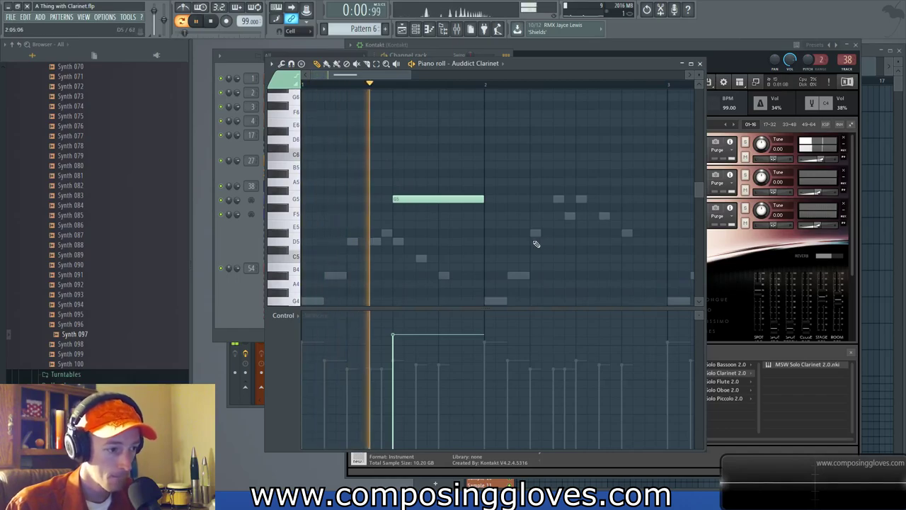
{"action": "key", "text": "space"}
{"action": "left_click", "coordinate": [426, 216]}
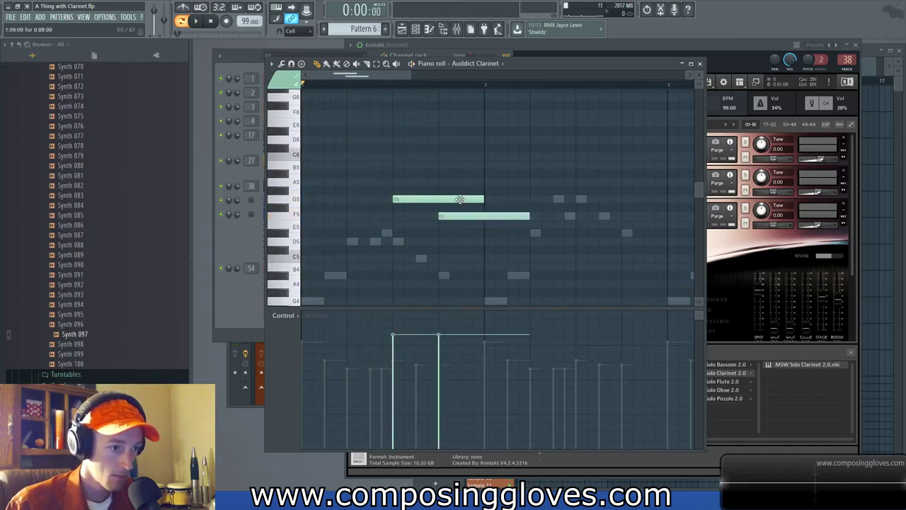
{"action": "key", "text": "space"}
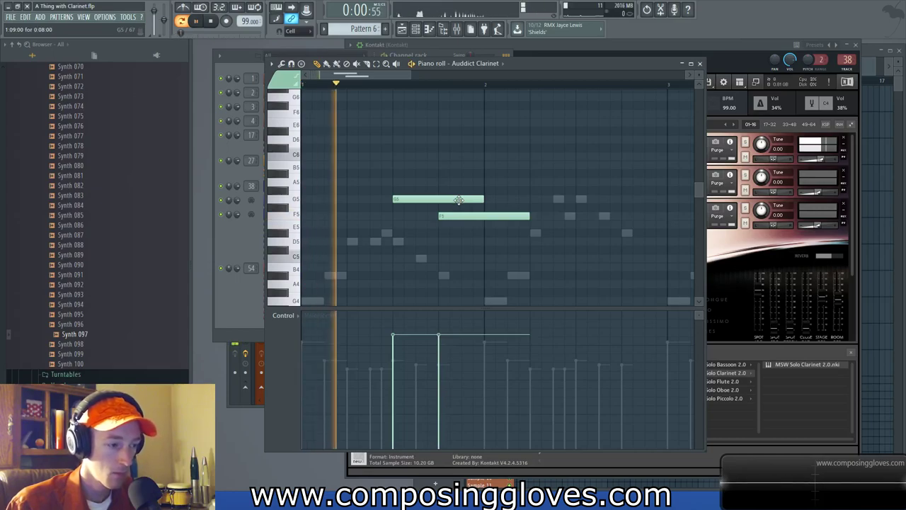
{"action": "key", "text": "space"}
{"action": "left_click_drag", "start_coordinate": [485, 183], "coordinate": [493, 205]}
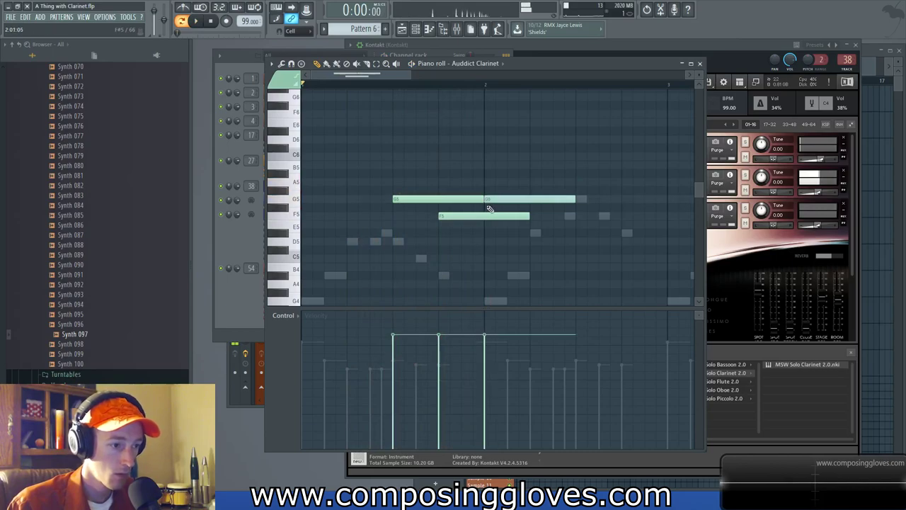
- Add a third clarinet articulation channel below the second and load the Auddict Clarinet preset into it, on port 1, channel 3
{"action": "left_click", "coordinate": [236, 240]}
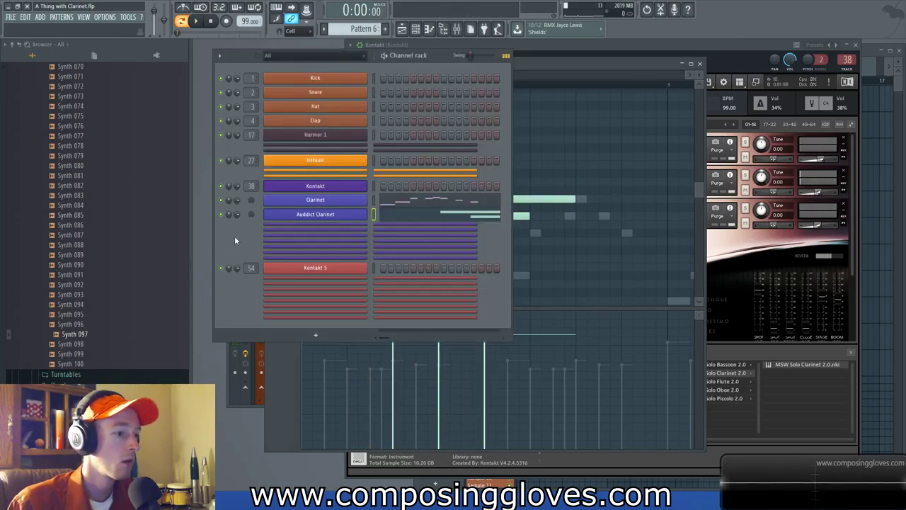
{"action": "left_click", "coordinate": [356, 224]}
{"action": "left_click", "coordinate": [349, 230]}
{"action": "right_click", "coordinate": [377, 182]}
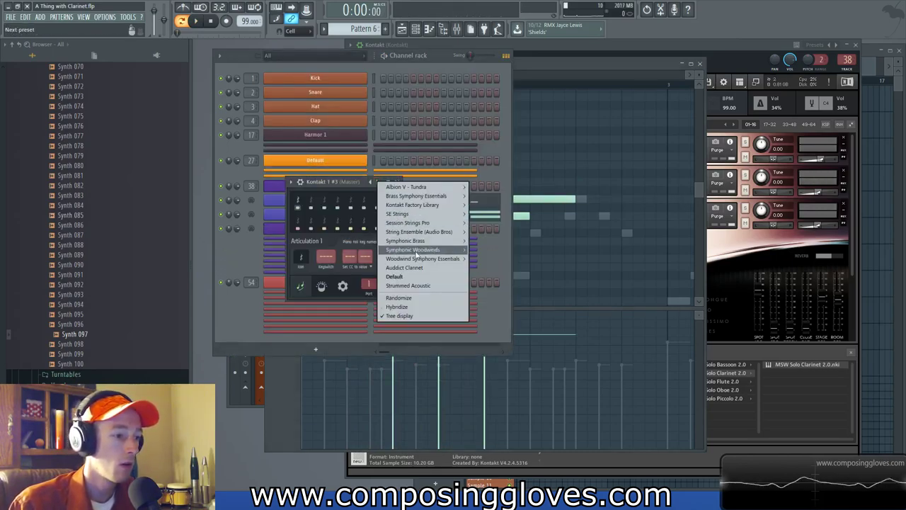
{"action": "left_click", "coordinate": [421, 268]}
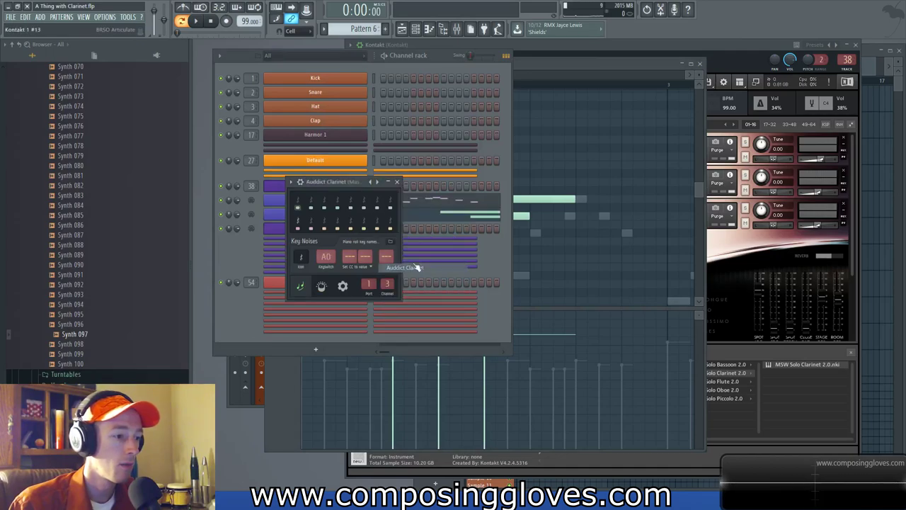
{"action": "left_click", "coordinate": [397, 182]}
- Draw half-bar A#5, D6 and A#5 notes for the third clarinet from beats 3 and 4 of bar 1 and bar 2, and play them
{"action": "right_click", "coordinate": [366, 225]}
{"action": "left_click", "coordinate": [394, 230]}
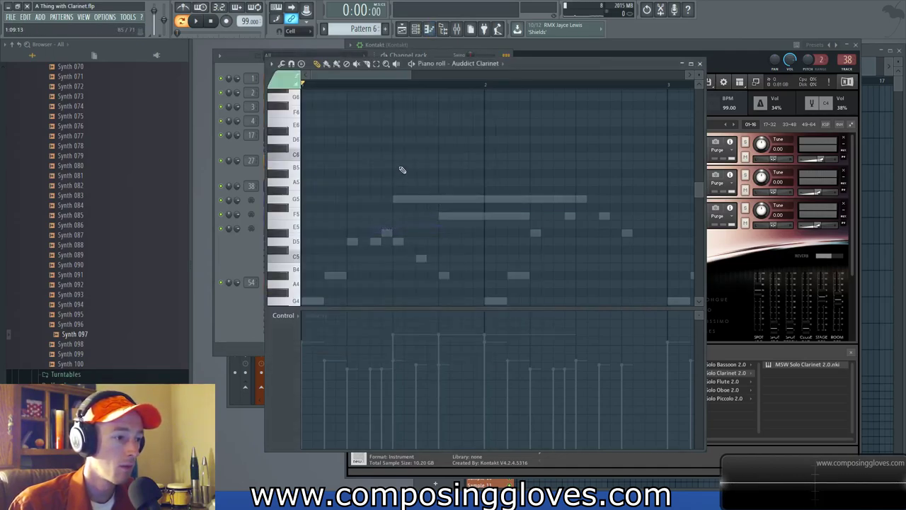
{"action": "left_click", "coordinate": [397, 172]}
{"action": "left_click", "coordinate": [445, 139]}
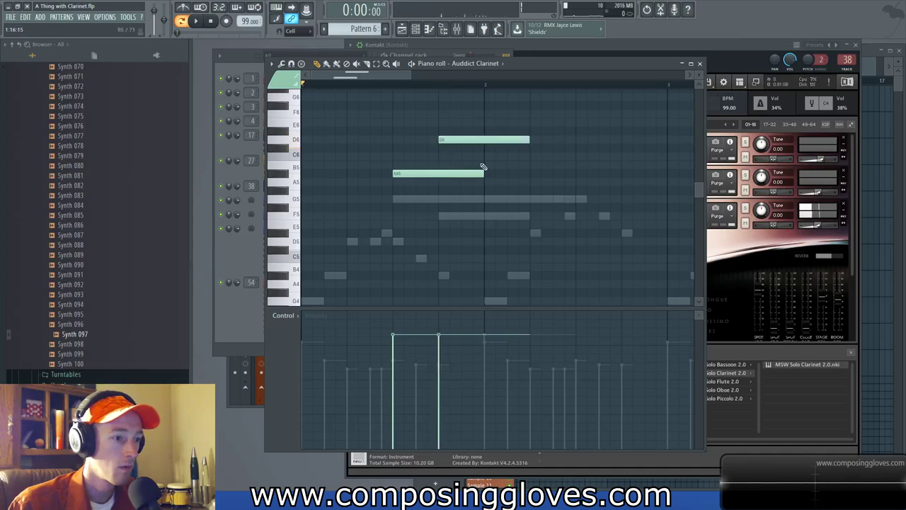
{"action": "left_click", "coordinate": [488, 174]}
{"action": "key", "text": "space"}
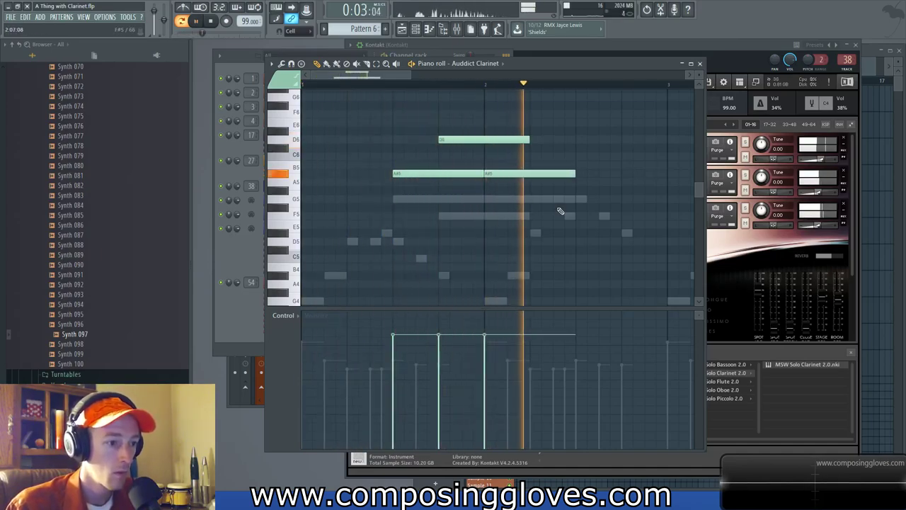
{"action": "key", "text": "space"}
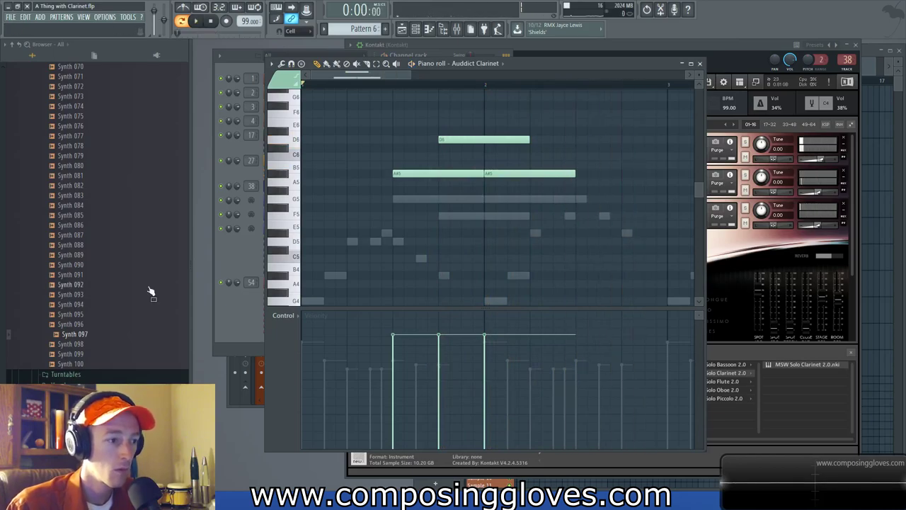
- Raise the second clarinet's Dynamics controller to 127 and draw its events rising from mid-bar 1 to bar 2, falling until mid-bar 2
{"action": "left_click", "coordinate": [221, 259]}
{"action": "left_click", "coordinate": [329, 216]}
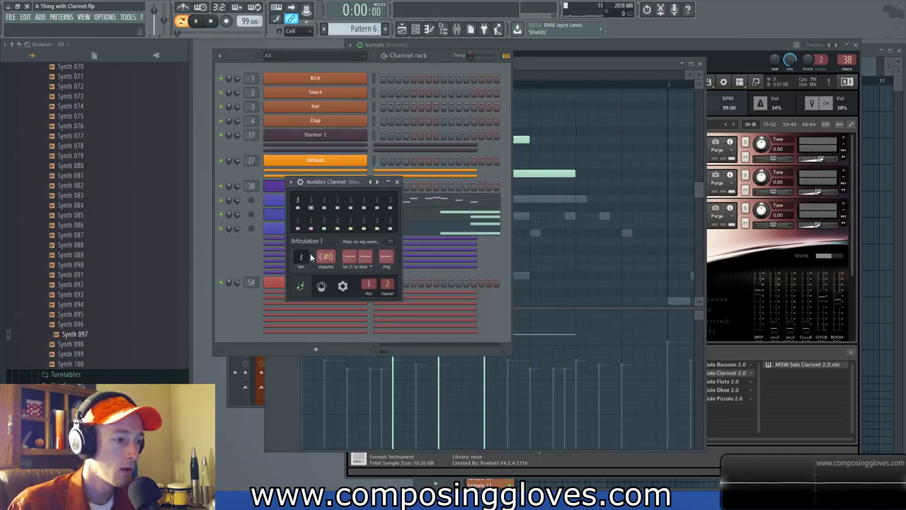
{"action": "left_click", "coordinate": [320, 286]}
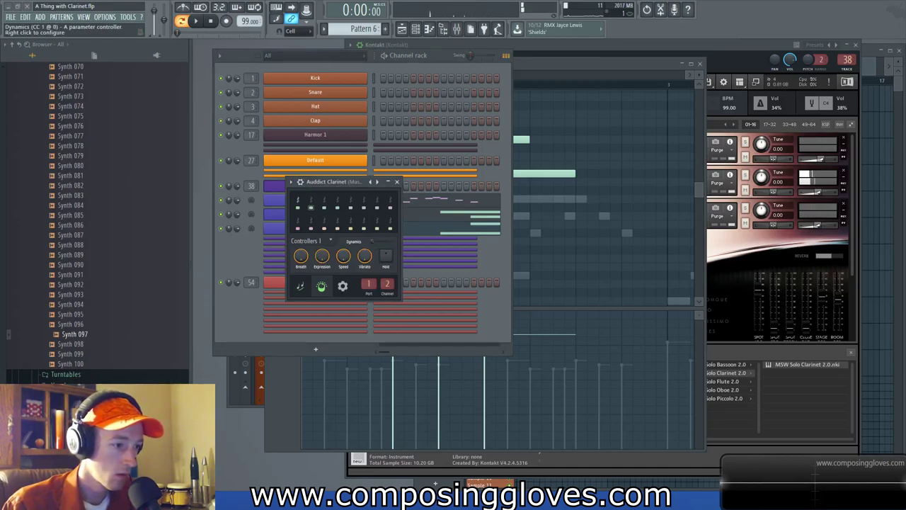
{"action": "right_click", "coordinate": [389, 243]}
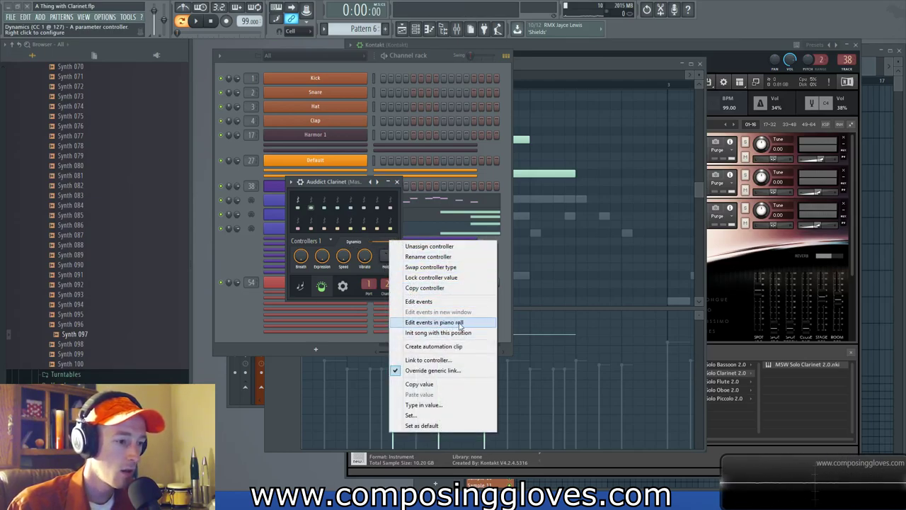
{"action": "left_click", "coordinate": [421, 324]}
{"action": "left_click_drag", "start_coordinate": [482, 318], "coordinate": [391, 445]}
{"action": "key", "text": "space"}
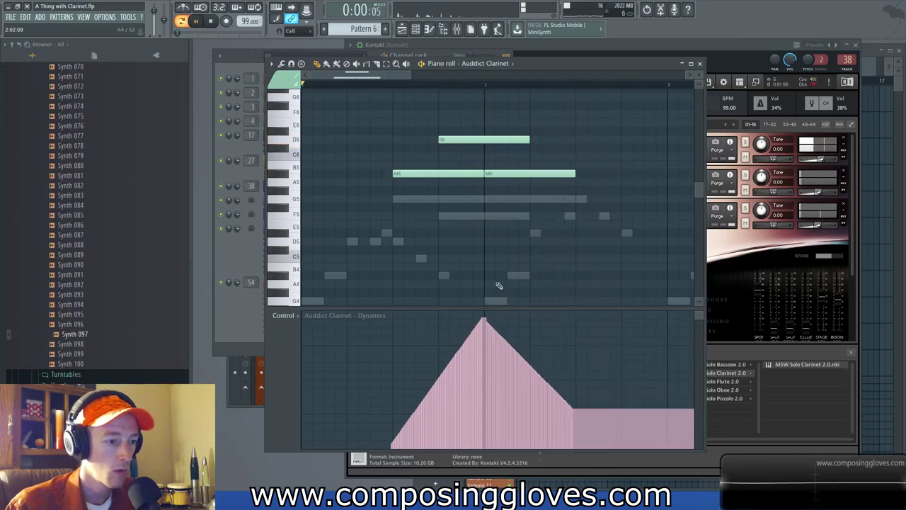
- Draw the third clarinet's Dynamics events from a moderate level at mid-bar 1 to a peak at bar 2, falling low by mid-bar 2
{"action": "right_click", "coordinate": [418, 201]}
{"action": "right_click", "coordinate": [418, 201]}
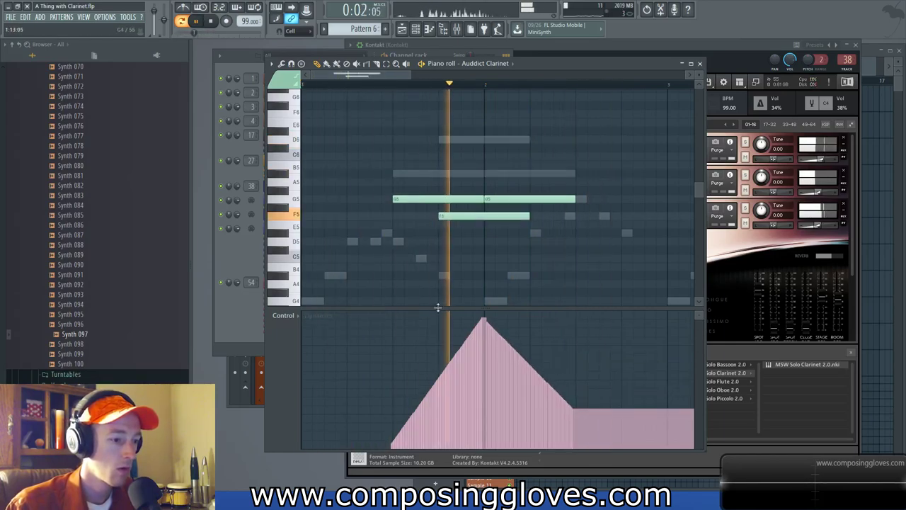
{"action": "left_click", "coordinate": [230, 242]}
{"action": "left_click", "coordinate": [309, 216]}
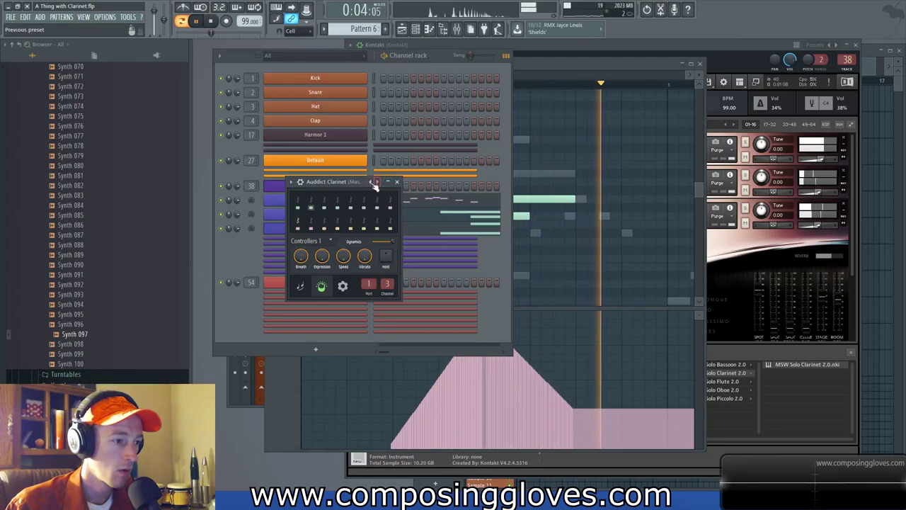
{"action": "right_click", "coordinate": [391, 242]}
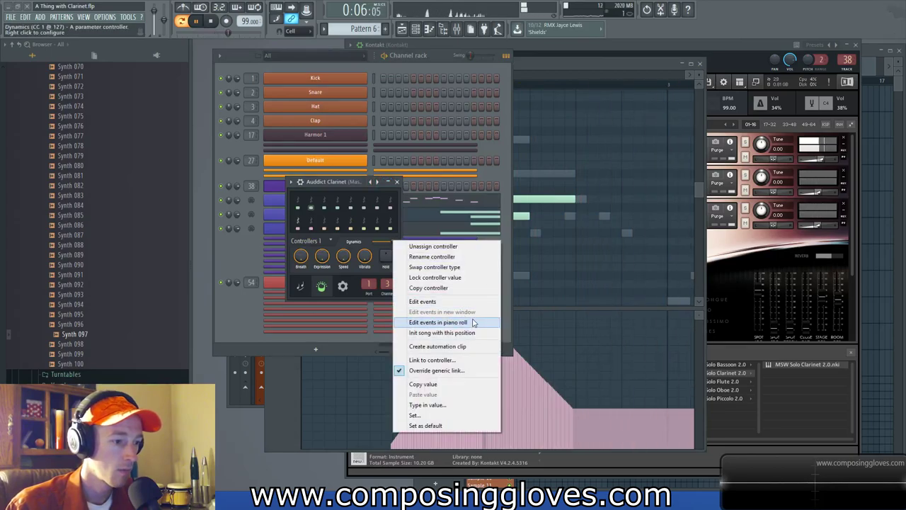
{"action": "left_click", "coordinate": [473, 323]}
{"action": "mouse_move", "coordinate": [486, 330]}
{"action": "left_mouse_down"}
{"action": "mouse_move", "coordinate": [425, 433]}
{"action": "mouse_move", "coordinate": [395, 445]}
{"action": "left_mouse_up"}
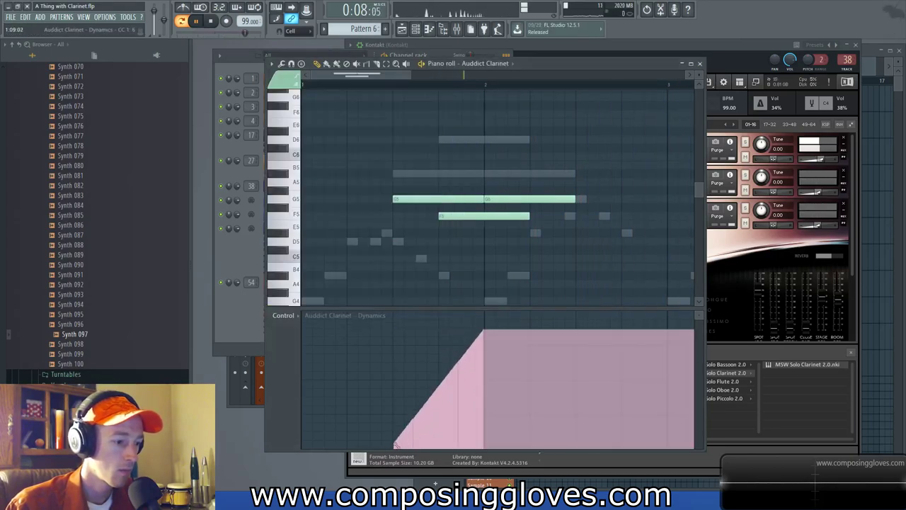
{"action": "left_click_drag", "start_coordinate": [486, 329], "coordinate": [571, 429]}
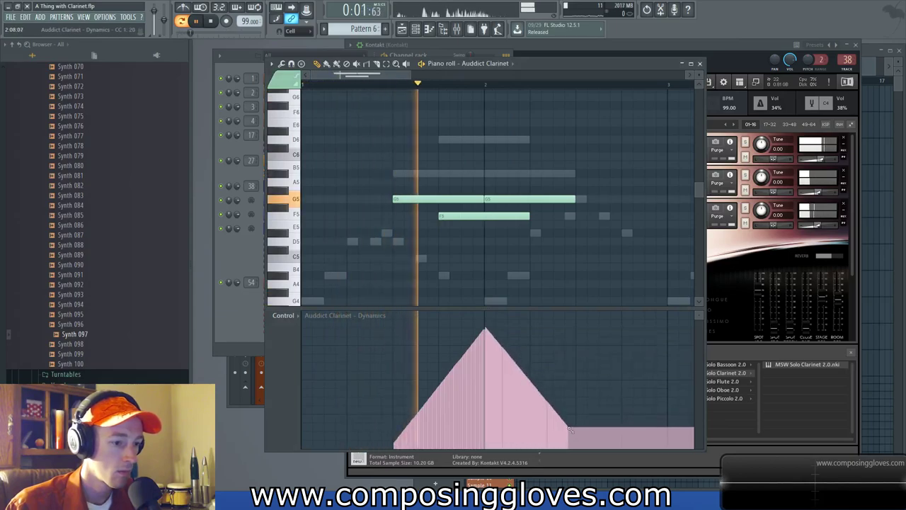
{"action": "mouse_move", "coordinate": [486, 330]}
{"action": "left_mouse_down"}
{"action": "mouse_move", "coordinate": [440, 381]}
{"action": "mouse_move", "coordinate": [403, 390]}
{"action": "mouse_move", "coordinate": [392, 405]}
{"action": "left_mouse_up"}
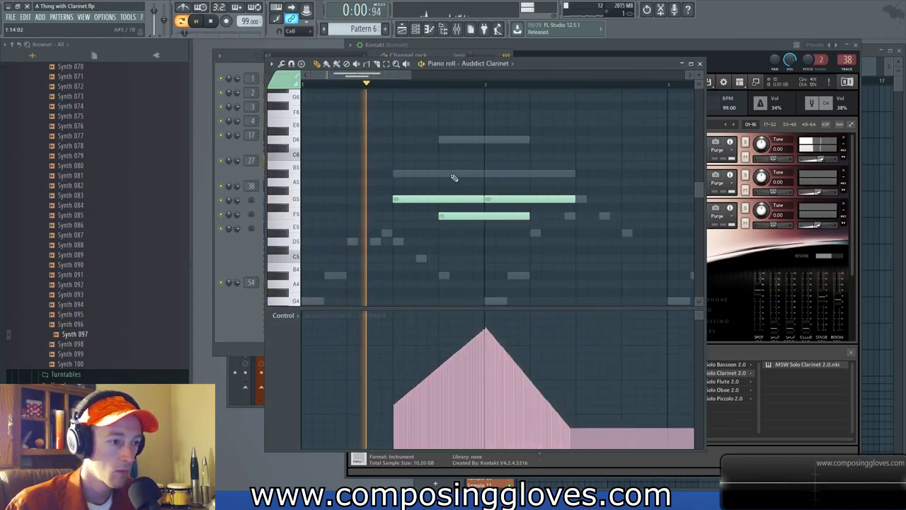
- Add half-bar notes from beats 2 and 3 of bar 2: C6 and A5 in the second clarinet, D#6 and D6 in the third
{"action": "right_click", "coordinate": [453, 176]}
{"action": "right_click", "coordinate": [451, 200]}
{"action": "left_click_drag", "start_coordinate": [413, 178], "coordinate": [344, 186]}
{"action": "key", "text": "space"}
{"action": "left_click", "coordinate": [467, 163]}
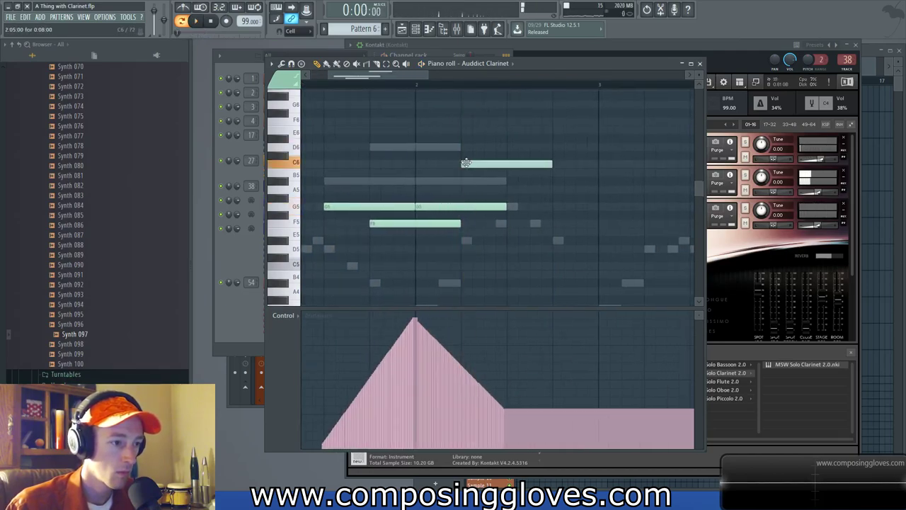
{"action": "left_click", "coordinate": [509, 188]}
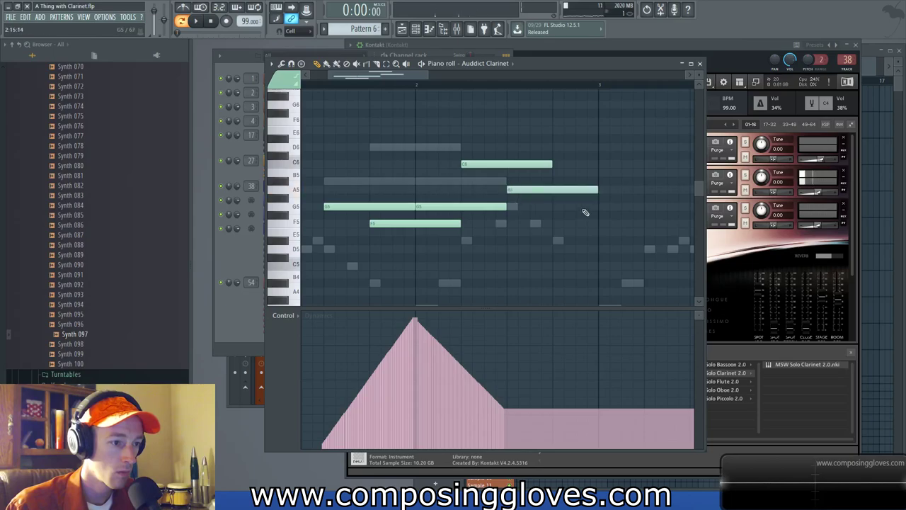
{"action": "double_click", "coordinate": [439, 181]}
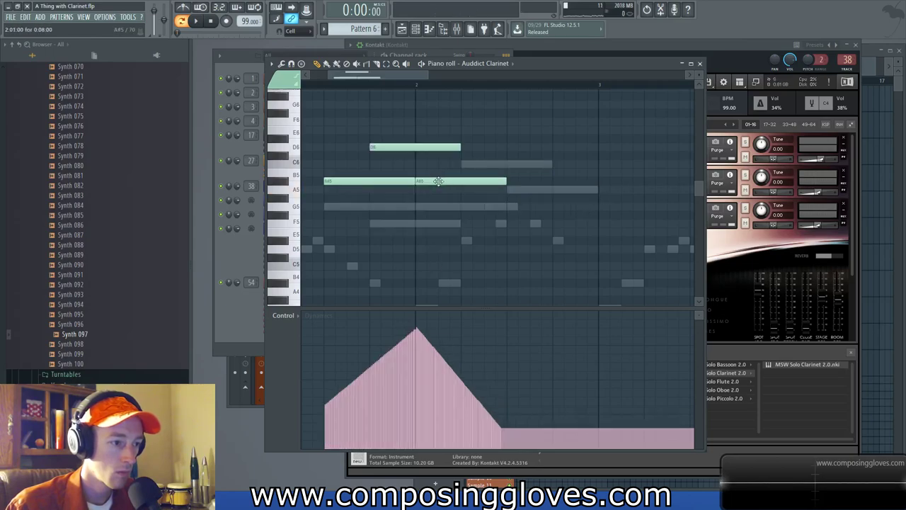
{"action": "left_click", "coordinate": [467, 140]}
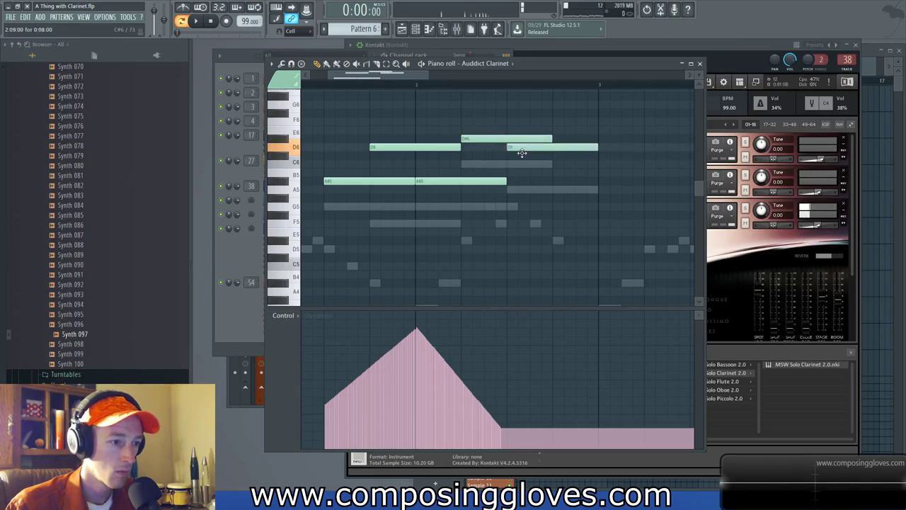
- Extend both clarinets' Dynamics curves with a rise from mid-bar 2 towards bar 3, and play the pattern
{"action": "mouse_move", "coordinate": [505, 404]}
{"action": "left_mouse_down"}
{"action": "mouse_move", "coordinate": [499, 409]}
{"action": "mouse_move", "coordinate": [586, 373]}
{"action": "left_mouse_up"}
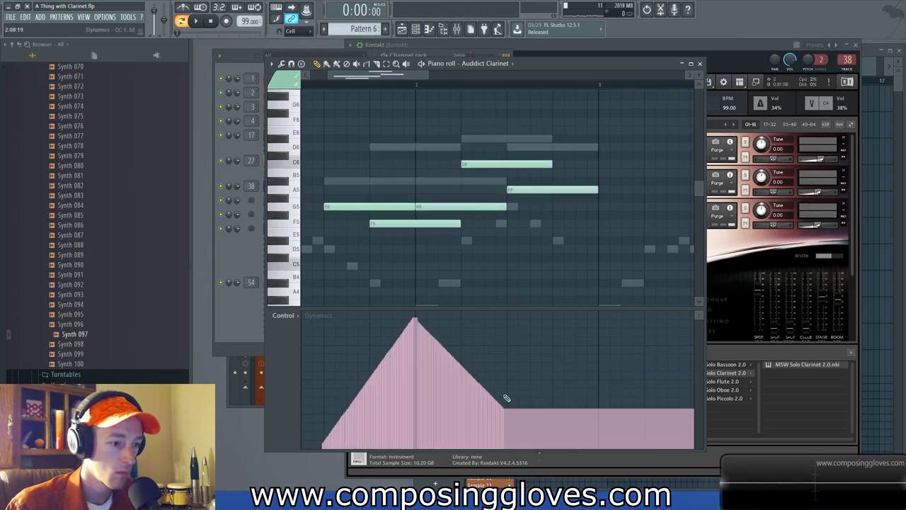
{"action": "left_click_drag", "start_coordinate": [495, 404], "coordinate": [593, 346]}
{"action": "key", "text": "space"}
{"action": "scroll", "coordinate": [523, 246], "scroll_direction": "down", "scroll_amount": 1}
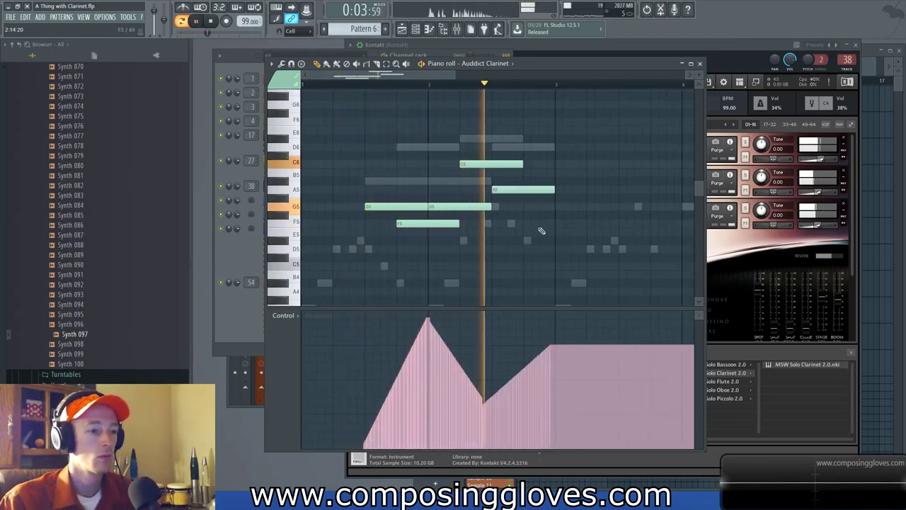
{"action": "key", "text": "space"}
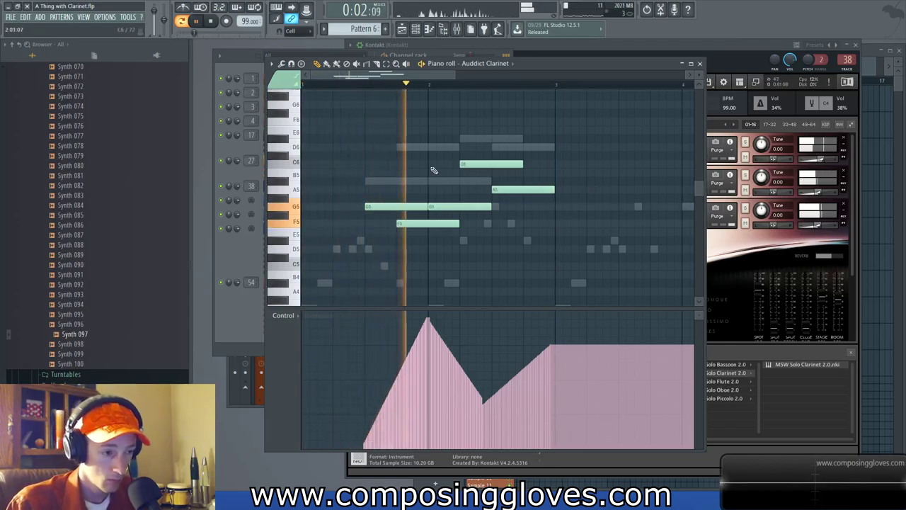
- Draw half-bar G5, D6 and C6 notes for the second clarinet in bar 3, with the C6 starting mid-bar, and audition them
{"action": "left_click_drag", "start_coordinate": [554, 167], "coordinate": [476, 190]}
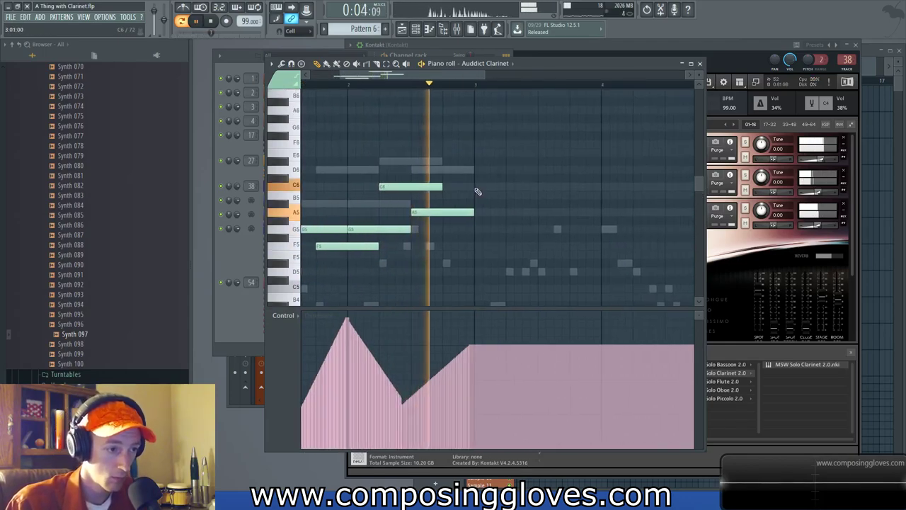
{"action": "key", "text": "space"}
{"action": "double_click", "coordinate": [389, 191]}
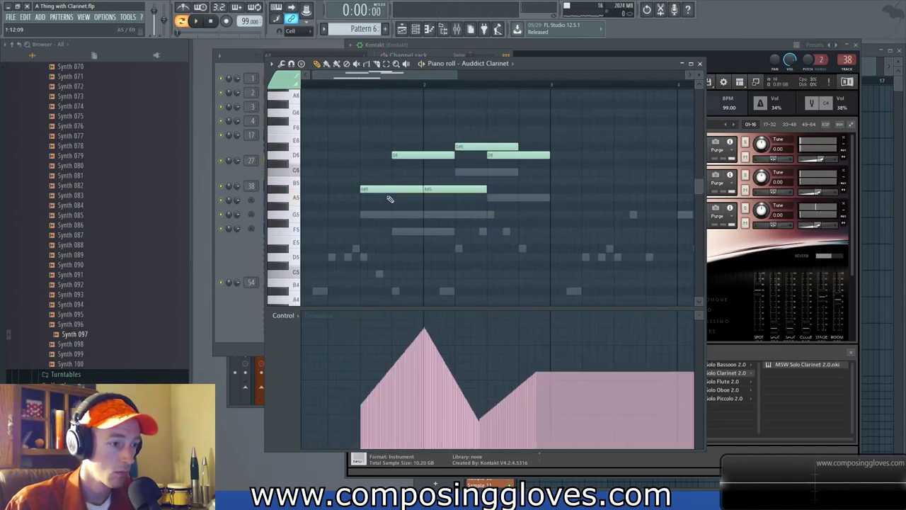
{"action": "double_click", "coordinate": [392, 215]}
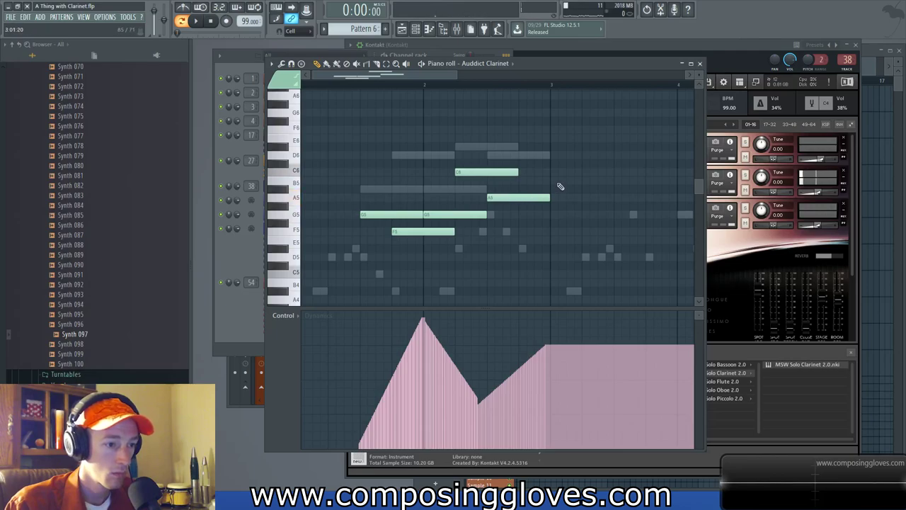
{"action": "left_click_drag", "start_coordinate": [535, 201], "coordinate": [461, 208]}
{"action": "left_click", "coordinate": [530, 162]}
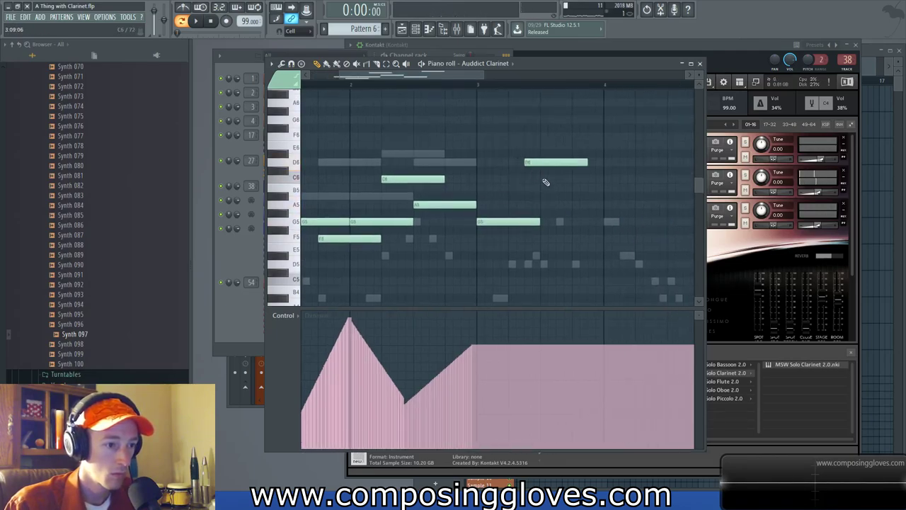
{"action": "left_click", "coordinate": [484, 85]}
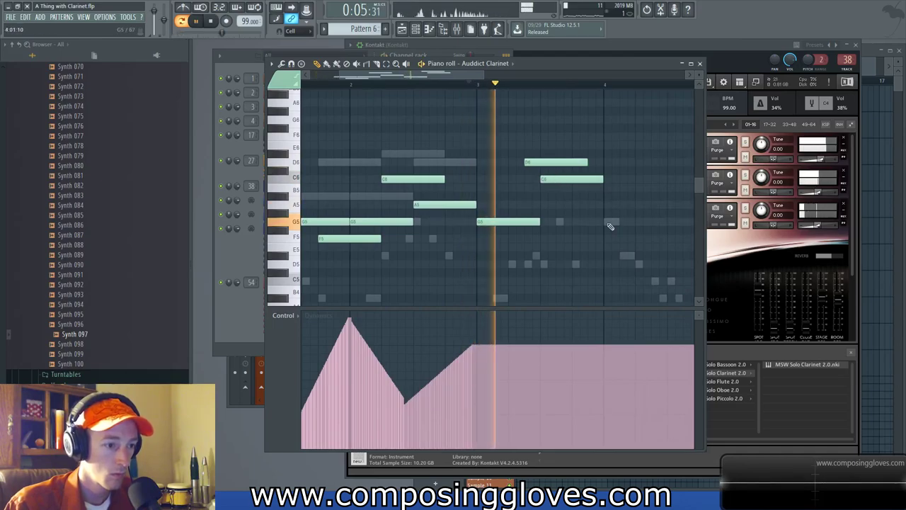
{"action": "left_click_drag", "start_coordinate": [607, 222], "coordinate": [530, 222]}
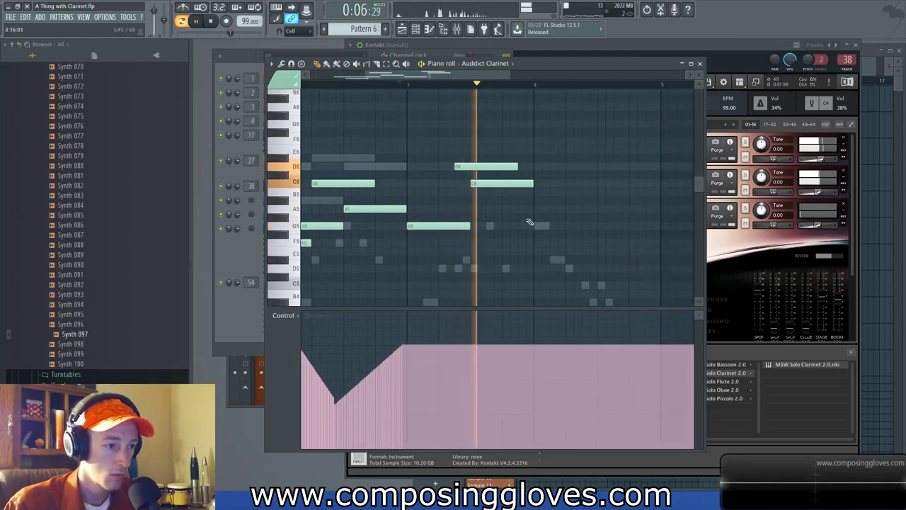
{"action": "key", "text": "space"}
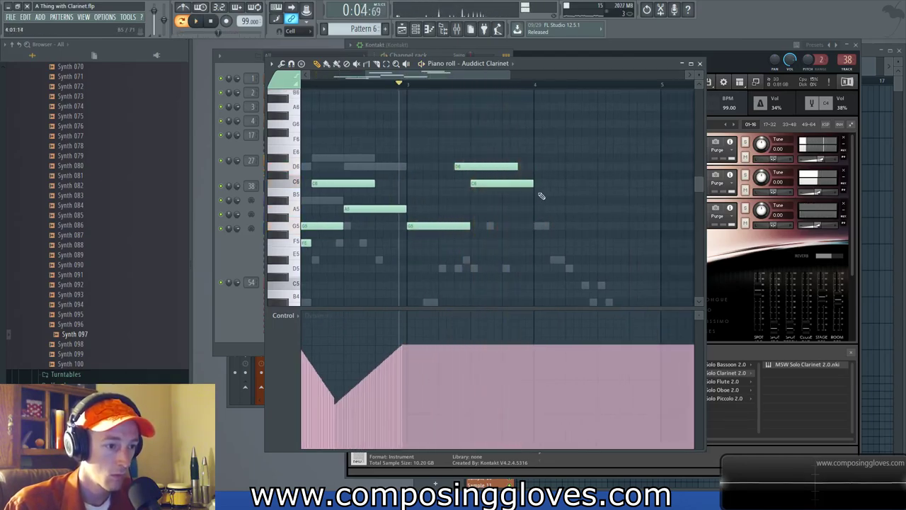
- Draw half-bar G6, F6 and D#6 notes around the start of bar 4 in the second clarinet, and play them
{"action": "scroll", "coordinate": [527, 164], "scroll_direction": "up", "scroll_amount": 2}
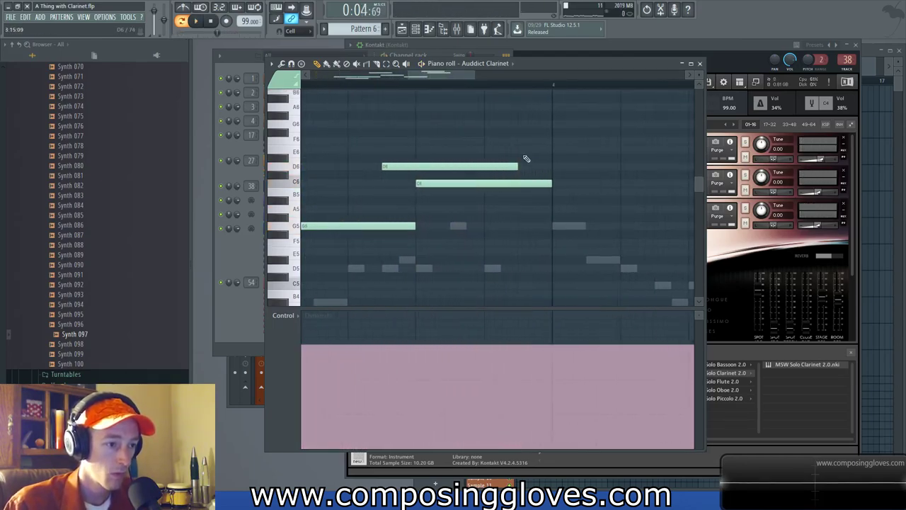
{"action": "left_click", "coordinate": [525, 124]}
{"action": "left_click", "coordinate": [550, 140]}
{"action": "left_click", "coordinate": [560, 158]}
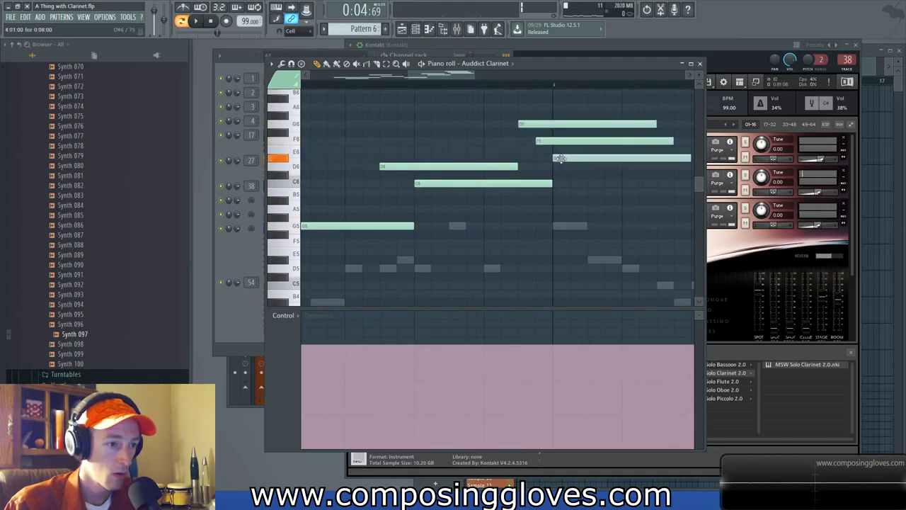
{"action": "key", "text": "space"}
{"action": "scroll", "coordinate": [509, 182], "scroll_direction": "down", "scroll_amount": 3}
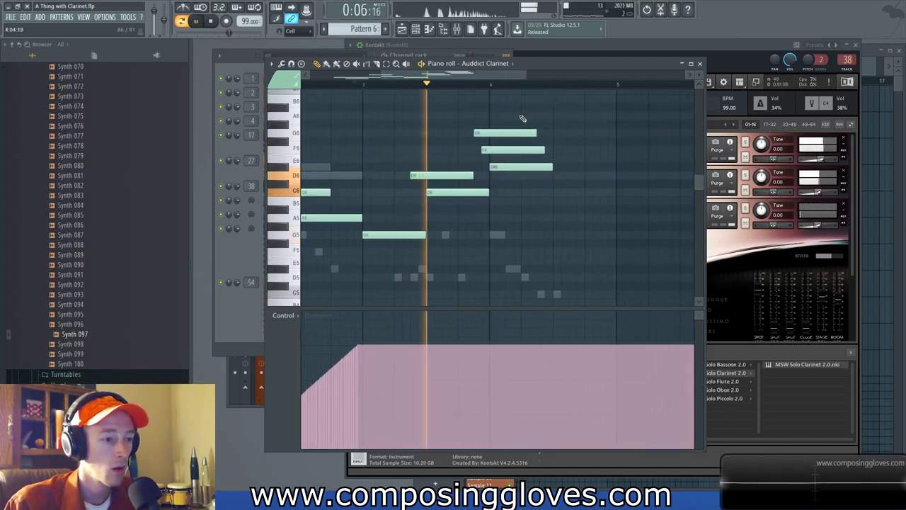
{"action": "key", "text": "space"}
- Shorten the second clarinet's G6 and F6 notes near bar 4 to two steps each, and play the pattern
{"action": "left_click_drag", "start_coordinate": [542, 149], "coordinate": [488, 150]}
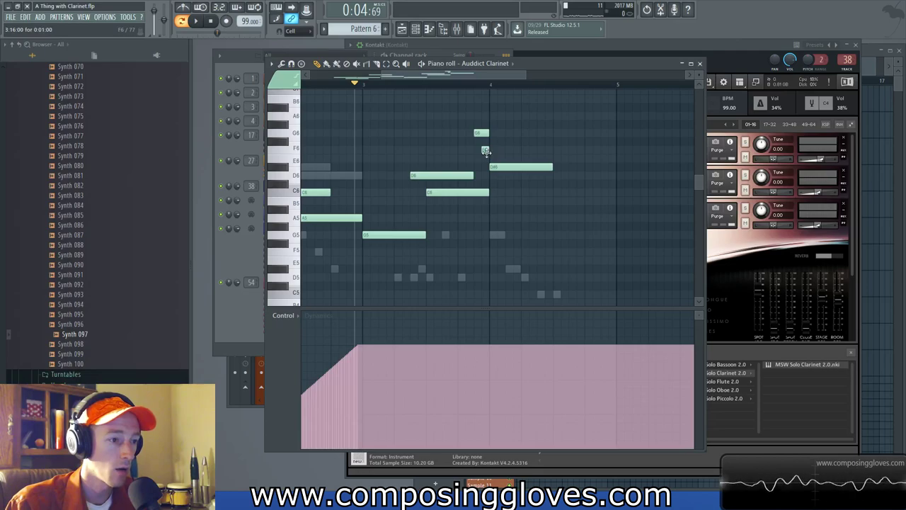
{"action": "scroll", "coordinate": [484, 156], "scroll_direction": "up", "scroll_amount": 2}
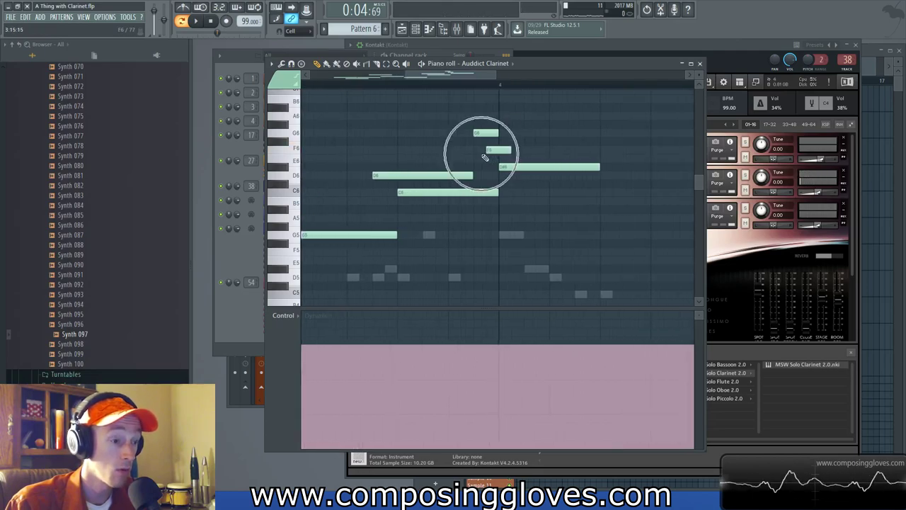
{"action": "key", "text": "space"}
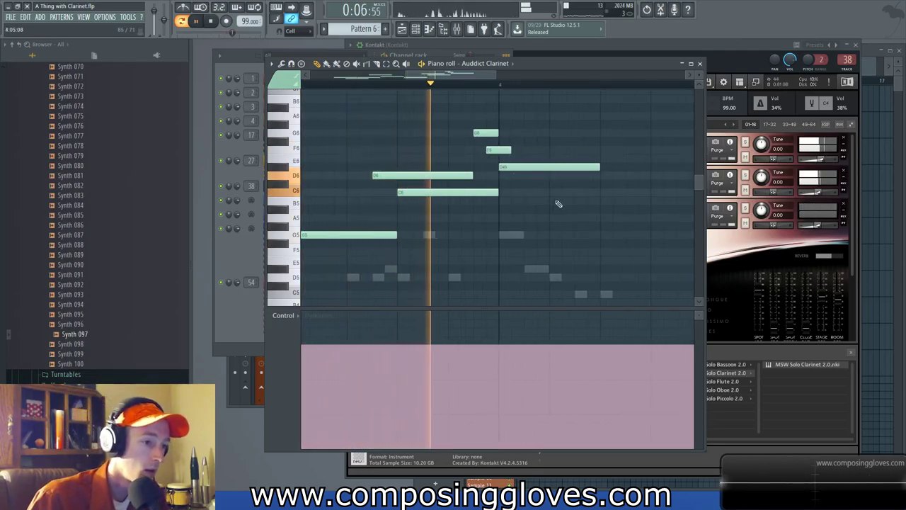
- Add a four-step F6 from step 7 and a half-bar D6 from the middle of bar 4 in the second clarinet, and play them
{"action": "left_click_drag", "start_coordinate": [578, 214], "coordinate": [463, 225]}
{"action": "key", "text": "space"}
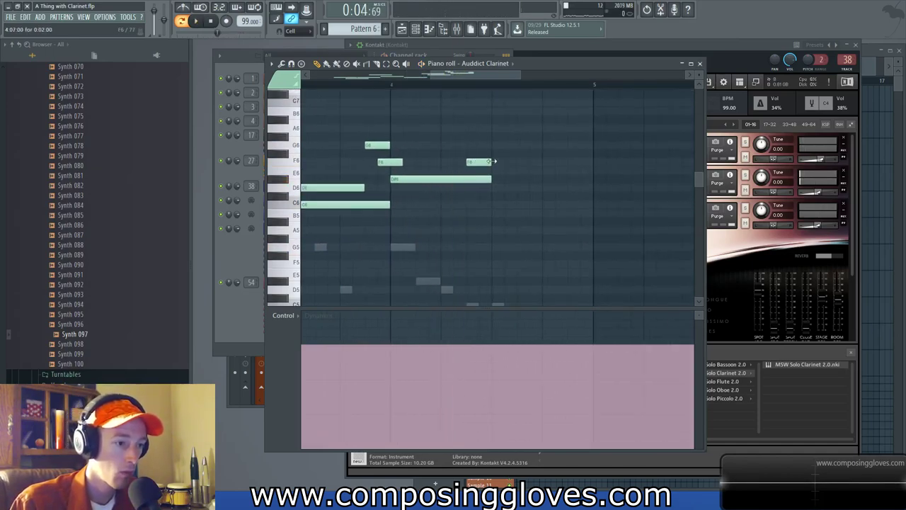
{"action": "left_click_drag", "start_coordinate": [500, 178], "coordinate": [572, 189]}
{"action": "key", "text": "space"}
{"action": "scroll", "coordinate": [512, 207], "scroll_direction": "left", "scroll_amount": 3}
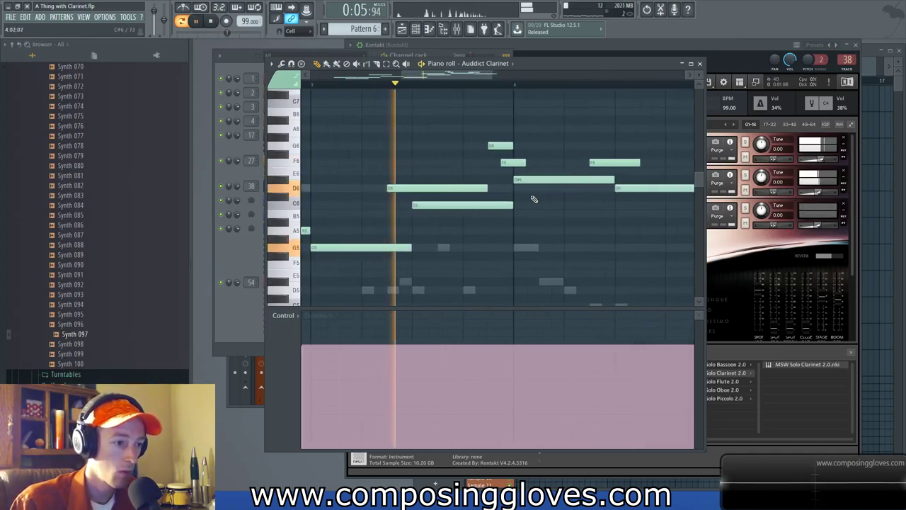
- Lower the second clarinet's D6 in the second half of bar 4 to A5 while the pattern plays
{"action": "scroll", "coordinate": [516, 198], "scroll_direction": "down", "scroll_amount": 3}
{"action": "right_click", "coordinate": [389, 189]}
{"action": "right_click", "coordinate": [390, 189]}
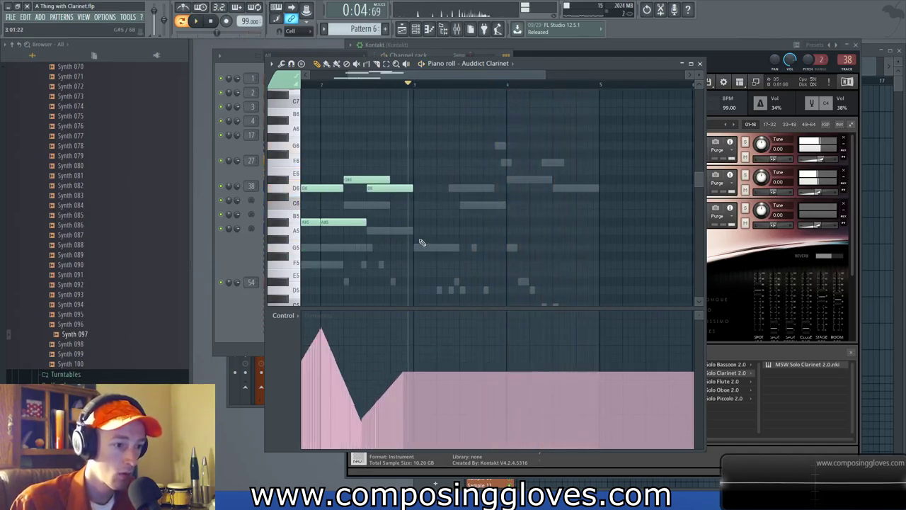
{"action": "double_click", "coordinate": [559, 186]}
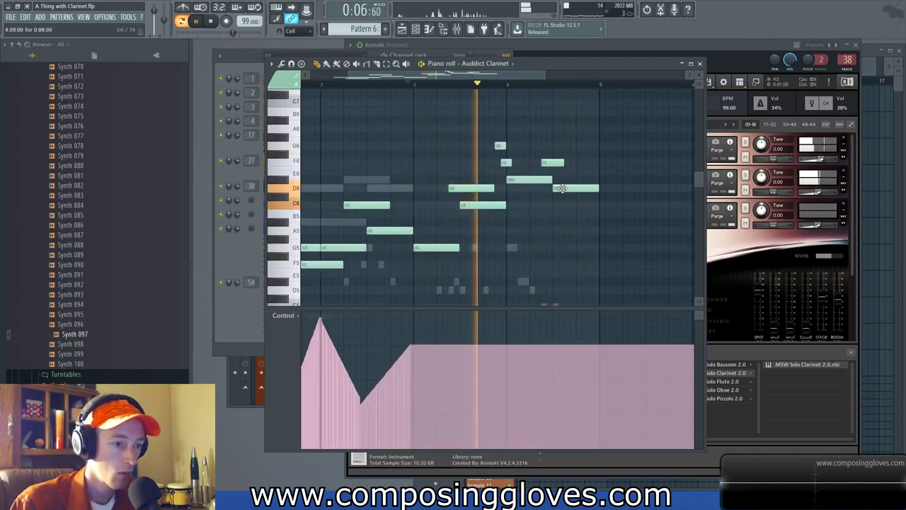
{"action": "left_click_drag", "start_coordinate": [559, 186], "coordinate": [567, 234]}
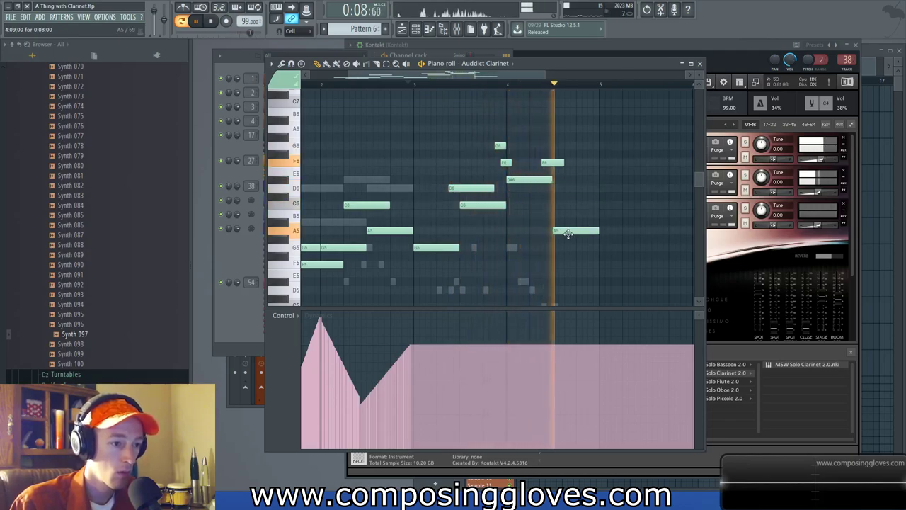
{"action": "key", "text": "space"}
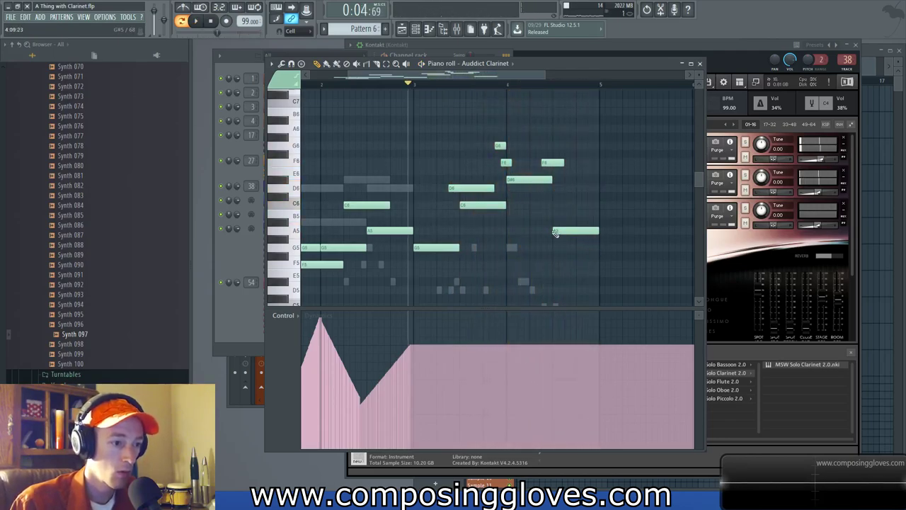
- Place a half-bar C6 at the start of bar 3 in the third clarinet, and audition it
{"action": "double_click", "coordinate": [402, 189]}
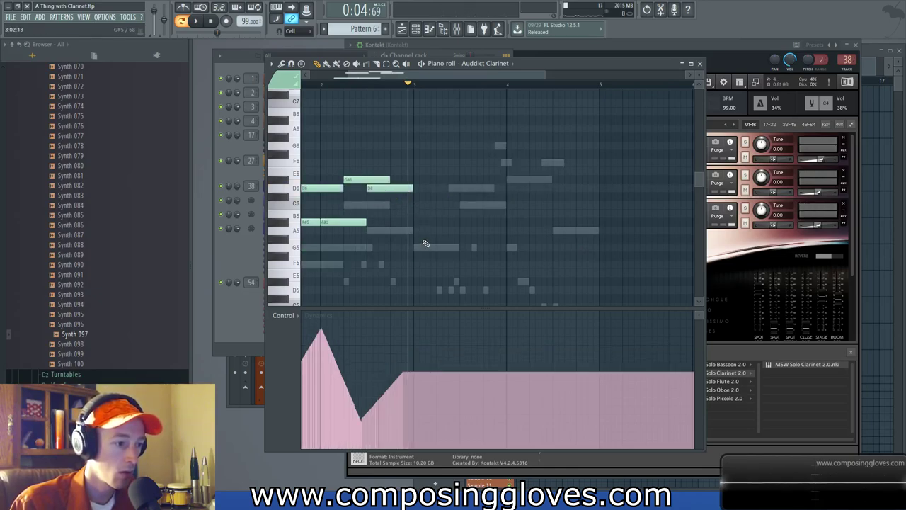
{"action": "scroll", "coordinate": [424, 243], "scroll_direction": "up", "scroll_amount": 2}
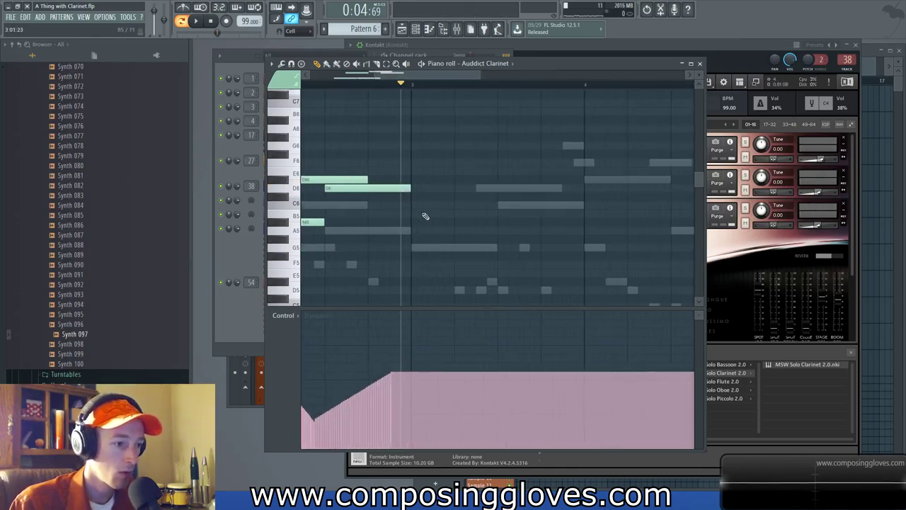
{"action": "left_click", "coordinate": [419, 177]}
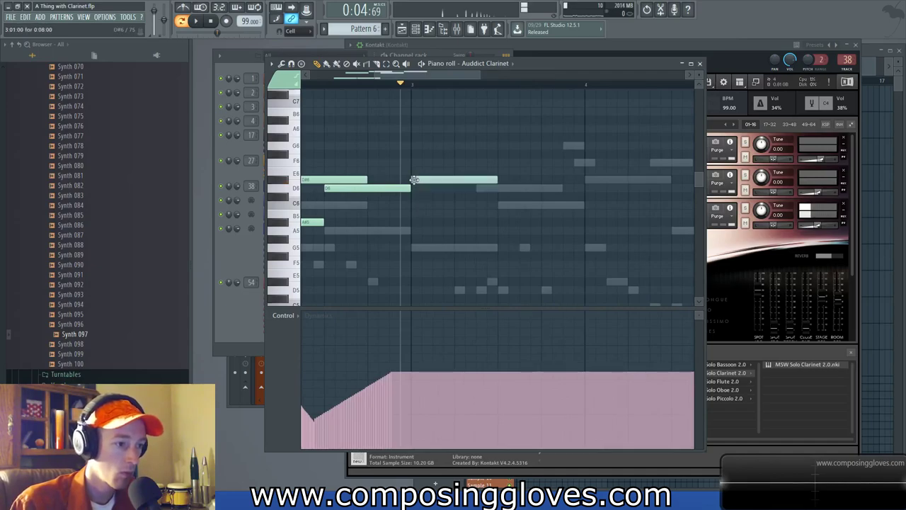
{"action": "key", "text": "space"}
{"action": "key", "text": "space"}
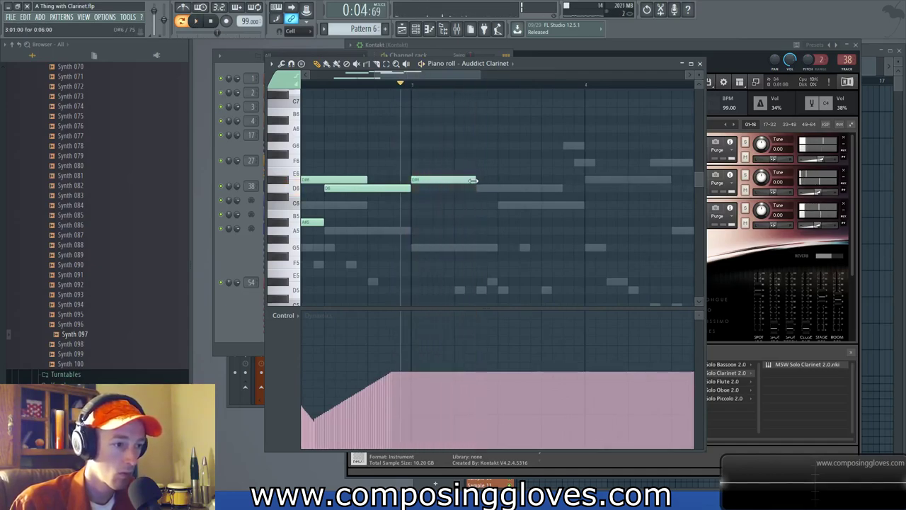
{"action": "key", "text": "space"}
{"action": "left_click_drag", "start_coordinate": [483, 180], "coordinate": [479, 206]}
{"action": "key", "text": "space"}
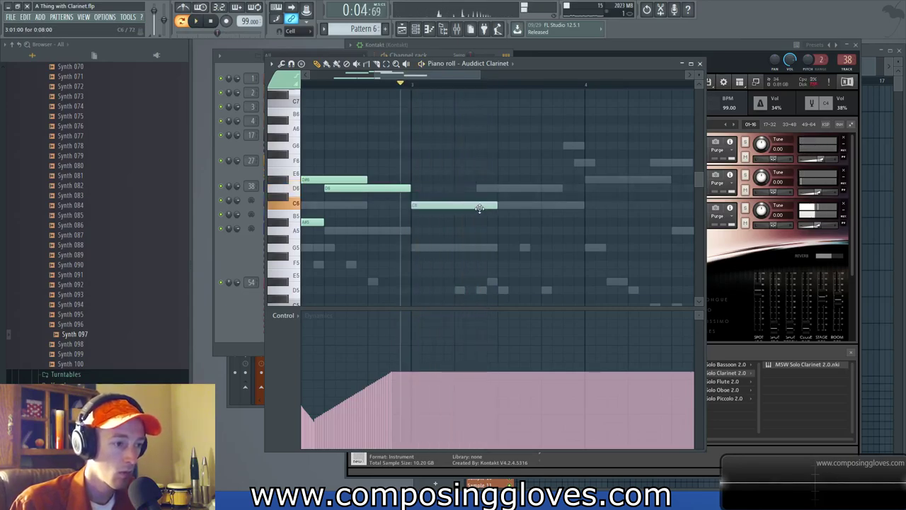
- Draw the third clarinet's Dynamics falling from just before bar 3 to a low level near mid-bar 3, and play the pattern
{"action": "key", "text": "space"}
{"action": "mouse_move", "coordinate": [388, 384]}
{"action": "left_mouse_down"}
{"action": "mouse_move", "coordinate": [426, 411]}
{"action": "mouse_move", "coordinate": [471, 424]}
{"action": "left_mouse_up"}
{"action": "key", "text": "space"}
{"action": "key", "text": "space"}
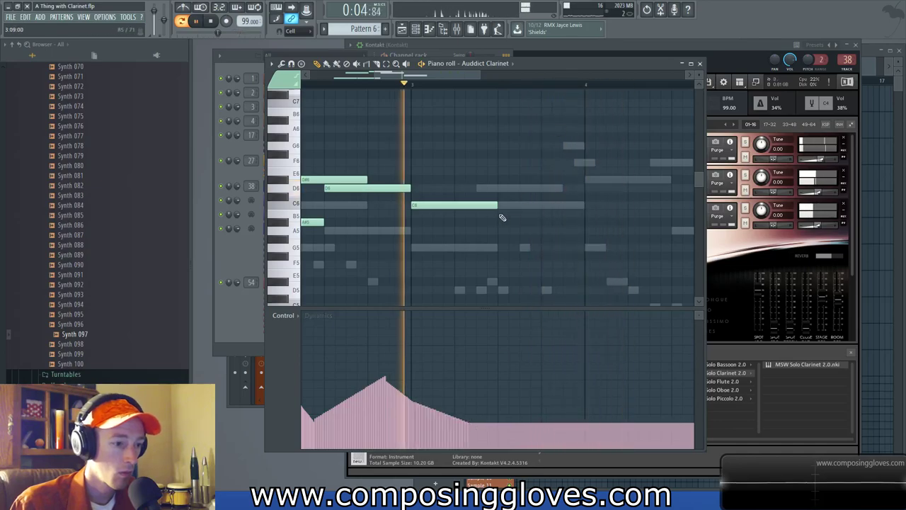
- Add a four-step A5 from step 7 and a half-bar D#5 from the middle of bar 3 in the third clarinet, and audition them
{"action": "left_click", "coordinate": [501, 231]}
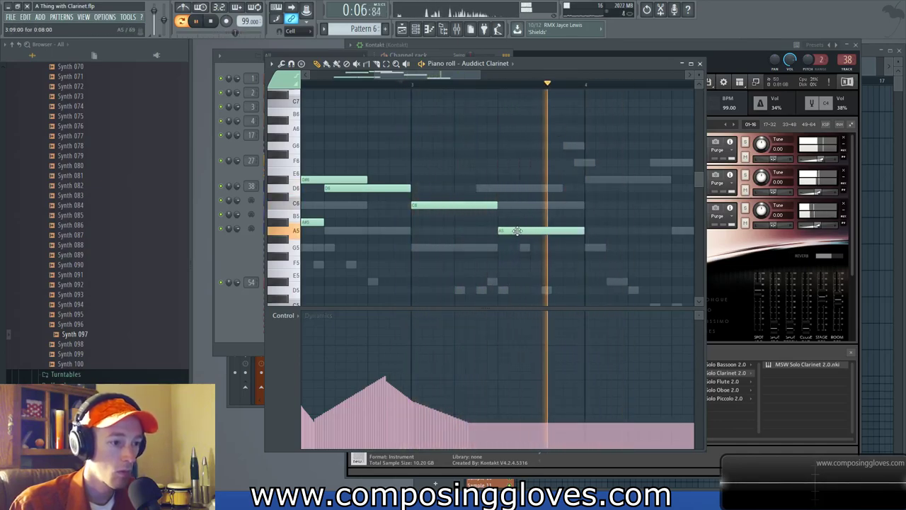
{"action": "key", "text": "space"}
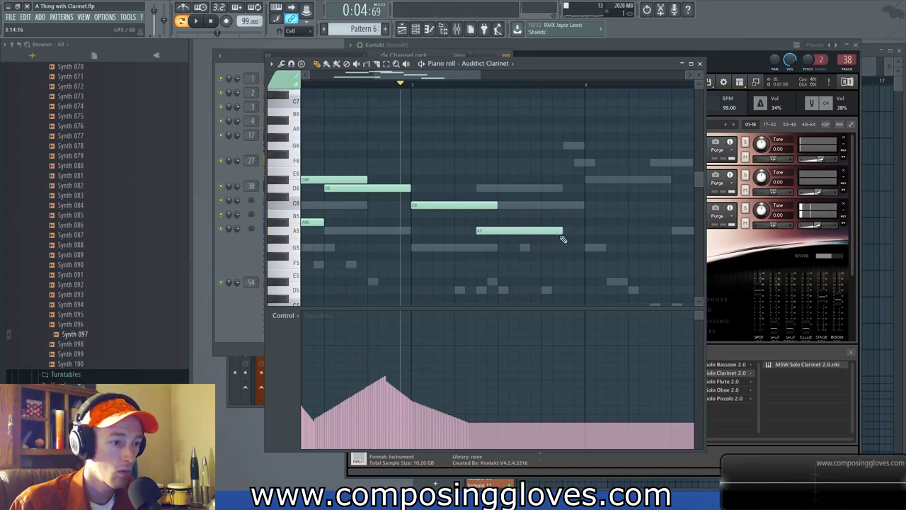
{"action": "left_click", "coordinate": [503, 245]}
{"action": "key", "text": "space"}
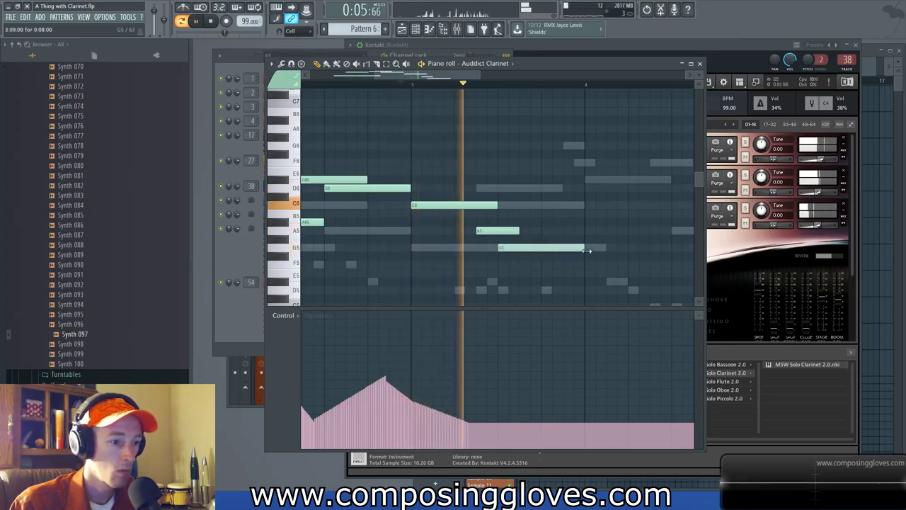
{"action": "left_click_drag", "start_coordinate": [540, 247], "coordinate": [584, 247]}
{"action": "key", "text": "space"}
{"action": "left_click_drag", "start_coordinate": [445, 237], "coordinate": [445, 275]}
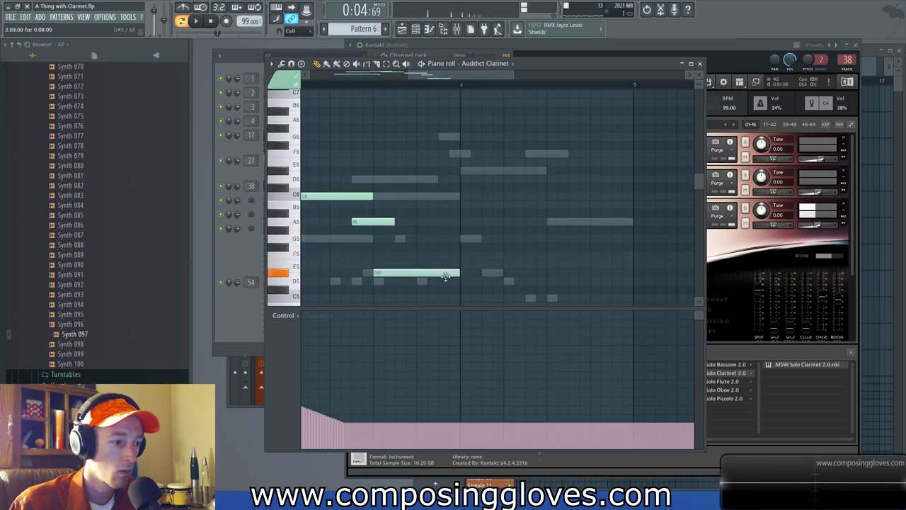
{"action": "key", "text": "space"}
{"action": "left_click_drag", "start_coordinate": [447, 235], "coordinate": [443, 216]}
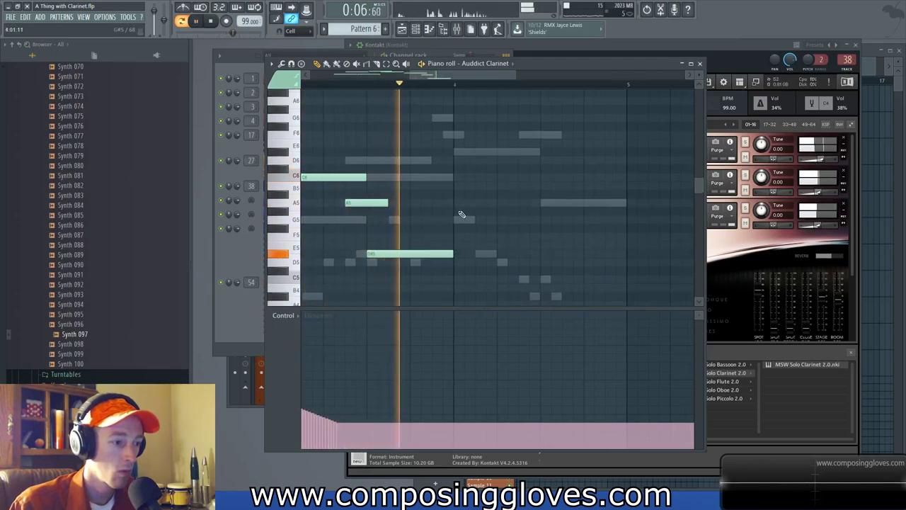
{"action": "key", "text": "space"}
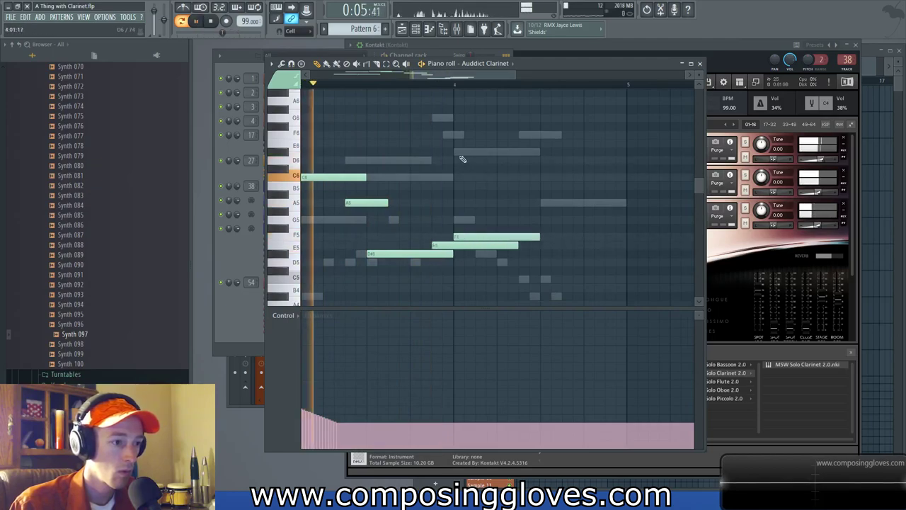
{"action": "key", "text": "space"}
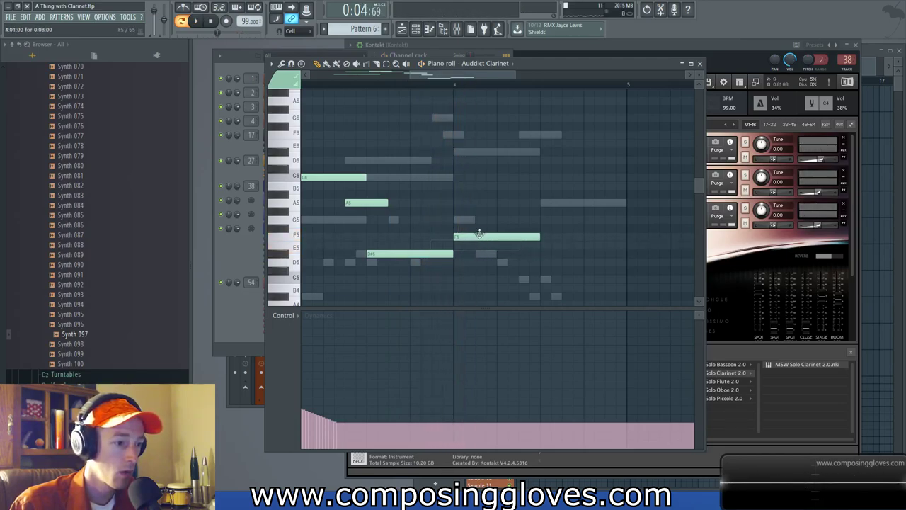
{"action": "right_click", "coordinate": [479, 235]}
- Add a half-bar C5 at the start of bar 4 and a half-bar G4 from its middle in the third clarinet, and play them
{"action": "left_click_drag", "start_coordinate": [322, 188], "coordinate": [416, 178]}
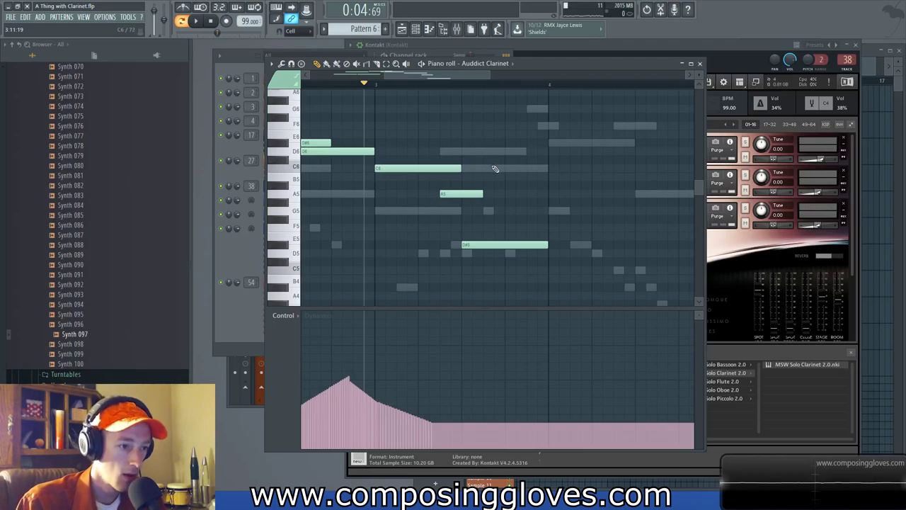
{"action": "scroll", "coordinate": [513, 171], "scroll_direction": "right", "scroll_amount": 3}
{"action": "left_click", "coordinate": [498, 280]}
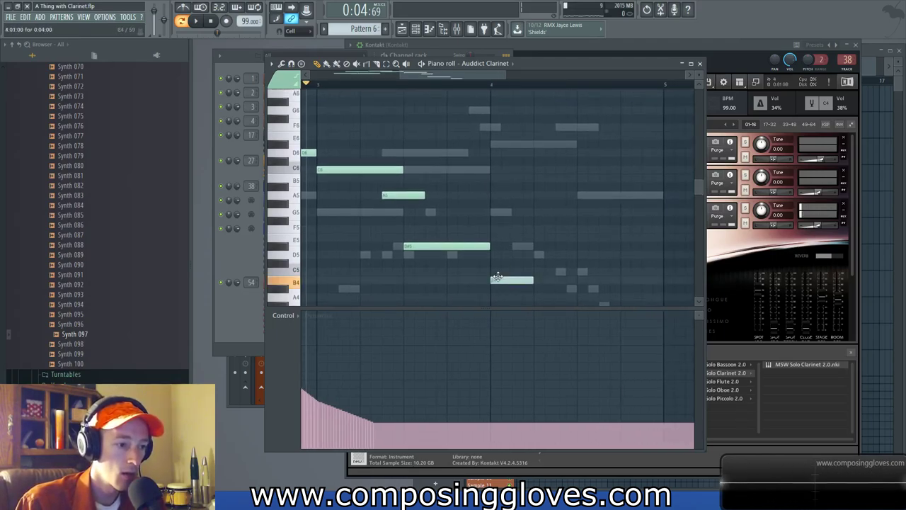
{"action": "mouse_move", "coordinate": [507, 279]}
{"action": "left_mouse_down"}
{"action": "mouse_move", "coordinate": [509, 263]}
{"action": "mouse_move", "coordinate": [507, 272]}
{"action": "left_mouse_up"}
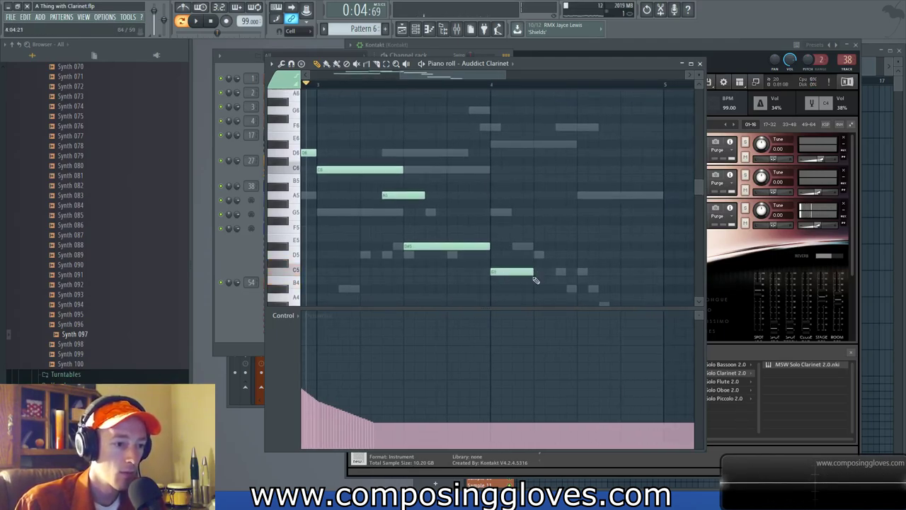
{"action": "left_click_drag", "start_coordinate": [573, 273], "coordinate": [522, 174]}
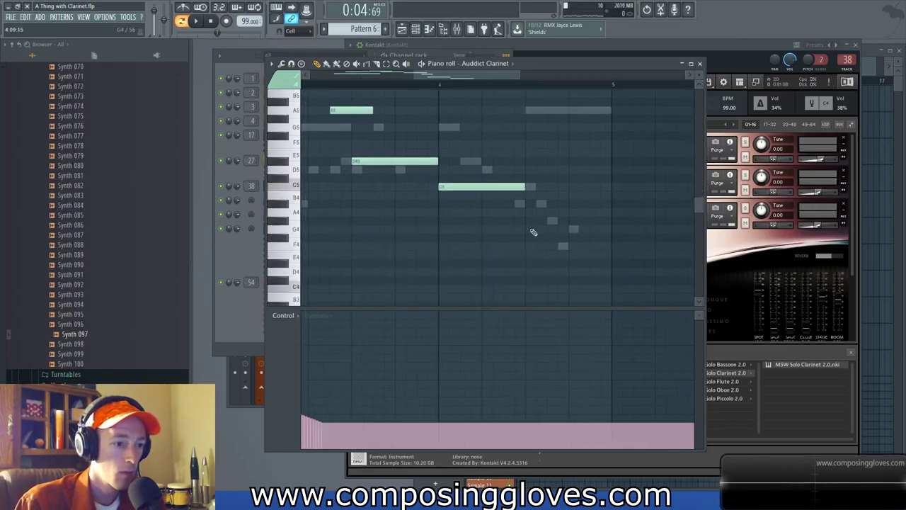
{"action": "left_click", "coordinate": [535, 228]}
{"action": "key", "text": "space"}
- Lengthen the third clarinet's D#5 and C5 notes to nine steps each, and raise the G4 in bar 4 to A4
{"action": "scroll", "coordinate": [465, 138], "scroll_direction": "down", "scroll_amount": 2}
{"action": "left_click_drag", "start_coordinate": [466, 136], "coordinate": [481, 240]}
{"action": "left_click_drag", "start_coordinate": [538, 266], "coordinate": [550, 266]}
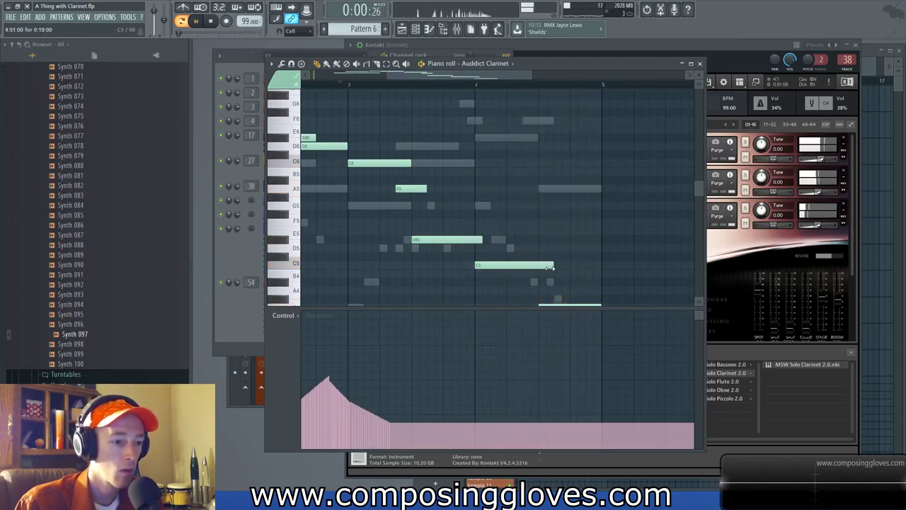
{"action": "scroll", "coordinate": [566, 261], "scroll_direction": "down", "scroll_amount": 2}
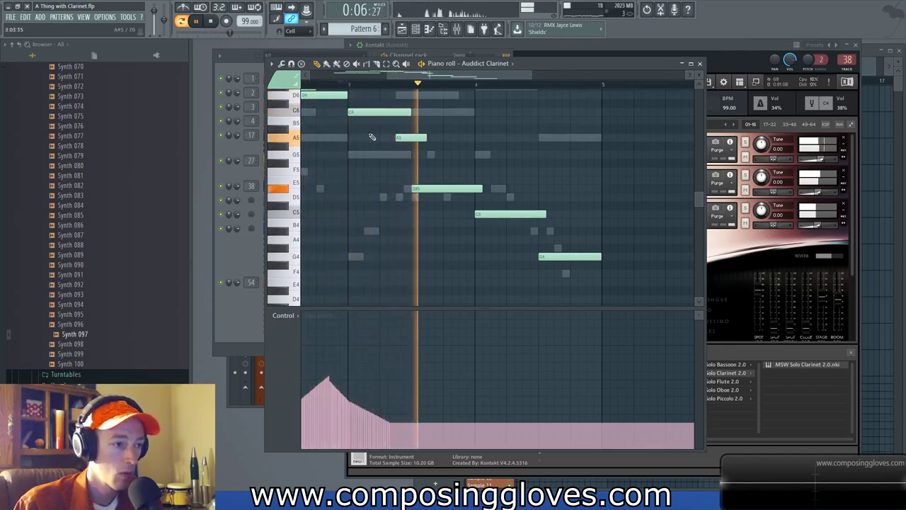
{"action": "left_click_drag", "start_coordinate": [555, 256], "coordinate": [554, 238]}
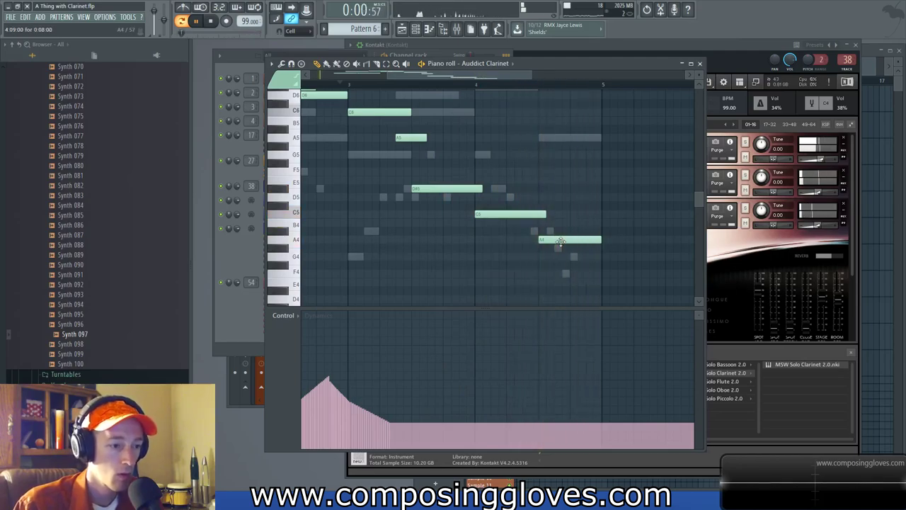
- Draw the third clarinet's Dynamics rising gradually from mid-bar 3 to just before bar 5, and play the whole pattern
{"action": "left_click", "coordinate": [242, 318]}
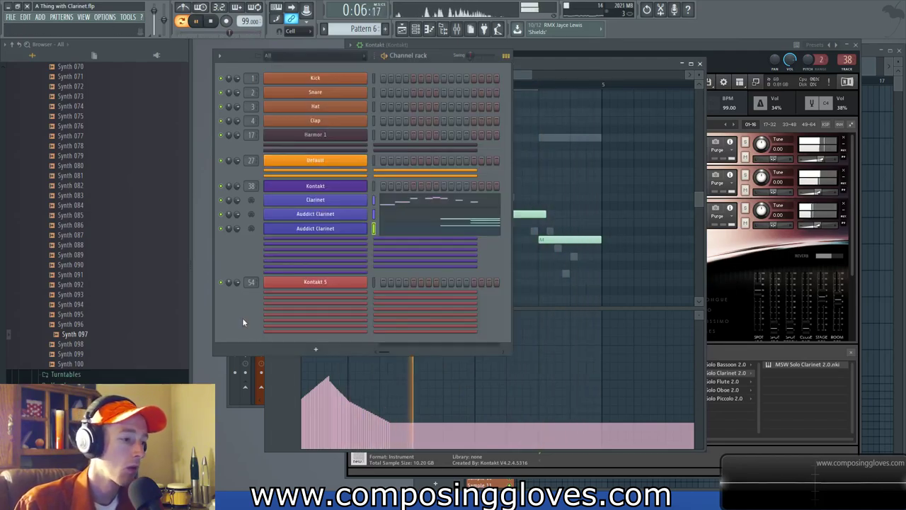
{"action": "left_click_drag", "start_coordinate": [394, 423], "coordinate": [577, 419]}
{"action": "left_click_drag", "start_coordinate": [421, 423], "coordinate": [595, 371]}
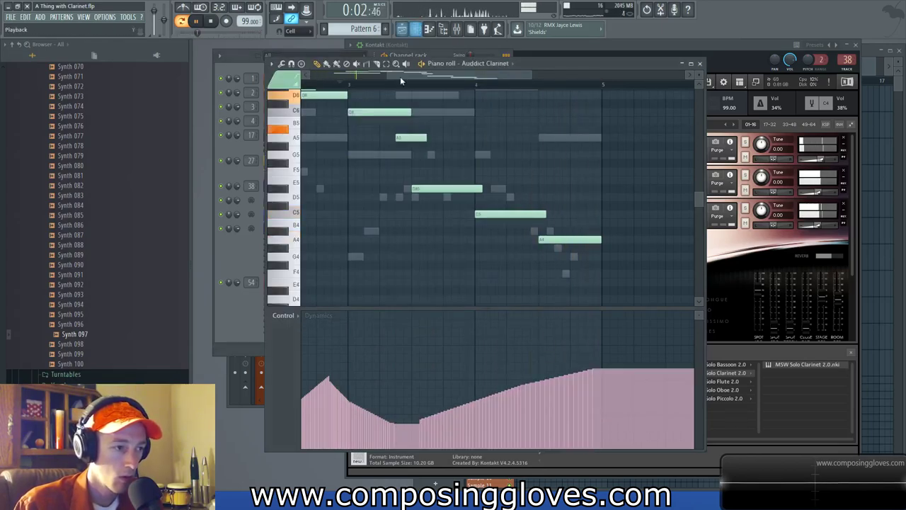
{"action": "left_click_drag", "start_coordinate": [388, 148], "coordinate": [533, 189]}
{"action": "scroll", "coordinate": [471, 184], "scroll_direction": "down", "scroll_amount": 3}
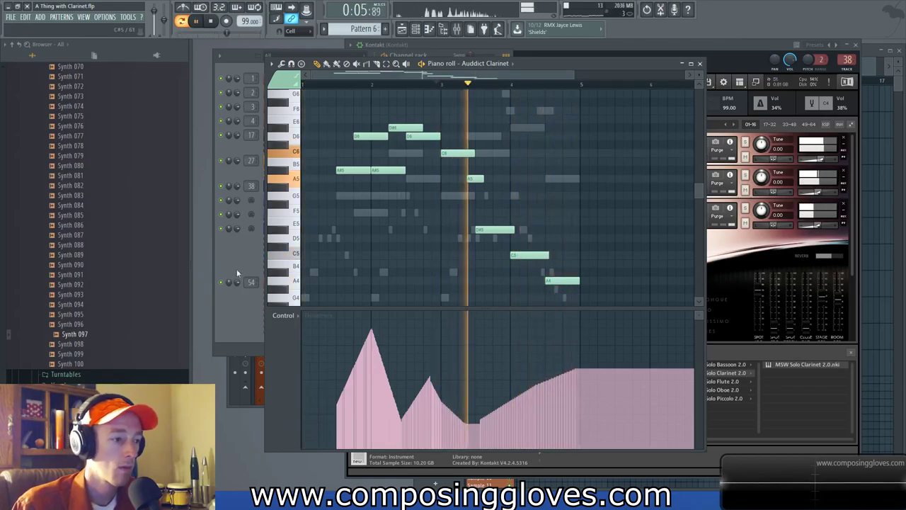
- Bring the playlist to the front
{"action": "left_click", "coordinate": [228, 260]}
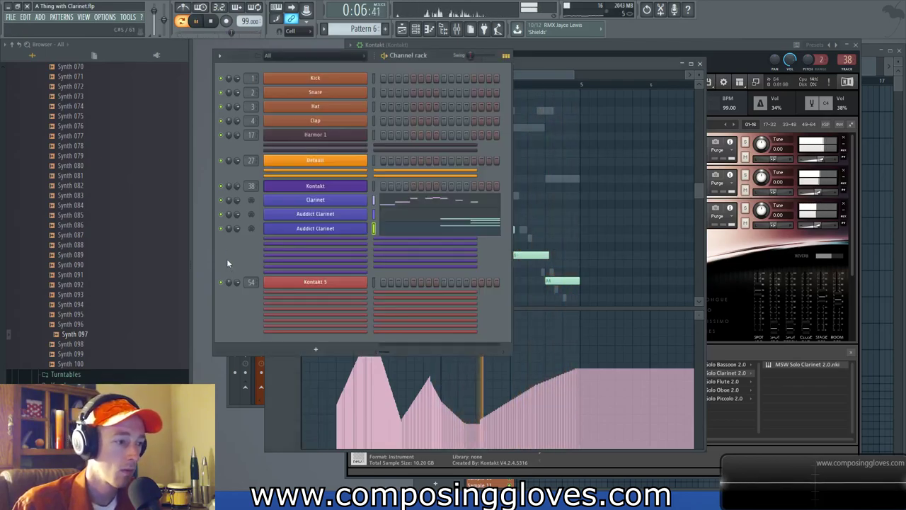
{"action": "left_click", "coordinate": [897, 88]}
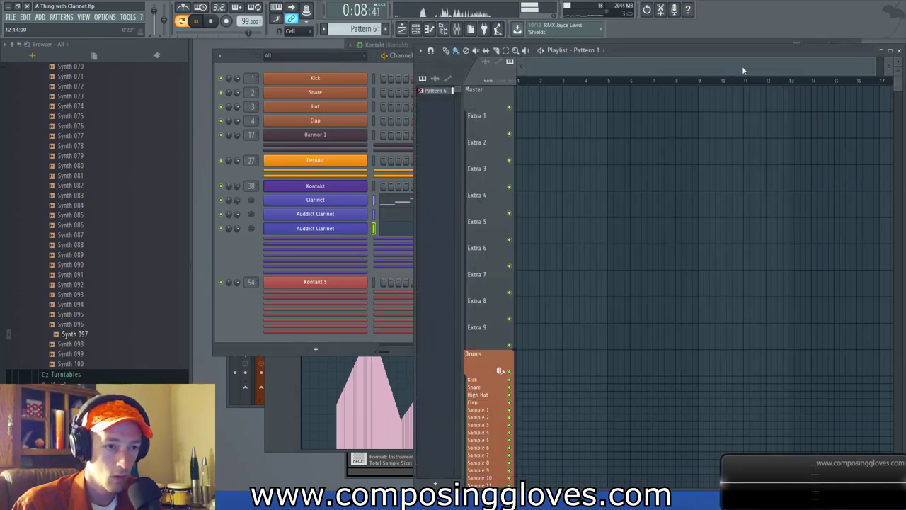
{"action": "mouse_move", "coordinate": [544, 104]}
{"action": "left_mouse_down"}
{"action": "mouse_move", "coordinate": [548, 96]}
{"action": "mouse_move", "coordinate": [531, 96]}
{"action": "left_mouse_up"}
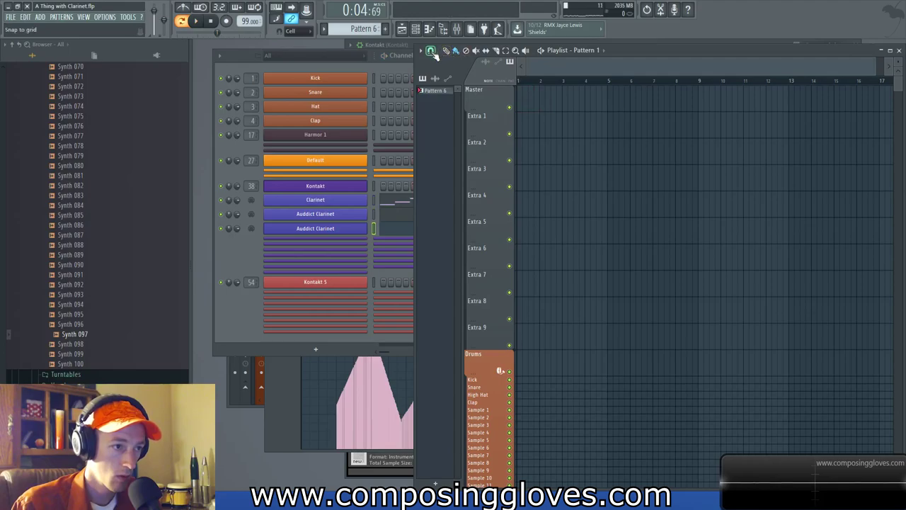
{"action": "left_click", "coordinate": [421, 54]}
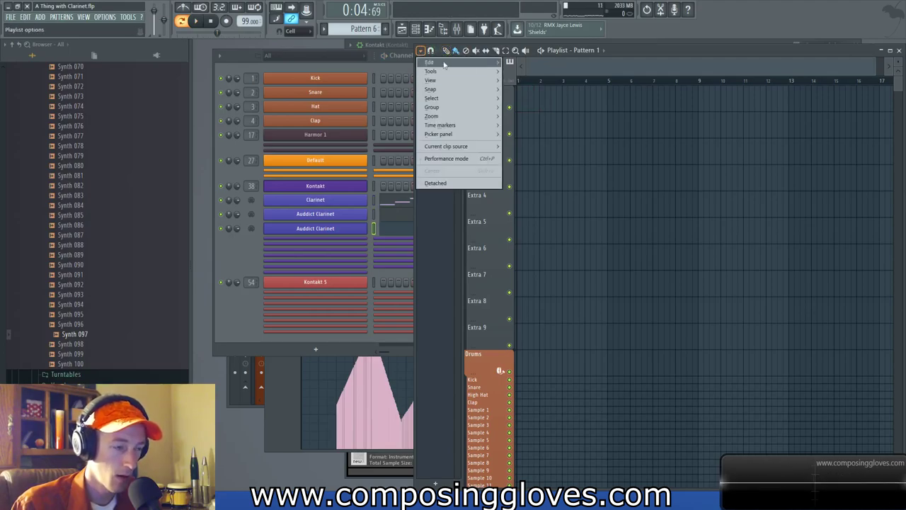
{"action": "left_click", "coordinate": [421, 55]}
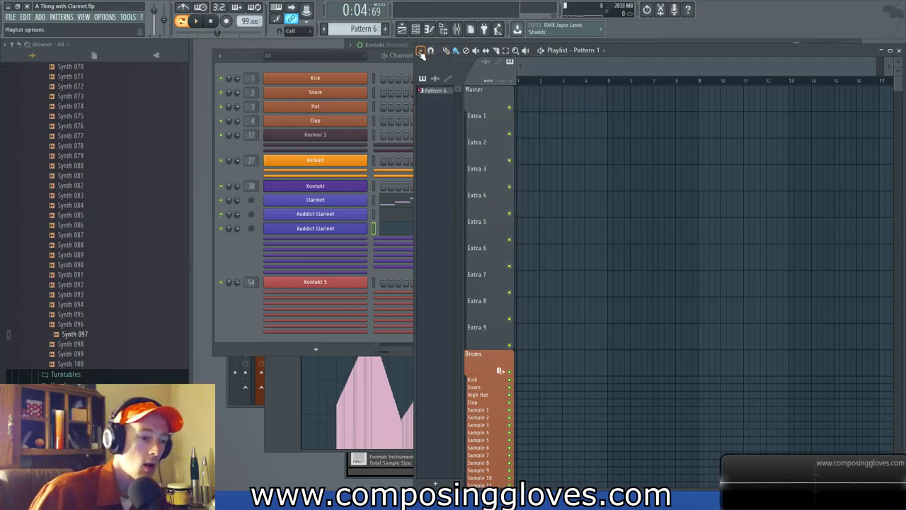
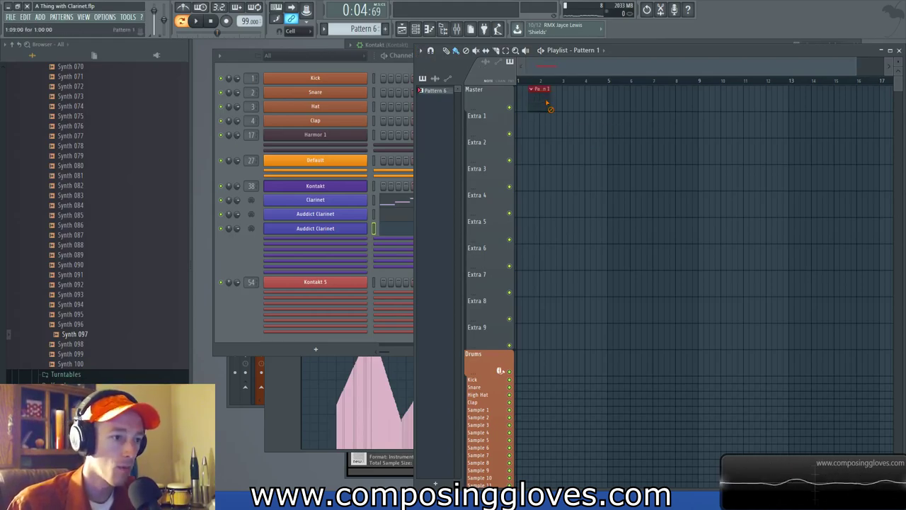
{"action": "right_click", "coordinate": [548, 106]}
- Select Pattern 6 as the playlist's clip source and place it on the Master track at bar 1
{"action": "left_click", "coordinate": [595, 51]}
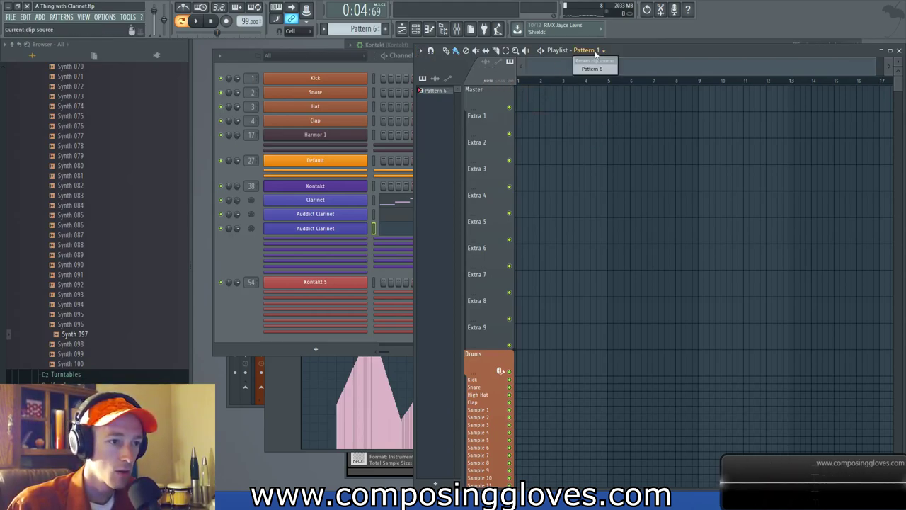
{"action": "left_click", "coordinate": [593, 68]}
{"action": "left_click", "coordinate": [617, 92]}
{"action": "left_click_drag", "start_coordinate": [617, 92], "coordinate": [547, 90]}
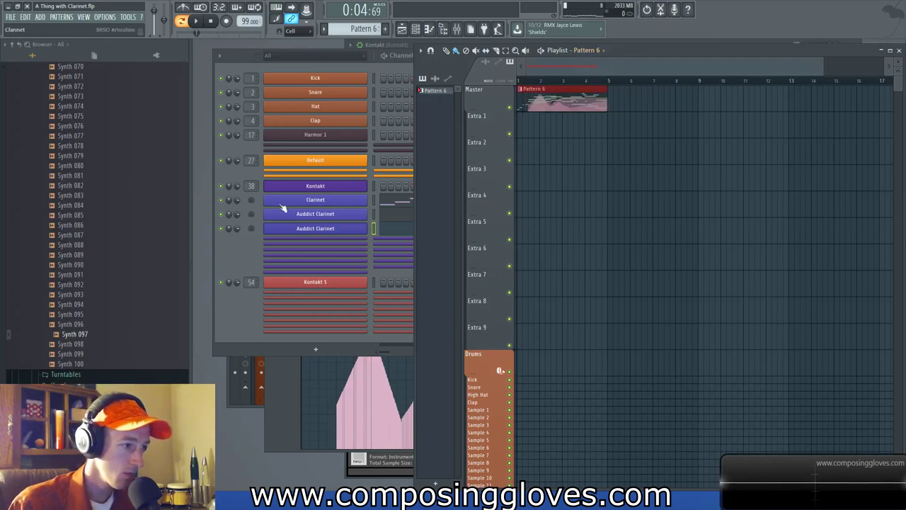
- Expand the Kontakt 1 #4 and Kontakt 1 #6 channels in the channel rack, and collapse the third MSW Solo Clarinet in Kontakt
{"action": "left_click", "coordinate": [246, 252]}
{"action": "left_click", "coordinate": [335, 248]}
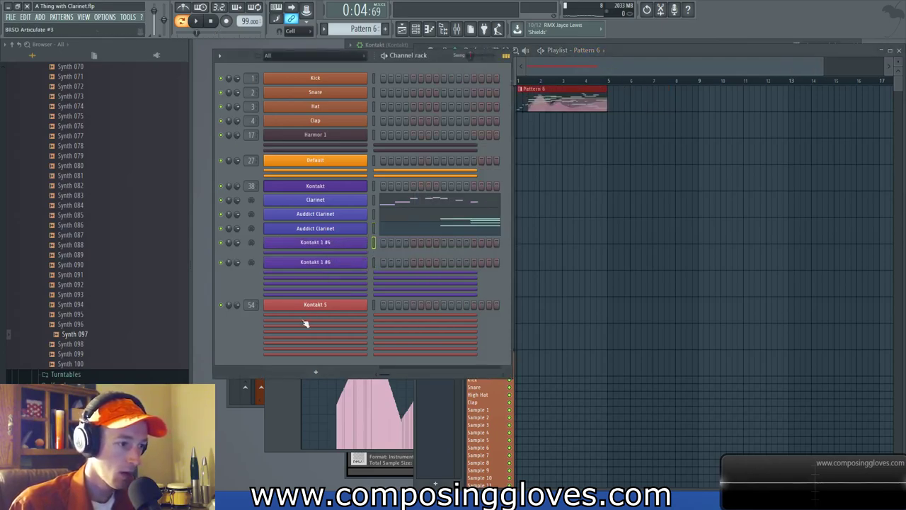
{"action": "left_click", "coordinate": [372, 472]}
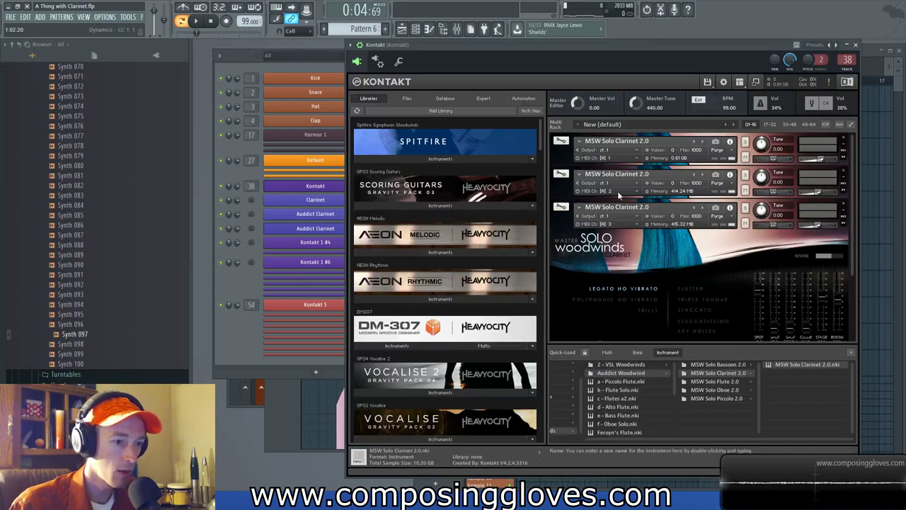
{"action": "left_click", "coordinate": [560, 224]}
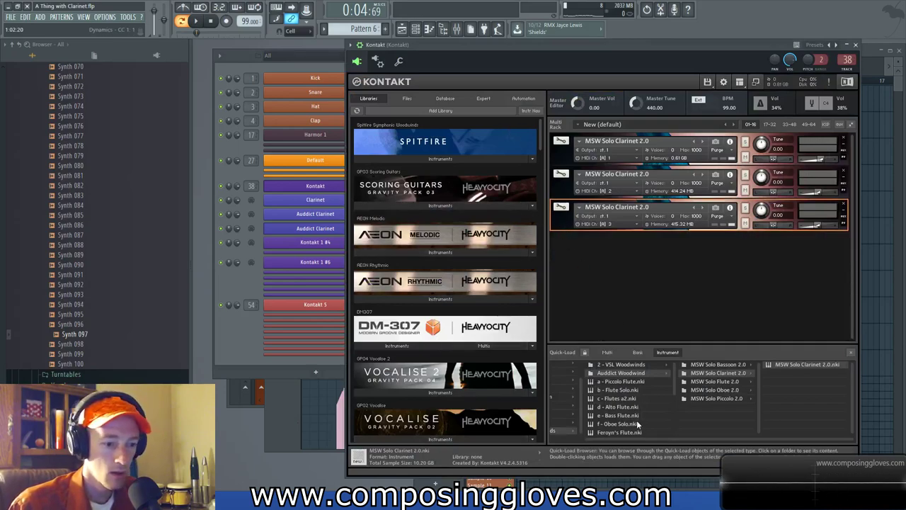
- Load k - Bass Clarinet.nki from the WoodWinds quick-load folder into the Kontakt rack below the three clarinets
{"action": "left_click_drag", "start_coordinate": [623, 439], "coordinate": [621, 438]}
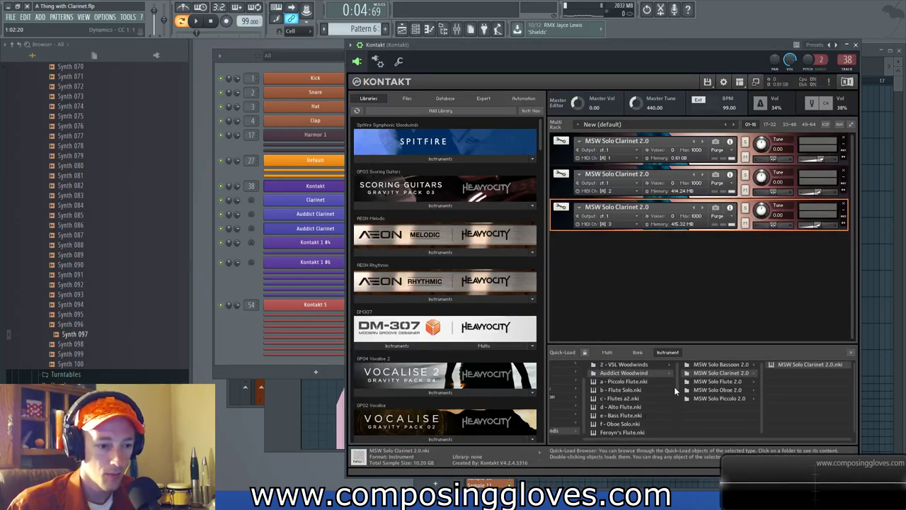
{"action": "scroll", "coordinate": [674, 386], "scroll_direction": "down", "scroll_amount": 8}
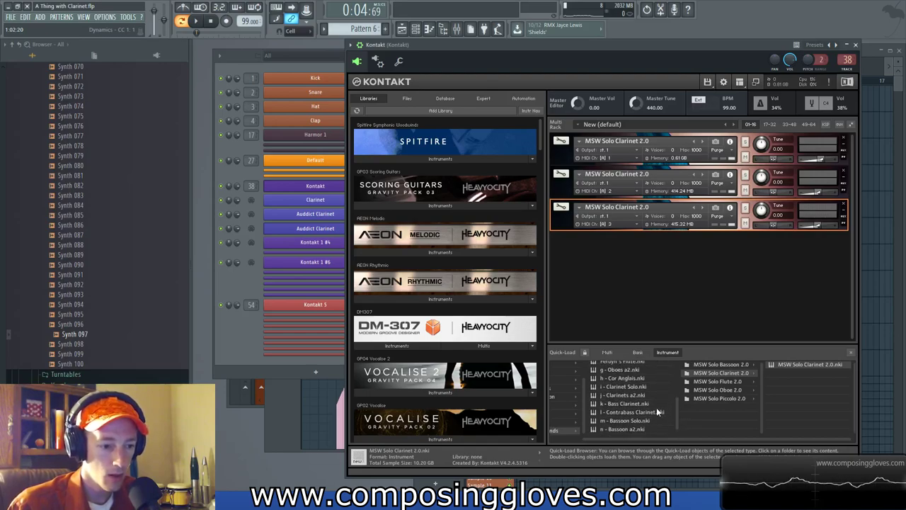
{"action": "scroll", "coordinate": [645, 404], "scroll_direction": "left", "scroll_amount": 2}
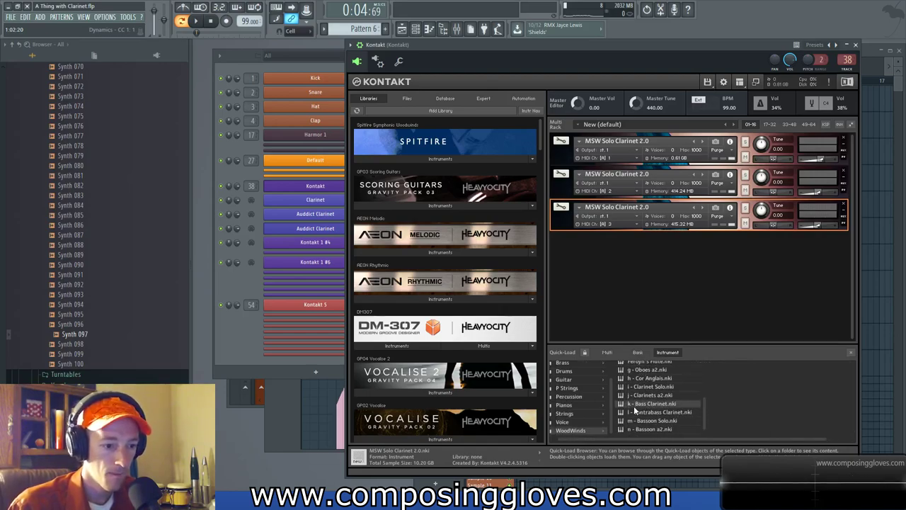
{"action": "left_click_drag", "start_coordinate": [632, 407], "coordinate": [600, 269]}
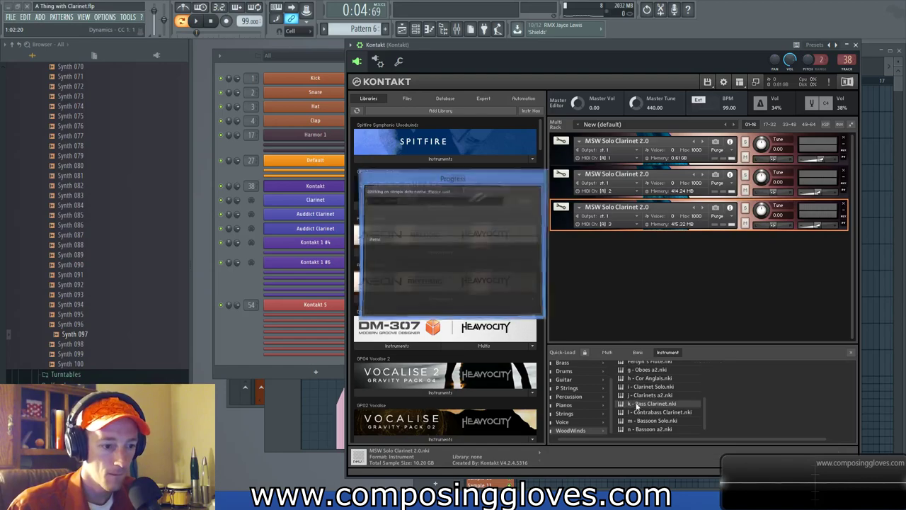
- Load the Symphonic Woodwinds preset k - Bass Clarinet into the Kontakt 1 #4 channel and close its window
{"action": "right_click", "coordinate": [308, 244]}
{"action": "left_click", "coordinate": [312, 245]}
{"action": "left_click", "coordinate": [313, 245]}
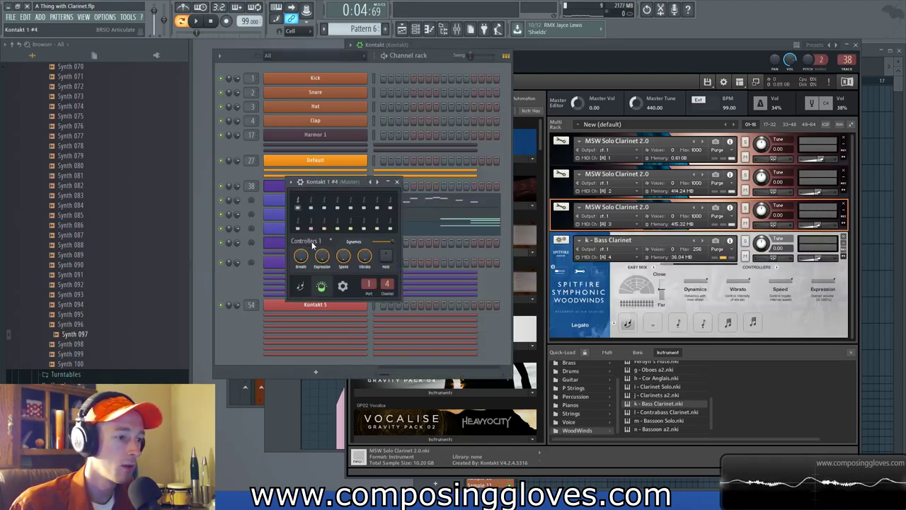
{"action": "left_click", "coordinate": [380, 184]}
{"action": "mouse_move", "coordinate": [450, 249]}
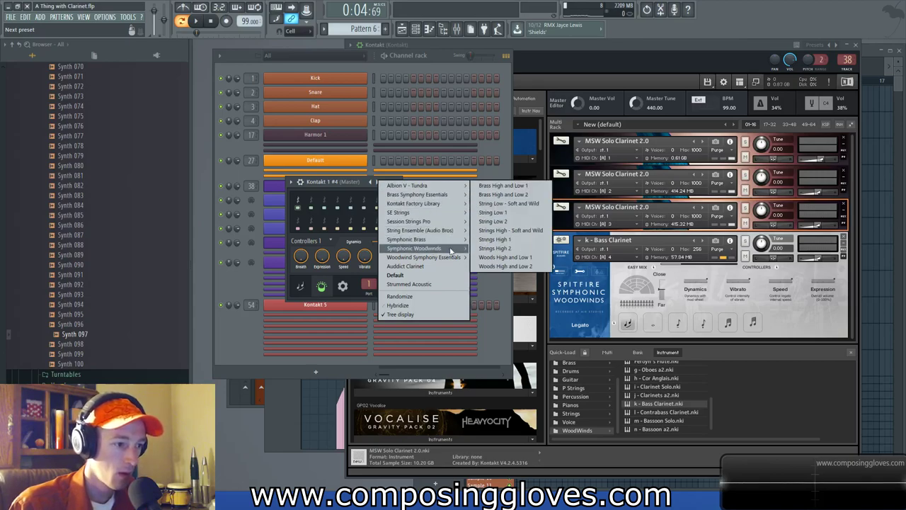
{"action": "mouse_move", "coordinate": [452, 232]}
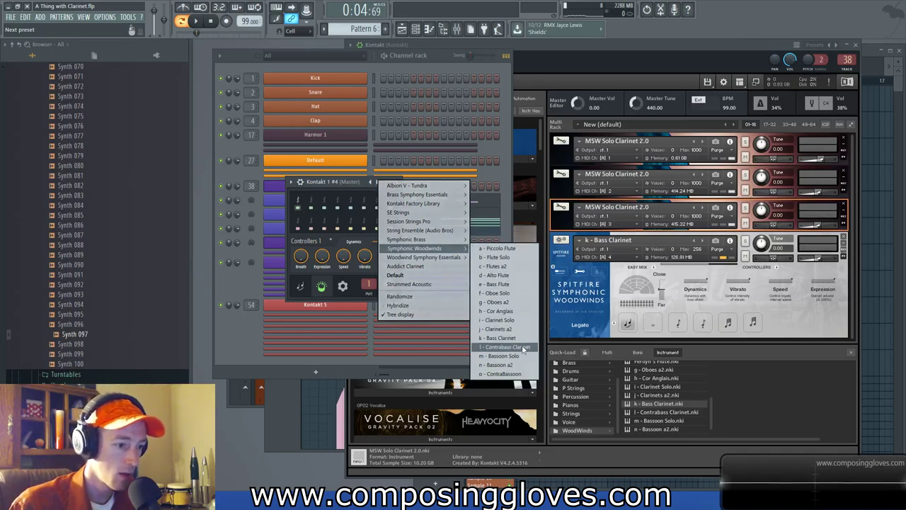
{"action": "left_click", "coordinate": [523, 341]}
{"action": "left_click", "coordinate": [398, 182]}
- Open the bass clarinet's piano roll, play the pattern briefly, and select the Staccato articulation, colour 5
{"action": "right_click", "coordinate": [343, 249]}
{"action": "left_click", "coordinate": [385, 243]}
{"action": "key", "text": "space"}
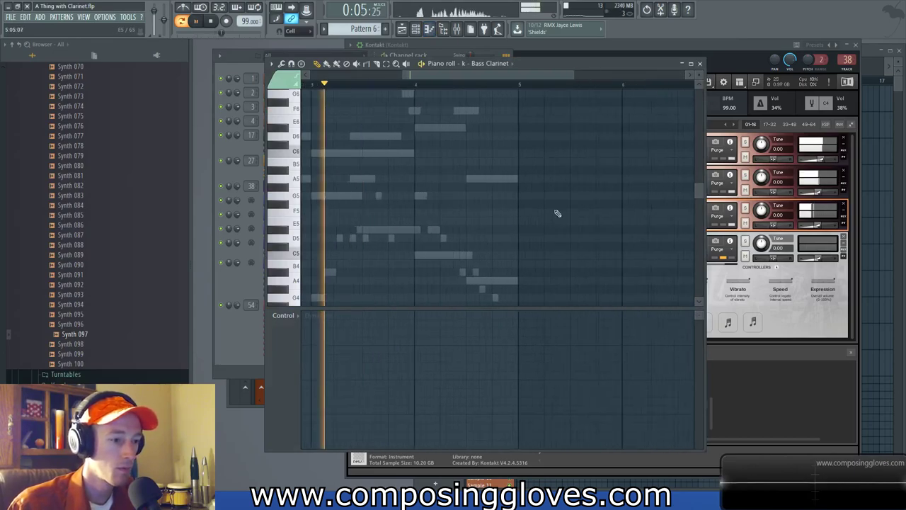
{"action": "scroll", "coordinate": [566, 211], "scroll_direction": "up", "scroll_amount": 5}
{"action": "scroll", "coordinate": [567, 211], "scroll_direction": "down", "scroll_amount": 6}
{"action": "scroll", "coordinate": [566, 211], "scroll_direction": "up", "scroll_amount": 1}
{"action": "left_click_drag", "start_coordinate": [565, 211], "coordinate": [455, 135]}
{"action": "key", "text": "space"}
{"action": "left_click", "coordinate": [283, 85]}
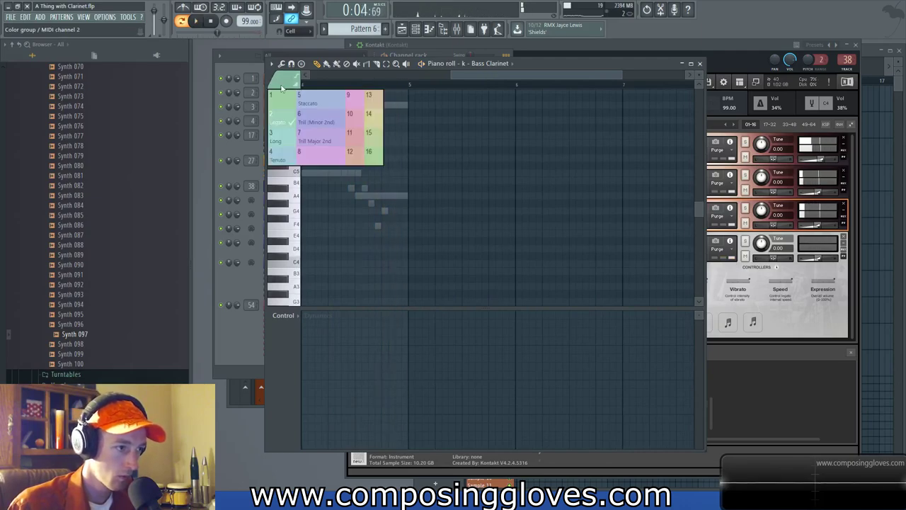
{"action": "left_click", "coordinate": [324, 104]}
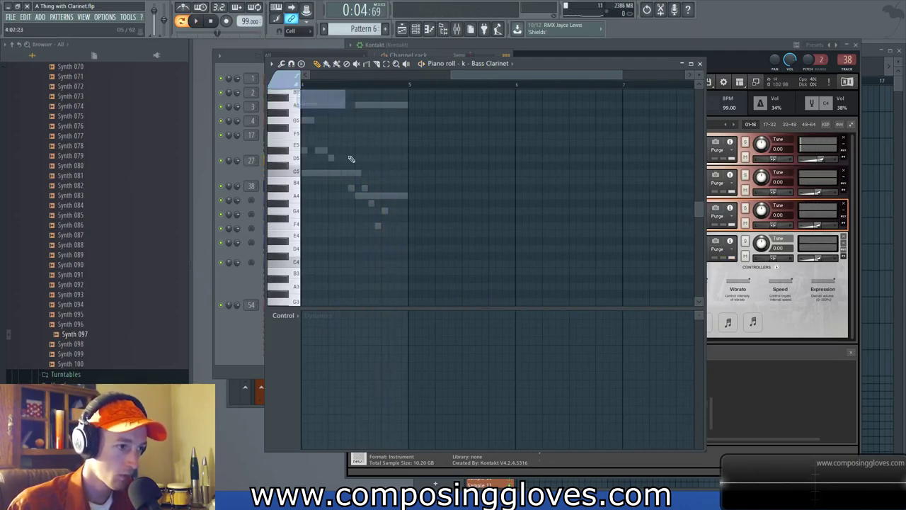
- Add a half-bar staccato G3 at the start of bar 5 in the bass clarinet
{"action": "scroll", "coordinate": [426, 255], "scroll_direction": "down", "scroll_amount": 2}
{"action": "left_click", "coordinate": [428, 241]}
{"action": "left_click", "coordinate": [418, 258]}
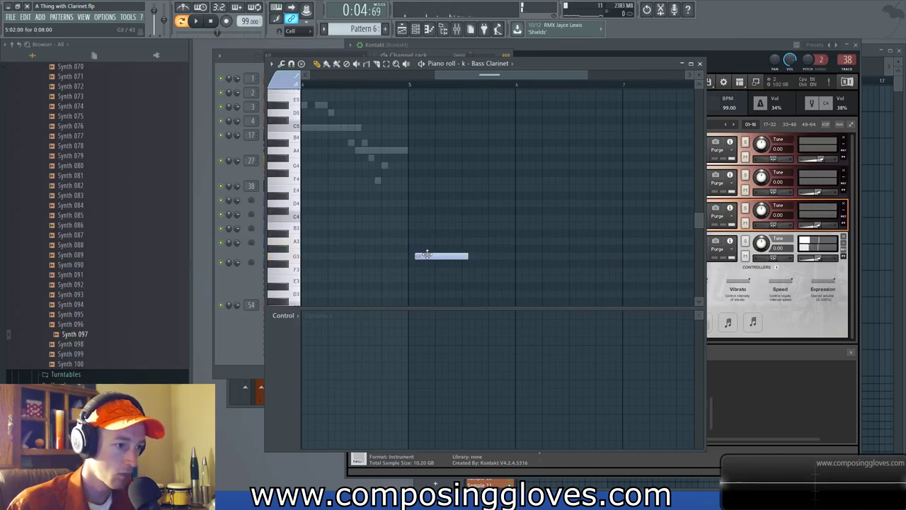
{"action": "scroll", "coordinate": [428, 251], "scroll_direction": "up", "scroll_amount": 3}
{"action": "left_click_drag", "start_coordinate": [429, 251], "coordinate": [484, 242]}
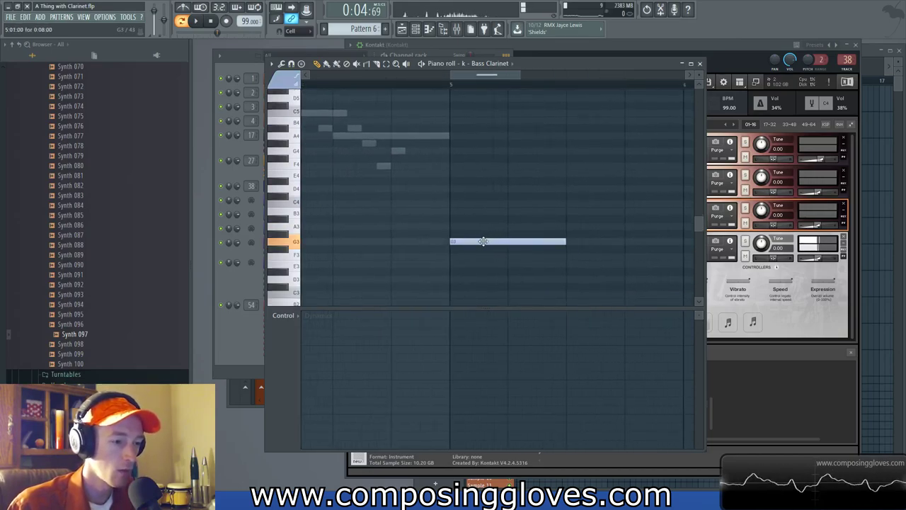
- Show the bass clarinet's note velocities, and turn the G3 into three consecutive one-step notes from bar 5, auditioning them
{"action": "left_click", "coordinate": [284, 314]}
{"action": "left_click", "coordinate": [316, 344]}
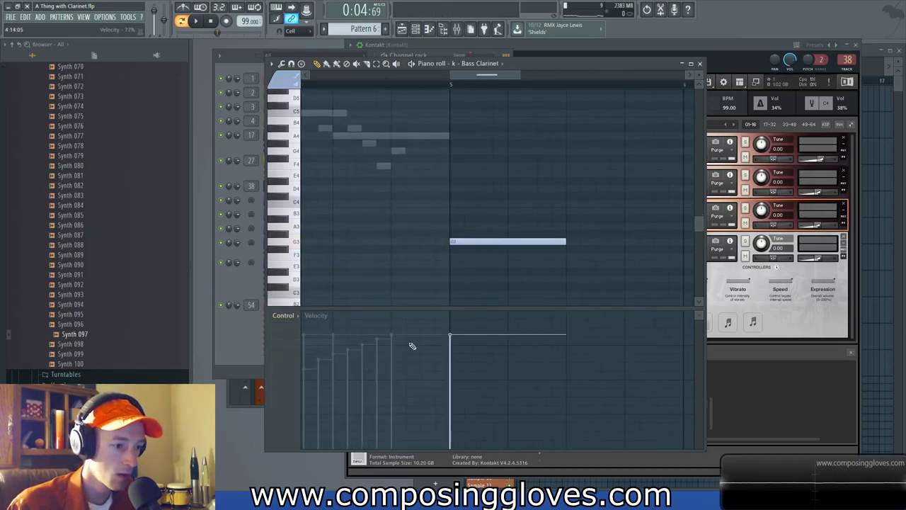
{"action": "left_click", "coordinate": [448, 79]}
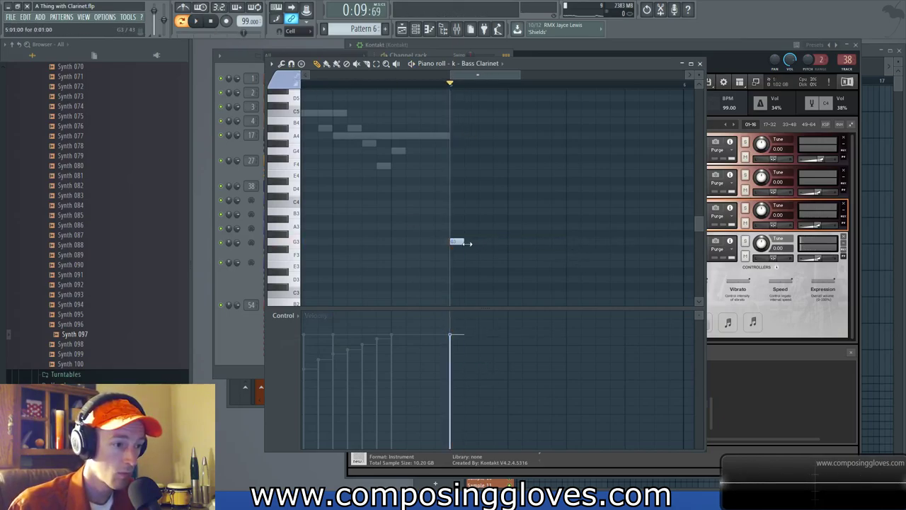
{"action": "key", "text": "space"}
{"action": "key", "text": "space"}
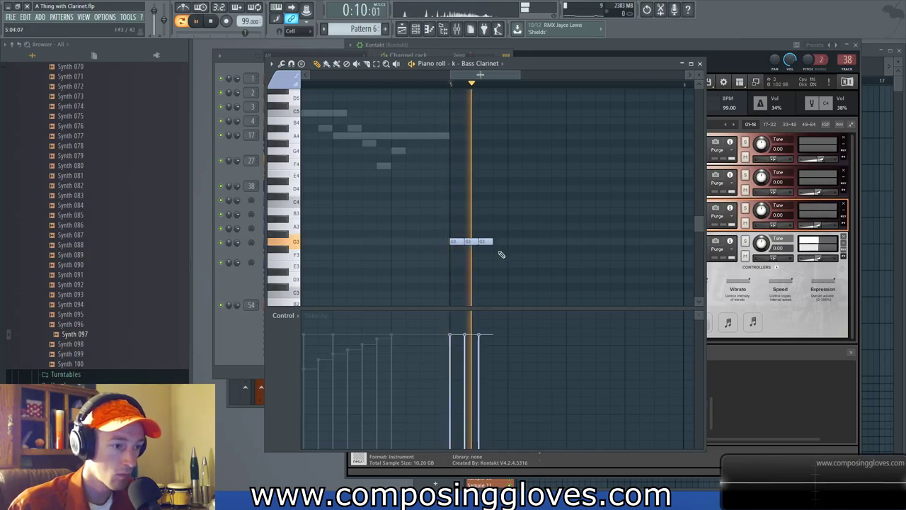
- Accent the second of the three G3 notes by setting the first and third to lower velocities, and play them
{"action": "left_click_drag", "start_coordinate": [465, 361], "coordinate": [466, 338]}
{"action": "key", "text": "space"}
{"action": "key", "text": "space"}
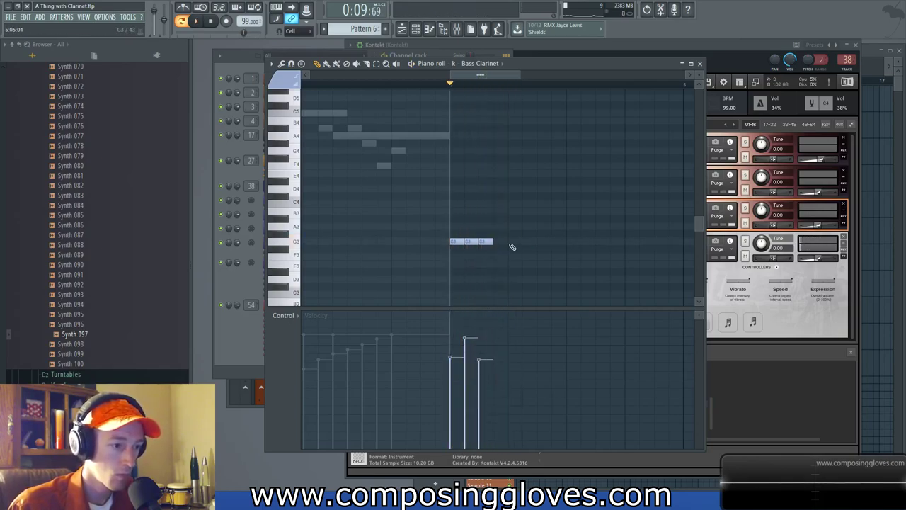
- Add one-step G3 notes on steps 5, 7, 9, 11 and 13 of bar 5 and G#3 on steps 10 and 12, and play them
{"action": "key", "text": "space"}
{"action": "key", "text": "space"}
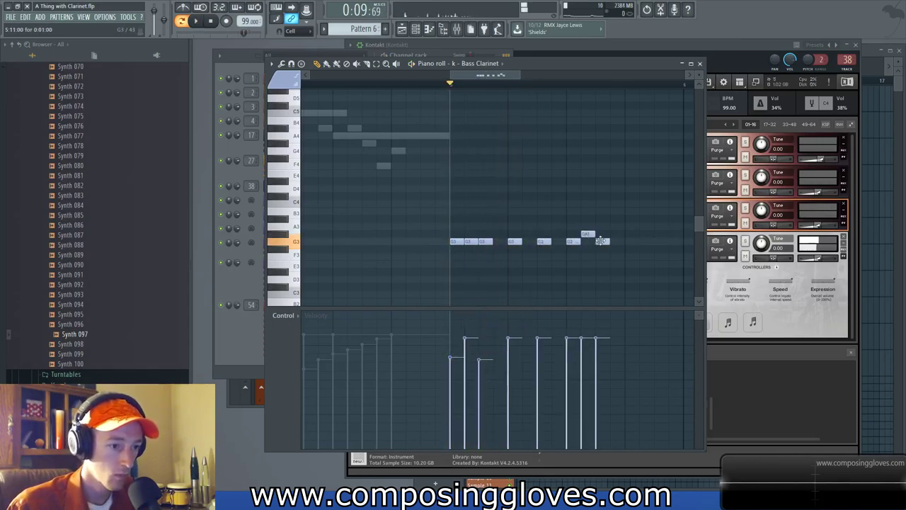
{"action": "key", "text": "space"}
{"action": "left_click_drag", "start_coordinate": [642, 255], "coordinate": [601, 259]}
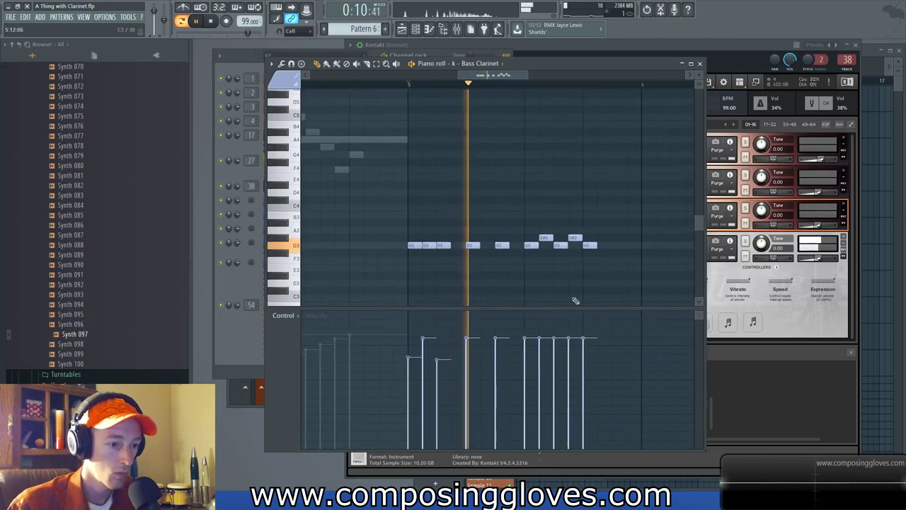
{"action": "key", "text": "space"}
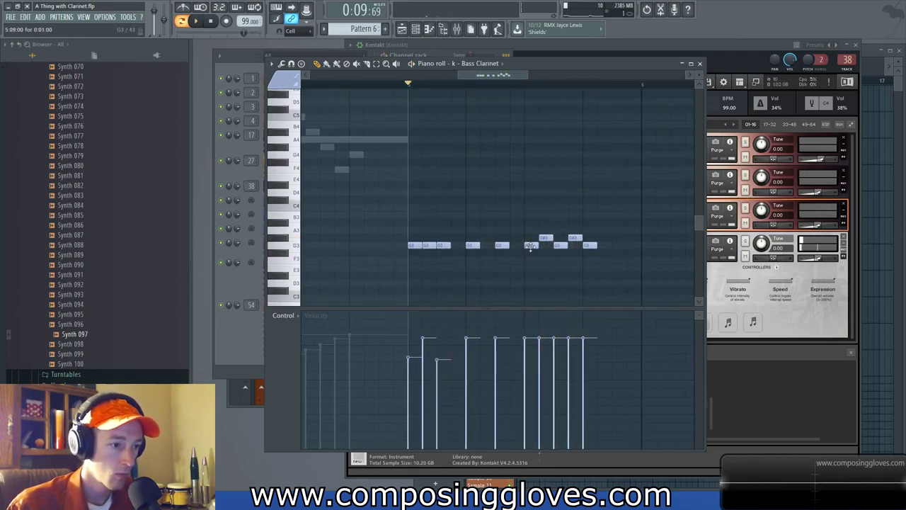
- Replace the notes on steps 9 and 10 of bar 5 with a G#3 on step 8, and add G#3 on step 14 and G3 on step 15
{"action": "left_click", "coordinate": [517, 238]}
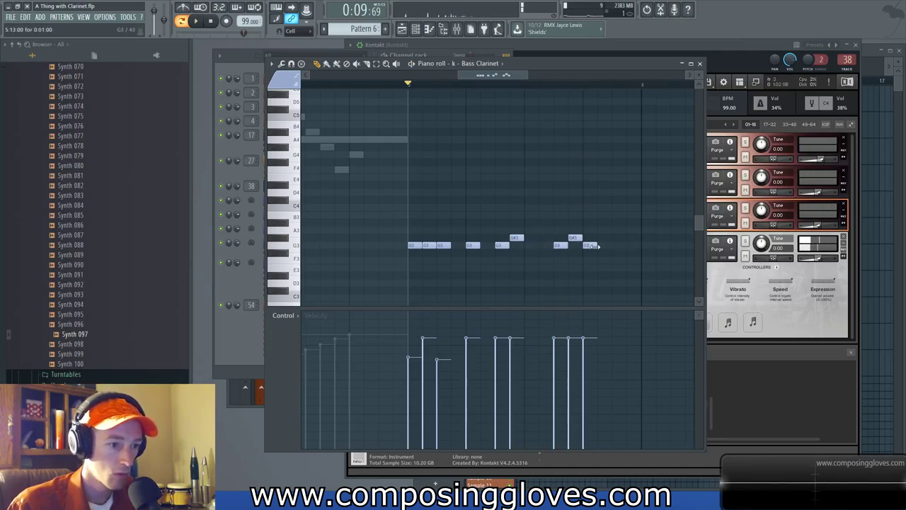
{"action": "key", "text": "space"}
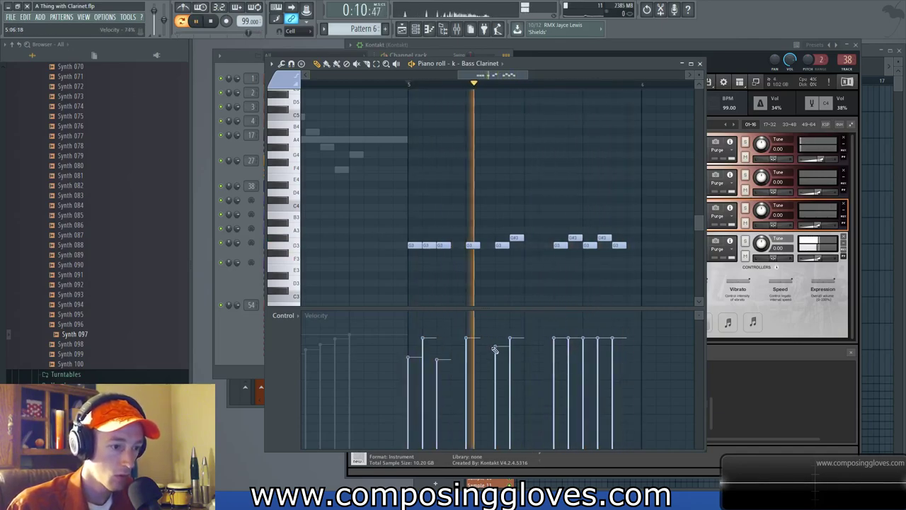
- Raise the velocity of the G3 on step 7 to about 84% and the G#3 on step 8 slightly higher, while playing bar 5
{"action": "left_click_drag", "start_coordinate": [495, 348], "coordinate": [496, 330]}
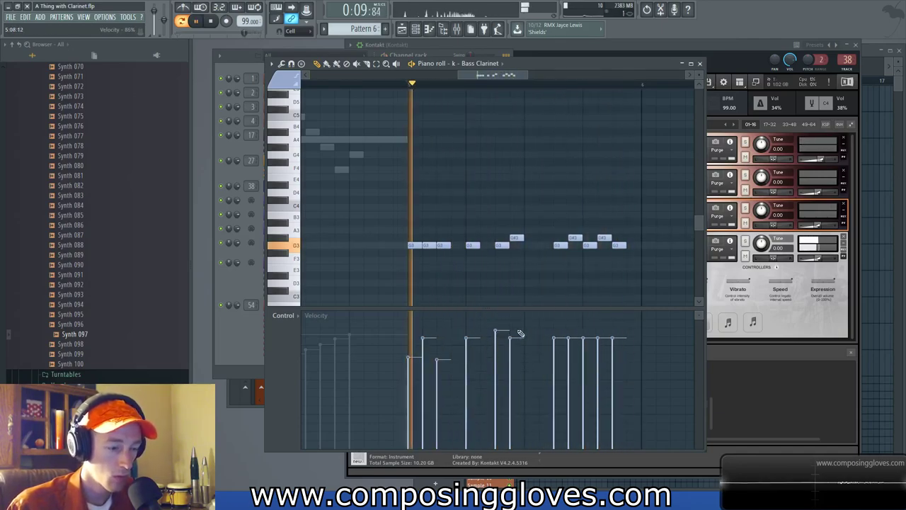
{"action": "left_click_drag", "start_coordinate": [514, 336], "coordinate": [511, 327]}
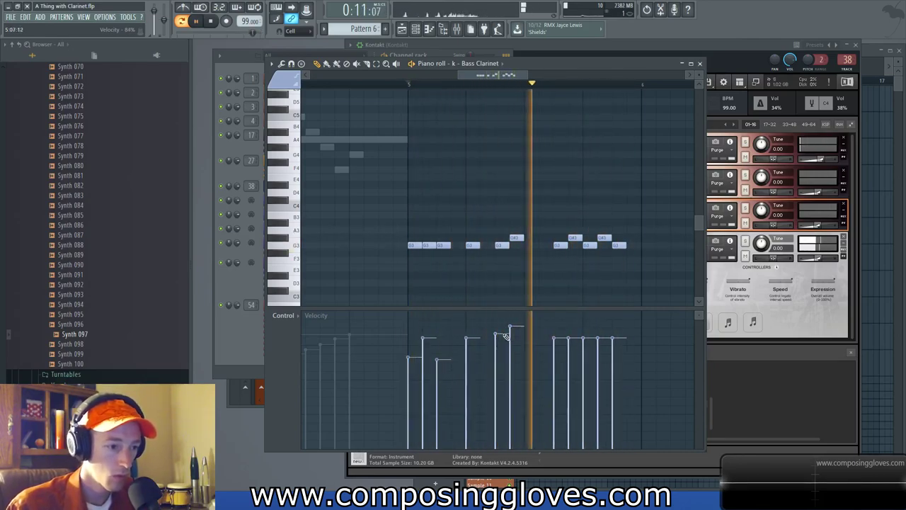
{"action": "key", "text": "space"}
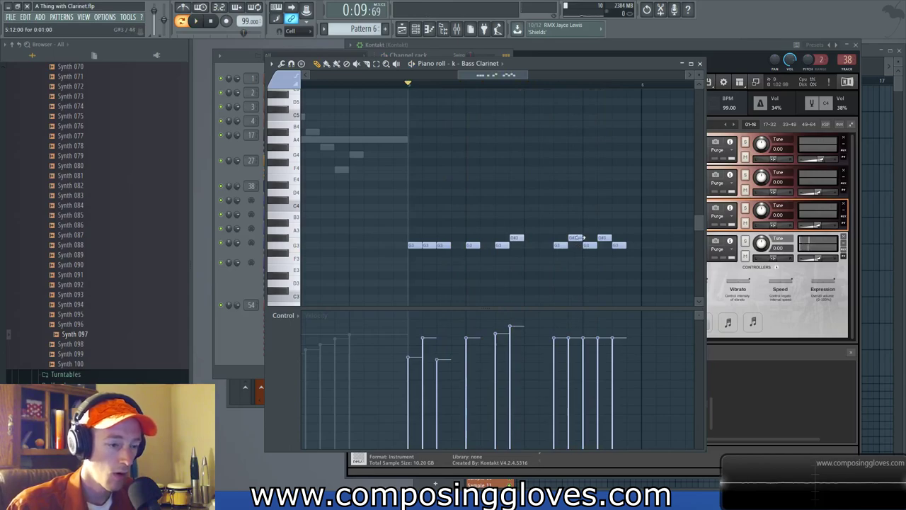
- Delete the G#3 on step 14 of bar 5 and raise the velocity of the G#3 on step 12 to about 90%
{"action": "scroll", "coordinate": [583, 233], "scroll_direction": "up", "scroll_amount": 3}
{"action": "scroll", "coordinate": [591, 217], "scroll_direction": "down", "scroll_amount": 2}
{"action": "right_click", "coordinate": [562, 238]}
{"action": "key", "text": "space"}
{"action": "left_click_drag", "start_coordinate": [511, 337], "coordinate": [515, 326]}
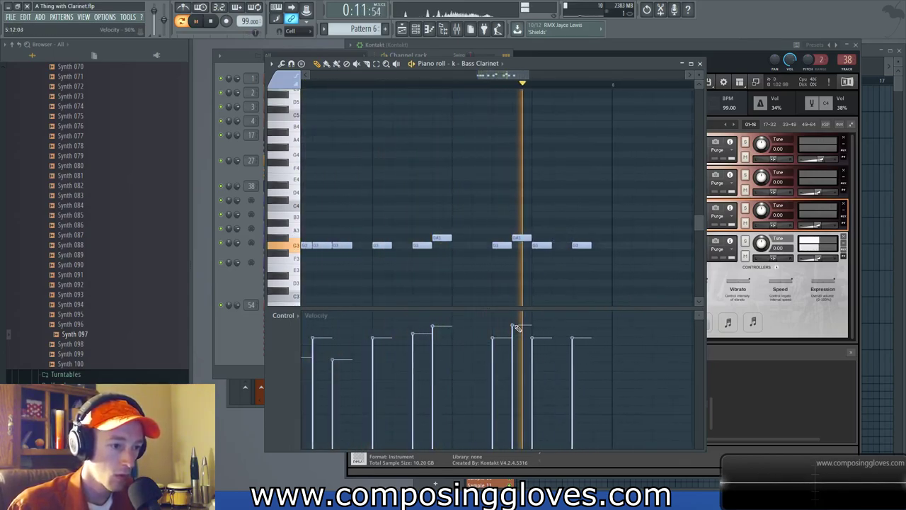
- Rearrange the end of bar 5 so G3 falls on steps 10 and 12 and G#3 on steps 11 and 13, playing it between moves
{"action": "left_click_drag", "start_coordinate": [502, 246], "coordinate": [487, 247]}
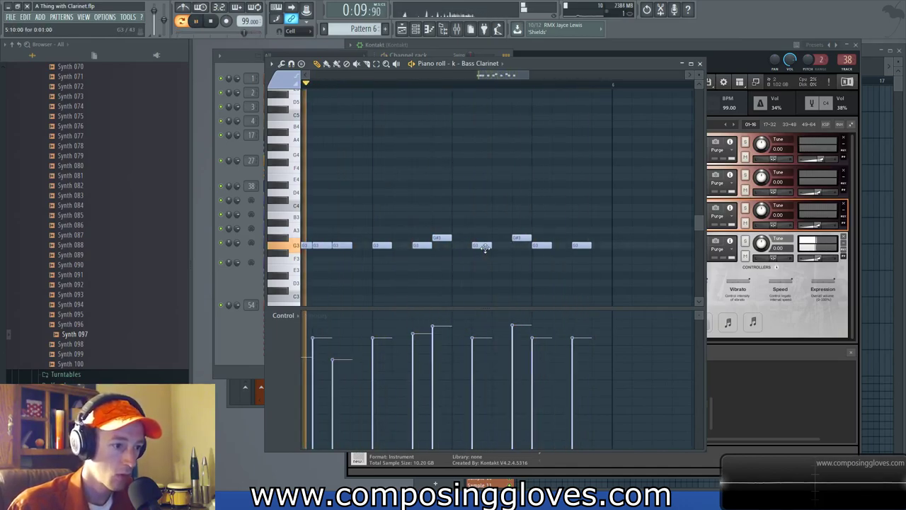
{"action": "key", "text": "space"}
{"action": "key", "text": "space"}
{"action": "key", "text": "space"}
{"action": "mouse_move", "coordinate": [519, 242]}
{"action": "left_mouse_down"}
{"action": "mouse_move", "coordinate": [500, 239]}
{"action": "mouse_move", "coordinate": [525, 245]}
{"action": "left_mouse_up"}
{"action": "key", "text": "space"}
{"action": "key", "text": "space"}
{"action": "left_click_drag", "start_coordinate": [581, 244], "coordinate": [544, 239]}
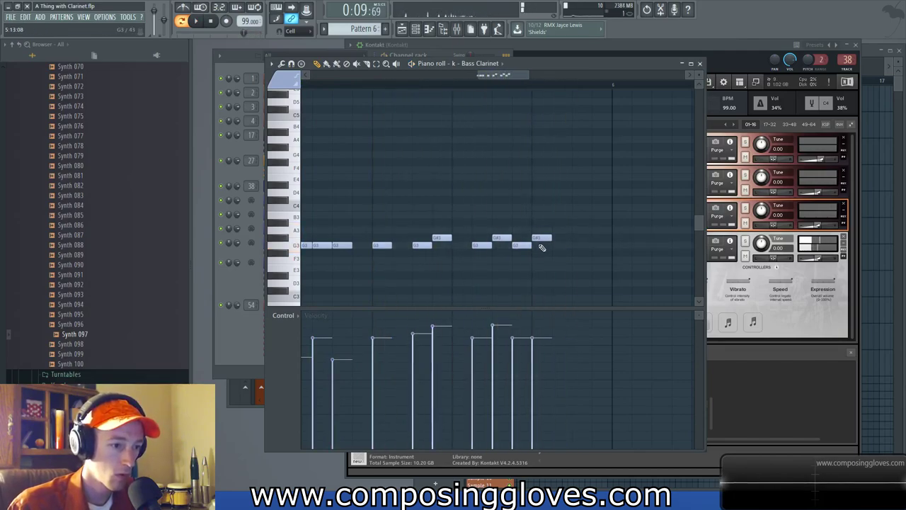
- Add a G3 on step 15 of bar 5 with about 87% velocity and play the bar
{"action": "key", "text": "space"}
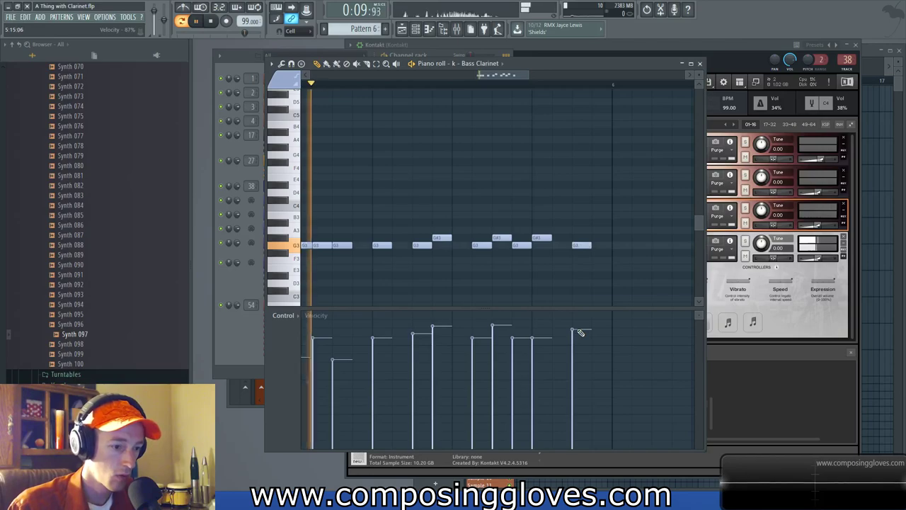
{"action": "scroll", "coordinate": [554, 273], "scroll_direction": "down", "scroll_amount": 2}
{"action": "key", "text": "space"}
- Shorten all the bass clarinet notes in bar 5 to 0:00:19 and duplicate the phrase into bar 6
{"action": "left_click_drag", "start_coordinate": [361, 209], "coordinate": [653, 282]}
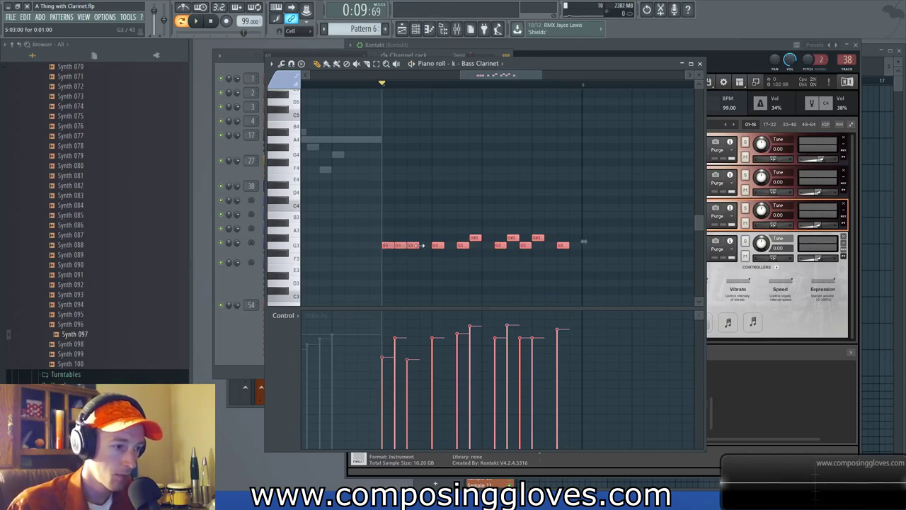
{"action": "key", "text": "space"}
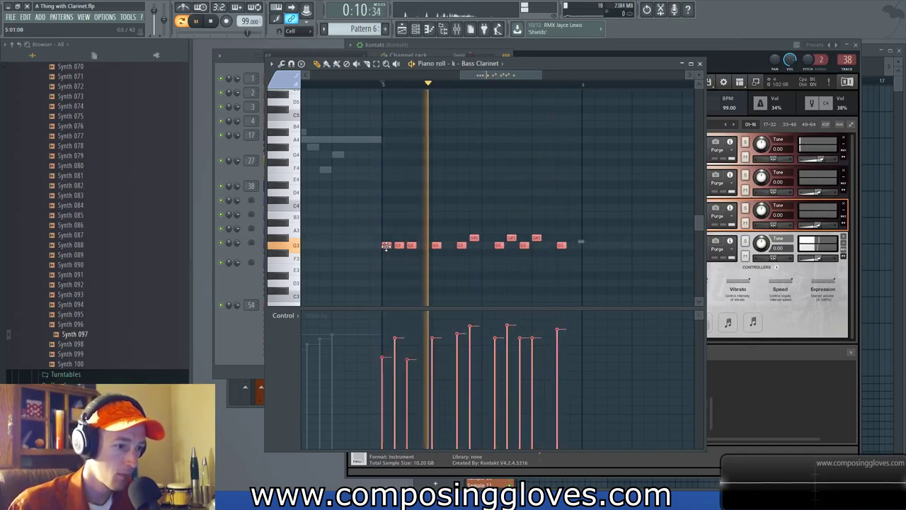
{"action": "key", "text": "ctrl+b"}
{"action": "left_click_drag", "start_coordinate": [566, 252], "coordinate": [422, 222]}
{"action": "scroll", "coordinate": [463, 211], "scroll_direction": "up", "scroll_amount": 2}
{"action": "key", "text": "ctrl+d"}
{"action": "key", "text": "ctrl+space"}
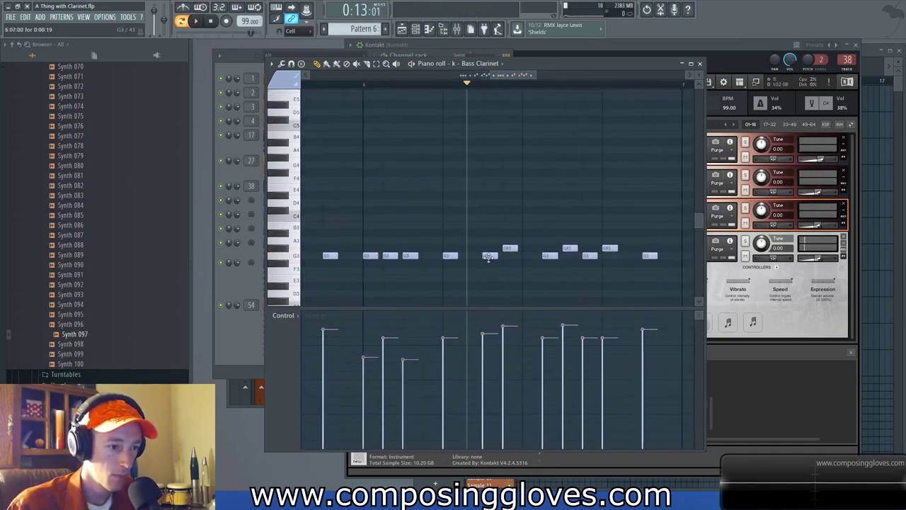
- In bar 6, raise the notes on steps 7, 11 and 13 to A#3 and those on steps 8, 10, 12 and 15 to A3
{"action": "left_click_drag", "start_coordinate": [487, 256], "coordinate": [490, 225]}
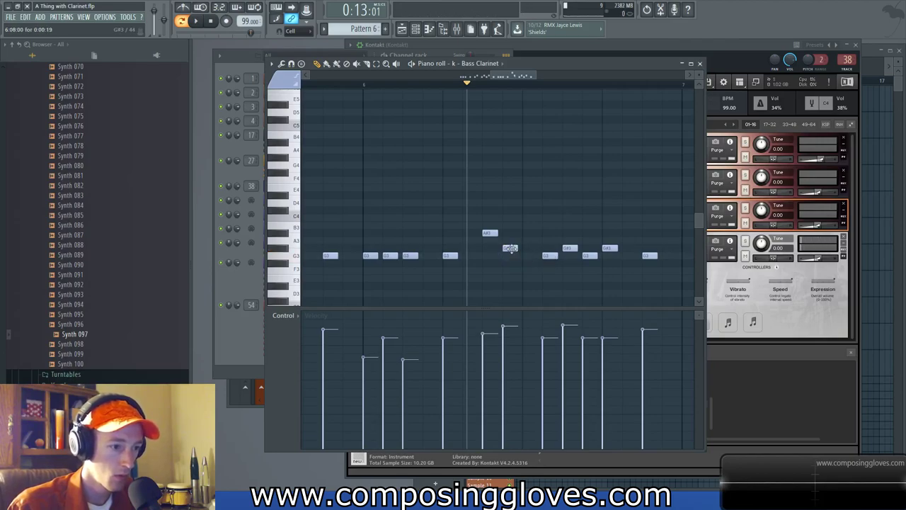
{"action": "key", "text": "space"}
{"action": "key", "text": "space"}
{"action": "left_click_drag", "start_coordinate": [570, 248], "coordinate": [569, 225]}
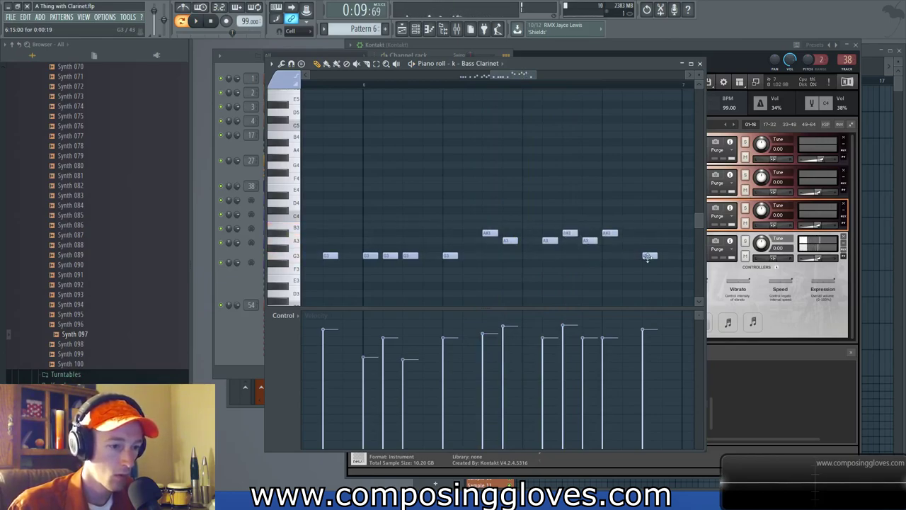
{"action": "key", "text": "space"}
{"action": "scroll", "coordinate": [590, 205], "scroll_direction": "down", "scroll_amount": 3}
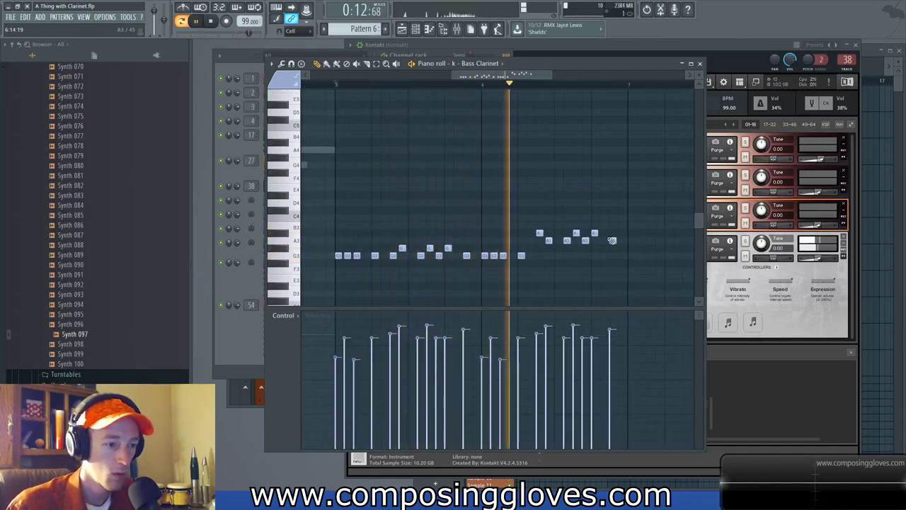
{"action": "scroll", "coordinate": [588, 188], "scroll_direction": "up", "scroll_amount": 3}
{"action": "key", "text": "space"}
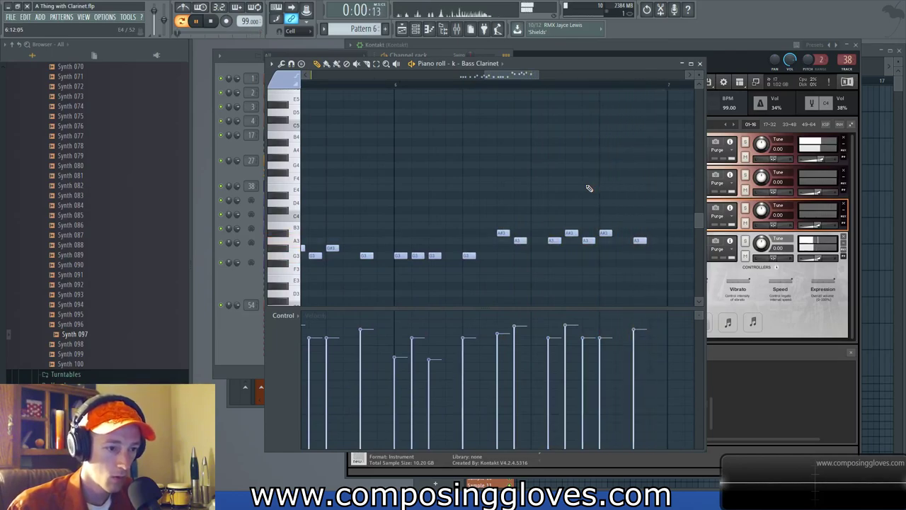
- Copy the bar 5 phrase to bar 7 and play the line
{"action": "scroll", "coordinate": [449, 212], "scroll_direction": "down", "scroll_amount": 4}
{"action": "left_click_drag", "start_coordinate": [310, 223], "coordinate": [398, 274]}
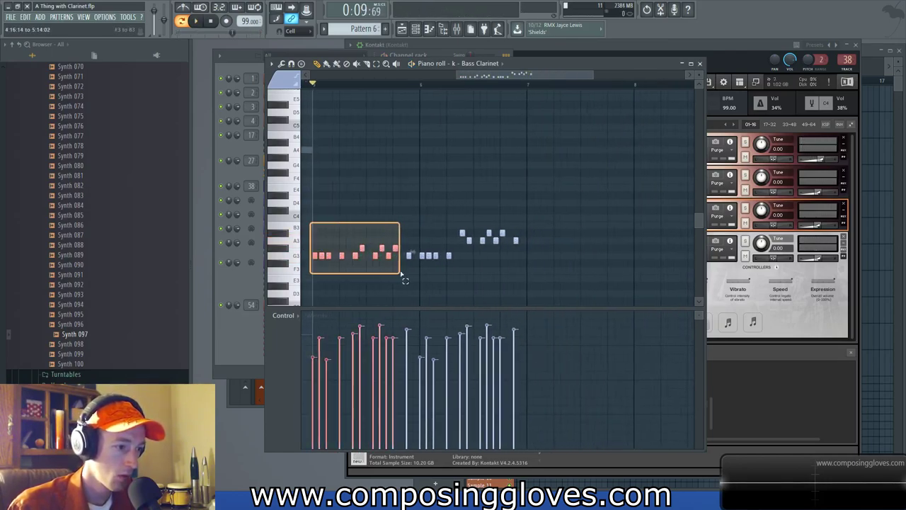
{"action": "left_click_drag", "start_coordinate": [314, 255], "coordinate": [526, 255]}
{"action": "key", "text": "space"}
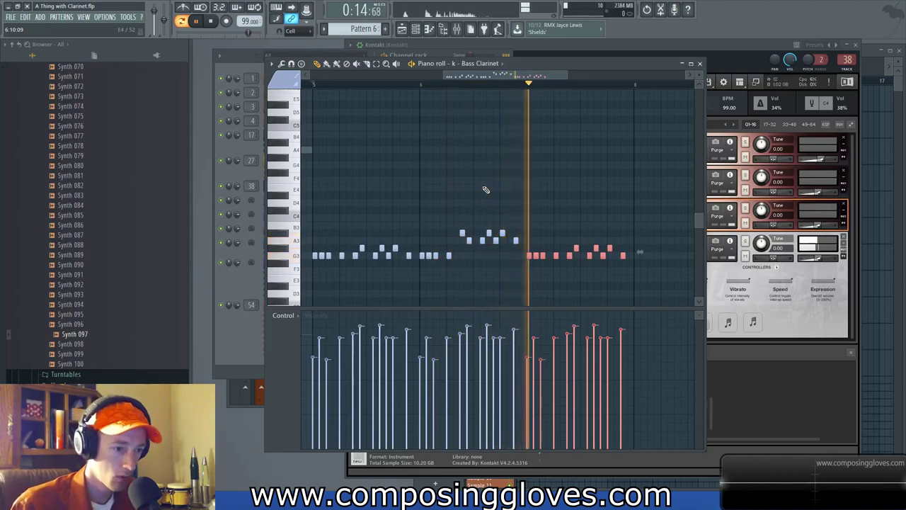
- Add a short G#3 on step 16 of bar 6, leading into bar 7
{"action": "key", "text": "space"}
{"action": "scroll", "coordinate": [516, 245], "scroll_direction": "up", "scroll_amount": 3}
{"action": "left_click", "coordinate": [533, 248]}
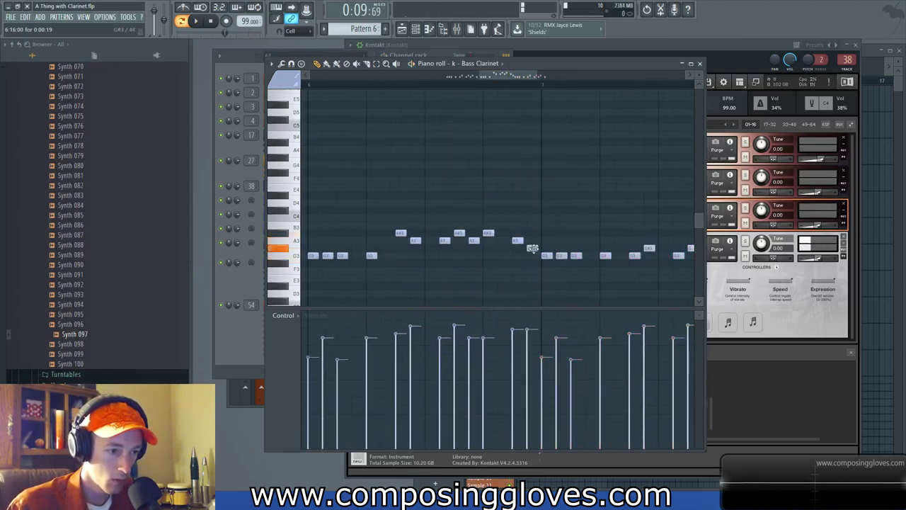
- Play back the Bass Clarinet part over bars 5 to 7 and review its notes
{"action": "key", "text": "space"}
{"action": "scroll", "coordinate": [548, 234], "scroll_direction": "down", "scroll_amount": 3}
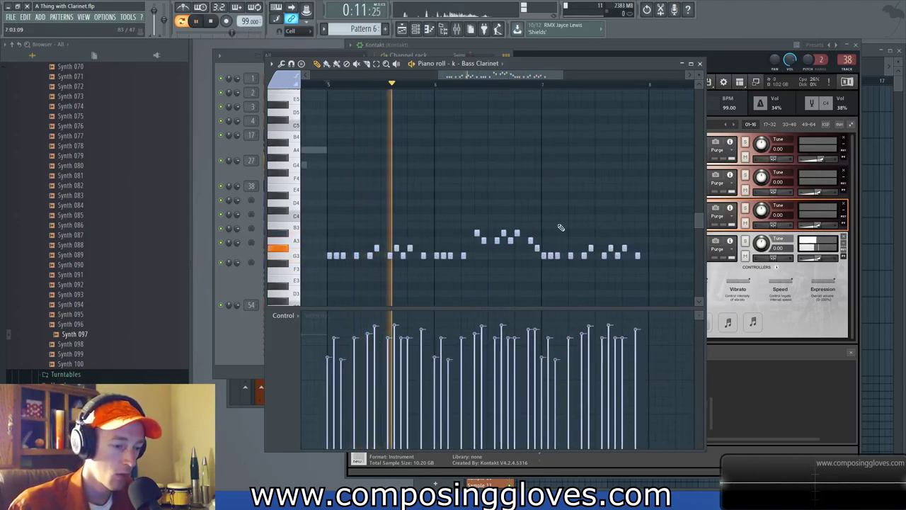
{"action": "scroll", "coordinate": [542, 243], "scroll_direction": "up", "scroll_amount": 3}
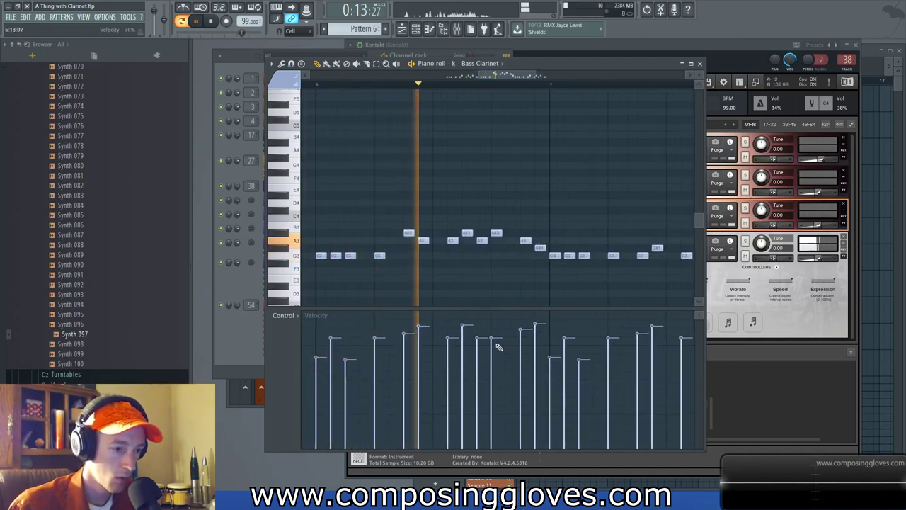
{"action": "scroll", "coordinate": [540, 227], "scroll_direction": "down", "scroll_amount": 3}
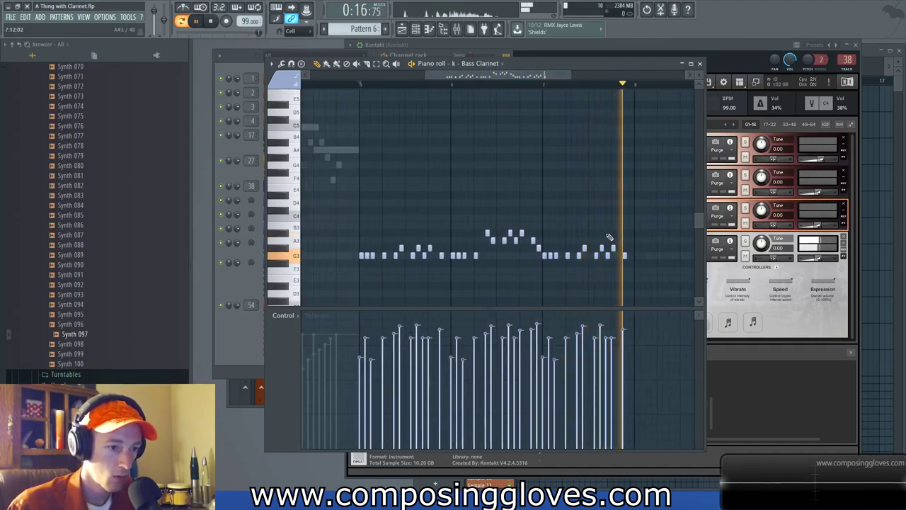
{"action": "key", "text": "space"}
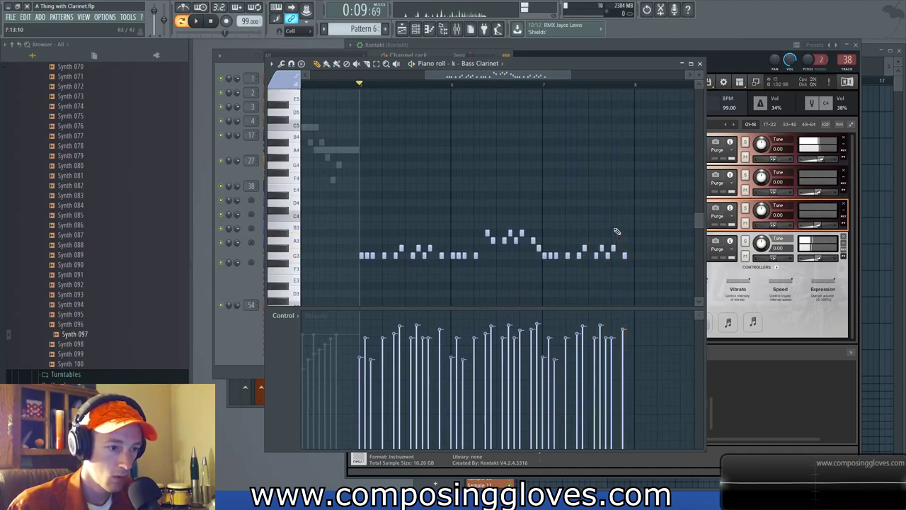
- Copy the opening four G3 notes to the start of bar 8 and finish the bar with G3, G3, D3, F3 and G#3
{"action": "left_click_drag", "start_coordinate": [365, 254], "coordinate": [640, 260]}
{"action": "key", "text": "space"}
{"action": "left_click_drag", "start_coordinate": [618, 222], "coordinate": [545, 223]}
{"action": "left_click", "coordinate": [564, 85]}
{"action": "key", "text": "space"}
{"action": "scroll", "coordinate": [564, 174], "scroll_direction": "up", "scroll_amount": 4}
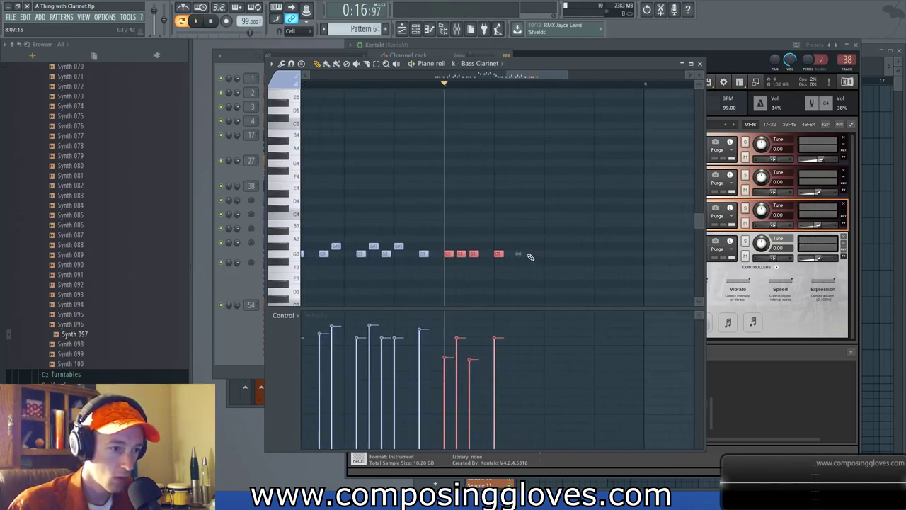
{"action": "left_click", "coordinate": [524, 253]}
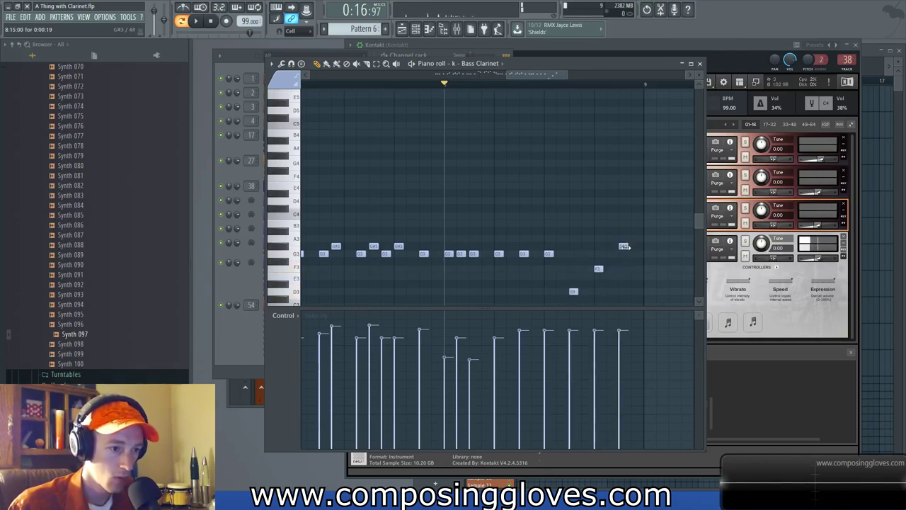
- Audition bar 8, add a G#3 between its last two G3 notes and delete the G3 just before the D3
{"action": "key", "text": "space"}
{"action": "scroll", "coordinate": [575, 276], "scroll_direction": "down", "scroll_amount": 2}
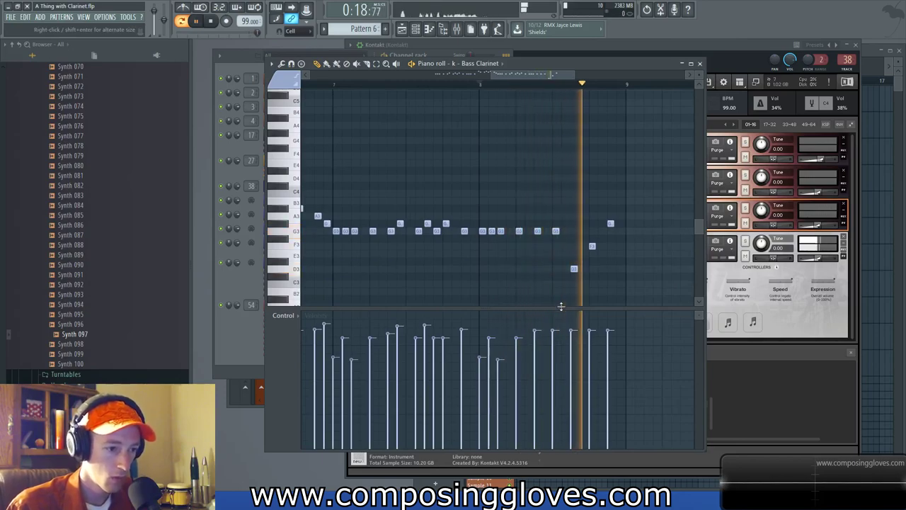
{"action": "scroll", "coordinate": [516, 229], "scroll_direction": "up", "scroll_amount": 2}
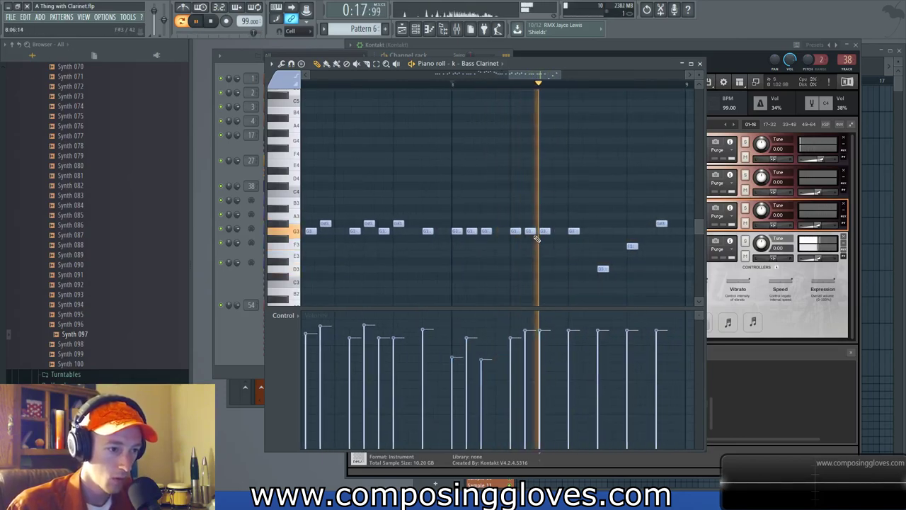
{"action": "key", "text": "space"}
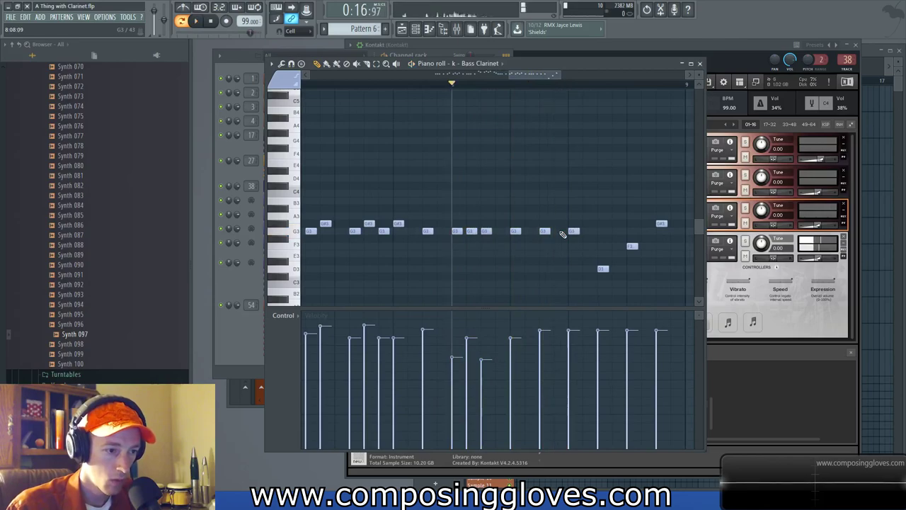
{"action": "key", "text": "space"}
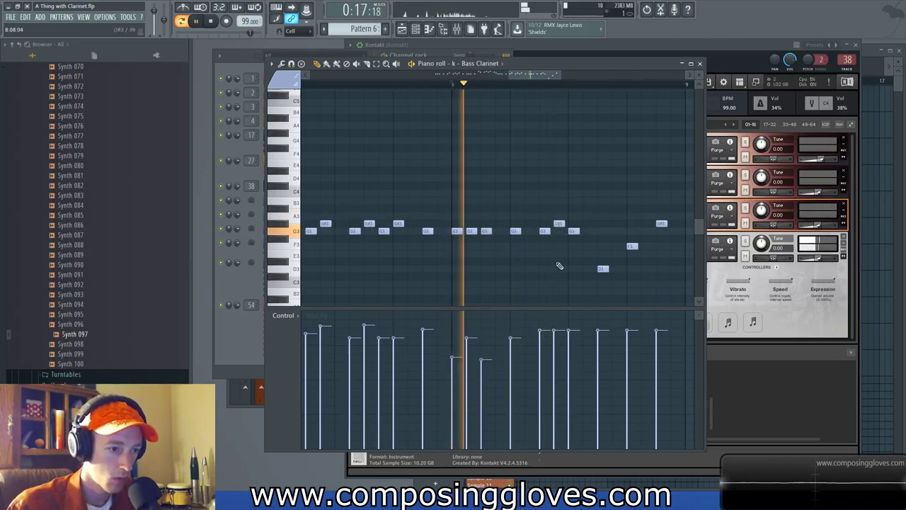
{"action": "right_click", "coordinate": [574, 232]}
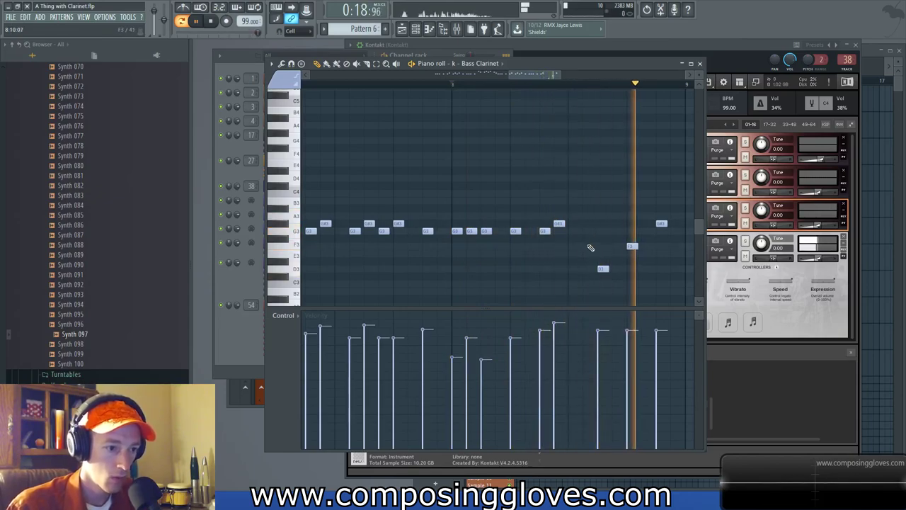
- Listen to the extended Bass Clarinet line from the start of bar 5
{"action": "scroll", "coordinate": [587, 228], "scroll_direction": "down", "scroll_amount": 3}
{"action": "left_click_drag", "start_coordinate": [496, 186], "coordinate": [604, 198]}
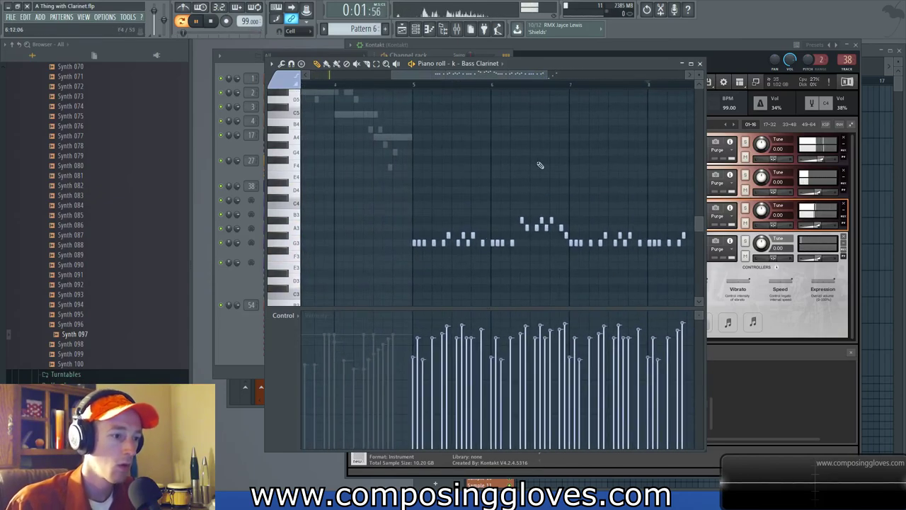
{"action": "left_click", "coordinate": [416, 86]}
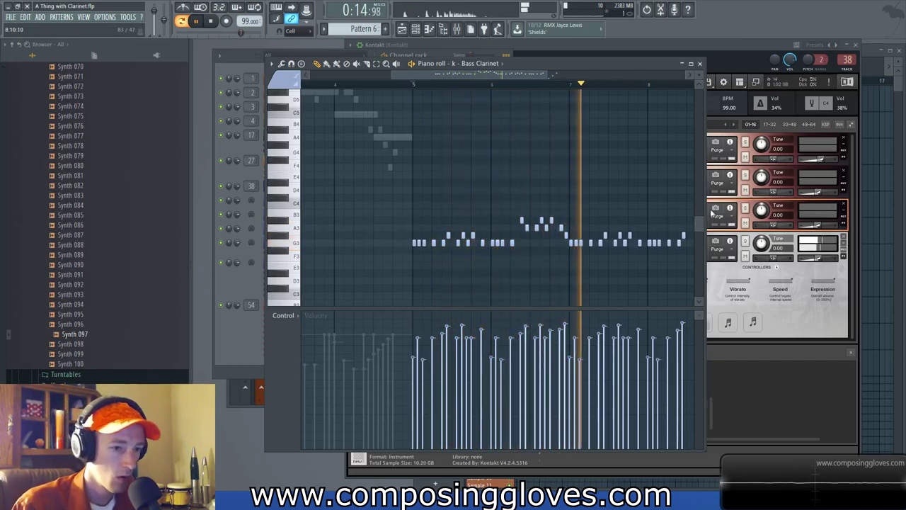
- Collapse the Bass Clarinet in Kontakt and load o - ContraBassoon.nki from the WoodWinds quick-load folder
{"action": "left_click", "coordinate": [821, 321]}
{"action": "left_click", "coordinate": [560, 240]}
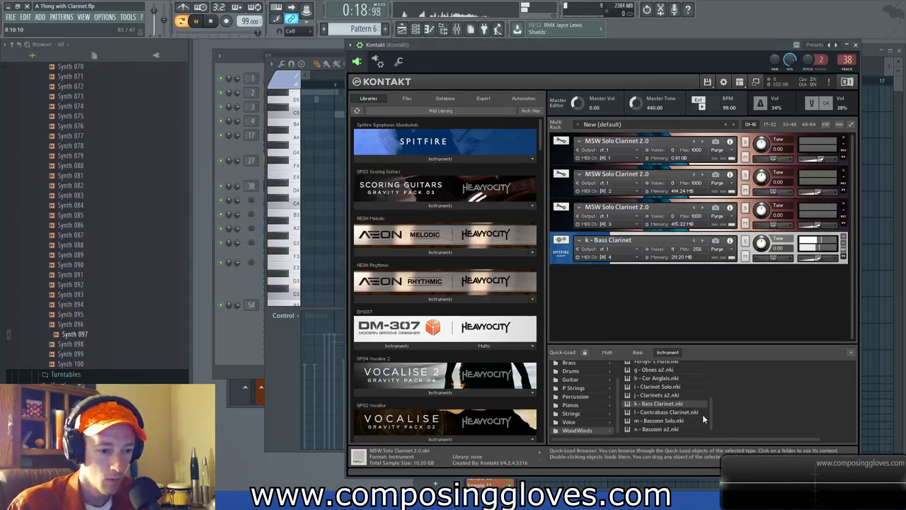
{"action": "scroll", "coordinate": [711, 416], "scroll_direction": "up", "scroll_amount": 3}
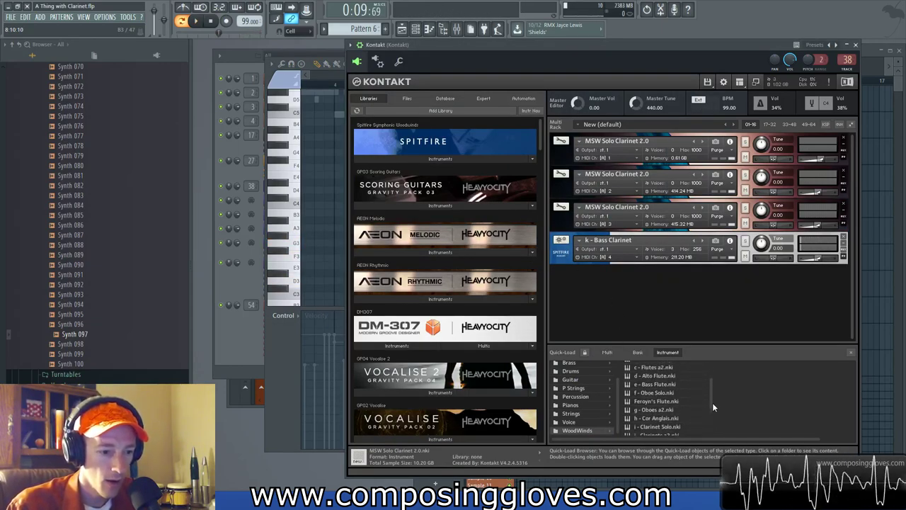
{"action": "scroll", "coordinate": [712, 398], "scroll_direction": "down", "scroll_amount": 4}
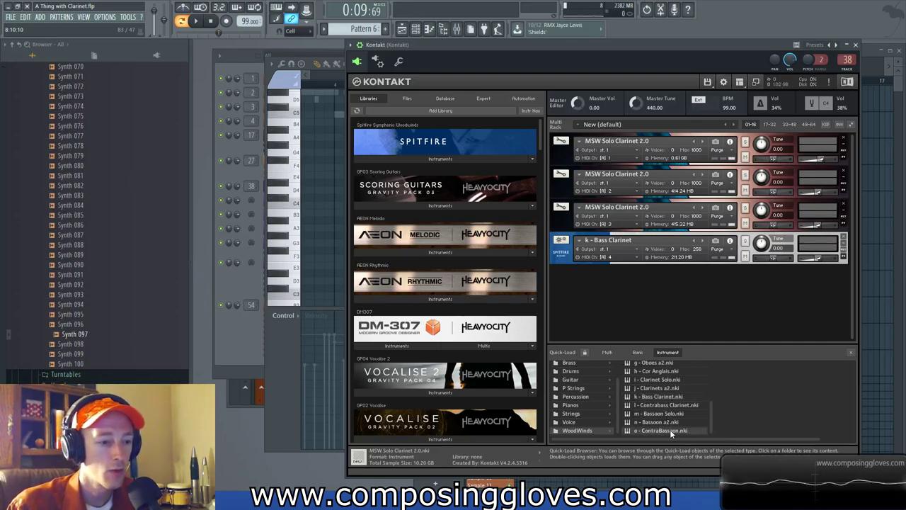
- Assign the Symphonic Woodwinds preset o - ContraBassoon to the Kontakt 1 #5 channel and close its settings window
{"action": "left_click", "coordinate": [216, 327]}
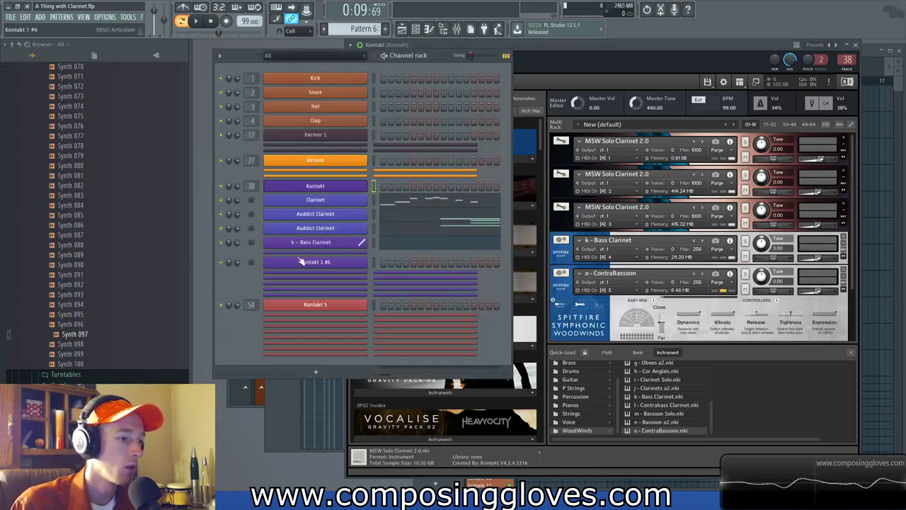
{"action": "left_click", "coordinate": [359, 259]}
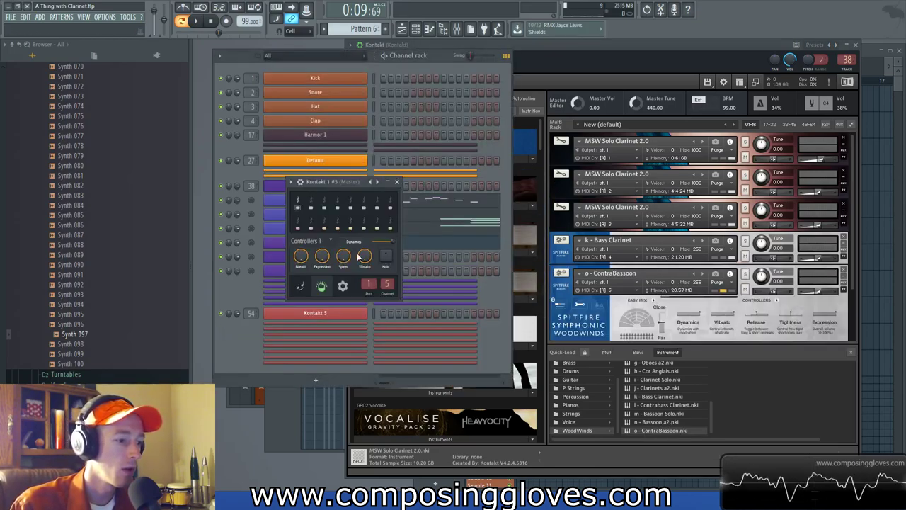
{"action": "right_click", "coordinate": [372, 183]}
{"action": "mouse_move", "coordinate": [443, 248]}
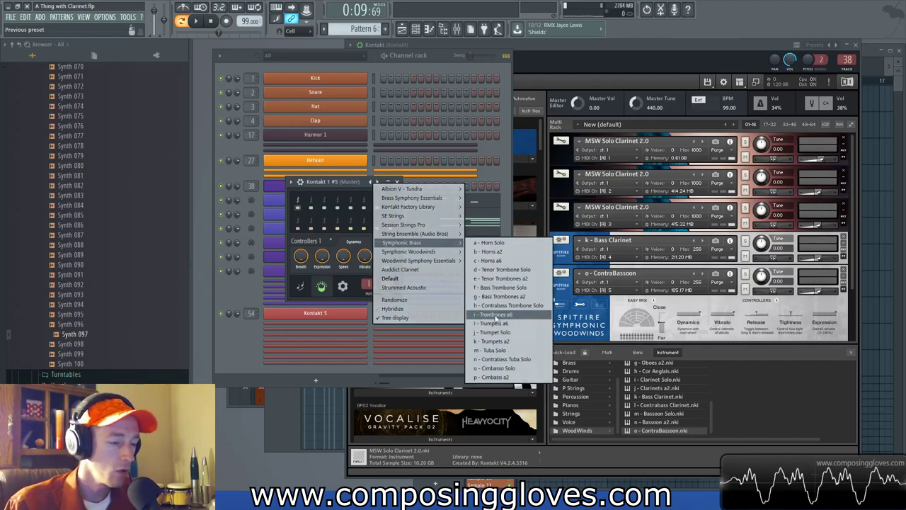
{"action": "mouse_move", "coordinate": [430, 263]}
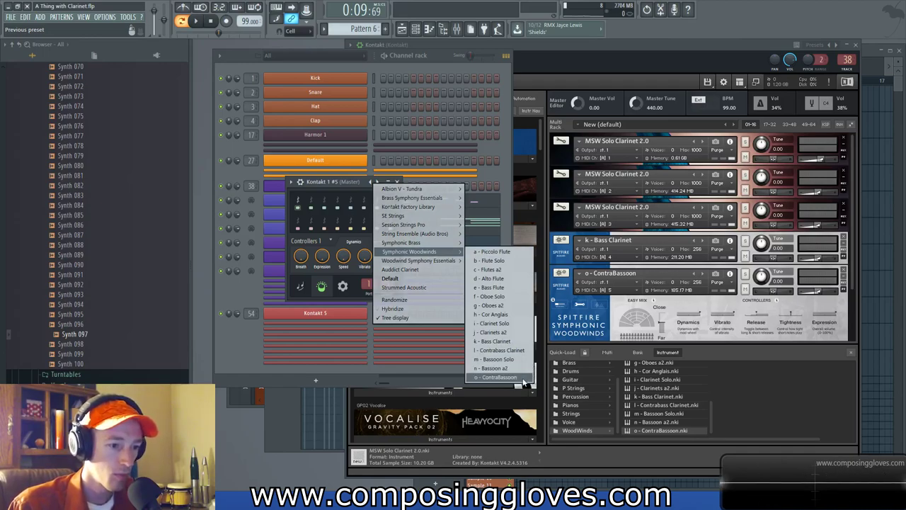
{"action": "left_click", "coordinate": [498, 378]}
{"action": "left_click", "coordinate": [399, 183]}
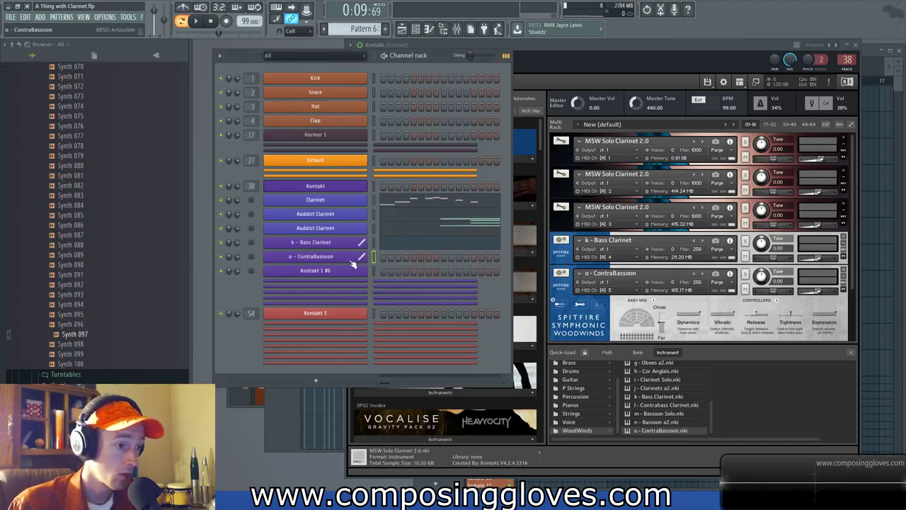
- Copy the notes of the k - Bass Clarinet channel and paste them into the o - ContraBassoon channel
{"action": "right_click", "coordinate": [365, 243]}
{"action": "left_click", "coordinate": [478, 254]}
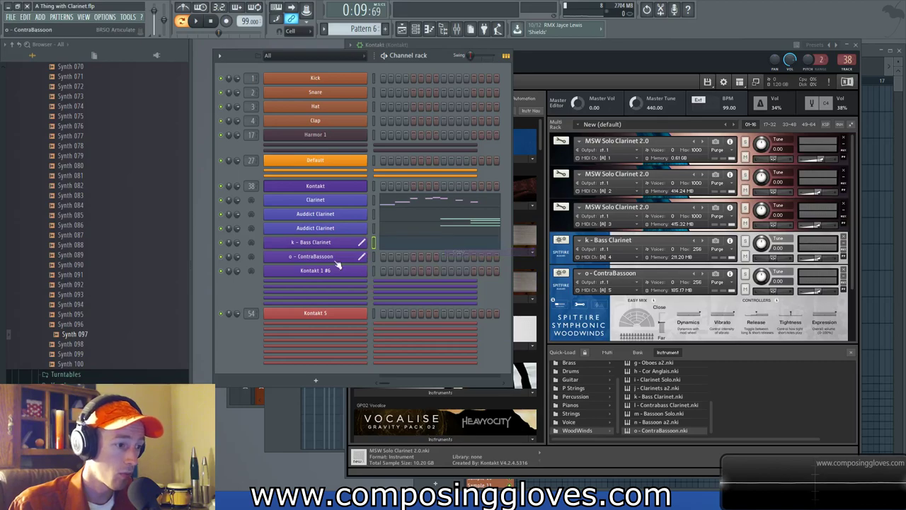
{"action": "right_click", "coordinate": [364, 254]}
{"action": "left_click", "coordinate": [483, 277]}
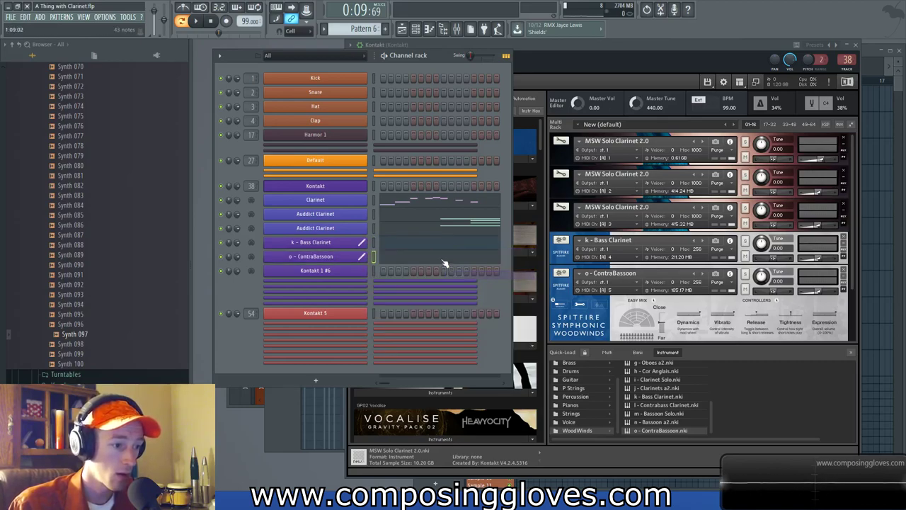
- Open the ContraBassoon part in the piano roll and change all its notes to the purple colour group
{"action": "left_click", "coordinate": [446, 259]}
{"action": "key", "text": "ctrl+a"}
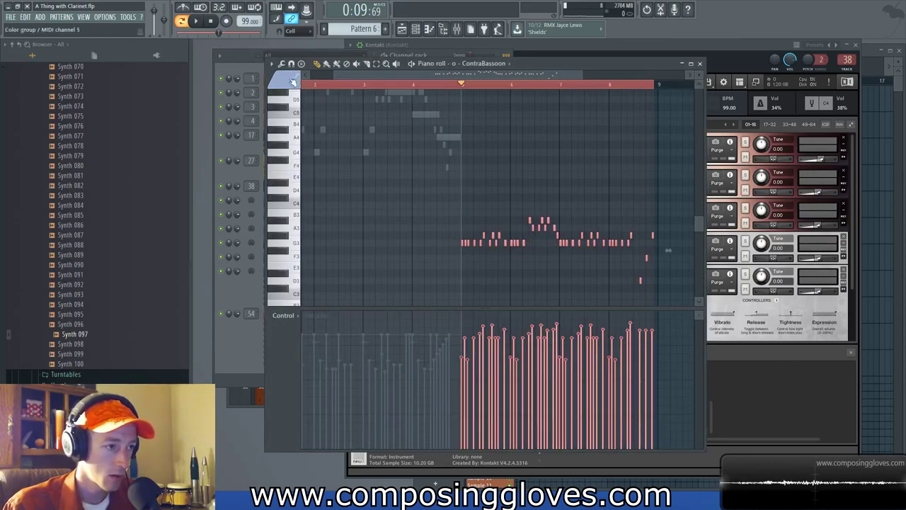
{"action": "left_click", "coordinate": [276, 83]}
{"action": "left_click", "coordinate": [317, 119]}
{"action": "left_click", "coordinate": [376, 148]}
- Transpose all ContraBassoon notes down one octave while the pattern plays
{"action": "key", "text": "space"}
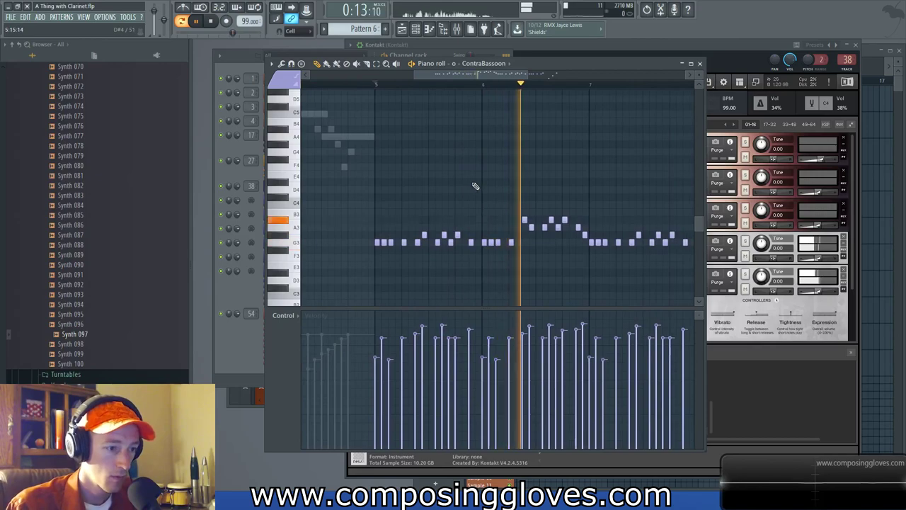
{"action": "key", "text": "ctrl+a"}
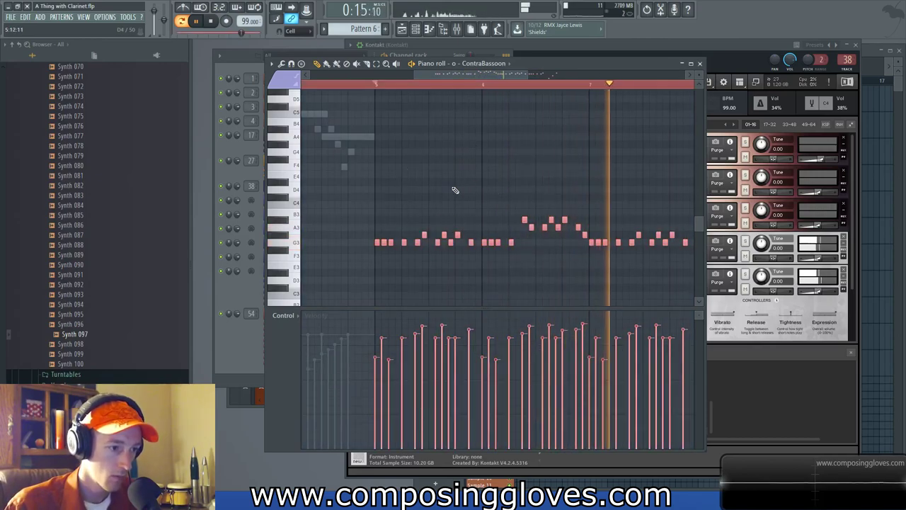
{"action": "key", "text": "ctrl+Down"}
{"action": "left_click_drag", "start_coordinate": [456, 190], "coordinate": [409, 107]}
{"action": "key", "text": "ctrl+d"}
{"action": "scroll", "coordinate": [465, 194], "scroll_direction": "down", "scroll_amount": 2}
{"action": "left_click_drag", "start_coordinate": [535, 194], "coordinate": [496, 170]}
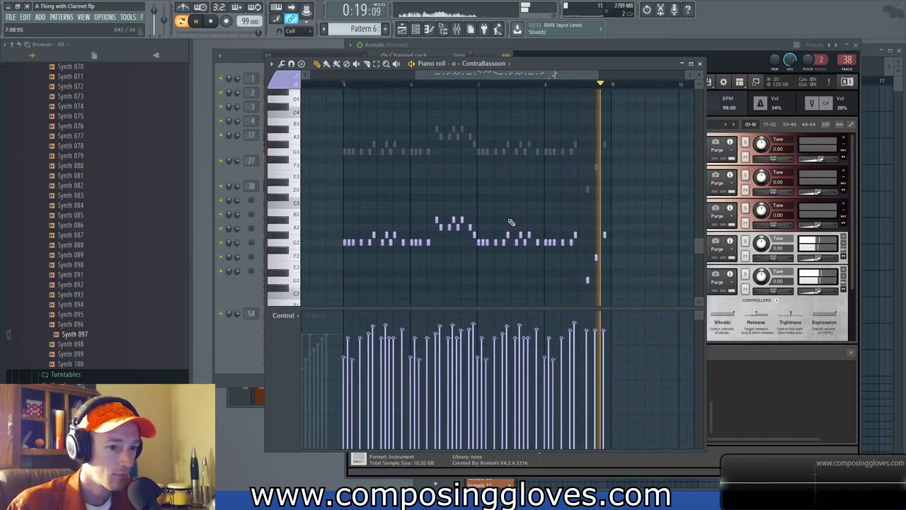
- Show the ContraBassoon's detailed mic mix controls in Kontakt, adjust its volume and pan it about 29 L
{"action": "left_click_drag", "start_coordinate": [852, 289], "coordinate": [852, 327]}
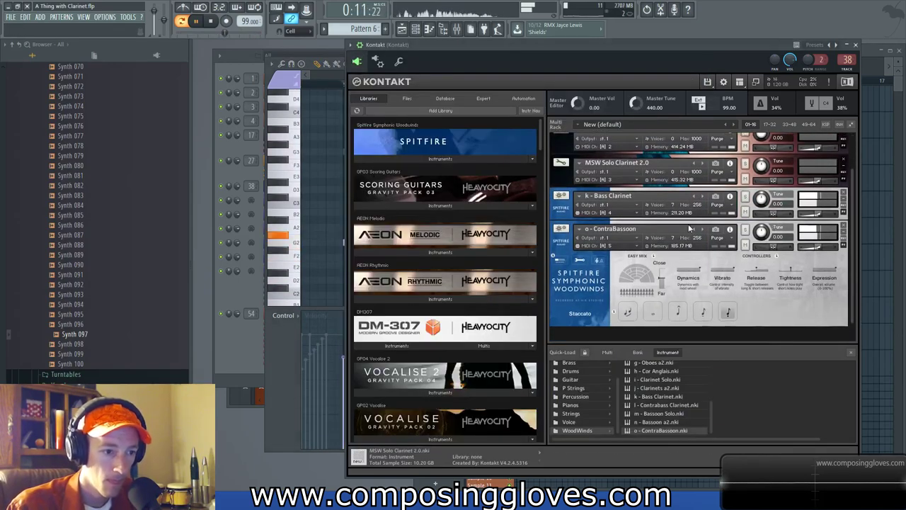
{"action": "left_click", "coordinate": [561, 243]}
{"action": "left_click", "coordinate": [561, 288]}
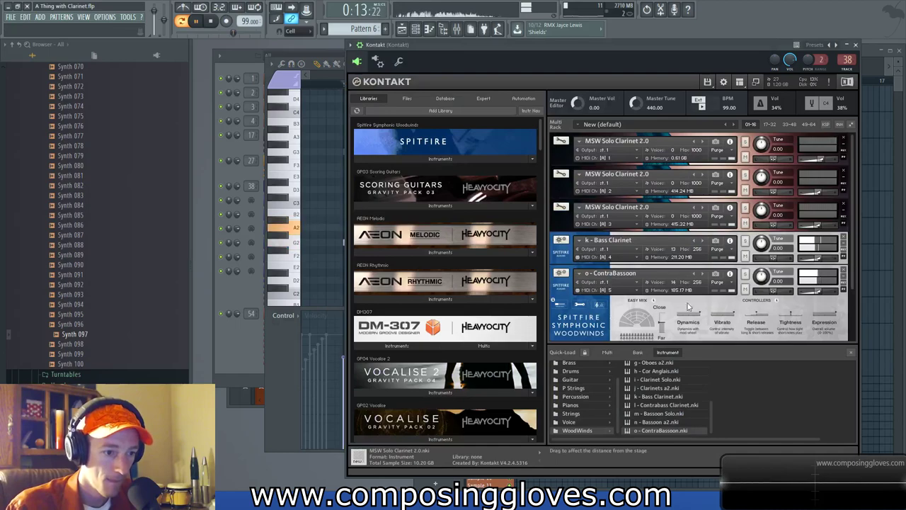
{"action": "left_click_drag", "start_coordinate": [853, 287], "coordinate": [855, 330]}
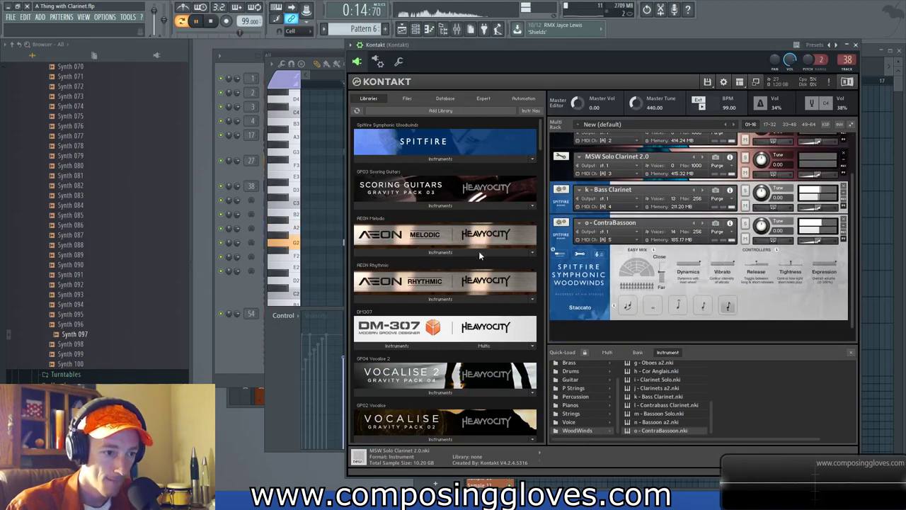
{"action": "left_click", "coordinate": [581, 256]}
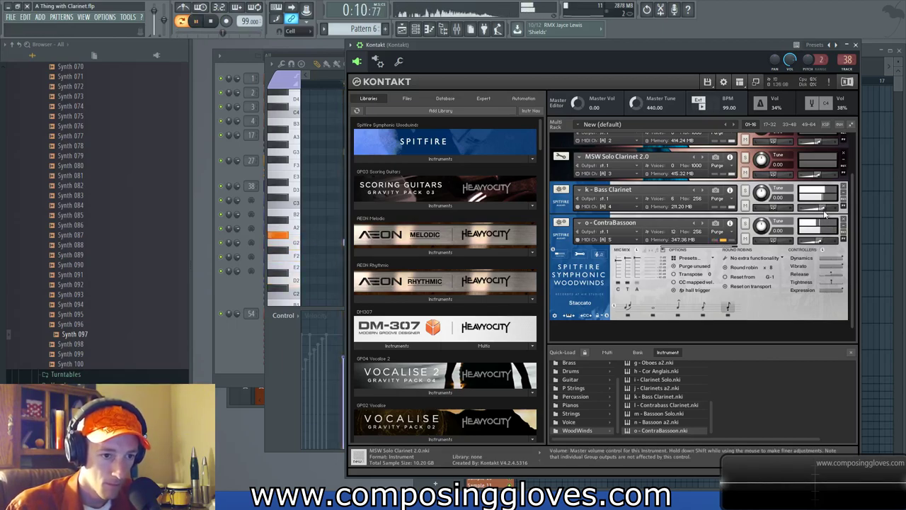
{"action": "left_click_drag", "start_coordinate": [819, 243], "coordinate": [818, 244]}
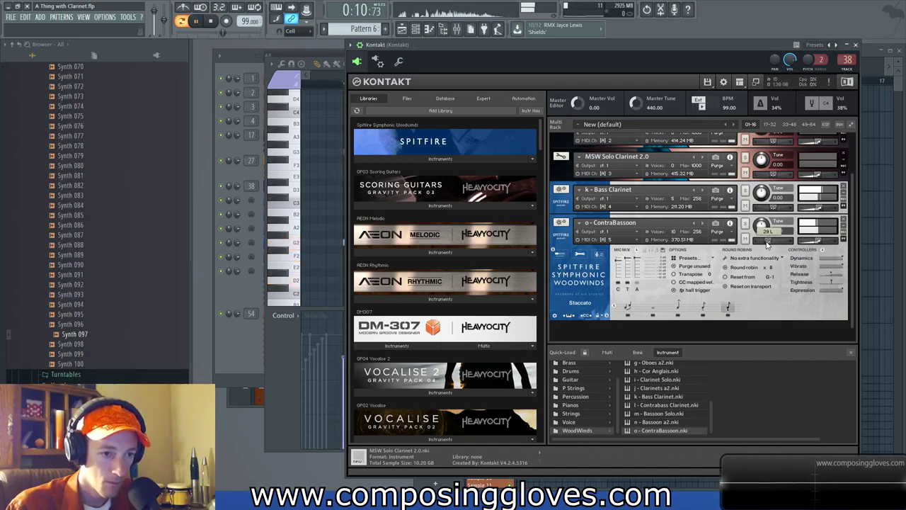
- Collapse the ContraBassoon in the Kontakt rack and bring the channel rack to the front
{"action": "left_click", "coordinate": [235, 351]}
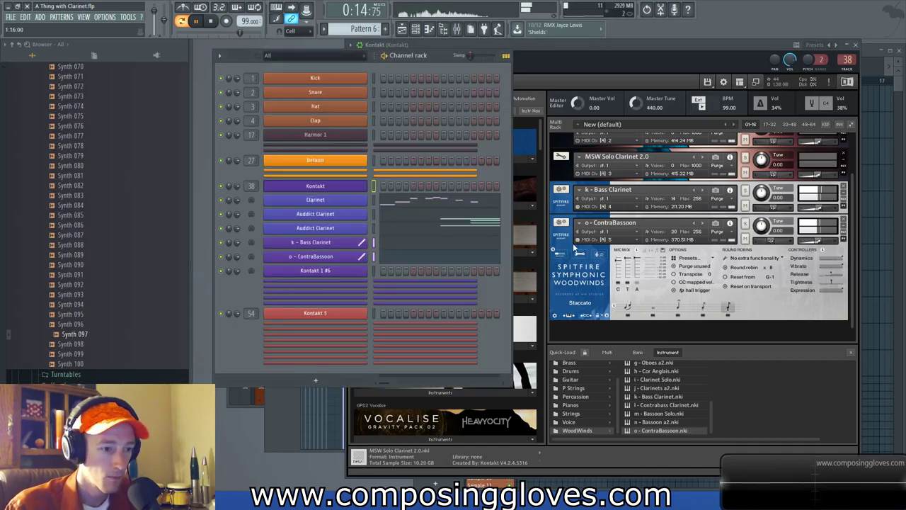
{"action": "left_click", "coordinate": [562, 239]}
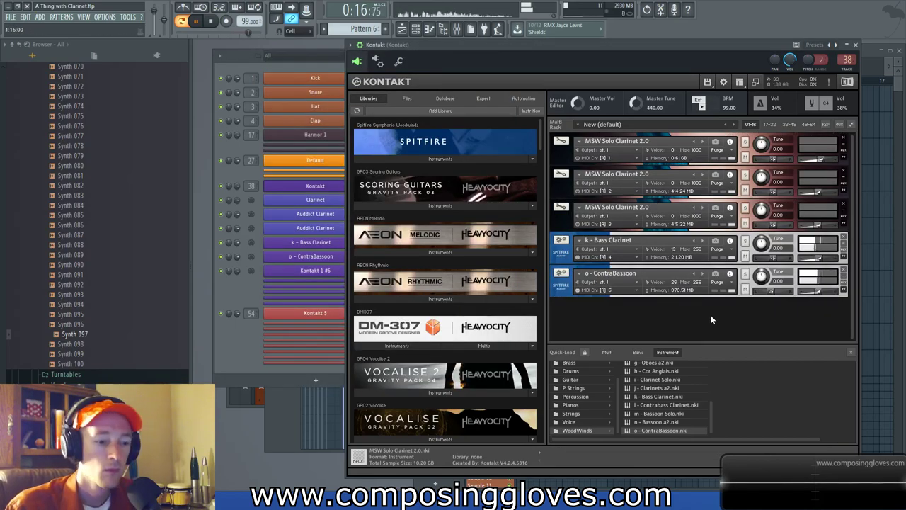
{"action": "left_click", "coordinate": [231, 283]}
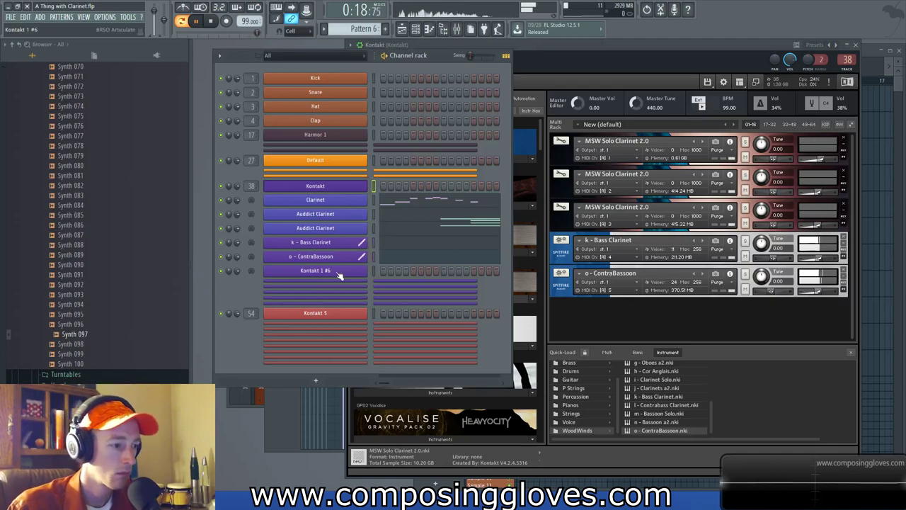
- Open the first Auddict Clarinet part in the piano roll and add a one-bar G5 note at the start of bar 5
{"action": "middle_click", "coordinate": [338, 272]}
{"action": "left_click", "coordinate": [251, 278]}
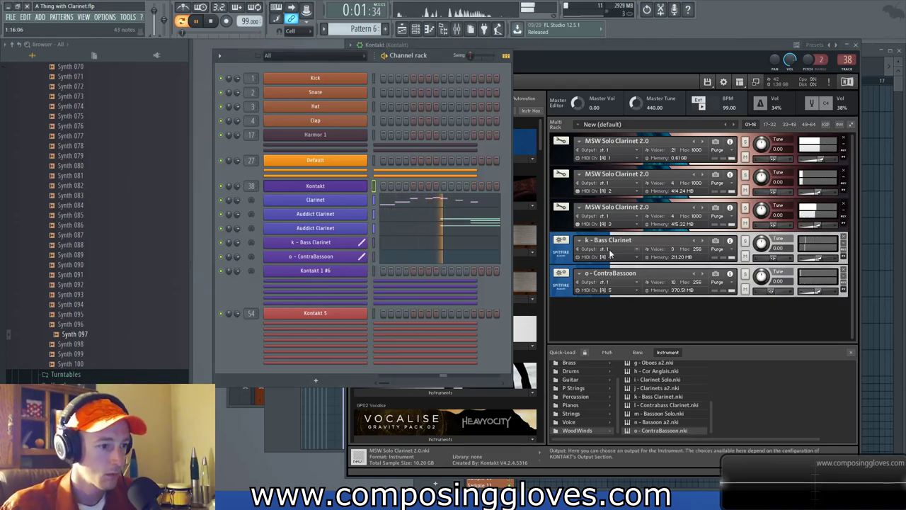
{"action": "left_click", "coordinate": [474, 222]}
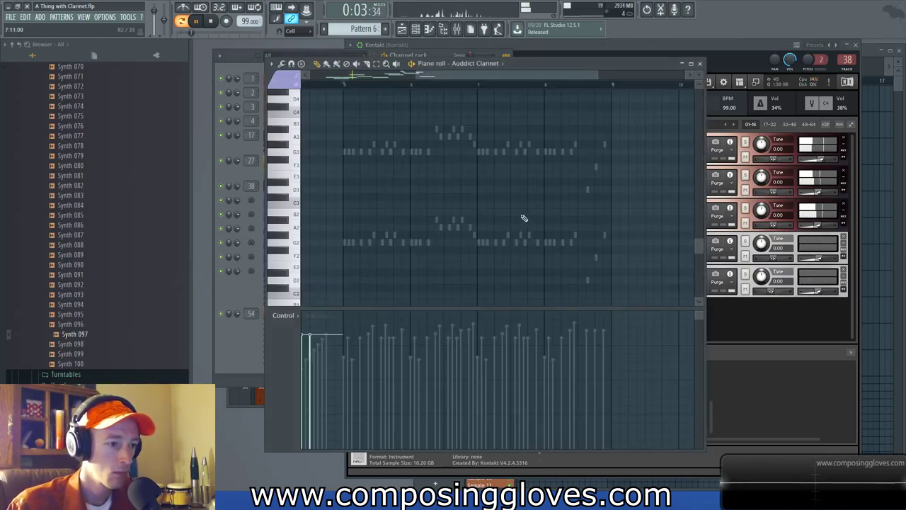
{"action": "scroll", "coordinate": [531, 220], "scroll_direction": "down", "scroll_amount": 3}
{"action": "scroll", "coordinate": [429, 198], "scroll_direction": "up", "scroll_amount": 6}
{"action": "scroll", "coordinate": [419, 196], "scroll_direction": "up", "scroll_amount": 2}
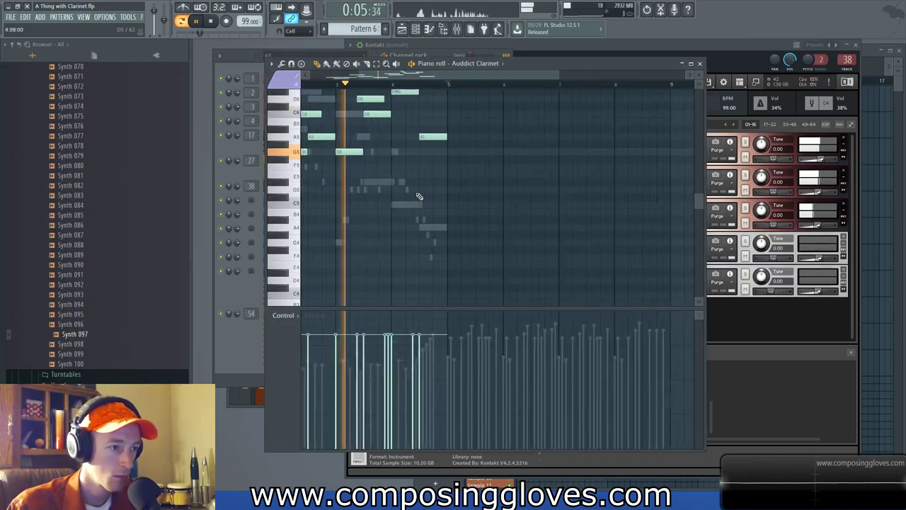
{"action": "scroll", "coordinate": [419, 195], "scroll_direction": "up", "scroll_amount": 3}
{"action": "scroll", "coordinate": [414, 233], "scroll_direction": "up", "scroll_amount": 2}
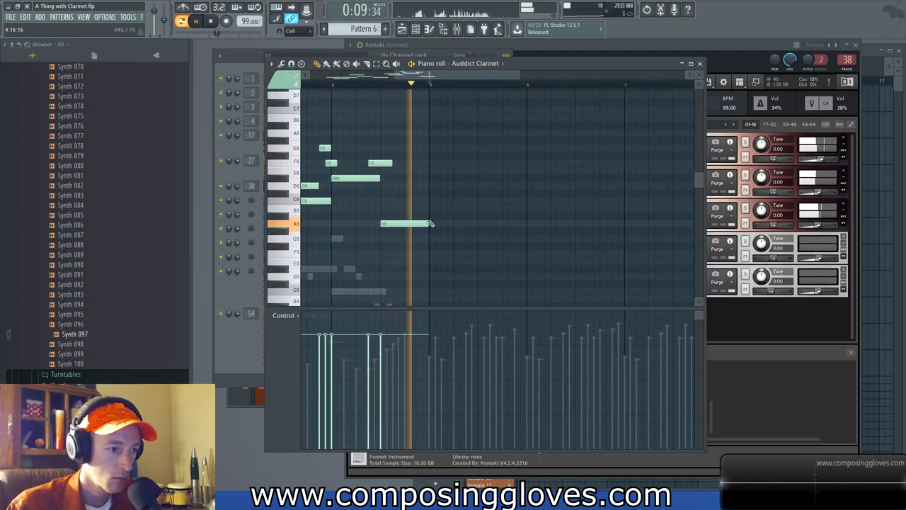
{"action": "left_click", "coordinate": [435, 240]}
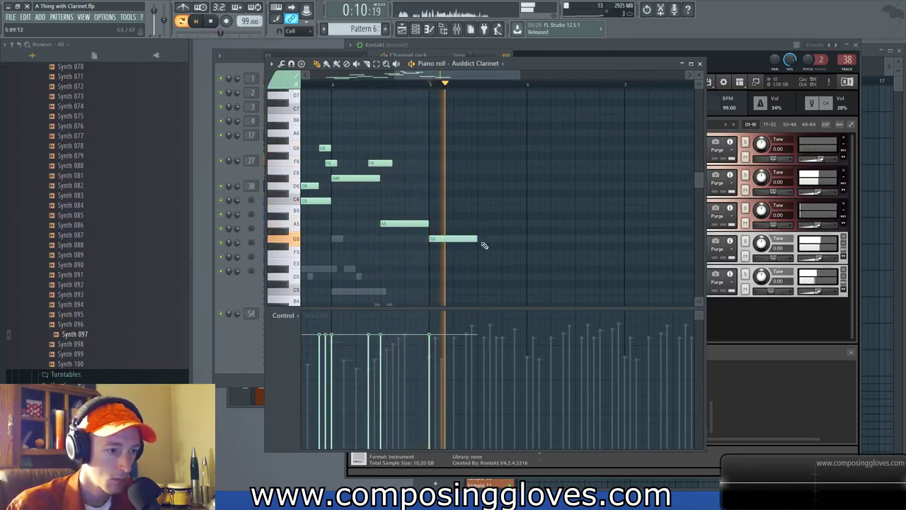
{"action": "left_click_drag", "start_coordinate": [477, 239], "coordinate": [526, 239]}
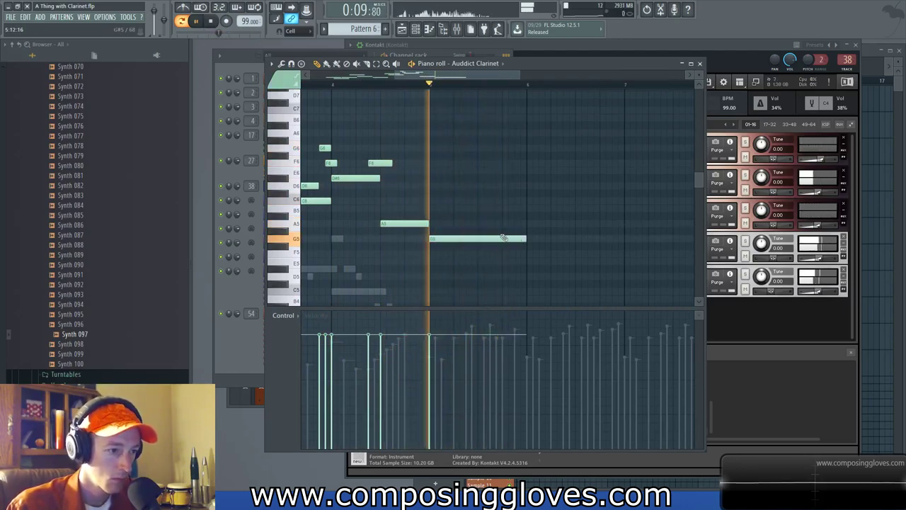
- Add a one-bar D#6 note from the middle of bar 5 and a one-bar D6 note at bar 6
{"action": "scroll", "coordinate": [495, 233], "scroll_direction": "up", "scroll_amount": 3}
{"action": "left_click", "coordinate": [474, 178]}
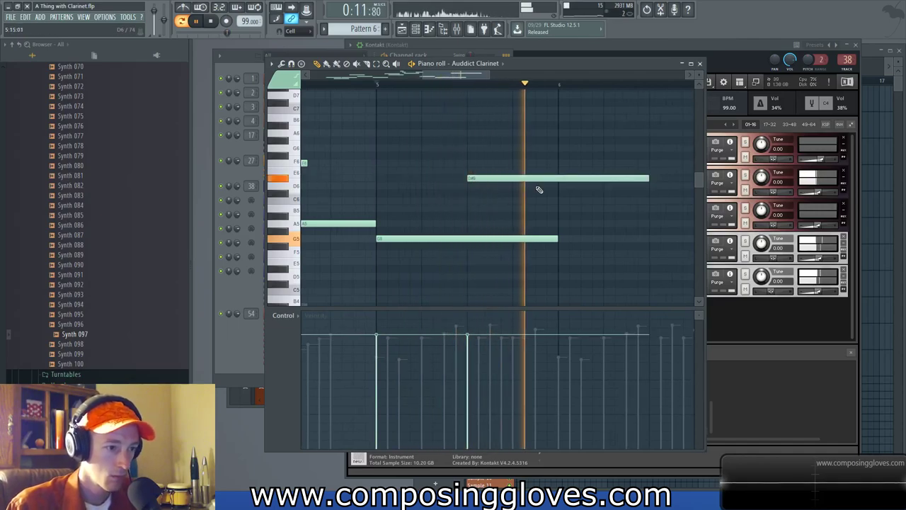
{"action": "left_click", "coordinate": [559, 185]}
{"action": "scroll", "coordinate": [537, 156], "scroll_direction": "down", "scroll_amount": 3}
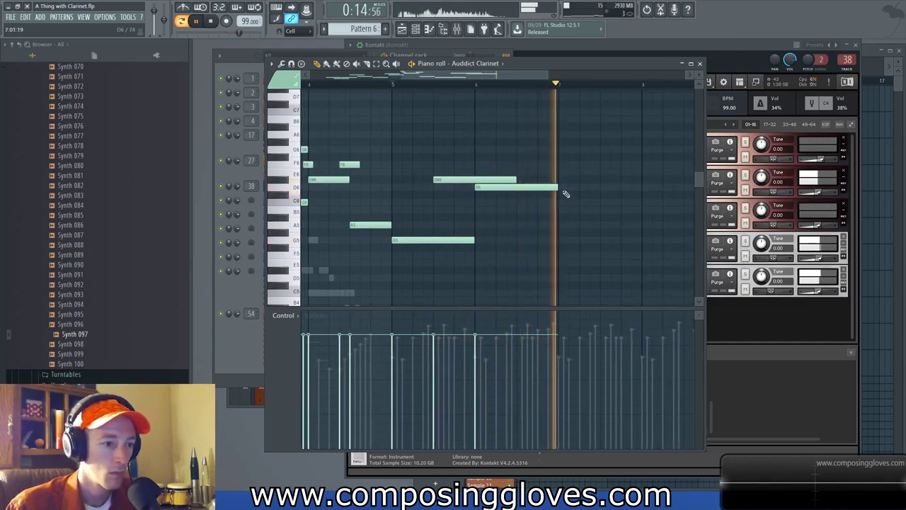
- Continue the clarinet line with a one-bar G5 at bar 7, overlapping D#6 and F6 notes within that bar, and D6 at bar 8
{"action": "key", "text": "space"}
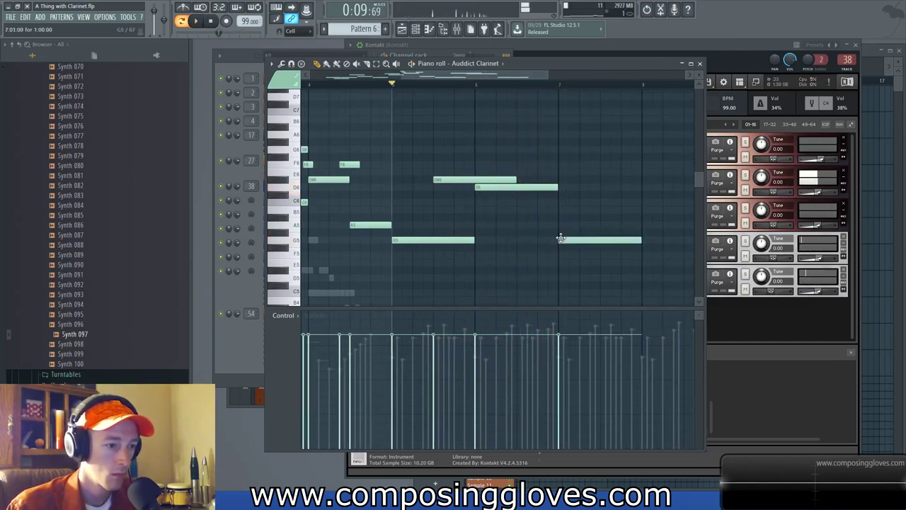
{"action": "left_click_drag", "start_coordinate": [614, 163], "coordinate": [593, 201]}
{"action": "key", "text": "space"}
{"action": "scroll", "coordinate": [468, 263], "scroll_direction": "down", "scroll_amount": 3}
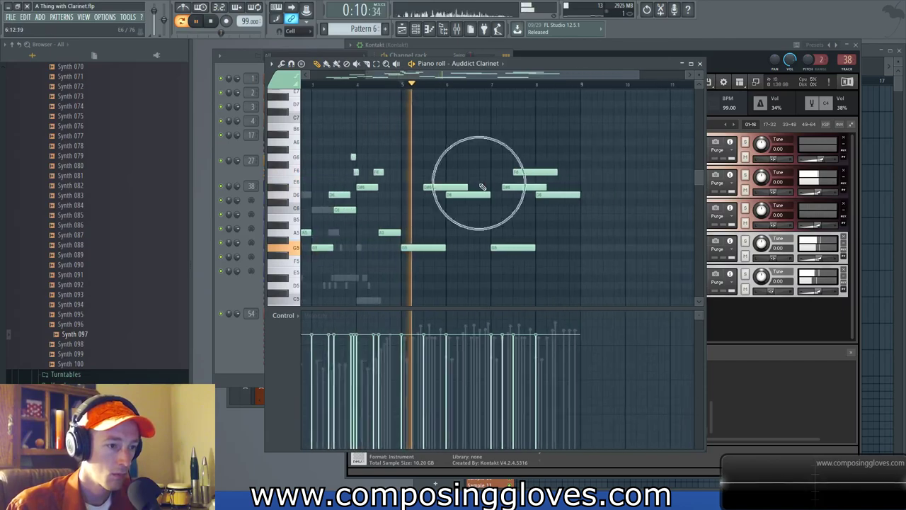
- Shift the D#6 and F6 notes in bar 7 of the Auddict Clarinet part one beat to the right
{"action": "left_click", "coordinate": [236, 288]}
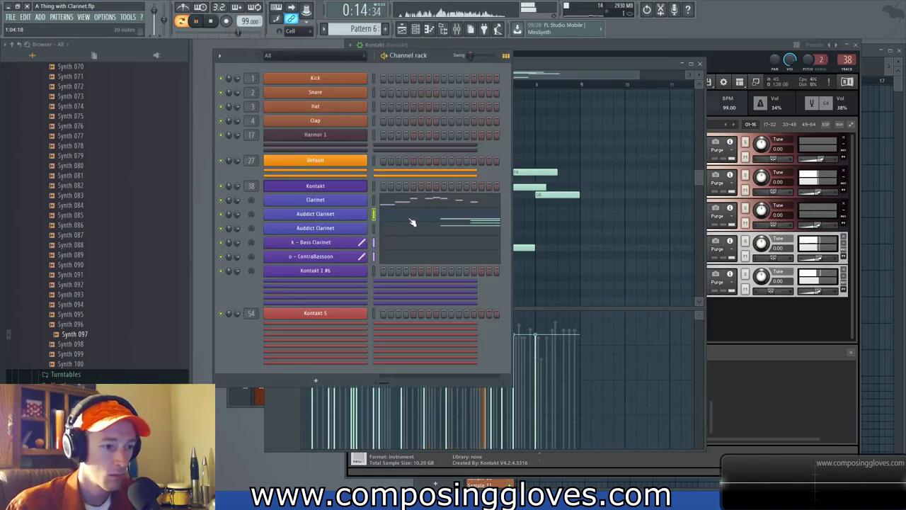
{"action": "key", "text": "space"}
{"action": "left_click", "coordinate": [556, 67]}
{"action": "scroll", "coordinate": [517, 170], "scroll_direction": "up", "scroll_amount": 3}
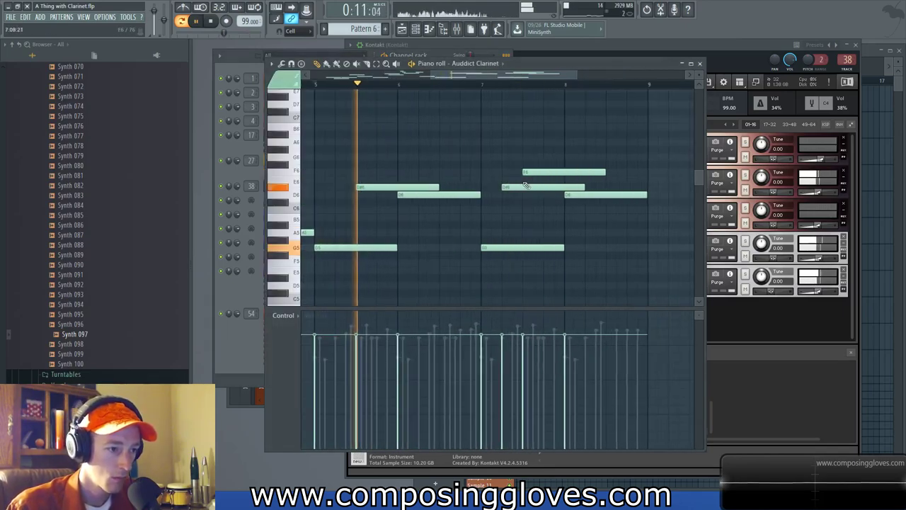
{"action": "left_click_drag", "start_coordinate": [545, 173], "coordinate": [565, 173]}
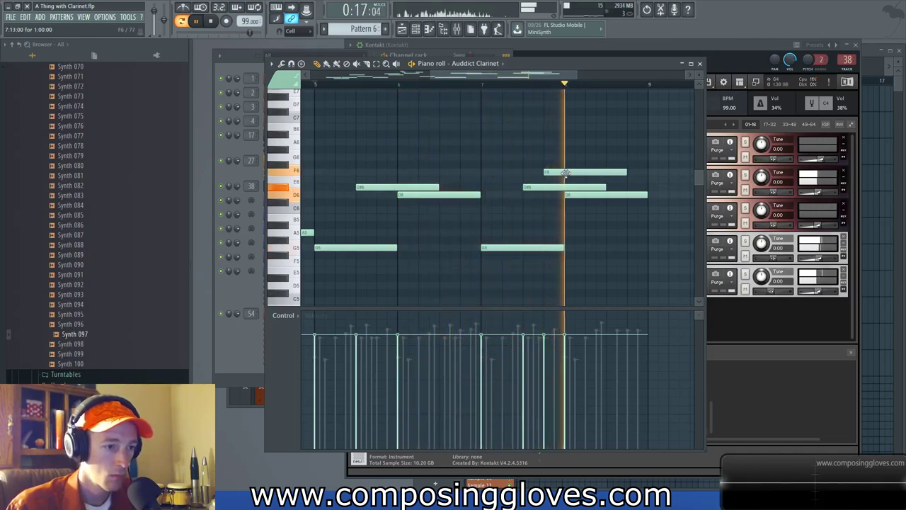
- Move the F6 note back to the middle of bar 7 and delete the D#6 note beneath it
{"action": "key", "text": "space"}
{"action": "left_click_drag", "start_coordinate": [565, 173], "coordinate": [539, 178]}
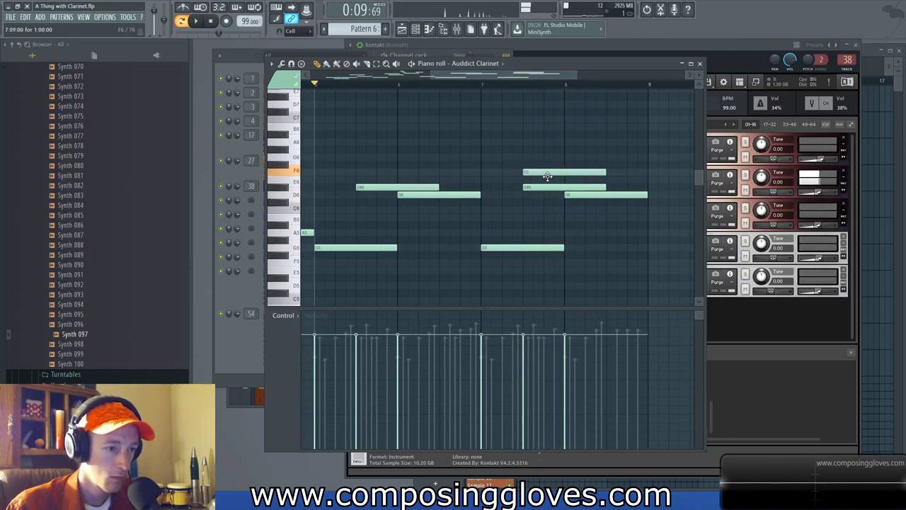
{"action": "key", "text": "space"}
{"action": "right_click", "coordinate": [527, 187]}
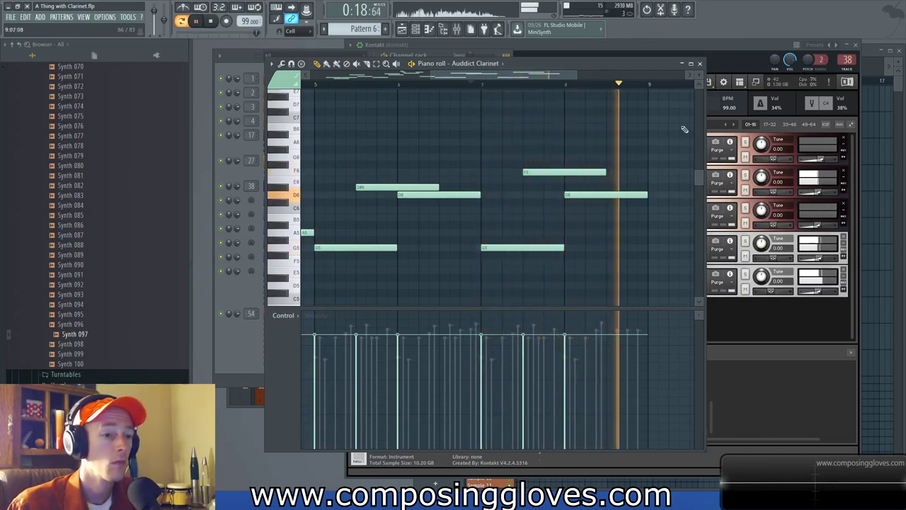
- Stop playback and load Snare Drum ens.nki from the Drums quick-load folder into the Kontakt rack
{"action": "left_click", "coordinate": [753, 314]}
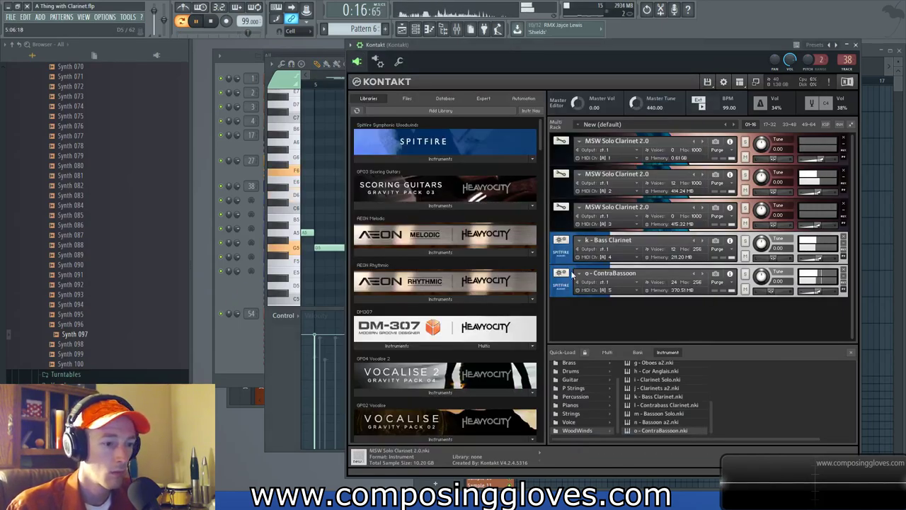
{"action": "left_click", "coordinate": [571, 373]}
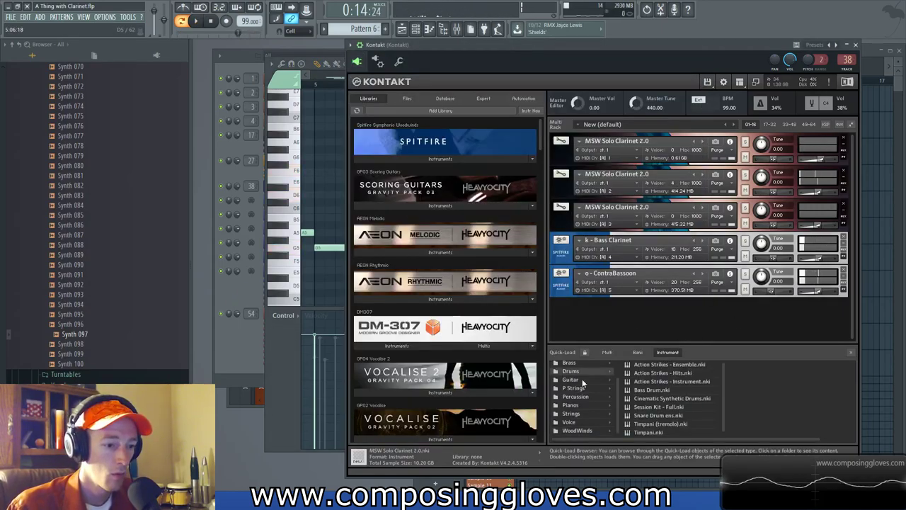
{"action": "double_click", "coordinate": [651, 416]}
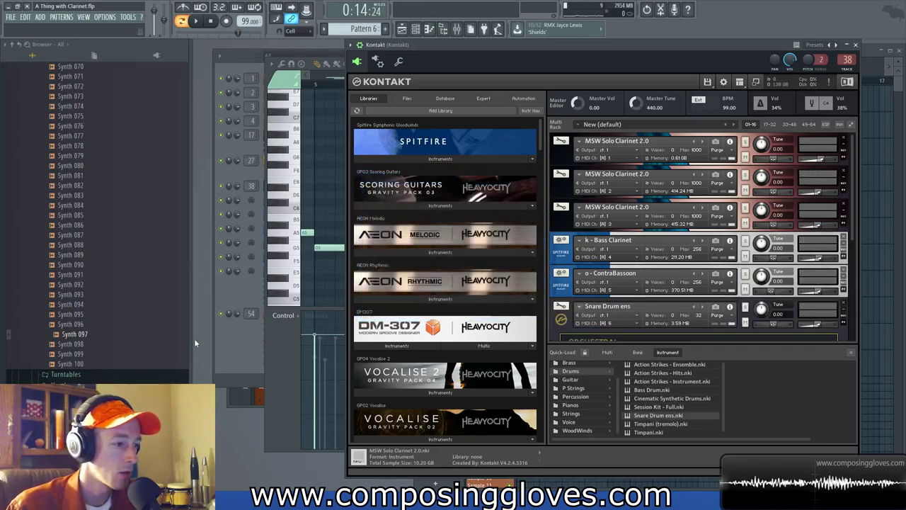
- Rename the Kontakt 1 #6 channel as Snare Drum
{"action": "left_click", "coordinate": [221, 295]}
{"action": "left_click", "coordinate": [337, 272]}
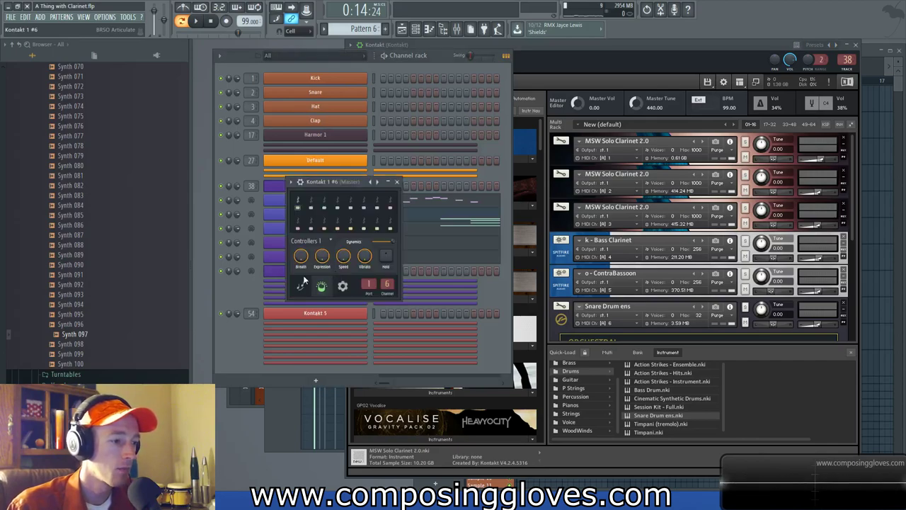
{"action": "key", "text": "F2"}
{"action": "type", "text": "Snare Drum"}
{"action": "key", "text": "Return"}
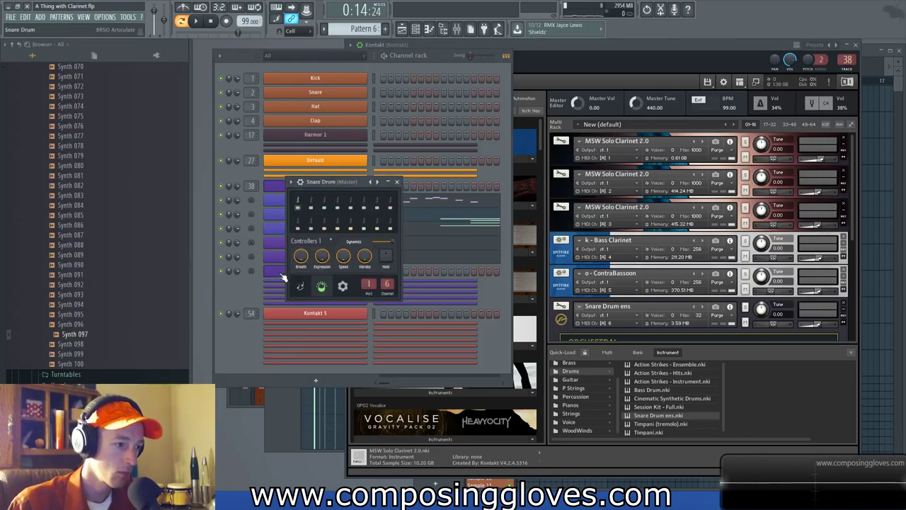
- Collapse the snare instrument, load Bass Drum.nki into the Kontakt rack and collapse it as well
{"action": "left_click", "coordinate": [566, 322]}
{"action": "double_click", "coordinate": [646, 390]}
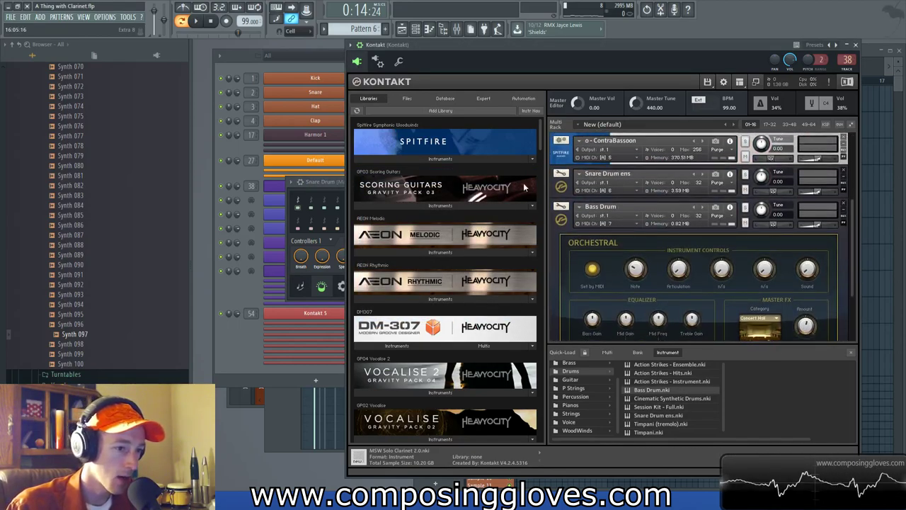
{"action": "left_click", "coordinate": [559, 220]}
- Reveal the Kontakt 1 #7 channel in the channel rack and rename it as Kick
{"action": "left_click", "coordinate": [269, 312]}
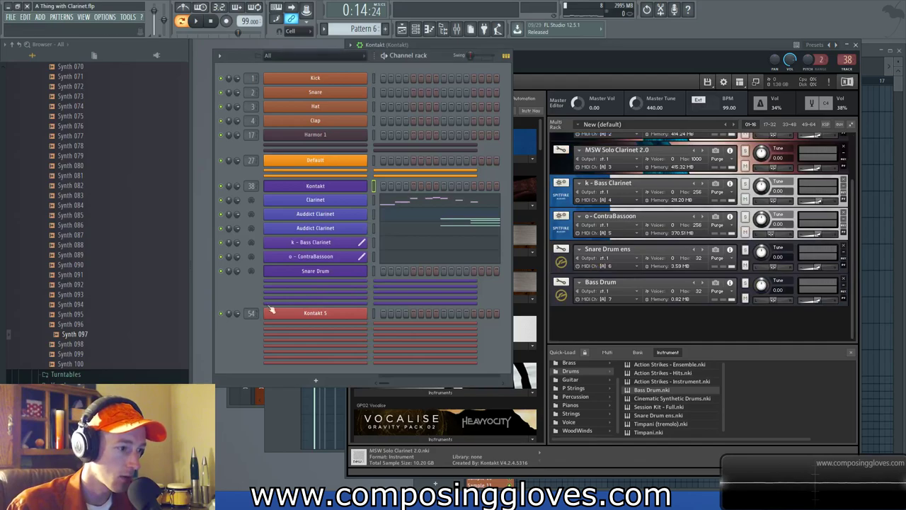
{"action": "left_click", "coordinate": [318, 285]}
{"action": "key", "text": "F2"}
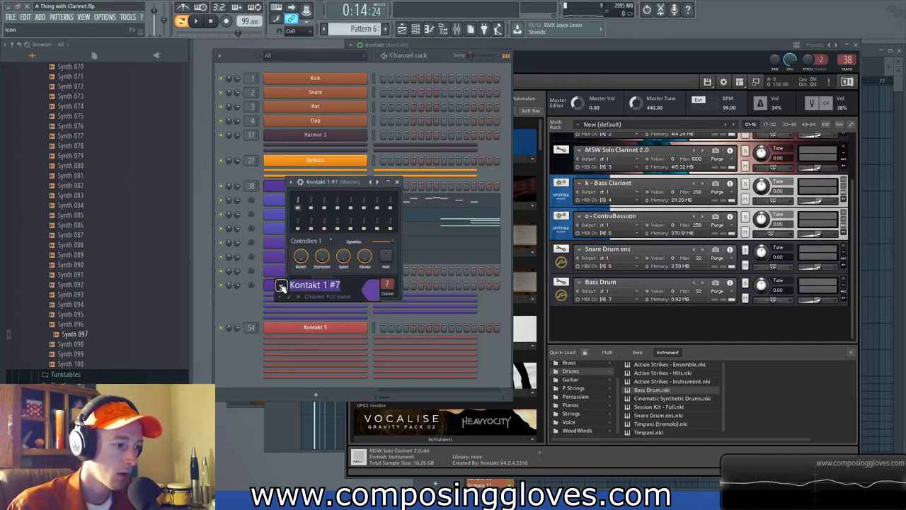
{"action": "type", "text": "Kick"}
{"action": "key", "text": "Return"}
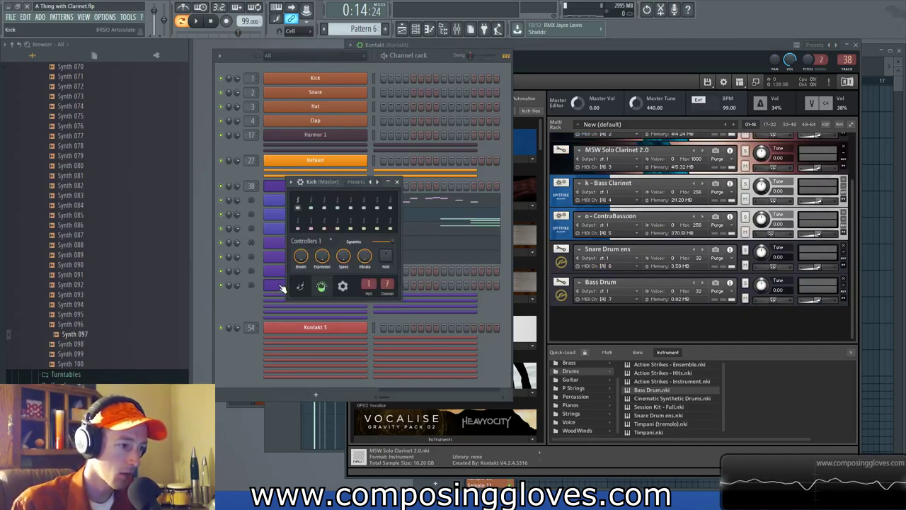
{"action": "left_click", "coordinate": [280, 286]}
- Open the Kick channel in the piano roll and play the pattern from bar 2
{"action": "right_click", "coordinate": [350, 271]}
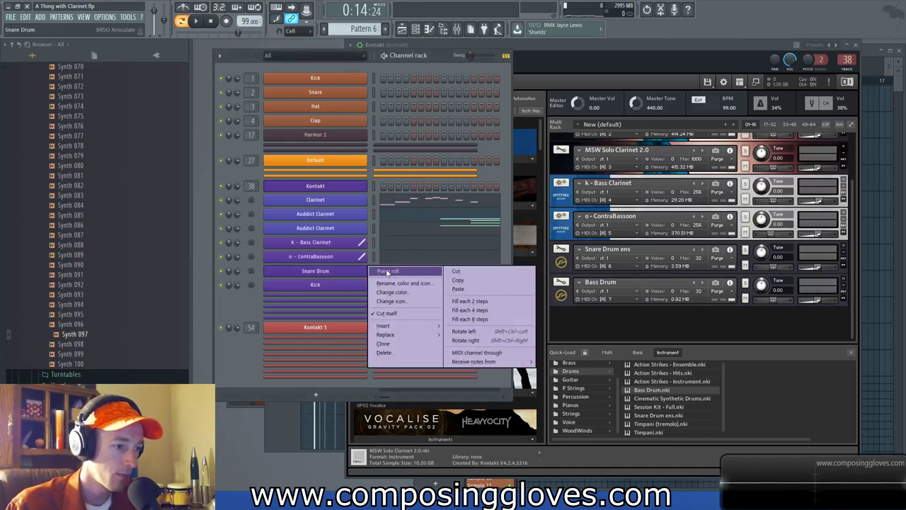
{"action": "right_click", "coordinate": [342, 284]}
{"action": "left_click", "coordinate": [383, 288]}
{"action": "left_click_drag", "start_coordinate": [559, 217], "coordinate": [814, 227]}
{"action": "scroll", "coordinate": [411, 95], "scroll_direction": "down", "scroll_amount": 2}
{"action": "left_click", "coordinate": [358, 85]}
{"action": "key", "text": "space"}
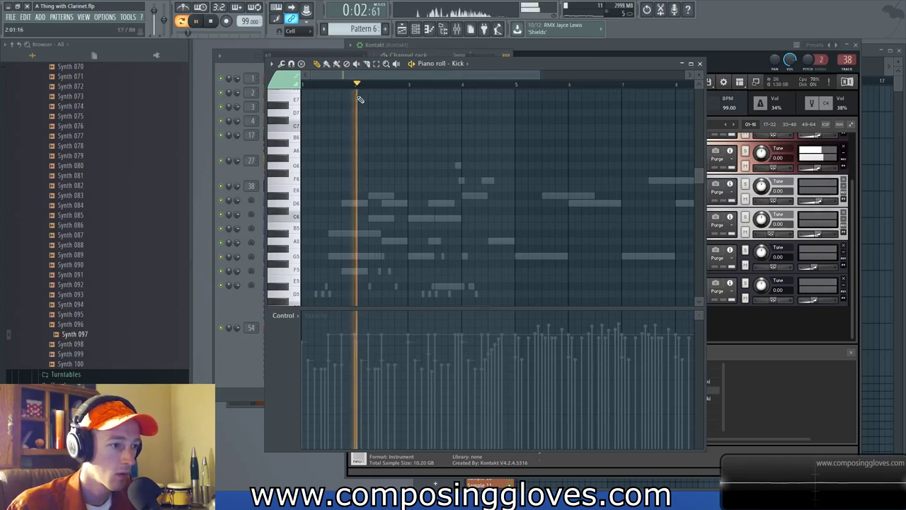
- Play the pattern from bar 4 and place a short C5 kick note at the start of bar 5
{"action": "scroll", "coordinate": [490, 212], "scroll_direction": "up", "scroll_amount": 2}
{"action": "left_click_drag", "start_coordinate": [491, 212], "coordinate": [443, 178]}
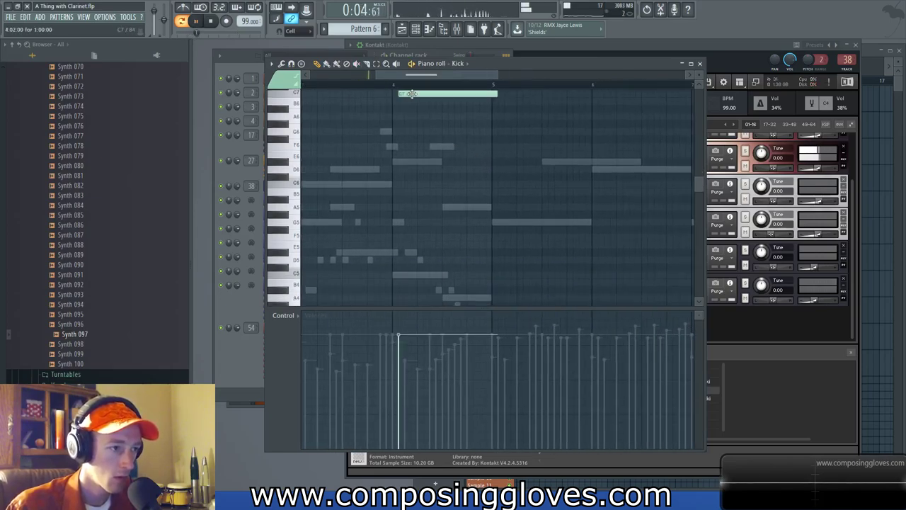
{"action": "left_click", "coordinate": [396, 84]}
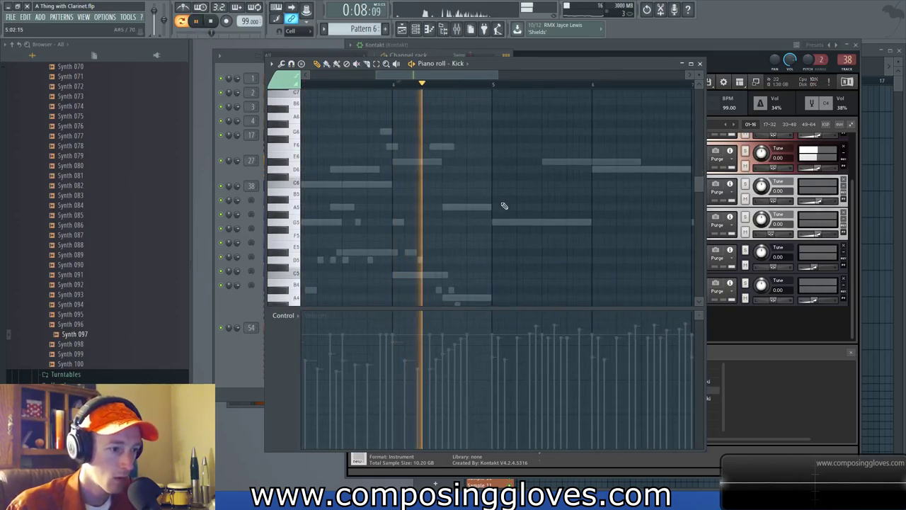
{"action": "scroll", "coordinate": [496, 195], "scroll_direction": "down", "scroll_amount": 3}
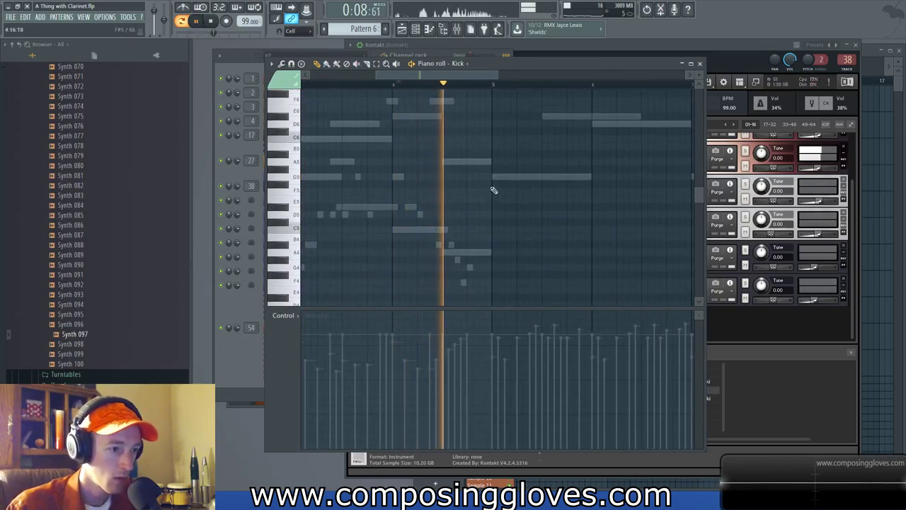
{"action": "left_click", "coordinate": [507, 230]}
{"action": "key", "text": "space"}
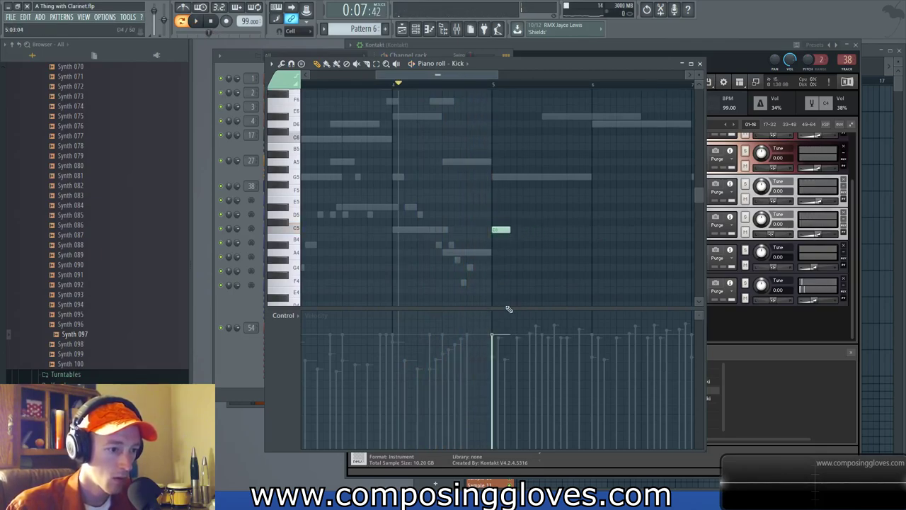
- Raise the velocity of the kick note at bar 5 to about 88%
{"action": "scroll", "coordinate": [505, 300], "scroll_direction": "up", "scroll_amount": 2}
{"action": "left_click_drag", "start_coordinate": [477, 261], "coordinate": [408, 259]}
{"action": "key", "text": "space"}
{"action": "left_click", "coordinate": [420, 328]}
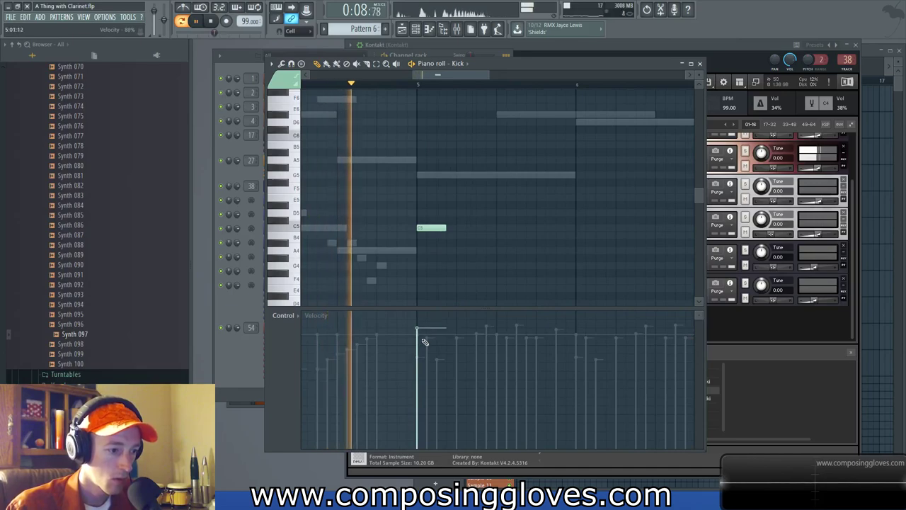
- Repeat the short C5 kick note every half bar from the middle of bar 5 through bar 8
{"action": "left_click", "coordinate": [503, 226]}
{"action": "left_click", "coordinate": [582, 227]}
{"action": "left_click", "coordinate": [586, 235]}
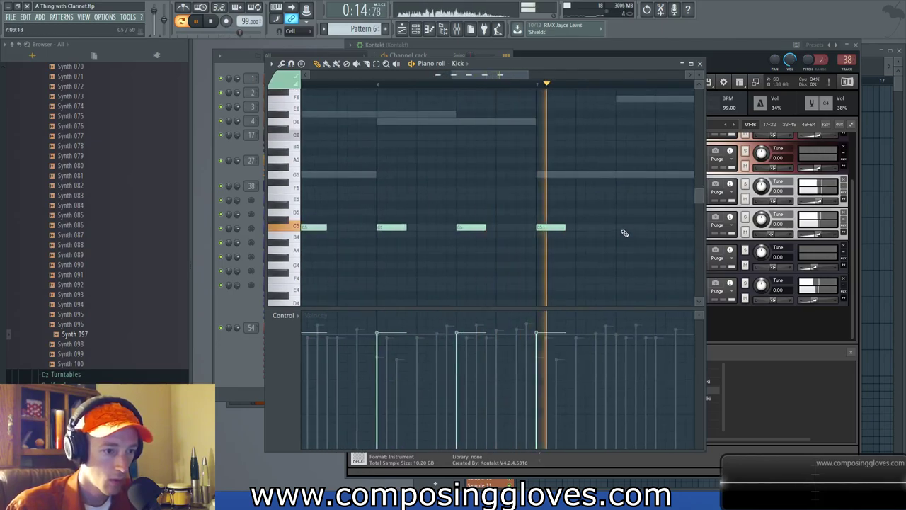
{"action": "left_click", "coordinate": [607, 219]}
{"action": "scroll", "coordinate": [598, 221], "scroll_direction": "down", "scroll_amount": 1}
{"action": "left_click", "coordinate": [598, 222]}
{"action": "scroll", "coordinate": [496, 271], "scroll_direction": "down", "scroll_amount": 1}
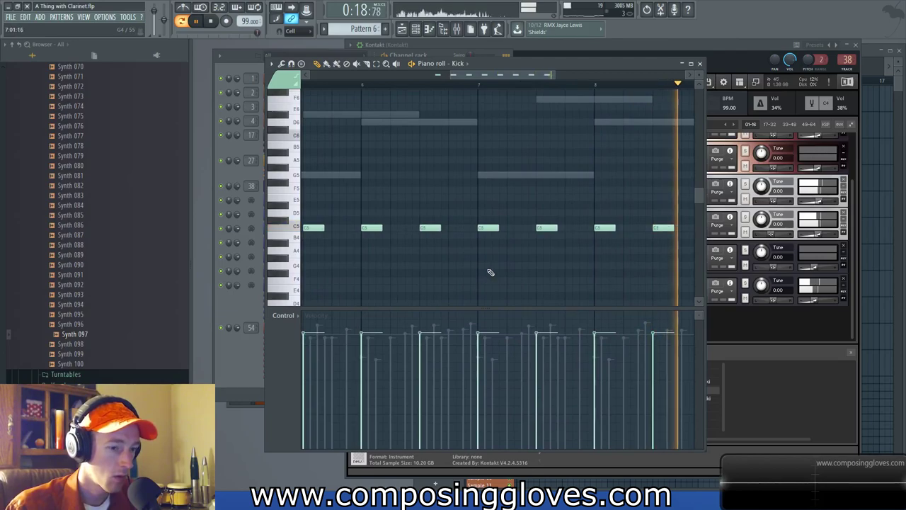
- Load Timpani (tremolo).nki from the Drums quick-load folder into the Kontakt rack
{"action": "left_click", "coordinate": [785, 316]}
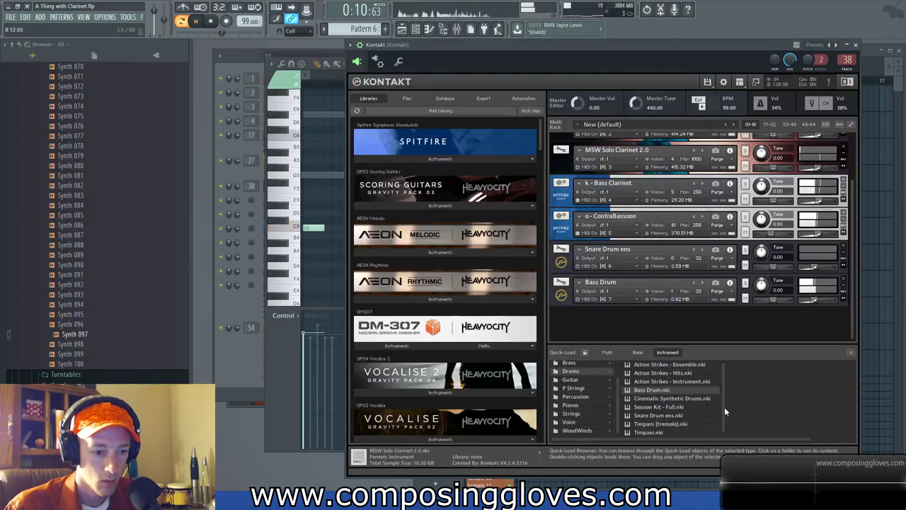
{"action": "double_click", "coordinate": [660, 424]}
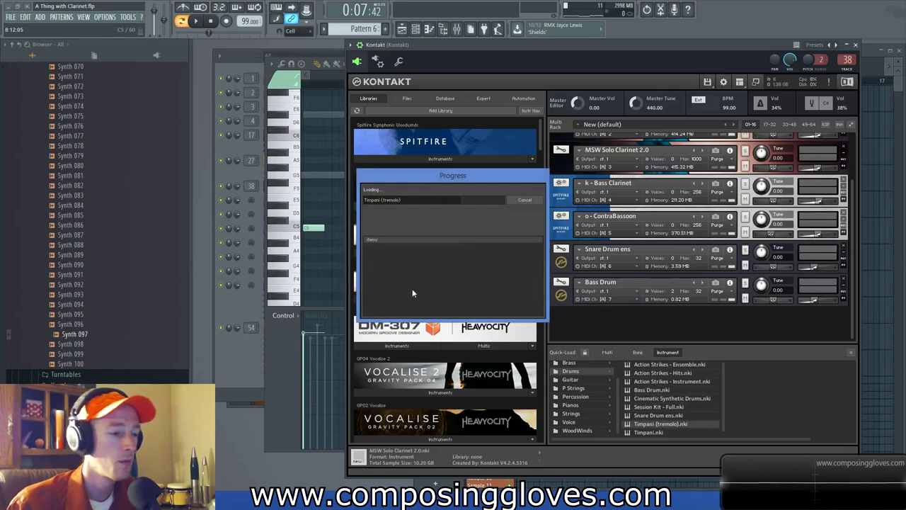
- Reveal the collapsed Kontakt 1 #8 channel below Kick in the channel rack and rename it as Timpany
{"action": "left_click", "coordinate": [246, 356]}
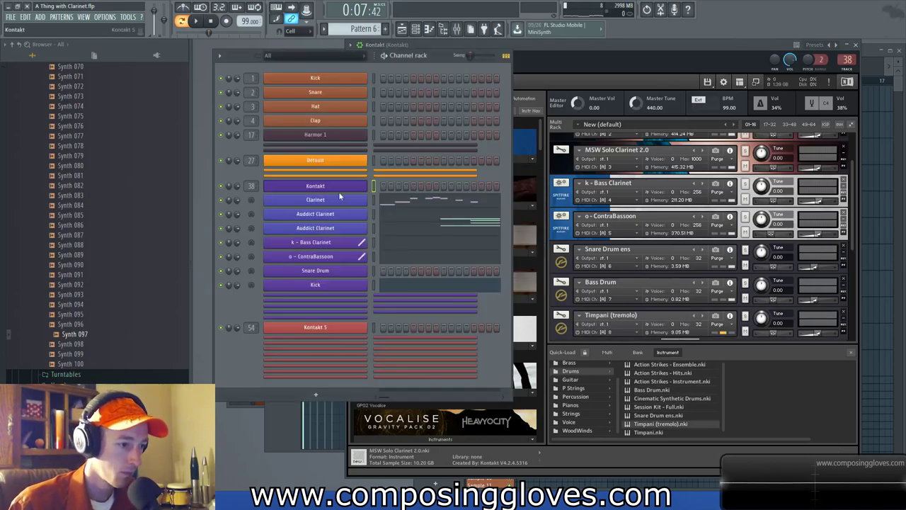
{"action": "left_click", "coordinate": [341, 297]}
{"action": "middle_click", "coordinate": [342, 296]}
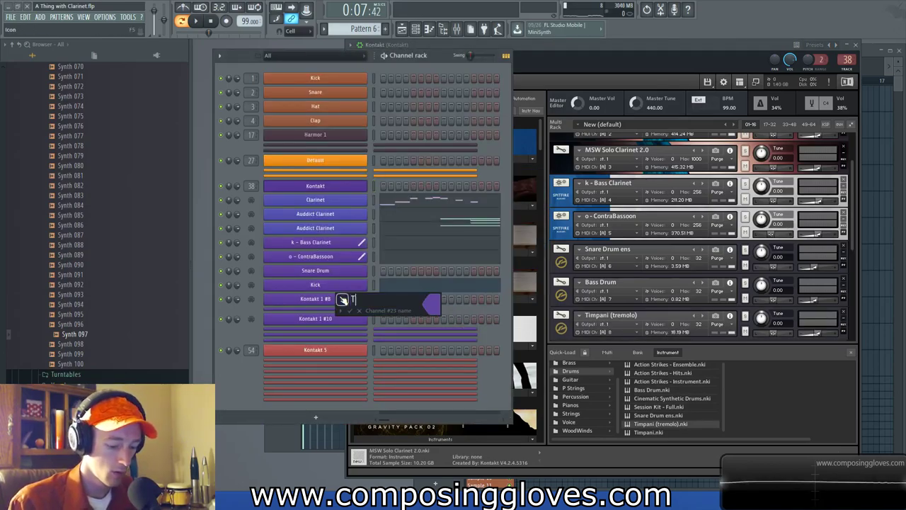
{"action": "type", "text": "Timpany"}
{"action": "key", "text": "Return"}
- Add a short G5 note at bar 5 and a half-bar G3 note leading up to bar 5 in the Timpany piano roll
{"action": "right_click", "coordinate": [343, 300]}
{"action": "left_click", "coordinate": [375, 302]}
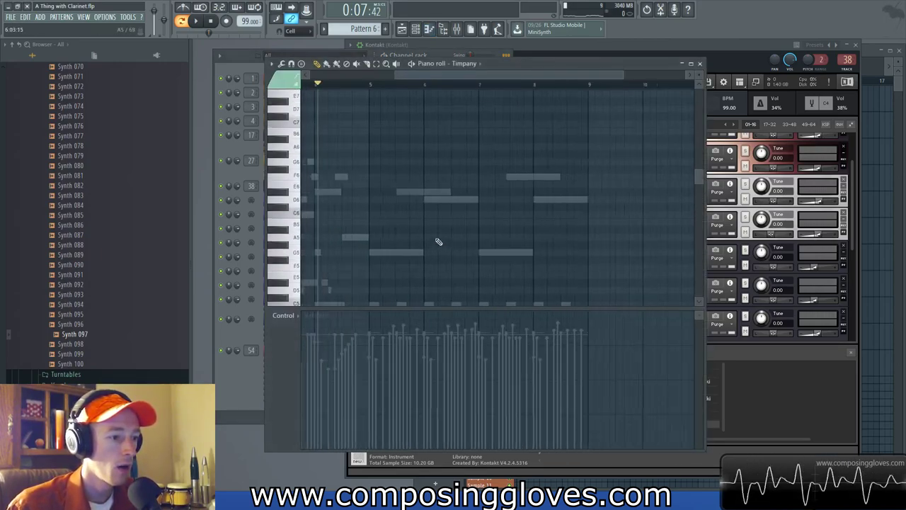
{"action": "left_click_drag", "start_coordinate": [425, 246], "coordinate": [548, 192]}
{"action": "scroll", "coordinate": [538, 198], "scroll_direction": "up", "scroll_amount": 3}
{"action": "left_click_drag", "start_coordinate": [387, 146], "coordinate": [426, 133]}
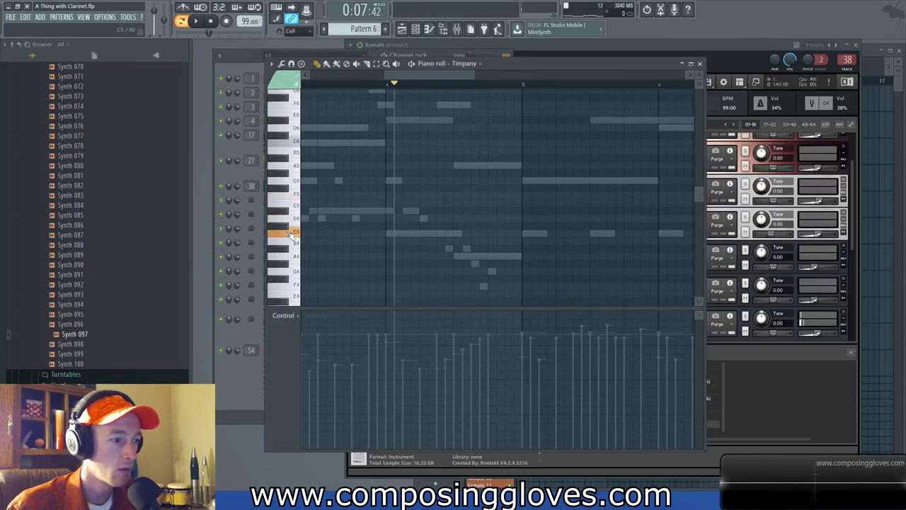
{"action": "left_click", "coordinate": [530, 182]}
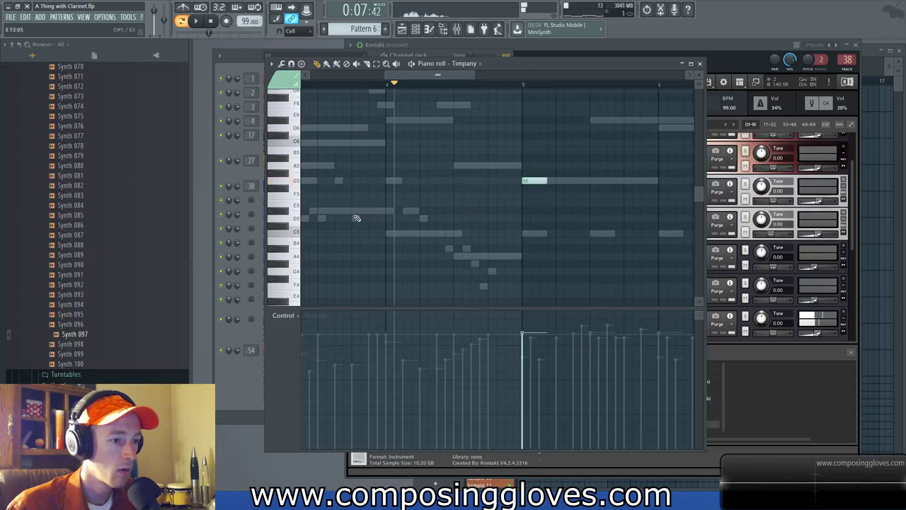
{"action": "scroll", "coordinate": [299, 161], "scroll_direction": "up", "scroll_amount": 3}
{"action": "scroll", "coordinate": [297, 226], "scroll_direction": "down", "scroll_amount": 3}
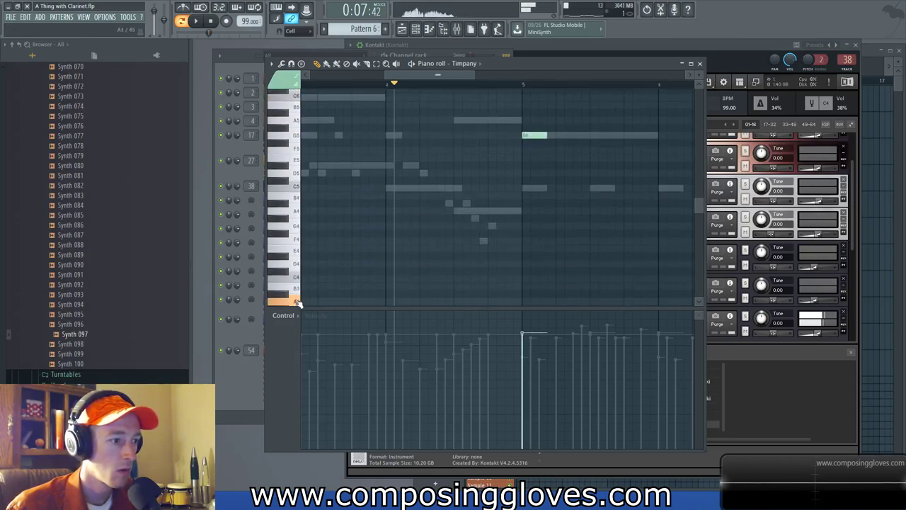
{"action": "scroll", "coordinate": [296, 272], "scroll_direction": "down", "scroll_amount": 1}
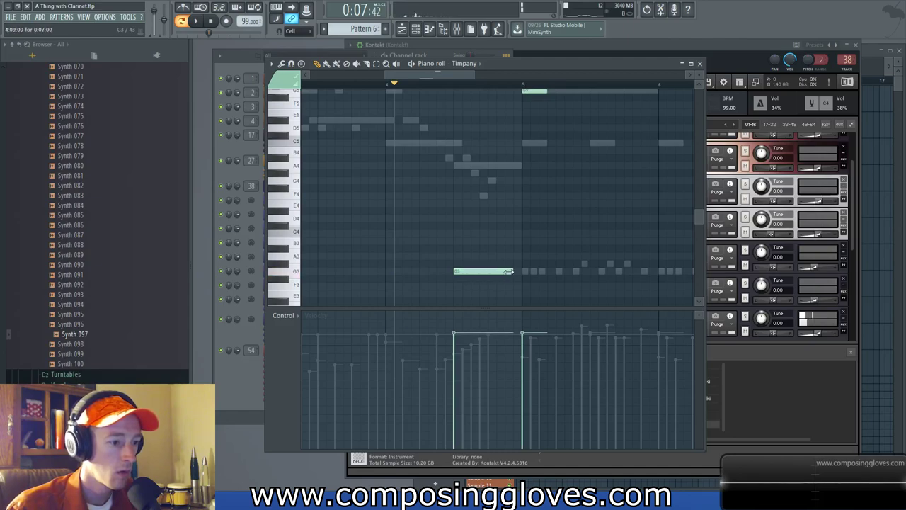
- Set the Timpany channel's Expression controller (CC 11) to 112
{"action": "left_click", "coordinate": [231, 298]}
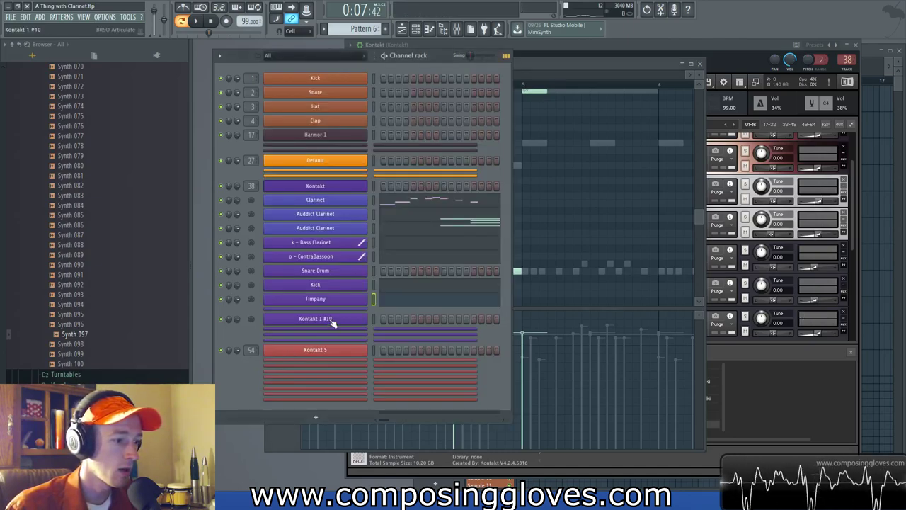
{"action": "left_click", "coordinate": [323, 298]}
{"action": "right_click", "coordinate": [323, 260]}
{"action": "left_click", "coordinate": [316, 263]}
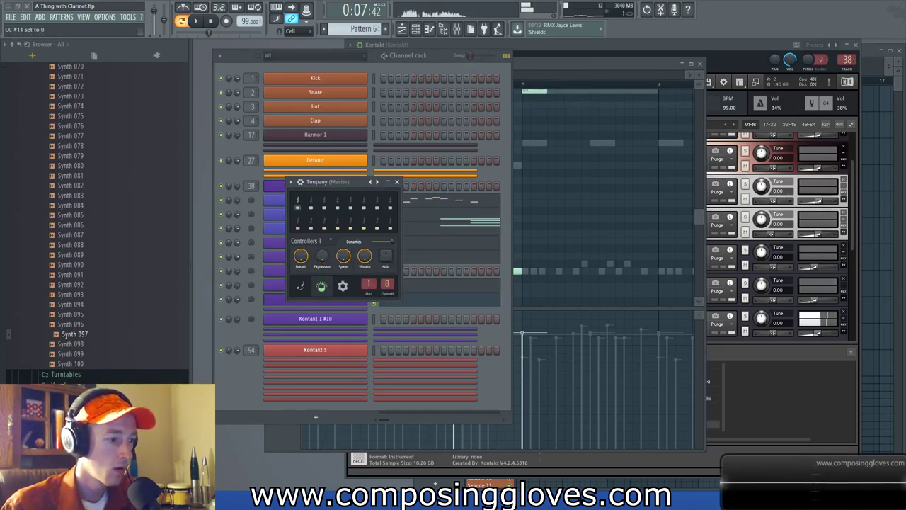
{"action": "right_click", "coordinate": [322, 259]}
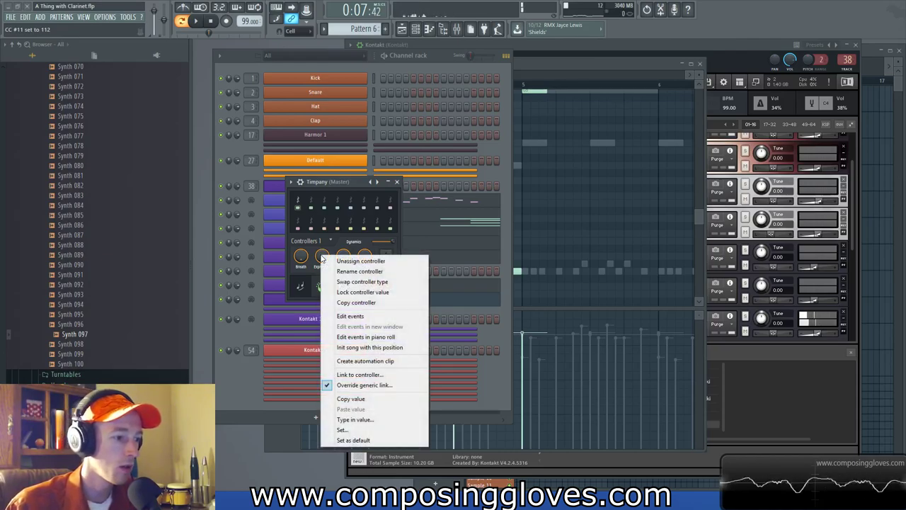
{"action": "left_click", "coordinate": [398, 376]}
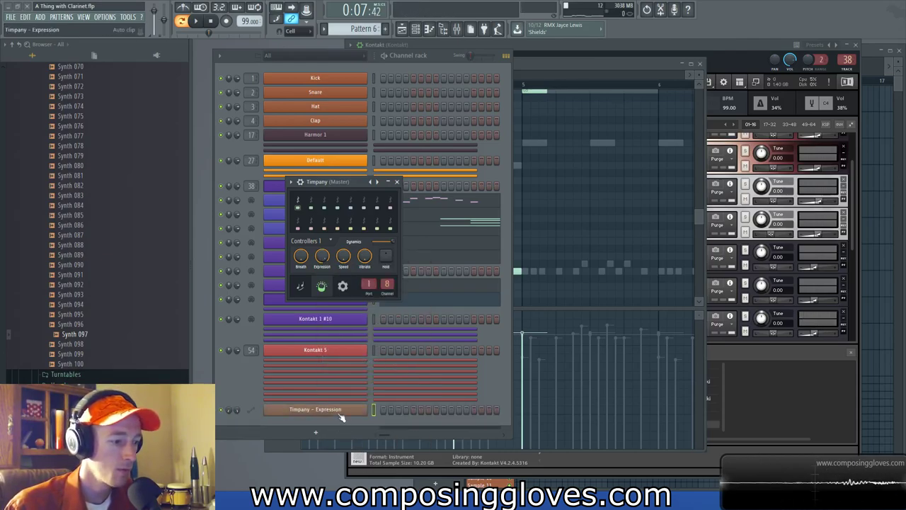
{"action": "right_click", "coordinate": [361, 412]}
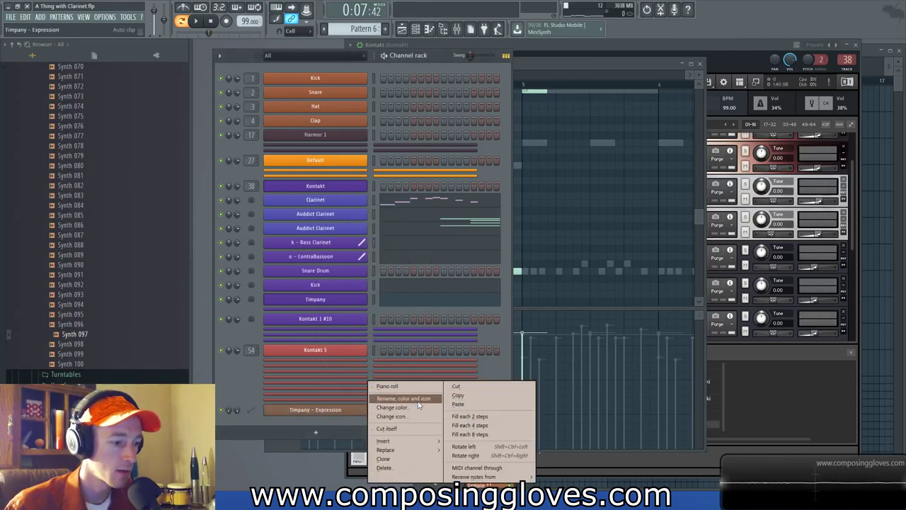
{"action": "left_click", "coordinate": [420, 468]}
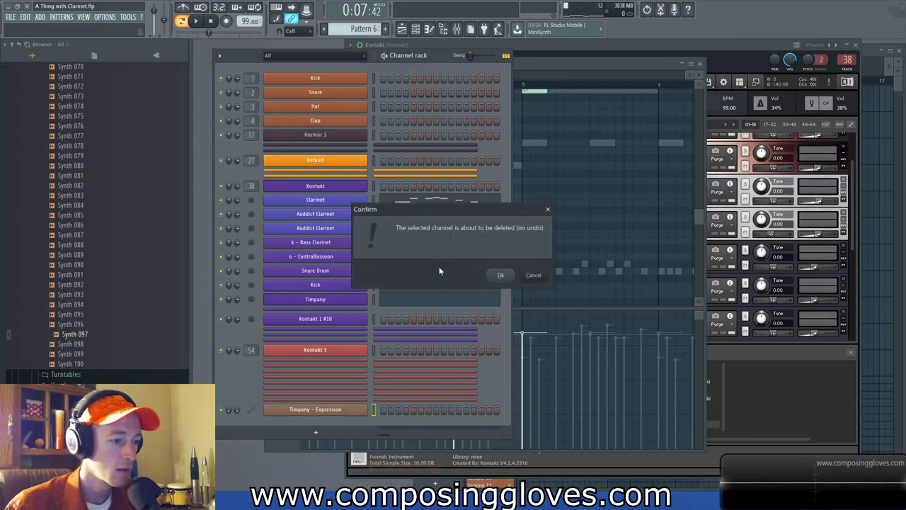
{"action": "left_click", "coordinate": [498, 277]}
- Draw Timpany Expression events in the piano roll that rise under the G3 note to near maximum at bar 5, and play the pattern
{"action": "left_click", "coordinate": [340, 301]}
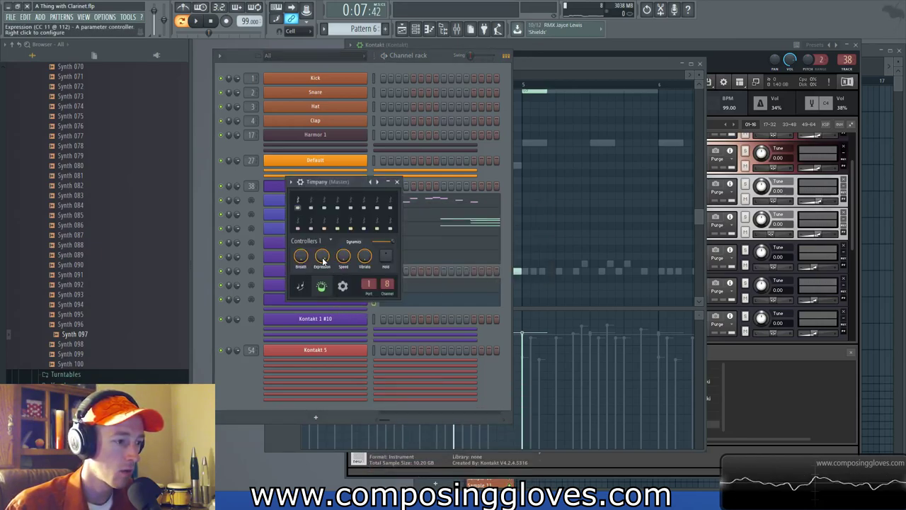
{"action": "right_click", "coordinate": [322, 257]}
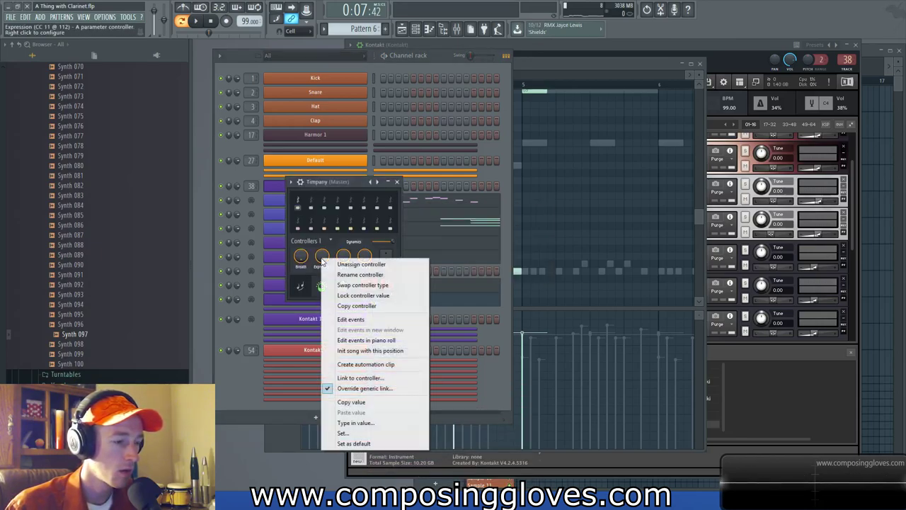
{"action": "left_click", "coordinate": [382, 340]}
{"action": "mouse_move", "coordinate": [522, 320]}
{"action": "left_mouse_down"}
{"action": "mouse_move", "coordinate": [483, 442]}
{"action": "mouse_move", "coordinate": [456, 449]}
{"action": "mouse_move", "coordinate": [458, 431]}
{"action": "left_mouse_up"}
{"action": "key", "text": "space"}
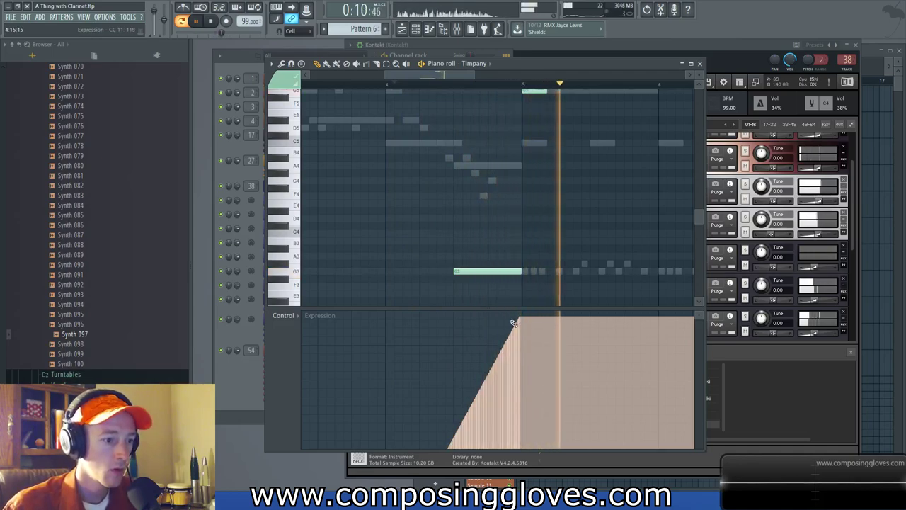
{"action": "mouse_move", "coordinate": [521, 323]}
{"action": "left_mouse_down"}
{"action": "mouse_move", "coordinate": [484, 333]}
{"action": "mouse_move", "coordinate": [453, 408]}
{"action": "left_mouse_up"}
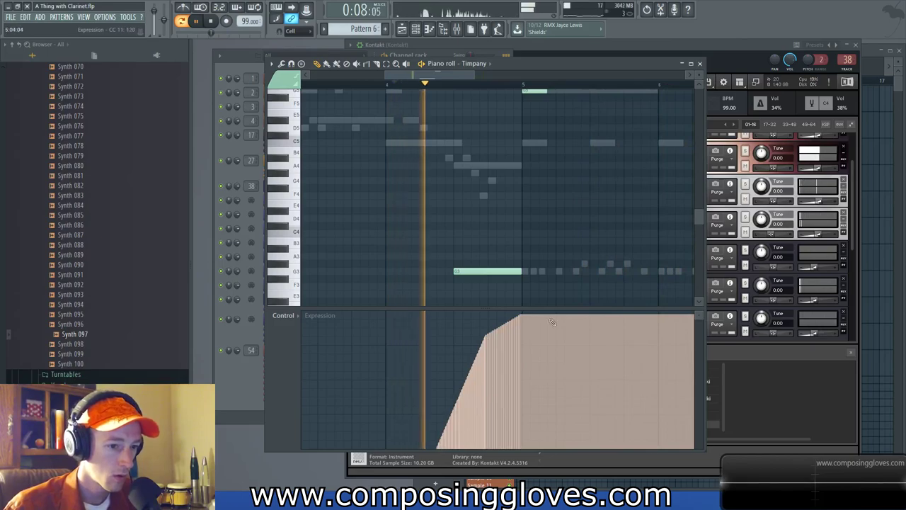
- Examine the Timpani (tremolo) instrument in Kontakt and the Articulate configuration of the Timpany, Kick and Snare Drum channels
{"action": "left_click", "coordinate": [850, 243]}
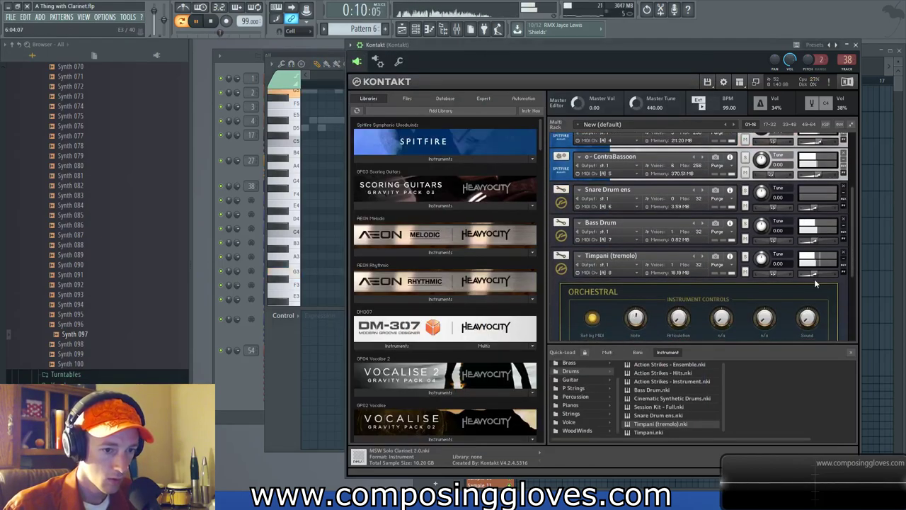
{"action": "left_click", "coordinate": [241, 372]}
{"action": "left_click", "coordinate": [317, 303]}
{"action": "left_click", "coordinate": [343, 285]}
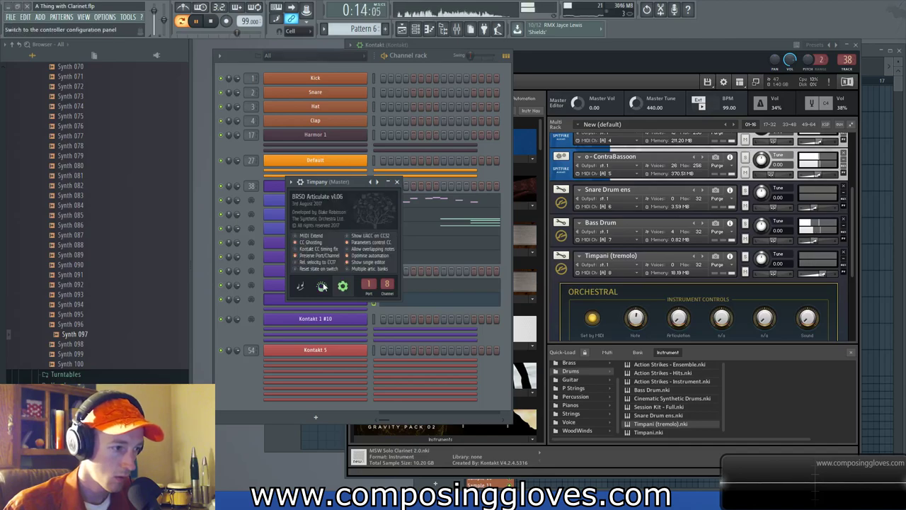
{"action": "left_click", "coordinate": [279, 303]}
{"action": "left_click", "coordinate": [314, 285]}
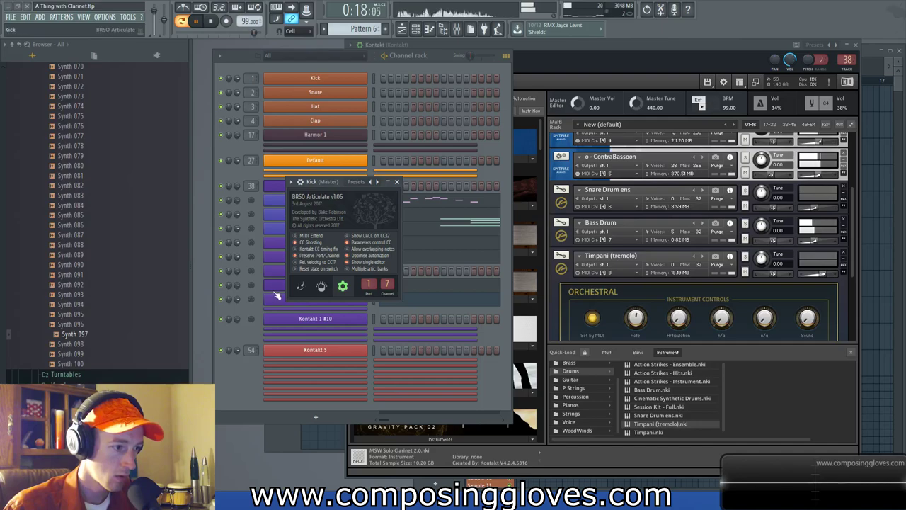
{"action": "left_click", "coordinate": [276, 289]}
{"action": "left_click", "coordinate": [321, 273]}
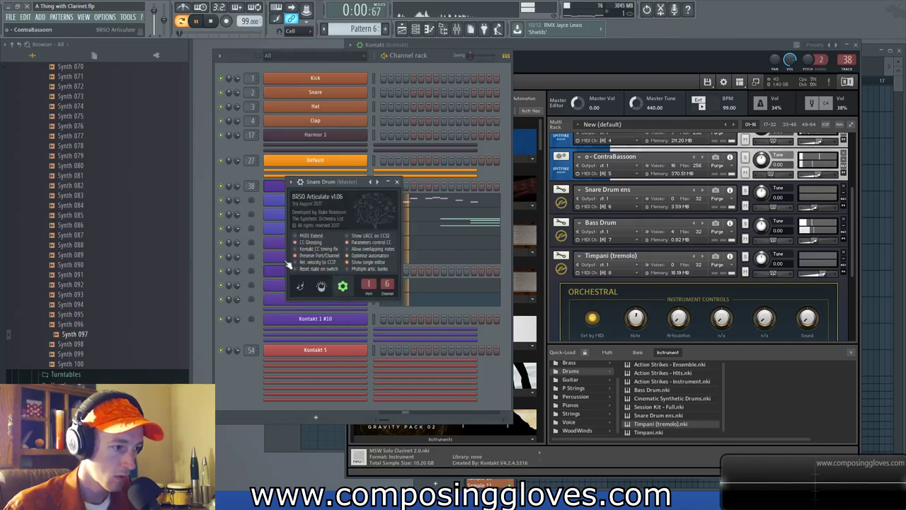
{"action": "left_click", "coordinate": [278, 273]}
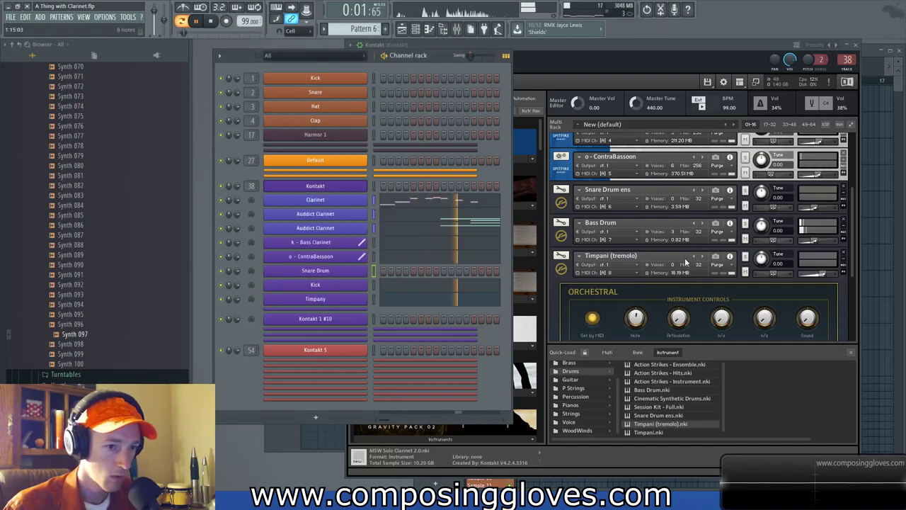
- Raise the Timpani (tremolo) volume in Kontakt to about -1.7 dB and bring the G3 timpani note's velocity close to maximum
{"action": "left_click", "coordinate": [816, 241]}
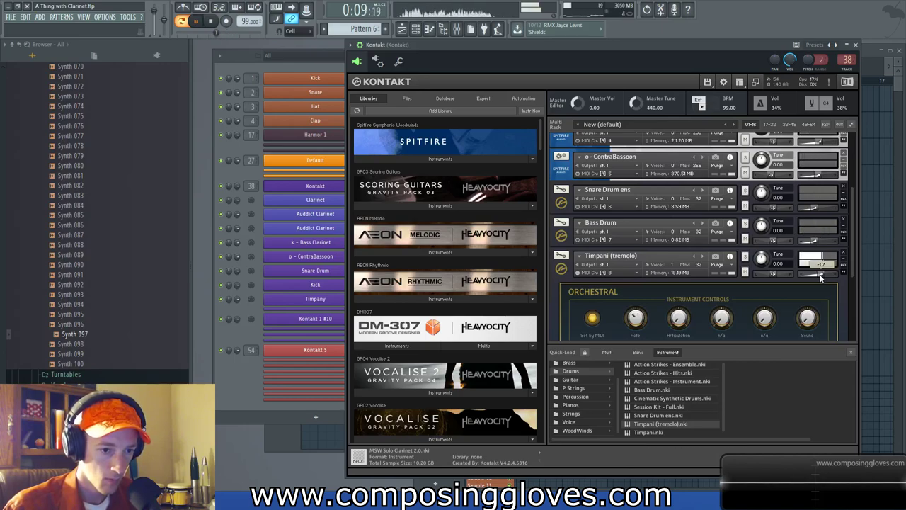
{"action": "left_click", "coordinate": [230, 399]}
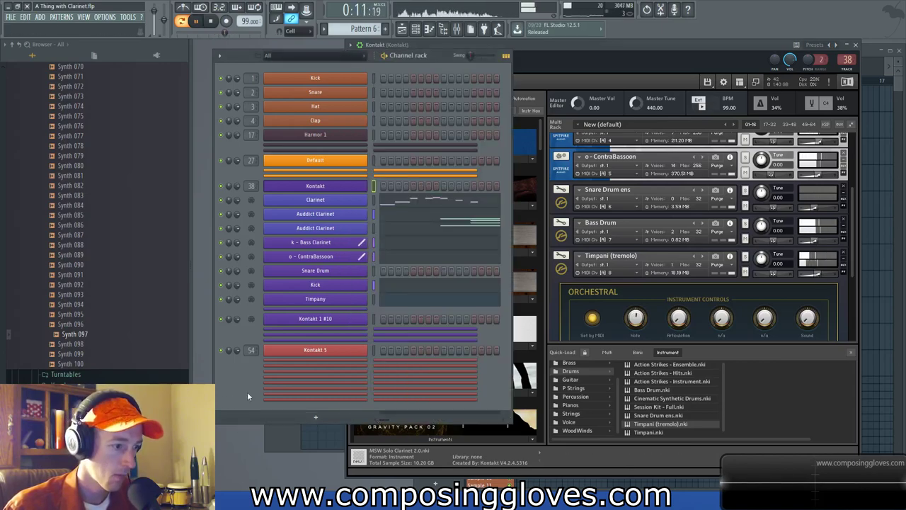
{"action": "left_click", "coordinate": [395, 300]}
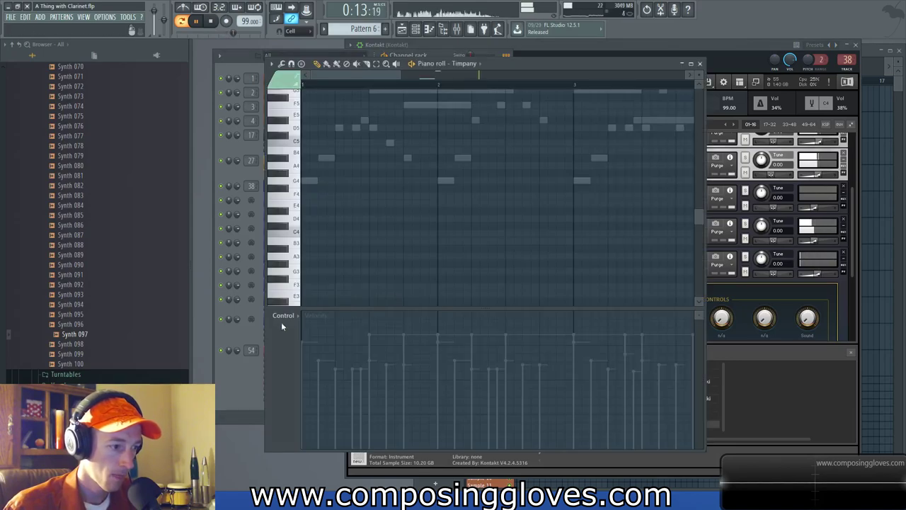
{"action": "left_click_drag", "start_coordinate": [577, 230], "coordinate": [324, 210]}
{"action": "scroll", "coordinate": [425, 247], "scroll_direction": "down", "scroll_amount": 1}
{"action": "left_click_drag", "start_coordinate": [496, 330], "coordinate": [501, 315]}
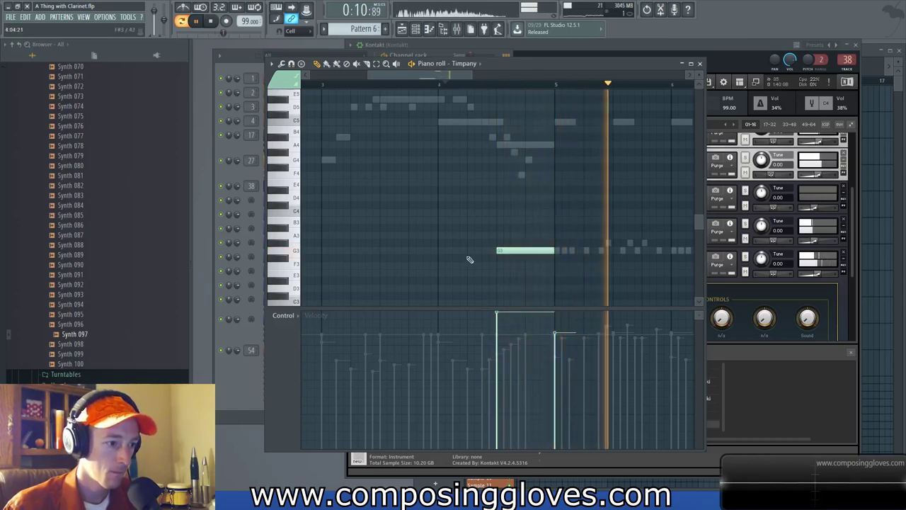
- Redraw the Timpany Expression curve as a slow rise under the G3 note with a steep climb to maximum at bar 5, and play it
{"action": "left_click", "coordinate": [283, 316]}
{"action": "left_click", "coordinate": [376, 342]}
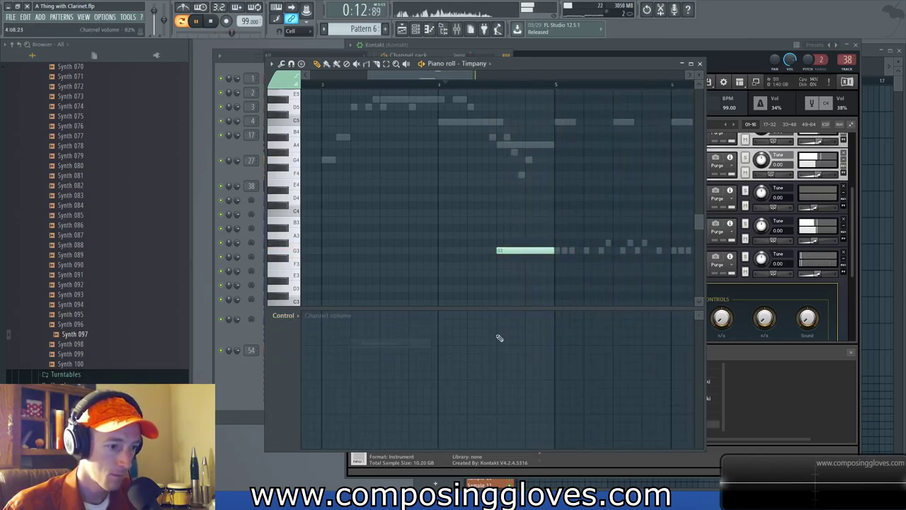
{"action": "left_click", "coordinate": [283, 315]}
{"action": "left_click", "coordinate": [415, 385]}
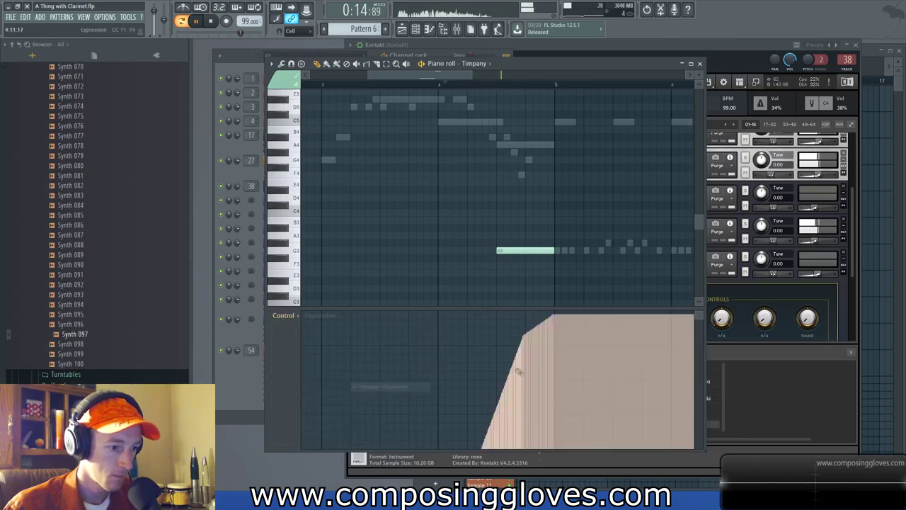
{"action": "left_click_drag", "start_coordinate": [555, 316], "coordinate": [497, 450]}
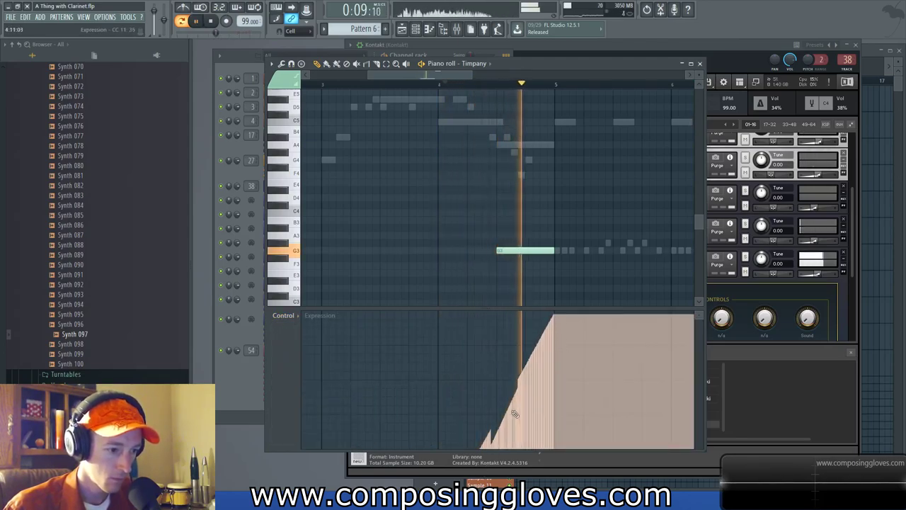
{"action": "mouse_move", "coordinate": [513, 414]}
{"action": "left_mouse_down"}
{"action": "mouse_move", "coordinate": [541, 415]}
{"action": "mouse_move", "coordinate": [554, 318]}
{"action": "left_mouse_up"}
{"action": "key", "text": "space"}
{"action": "key", "text": "space"}
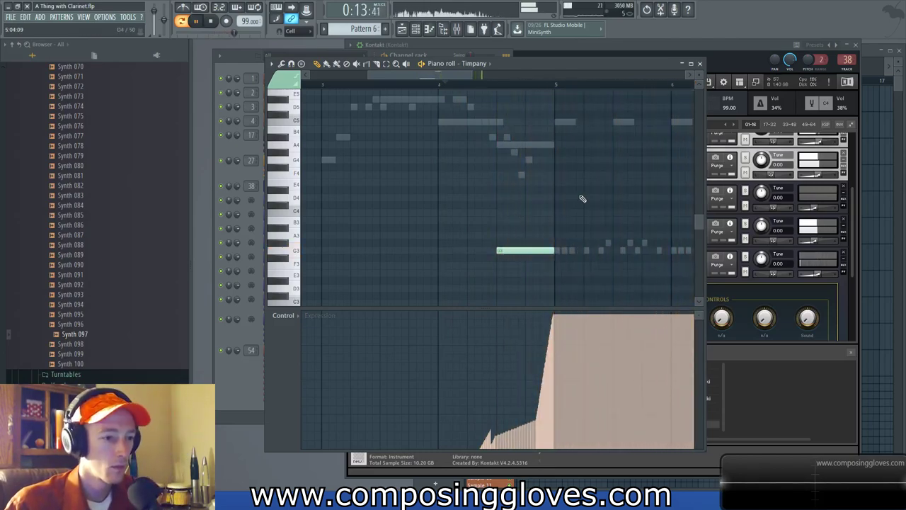
- Load c - Flutes a2.nki from the WoodWinds quick-load folder into the Kontakt rack
{"action": "left_click", "coordinate": [850, 254]}
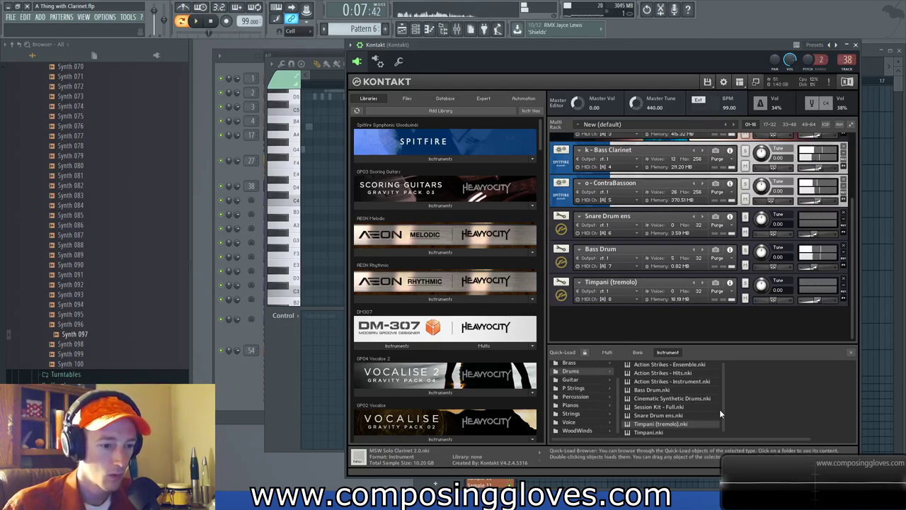
{"action": "scroll", "coordinate": [615, 392], "scroll_direction": "up", "scroll_amount": 1}
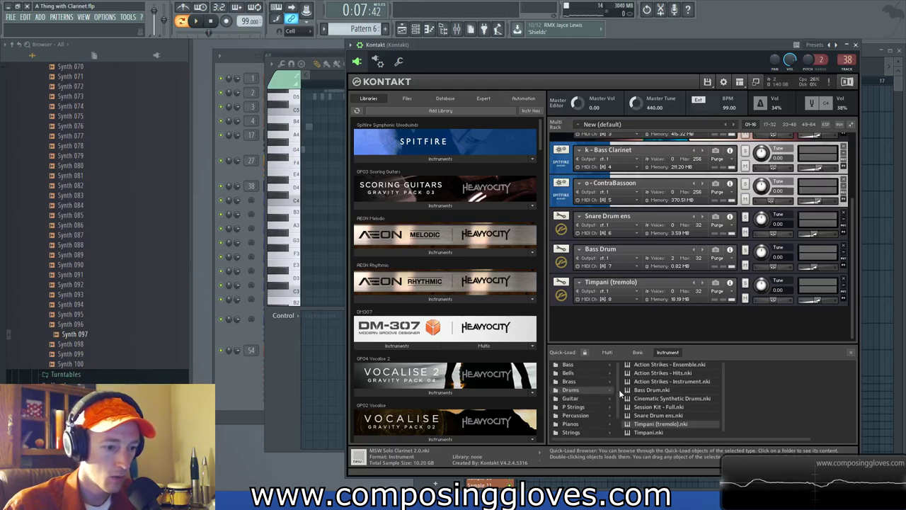
{"action": "scroll", "coordinate": [615, 402], "scroll_direction": "down", "scroll_amount": 1}
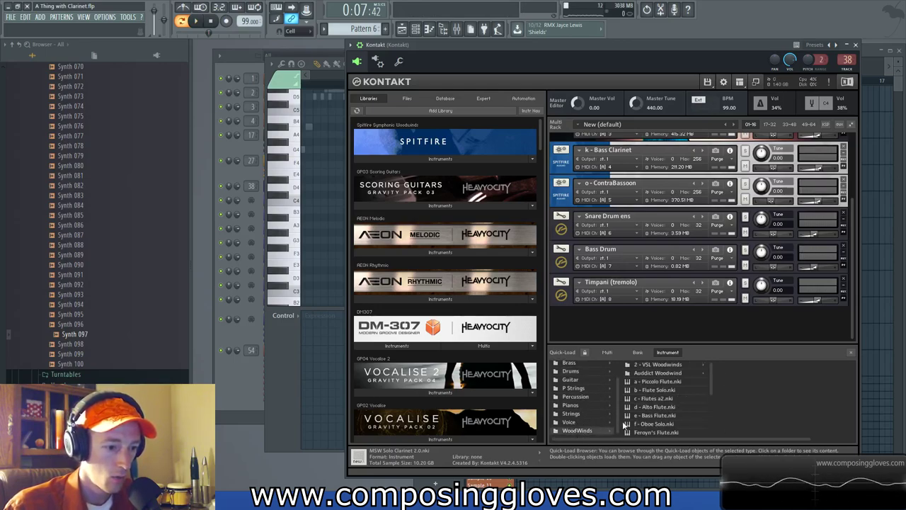
{"action": "double_click", "coordinate": [648, 398]}
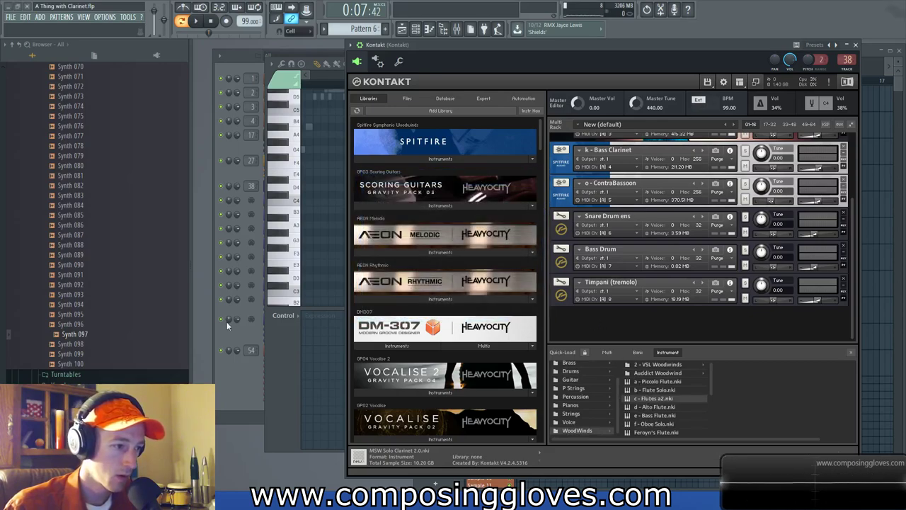
- Reveal the collapsed Kontakt 1 #9 channel below Timpany in the channel rack
{"action": "left_click", "coordinate": [253, 394]}
{"action": "left_click", "coordinate": [325, 309]}
{"action": "left_click", "coordinate": [325, 309]}
{"action": "left_click", "coordinate": [325, 309]}
{"action": "left_click", "coordinate": [325, 309]}
{"action": "left_click", "coordinate": [322, 310]}
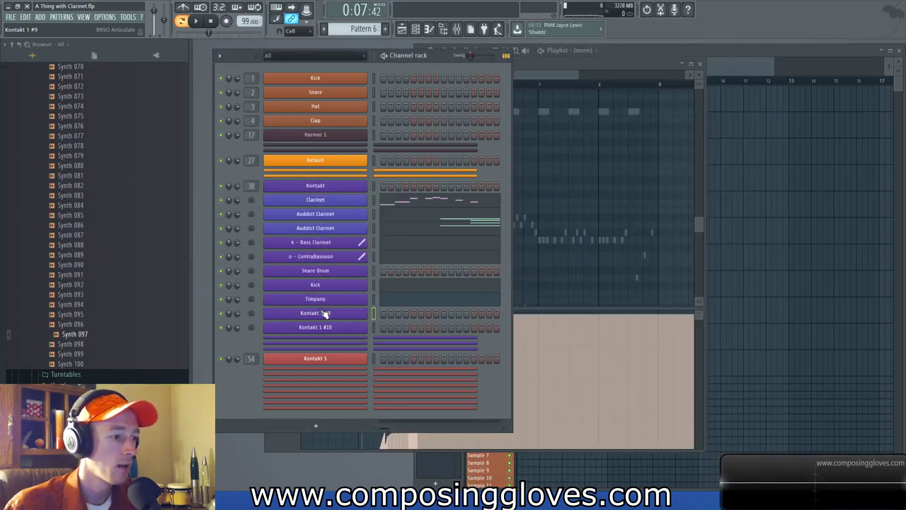
- Apply the Symphonic Woodwinds preset c - Flutes a2 to the Kontakt 1 #9 articulation channel
{"action": "left_click", "coordinate": [334, 319]}
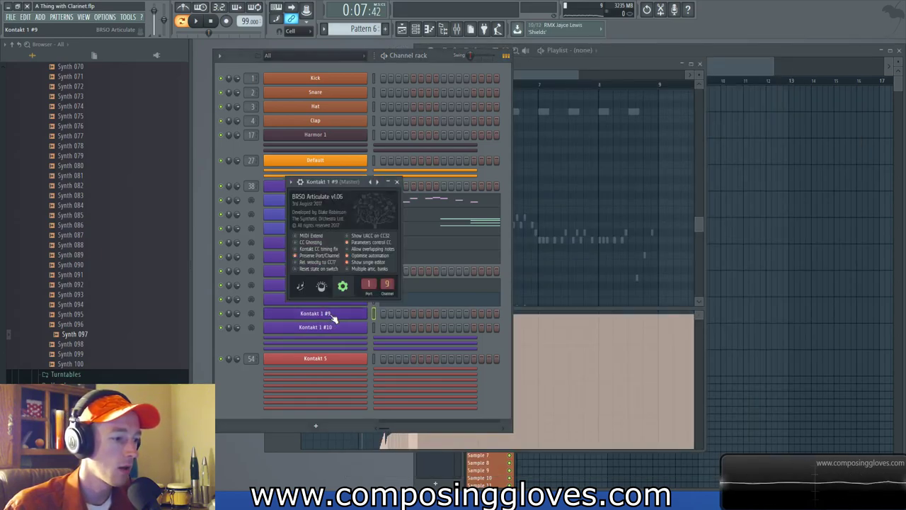
{"action": "right_click", "coordinate": [375, 183]}
{"action": "mouse_move", "coordinate": [453, 252]}
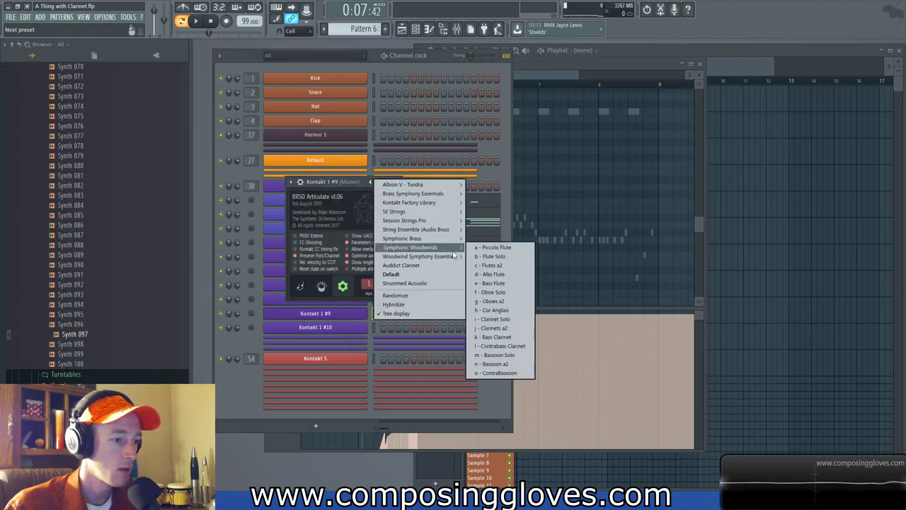
{"action": "left_click", "coordinate": [519, 266]}
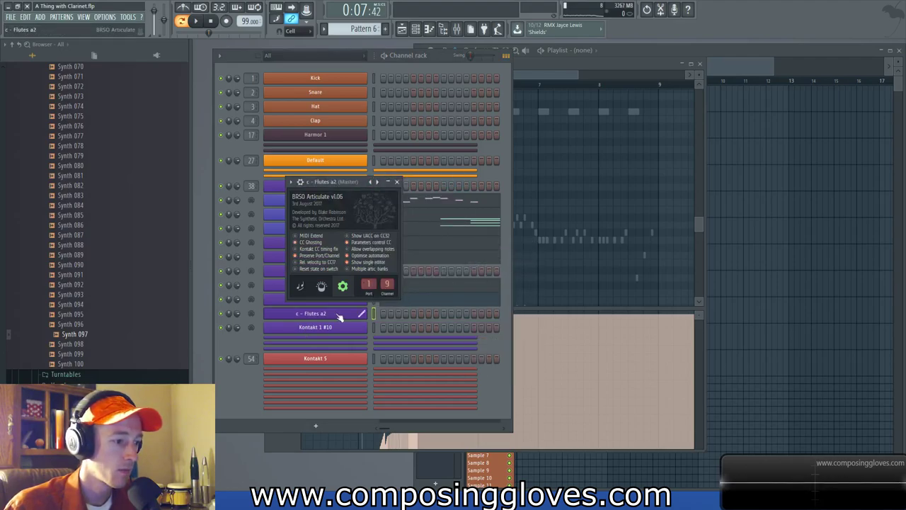
- Bring up the piano roll of the c - Flutes a2 channel, listen to the pattern and choose the Staccato articulation
{"action": "right_click", "coordinate": [363, 310]}
{"action": "left_click", "coordinate": [385, 315]}
{"action": "key", "text": "space"}
{"action": "scroll", "coordinate": [424, 205], "scroll_direction": "up", "scroll_amount": 5}
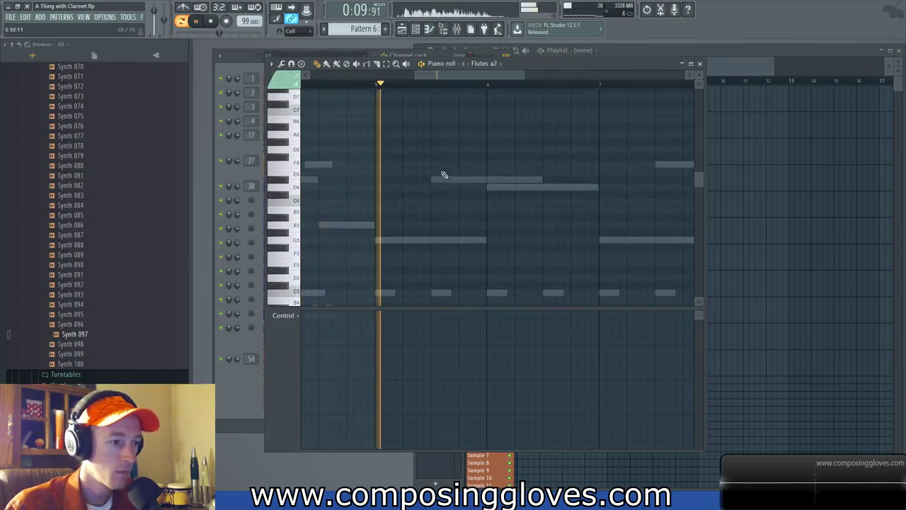
{"action": "left_click", "coordinate": [287, 77]}
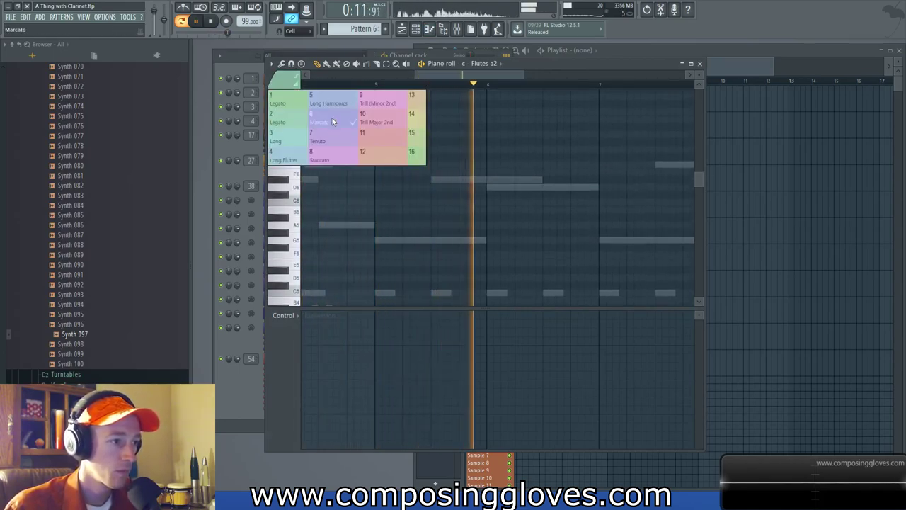
{"action": "left_click", "coordinate": [328, 139]}
{"action": "key", "text": "space"}
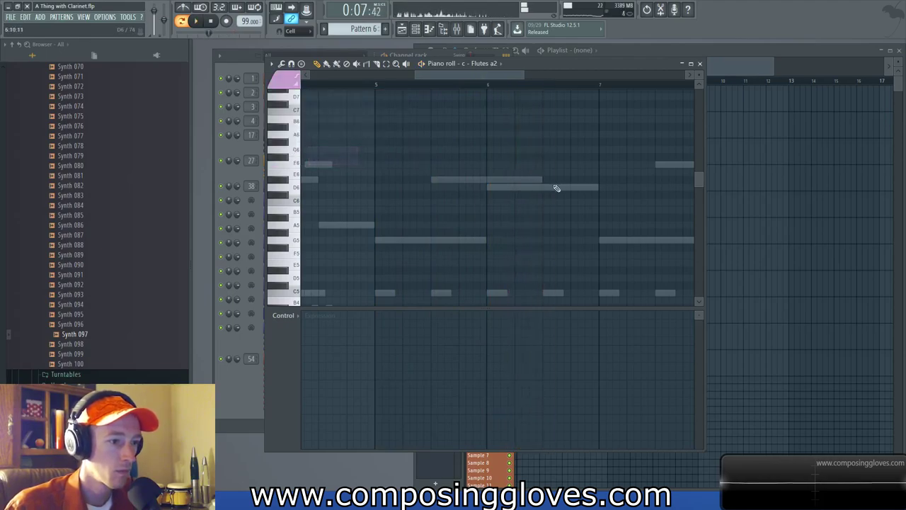
{"action": "scroll", "coordinate": [556, 185], "scroll_direction": "up", "scroll_amount": 3}
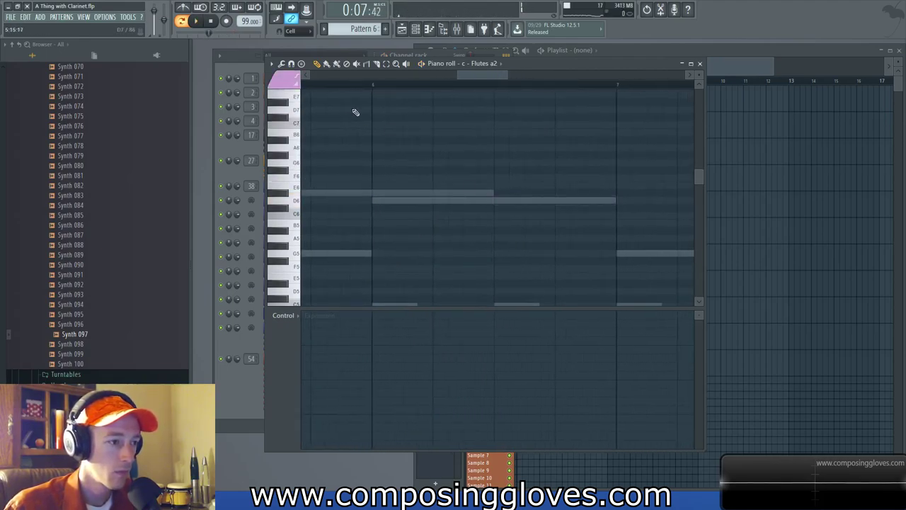
- Add Long Flutter notes on D6 and G6 over the second half of bar 6 with Expression rising to near maximum at bar 7
{"action": "left_click", "coordinate": [283, 80]}
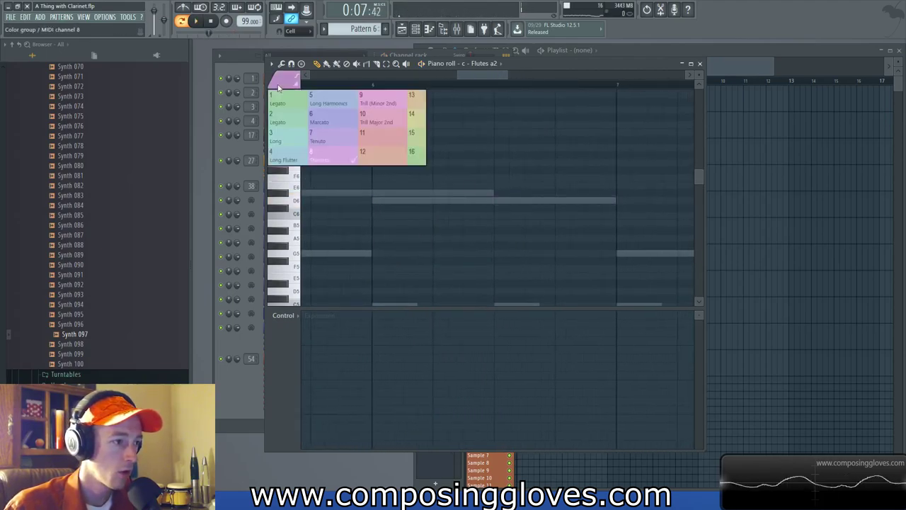
{"action": "left_click", "coordinate": [292, 156]}
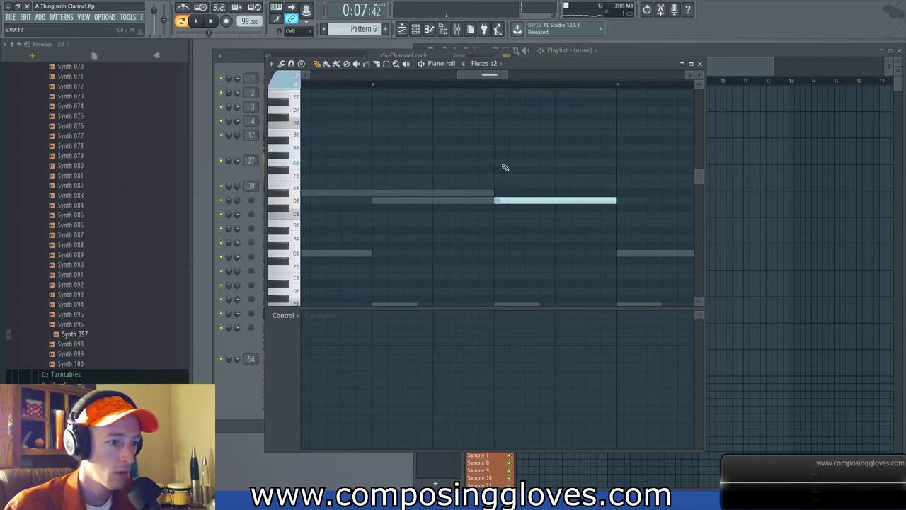
{"action": "mouse_move", "coordinate": [617, 322]}
{"action": "left_mouse_down"}
{"action": "mouse_move", "coordinate": [587, 432]}
{"action": "mouse_move", "coordinate": [496, 446]}
{"action": "mouse_move", "coordinate": [540, 407]}
{"action": "left_mouse_up"}
{"action": "key", "text": "space"}
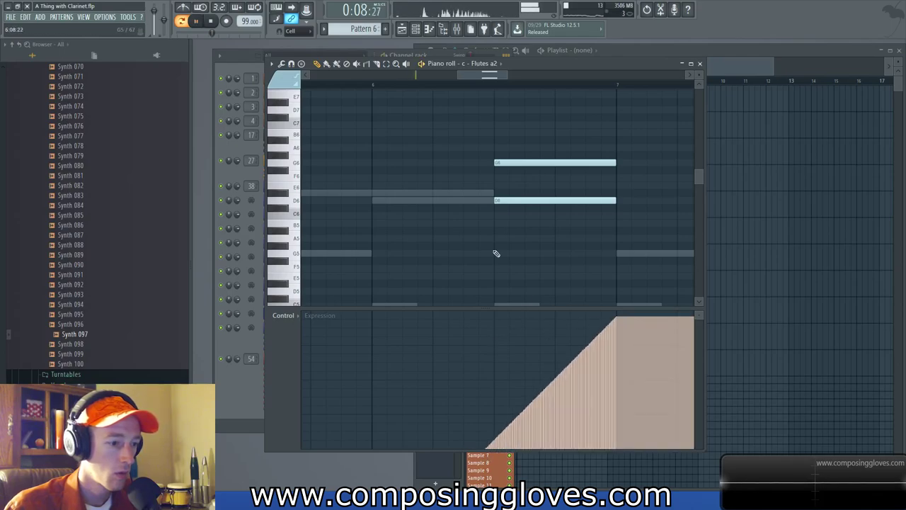
{"action": "scroll", "coordinate": [496, 253], "scroll_direction": "down", "scroll_amount": 5}
{"action": "scroll", "coordinate": [492, 248], "scroll_direction": "up", "scroll_amount": 2}
{"action": "left_click", "coordinate": [457, 85]}
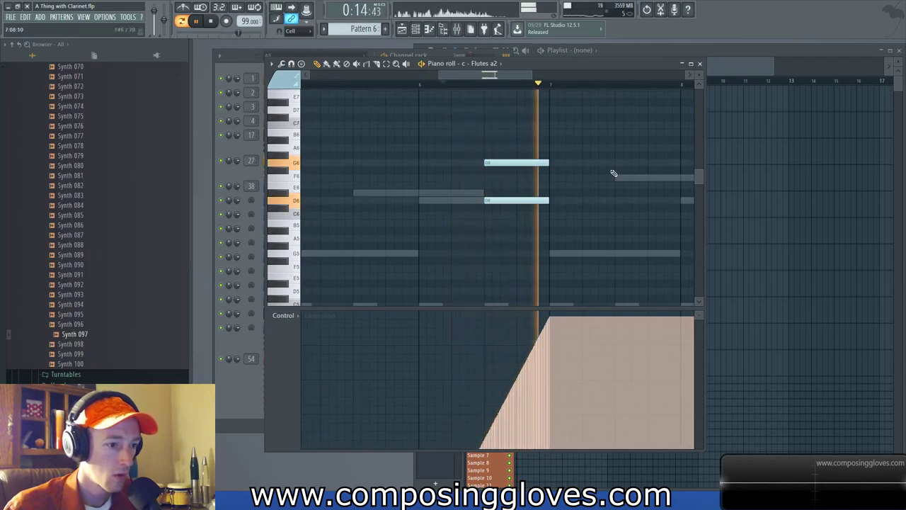
- Redraw the flutter notes' Expression curve to start high, dip in the middle and climb to maximum at bar 7, and play it
{"action": "mouse_move", "coordinate": [546, 318]}
{"action": "left_mouse_down"}
{"action": "mouse_move", "coordinate": [508, 359]}
{"action": "mouse_move", "coordinate": [474, 447]}
{"action": "left_mouse_up"}
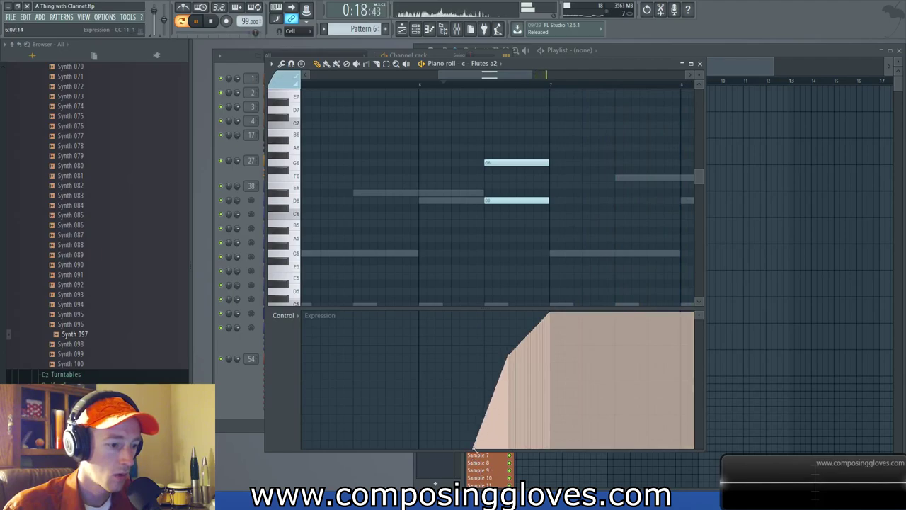
{"action": "mouse_move", "coordinate": [500, 344]}
{"action": "left_mouse_down"}
{"action": "mouse_move", "coordinate": [481, 327]}
{"action": "mouse_move", "coordinate": [514, 361]}
{"action": "left_mouse_up"}
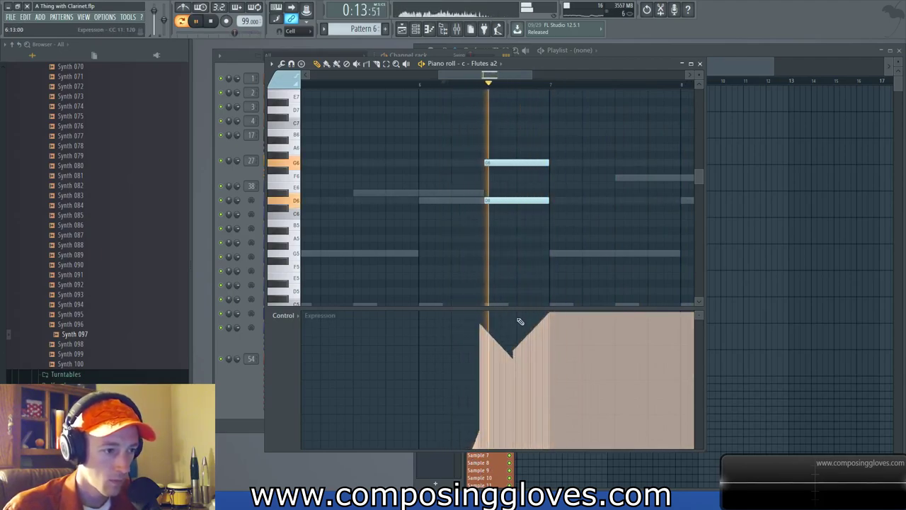
{"action": "left_click_drag", "start_coordinate": [536, 177], "coordinate": [401, 219]}
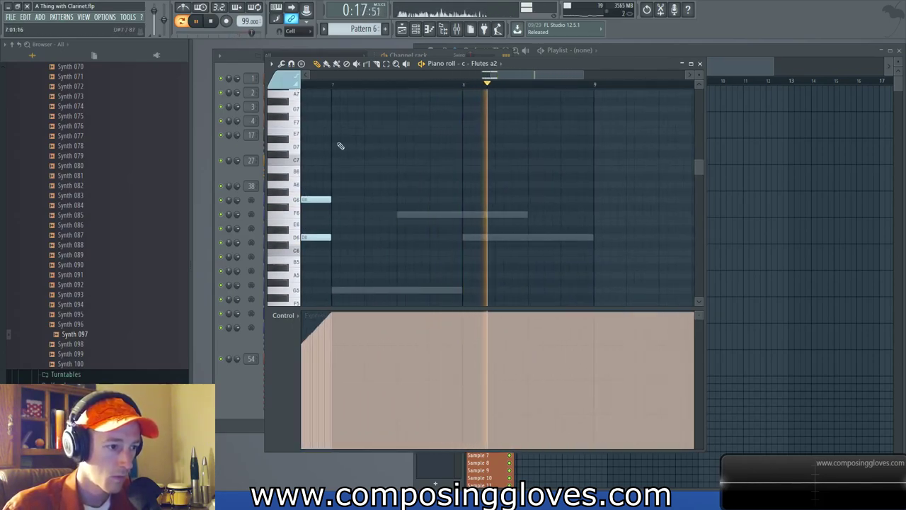
{"action": "key", "text": "space"}
- Switch to the Staccato articulation and place staggered D7, A#6 and G6 notes one sixteenth apart from the start of bar 6
{"action": "left_click", "coordinate": [281, 87]}
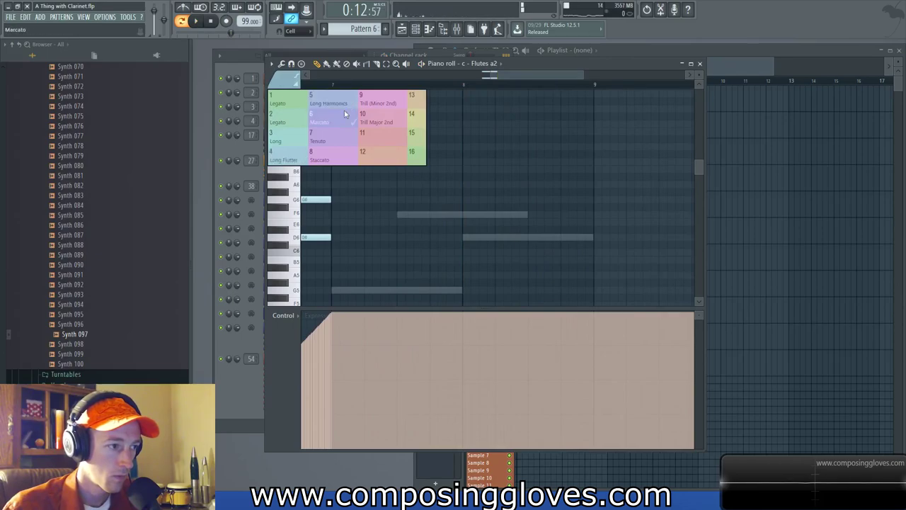
{"action": "left_click", "coordinate": [311, 162]}
{"action": "left_click_drag", "start_coordinate": [378, 158], "coordinate": [554, 170]}
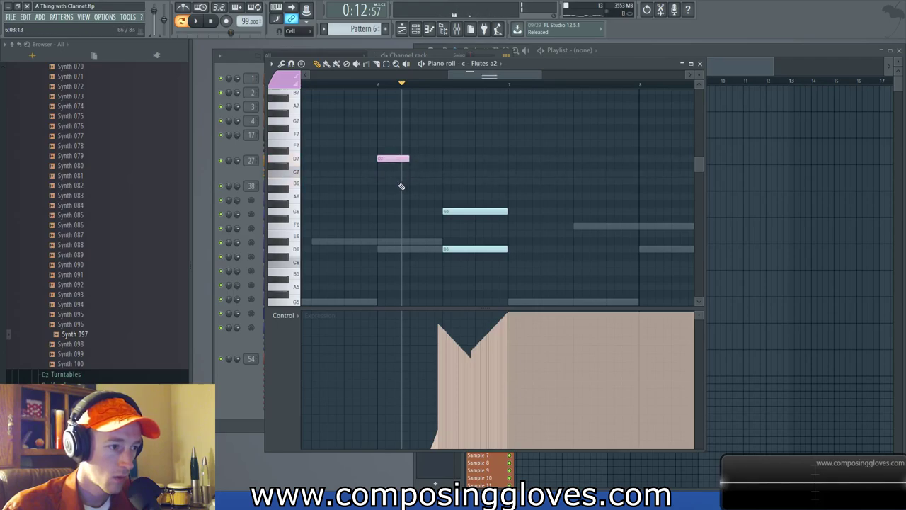
{"action": "scroll", "coordinate": [398, 189], "scroll_direction": "up", "scroll_amount": 3}
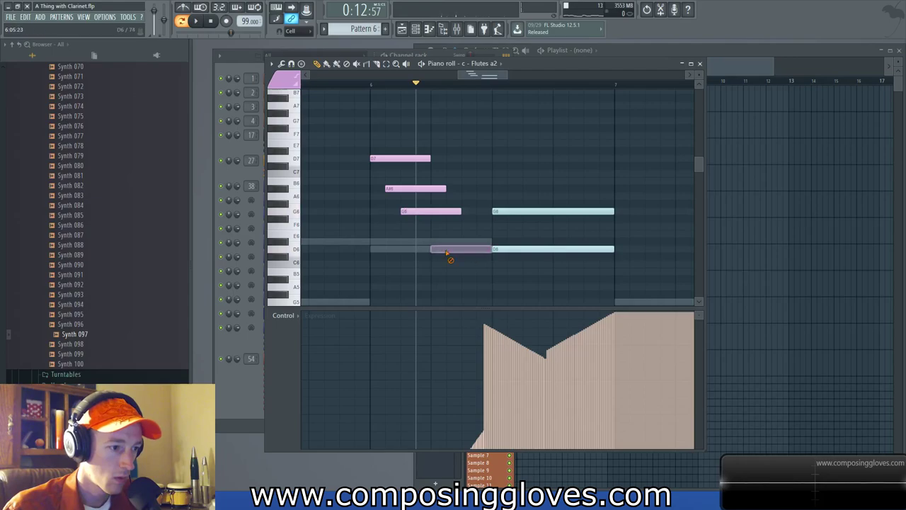
- Finish the descending Staccato figure with a D6 note one sixteenth after the G6 and play it from bar 6
{"action": "key", "text": "space"}
{"action": "left_click", "coordinate": [369, 85]}
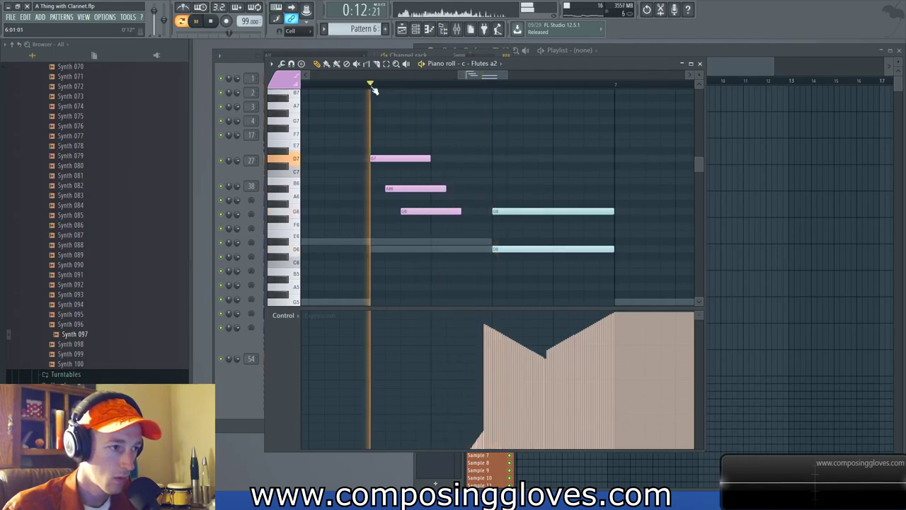
{"action": "left_click", "coordinate": [372, 88]}
{"action": "left_click", "coordinate": [441, 249]}
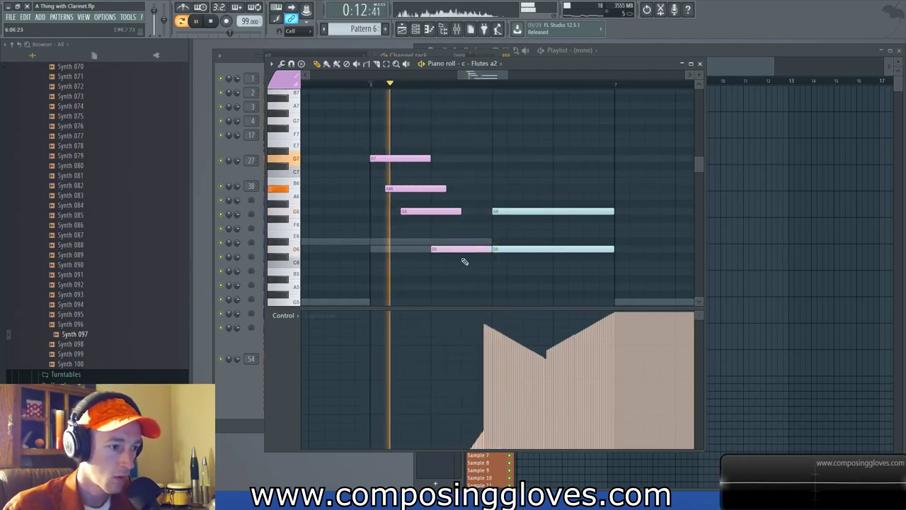
{"action": "mouse_move", "coordinate": [448, 249]}
{"action": "left_mouse_down"}
{"action": "mouse_move", "coordinate": [411, 248]}
{"action": "mouse_move", "coordinate": [434, 256]}
{"action": "left_mouse_up"}
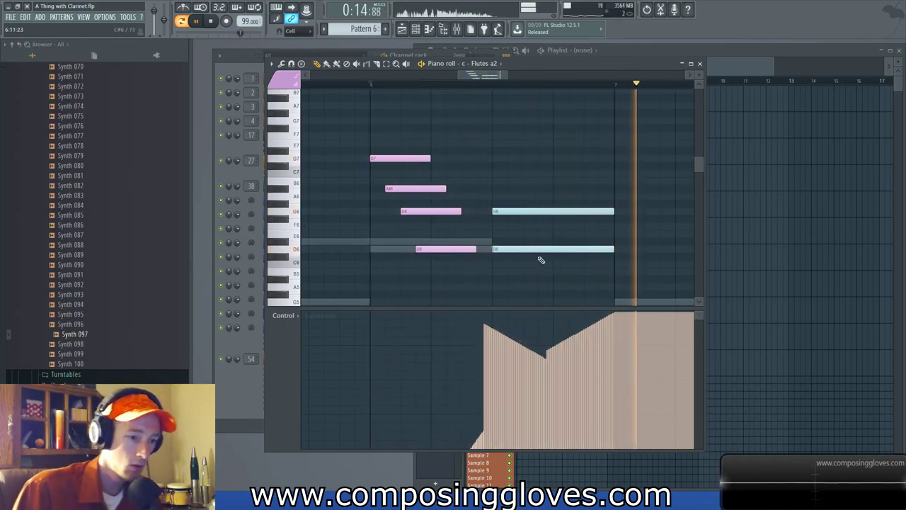
{"action": "key", "text": "space"}
- Build a Staccato chord of D6, G6, A#6 and D7 at the start of bar 7 and play it
{"action": "scroll", "coordinate": [542, 248], "scroll_direction": "right", "scroll_amount": 2}
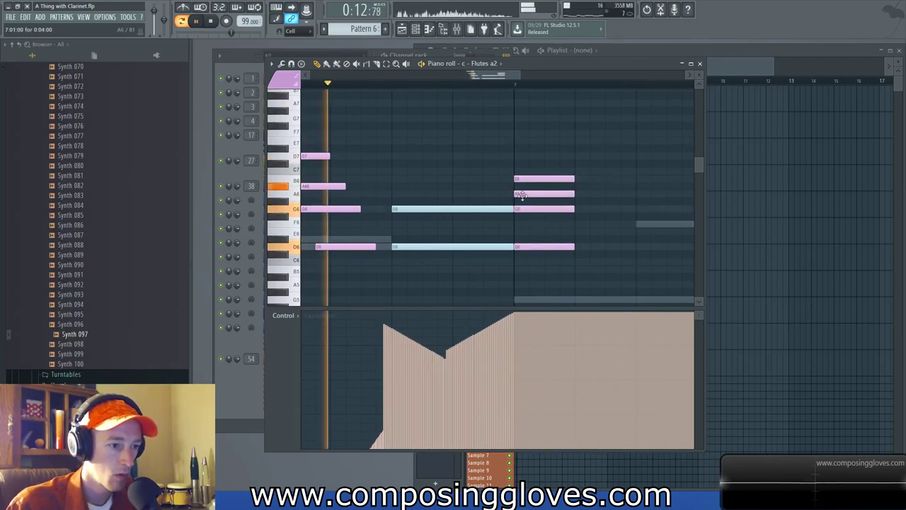
{"action": "right_click", "coordinate": [520, 194]}
{"action": "left_click", "coordinate": [516, 164]}
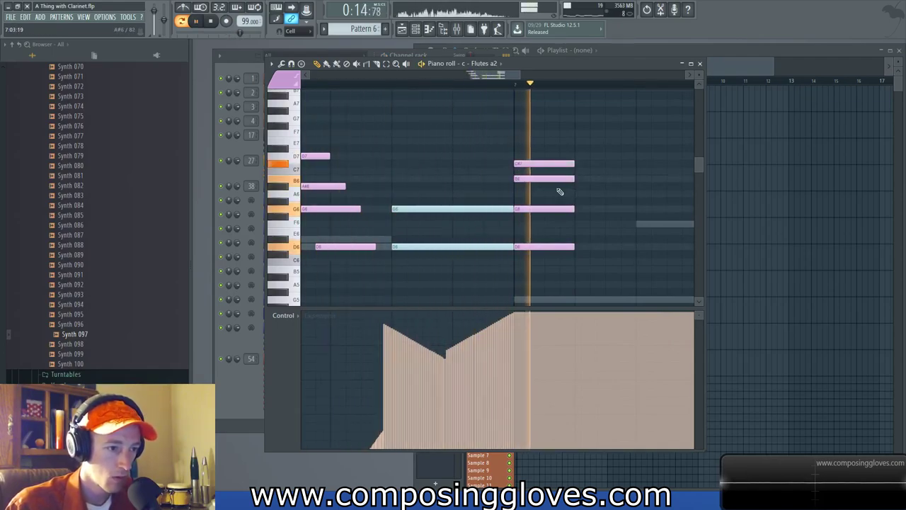
{"action": "left_click_drag", "start_coordinate": [519, 164], "coordinate": [520, 157]}
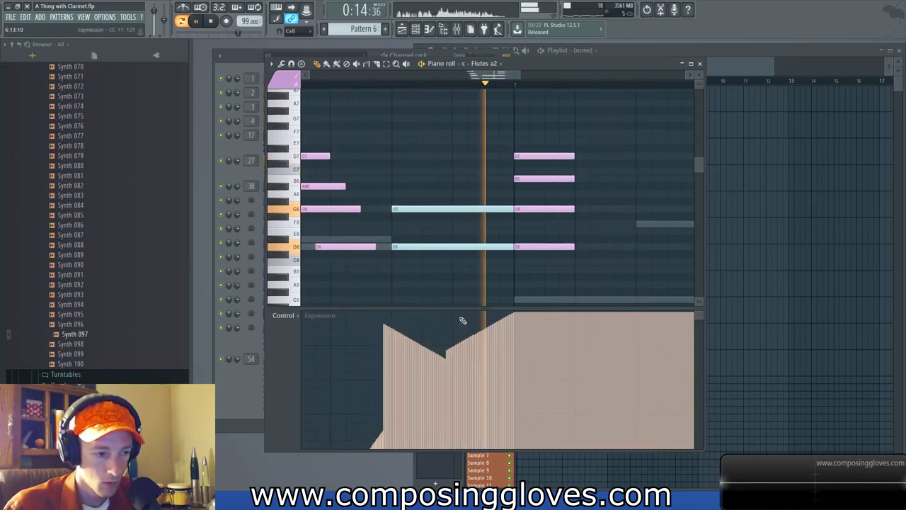
{"action": "key", "text": "space"}
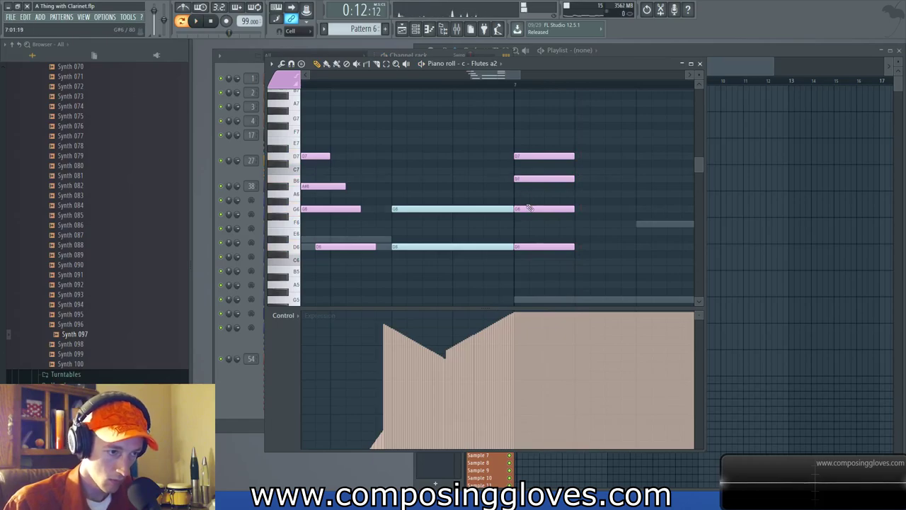
{"action": "left_click_drag", "start_coordinate": [546, 226], "coordinate": [482, 229]}
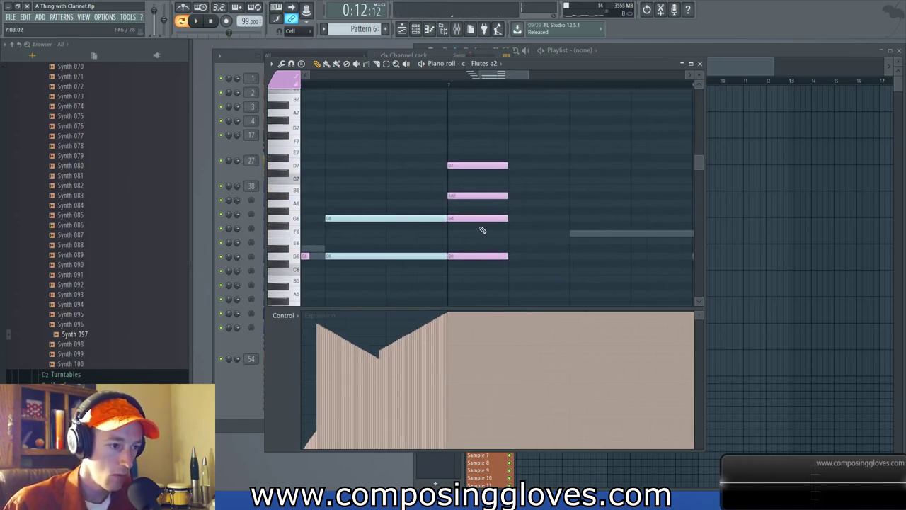
{"action": "key", "text": "space"}
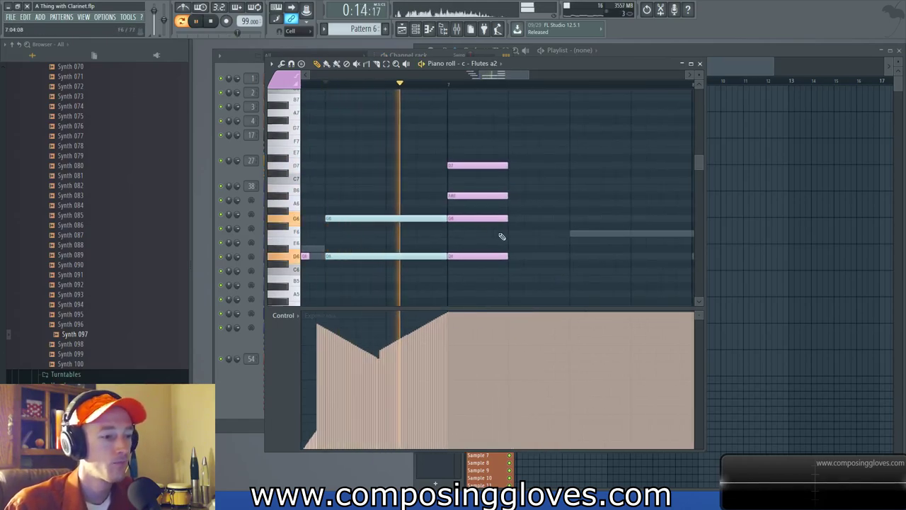
- Add four descending pairs of short Staccato notes in the second half of bar 8, from G7/D#7 down to A#6/G6
{"action": "scroll", "coordinate": [528, 222], "scroll_direction": "down", "scroll_amount": 1}
{"action": "scroll", "coordinate": [528, 221], "scroll_direction": "down", "scroll_amount": 1}
{"action": "left_click_drag", "start_coordinate": [527, 221], "coordinate": [387, 210]}
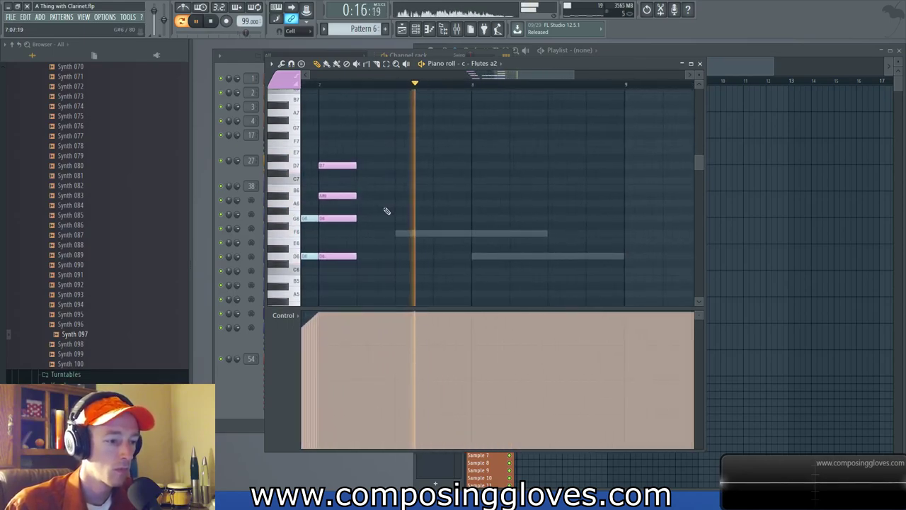
{"action": "key", "text": "space"}
{"action": "scroll", "coordinate": [559, 160], "scroll_direction": "up", "scroll_amount": 2}
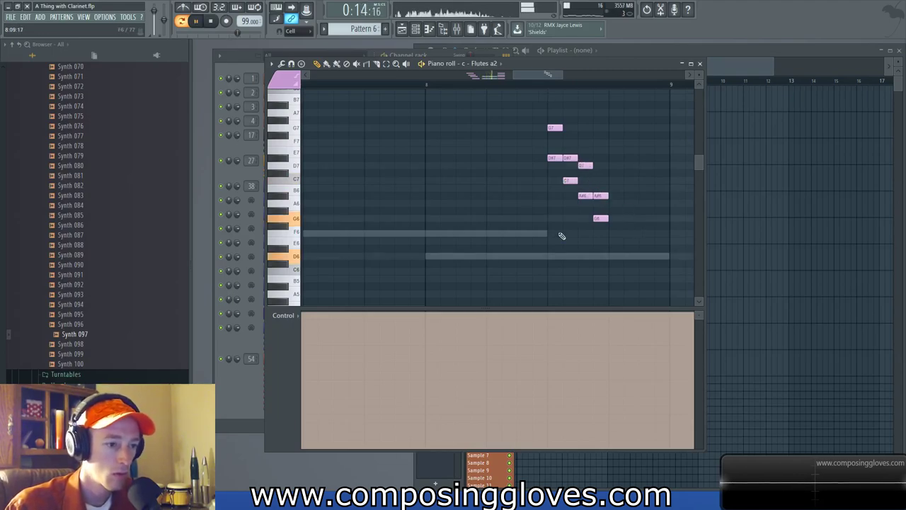
- Display note velocity and lower the velocities of the bar 8 flute run to slightly below maximum
{"action": "left_click", "coordinate": [295, 318]}
{"action": "left_click", "coordinate": [327, 343]}
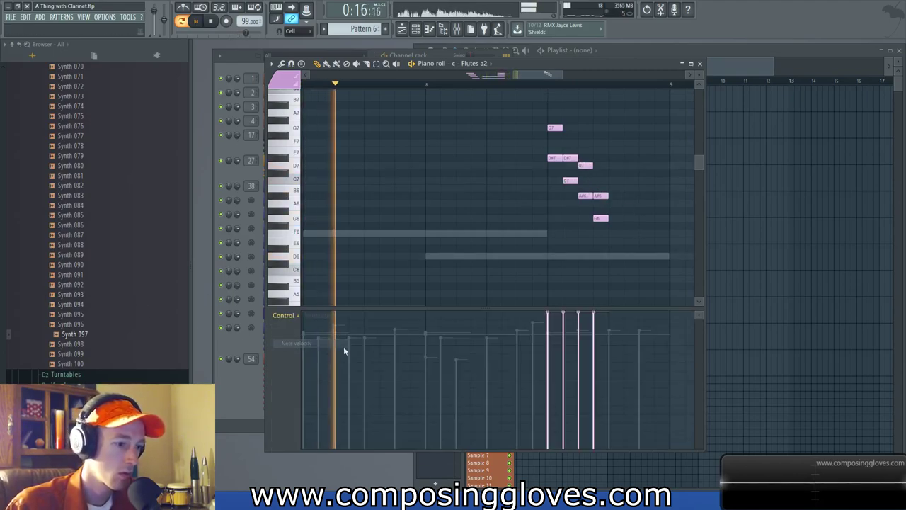
{"action": "left_click_drag", "start_coordinate": [547, 328], "coordinate": [597, 325]}
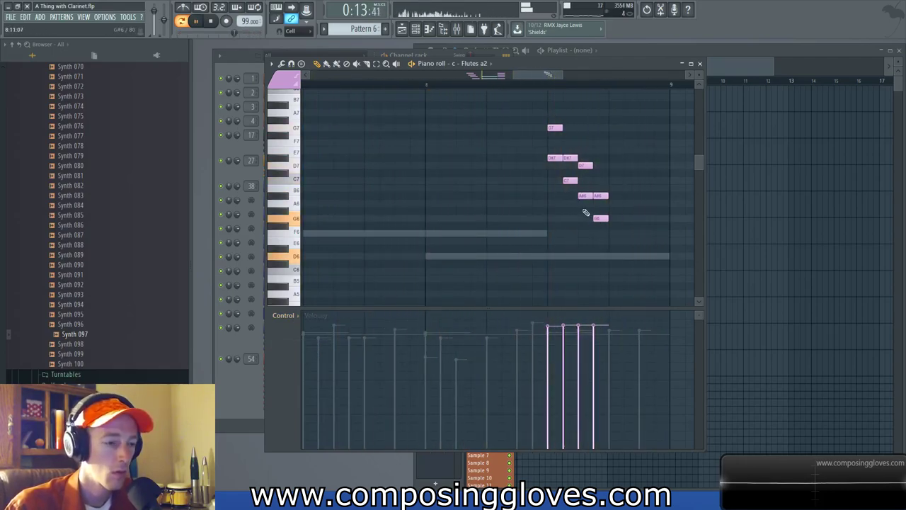
{"action": "scroll", "coordinate": [538, 199], "scroll_direction": "down", "scroll_amount": 5}
{"action": "left_click_drag", "start_coordinate": [405, 185], "coordinate": [529, 184]}
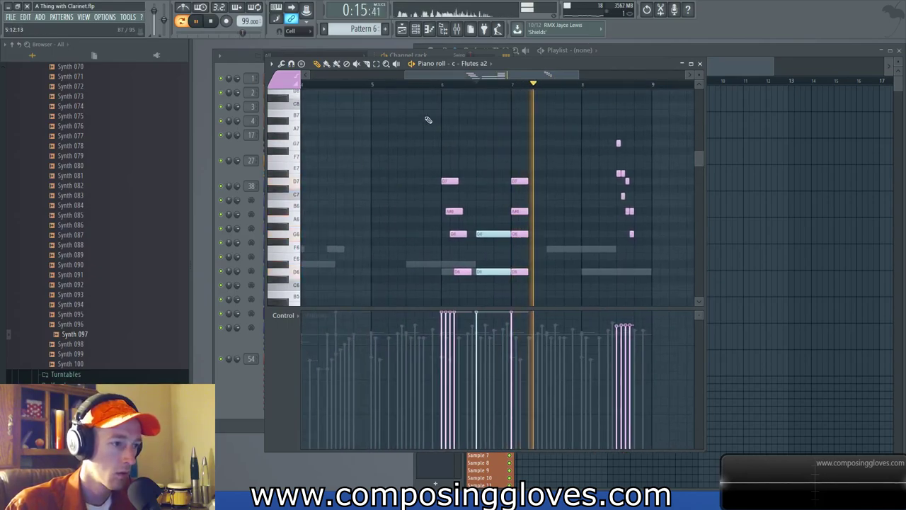
- Close the flute piano roll, bring up the Clarinet channel's notes and play the pattern from the beginning
{"action": "left_click", "coordinate": [700, 63]}
{"action": "left_click", "coordinate": [476, 116]}
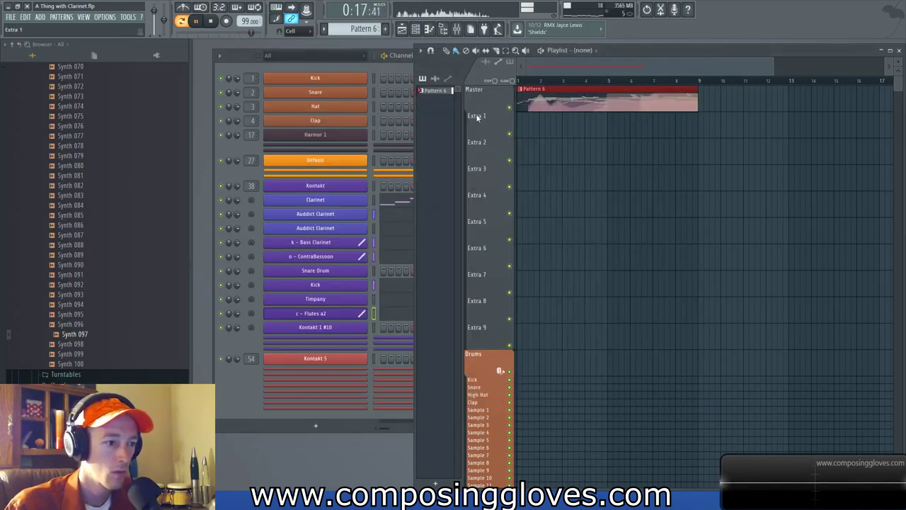
{"action": "left_click", "coordinate": [244, 398]}
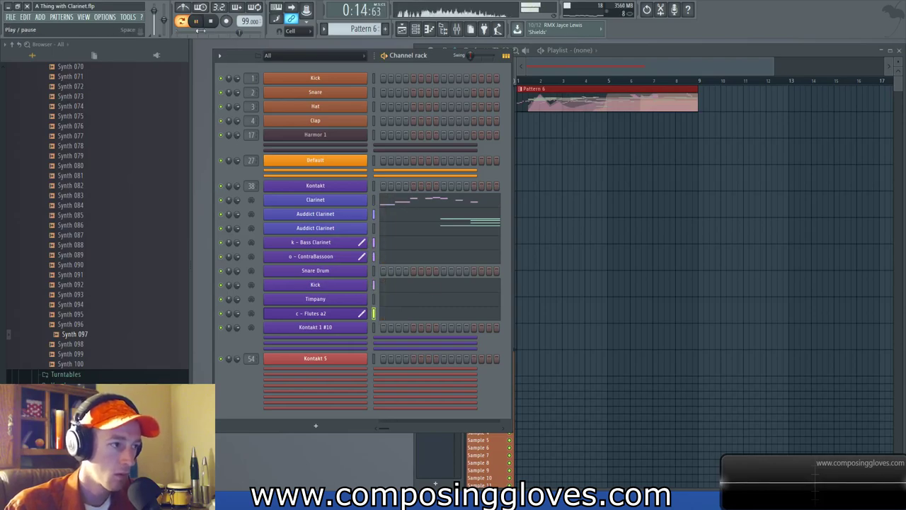
{"action": "left_click", "coordinate": [396, 205]}
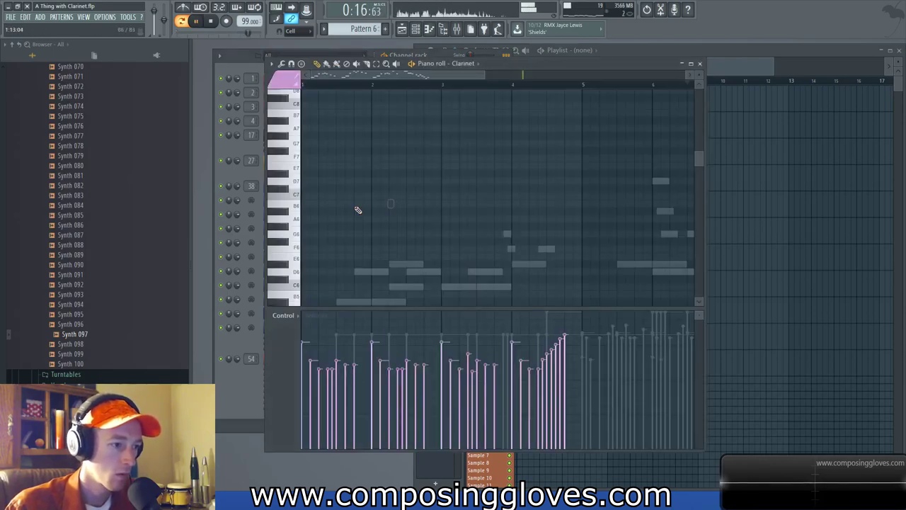
{"action": "scroll", "coordinate": [509, 109], "scroll_direction": "down", "scroll_amount": 2}
{"action": "left_click", "coordinate": [302, 84]}
{"action": "scroll", "coordinate": [404, 240], "scroll_direction": "down", "scroll_amount": 4}
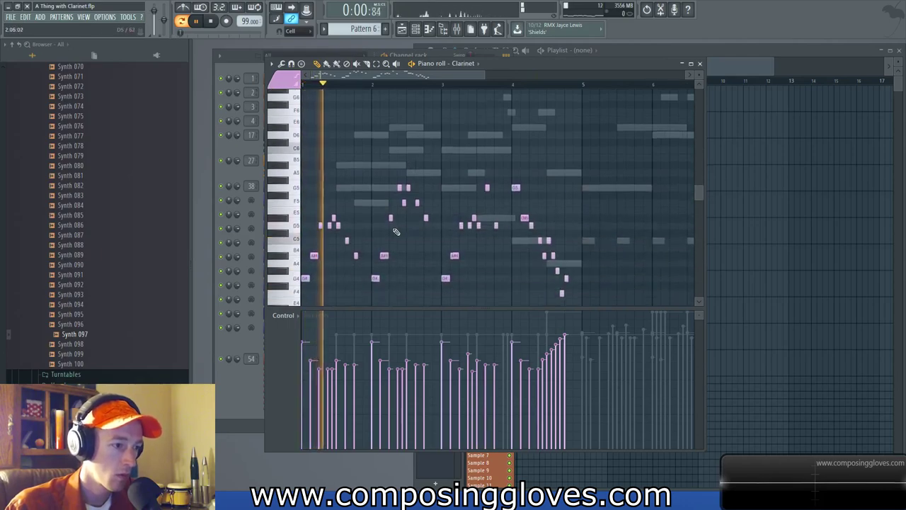
- Follow the playback of the pattern through bar 8 against the Clarinet notes, and stop it there
{"action": "scroll", "coordinate": [396, 230], "scroll_direction": "up", "scroll_amount": 2, "text": "ctrl"}
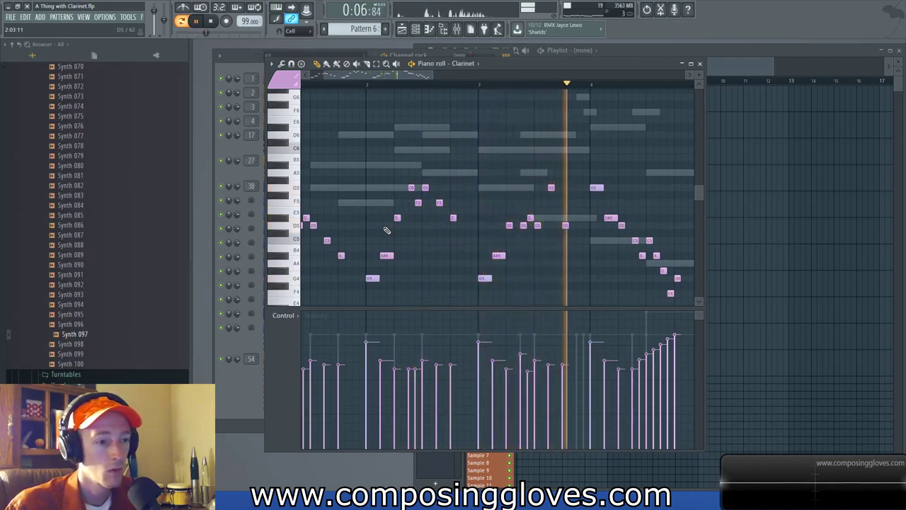
{"action": "left_click_drag", "start_coordinate": [629, 201], "coordinate": [513, 181]}
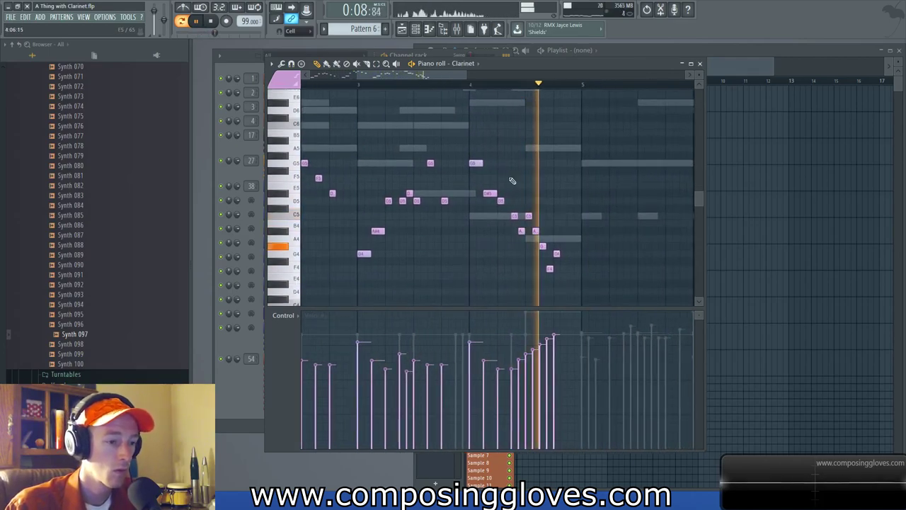
{"action": "scroll", "coordinate": [513, 180], "scroll_direction": "down", "scroll_amount": 3}
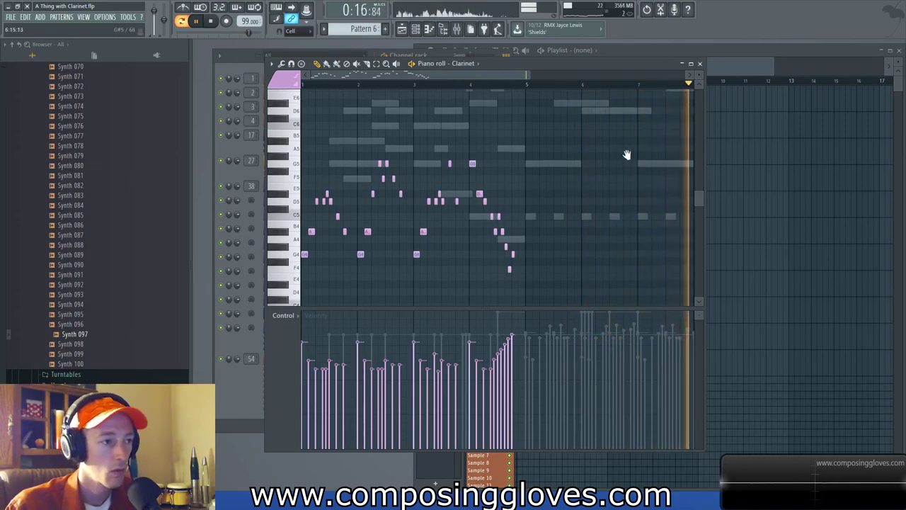
{"action": "left_click_drag", "start_coordinate": [632, 153], "coordinate": [562, 185]}
{"action": "scroll", "coordinate": [562, 186], "scroll_direction": "down", "scroll_amount": 3}
{"action": "scroll", "coordinate": [563, 185], "scroll_direction": "up", "scroll_amount": 1}
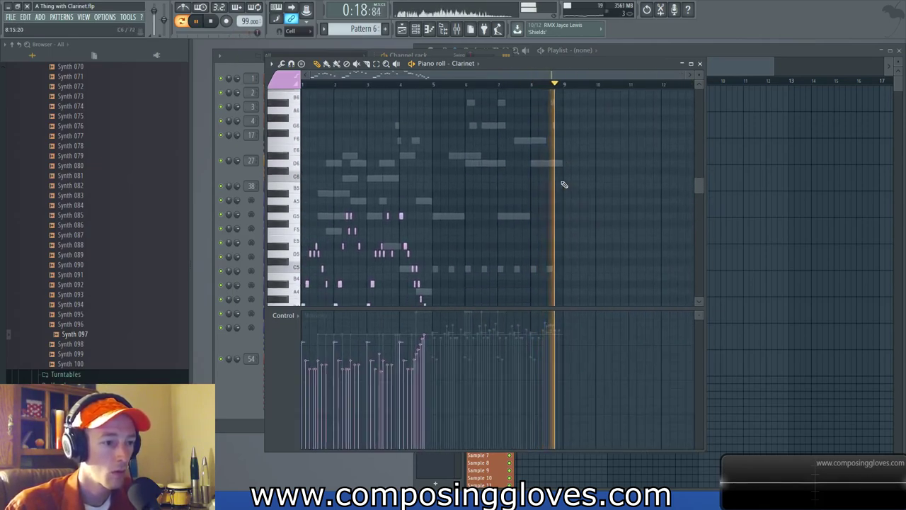
{"action": "key", "text": "space"}
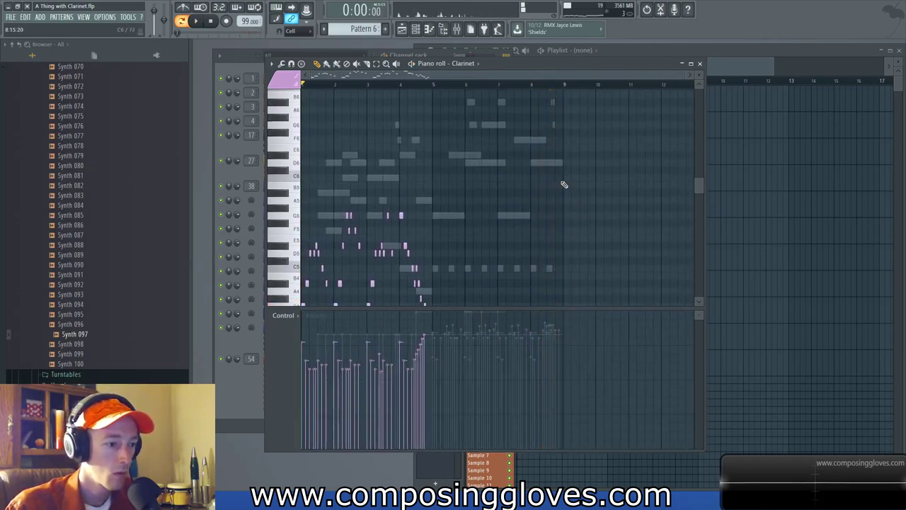
- Play the opening bars of the song and look over the Clarinet and Auddict Clarinet notes in bars 1 to 4
{"action": "left_click", "coordinate": [742, 71]}
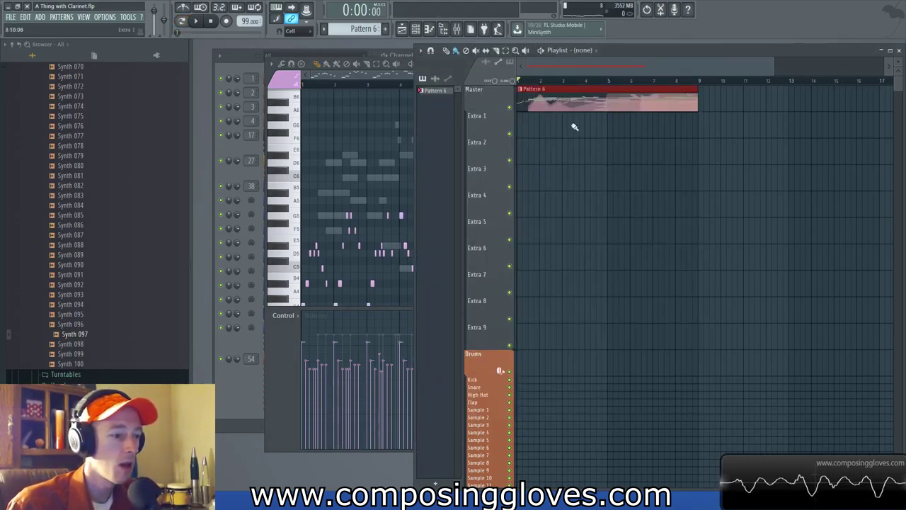
{"action": "left_click", "coordinate": [360, 78]}
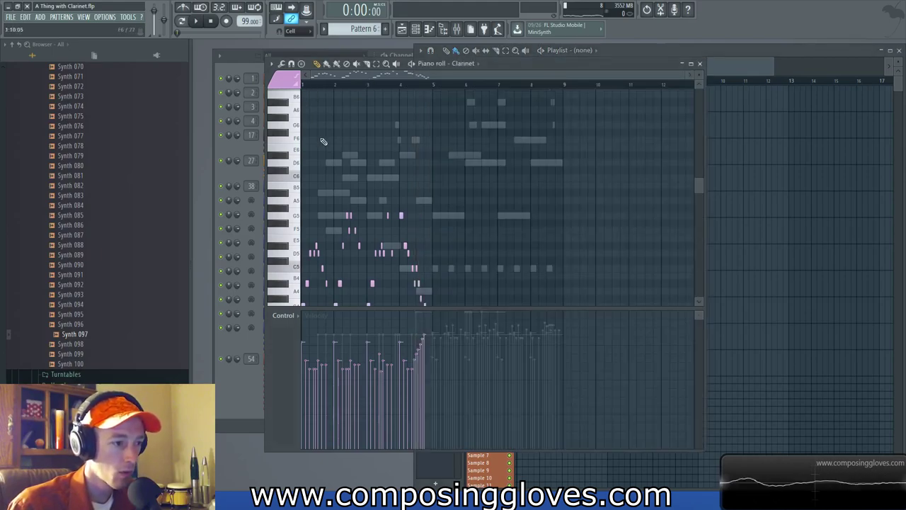
{"action": "scroll", "coordinate": [354, 189], "scroll_direction": "down", "scroll_amount": 3}
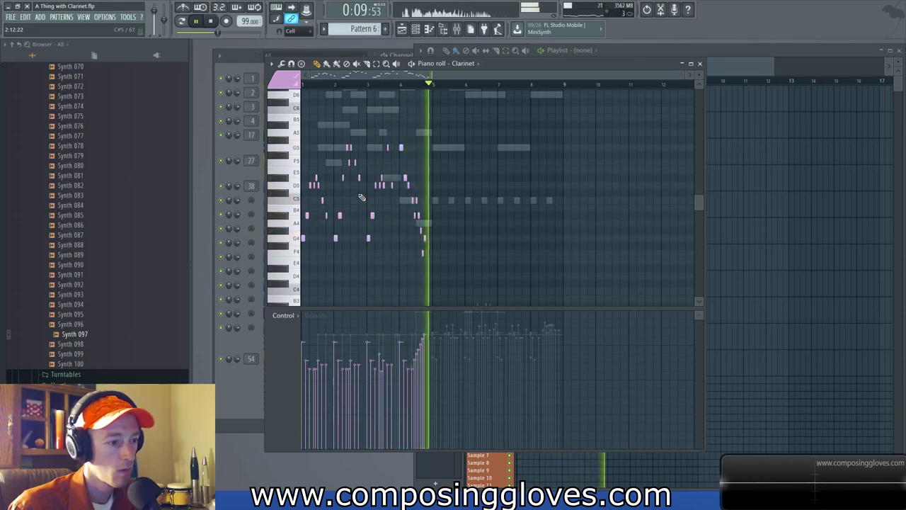
{"action": "key", "text": "space"}
{"action": "double_click", "coordinate": [424, 224]}
{"action": "scroll", "coordinate": [388, 210], "scroll_direction": "up", "scroll_amount": 5}
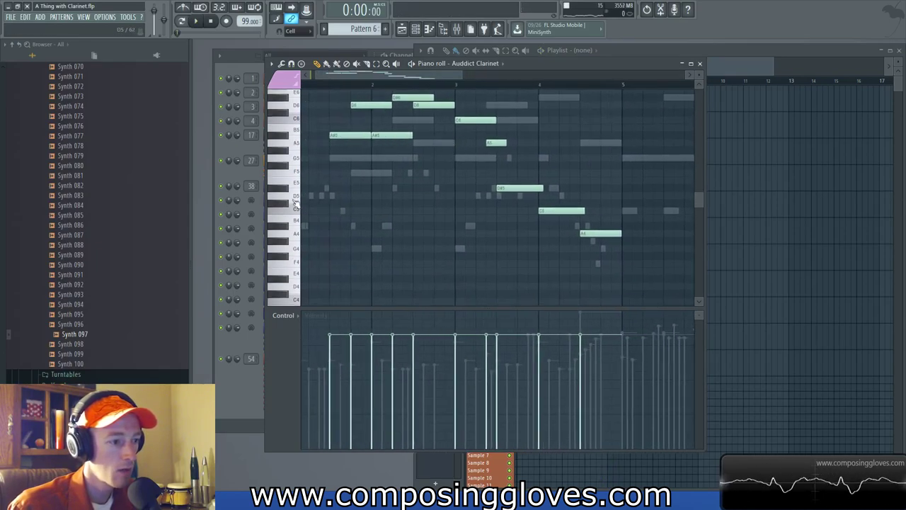
{"action": "double_click", "coordinate": [306, 226]}
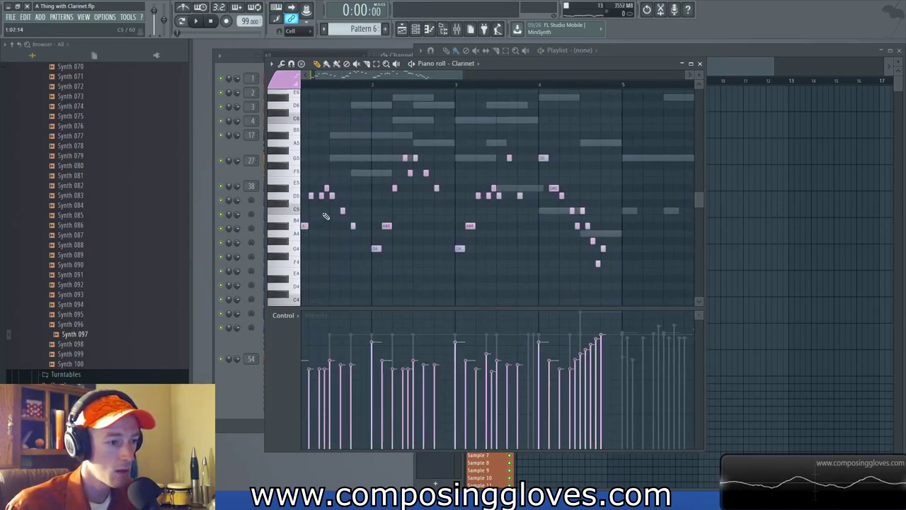
- Place a second Pattern 6 clip at bar 5 in the playlist and make the four-bar opening clip unique as Pattern 7
{"action": "left_click", "coordinate": [732, 73]}
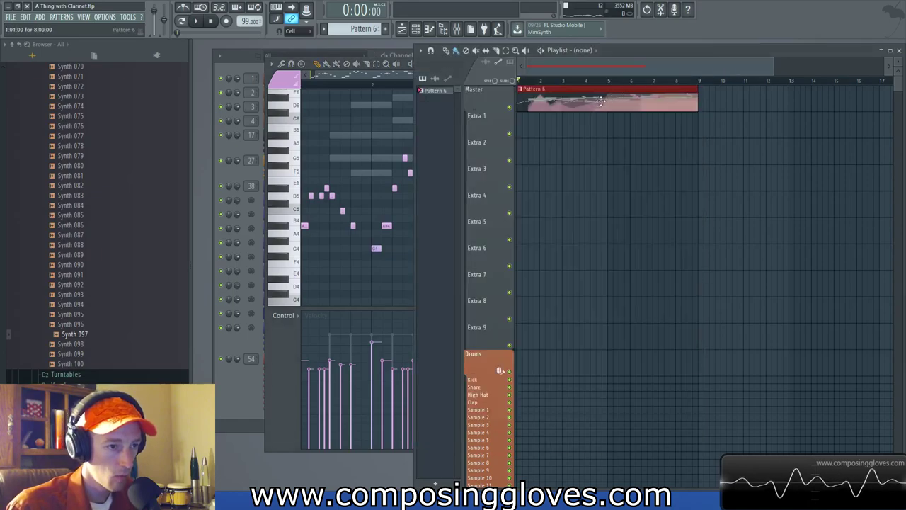
{"action": "left_click_drag", "start_coordinate": [720, 100], "coordinate": [659, 122]}
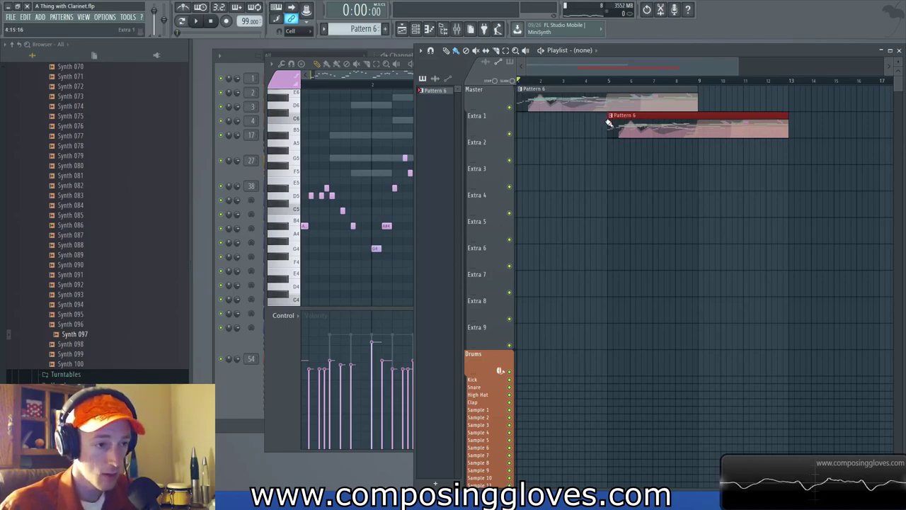
{"action": "left_click_drag", "start_coordinate": [615, 91], "coordinate": [640, 97]}
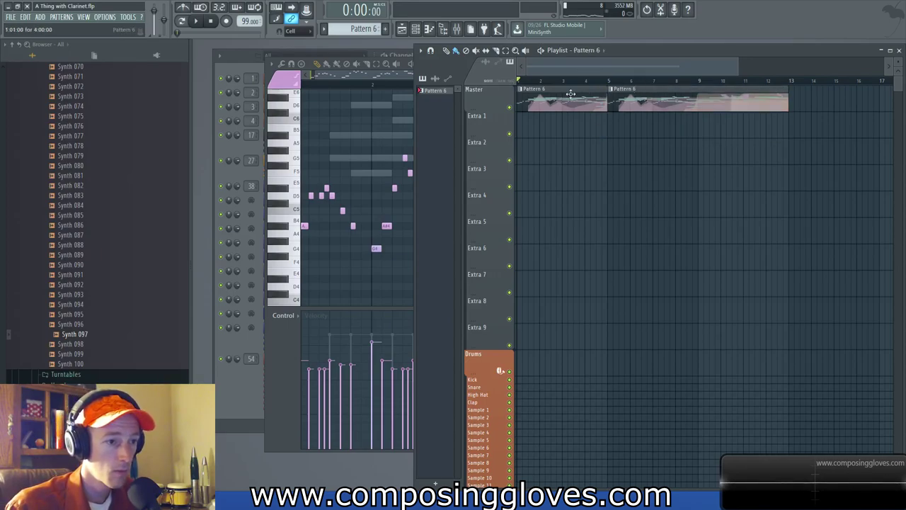
{"action": "left_click", "coordinate": [520, 90]}
{"action": "left_click", "coordinate": [541, 151]}
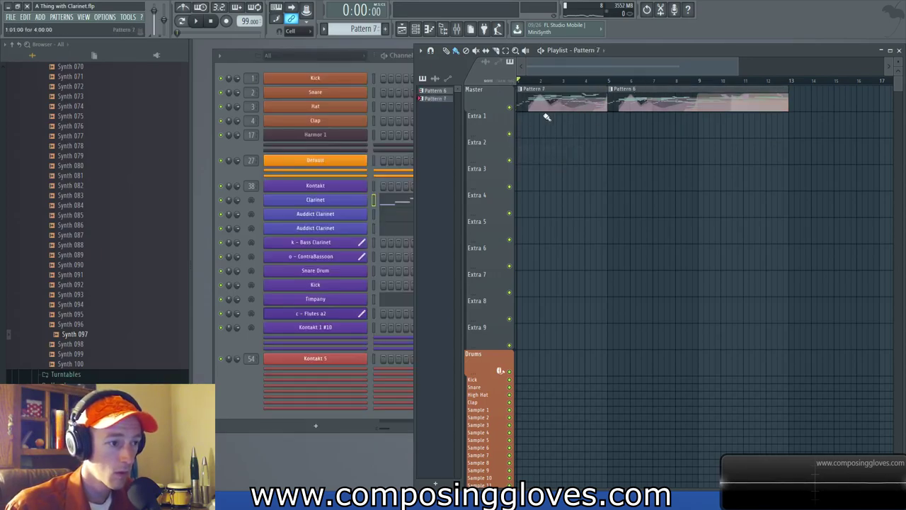
- Play Pattern 7 and look through the notes of its Clarinet, Auddict Clarinet and Timpany channels
{"action": "left_click", "coordinate": [404, 205]}
{"action": "key", "text": "space"}
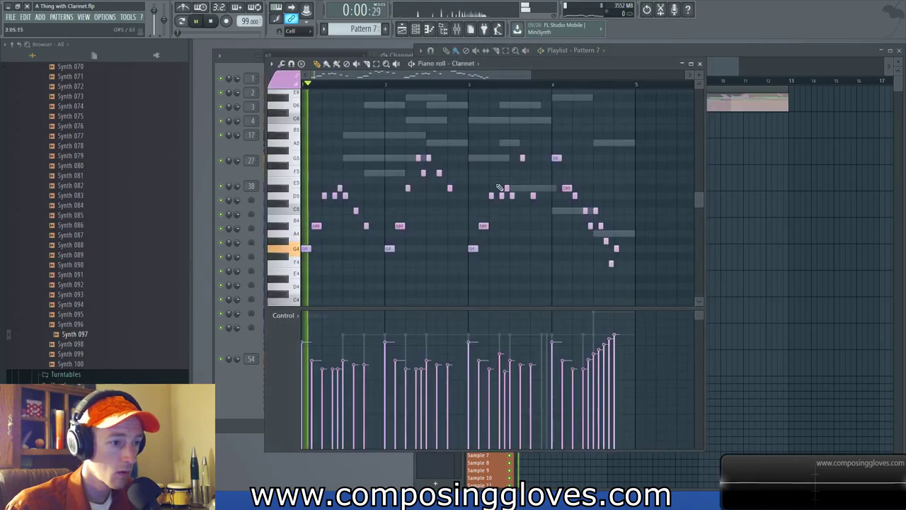
{"action": "right_click", "coordinate": [622, 234]}
{"action": "key", "text": "ctrl+z"}
{"action": "scroll", "coordinate": [630, 210], "scroll_direction": "down", "scroll_amount": 3}
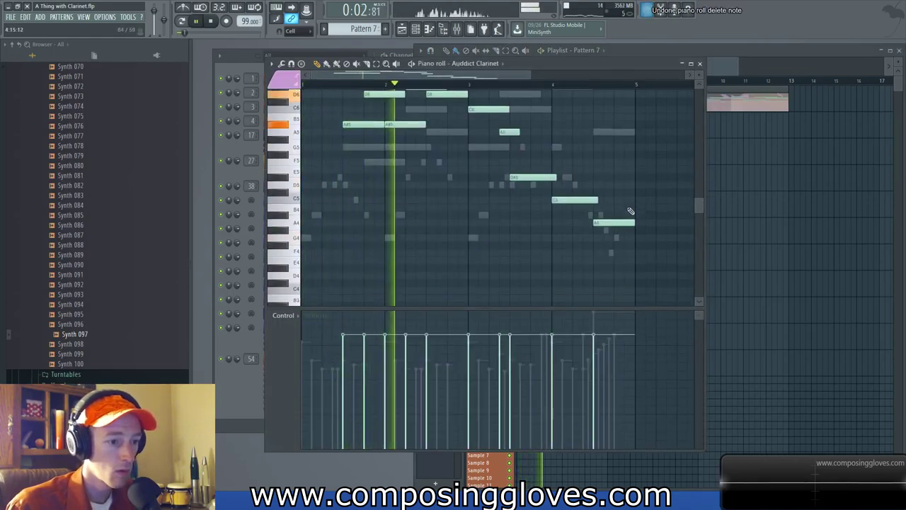
{"action": "right_click", "coordinate": [629, 206]}
{"action": "right_click", "coordinate": [629, 206]}
{"action": "right_click", "coordinate": [629, 206]}
{"action": "scroll", "coordinate": [629, 218], "scroll_direction": "up", "scroll_amount": 7}
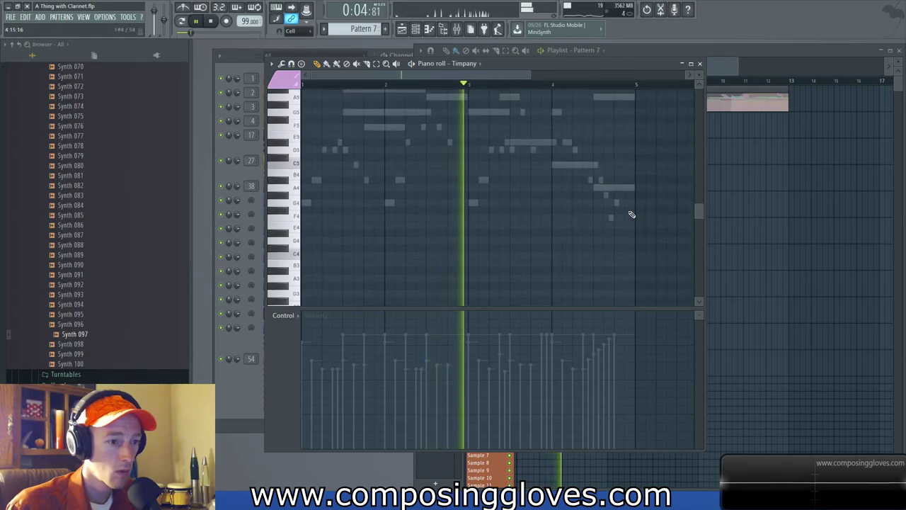
- Move all notes of both Auddict Clarinet parts in Pattern 7 so that each part starts at bar 5
{"action": "double_click", "coordinate": [614, 167]}
{"action": "key", "text": "space"}
{"action": "key", "text": "ctrl+a"}
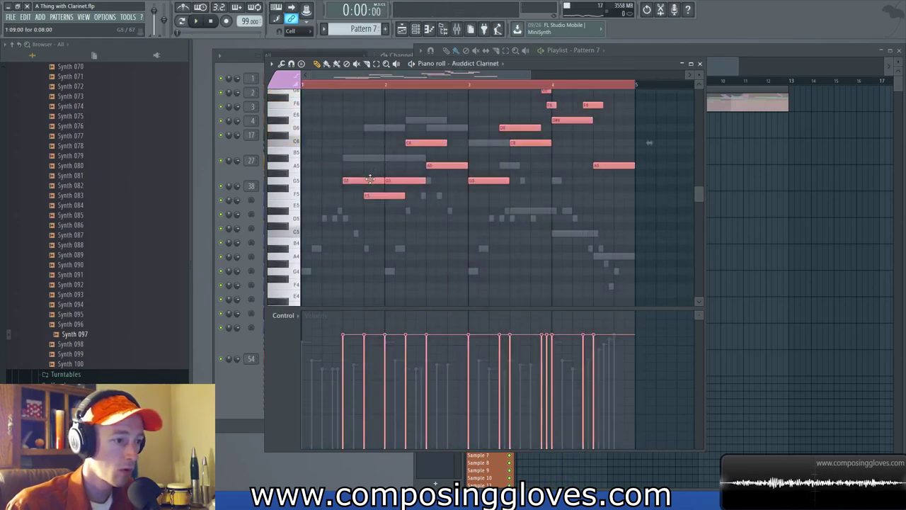
{"action": "left_click_drag", "start_coordinate": [367, 179], "coordinate": [674, 178]}
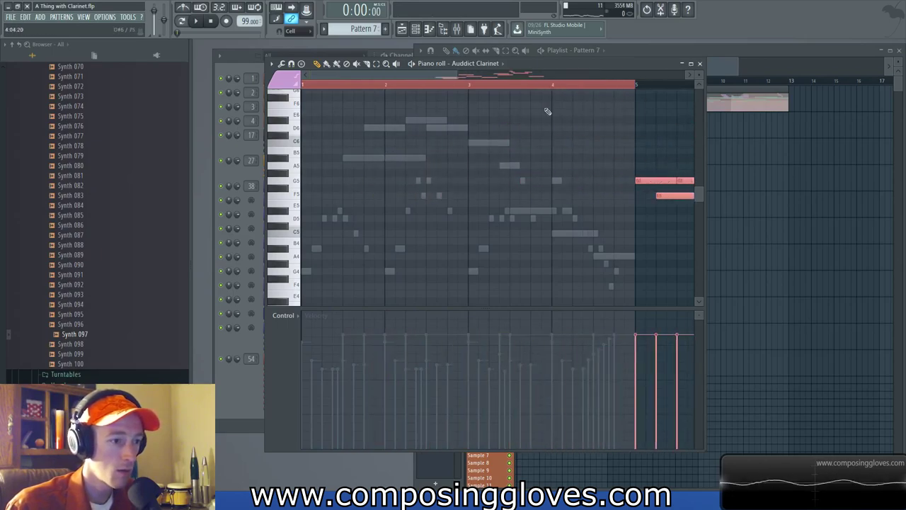
{"action": "right_click", "coordinate": [356, 161]}
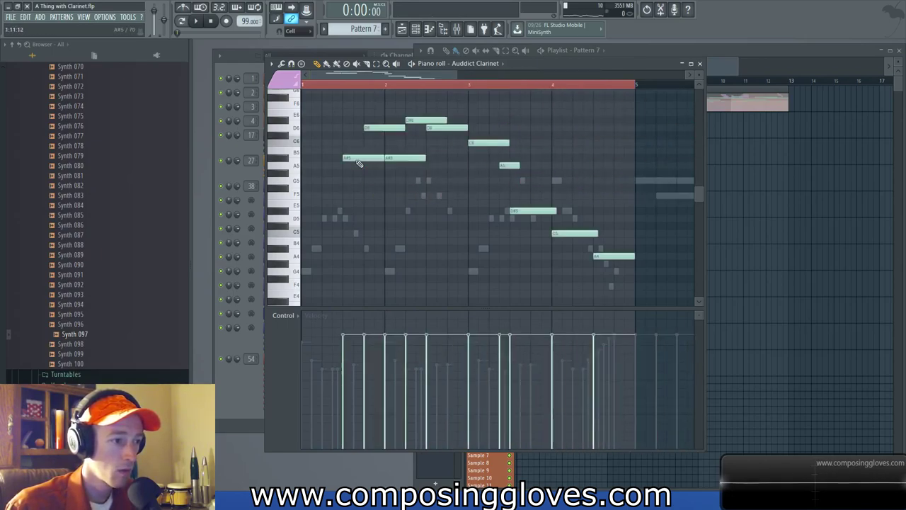
{"action": "key", "text": "ctrl+a"}
{"action": "left_click_drag", "start_coordinate": [355, 160], "coordinate": [635, 168]}
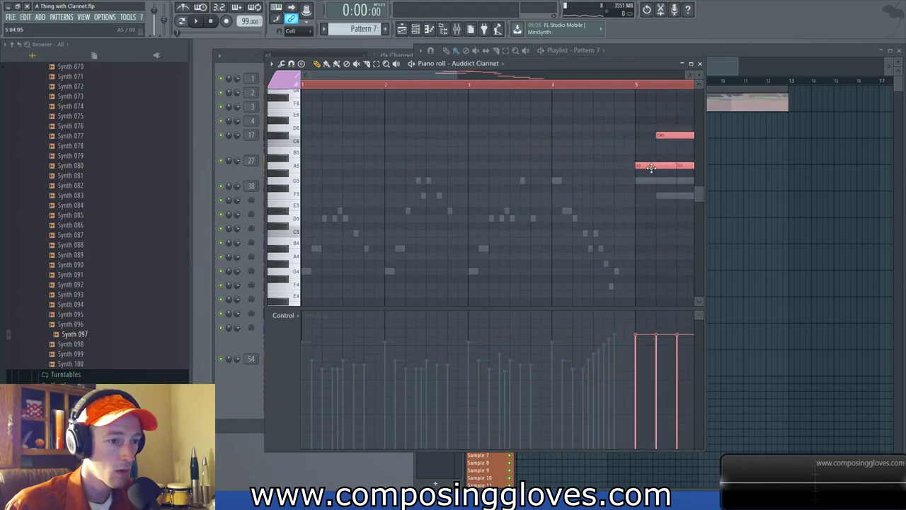
- Move the Pattern 6 clip to start at bar 9 in the playlist and play the song from the beginning
{"action": "left_click", "coordinate": [729, 72]}
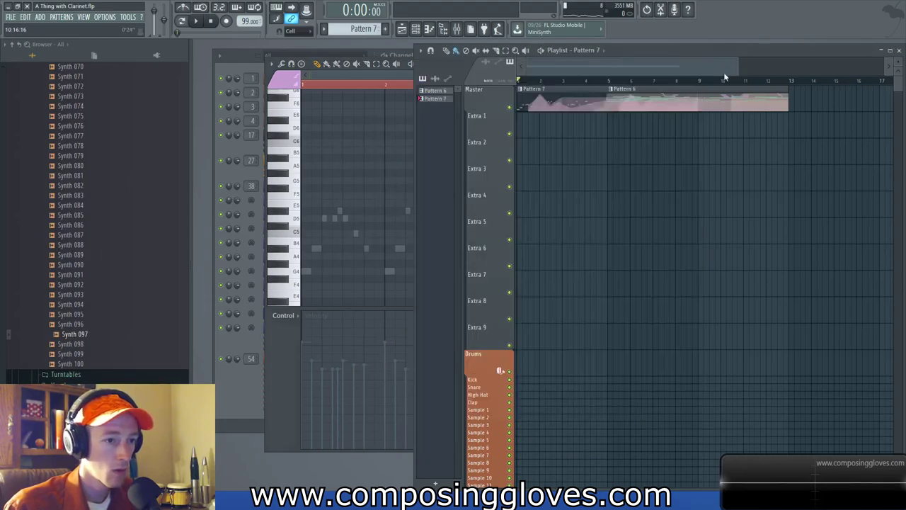
{"action": "left_click_drag", "start_coordinate": [701, 99], "coordinate": [816, 97]}
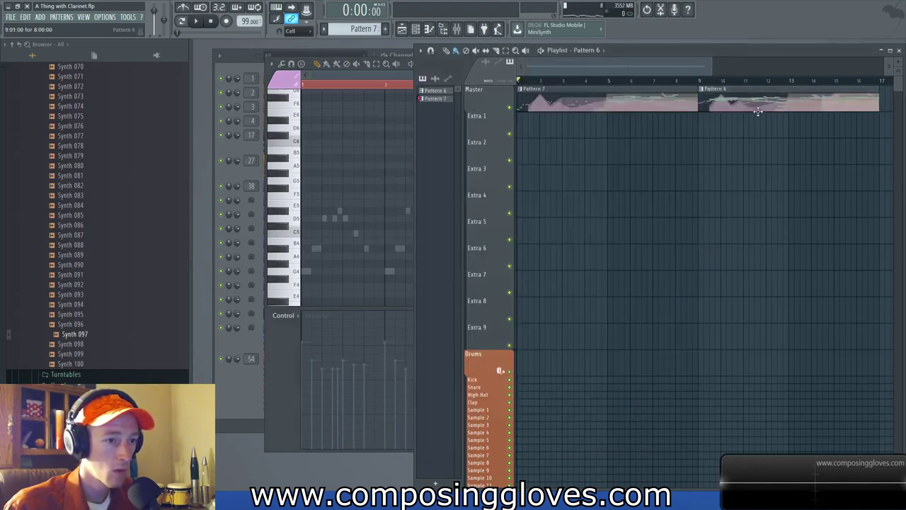
{"action": "key", "text": "space"}
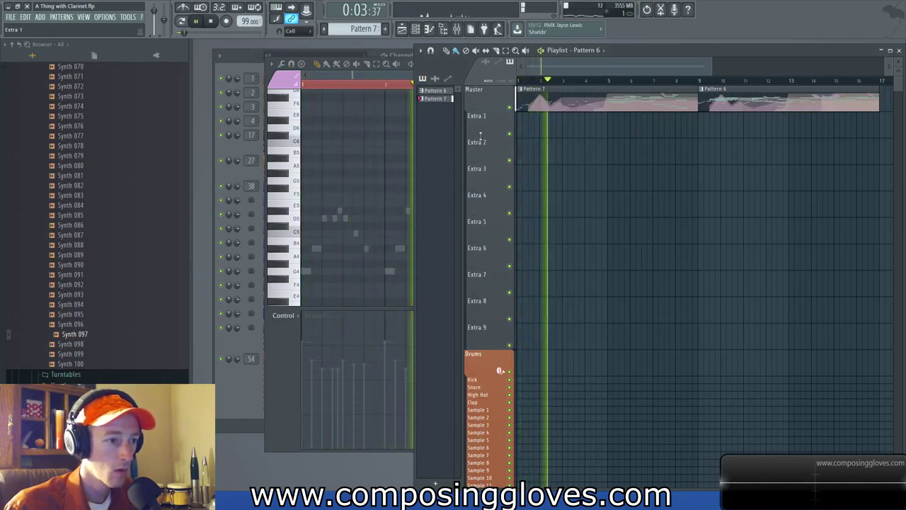
- Duplicate all Clarinet notes from bars 1 to 4 of Pattern 7 so the copy starts at bar 5, and stop playback
{"action": "left_click", "coordinate": [360, 76]}
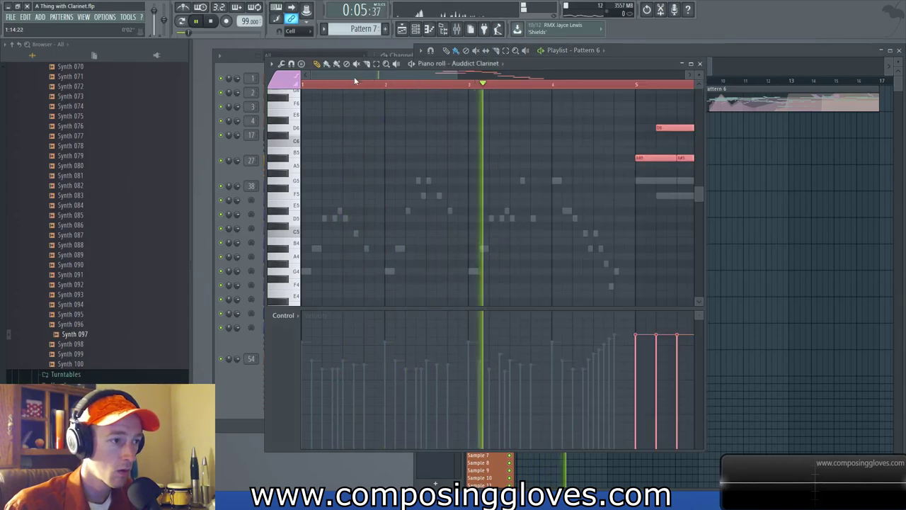
{"action": "left_click", "coordinate": [405, 208], "text": "ctrl"}
{"action": "scroll", "coordinate": [416, 220], "scroll_direction": "down", "scroll_amount": 3}
{"action": "right_click", "coordinate": [474, 204]}
{"action": "right_click", "coordinate": [474, 204]}
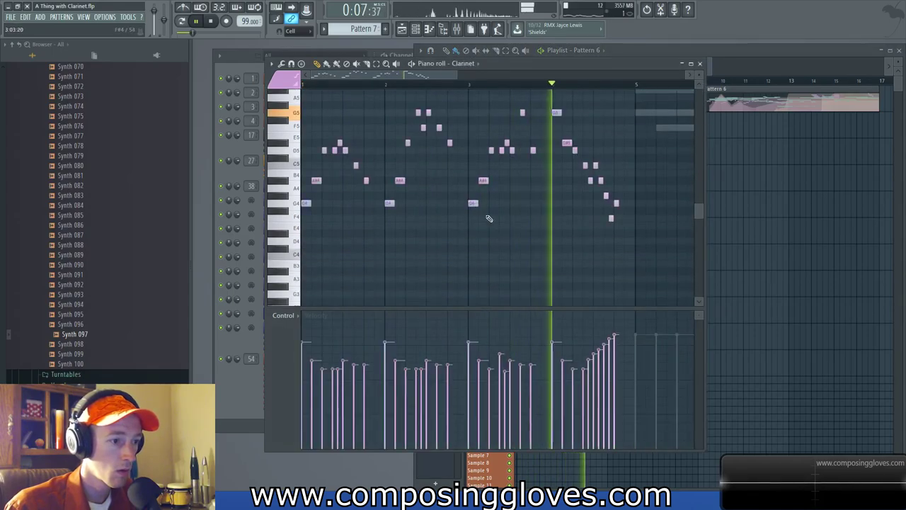
{"action": "scroll", "coordinate": [488, 228], "scroll_direction": "down", "scroll_amount": 2}
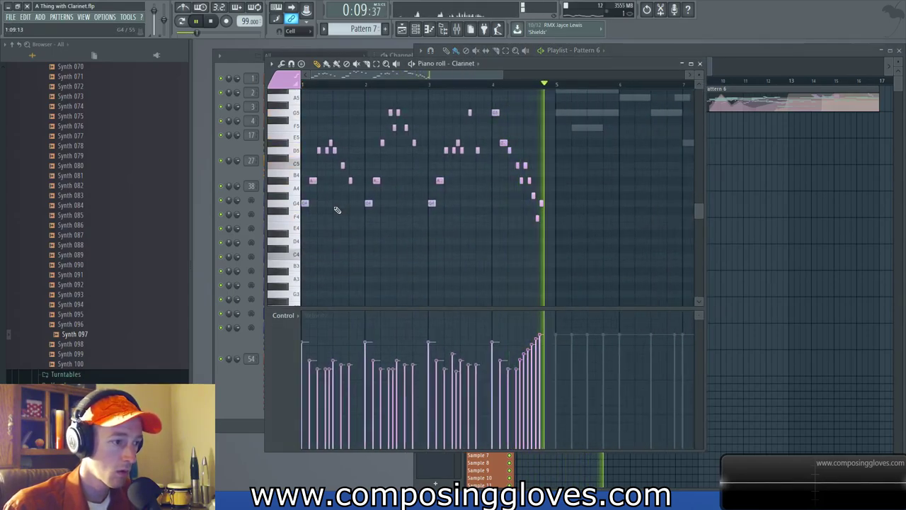
{"action": "key", "text": "ctrl+a"}
{"action": "mouse_move", "coordinate": [305, 204]}
{"action": "left_mouse_down"}
{"action": "mouse_move", "coordinate": [550, 212]}
{"action": "mouse_move", "coordinate": [560, 204]}
{"action": "left_mouse_up"}
{"action": "key", "text": "space"}
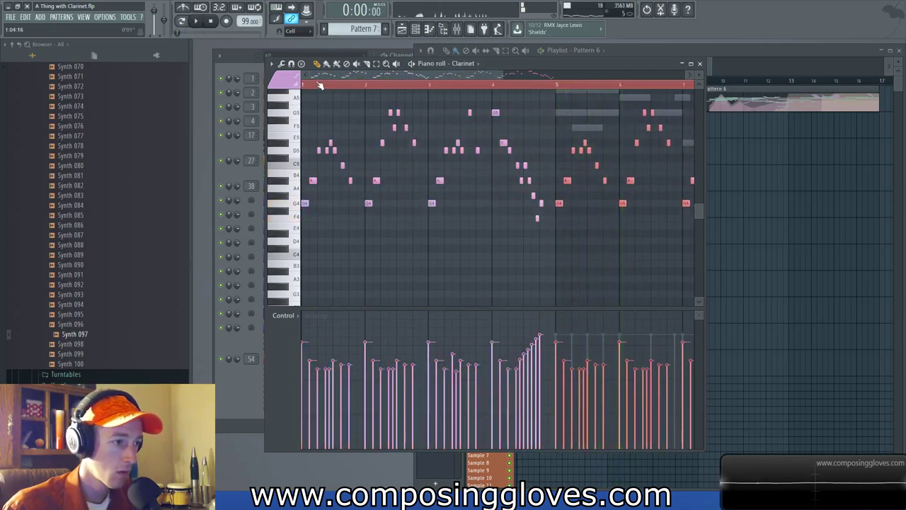
{"action": "left_click", "coordinate": [372, 88], "text": "ctrl"}
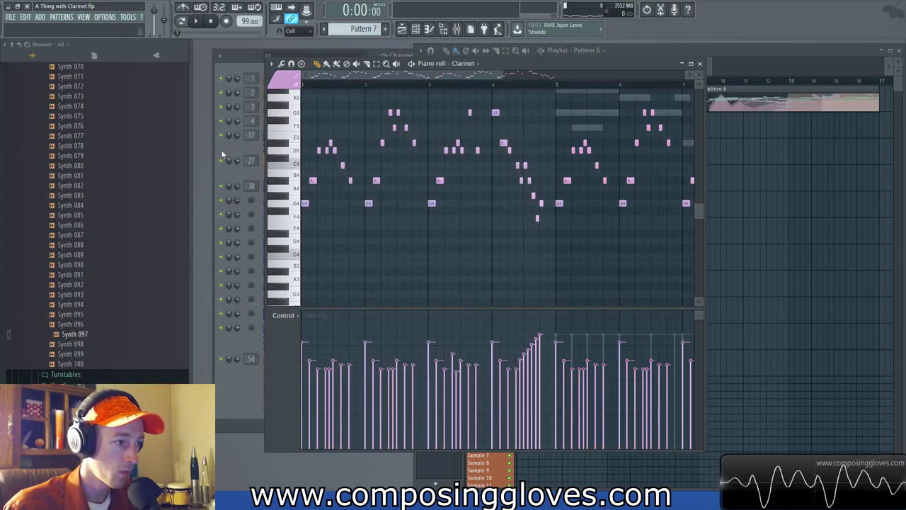
- Add paired short Staccatissimo notes on G4 and A#4 at reduced velocity to beats 2, 3 and 4 of bar 1 in the first Auddict Clarinet
{"action": "left_click", "coordinate": [242, 173]}
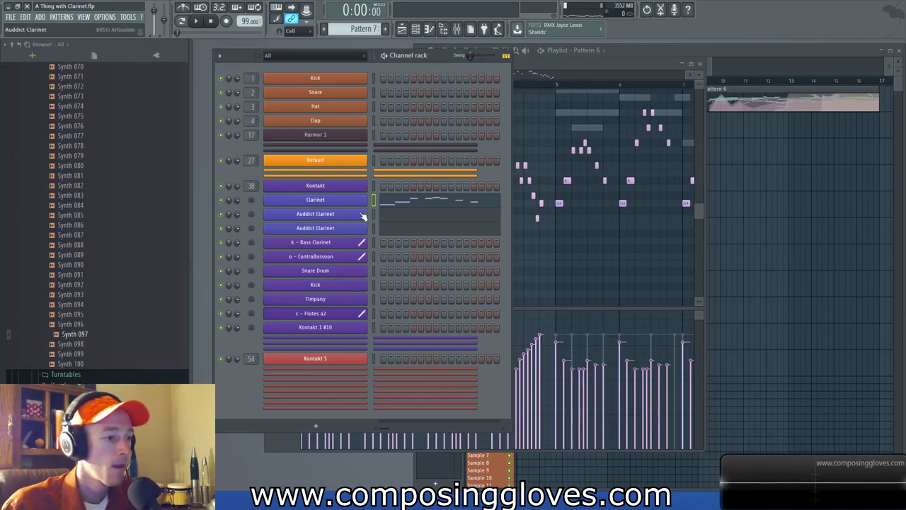
{"action": "left_click", "coordinate": [397, 217]}
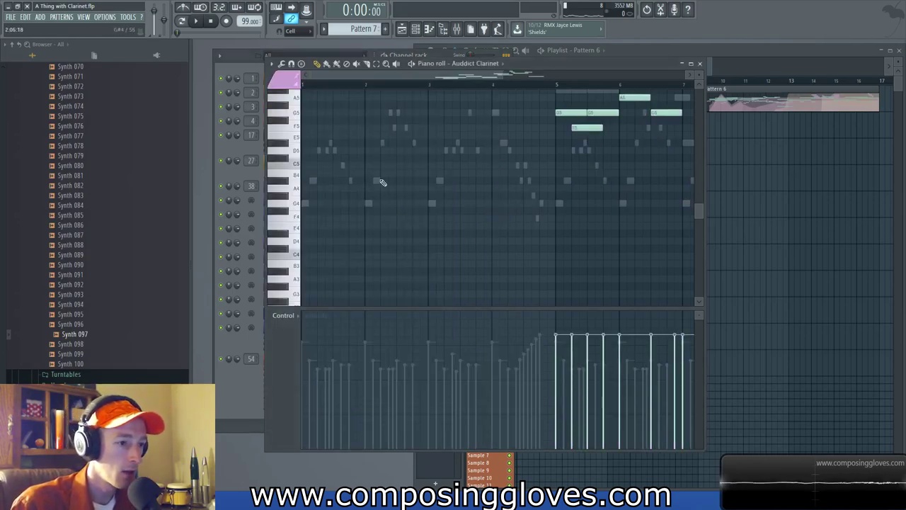
{"action": "left_click", "coordinate": [273, 74]}
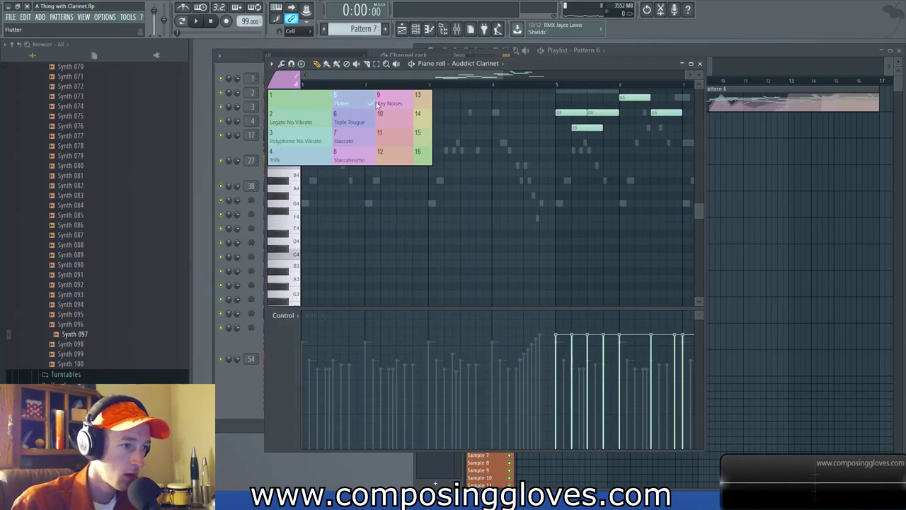
{"action": "left_click", "coordinate": [349, 162]}
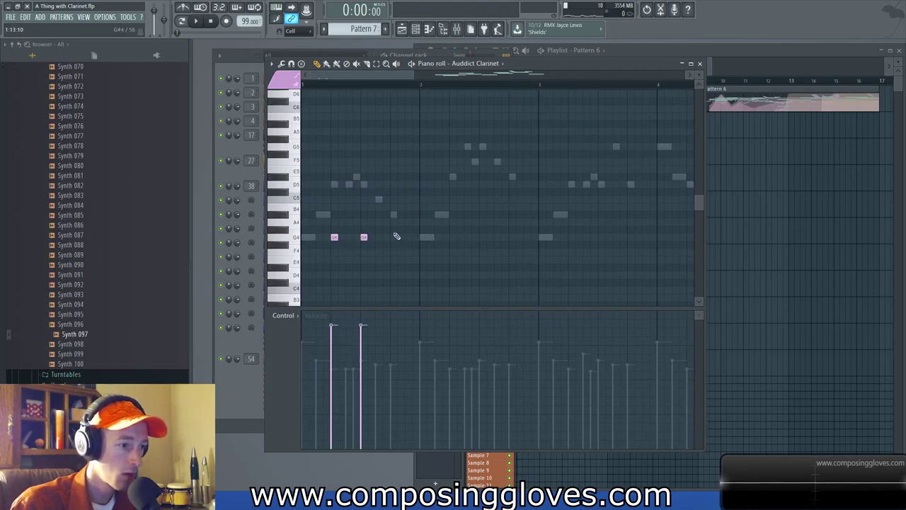
{"action": "key", "text": "space"}
{"action": "left_click", "coordinate": [364, 214]}
{"action": "left_click", "coordinate": [393, 214]}
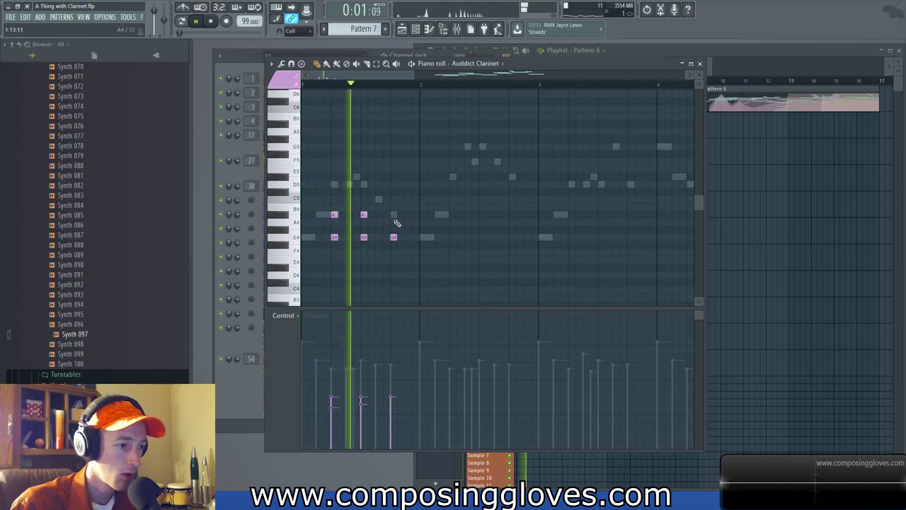
{"action": "mouse_move", "coordinate": [465, 234]}
{"action": "left_mouse_down"}
{"action": "mouse_move", "coordinate": [441, 238]}
{"action": "mouse_move", "coordinate": [475, 222]}
{"action": "left_mouse_up"}
- Raise the three G4 notes in bar 1 to D5 above the A#4 notes and play the result
{"action": "key", "text": "space"}
{"action": "key", "text": "space"}
{"action": "left_click_drag", "start_coordinate": [323, 231], "coordinate": [393, 185], "text": "ctrl"}
{"action": "key", "text": "space"}
{"action": "key", "text": "space"}
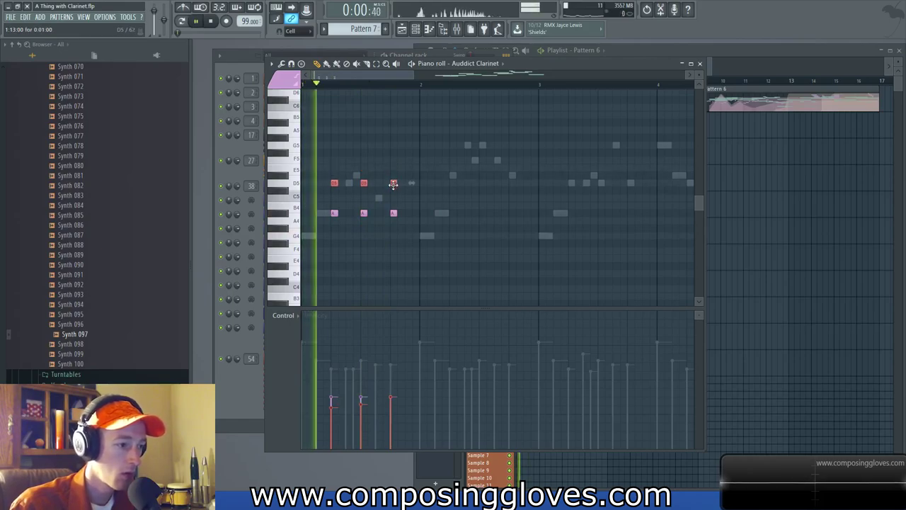
- Raise the bar 1 accent pairs to D5 and G5 on beats 2 and 3 and to D#5 and G5 on beat 4, checking with playback
{"action": "left_click_drag", "start_coordinate": [326, 205], "coordinate": [394, 216], "text": "ctrl"}
{"action": "key", "text": "space"}
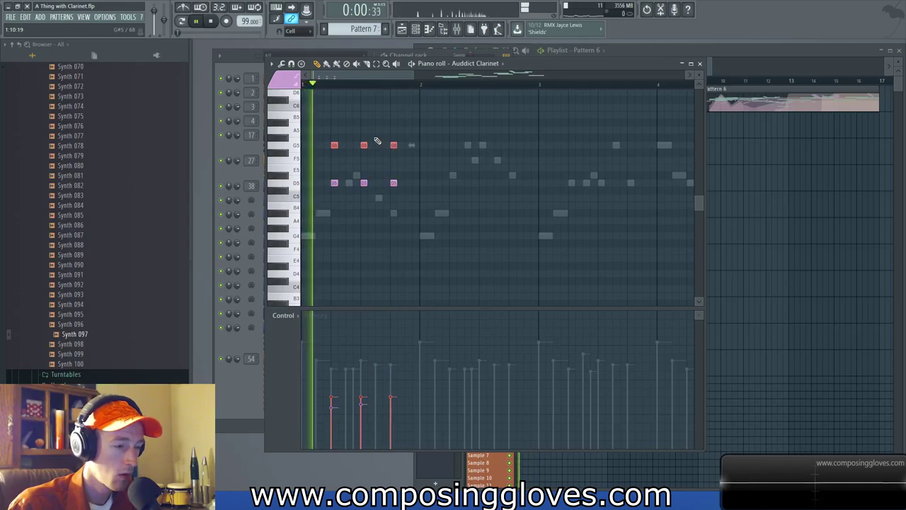
{"action": "scroll", "coordinate": [371, 162], "scroll_direction": "up", "scroll_amount": 2}
{"action": "key", "text": "space"}
{"action": "left_click", "coordinate": [404, 152], "text": "ctrl"}
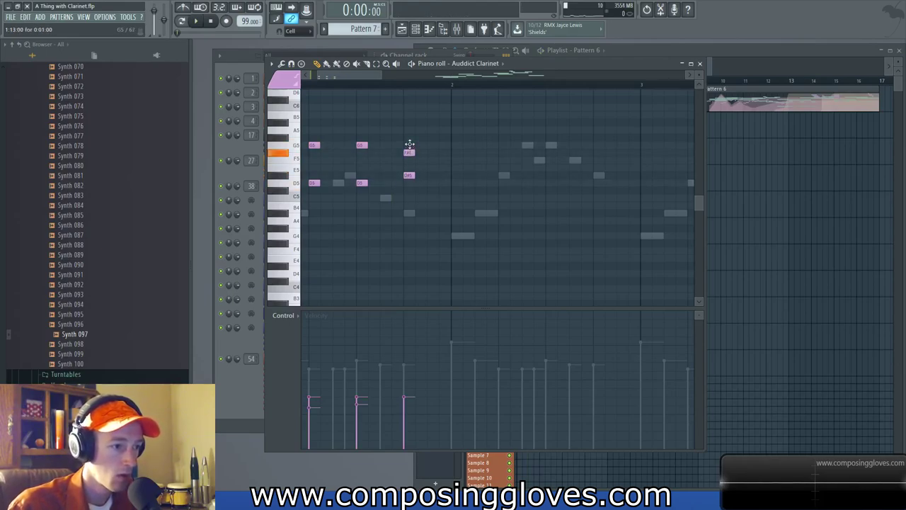
{"action": "key", "text": "space"}
{"action": "scroll", "coordinate": [409, 144], "scroll_direction": "down", "scroll_amount": 1}
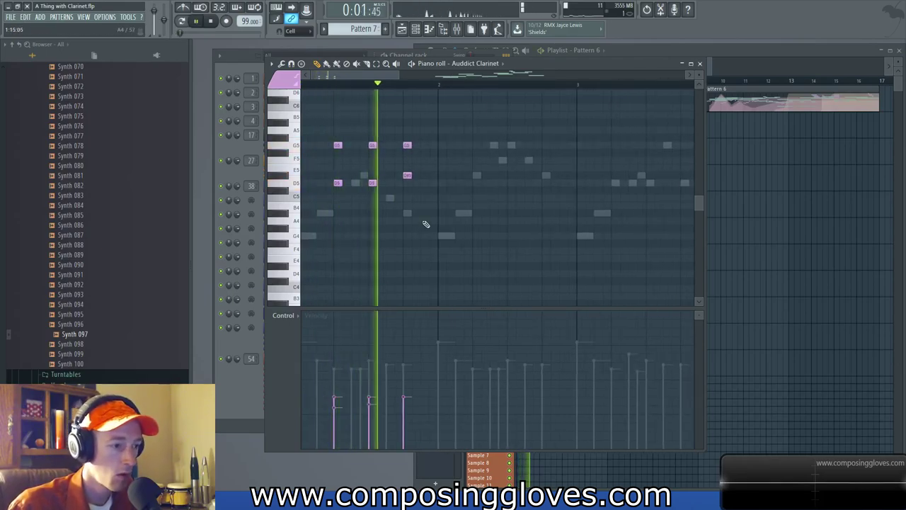
{"action": "key", "text": "space"}
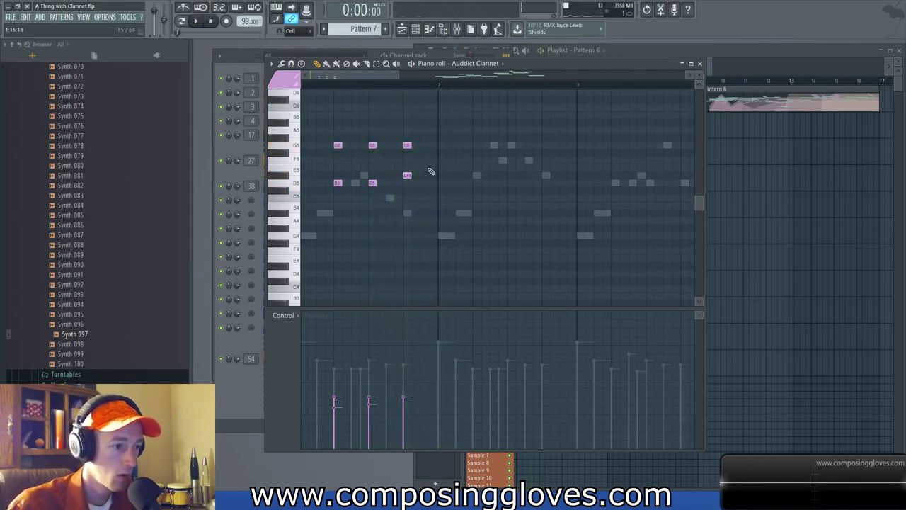
- Add short note pairs to bar 2: D#5 and G5 on beat 2, G5 and A5 on beat 3, D#5 and G5 on beat 4
{"action": "left_click_drag", "start_coordinate": [337, 134], "coordinate": [400, 192]}
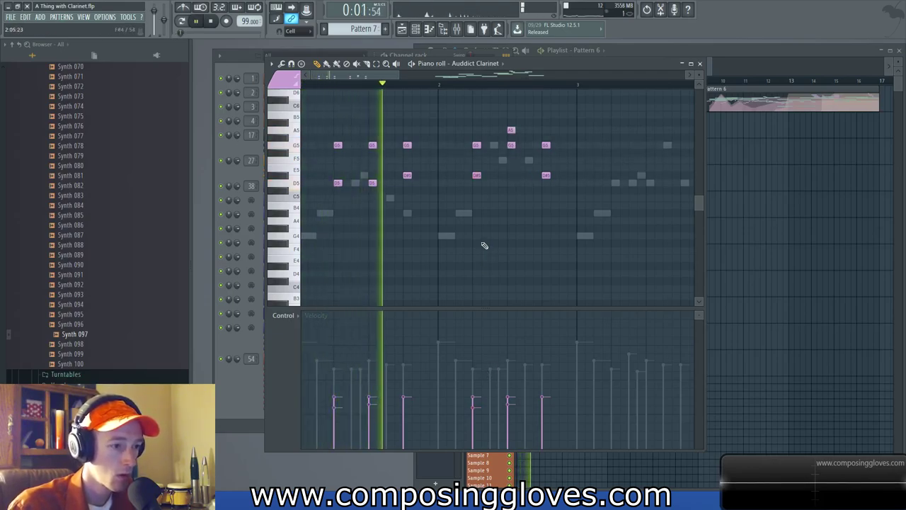
{"action": "scroll", "coordinate": [482, 234], "scroll_direction": "up", "scroll_amount": 1}
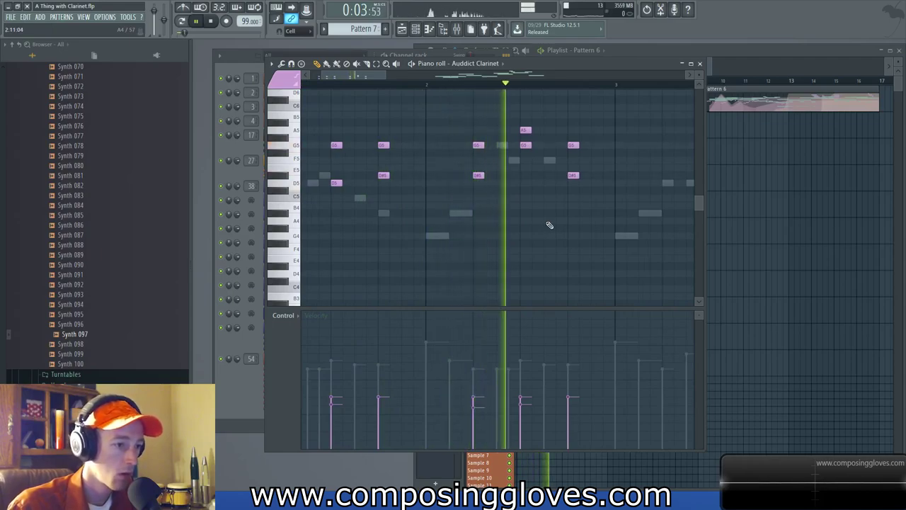
{"action": "left_click_drag", "start_coordinate": [550, 228], "coordinate": [320, 238]}
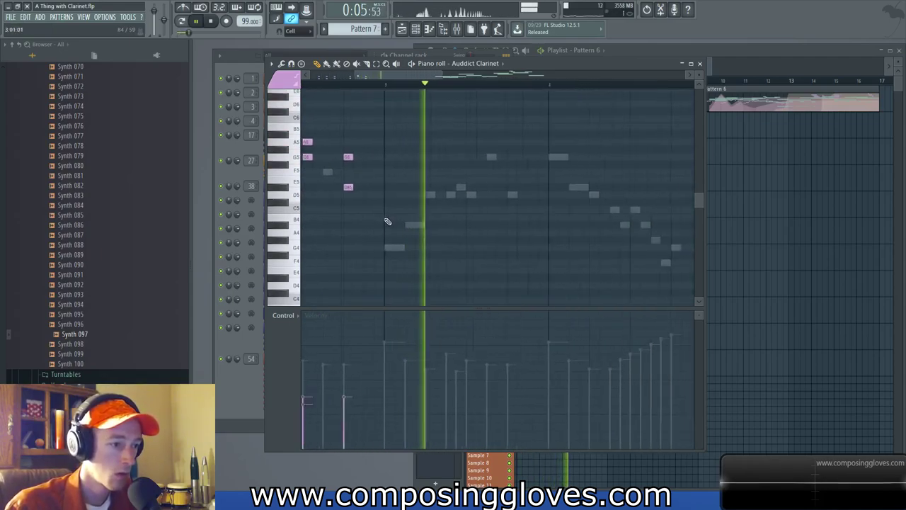
- Duplicate the accent pairs from bars 1 and 2 into bars 3 and 4 and play the result
{"action": "scroll", "coordinate": [384, 217], "scroll_direction": "down", "scroll_amount": 2}
{"action": "left_click_drag", "start_coordinate": [359, 214], "coordinate": [426, 213]}
{"action": "left_click_drag", "start_coordinate": [456, 132], "coordinate": [561, 207]}
{"action": "key", "text": "space"}
{"action": "key", "text": "space"}
{"action": "scroll", "coordinate": [562, 207], "scroll_direction": "up", "scroll_amount": 3}
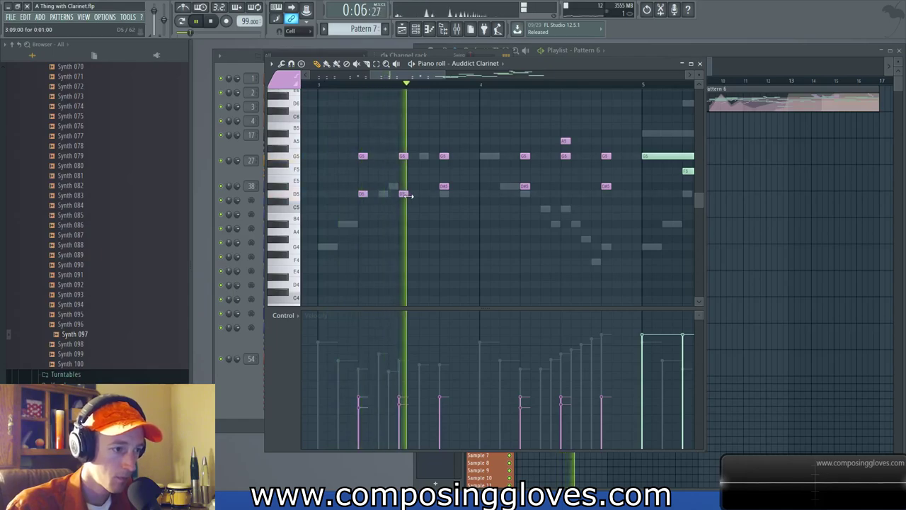
- Lower bar 3's beat 4 D#5 to D5 and change bar 4's pairs to D5 and G5, A5 and C6, and G5 and D6
{"action": "key", "text": "space"}
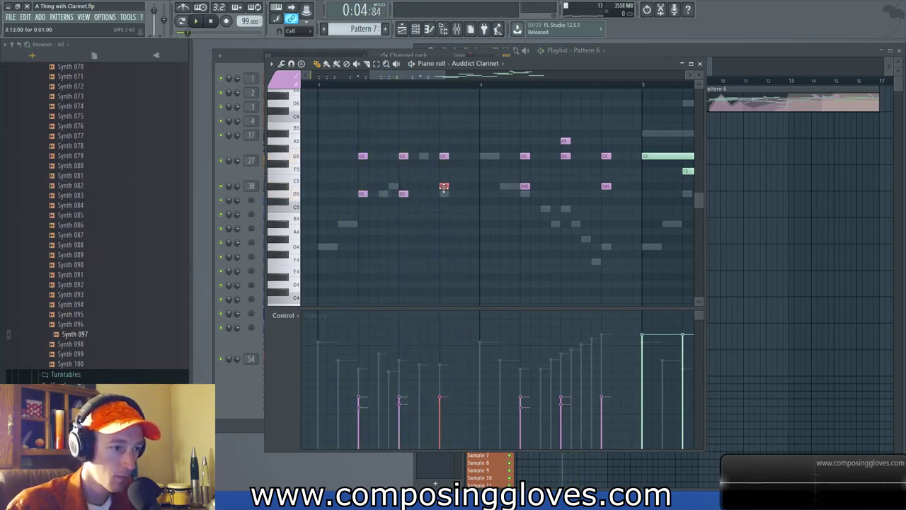
{"action": "scroll", "coordinate": [444, 195], "scroll_direction": "right", "scroll_amount": 2}
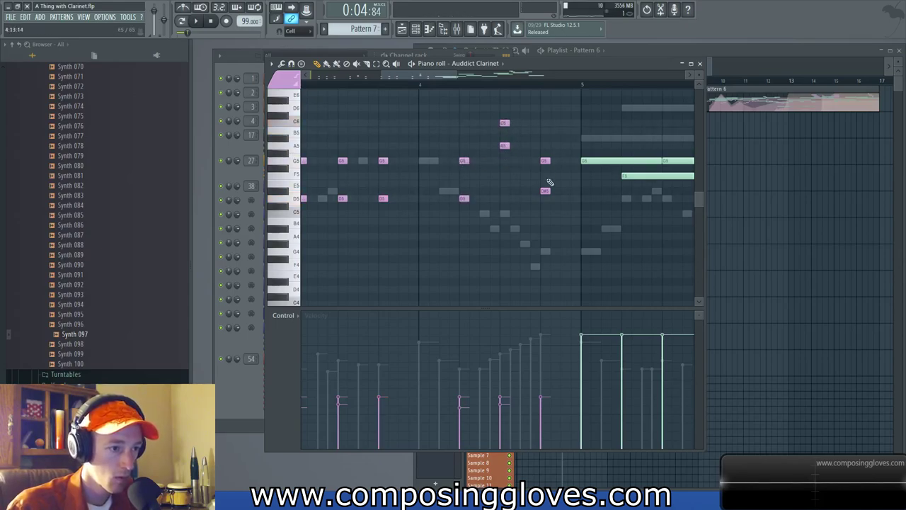
{"action": "scroll", "coordinate": [515, 184], "scroll_direction": "down", "scroll_amount": 3}
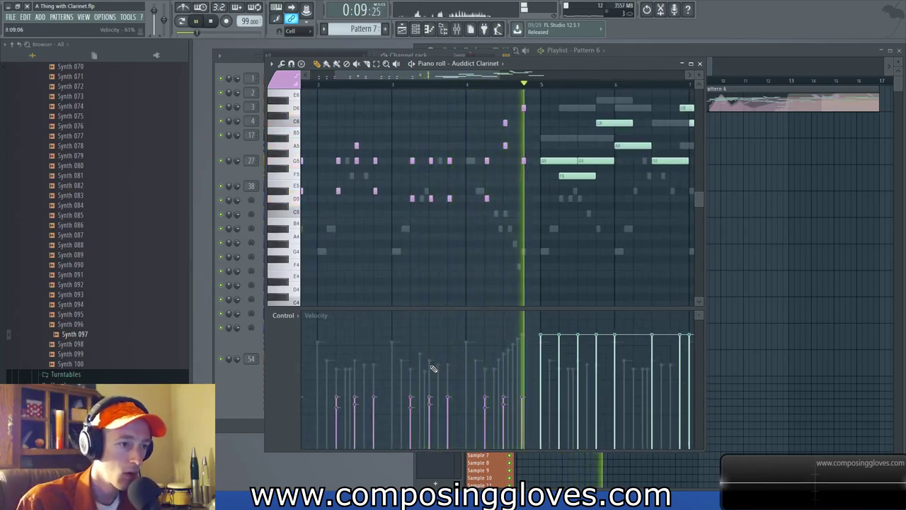
- Ramp the accent note velocities gradually upward from bar 3 to the end of bar 4
{"action": "left_click_drag", "start_coordinate": [410, 400], "coordinate": [533, 380]}
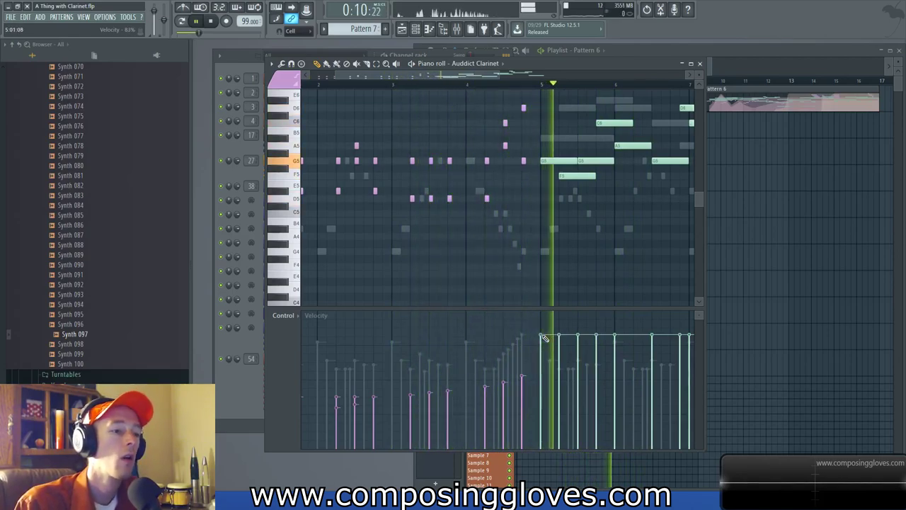
{"action": "scroll", "coordinate": [384, 181], "scroll_direction": "down", "scroll_amount": 3}
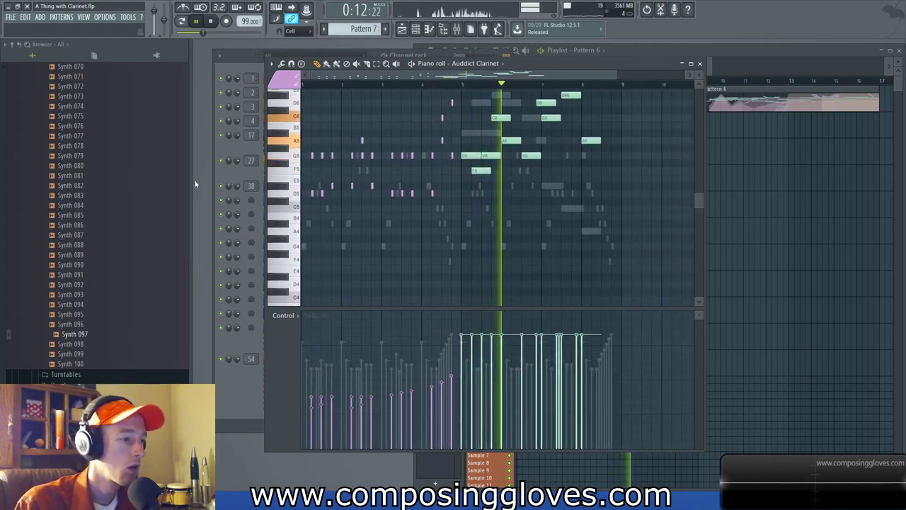
- Look over the channel rack and listen to how the accents lead into the long notes of bars 5 to 8
{"action": "left_click", "coordinate": [230, 171]}
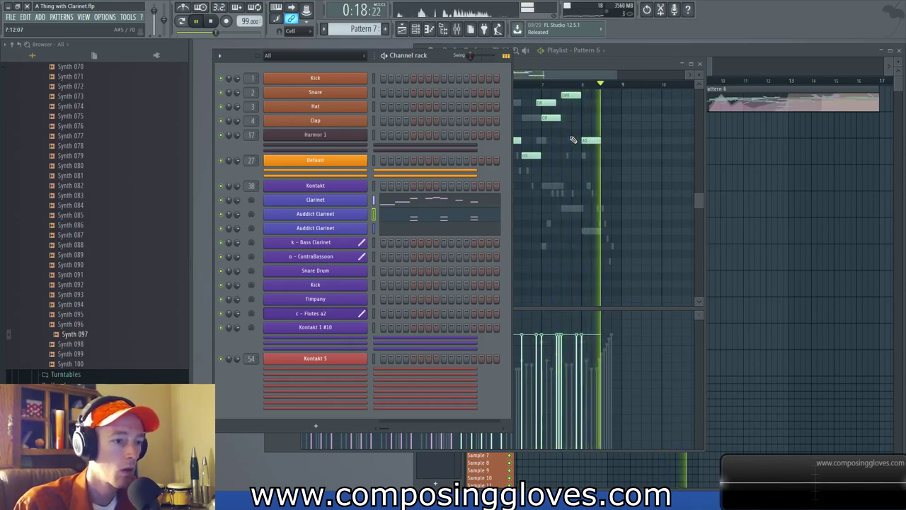
{"action": "left_click", "coordinate": [569, 66]}
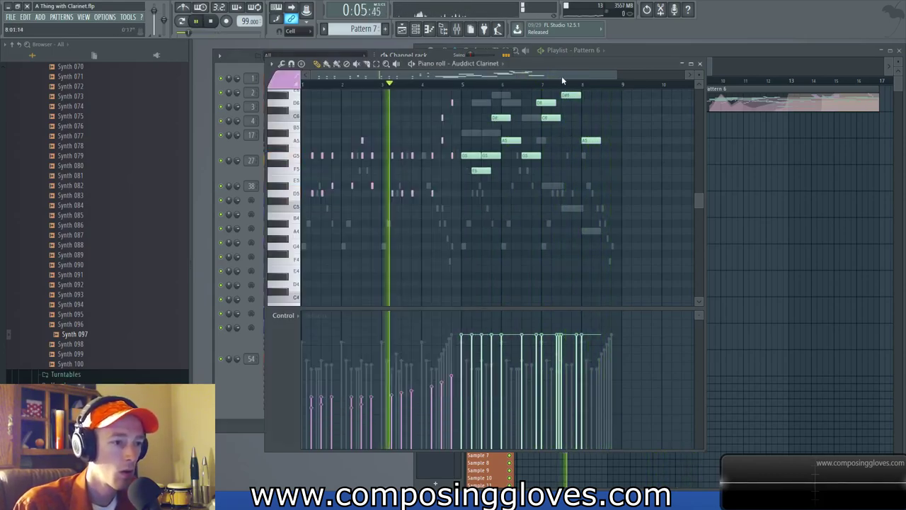
{"action": "scroll", "coordinate": [503, 212], "scroll_direction": "up", "scroll_amount": 1}
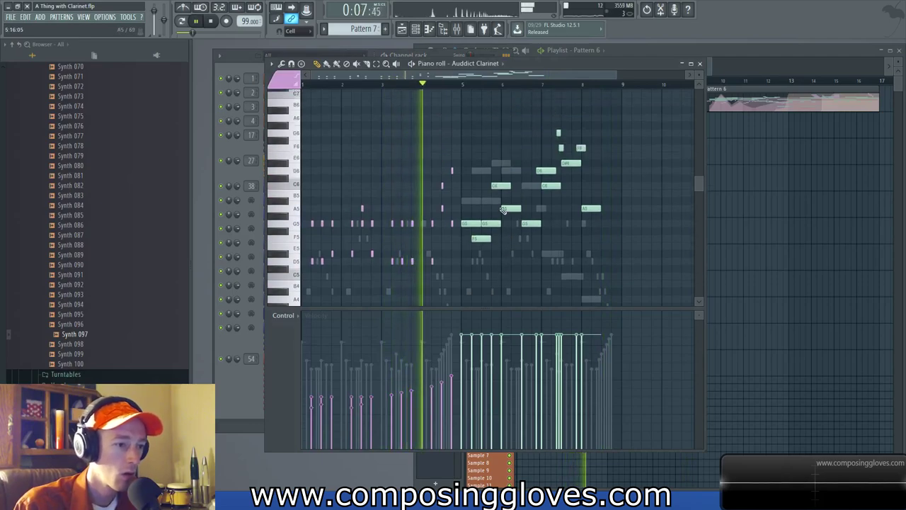
{"action": "scroll", "coordinate": [504, 184], "scroll_direction": "up", "scroll_amount": 3}
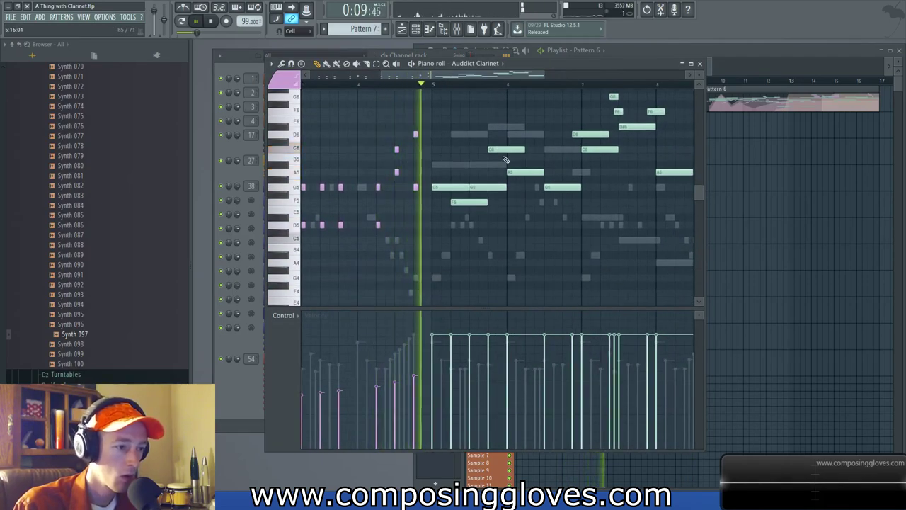
{"action": "key", "text": "space"}
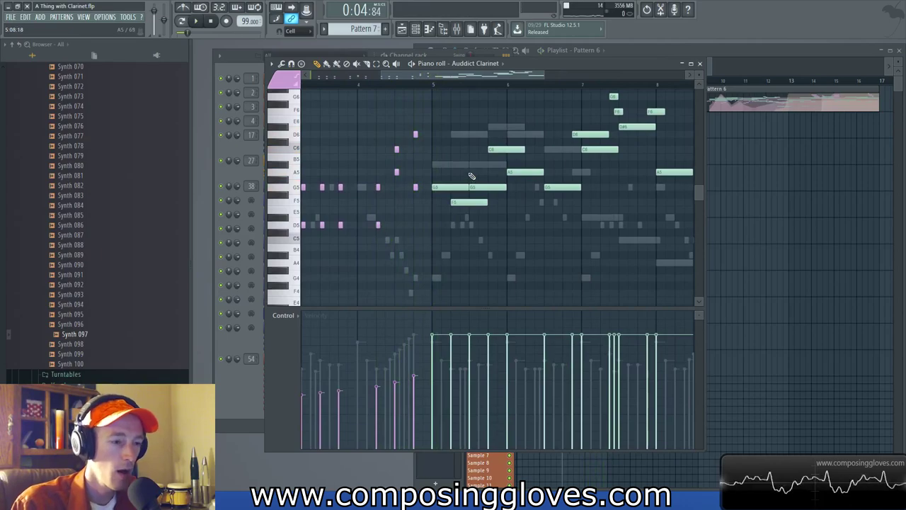
- Delete the long notes in bars 5 to 8 from both Auddict Clarinet channels
{"action": "scroll", "coordinate": [470, 173], "scroll_direction": "down", "scroll_amount": 1}
{"action": "scroll", "coordinate": [473, 174], "scroll_direction": "down", "scroll_amount": 3}
{"action": "left_click_drag", "start_coordinate": [474, 194], "coordinate": [453, 225]}
{"action": "left_click_drag", "start_coordinate": [429, 92], "coordinate": [684, 288]}
{"action": "key", "text": "Delete"}
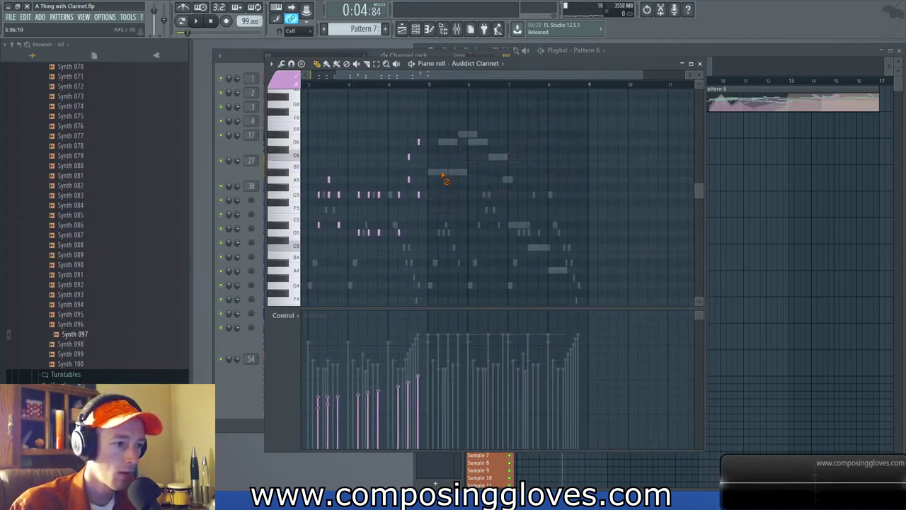
{"action": "key", "text": "ctrl+z"}
{"action": "left_click_drag", "start_coordinate": [438, 134], "coordinate": [603, 281]}
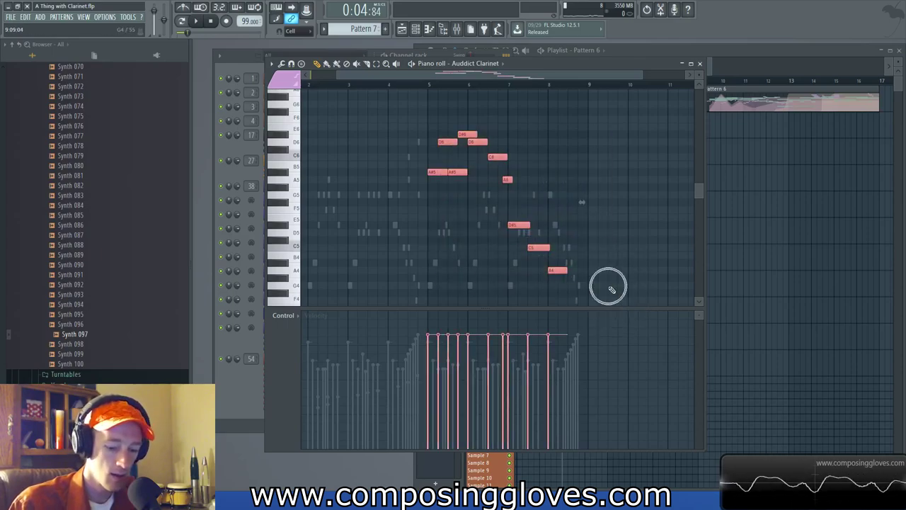
{"action": "key", "text": "Delete"}
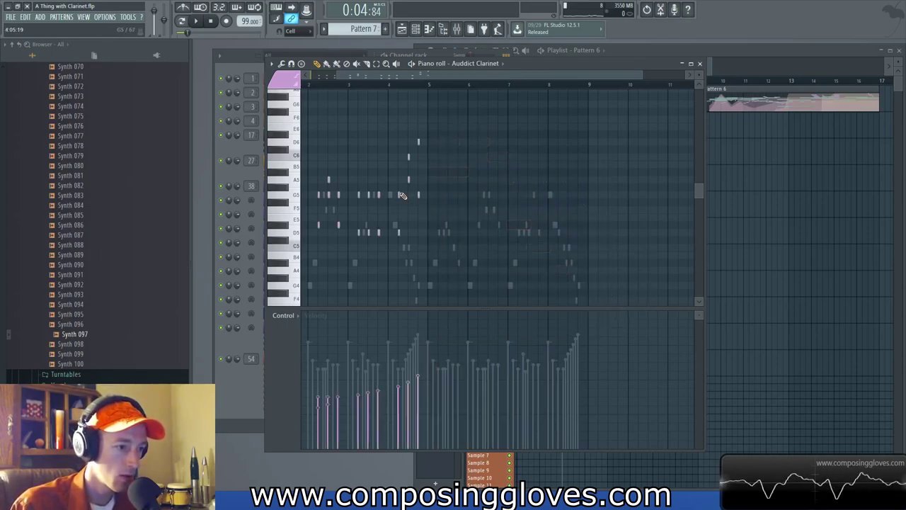
- Add a short-note line of D6, G5, A#5, C6, D6, G5 and A#5 across bar 5 in the first Auddict Clarinet
{"action": "scroll", "coordinate": [417, 215], "scroll_direction": "up", "scroll_amount": 4}
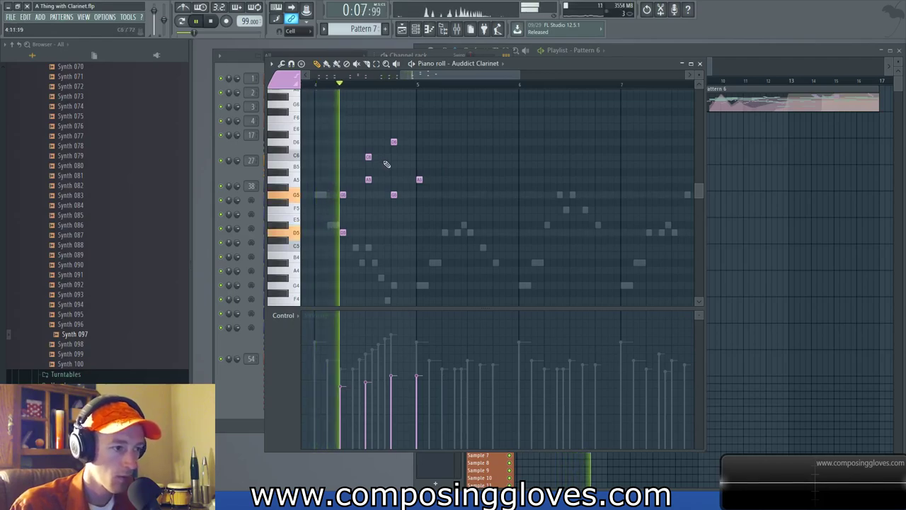
{"action": "left_click_drag", "start_coordinate": [420, 179], "coordinate": [418, 141]}
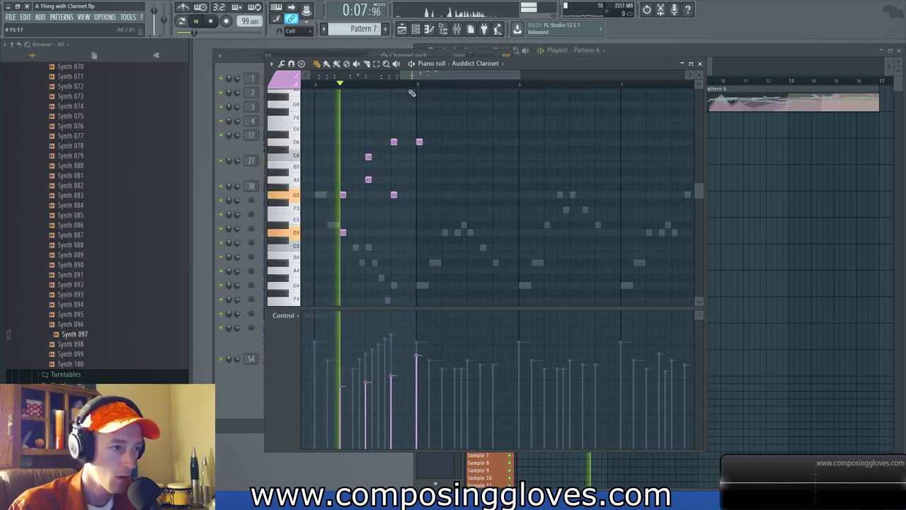
{"action": "scroll", "coordinate": [438, 213], "scroll_direction": "up", "scroll_amount": 4}
{"action": "left_click", "coordinate": [450, 194]}
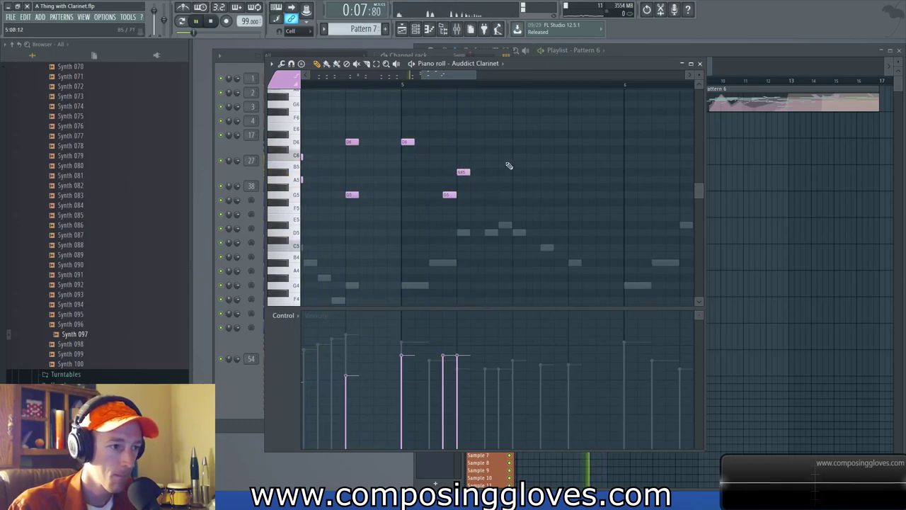
{"action": "left_click", "coordinate": [521, 141]}
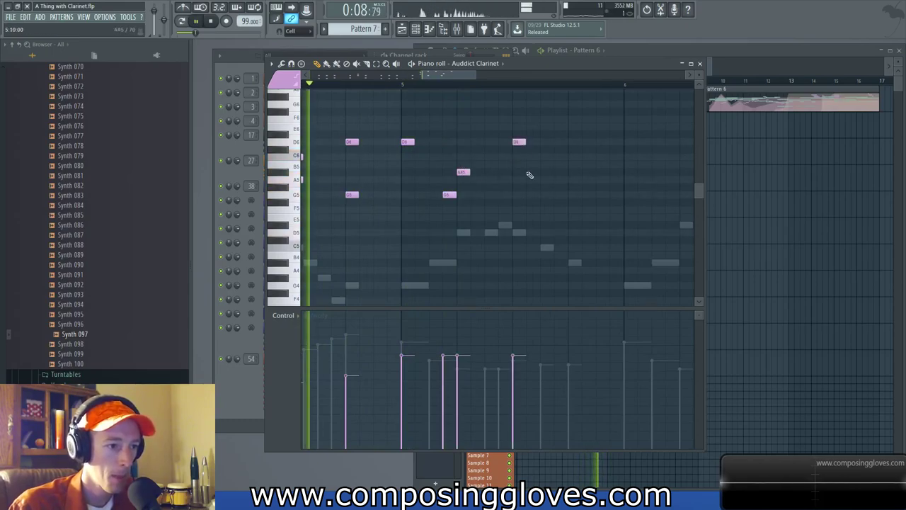
{"action": "left_click", "coordinate": [560, 195]}
{"action": "left_click", "coordinate": [574, 172]}
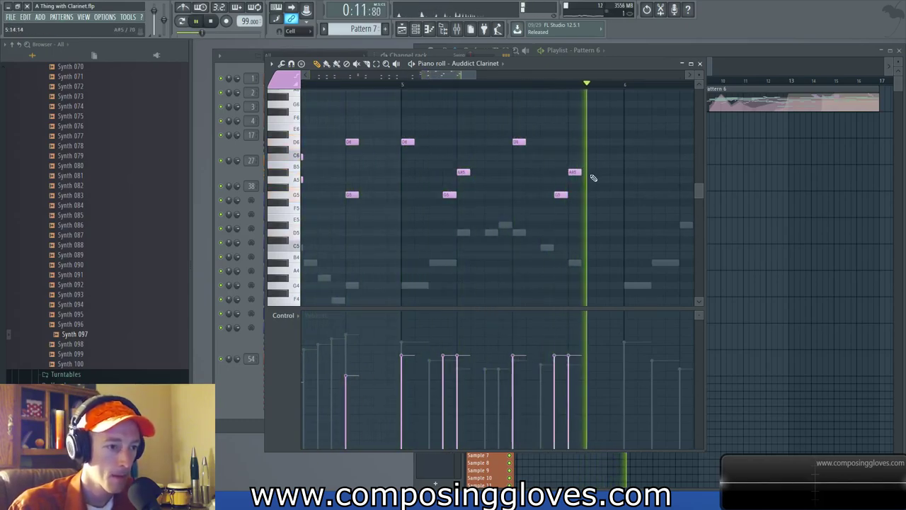
{"action": "left_click", "coordinate": [490, 156]}
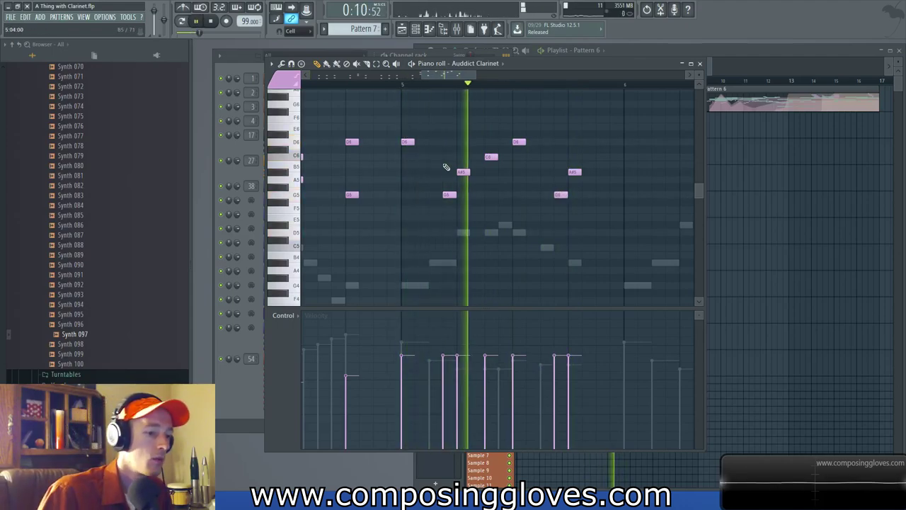
- Raise the velocities of the two rising G5 to A#5 figures in bar 5, making the second one louder, and replay the passage
{"action": "key", "text": "space"}
{"action": "key", "text": "space"}
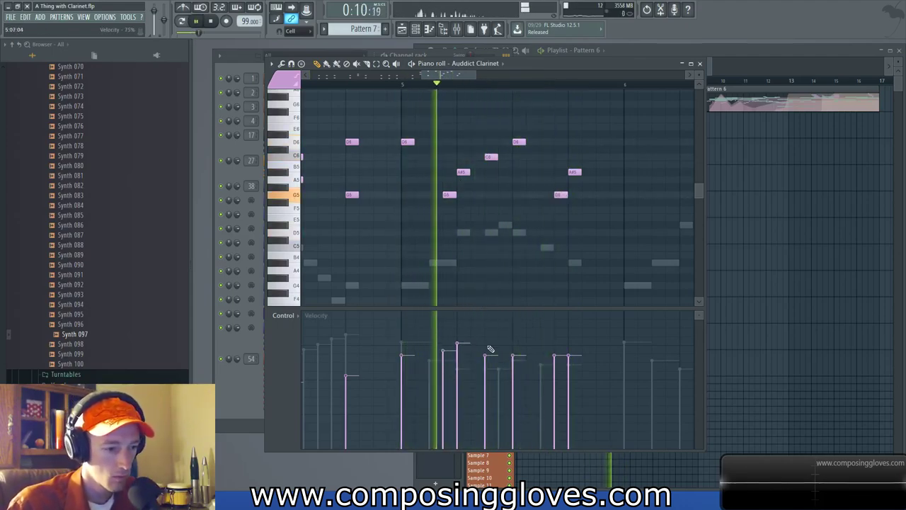
{"action": "left_click_drag", "start_coordinate": [554, 337], "coordinate": [588, 333]}
{"action": "key", "text": "space"}
{"action": "key", "text": "space"}
- Add short notes G6, E6, D#6, D6, C6, A#5, C6 and D6 across bar 6
{"action": "left_click_drag", "start_coordinate": [604, 175], "coordinate": [468, 203]}
{"action": "scroll", "coordinate": [601, 170], "scroll_direction": "down", "scroll_amount": 1}
{"action": "scroll", "coordinate": [455, 177], "scroll_direction": "up", "scroll_amount": 1}
{"action": "key", "text": "space"}
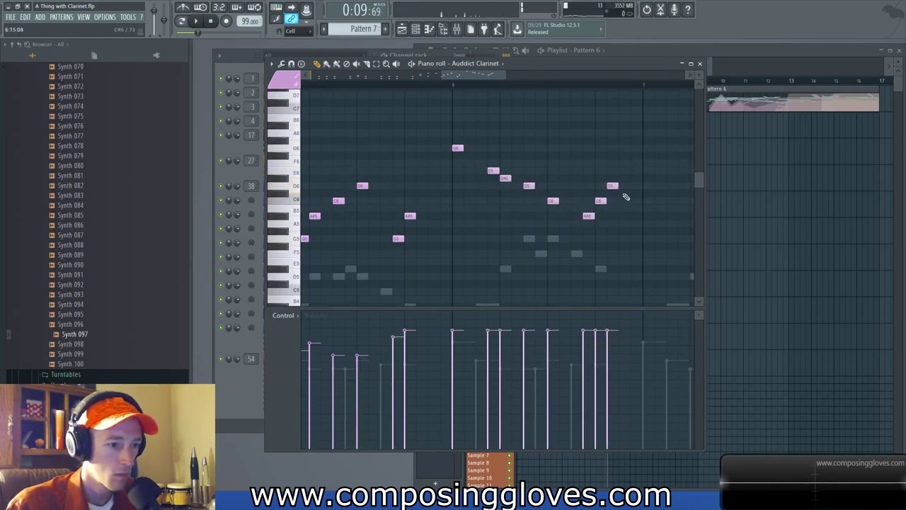
- Raise the velocity of bar 6's opening G6, lower the velocities of the E6 and D#6, and play the result
{"action": "left_click", "coordinate": [453, 322]}
{"action": "left_click_drag", "start_coordinate": [488, 343], "coordinate": [502, 343]}
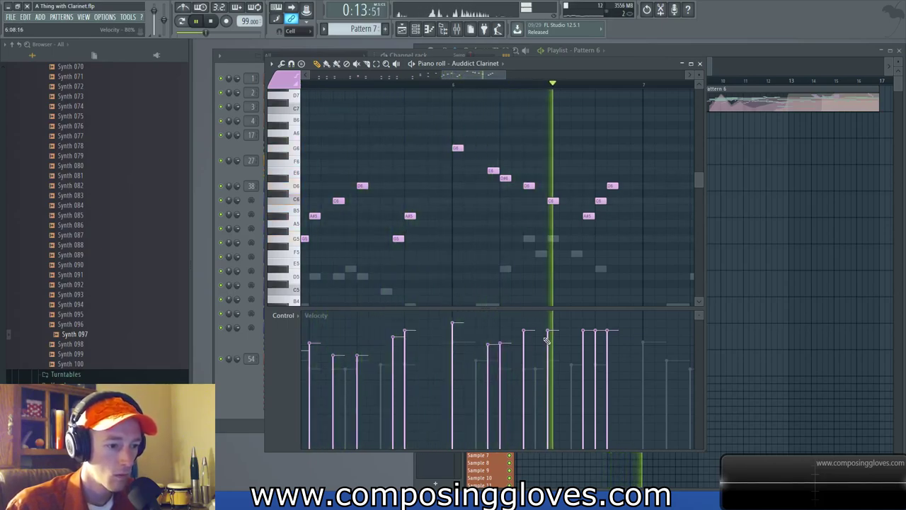
{"action": "key", "text": "space"}
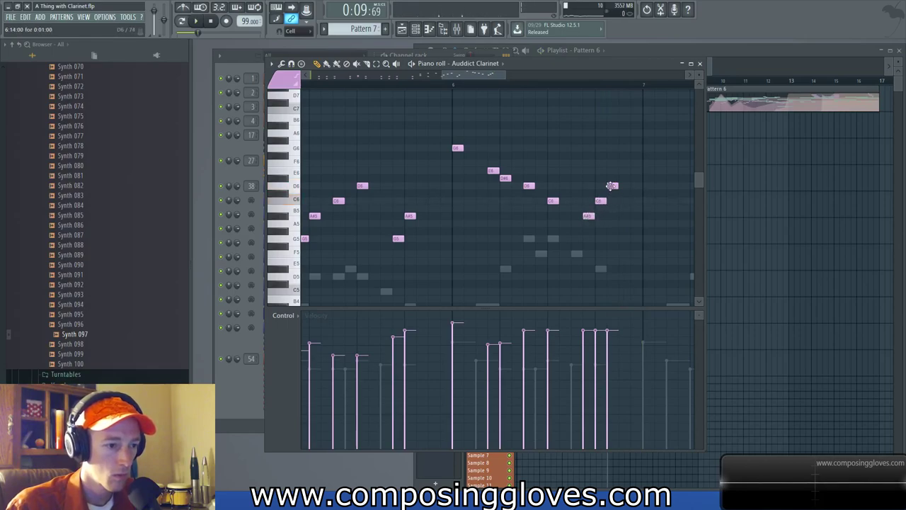
- Move the last D6 of bar 6 one sixteenth later and play the bar
{"action": "scroll", "coordinate": [456, 93], "scroll_direction": "up", "scroll_amount": 1}
{"action": "key", "text": "space"}
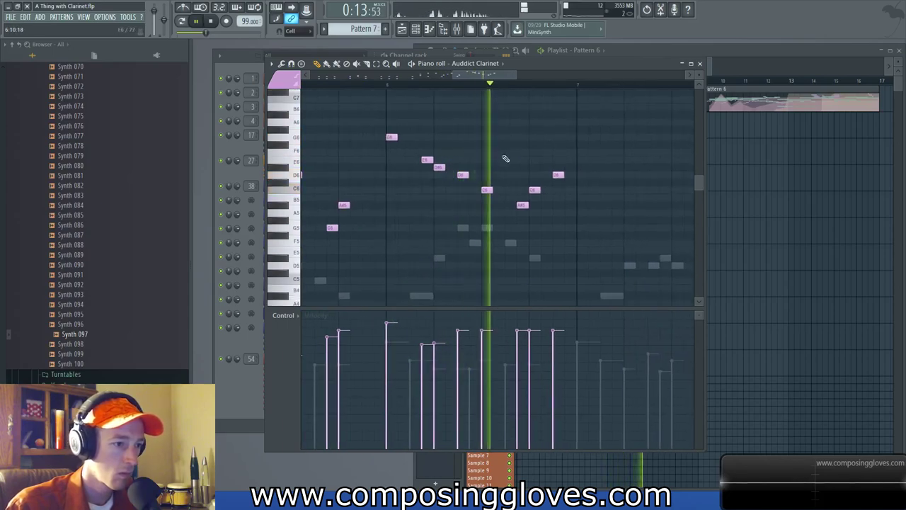
{"action": "key", "text": "space"}
- Duplicate the bar 5 short-note line into bar 7
{"action": "scroll", "coordinate": [460, 170], "scroll_direction": "down", "scroll_amount": 2}
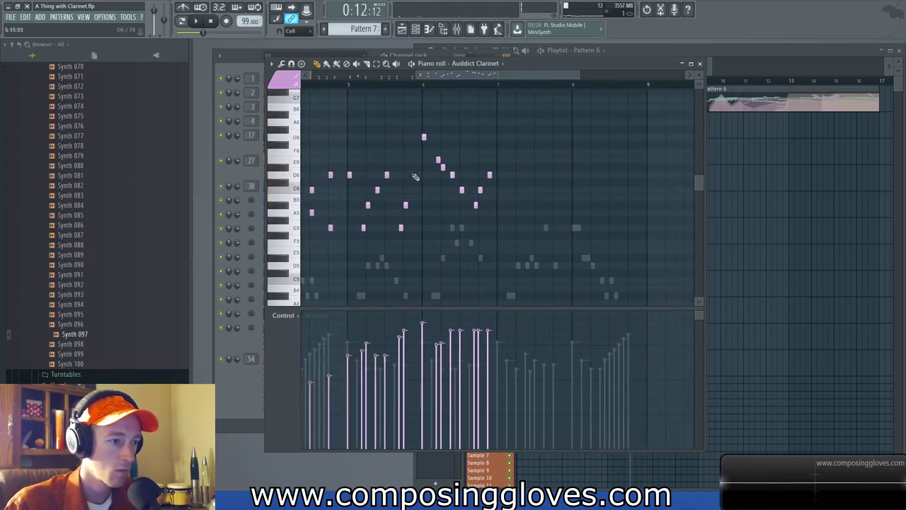
{"action": "left_click_drag", "start_coordinate": [347, 149], "coordinate": [440, 269]}
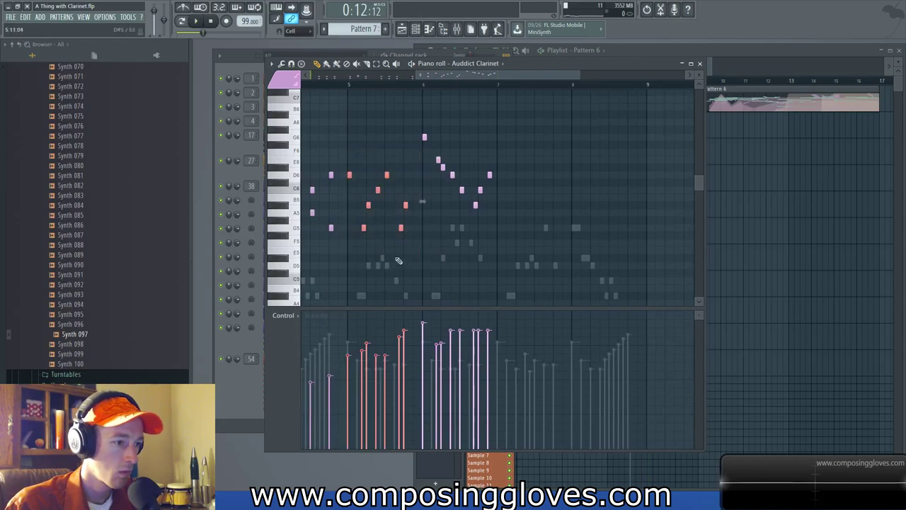
{"action": "key", "text": "space"}
{"action": "left_click_drag", "start_coordinate": [402, 178], "coordinate": [553, 184]}
- Add rising short notes G5, A5, C6 and D6 an eighth note apart from the start of bar 8
{"action": "left_click_drag", "start_coordinate": [555, 188], "coordinate": [430, 219]}
{"action": "scroll", "coordinate": [528, 196], "scroll_direction": "up", "scroll_amount": 2}
{"action": "key", "text": "space"}
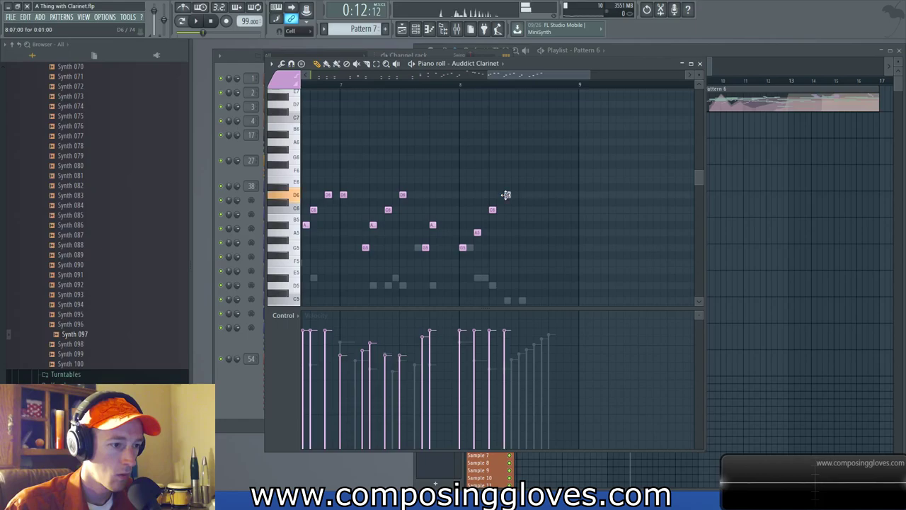
- Continue bar 8 with a longer Staccato D#6 after the rising notes, followed by short descending D6, C6 and A5 notes
{"action": "left_click", "coordinate": [283, 85]}
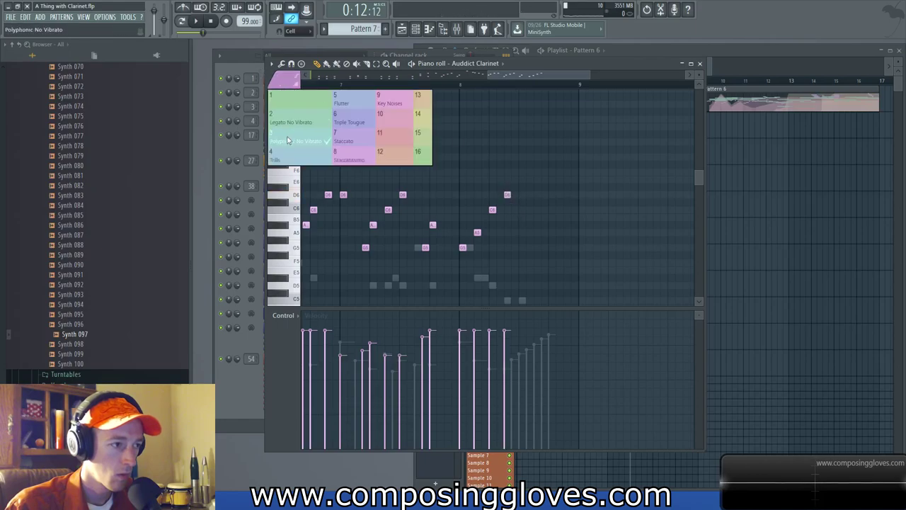
{"action": "left_click", "coordinate": [361, 154]}
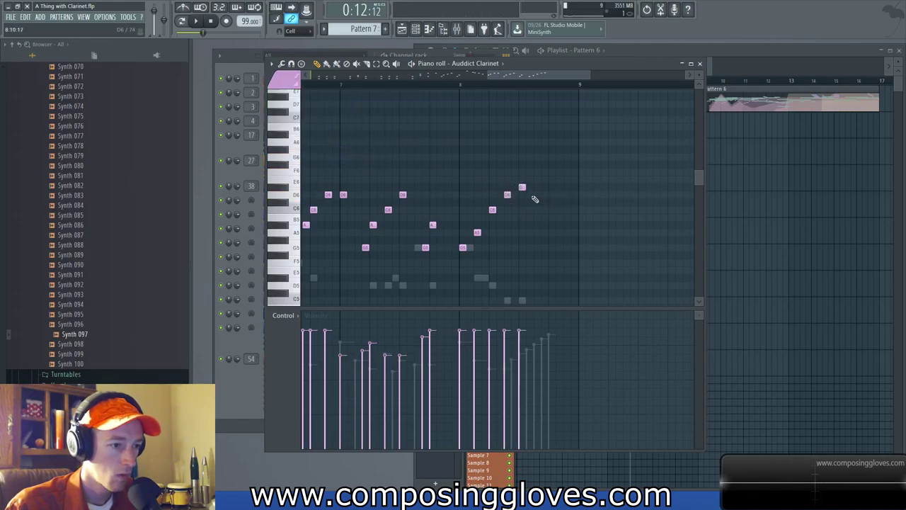
{"action": "left_click", "coordinate": [276, 86]}
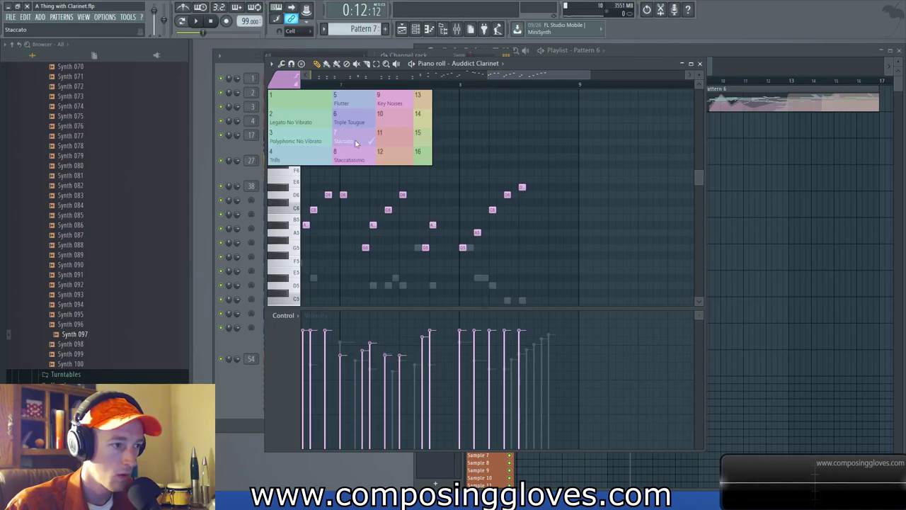
{"action": "left_click", "coordinate": [356, 143]}
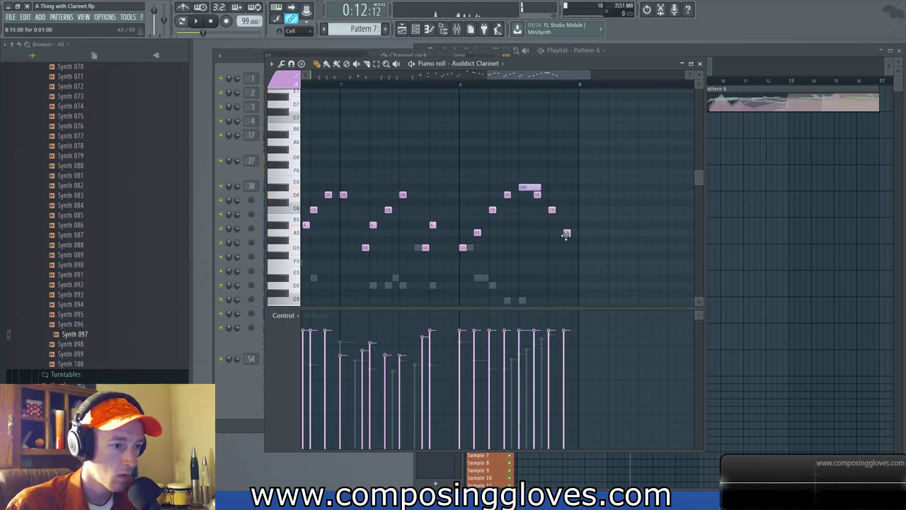
- Lower the last short note of bar 8 to G5 and play the bar
{"action": "scroll", "coordinate": [506, 191], "scroll_direction": "down", "scroll_amount": 3}
{"action": "scroll", "coordinate": [496, 189], "scroll_direction": "up", "scroll_amount": 4}
{"action": "left_click_drag", "start_coordinate": [494, 189], "coordinate": [583, 212]}
{"action": "left_click_drag", "start_coordinate": [510, 160], "coordinate": [471, 103]}
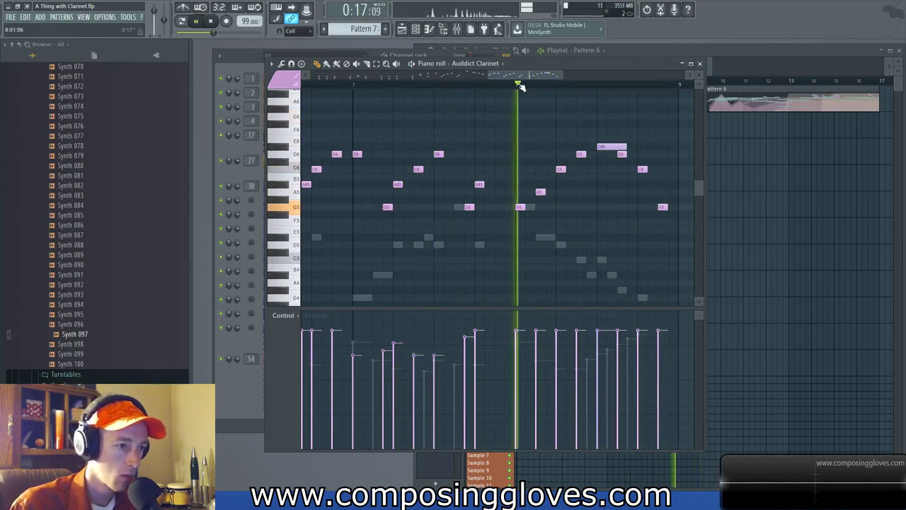
{"action": "key", "text": "space"}
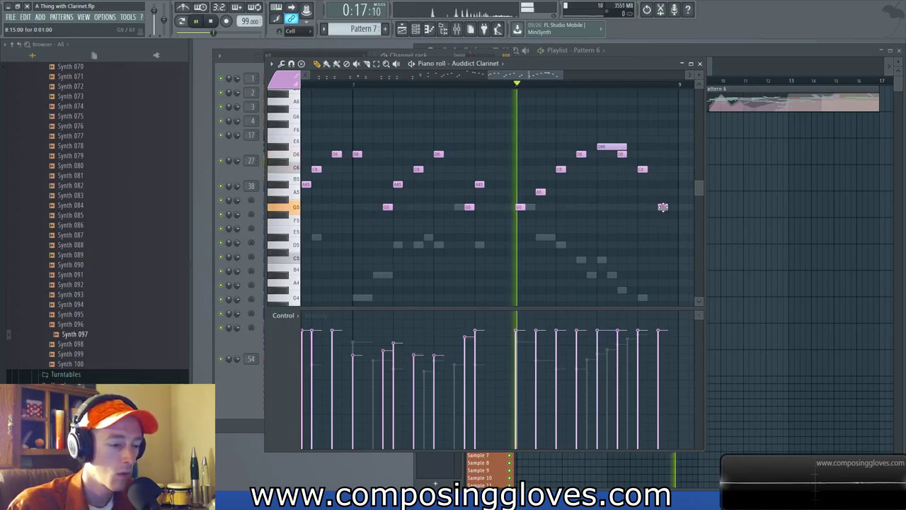
{"action": "scroll", "coordinate": [586, 154], "scroll_direction": "down", "scroll_amount": 2}
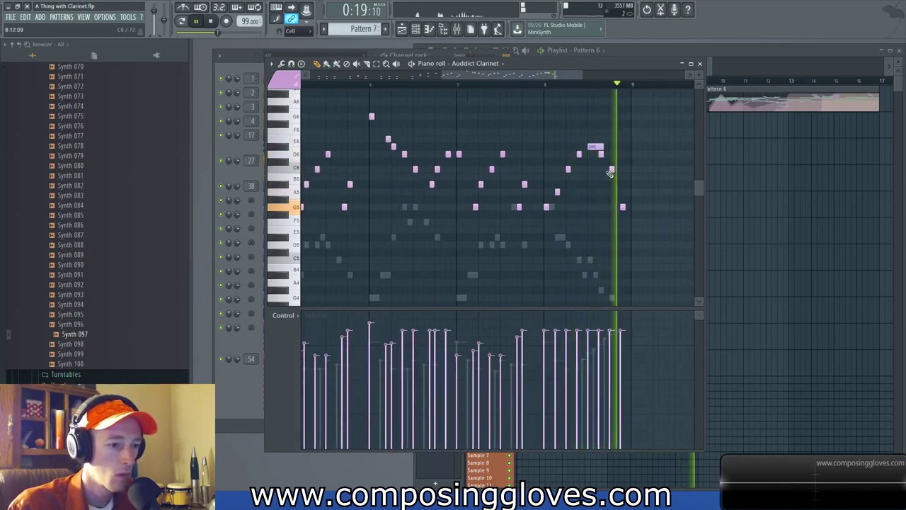
- Make the Pattern 6 clip at bar 9 of the playlist unique
{"action": "left_click", "coordinate": [728, 57]}
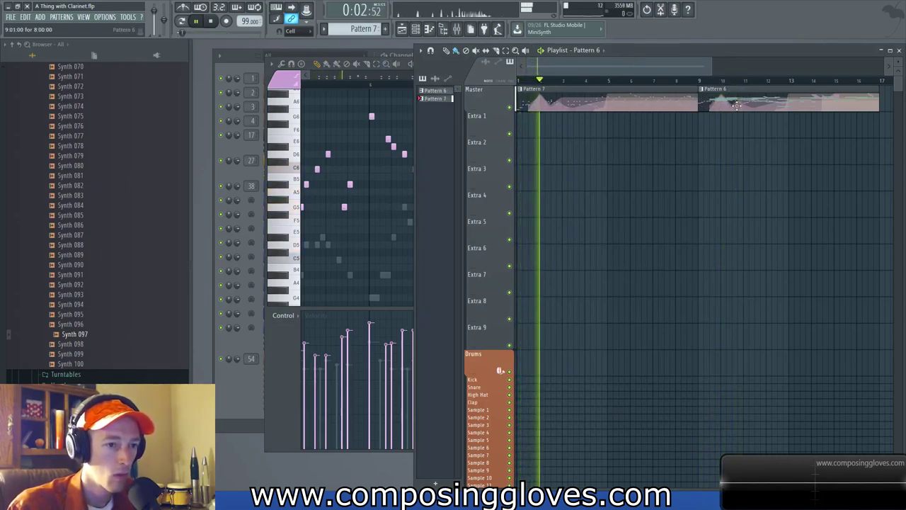
{"action": "left_click", "coordinate": [701, 89]}
{"action": "left_click", "coordinate": [725, 150]}
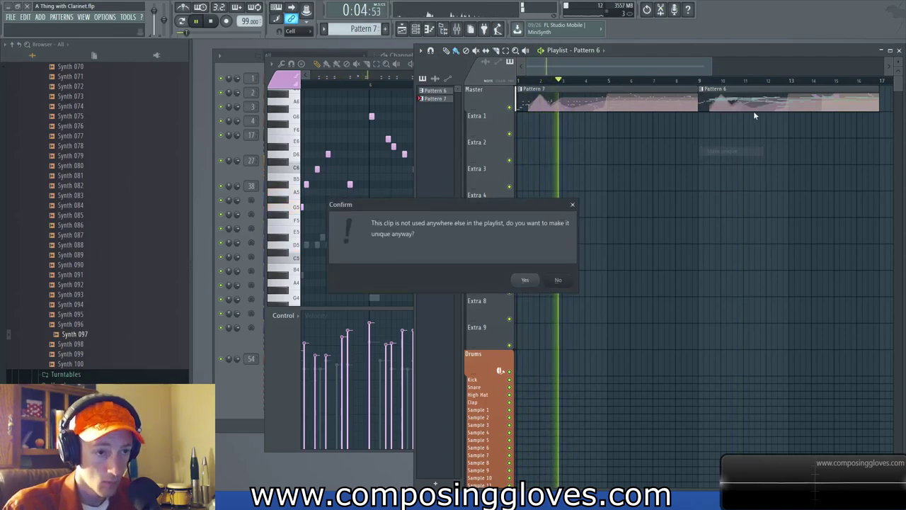
{"action": "left_click", "coordinate": [524, 280]}
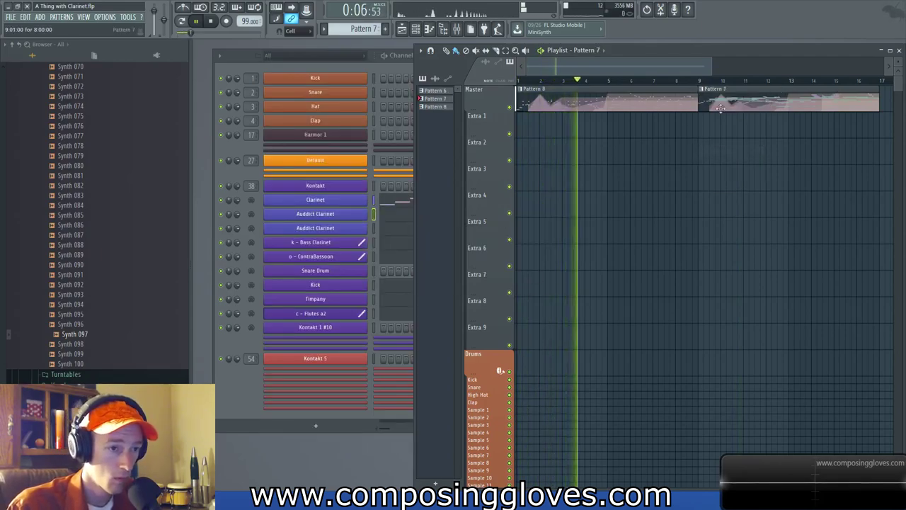
- Trim the Pattern 7 clip to 4:08:00, place it on Extra 1 from 8:09:00, and make it unique
{"action": "left_click_drag", "start_coordinate": [700, 106], "coordinate": [698, 126]}
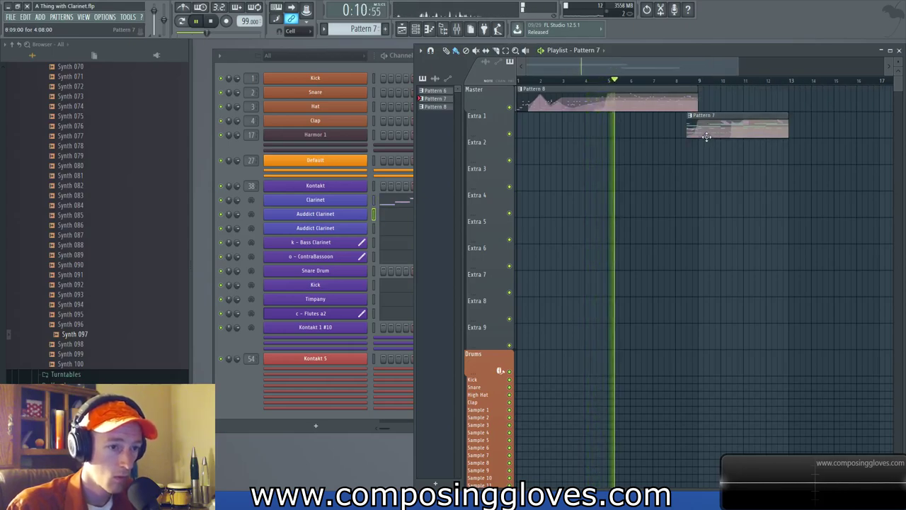
{"action": "right_click", "coordinate": [690, 117]}
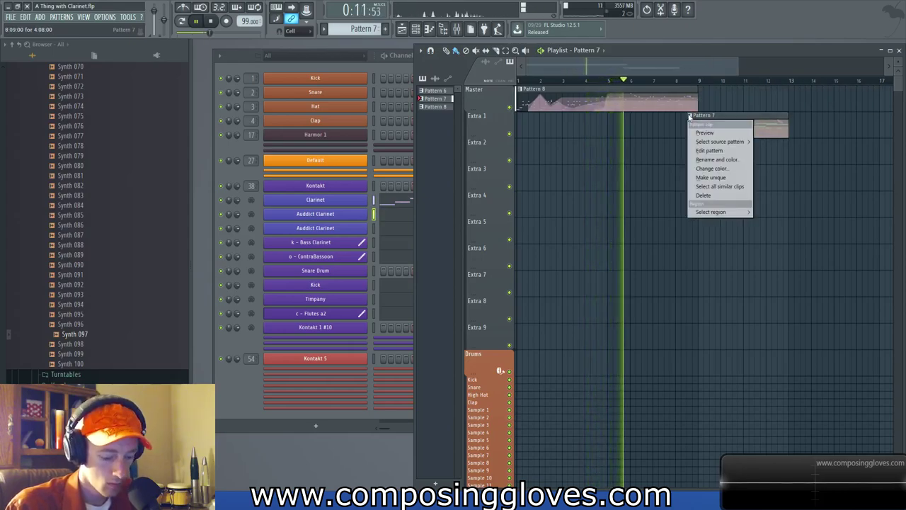
{"action": "mouse_move", "coordinate": [729, 141]}
{"action": "left_click", "coordinate": [760, 127]}
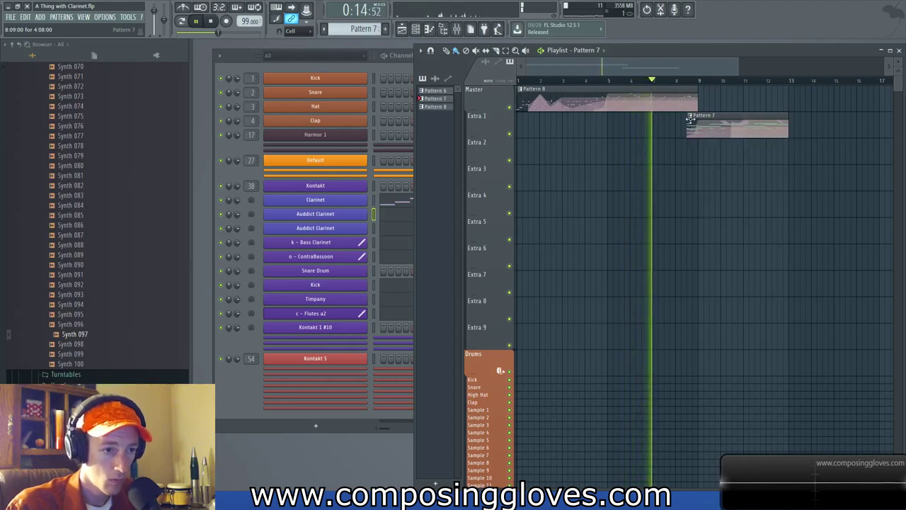
{"action": "left_click", "coordinate": [691, 118]}
{"action": "key", "text": "u"}
{"action": "left_click", "coordinate": [529, 279]}
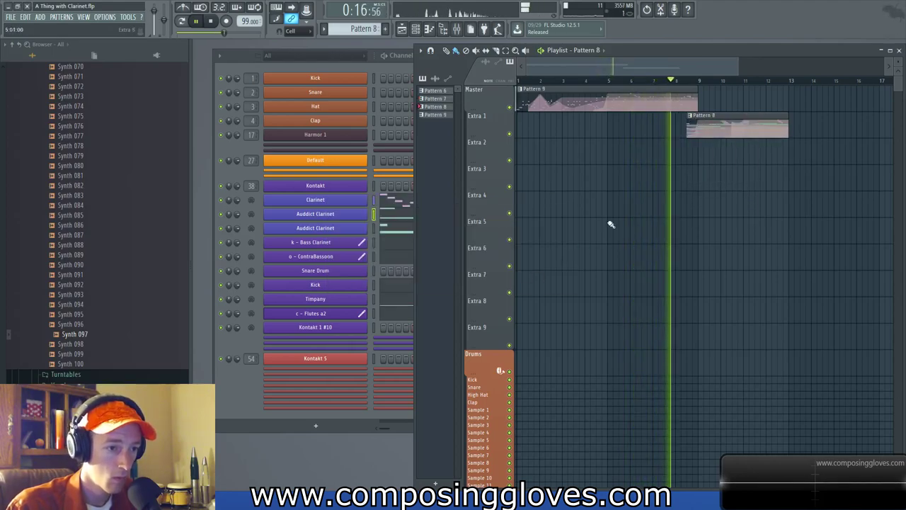
- Play the arrangement from the start and from bar 7, and move the Pattern 8 clip to bar 13 on Extra 1
{"action": "left_click", "coordinate": [236, 393]}
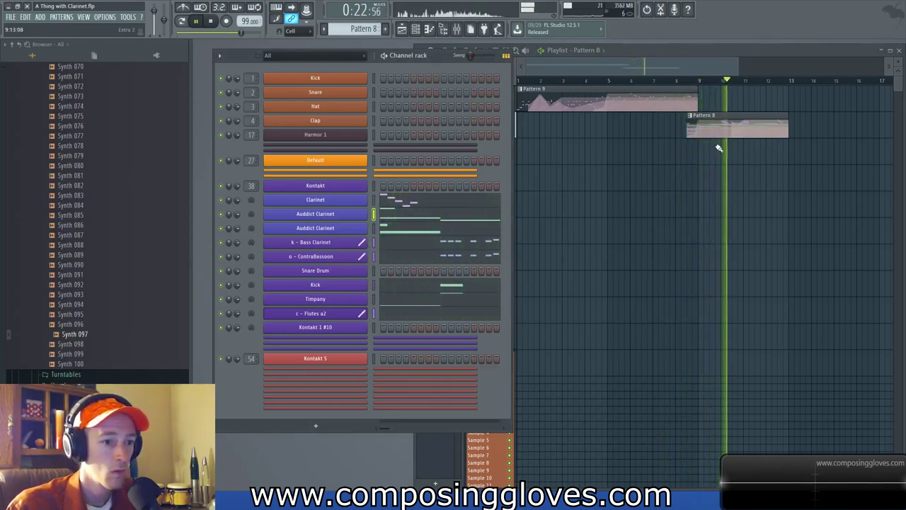
{"action": "key", "text": "space"}
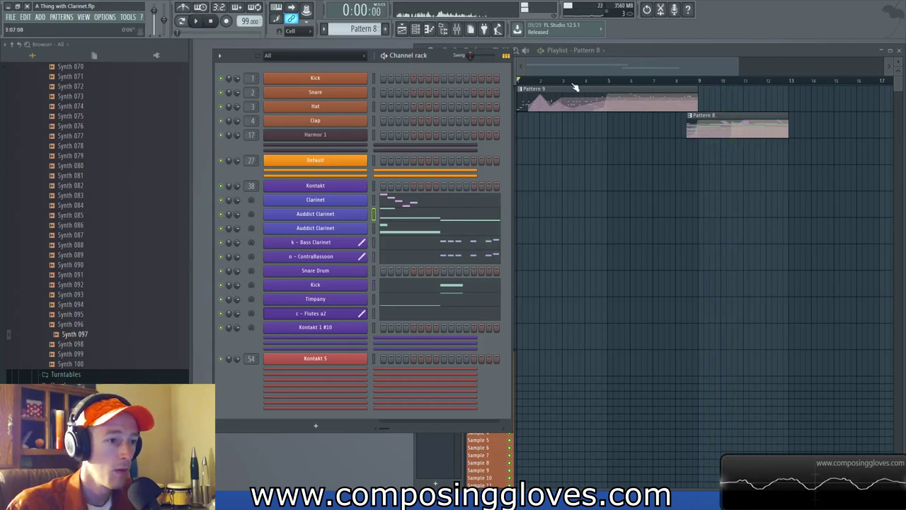
{"action": "left_click", "coordinate": [556, 51]}
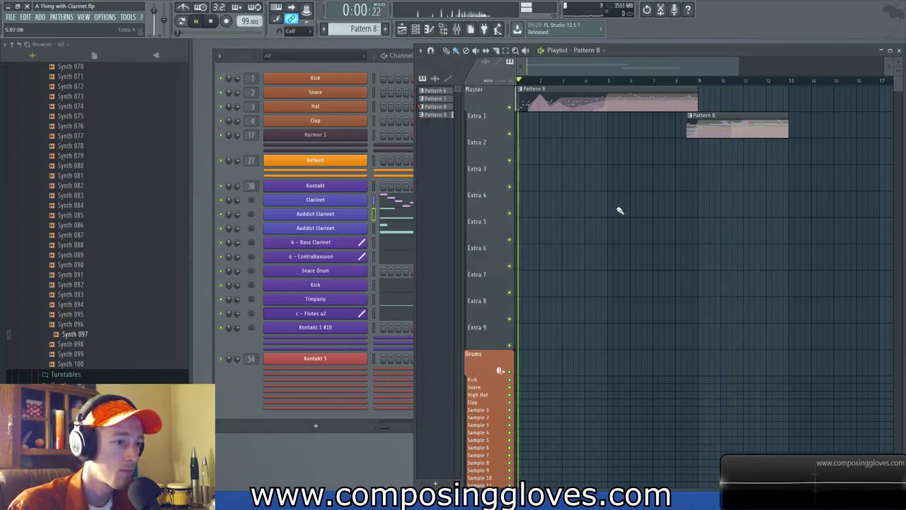
{"action": "left_click", "coordinate": [661, 80]}
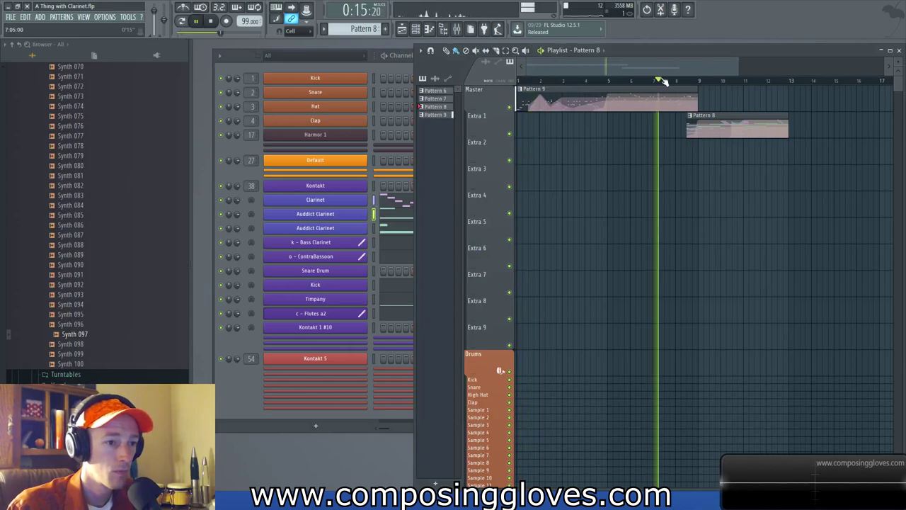
{"action": "left_click_drag", "start_coordinate": [702, 125], "coordinate": [793, 147]}
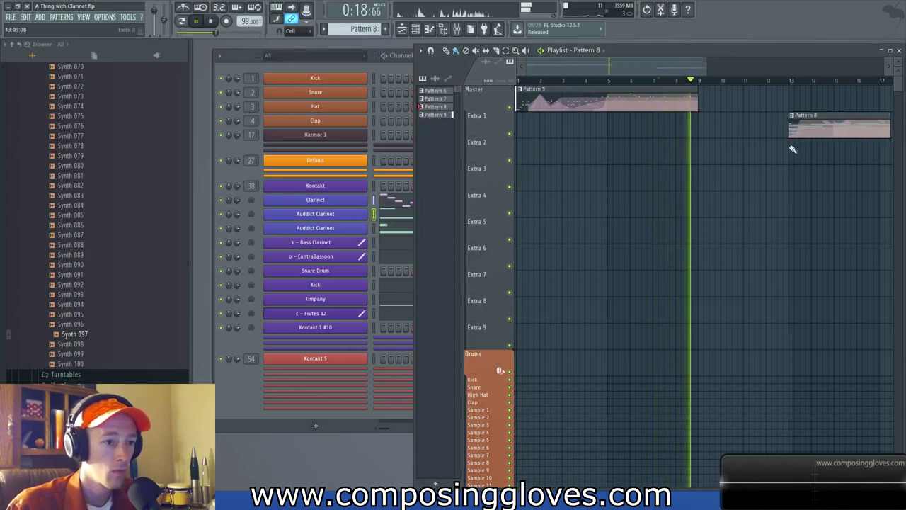
- Open Pattern 9's Clarinet part in the piano roll and examine its notes against the ghosted accompaniment
{"action": "double_click", "coordinate": [633, 105]}
{"action": "scroll", "coordinate": [494, 187], "scroll_direction": "down", "scroll_amount": 4}
{"action": "left_click_drag", "start_coordinate": [461, 210], "coordinate": [467, 179]}
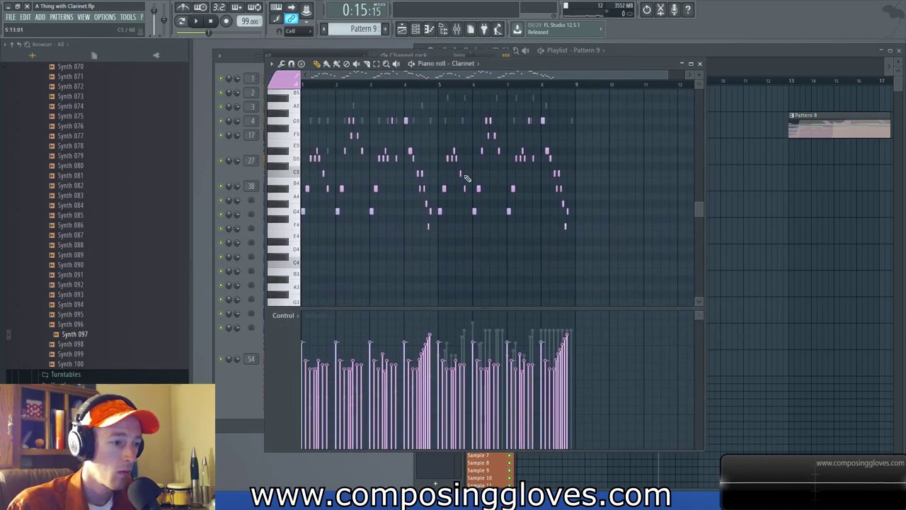
{"action": "scroll", "coordinate": [448, 141], "scroll_direction": "up", "scroll_amount": 2}
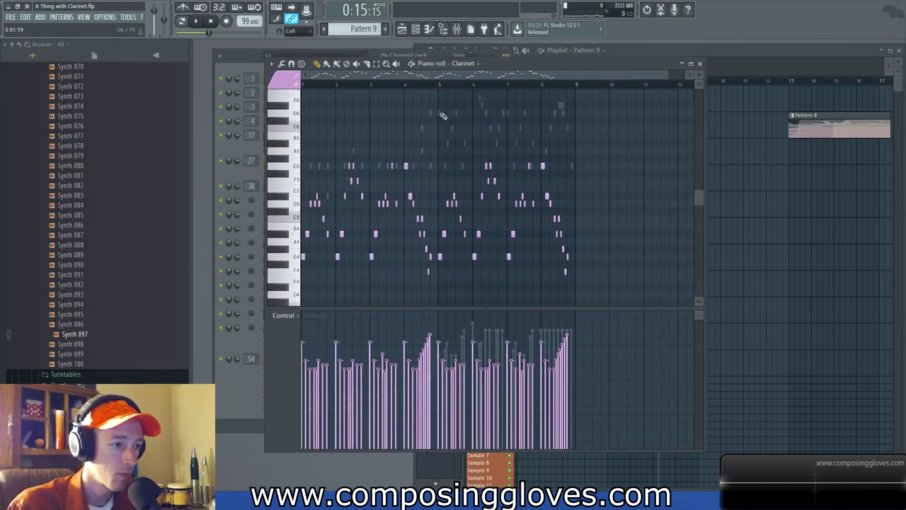
- Copy the second four bars of the Pattern 9 clip to bar 9 and make the copy unique
{"action": "left_click", "coordinate": [733, 50]}
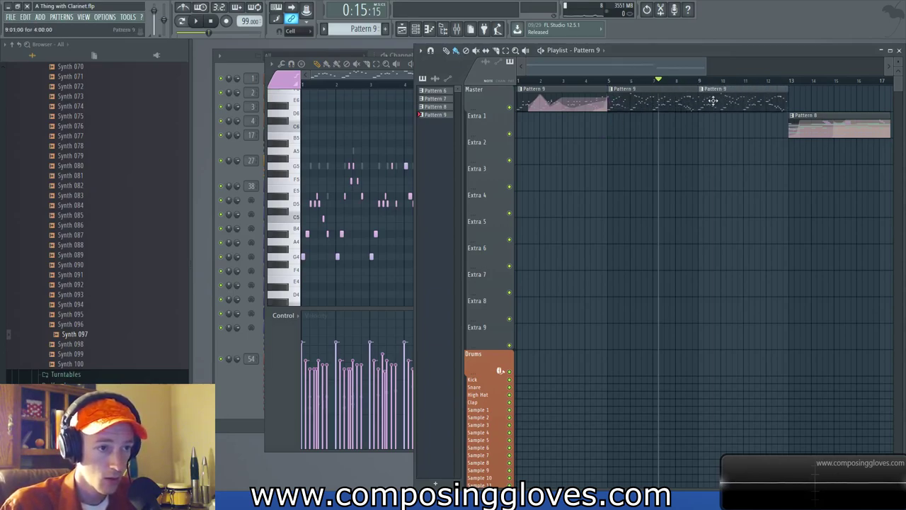
{"action": "right_click", "coordinate": [810, 124]}
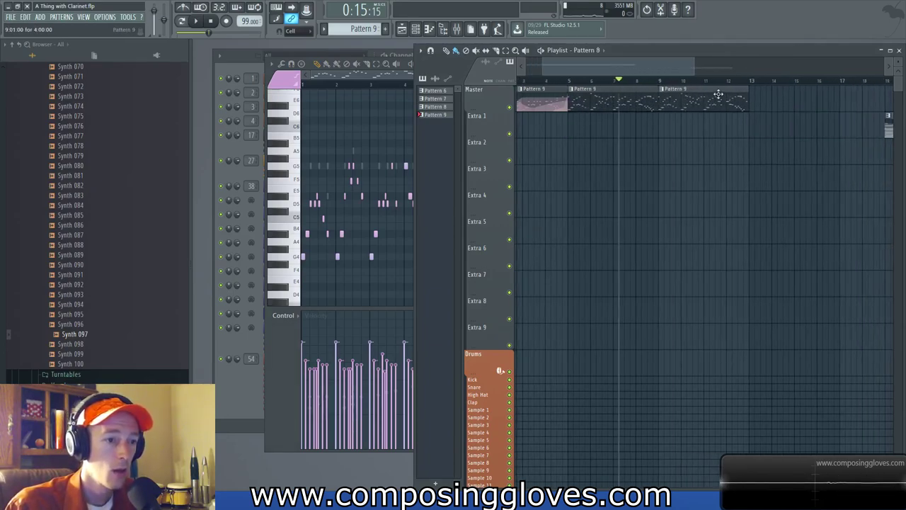
{"action": "left_click", "coordinate": [662, 89]}
{"action": "left_click", "coordinate": [694, 150]}
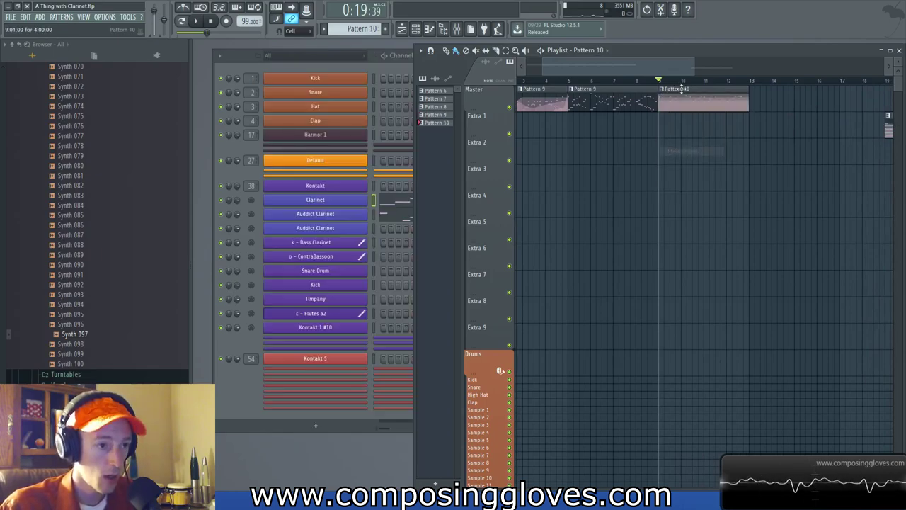
- Open the k - Bass Clarinet channel's piano roll in Pattern 10 and add a short G3 at the start of bar 1
{"action": "left_click", "coordinate": [235, 372]}
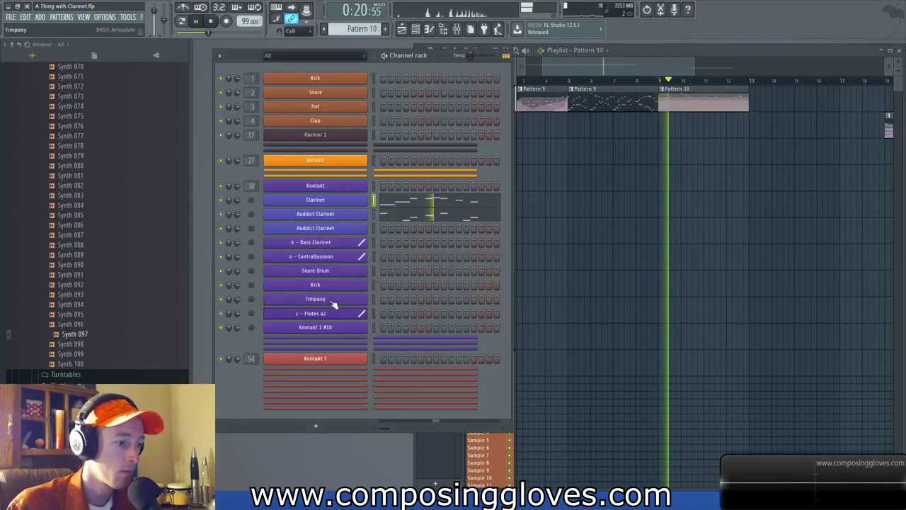
{"action": "right_click", "coordinate": [336, 243]}
{"action": "left_click", "coordinate": [357, 247]}
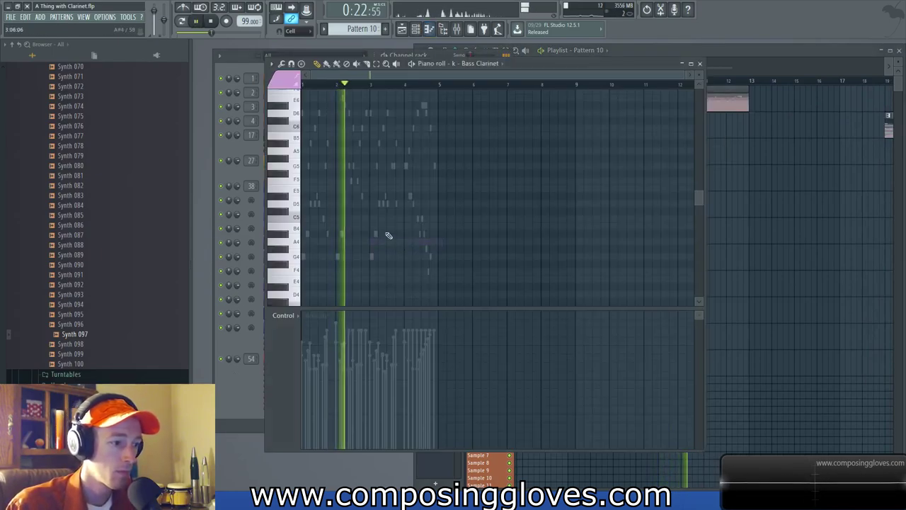
{"action": "left_click_drag", "start_coordinate": [549, 228], "coordinate": [620, 231]}
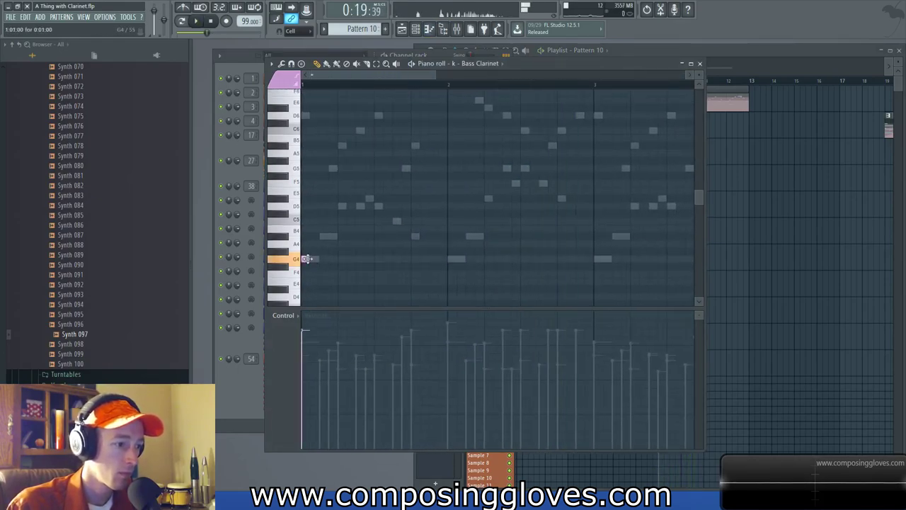
{"action": "scroll", "coordinate": [307, 258], "scroll_direction": "down", "scroll_amount": 3}
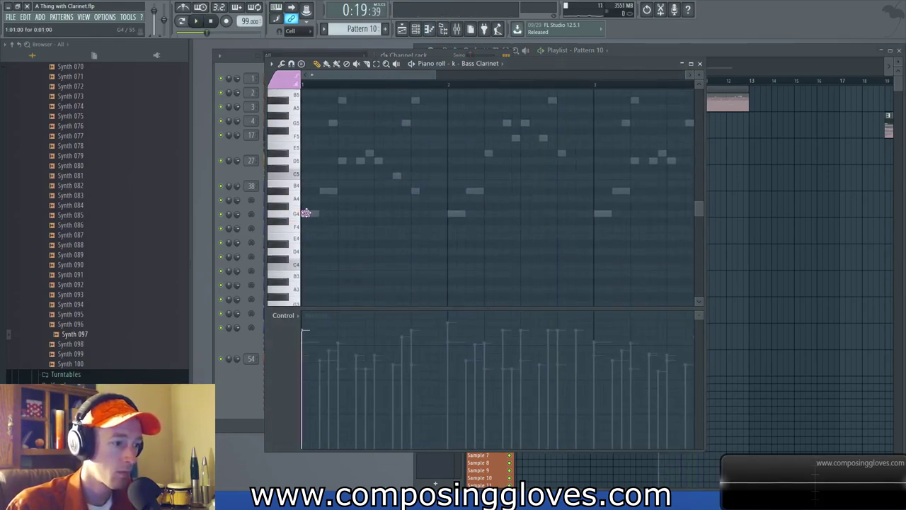
{"action": "scroll", "coordinate": [308, 234], "scroll_direction": "down", "scroll_amount": 3}
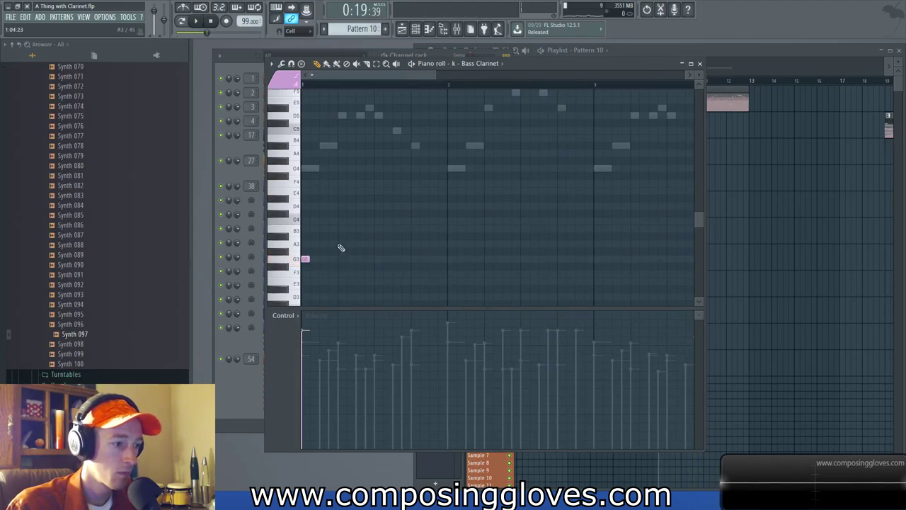
{"action": "scroll", "coordinate": [353, 278], "scroll_direction": "down", "scroll_amount": 2}
- Add a short D3 on beat 2 of bar 1, adjust both bass notes' velocities with the G3 louder, and play them
{"action": "key", "text": "space"}
{"action": "key", "text": "space"}
{"action": "key", "text": "space"}
{"action": "left_click_drag", "start_coordinate": [343, 371], "coordinate": [303, 373]}
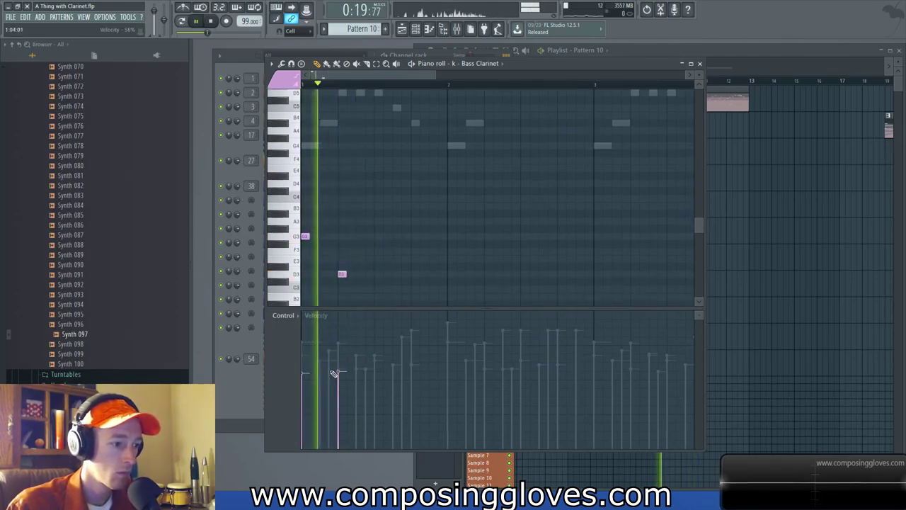
{"action": "left_click", "coordinate": [303, 351]}
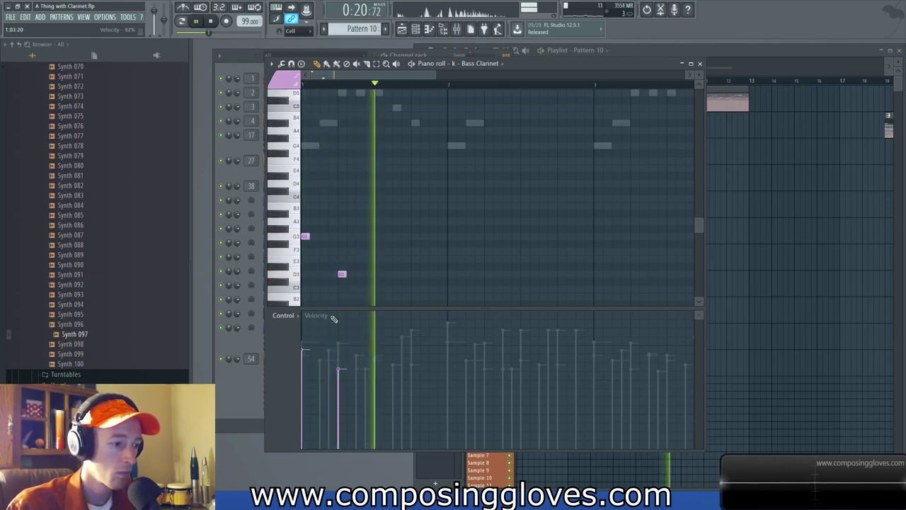
- Change the beat 2 bass note to G3, add another short G3 on beat 3 of bar 1, and play the bar
{"action": "left_click_drag", "start_coordinate": [341, 275], "coordinate": [342, 143]}
{"action": "scroll", "coordinate": [350, 225], "scroll_direction": "down", "scroll_amount": 3}
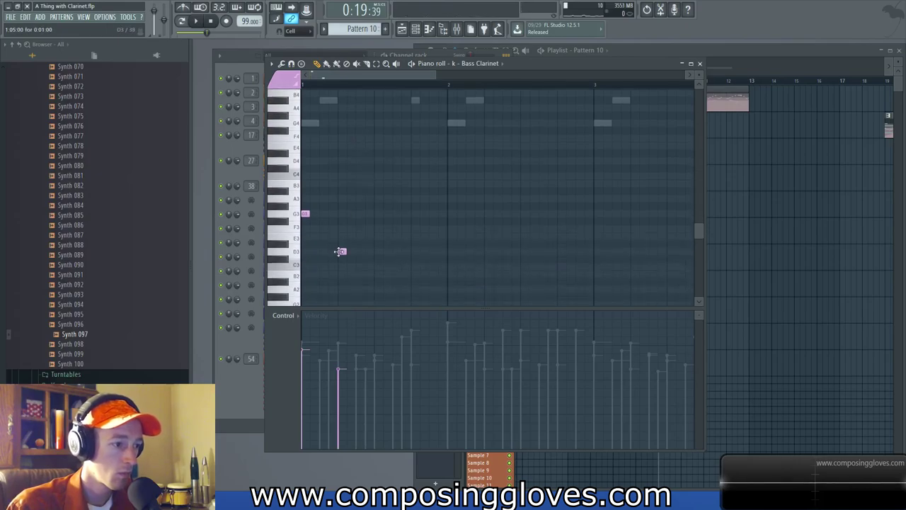
{"action": "key", "text": "space"}
{"action": "left_click", "coordinate": [378, 213]}
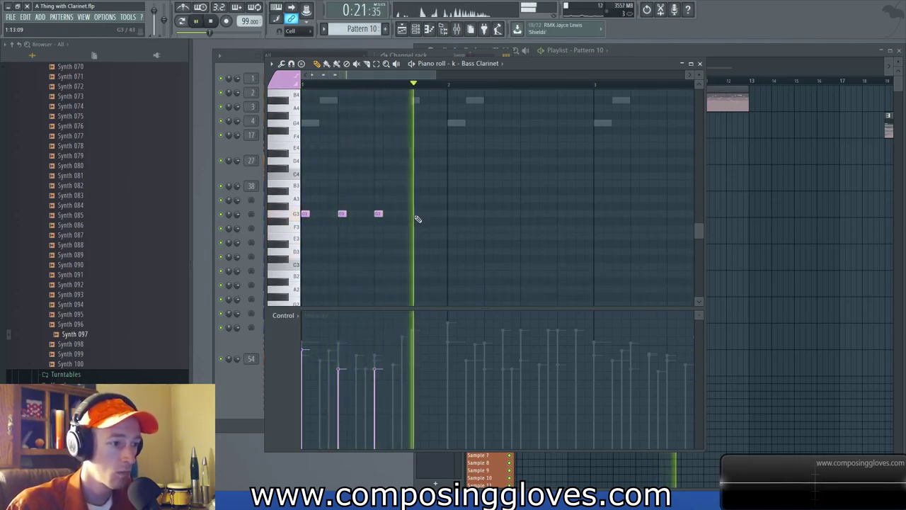
- Raise the beat 2 bass note to A#3 and add short G3 and D#3 notes on the first two beats of bar 2
{"action": "left_click_drag", "start_coordinate": [341, 213], "coordinate": [342, 191]}
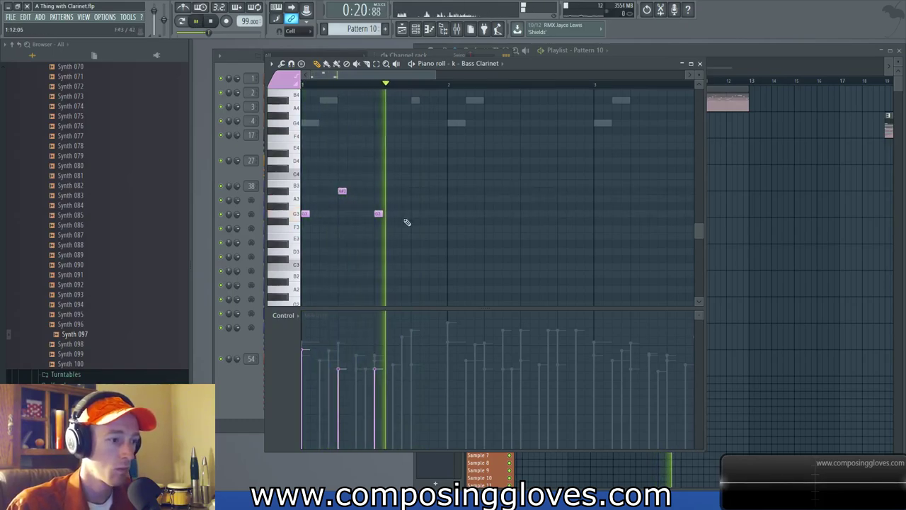
{"action": "left_click", "coordinate": [450, 205]}
{"action": "key", "text": "space"}
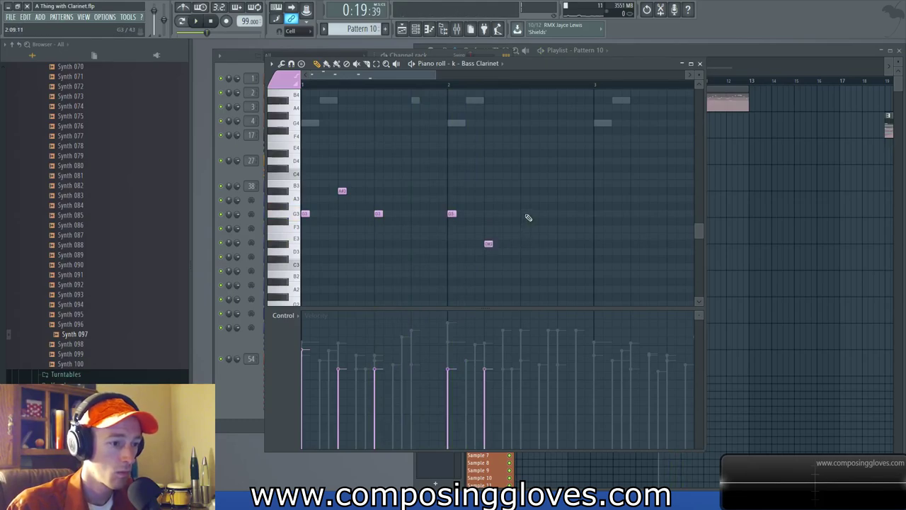
- Add a short G3 on beat 3 of bar 2, plus short G3 and D3 notes on the first two beats of bar 3
{"action": "scroll", "coordinate": [536, 252], "scroll_direction": "down", "scroll_amount": 2}
{"action": "left_click_drag", "start_coordinate": [496, 225], "coordinate": [469, 213]}
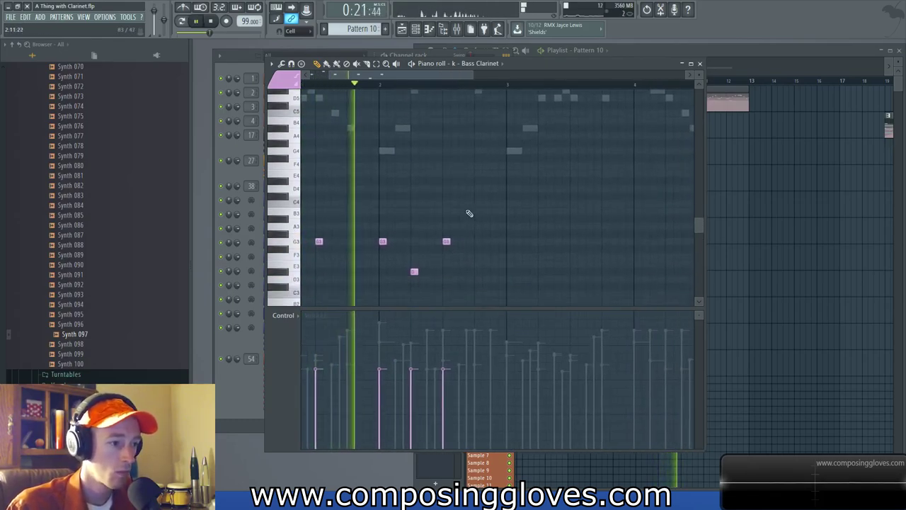
{"action": "left_click", "coordinate": [510, 238]}
{"action": "key", "text": "space"}
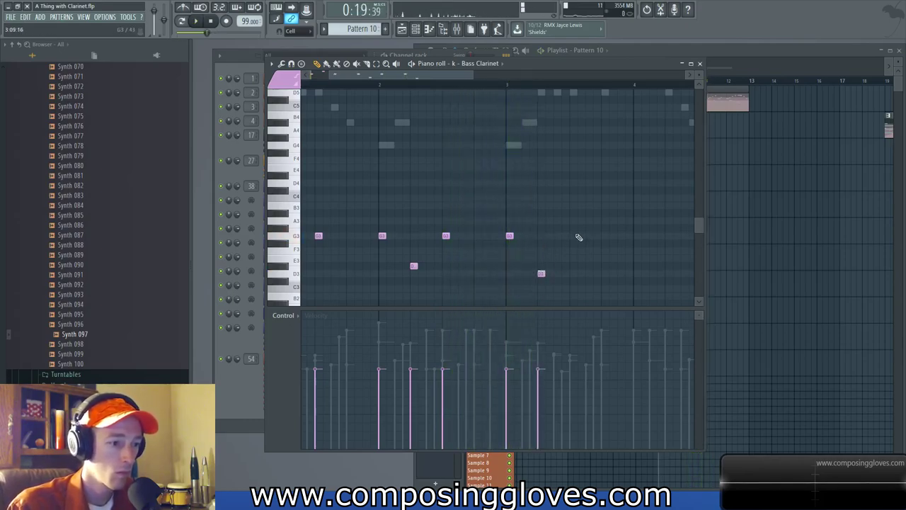
- Add a short G3 on beat 3 of bar 3 and a descending A#3, A3, G#3, F3 across bar 4's beats, and play the line
{"action": "left_click", "coordinate": [574, 240]}
{"action": "left_click_drag", "start_coordinate": [550, 223], "coordinate": [438, 214]}
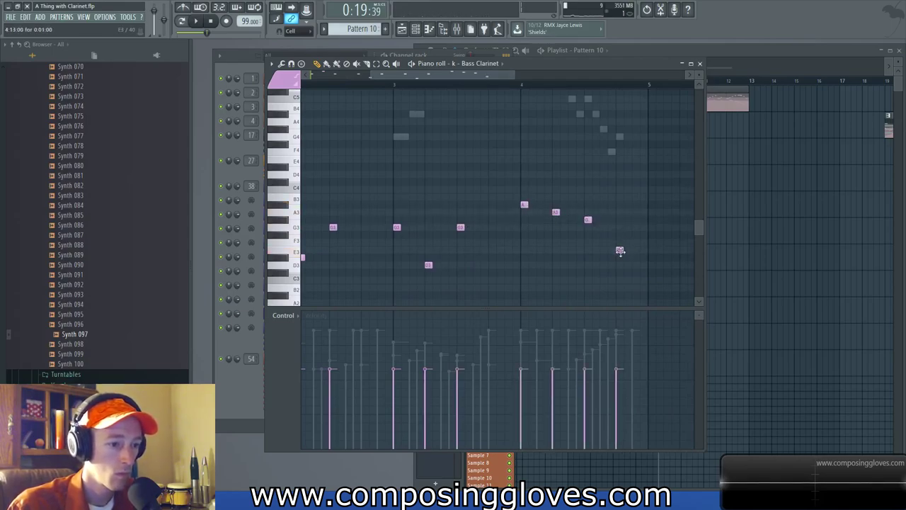
{"action": "scroll", "coordinate": [480, 213], "scroll_direction": "down", "scroll_amount": 2}
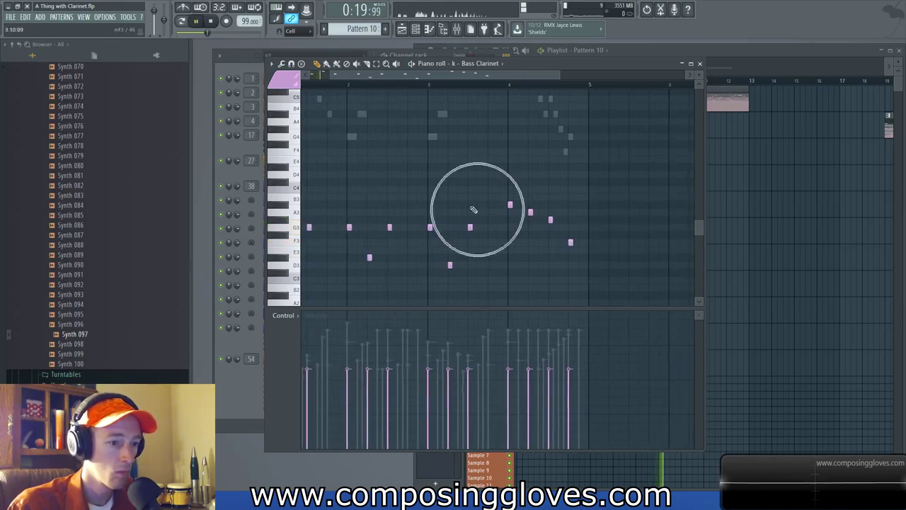
{"action": "left_click_drag", "start_coordinate": [480, 213], "coordinate": [512, 206]}
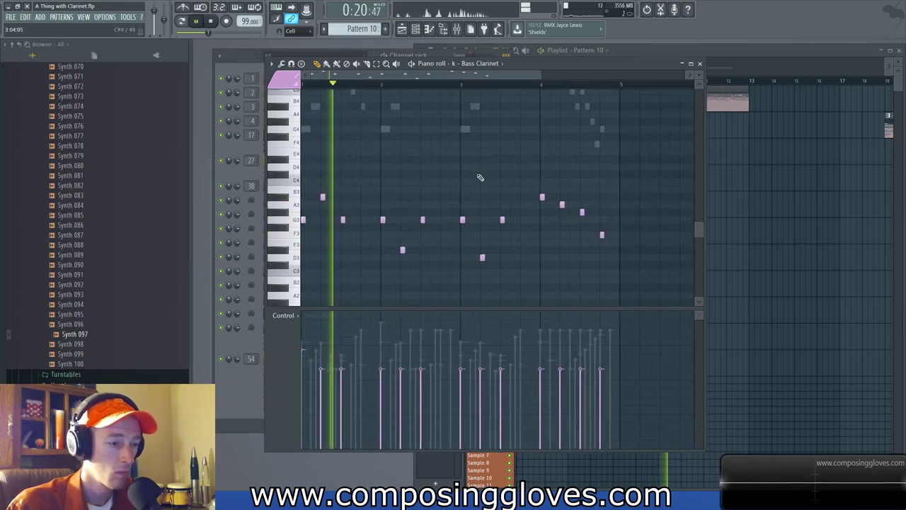
- Raise the velocities of the downbeat bass notes in bars 2 to 4 and make bar 4's remaining notes progressively louder
{"action": "left_click", "coordinate": [382, 358]}
{"action": "left_click", "coordinate": [462, 358]}
{"action": "left_click", "coordinate": [541, 359]}
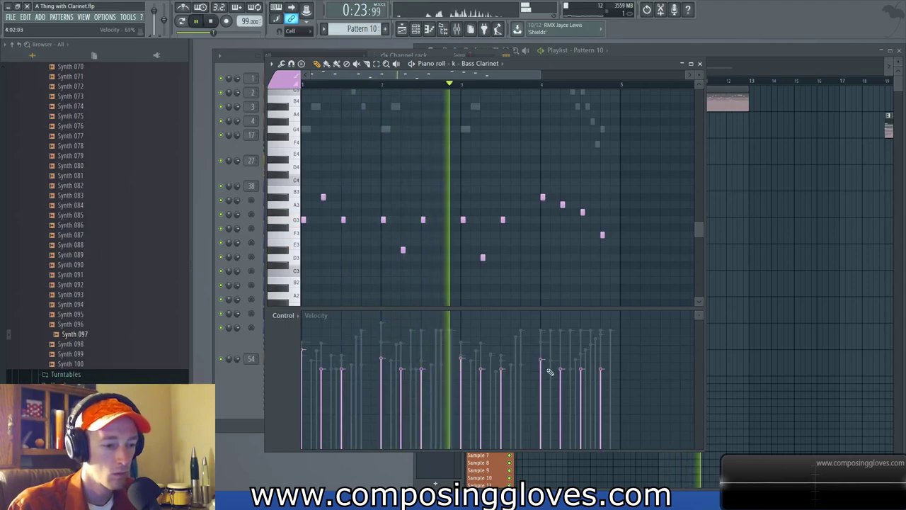
{"action": "left_click", "coordinate": [562, 354]}
{"action": "left_click", "coordinate": [581, 344]}
{"action": "left_click", "coordinate": [600, 337]}
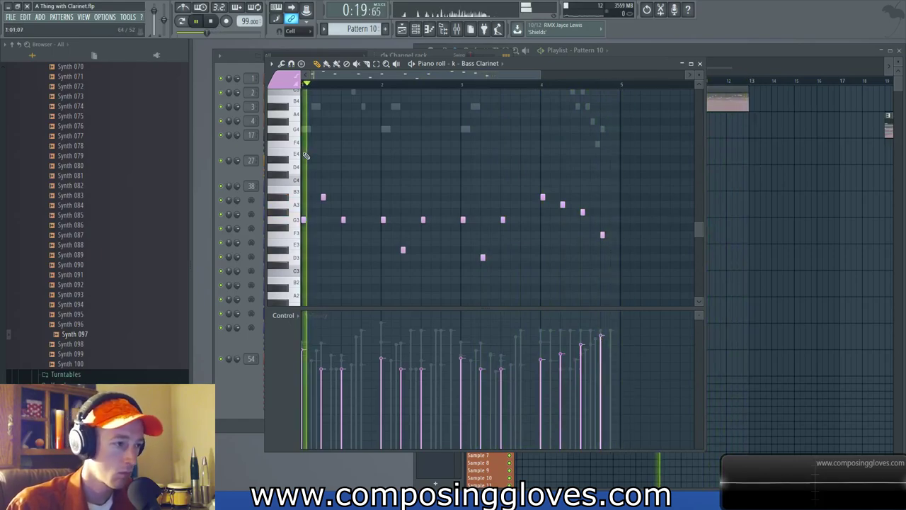
- Open the o - ContraBassoon piano roll and add short G3 notes on beats 1 and 3 of bars 1 to 3, using D3 on bar 2's beat 3
{"action": "left_click", "coordinate": [252, 387]}
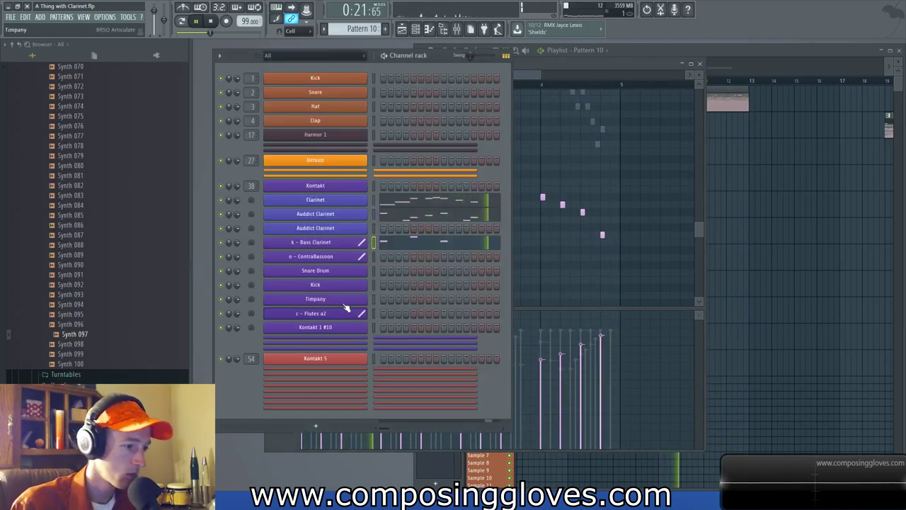
{"action": "left_click", "coordinate": [336, 261]}
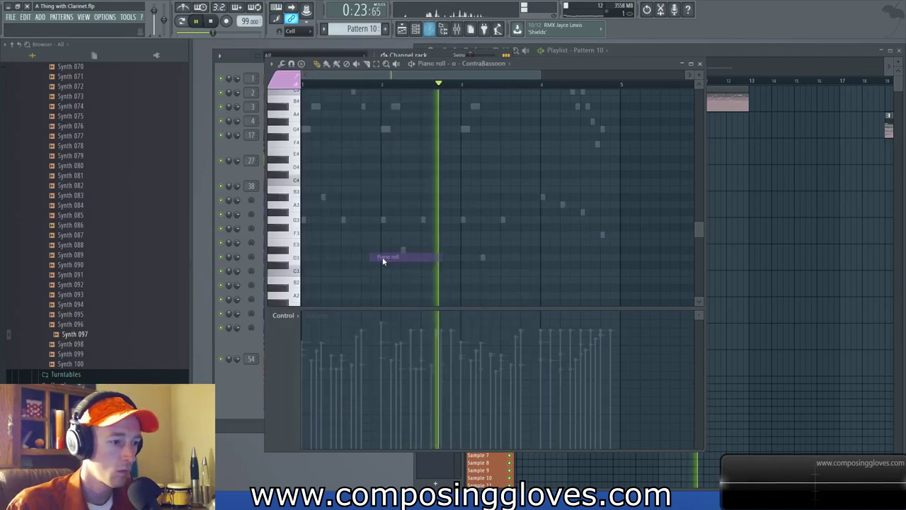
{"action": "left_click", "coordinate": [343, 219]}
{"action": "left_click", "coordinate": [383, 219]}
{"action": "left_click", "coordinate": [423, 257]}
{"action": "left_click", "coordinate": [463, 220]}
{"action": "left_click", "coordinate": [503, 220]}
- Add a D4 contrabassoon pickup an eighth before bar 4, place A#3, G#3 and F3 on bar 4's beats 1, 3 and 4, and play the part
{"action": "left_click", "coordinate": [532, 189]}
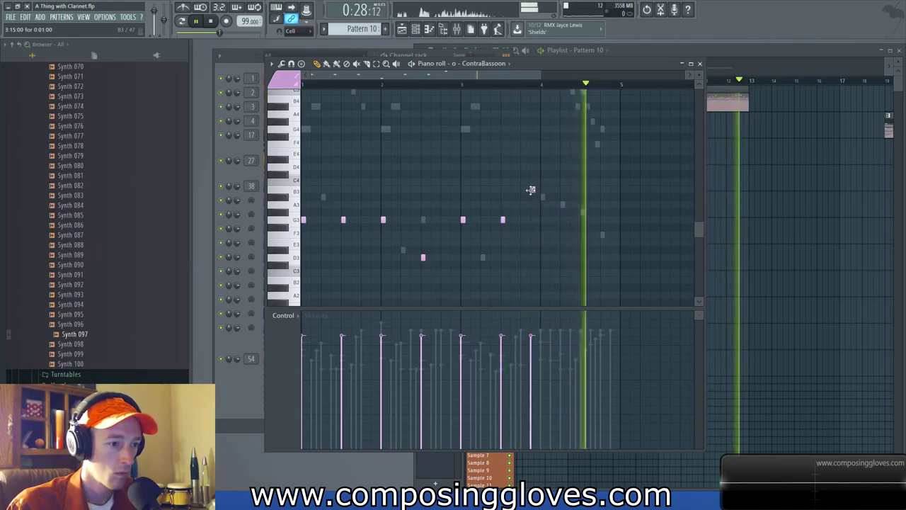
{"action": "key", "text": "space"}
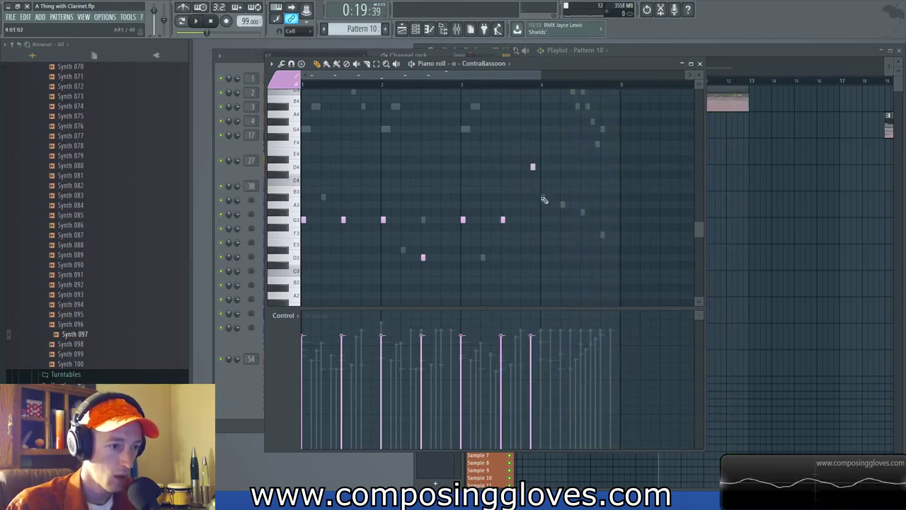
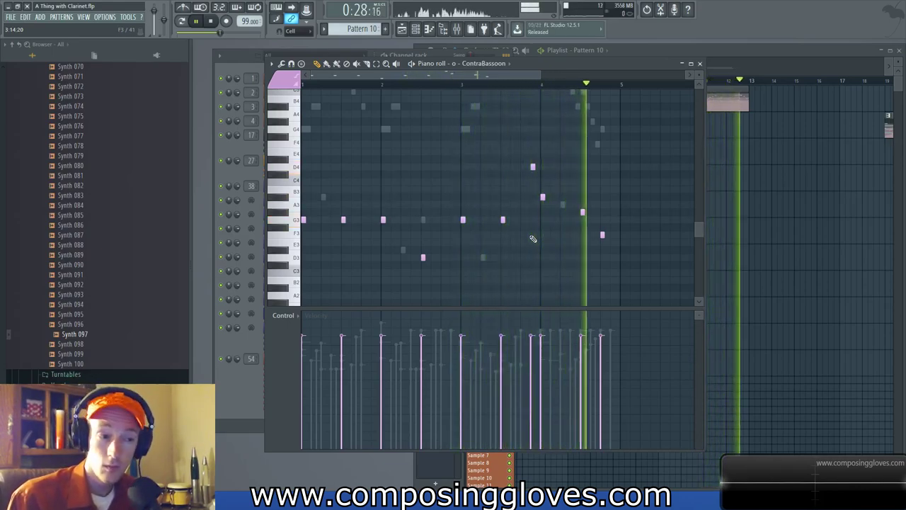
{"action": "key", "text": "space"}
- Open the c - Flutes a2 piano roll in Pattern 10 and choose the Legato articulation in slot 2 for new notes
{"action": "left_click", "coordinate": [245, 382]}
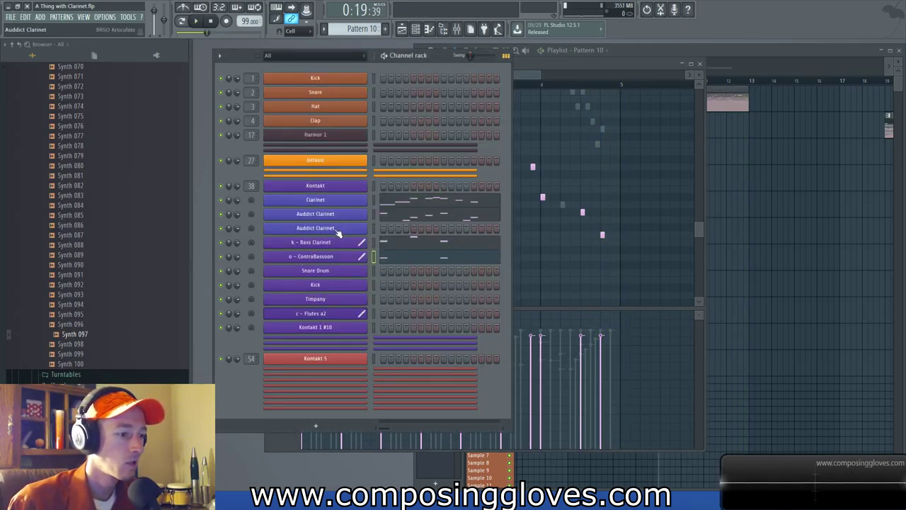
{"action": "right_click", "coordinate": [364, 313]}
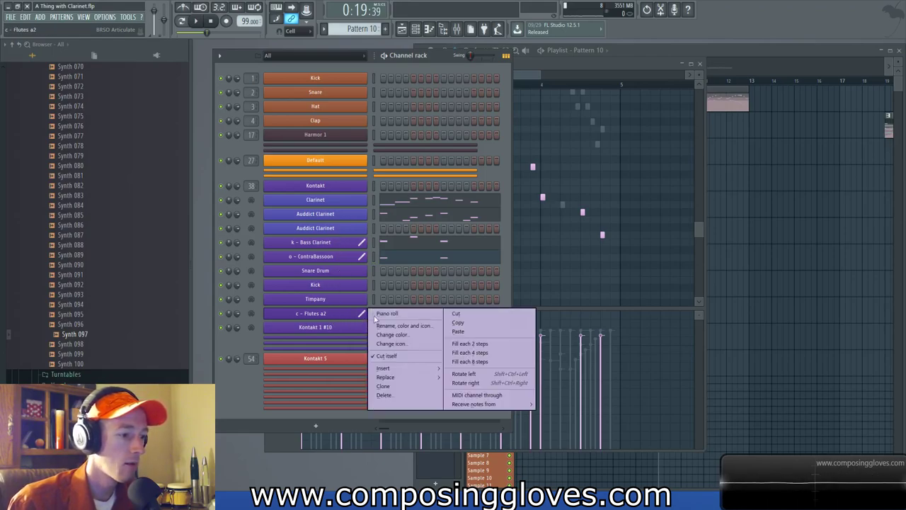
{"action": "left_click", "coordinate": [395, 315]}
{"action": "key", "text": "space"}
{"action": "left_click", "coordinate": [285, 79]}
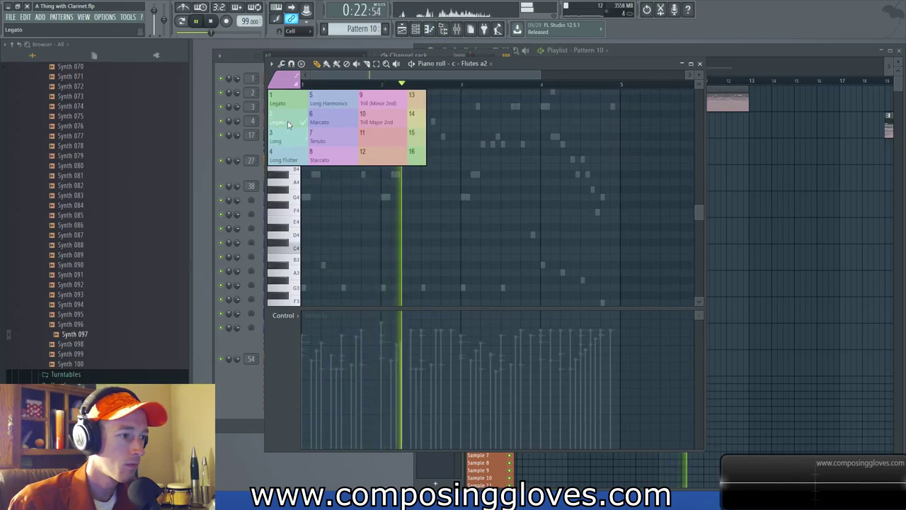
{"action": "left_click", "coordinate": [287, 121]}
- Play the playlist arrangement from the start and from bar 4 on into the Pattern 10 section
{"action": "left_click", "coordinate": [722, 51]}
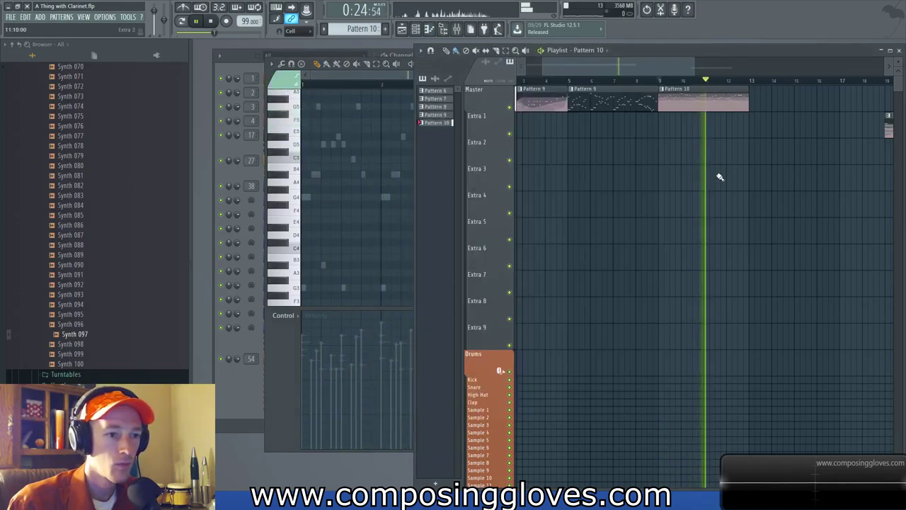
{"action": "left_click", "coordinate": [349, 77]}
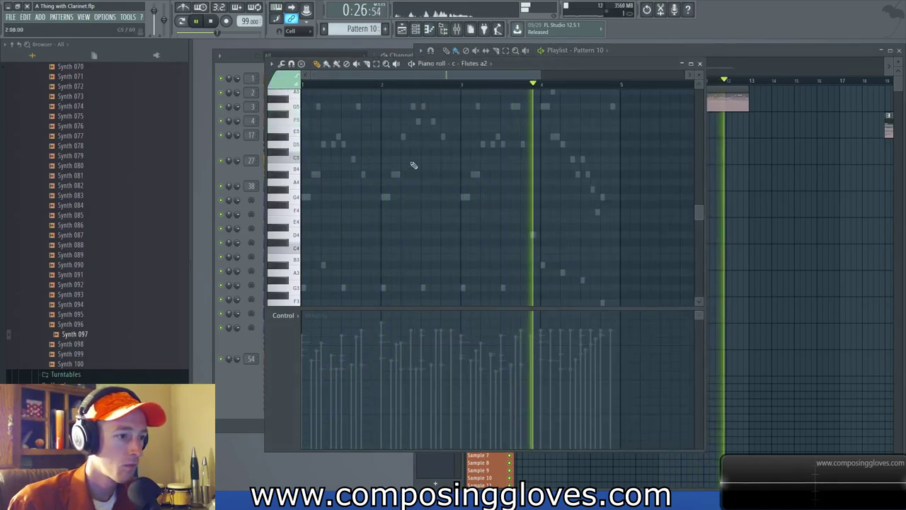
{"action": "scroll", "coordinate": [384, 167], "scroll_direction": "up", "scroll_amount": 4}
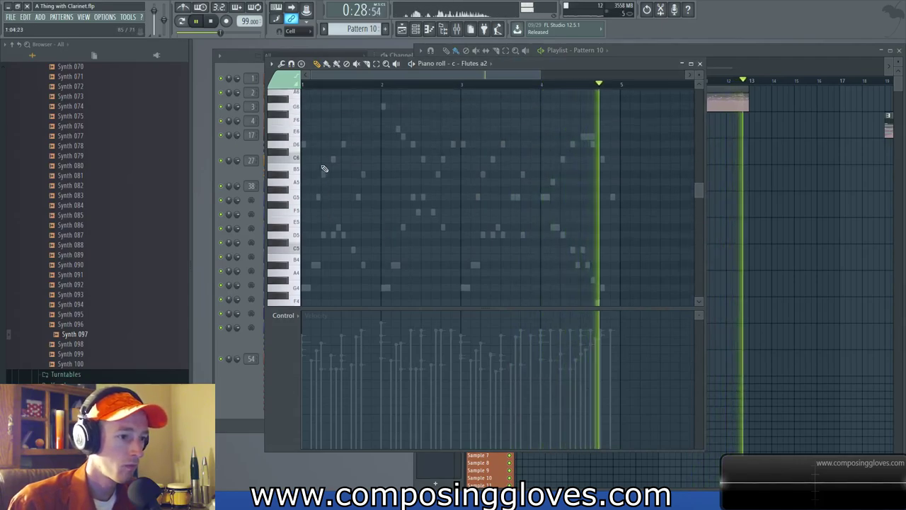
{"action": "left_click", "coordinate": [728, 53]}
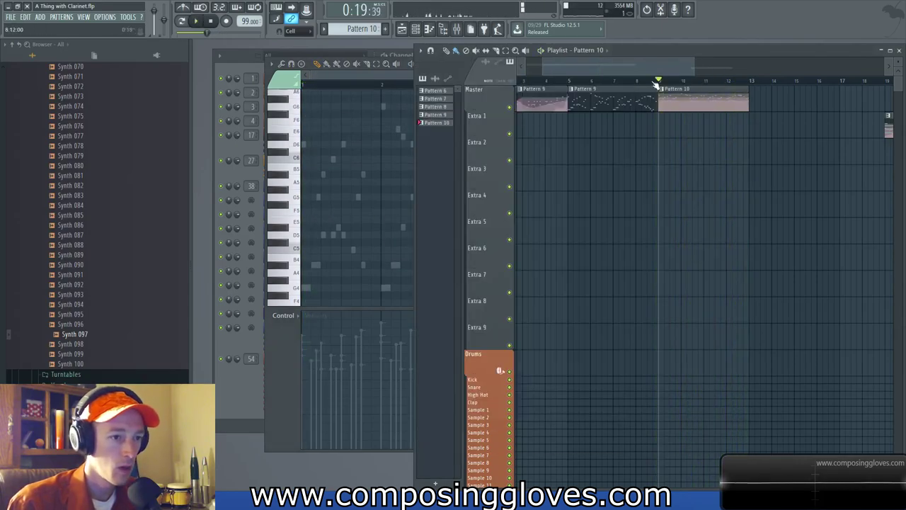
{"action": "key", "text": "space"}
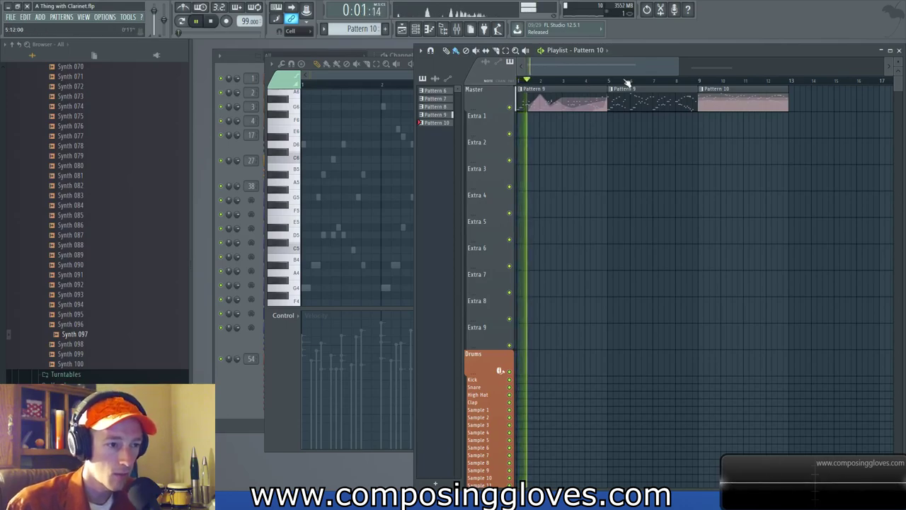
{"action": "left_click", "coordinate": [588, 82]}
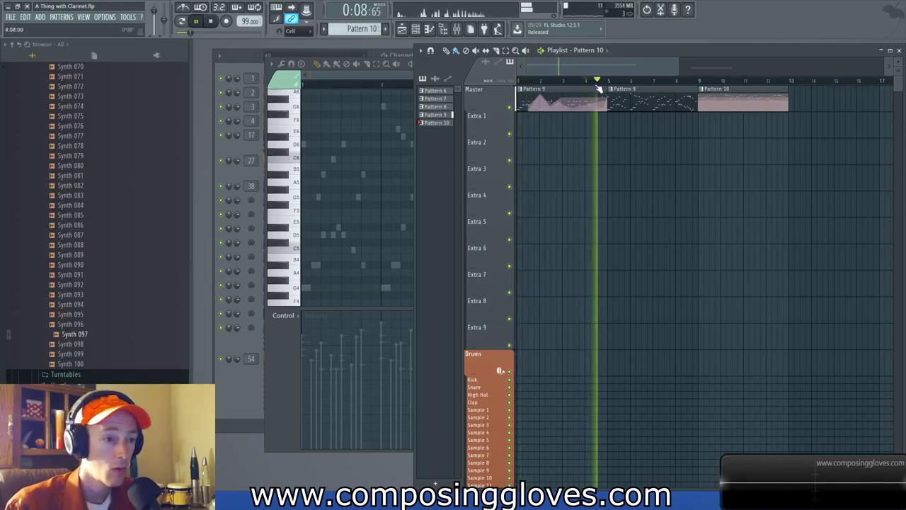
{"action": "left_click_drag", "start_coordinate": [652, 121], "coordinate": [554, 143]}
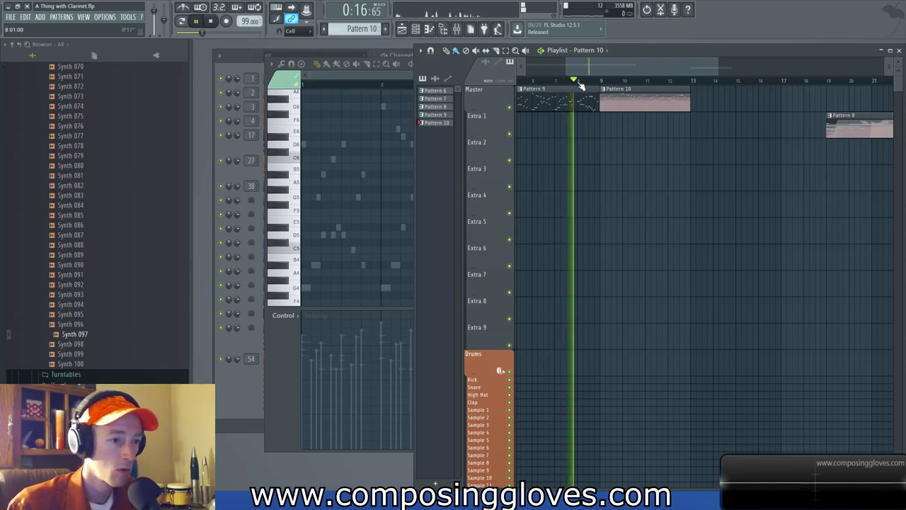
- Duplicate the Pattern 10 clip to bar 13 in the playlist and make the copy a unique pattern
{"action": "left_click", "coordinate": [686, 101]}
{"action": "left_click_drag", "start_coordinate": [685, 101], "coordinate": [736, 102]}
{"action": "left_click", "coordinate": [694, 90]}
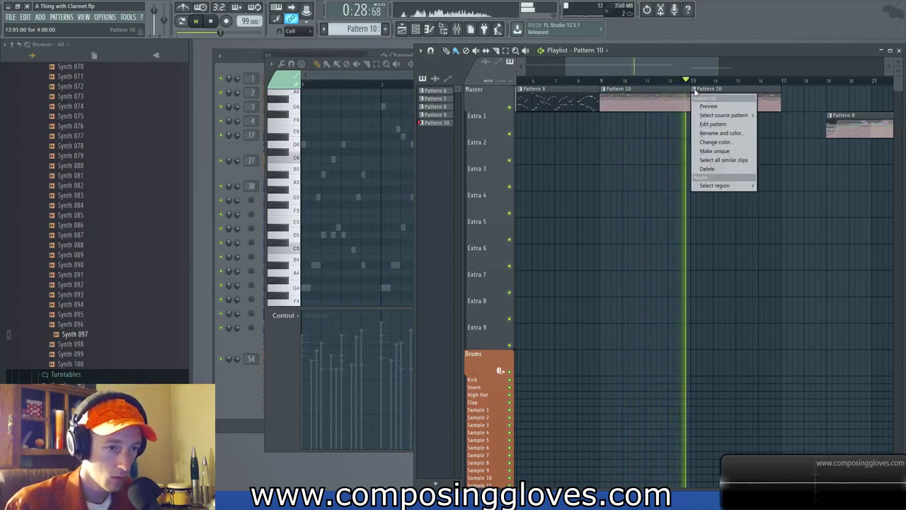
{"action": "left_click", "coordinate": [715, 113]}
{"action": "key", "text": "space"}
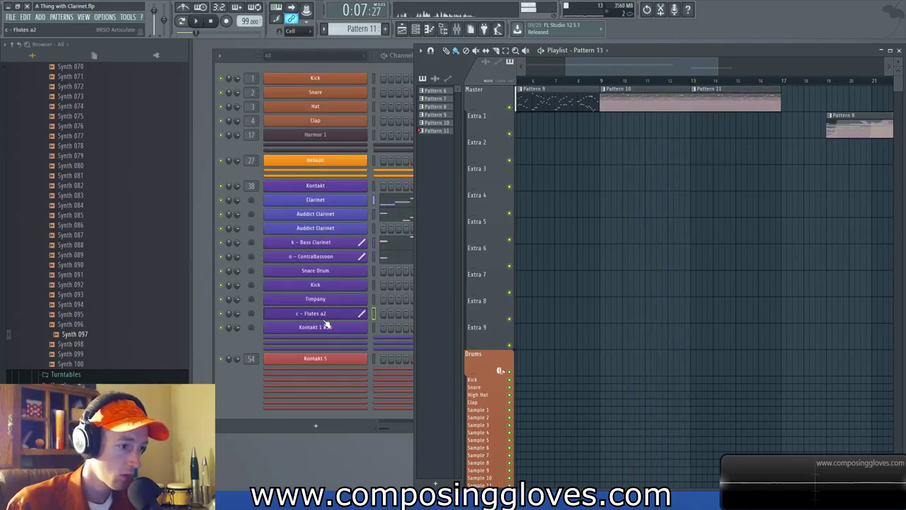
- Open the c - Flutes a2 piano roll in Pattern 11 and add sixteenth notes G6, A6 and G6 at the start of bar 1
{"action": "right_click", "coordinate": [323, 315]}
{"action": "left_click", "coordinate": [385, 313]}
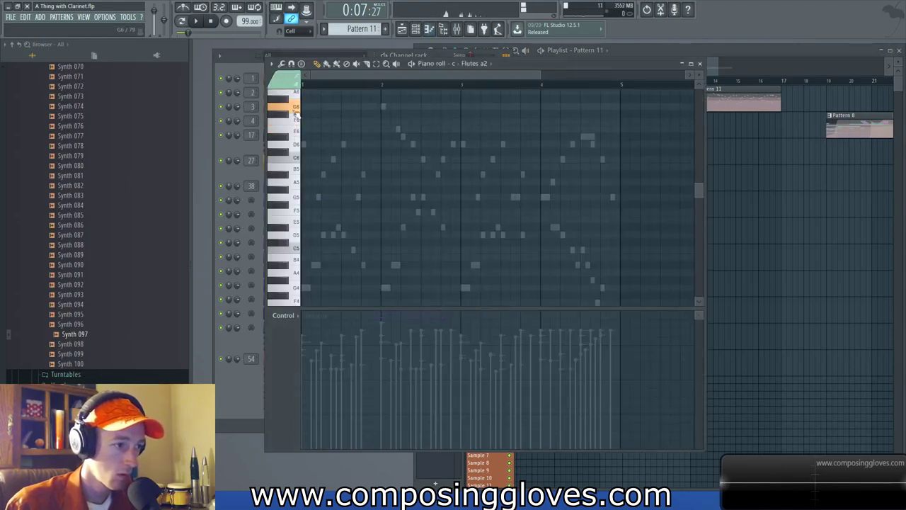
{"action": "scroll", "coordinate": [327, 122], "scroll_direction": "up", "scroll_amount": 4}
{"action": "scroll", "coordinate": [447, 204], "scroll_direction": "up", "scroll_amount": 4}
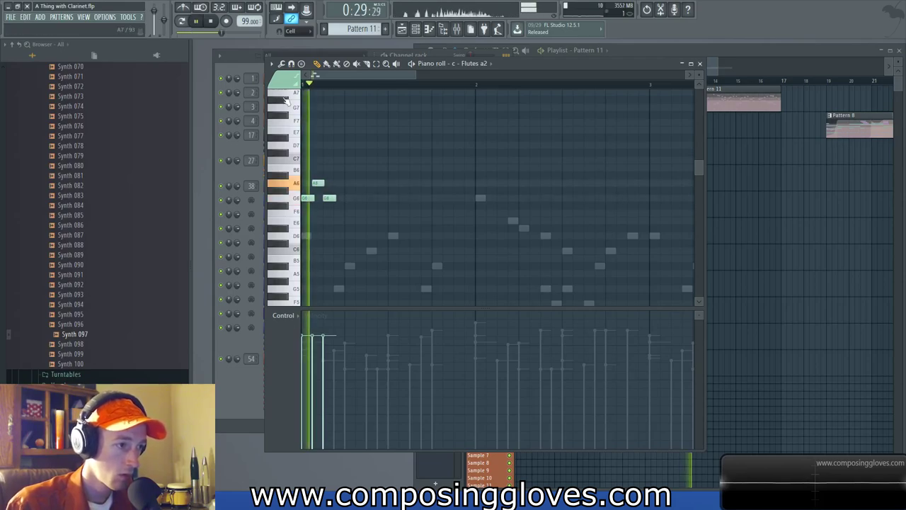
{"action": "left_click_drag", "start_coordinate": [334, 198], "coordinate": [362, 203]}
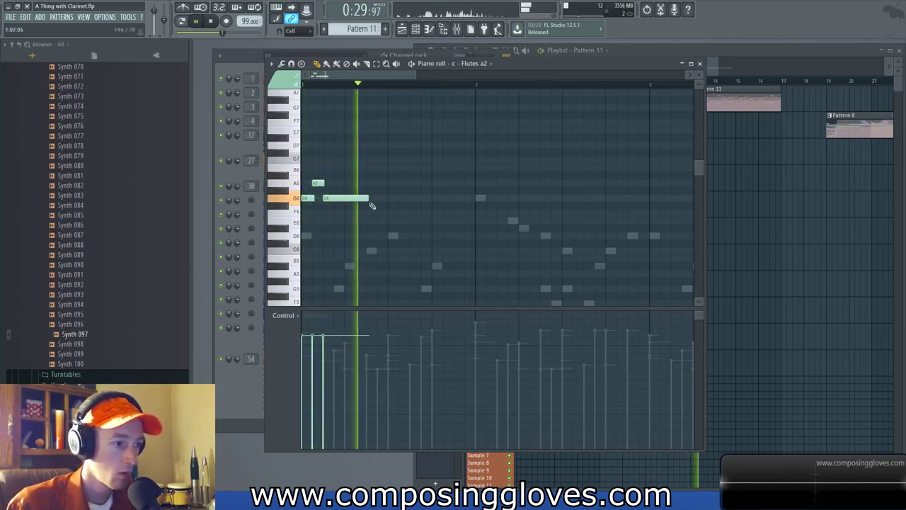
{"action": "key", "text": "ctrl+z"}
- Add flute sixteenths A#6, G6, D6 and F6 on beat 4 of bar 1, and G6, A6, G6 at the start of bar 2
{"action": "left_click", "coordinate": [437, 167]}
{"action": "key", "text": "space"}
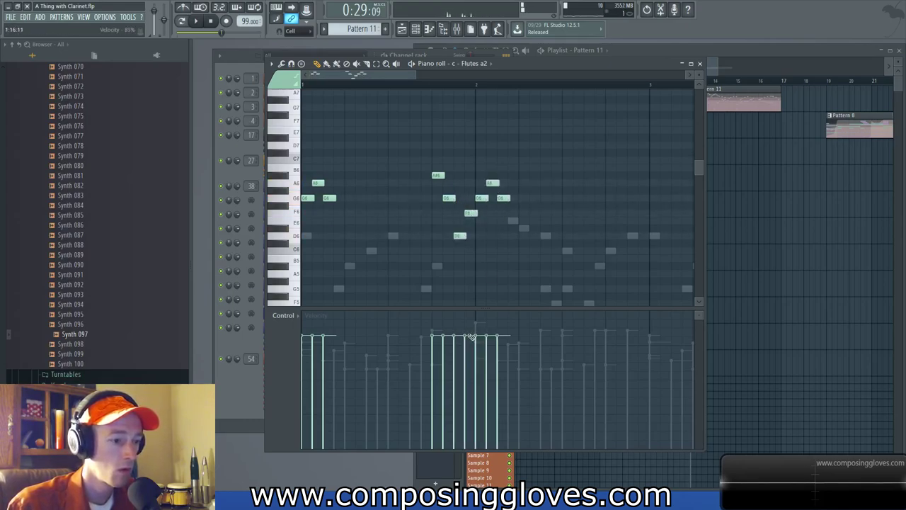
- Give the first three flute notes of bar 1 progressively rising velocities and play the phrase
{"action": "key", "text": "space"}
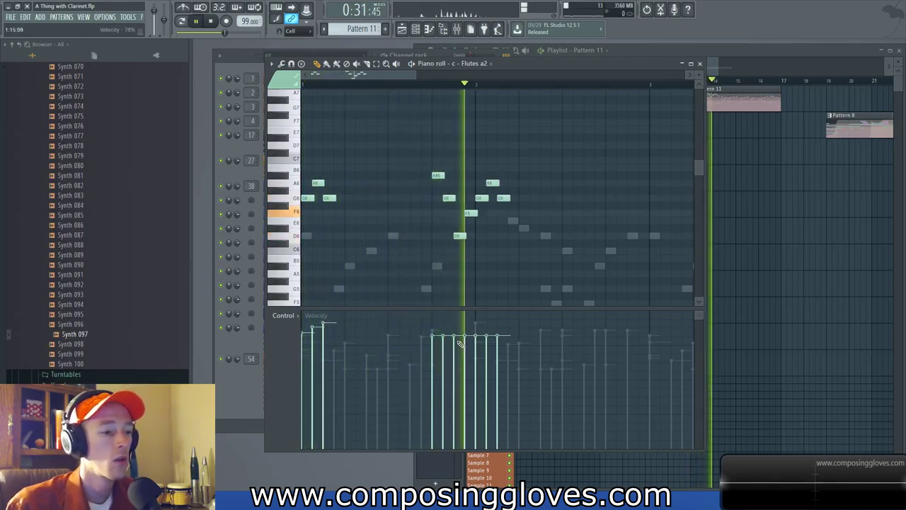
{"action": "key", "text": "space"}
{"action": "key", "text": "space"}
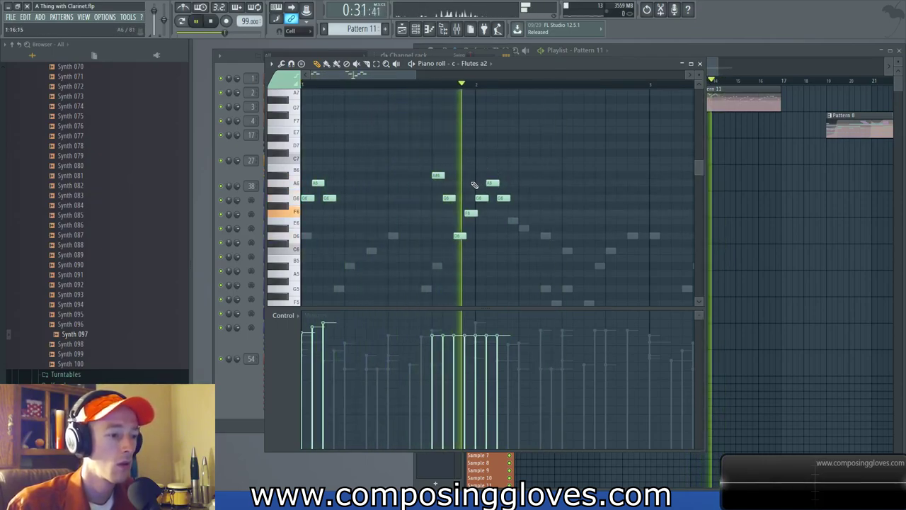
- Delete the F6 sixteenth just before bar 2 and play the flute phrase
{"action": "key", "text": "space"}
{"action": "key", "text": "space"}
{"action": "key", "text": "space"}
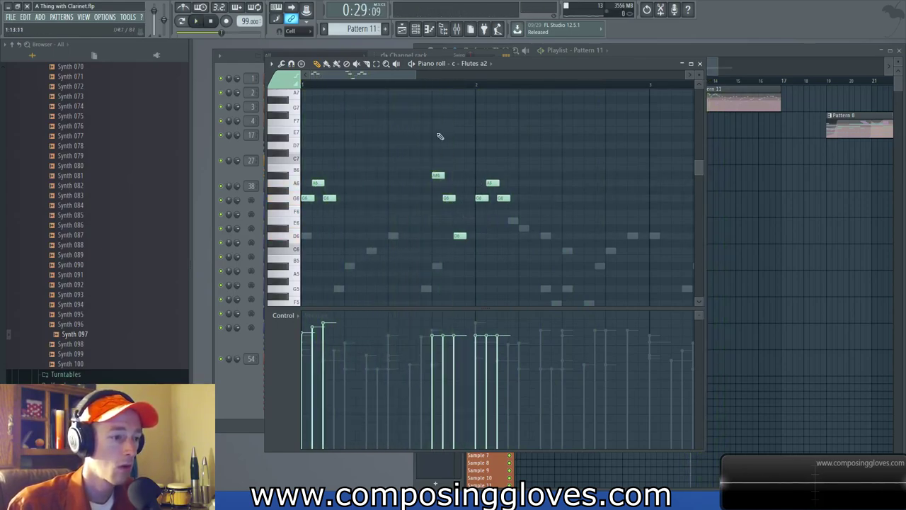
{"action": "key", "text": "space"}
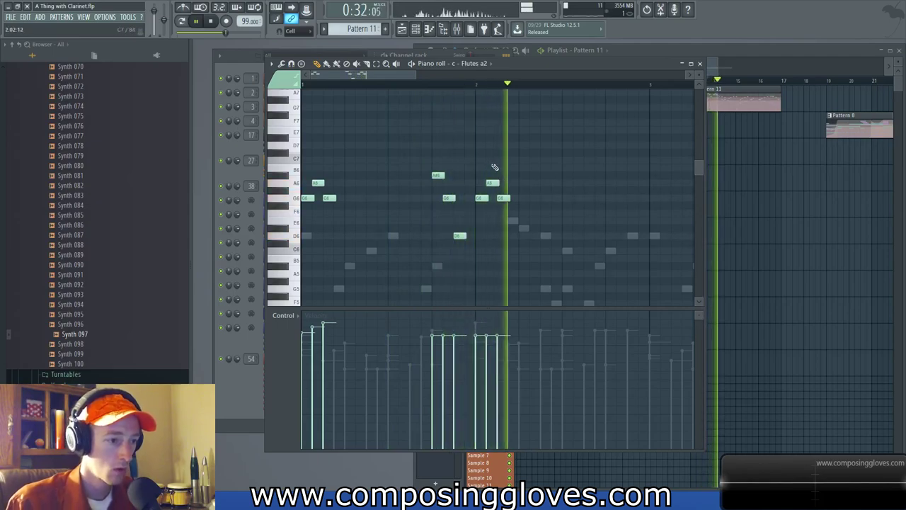
{"action": "key", "text": "space"}
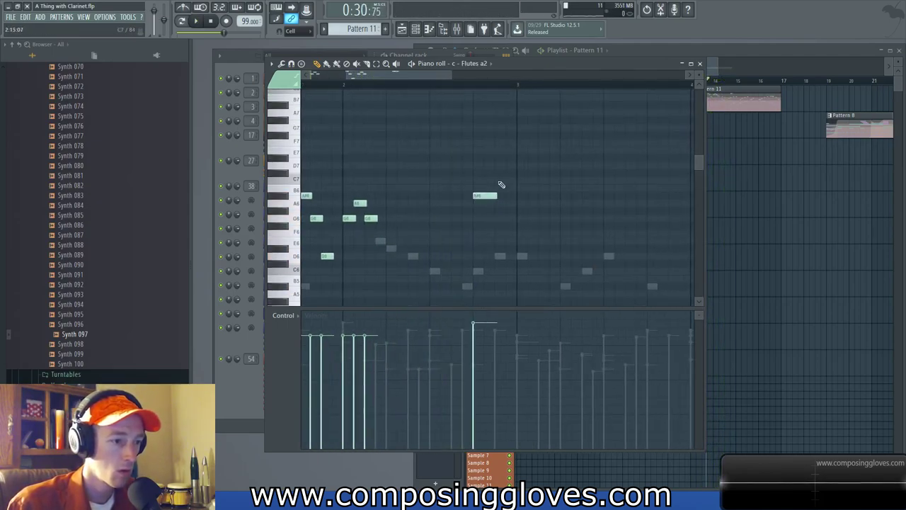
- Add eighth notes A#6 and C7 on beat 4 of bar 2, copy the G6, A6, G6 figure to bar 3, and add E6 on its beat 3
{"action": "scroll", "coordinate": [434, 201], "scroll_direction": "down", "scroll_amount": 2}
{"action": "left_click_drag", "start_coordinate": [377, 196], "coordinate": [483, 220]}
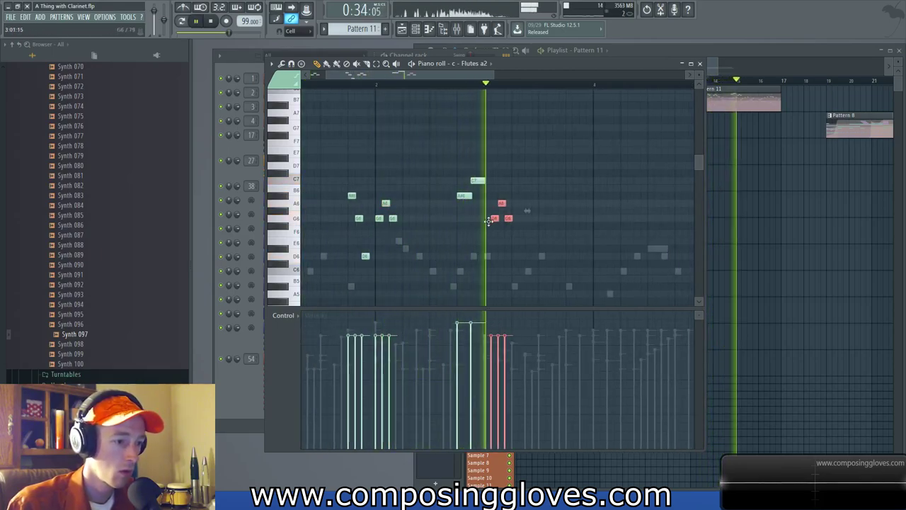
{"action": "key", "text": "space"}
{"action": "left_click", "coordinate": [540, 241]}
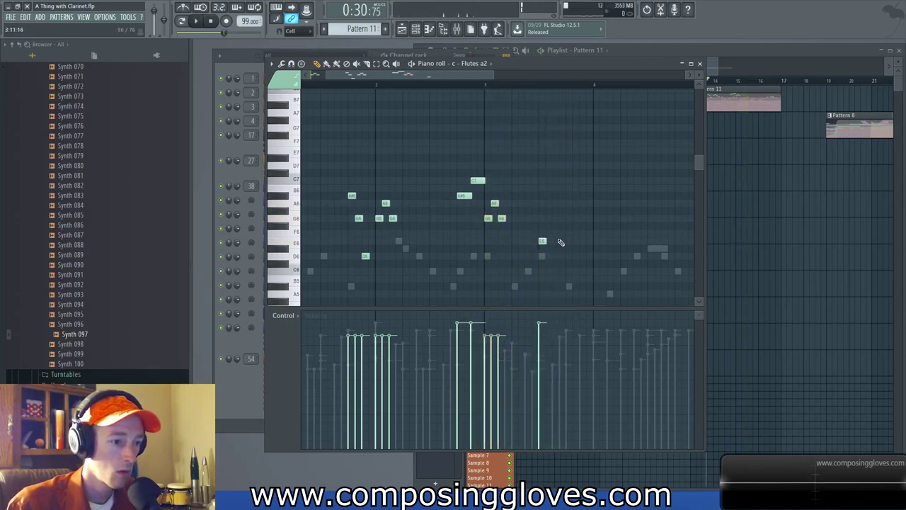
- Complete the bar 3 flute figure with D7, B6 and G#6 after the E6, and lengthen all four notes
{"action": "scroll", "coordinate": [553, 218], "scroll_direction": "up", "scroll_amount": 2}
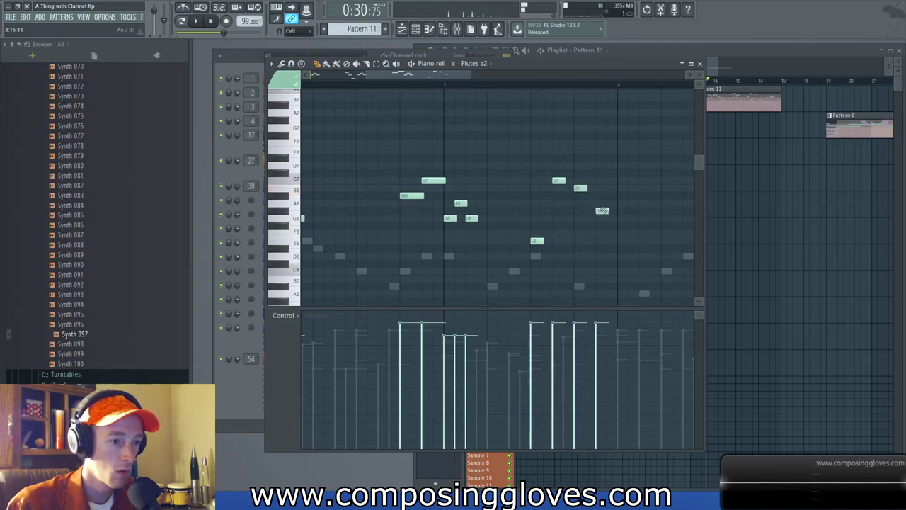
{"action": "left_click_drag", "start_coordinate": [530, 170], "coordinate": [617, 235]}
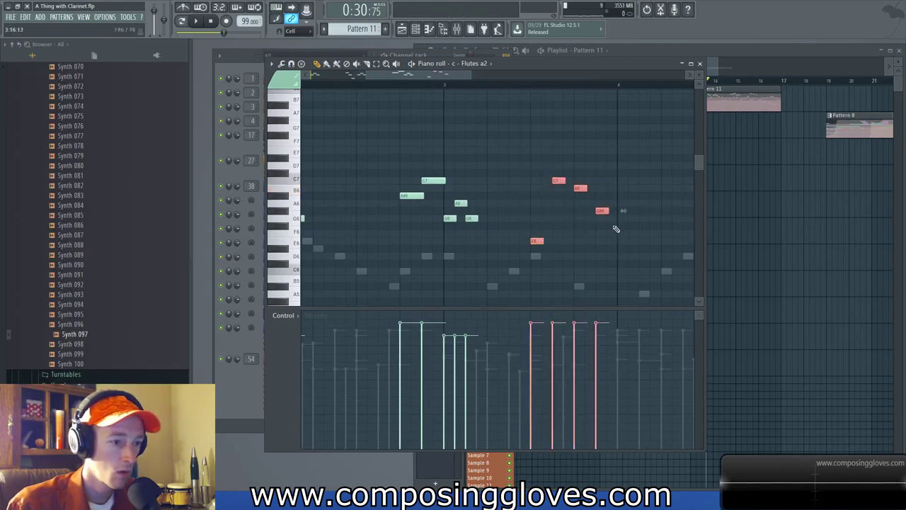
{"action": "left_click", "coordinate": [569, 169], "text": "ctrl"}
{"action": "left_click", "coordinate": [535, 86]}
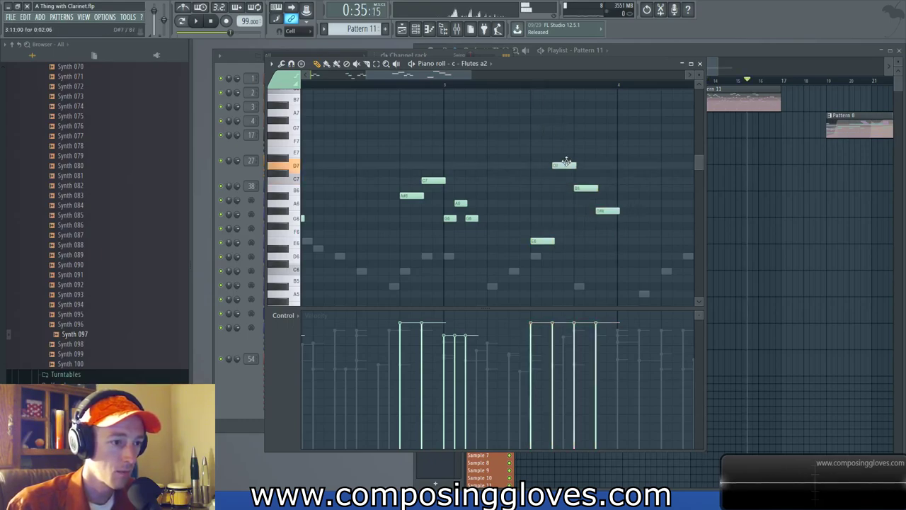
- Play the new bar 3 figure and lower its first note to D6
{"action": "key", "text": "space"}
{"action": "key", "text": "space"}
{"action": "key", "text": "space"}
{"action": "key", "text": "space"}
{"action": "left_click_drag", "start_coordinate": [542, 249], "coordinate": [542, 259]}
{"action": "key", "text": "space"}
{"action": "key", "text": "space"}
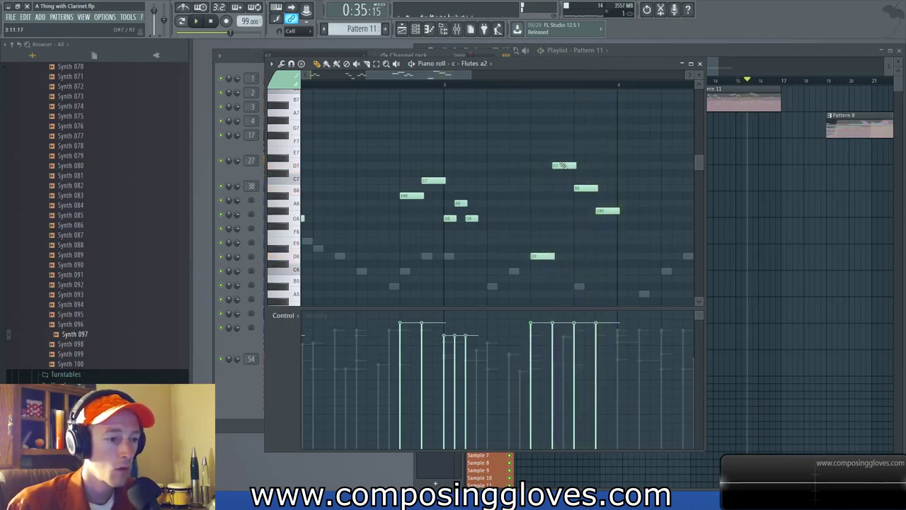
- Lower the B6 on beat 4 of bar 3 to A#6 and play the figure again
{"action": "key", "text": "space"}
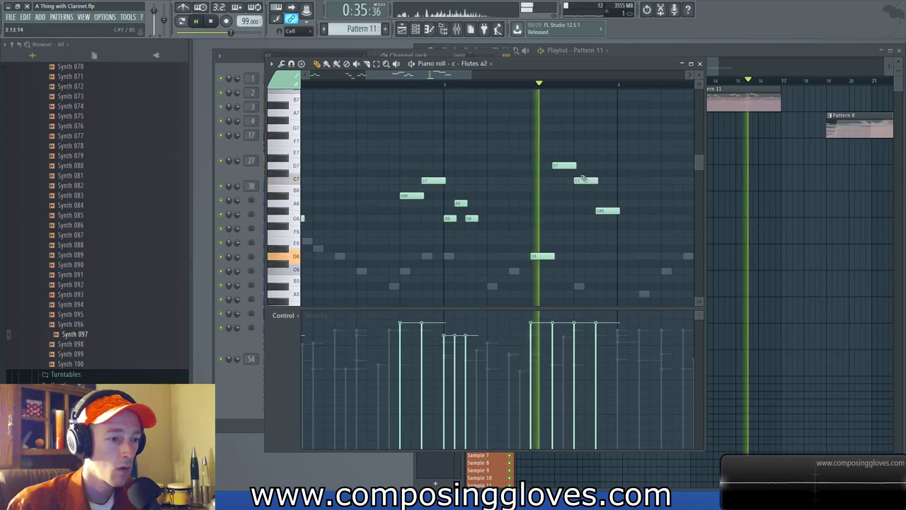
{"action": "left_click_drag", "start_coordinate": [585, 182], "coordinate": [586, 198]}
{"action": "key", "text": "space"}
{"action": "key", "text": "space"}
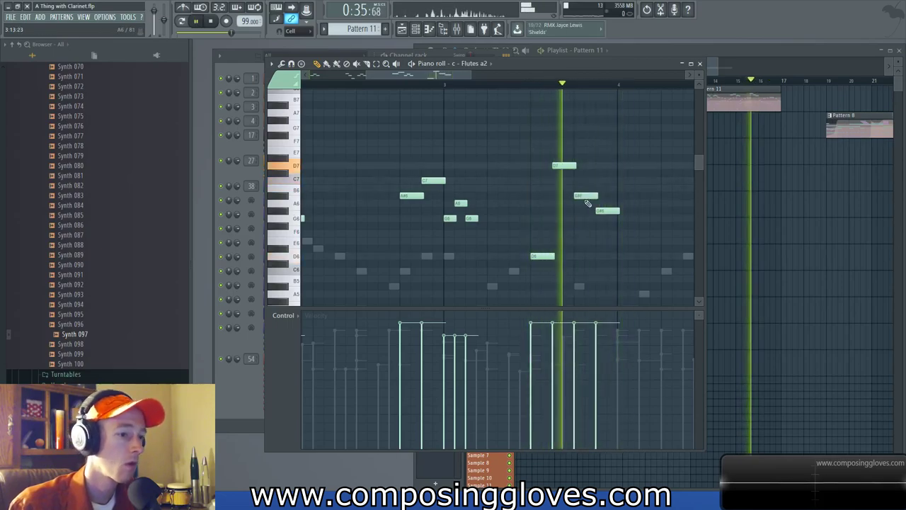
{"action": "key", "text": "space"}
- Fill bar 4 with short purple flute notes an eighth apart: G6, G6, G6, G#6, G6, D#6, F6 and F#6
{"action": "left_click_drag", "start_coordinate": [607, 241], "coordinate": [478, 218]}
{"action": "left_click", "coordinate": [494, 193]}
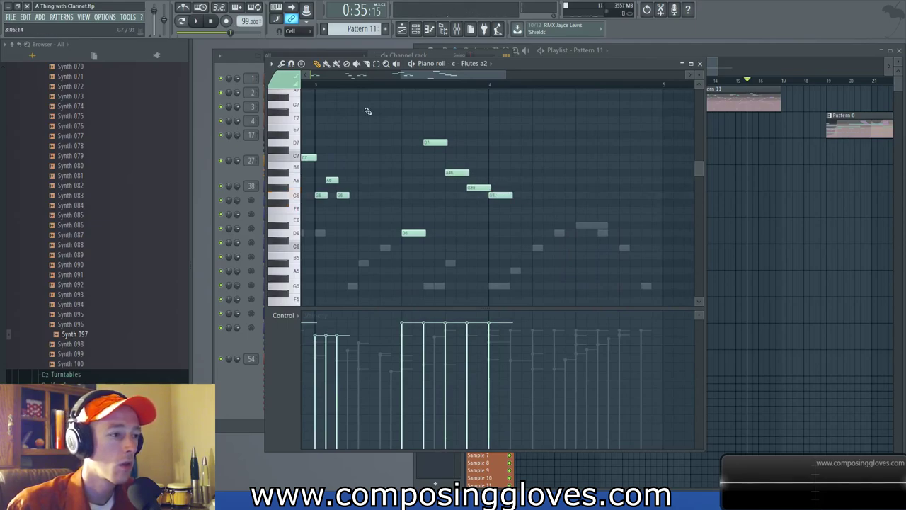
{"action": "left_click", "coordinate": [277, 82]}
{"action": "left_click", "coordinate": [333, 155]}
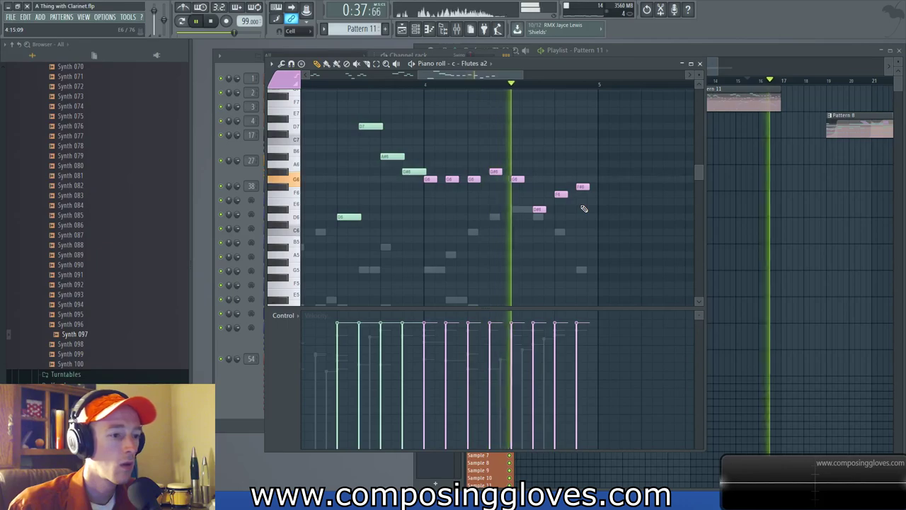
- In bar 4 of the Flutes a2 part, delete the second G6 note and shift the G#6 note later to meet the following G6
{"action": "right_click", "coordinate": [452, 180]}
{"action": "key", "text": "space"}
{"action": "key", "text": "space"}
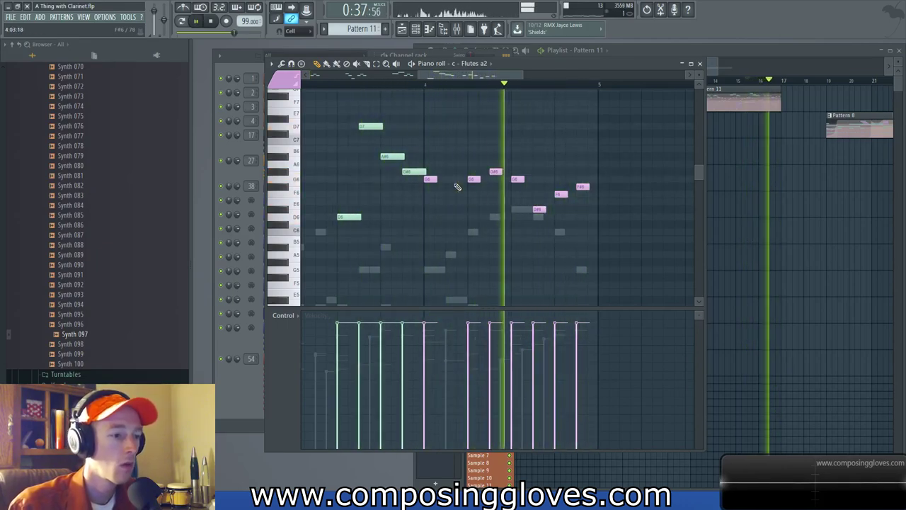
{"action": "key", "text": "space"}
{"action": "key", "text": "space"}
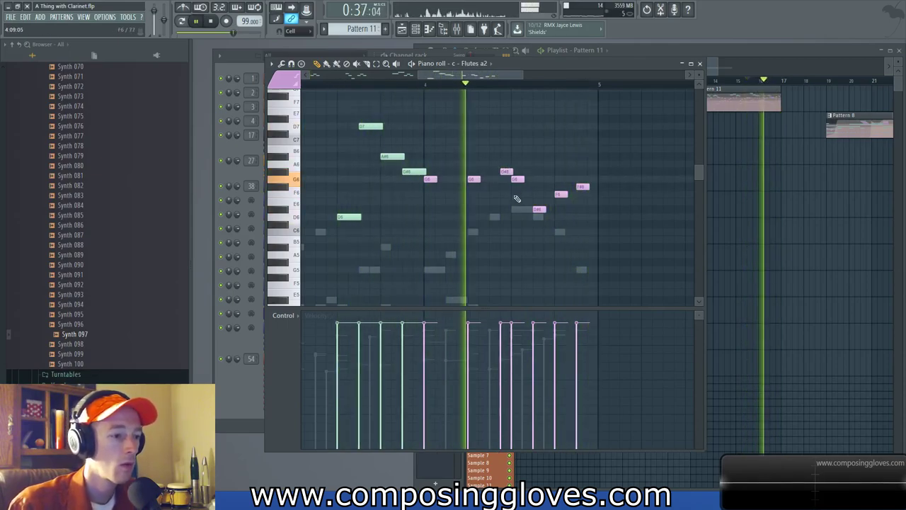
{"action": "key", "text": "space"}
{"action": "key", "text": "space"}
- Add harmony in bar 4 by duplicating its three G6 notes up to A#6 and placing a D7 above the G#6 note
{"action": "scroll", "coordinate": [429, 201], "scroll_direction": "down", "scroll_amount": 4}
{"action": "left_click_drag", "start_coordinate": [429, 203], "coordinate": [569, 199]}
{"action": "scroll", "coordinate": [463, 190], "scroll_direction": "up", "scroll_amount": 3}
{"action": "left_click_drag", "start_coordinate": [464, 189], "coordinate": [464, 163]}
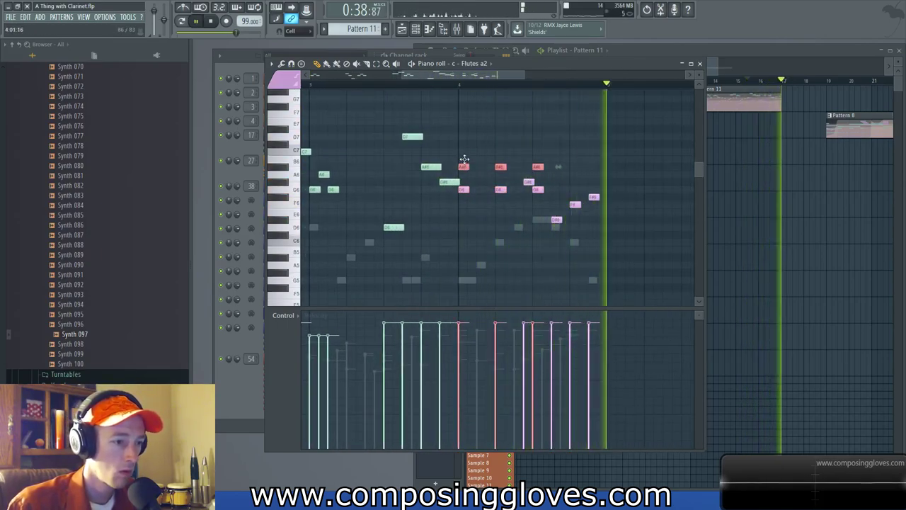
{"action": "key", "text": "space"}
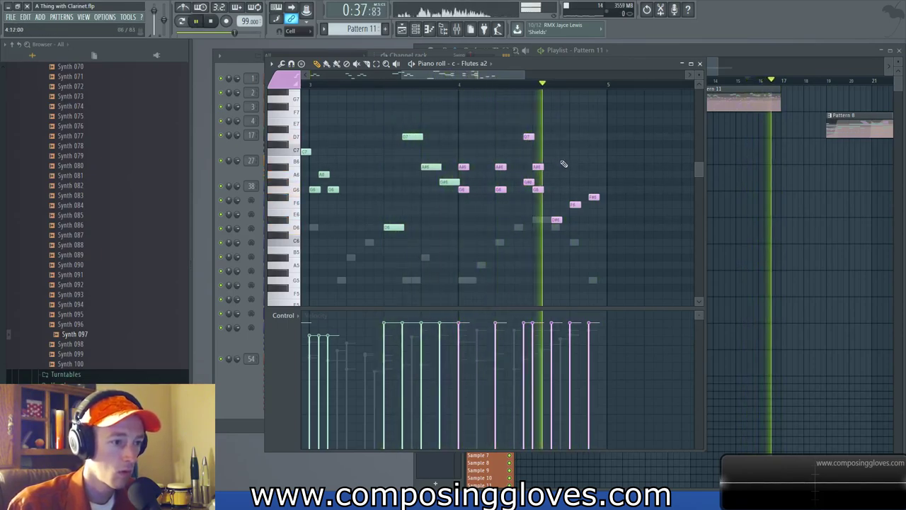
{"action": "key", "text": "space"}
- Add D#7, C7 and A#6 harmony notes above the last three notes of bar 4 and play the passage
{"action": "left_click_drag", "start_coordinate": [535, 178], "coordinate": [604, 221]}
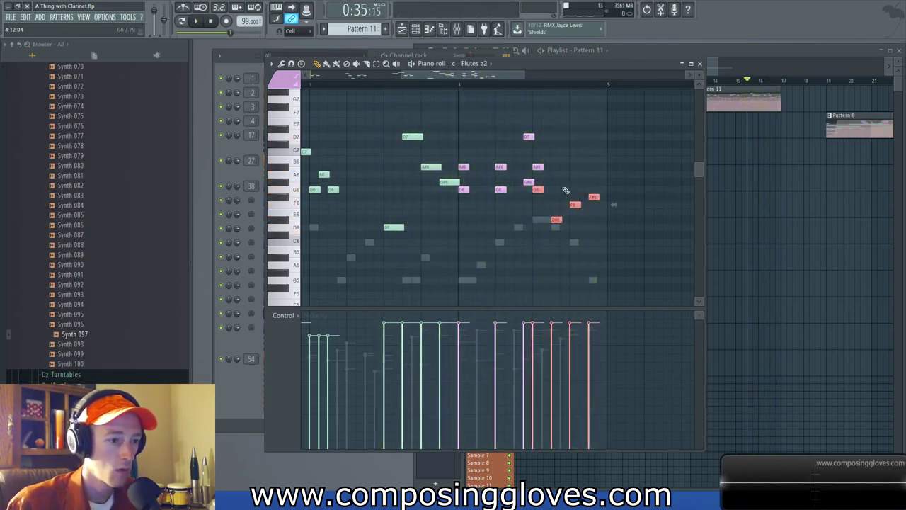
{"action": "left_click", "coordinate": [552, 218]}
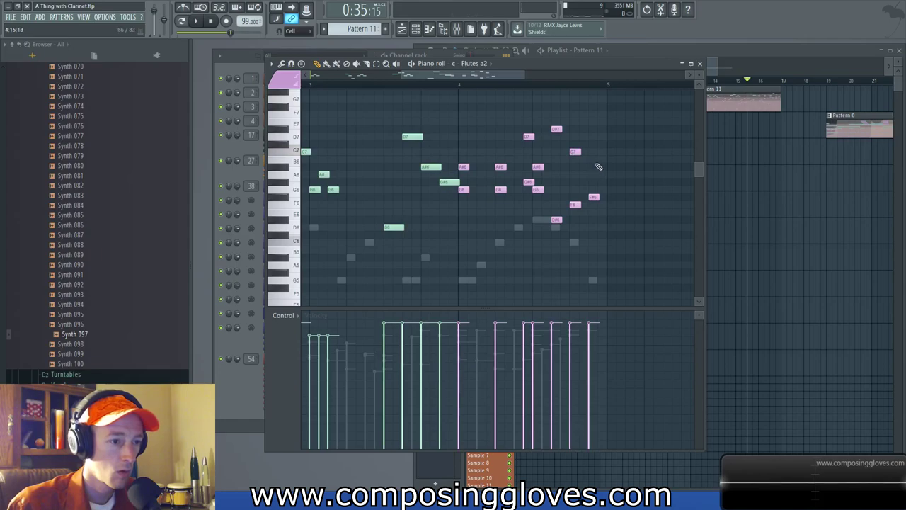
{"action": "key", "text": "space"}
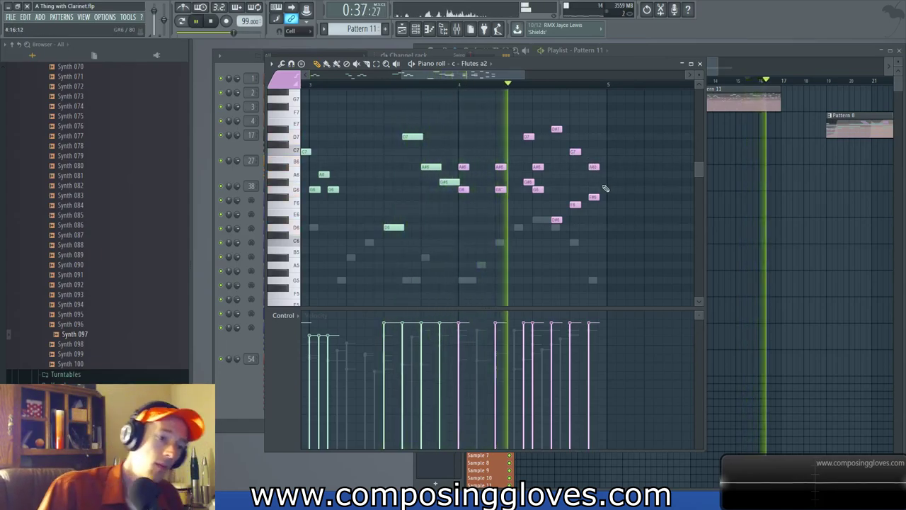
{"action": "key", "text": "space"}
{"action": "key", "text": "space"}
- Close the Flutes a2 piano roll and listen to Pattern 11 from its start with all parts
{"action": "scroll", "coordinate": [469, 126], "scroll_direction": "down", "scroll_amount": 4}
{"action": "left_click_drag", "start_coordinate": [406, 127], "coordinate": [392, 121]}
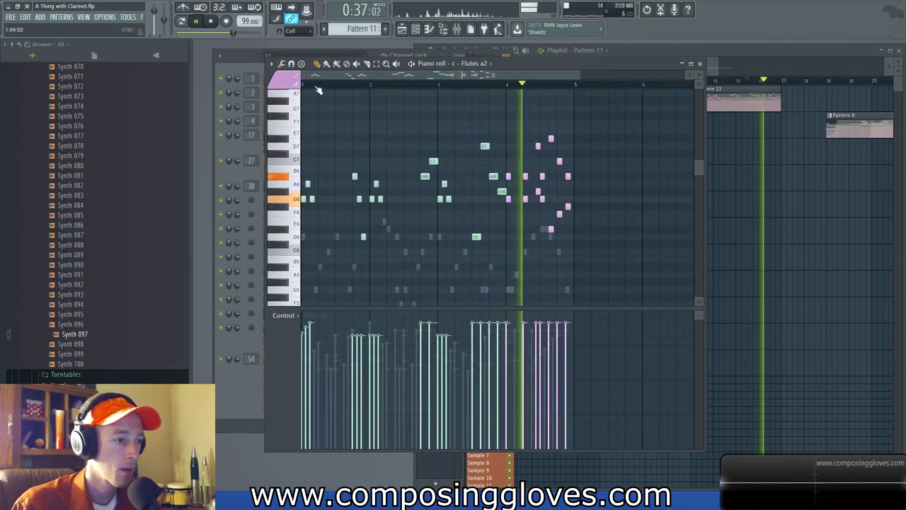
{"action": "left_click", "coordinate": [711, 69]}
{"action": "left_click_drag", "start_coordinate": [711, 68], "coordinate": [736, 73]}
{"action": "left_click", "coordinate": [222, 381]}
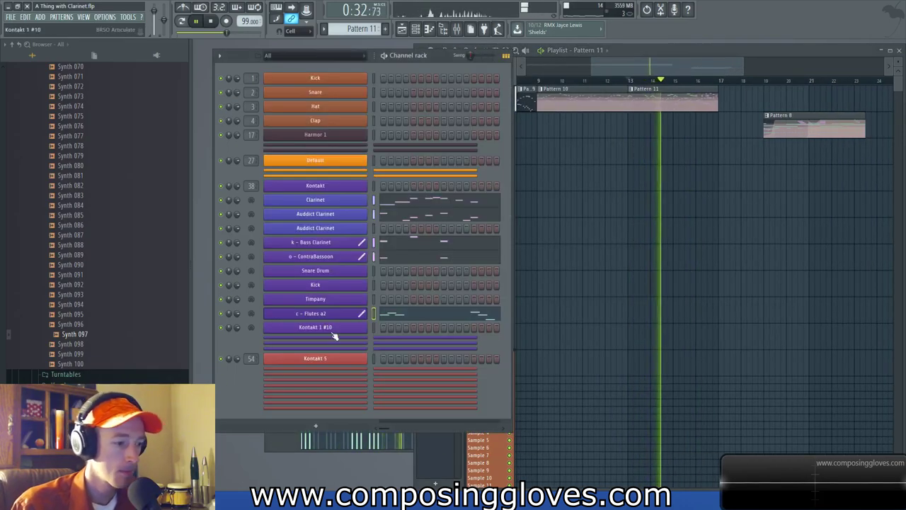
{"action": "key", "text": "space"}
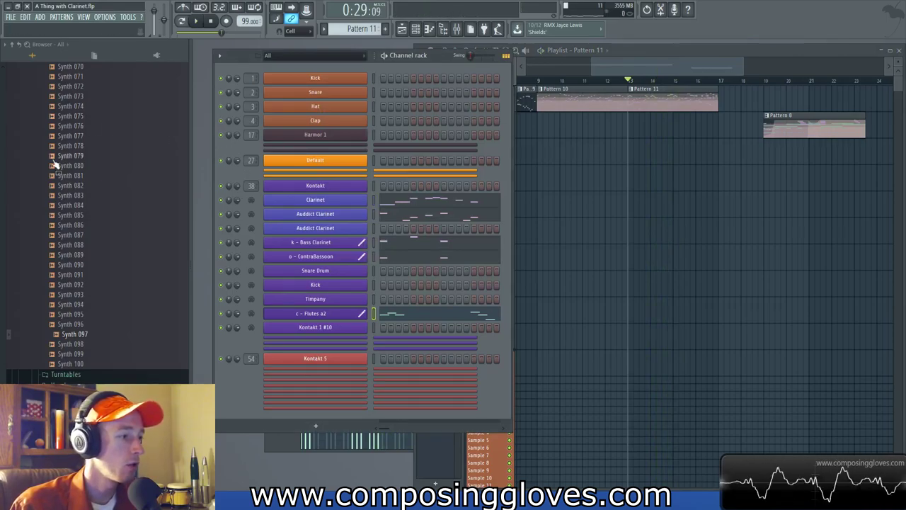
- Collapse the Synthesizers loop folder and look through the sample packs in Project Files for a drum library
{"action": "scroll", "coordinate": [96, 252], "scroll_direction": "up", "scroll_amount": 20}
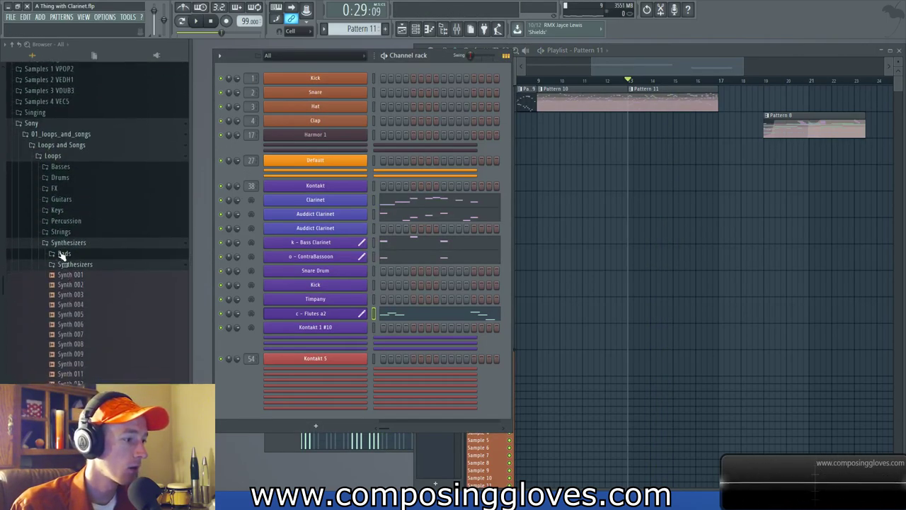
{"action": "left_click", "coordinate": [68, 242]}
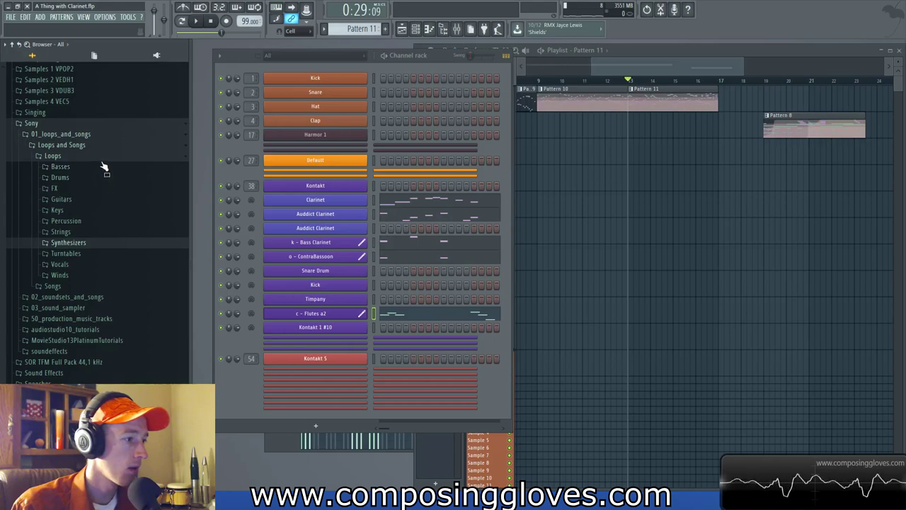
{"action": "scroll", "coordinate": [103, 166], "scroll_direction": "up", "scroll_amount": 20}
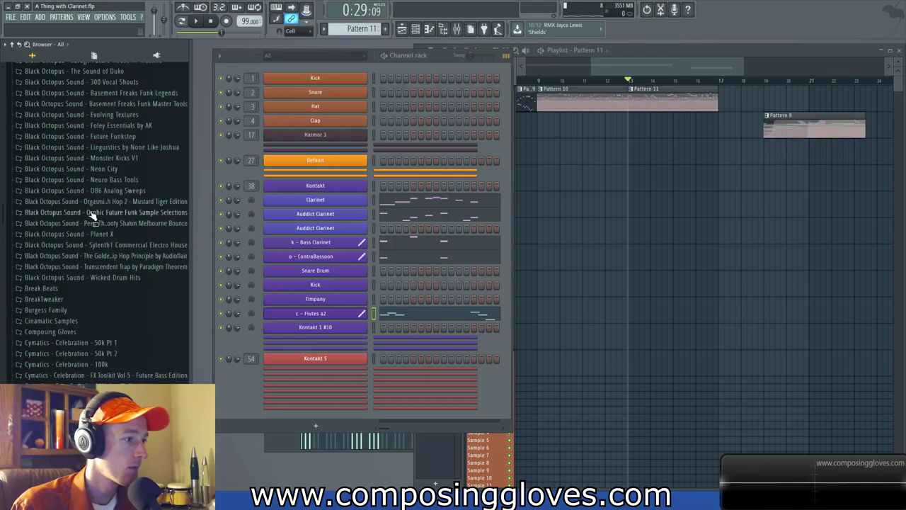
{"action": "scroll", "coordinate": [90, 214], "scroll_direction": "up", "scroll_amount": 15}
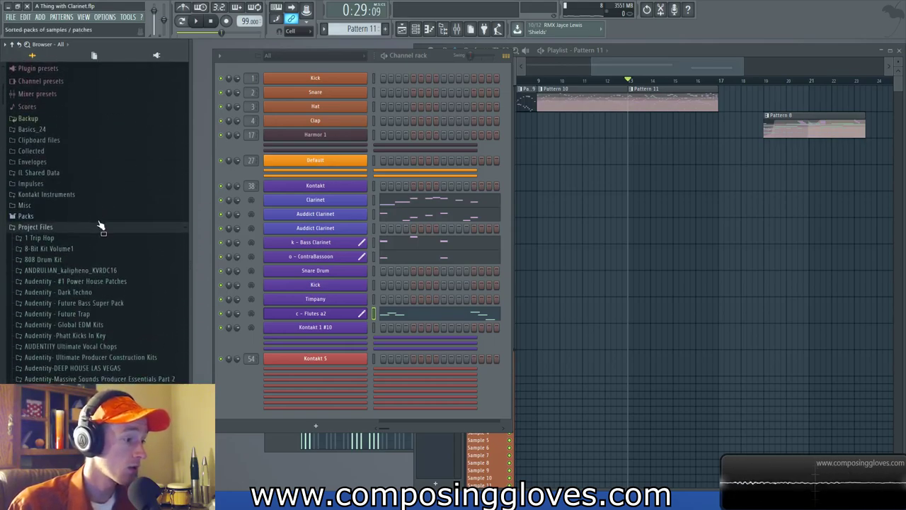
{"action": "scroll", "coordinate": [101, 225], "scroll_direction": "down", "scroll_amount": 3}
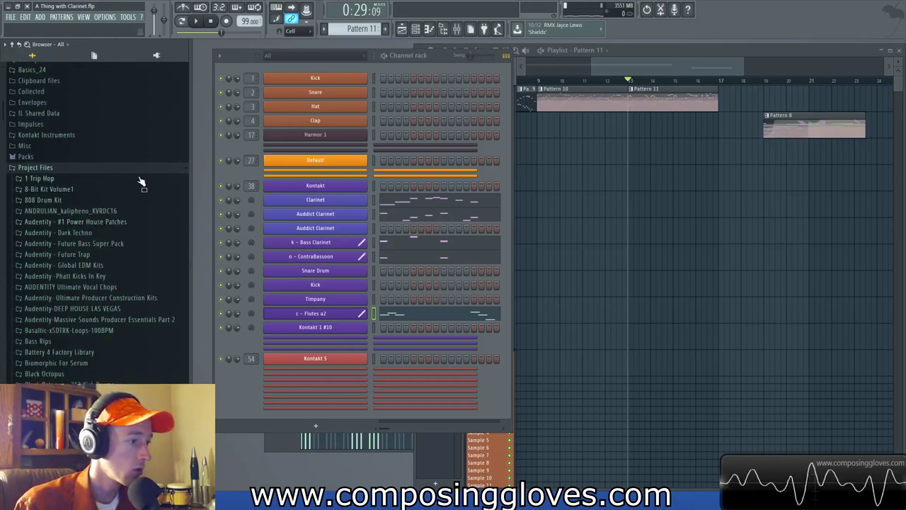
{"action": "scroll", "coordinate": [133, 203], "scroll_direction": "down", "scroll_amount": 9}
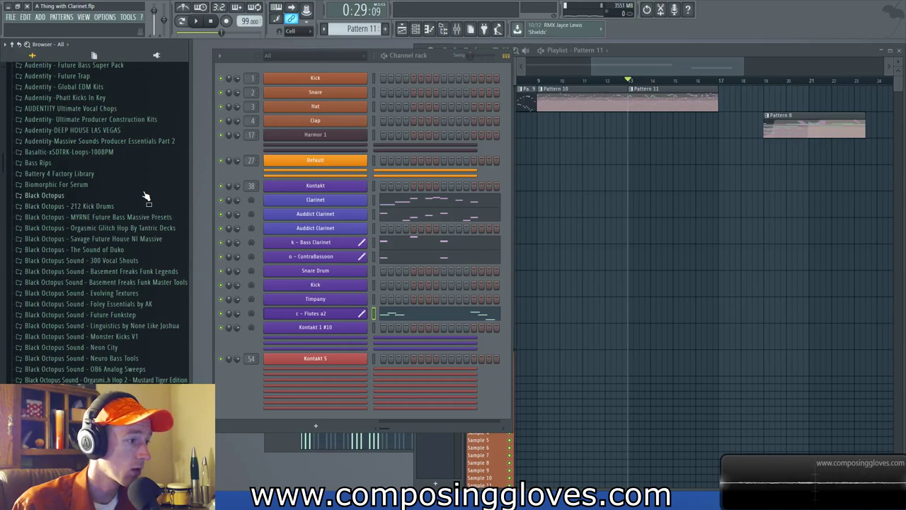
{"action": "scroll", "coordinate": [113, 196], "scroll_direction": "up", "scroll_amount": 12}
{"action": "scroll", "coordinate": [121, 257], "scroll_direction": "down", "scroll_amount": 12}
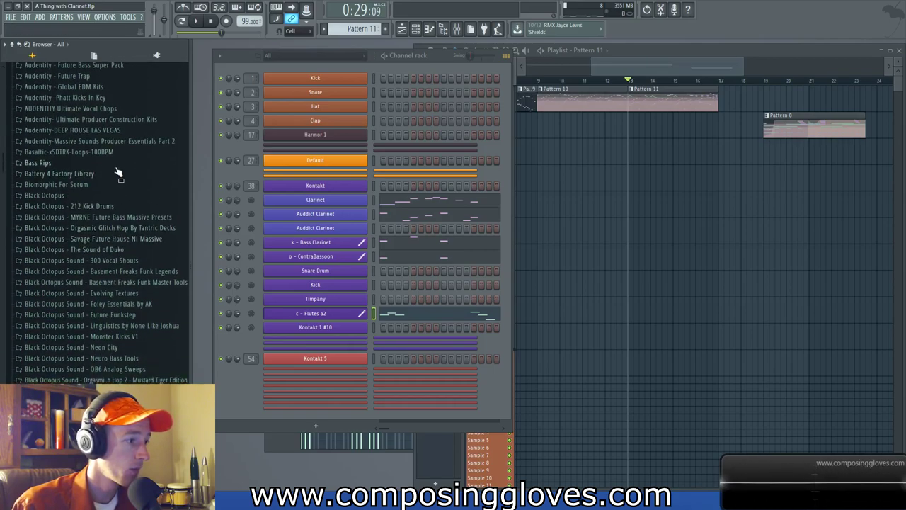
- Open the Kick sample folder under Drums in the Battery 4 Factory Library's Battery Samples
{"action": "left_click", "coordinate": [131, 174]}
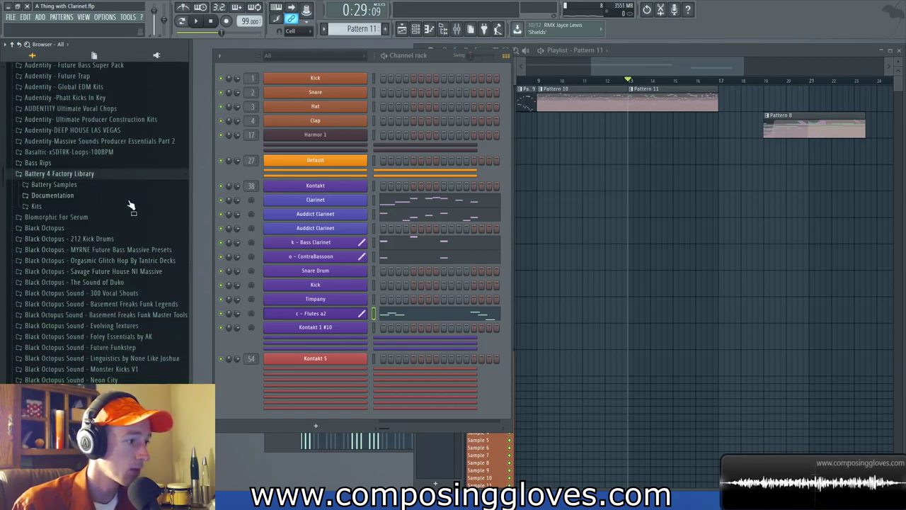
{"action": "left_click", "coordinate": [119, 188]}
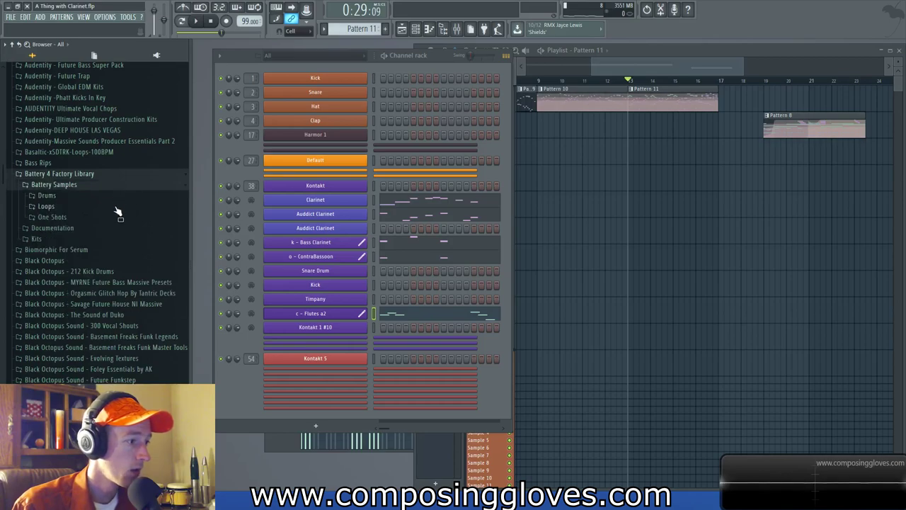
{"action": "left_click", "coordinate": [119, 196]}
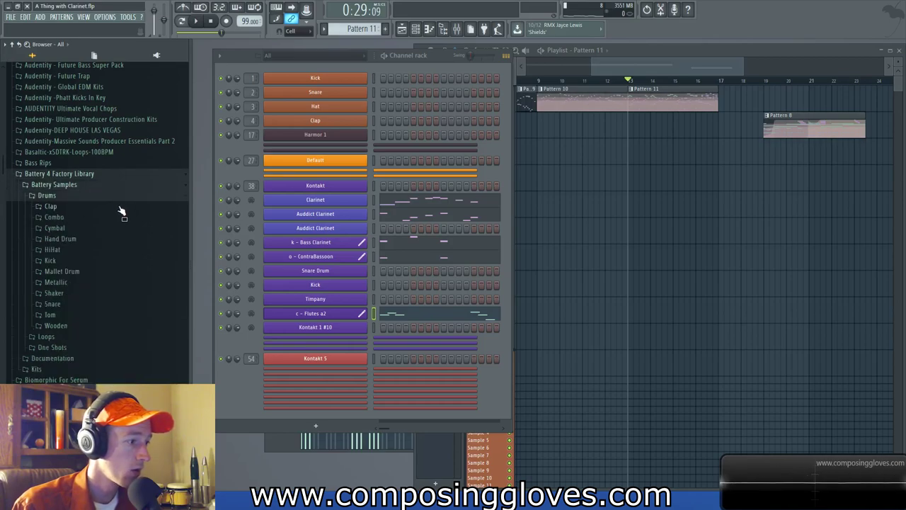
{"action": "left_click", "coordinate": [130, 261]}
{"action": "scroll", "coordinate": [142, 239], "scroll_direction": "down", "scroll_amount": 10}
- Preview the Kick Arena 6 sample, switch to the empty Pattern 1 and load the sample into the first Kick channel
{"action": "left_click", "coordinate": [95, 266]}
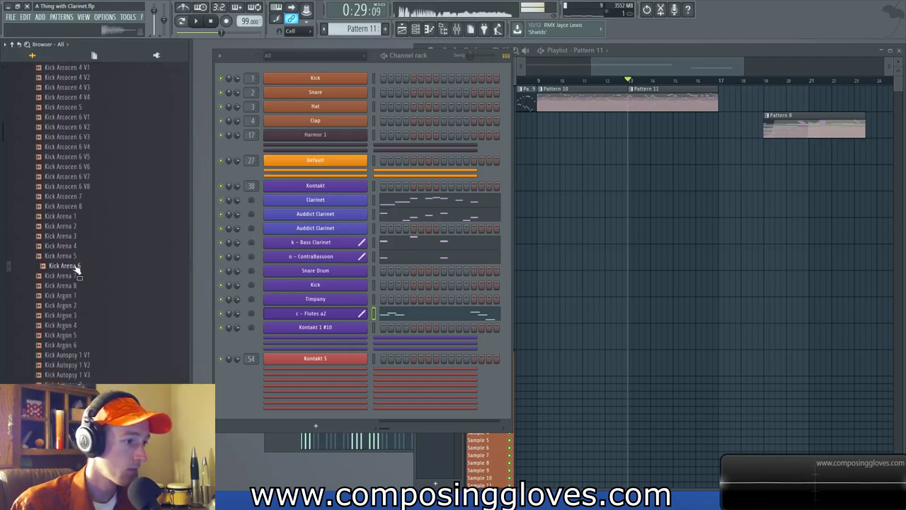
{"action": "left_click", "coordinate": [385, 29]}
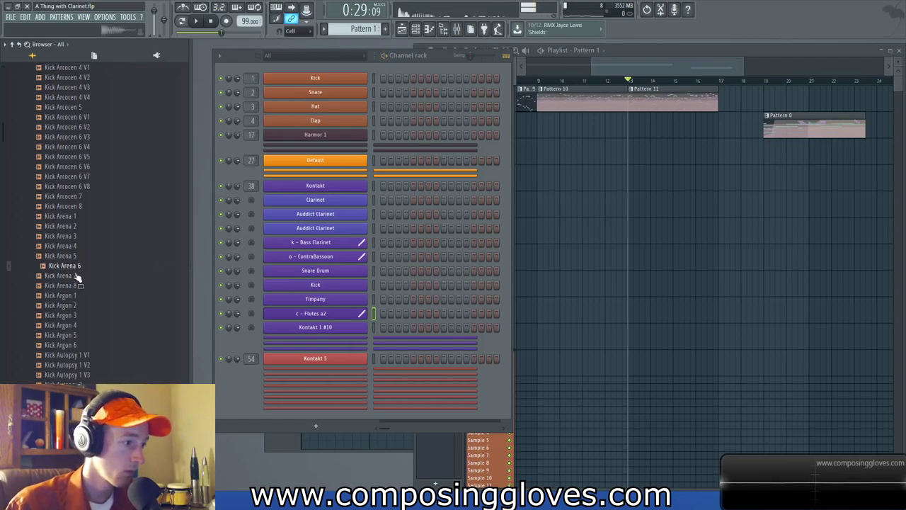
{"action": "left_click_drag", "start_coordinate": [68, 267], "coordinate": [315, 82]}
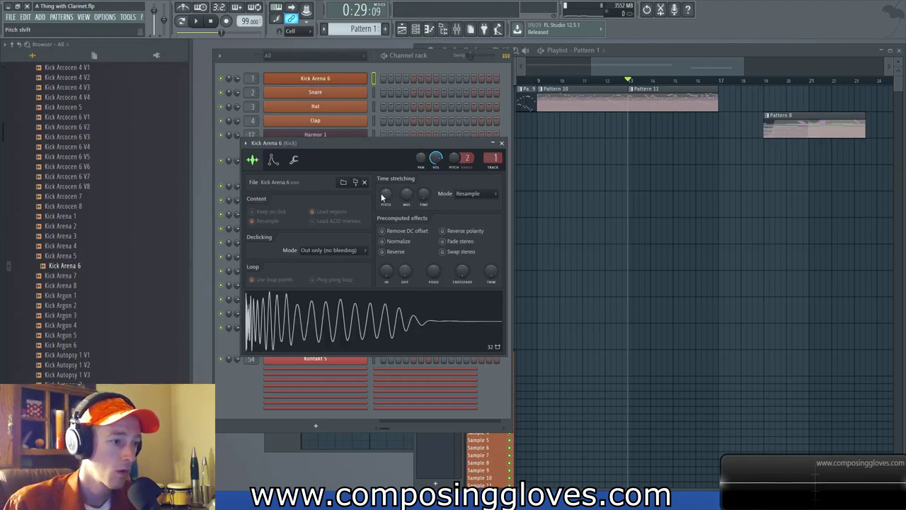
- Set the Kick Arena 6 time-stretching mode to Auto, adjust its pitch and close the channel settings
{"action": "left_click_drag", "start_coordinate": [382, 197], "coordinate": [384, 197]}
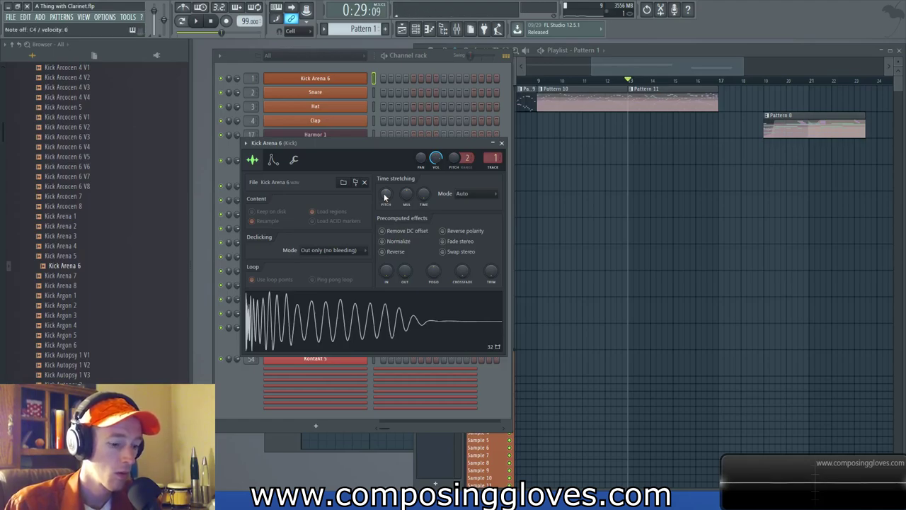
{"action": "left_click_drag", "start_coordinate": [384, 197], "coordinate": [384, 202]}
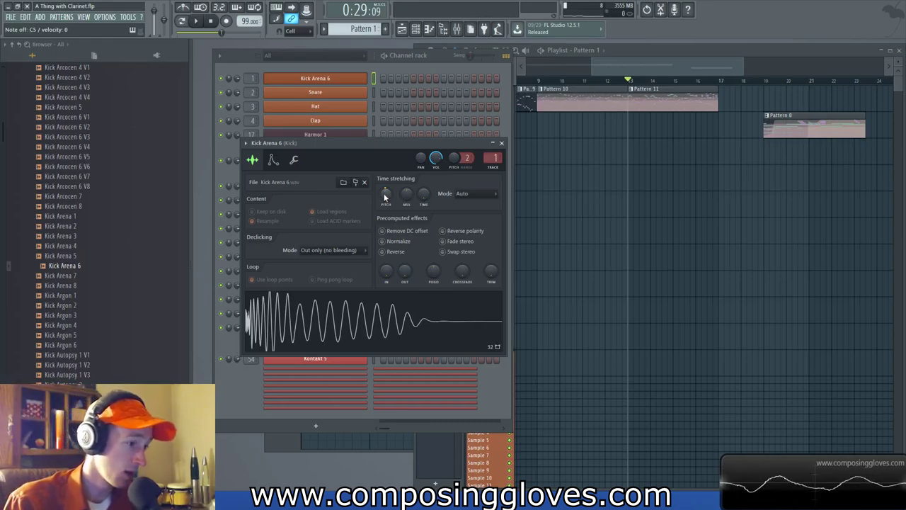
{"action": "left_click", "coordinate": [501, 143]}
- Collapse the Kick folder and open the HiHat folder among the Battery drum samples
{"action": "scroll", "coordinate": [104, 262], "scroll_direction": "up", "scroll_amount": 15}
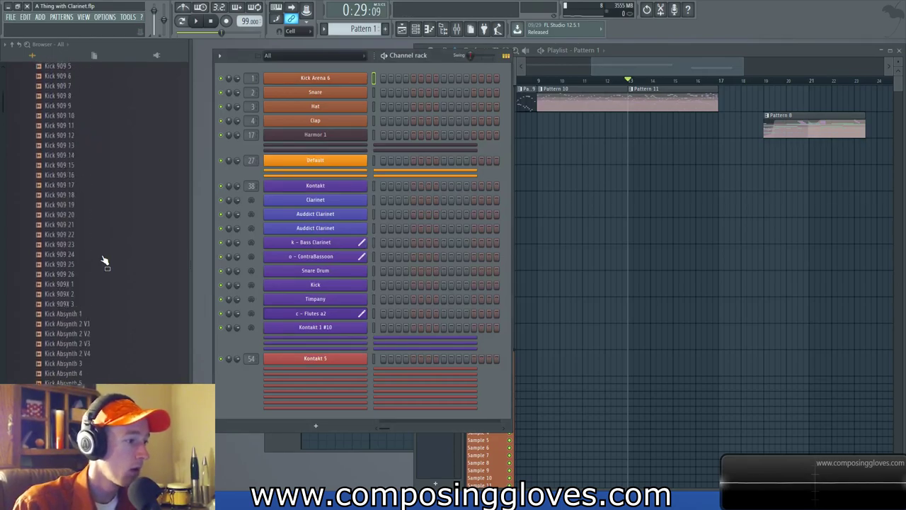
{"action": "scroll", "coordinate": [104, 260], "scroll_direction": "up", "scroll_amount": 15}
{"action": "scroll", "coordinate": [104, 260], "scroll_direction": "down", "scroll_amount": 5}
{"action": "left_click", "coordinate": [57, 246]}
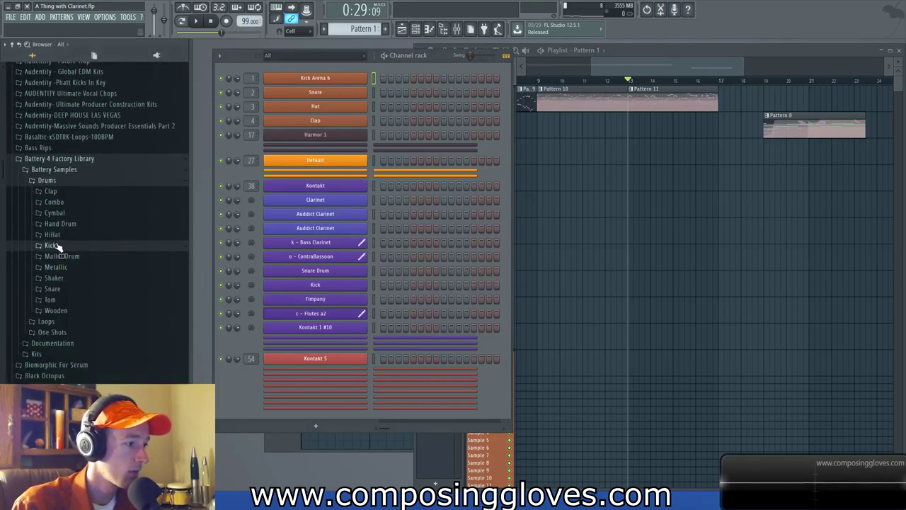
{"action": "left_click", "coordinate": [54, 235]}
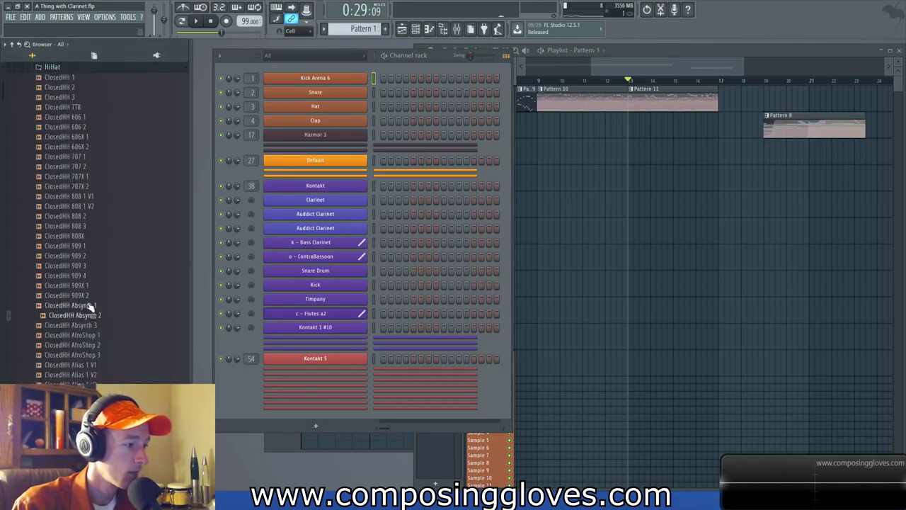
- Load ClosedHH 909X 2 into the orange Snare channel and ClosedHH 909 4 into the Clap channel
{"action": "left_click", "coordinate": [73, 296]}
{"action": "left_click_drag", "start_coordinate": [73, 297], "coordinate": [315, 92]}
{"action": "left_click", "coordinate": [84, 275]}
{"action": "left_click_drag", "start_coordinate": [85, 276], "coordinate": [311, 122]}
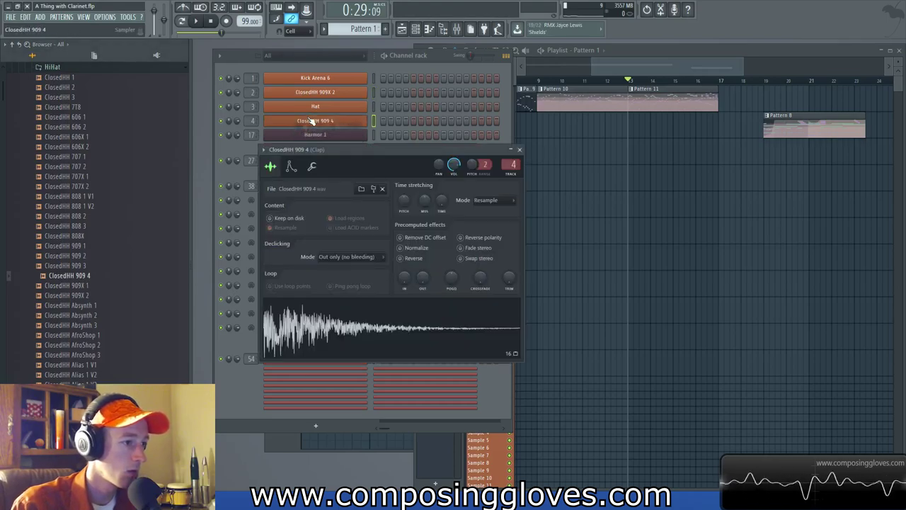
- Collapse the HiHat folder and open the Snare folder among the Battery drum samples
{"action": "scroll", "coordinate": [74, 121], "scroll_direction": "up", "scroll_amount": 2}
{"action": "left_click", "coordinate": [68, 128]}
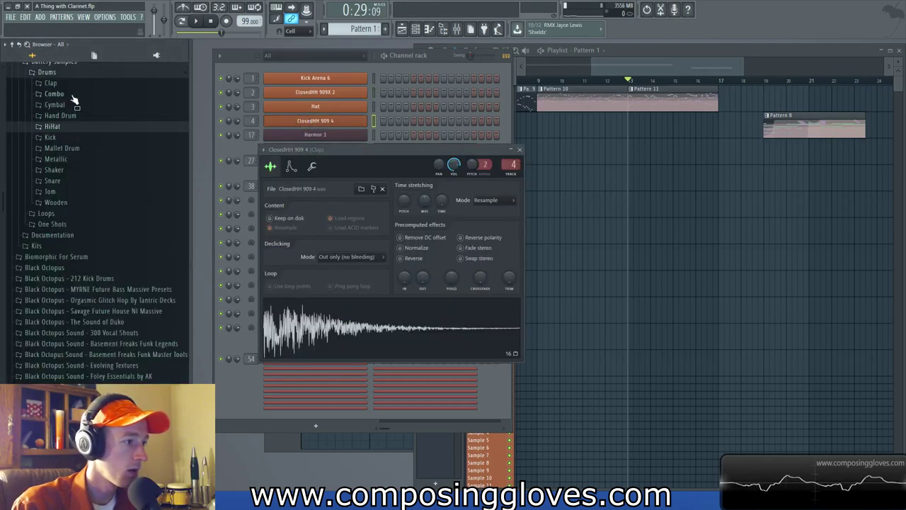
{"action": "left_click", "coordinate": [90, 181]}
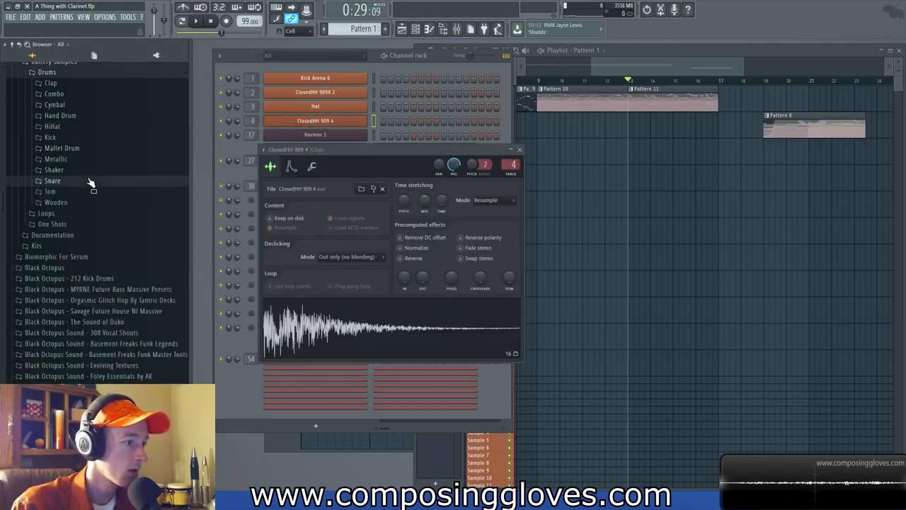
- Audition the rimshot and sidestick samples in the Snare folder, continuing through the snares to Snare Apnea 5
{"action": "left_click", "coordinate": [107, 276]}
{"action": "left_click", "coordinate": [112, 305]}
{"action": "left_click", "coordinate": [112, 296]}
{"action": "left_click", "coordinate": [111, 335]}
{"action": "scroll", "coordinate": [121, 333], "scroll_direction": "down", "scroll_amount": 20}
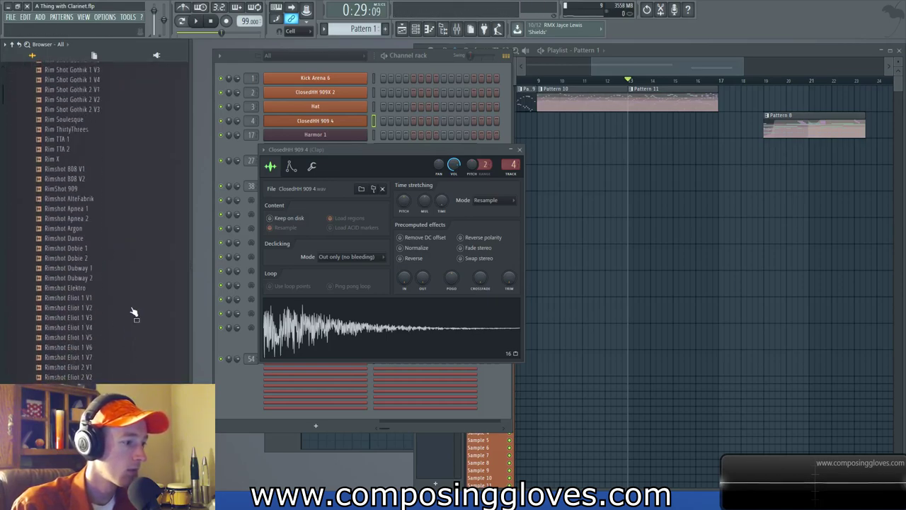
{"action": "scroll", "coordinate": [130, 303], "scroll_direction": "down", "scroll_amount": 15}
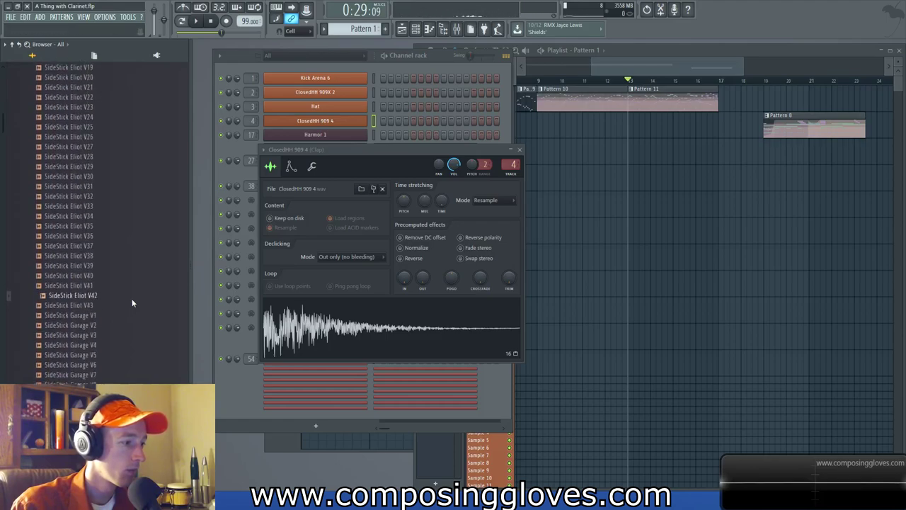
{"action": "scroll", "coordinate": [132, 303], "scroll_direction": "down", "scroll_amount": 10}
{"action": "left_click", "coordinate": [132, 296]}
{"action": "left_click", "coordinate": [134, 345]}
{"action": "left_click", "coordinate": [139, 365]}
{"action": "left_click", "coordinate": [140, 347]}
{"action": "left_click", "coordinate": [83, 337]}
{"action": "left_click", "coordinate": [75, 318]}
{"action": "left_click", "coordinate": [75, 326]}
{"action": "scroll", "coordinate": [75, 326], "scroll_direction": "down", "scroll_amount": 9}
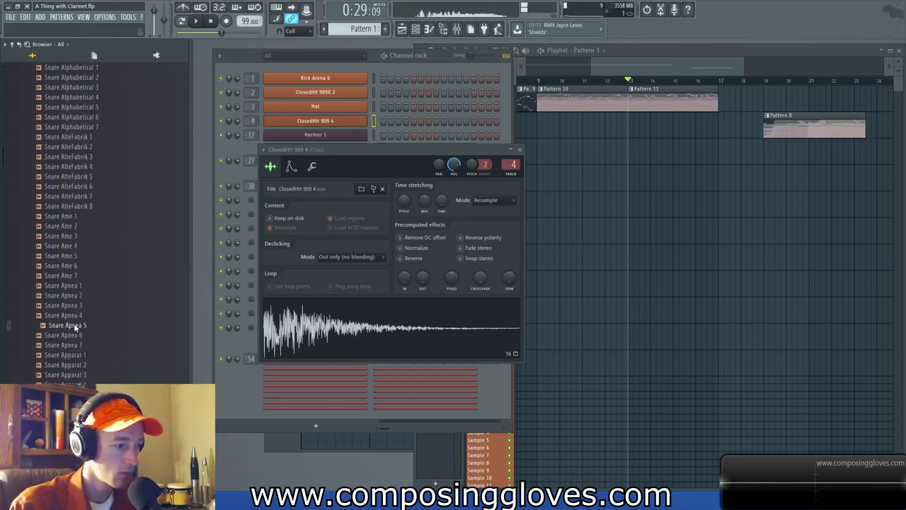
- Audition the snare samples from the Snare Apparat group through to Snare ClikDub 4
{"action": "left_click", "coordinate": [87, 377]}
{"action": "scroll", "coordinate": [65, 424], "scroll_direction": "down", "scroll_amount": 8}
{"action": "left_click", "coordinate": [58, 336]}
{"action": "left_click", "coordinate": [68, 376]}
{"action": "scroll", "coordinate": [109, 341], "scroll_direction": "down", "scroll_amount": 20}
{"action": "left_click", "coordinate": [99, 327]}
{"action": "left_click", "coordinate": [85, 367]}
{"action": "left_click", "coordinate": [79, 395]}
{"action": "scroll", "coordinate": [85, 283], "scroll_direction": "down", "scroll_amount": 8}
{"action": "left_click", "coordinate": [84, 334]}
{"action": "left_click", "coordinate": [105, 377]}
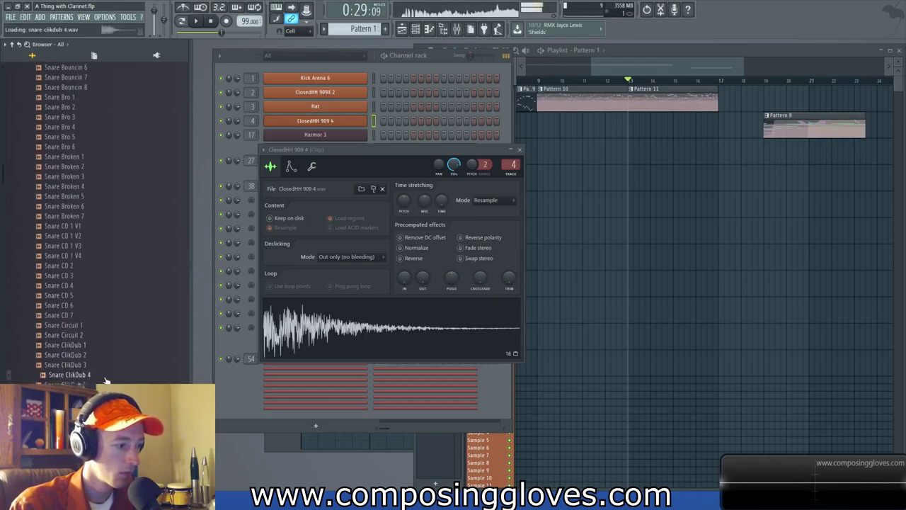
- Audition further snares past the ClikDub samples, through the DubRemix, DueWest, Eliot and FM7 groups to the Funkstorung group
{"action": "scroll", "coordinate": [97, 343], "scroll_direction": "down", "scroll_amount": 10}
{"action": "left_click", "coordinate": [97, 344]}
{"action": "scroll", "coordinate": [97, 344], "scroll_direction": "down", "scroll_amount": 10}
{"action": "left_click", "coordinate": [98, 345]}
{"action": "scroll", "coordinate": [97, 344], "scroll_direction": "down", "scroll_amount": 10}
{"action": "left_click", "coordinate": [96, 344]}
{"action": "scroll", "coordinate": [96, 343], "scroll_direction": "down", "scroll_amount": 15}
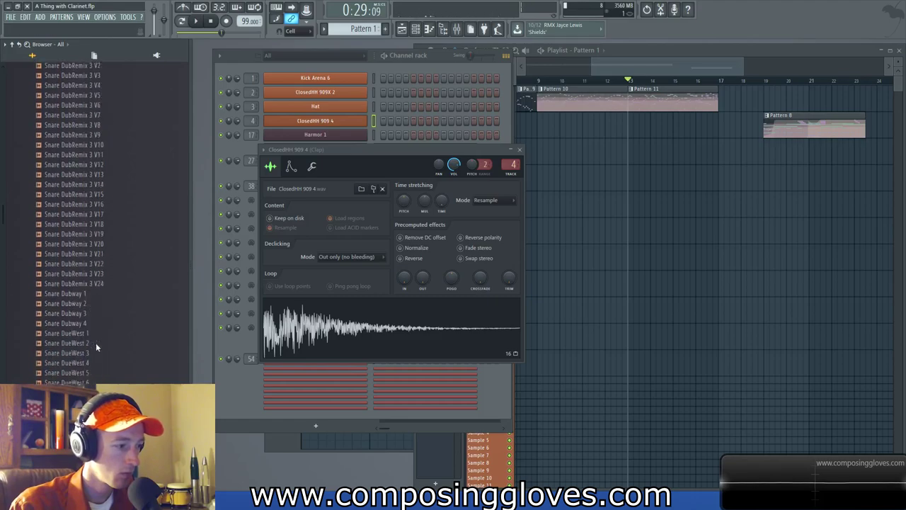
{"action": "scroll", "coordinate": [96, 344], "scroll_direction": "down", "scroll_amount": 8}
{"action": "left_click", "coordinate": [95, 344]}
{"action": "scroll", "coordinate": [95, 344], "scroll_direction": "down", "scroll_amount": 10}
{"action": "left_click", "coordinate": [96, 344]}
{"action": "scroll", "coordinate": [95, 344], "scroll_direction": "down", "scroll_amount": 12}
{"action": "left_click", "coordinate": [95, 344]}
{"action": "scroll", "coordinate": [95, 344], "scroll_direction": "down", "scroll_amount": 12}
{"action": "left_click", "coordinate": [95, 346]}
{"action": "scroll", "coordinate": [96, 346], "scroll_direction": "down", "scroll_amount": 20}
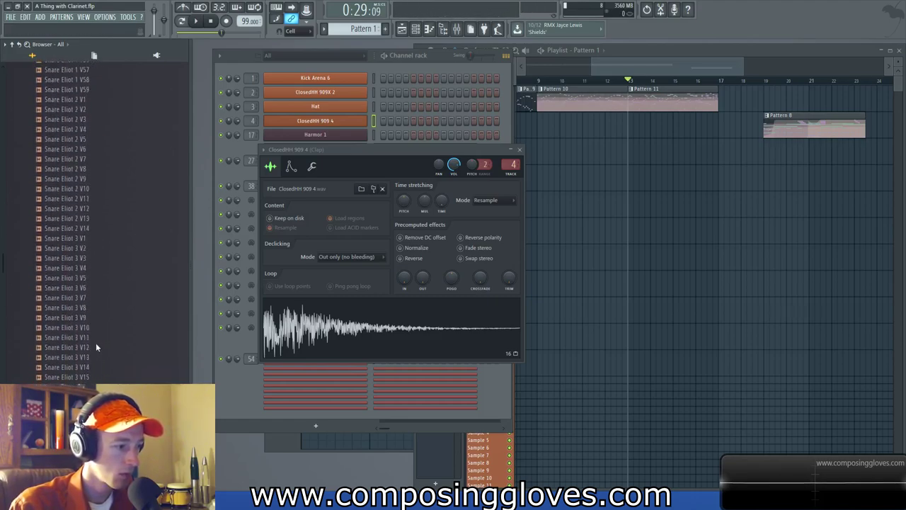
{"action": "scroll", "coordinate": [97, 346], "scroll_direction": "down", "scroll_amount": 20}
{"action": "left_click", "coordinate": [89, 344]}
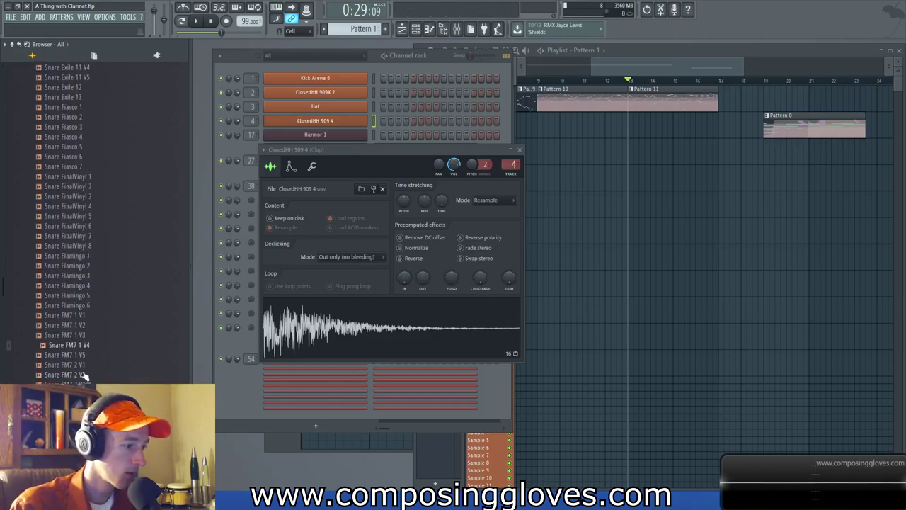
{"action": "scroll", "coordinate": [119, 340], "scroll_direction": "down", "scroll_amount": 16}
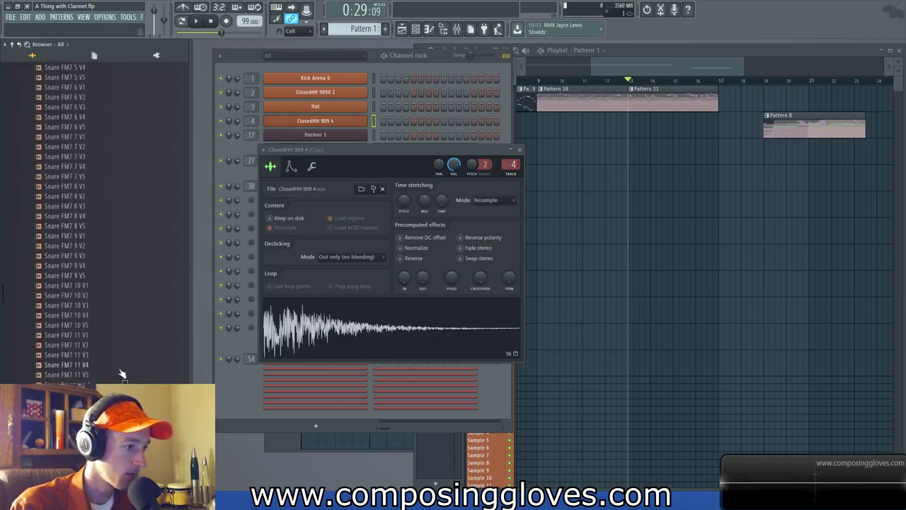
{"action": "left_click", "coordinate": [113, 384]}
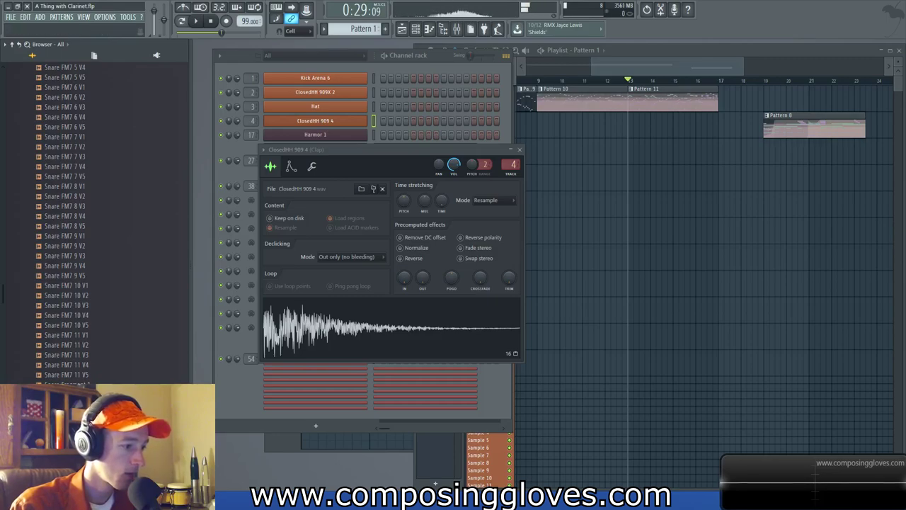
{"action": "scroll", "coordinate": [35, 299], "scroll_direction": "down", "scroll_amount": 12}
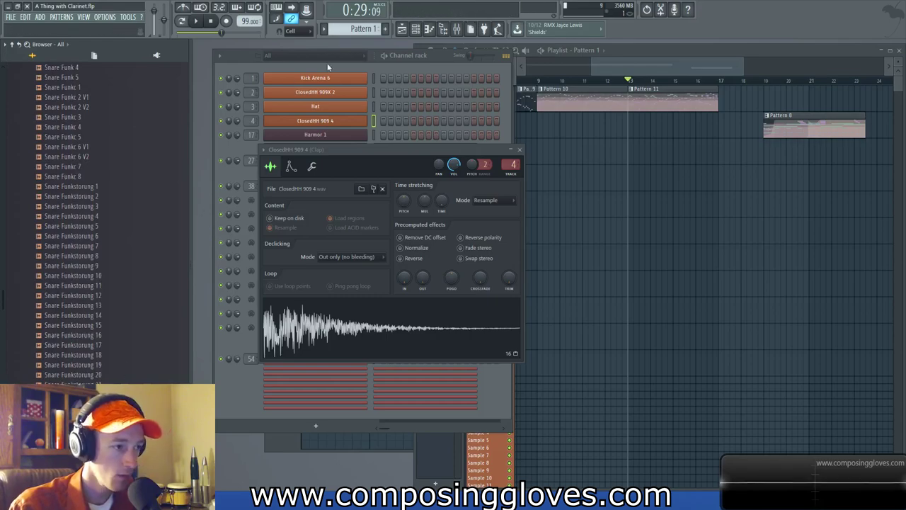
- Program Kick Arena 6 on step 1, ClosedHH 909X 2 on steps 1 and 2 and ClosedHH 909 4 on step 3, and start playback
{"action": "left_click", "coordinate": [327, 68]}
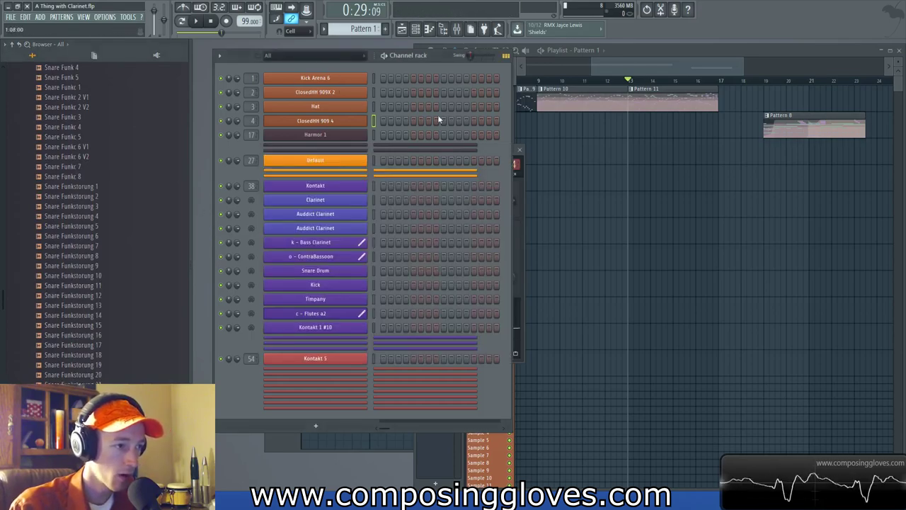
{"action": "left_click", "coordinate": [401, 121]}
{"action": "key", "text": "space"}
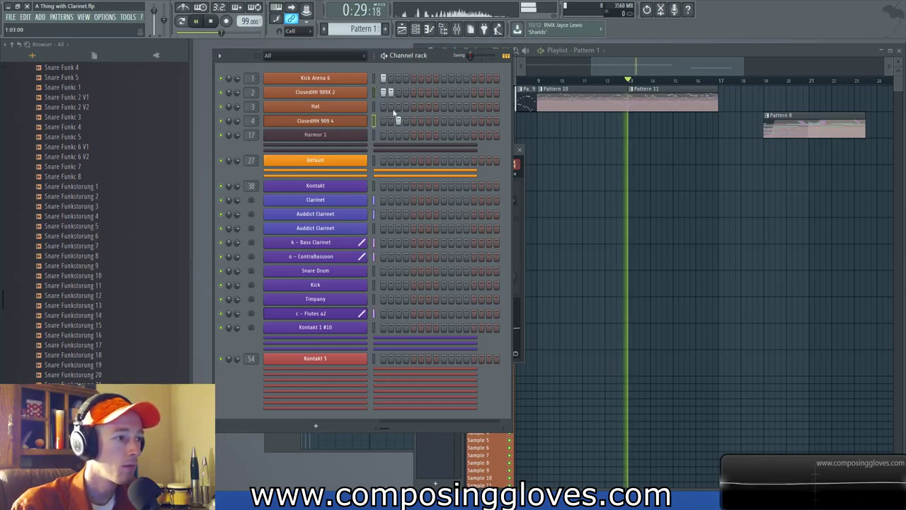
- Remove the ClosedHH 909X 2 hits from steps 1 and 2 and play the beat in pattern mode
{"action": "left_click", "coordinate": [386, 91]}
{"action": "key", "text": "space"}
{"action": "key", "text": "space"}
{"action": "left_click", "coordinate": [391, 93]}
{"action": "key", "text": "space"}
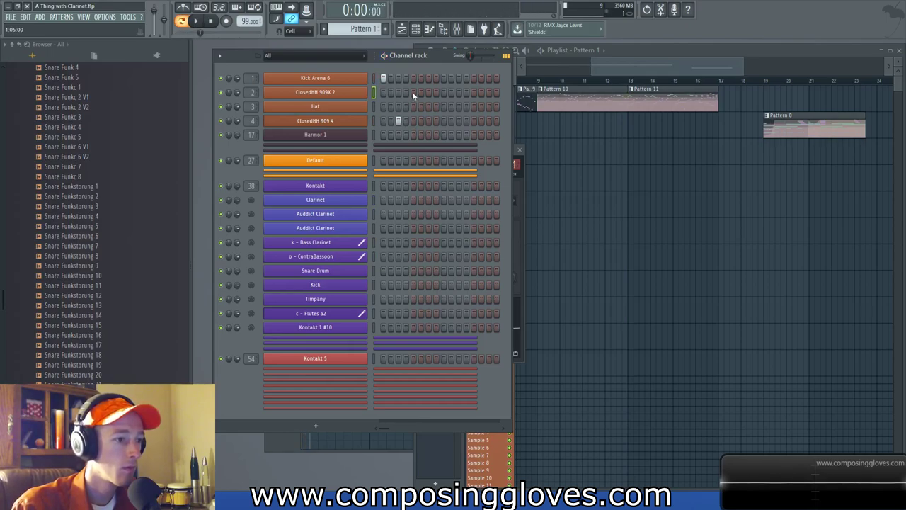
{"action": "key", "text": "space"}
- Add Kick Arena 6 hits on steps 8 and 9 and play the pattern
{"action": "left_click", "coordinate": [436, 78]}
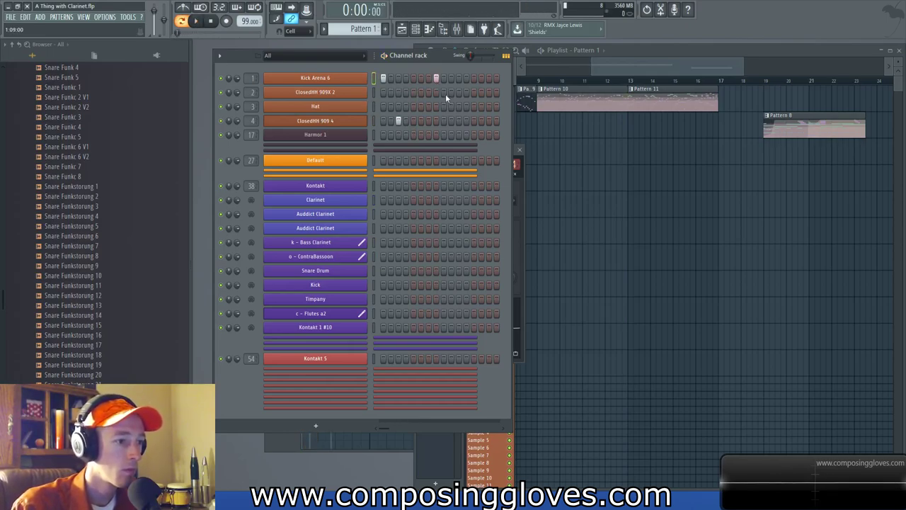
{"action": "left_click", "coordinate": [436, 79]}
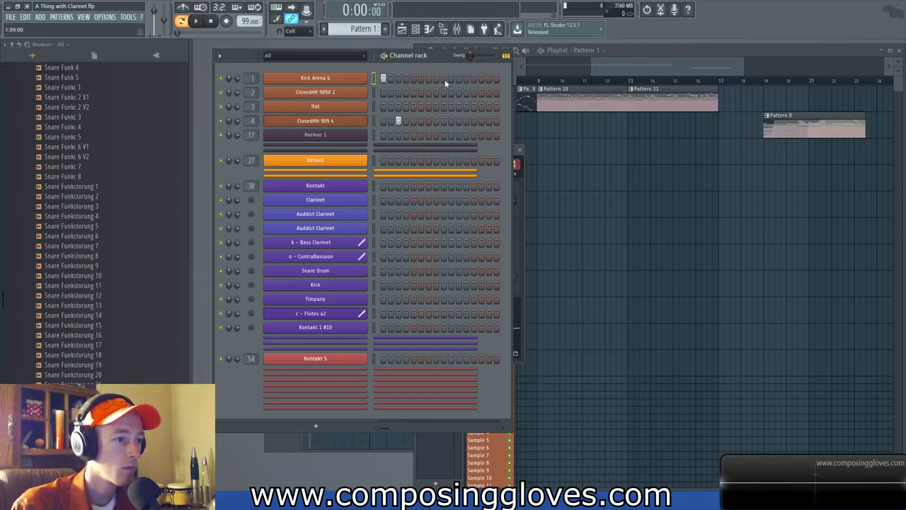
{"action": "key", "text": "space"}
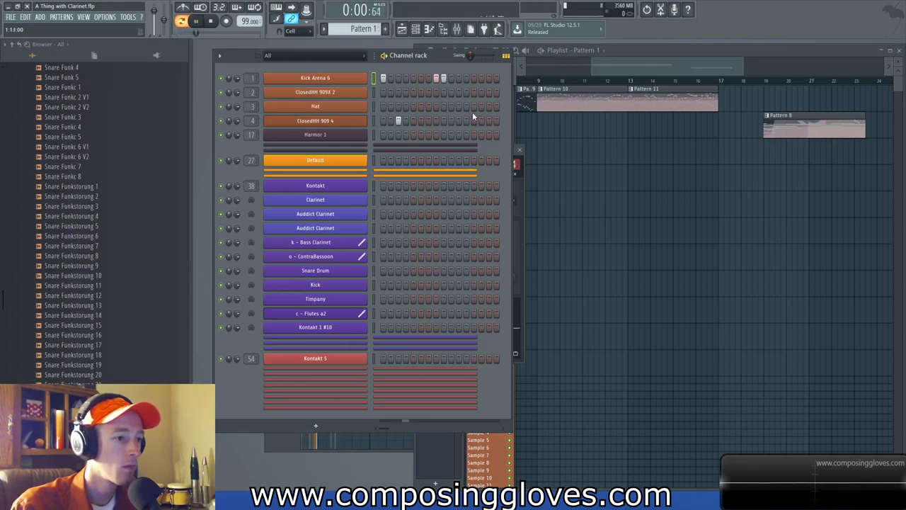
{"action": "key", "text": "space"}
- Try a Hat hit on step 13, then replace it with ClosedHH 909X 2 hits on steps 5 and 13 and play the pattern
{"action": "left_click", "coordinate": [474, 107]}
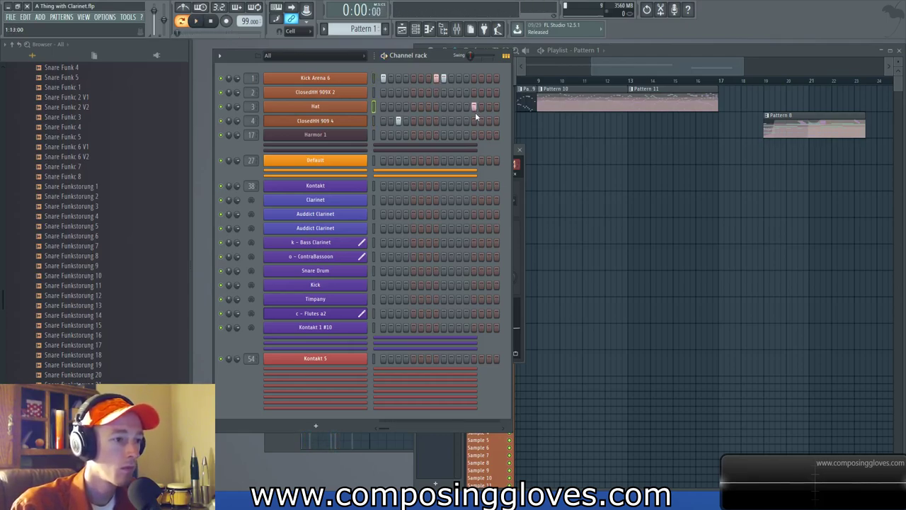
{"action": "key", "text": "space"}
{"action": "key", "text": "space"}
{"action": "left_click", "coordinate": [473, 106]}
{"action": "left_click", "coordinate": [473, 92]}
{"action": "key", "text": "space"}
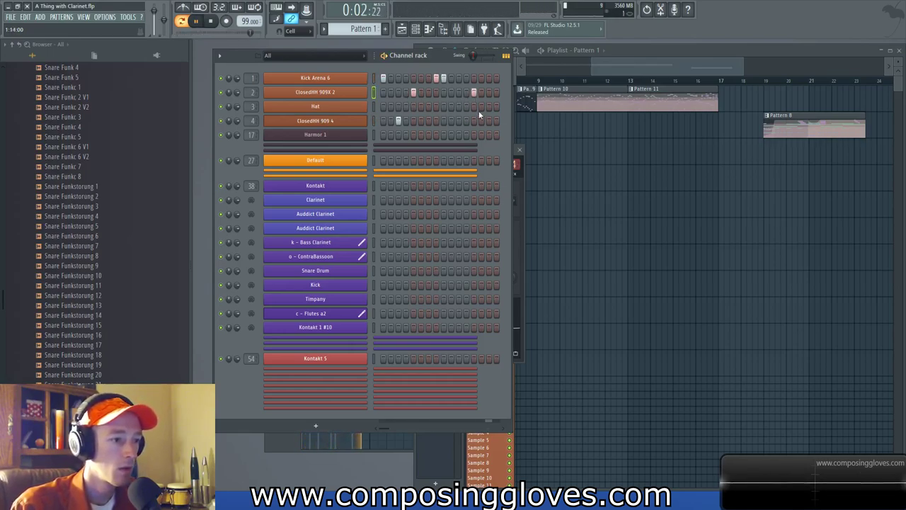
{"action": "key", "text": "space"}
- Load the Snare JXL 8 sample into the Hat channel, add a hit on step 5 and play the pattern
{"action": "scroll", "coordinate": [134, 290], "scroll_direction": "down", "scroll_amount": 10}
{"action": "left_click", "coordinate": [117, 248]}
{"action": "left_click", "coordinate": [115, 297]}
{"action": "left_click", "coordinate": [117, 327]}
{"action": "scroll", "coordinate": [112, 284], "scroll_direction": "down", "scroll_amount": 12}
{"action": "scroll", "coordinate": [113, 279], "scroll_direction": "down", "scroll_amount": 8}
{"action": "left_click", "coordinate": [112, 268]}
{"action": "left_click", "coordinate": [114, 316]}
{"action": "left_click", "coordinate": [89, 276]}
{"action": "left_click_drag", "start_coordinate": [71, 266], "coordinate": [330, 109]}
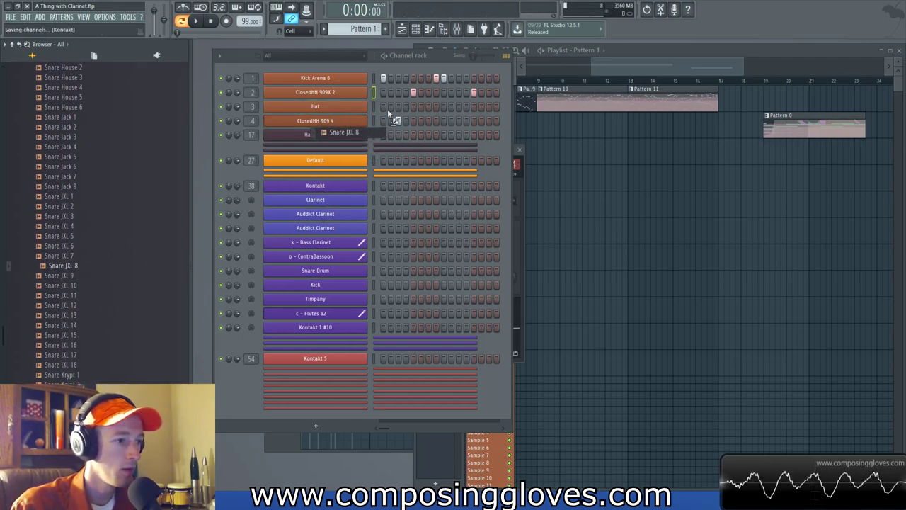
{"action": "left_click", "coordinate": [414, 107]}
{"action": "key", "text": "space"}
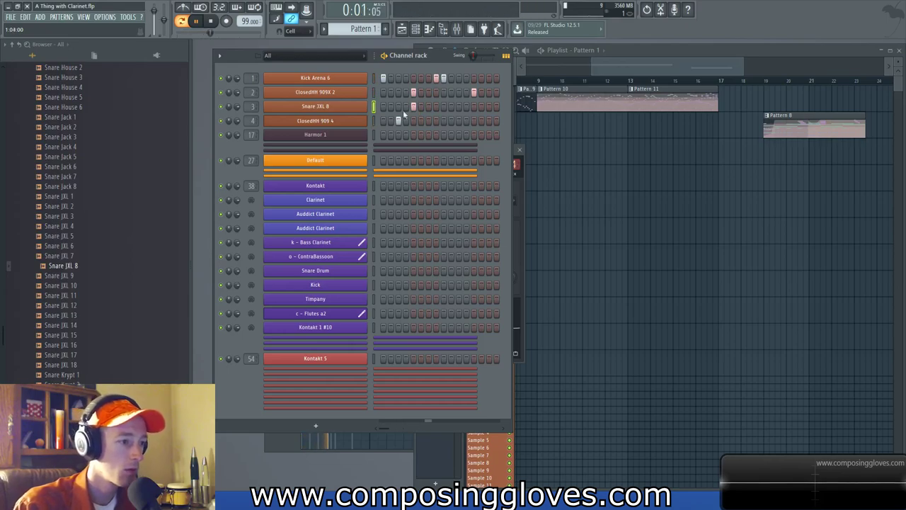
- Audition alternative snares among the remaining Snare JXL samples and the Krypt and Liebing groups
{"action": "left_click", "coordinate": [89, 274]}
{"action": "key", "text": "space"}
{"action": "left_click", "coordinate": [72, 295]}
{"action": "left_click", "coordinate": [92, 338]}
{"action": "left_click", "coordinate": [70, 318]}
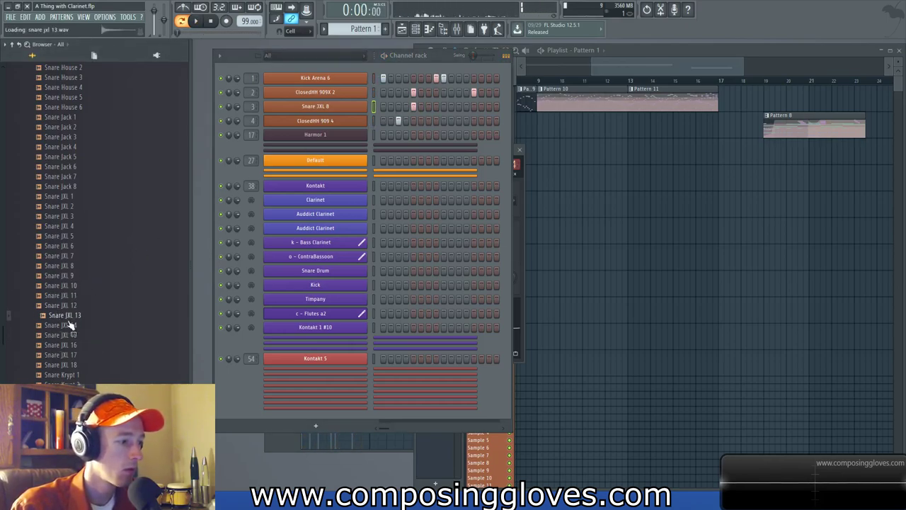
{"action": "left_click", "coordinate": [72, 355]}
{"action": "left_click", "coordinate": [71, 374]}
{"action": "scroll", "coordinate": [84, 340], "scroll_direction": "down", "scroll_amount": 6}
{"action": "left_click", "coordinate": [71, 245]}
{"action": "key", "text": "Up"}
{"action": "left_click_drag", "start_coordinate": [227, 214], "coordinate": [83, 248]}
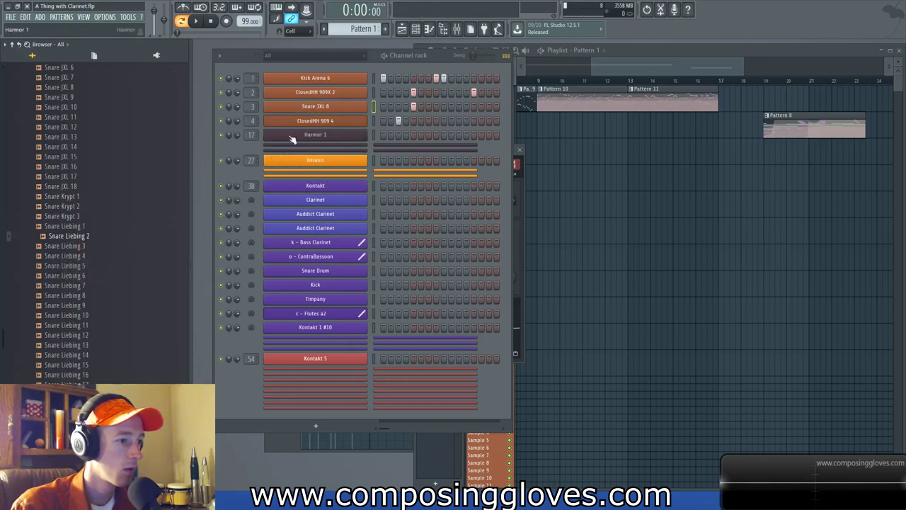
- Raise the fade-out of Snare JXL 8, then add a snare hit on step 13 and a Kick Arena 6 hit on step 12
{"action": "key", "text": "space"}
{"action": "left_click", "coordinate": [318, 106]}
{"action": "left_click_drag", "start_coordinate": [409, 269], "coordinate": [408, 273]}
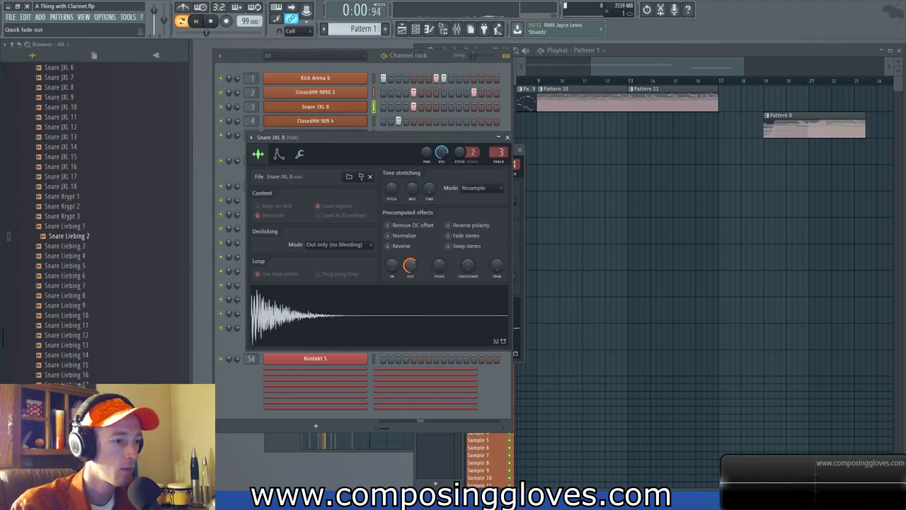
{"action": "left_click", "coordinate": [507, 138]}
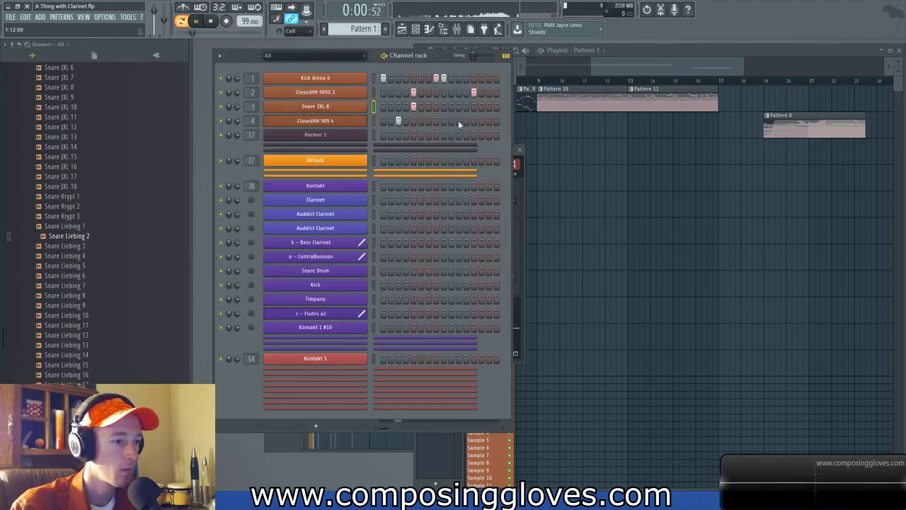
{"action": "left_click", "coordinate": [443, 106]}
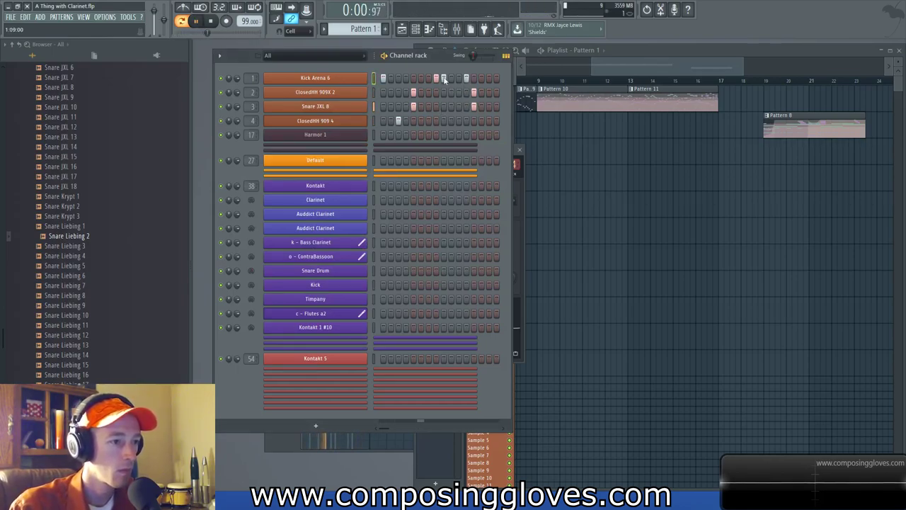
- Place a Pattern 1 clip at bar 13 on the Extra 1 track and play the song from there
{"action": "left_click", "coordinate": [580, 52]}
{"action": "left_click", "coordinate": [642, 129]}
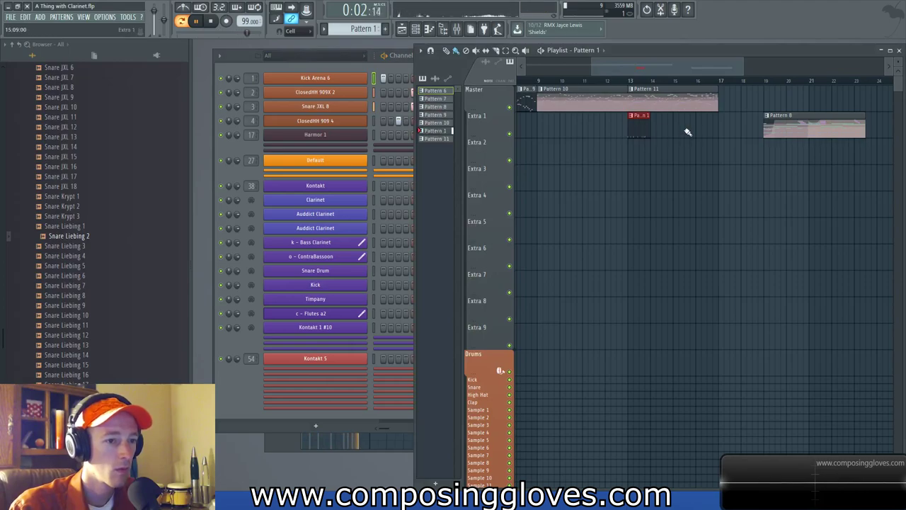
{"action": "scroll", "coordinate": [688, 131], "scroll_direction": "right", "scroll_amount": 1}
{"action": "left_click", "coordinate": [588, 80]}
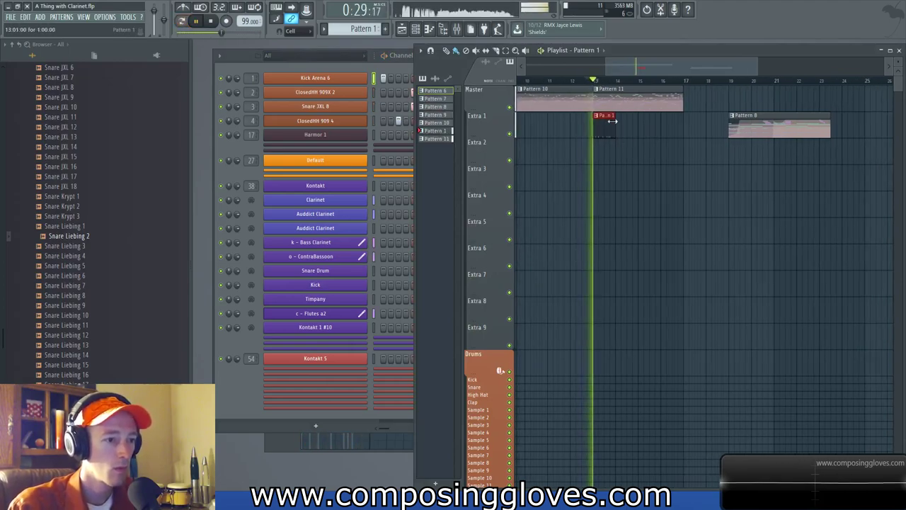
{"action": "scroll", "coordinate": [612, 121], "scroll_direction": "up", "scroll_amount": 3}
{"action": "key", "text": "space"}
{"action": "key", "text": "space"}
- Rework the Kick Arena 6 hits in Pattern 1 to steps 1, 8 and 11 and play it with the song
{"action": "left_click", "coordinate": [390, 68]}
{"action": "key", "text": "space"}
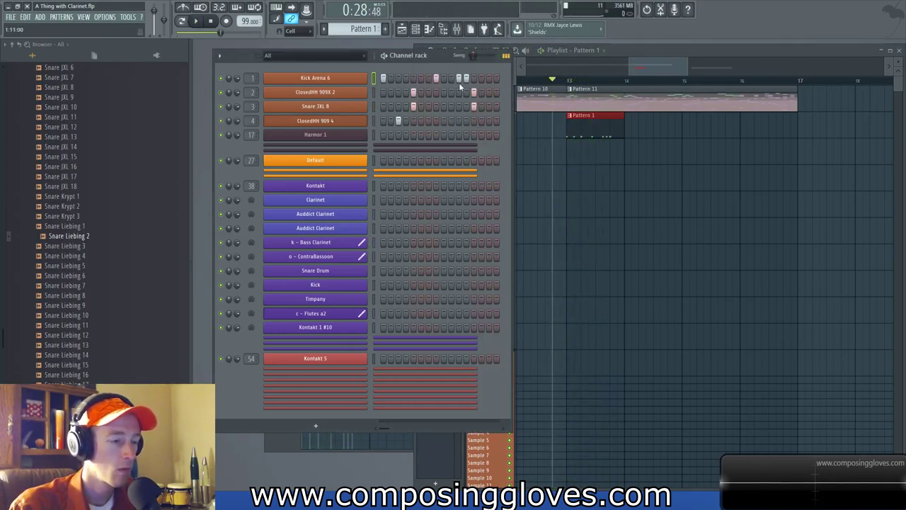
{"action": "key", "text": "space"}
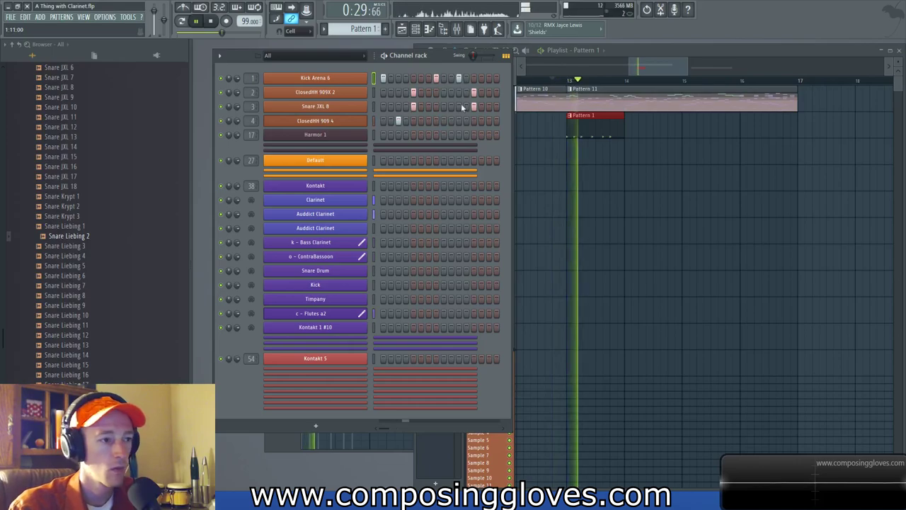
{"action": "key", "text": "space"}
- Copy the Pattern 1 clip to bar 14 on Extra 1 and make the copy unique
{"action": "mouse_move", "coordinate": [585, 124]}
{"action": "left_mouse_down"}
{"action": "mouse_move", "coordinate": [653, 136]}
{"action": "mouse_move", "coordinate": [645, 132]}
{"action": "left_mouse_up"}
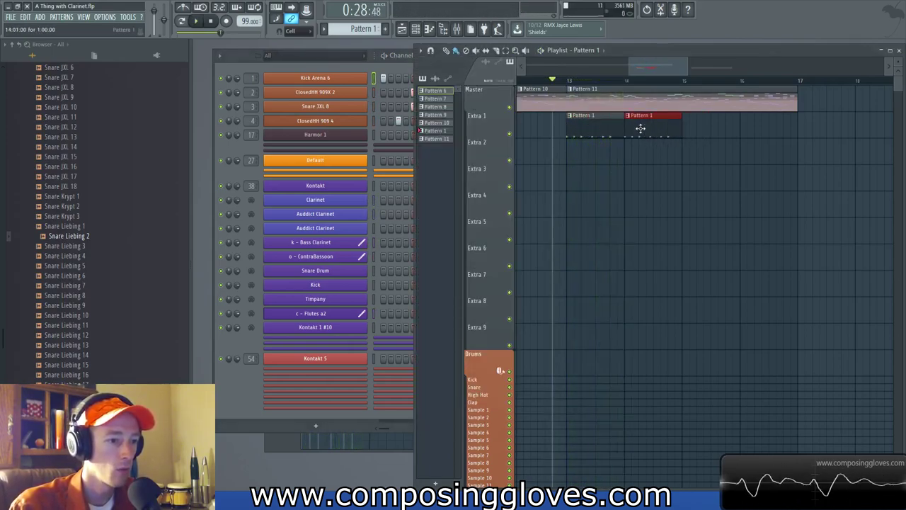
{"action": "left_click", "coordinate": [627, 116]}
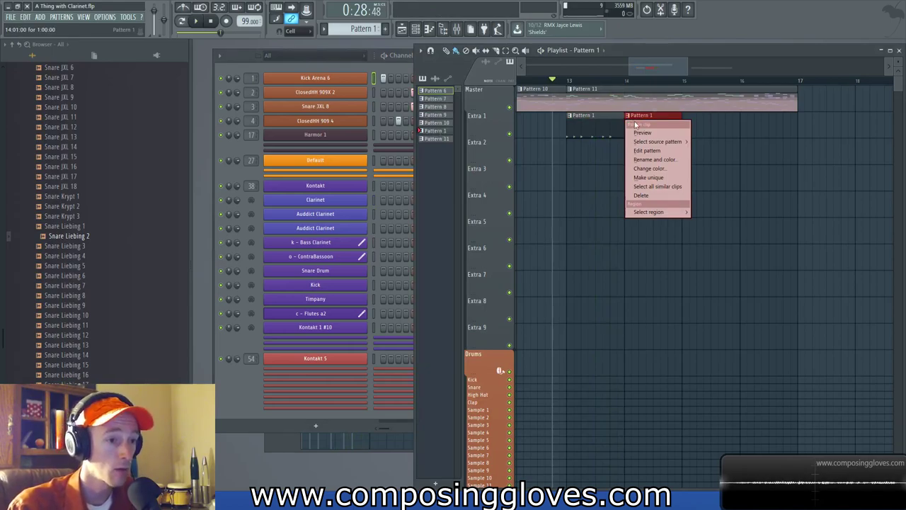
{"action": "left_click", "coordinate": [648, 177]}
- Add a Kick Arena 6 hit on step 4 of Pattern 2 and play the song
{"action": "left_click", "coordinate": [365, 70]}
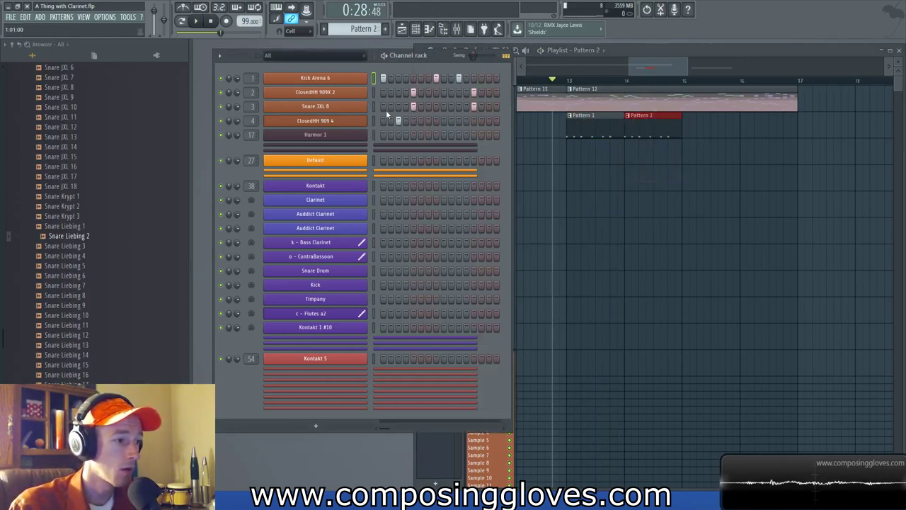
{"action": "key", "text": "space"}
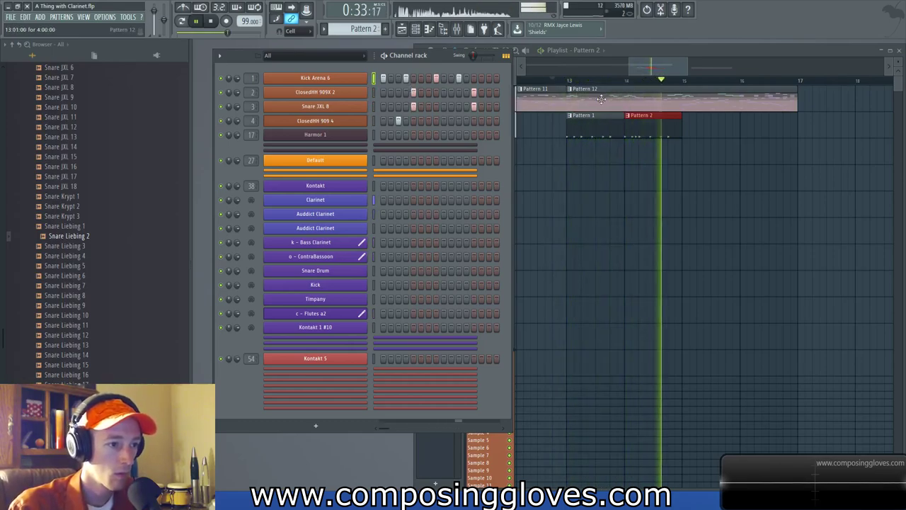
{"action": "key", "text": "space"}
- Duplicate the Pattern 1 and Pattern 2 clips into bars 15 and 16 and make the bar 16 clip unique
{"action": "left_click_drag", "start_coordinate": [606, 125], "coordinate": [654, 133]}
{"action": "left_click_drag", "start_coordinate": [600, 133], "coordinate": [703, 134]}
{"action": "left_click", "coordinate": [719, 143], "text": "ctrl"}
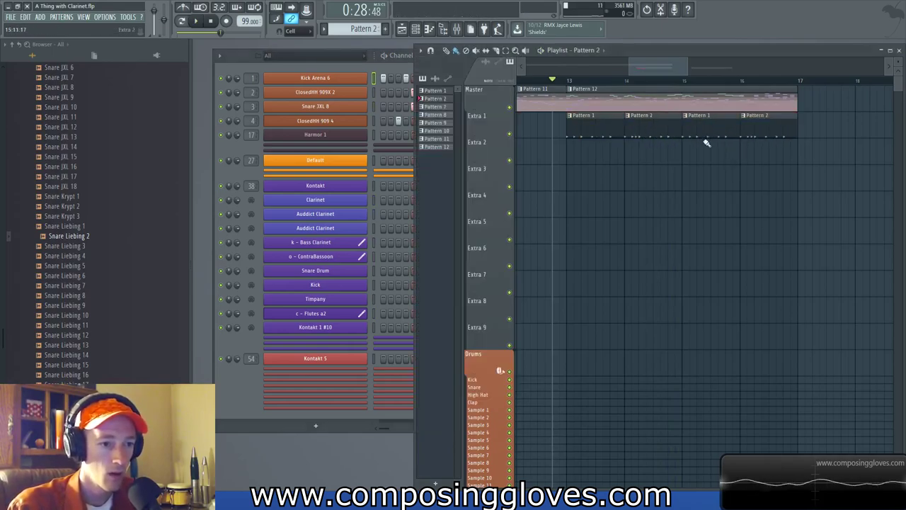
{"action": "left_click", "coordinate": [744, 117]}
{"action": "left_click", "coordinate": [772, 178]}
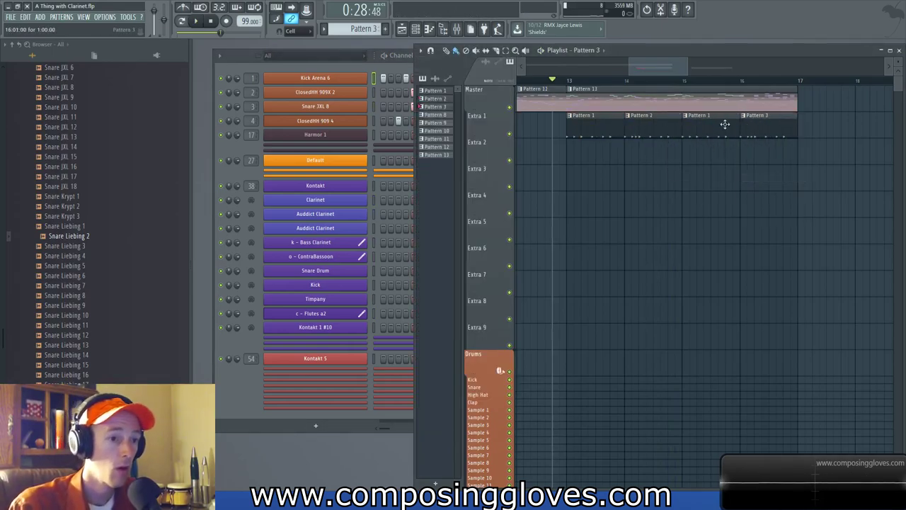
- Rework the Kick Arena 6 hits in Pattern 3 to steps 1, 8, 9, 11, 12 and 15, and add a Snare JXL 8 hit on step 16
{"action": "left_click", "coordinate": [398, 84]}
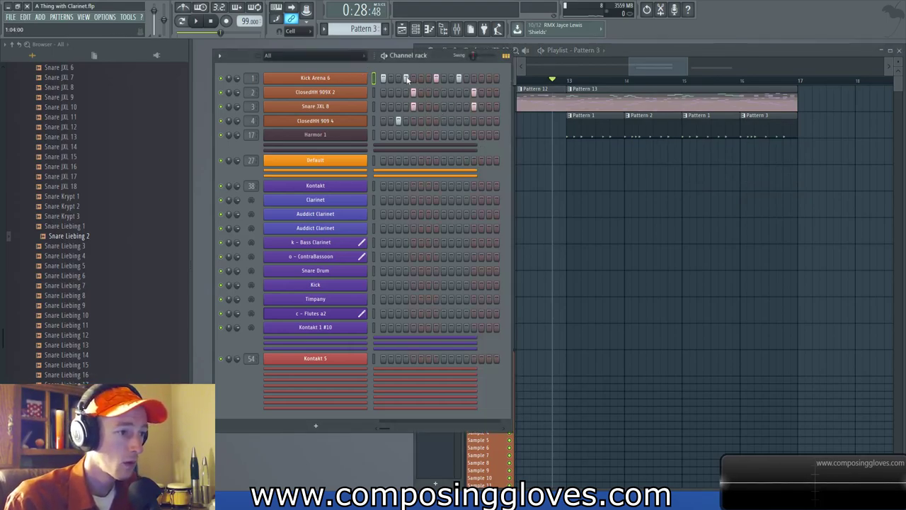
{"action": "left_click", "coordinate": [465, 78]}
{"action": "key", "text": "space"}
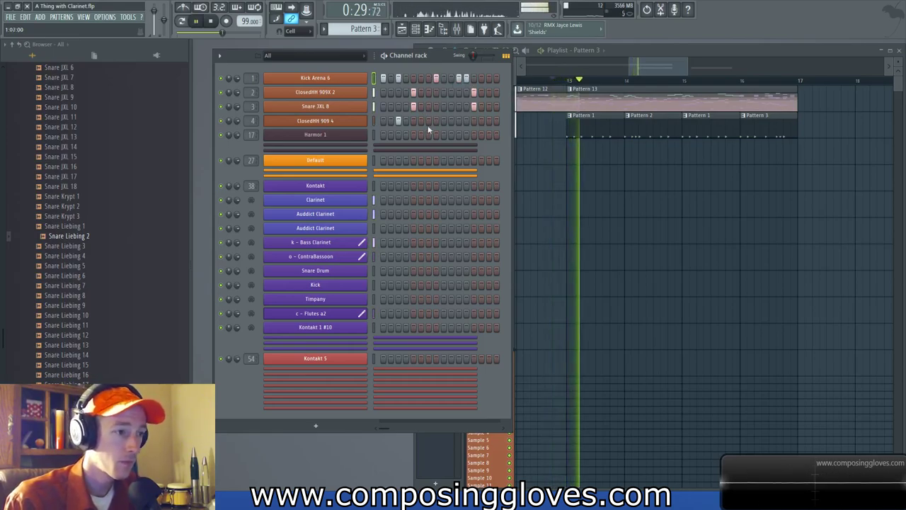
{"action": "left_click", "coordinate": [443, 78]}
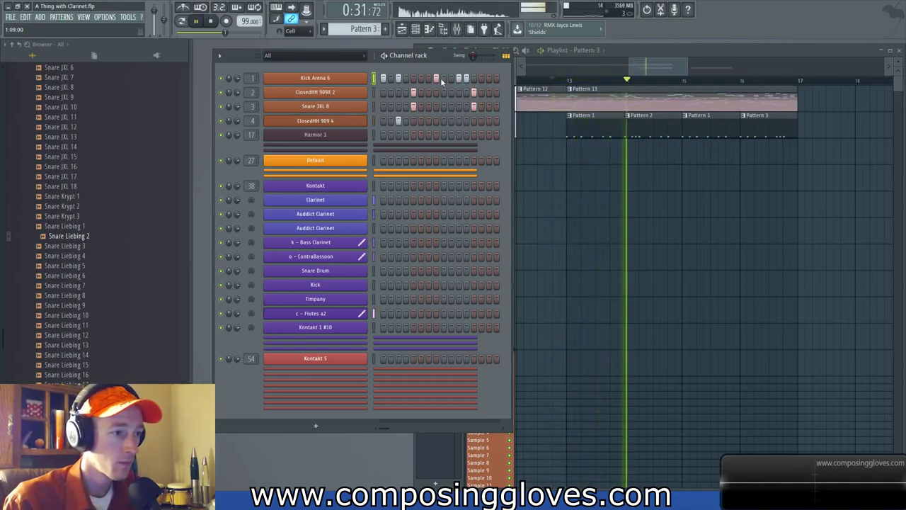
{"action": "left_click", "coordinate": [496, 106]}
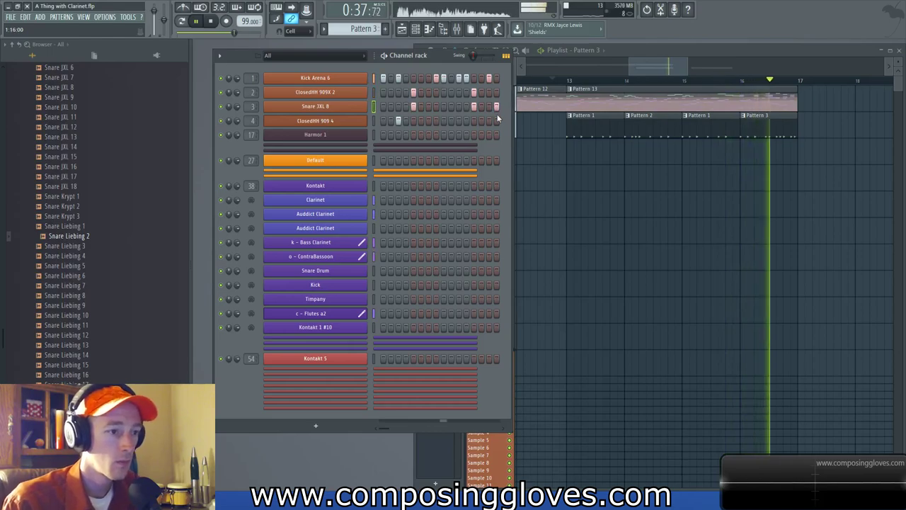
{"action": "key", "text": "space"}
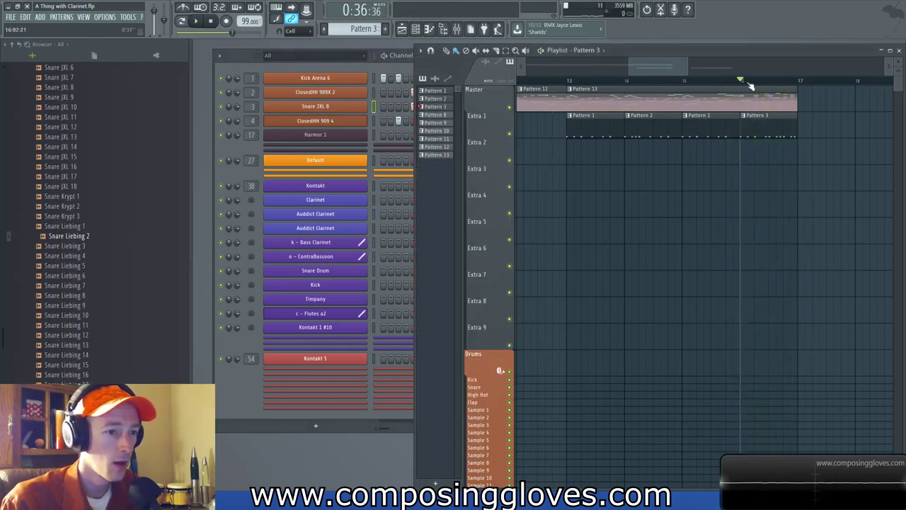
{"action": "key", "text": "space"}
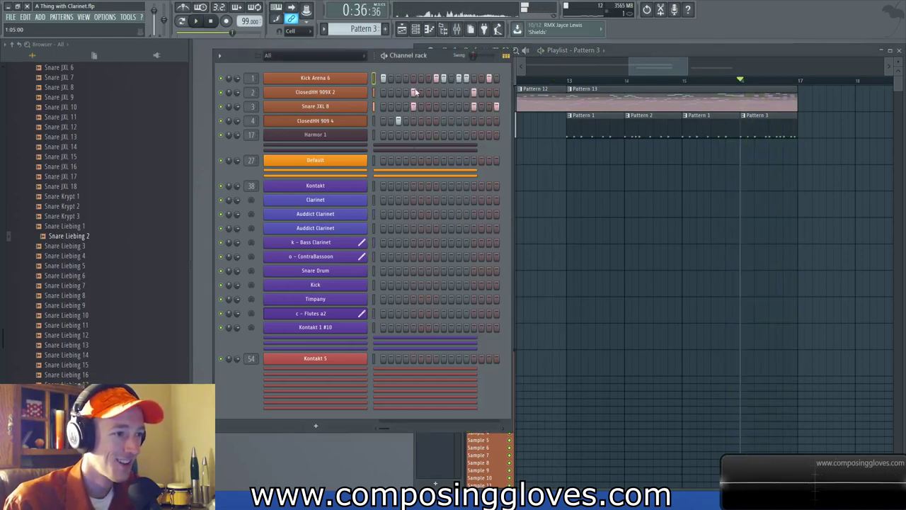
{"action": "key", "text": "space"}
- Try the Pattern 3 kick without step 8 and with step 7, comparing the variations against the song
{"action": "left_click", "coordinate": [436, 79]}
{"action": "key", "text": "space"}
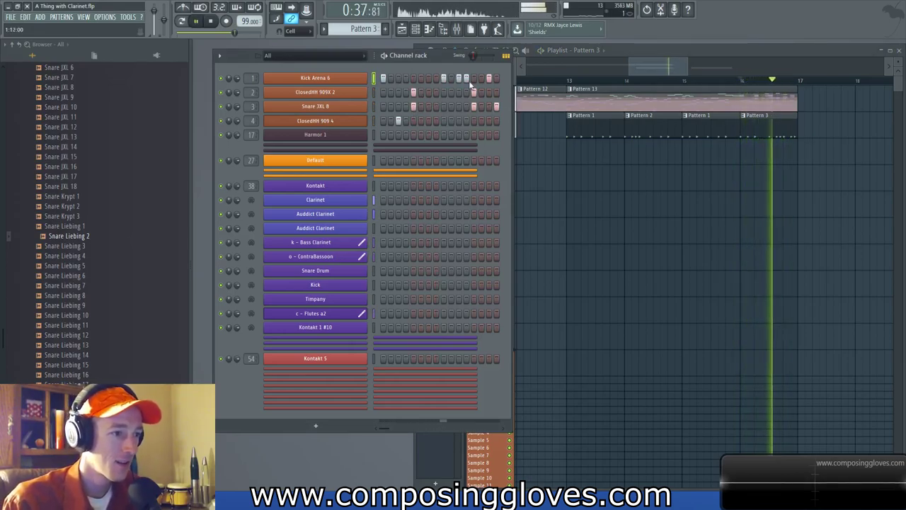
{"action": "key", "text": "space"}
{"action": "left_click", "coordinate": [436, 79]}
{"action": "left_click", "coordinate": [428, 79]}
{"action": "key", "text": "space"}
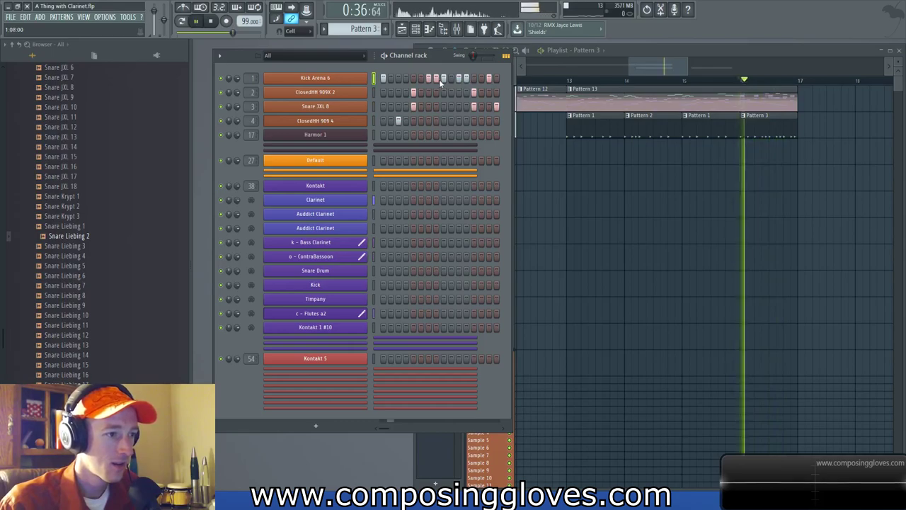
{"action": "key", "text": "space"}
{"action": "left_click", "coordinate": [435, 80]}
{"action": "key", "text": "space"}
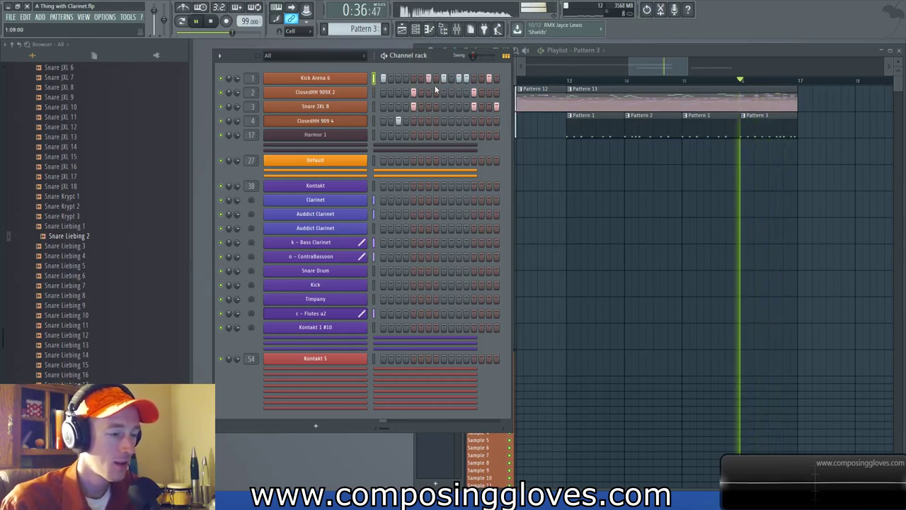
{"action": "key", "text": "space"}
{"action": "left_click", "coordinate": [429, 80]}
{"action": "left_click", "coordinate": [436, 80]}
{"action": "key", "text": "space"}
- Remove the step 11 kick and step 16 snare from Pattern 3, and place ClosedHH 909 4 hits on steps 1, 3, 10, 12 and 13
{"action": "left_click", "coordinate": [459, 80]}
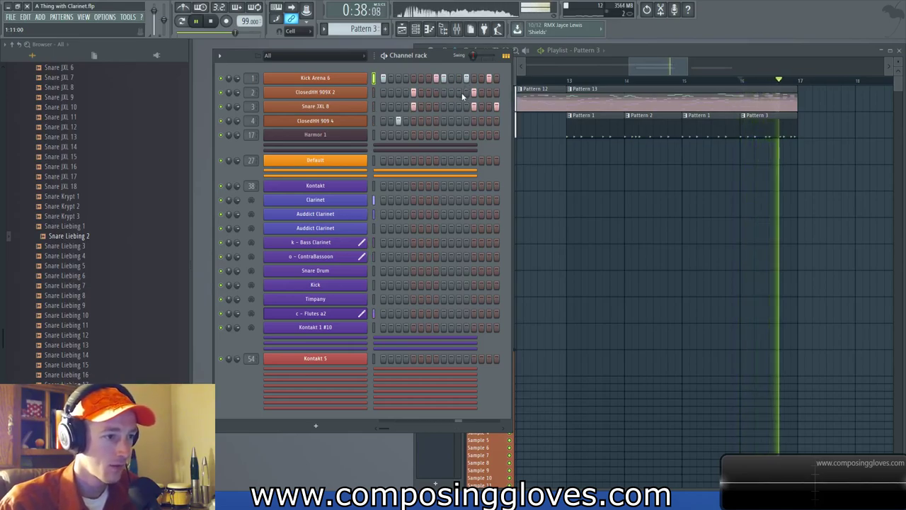
{"action": "key", "text": "space"}
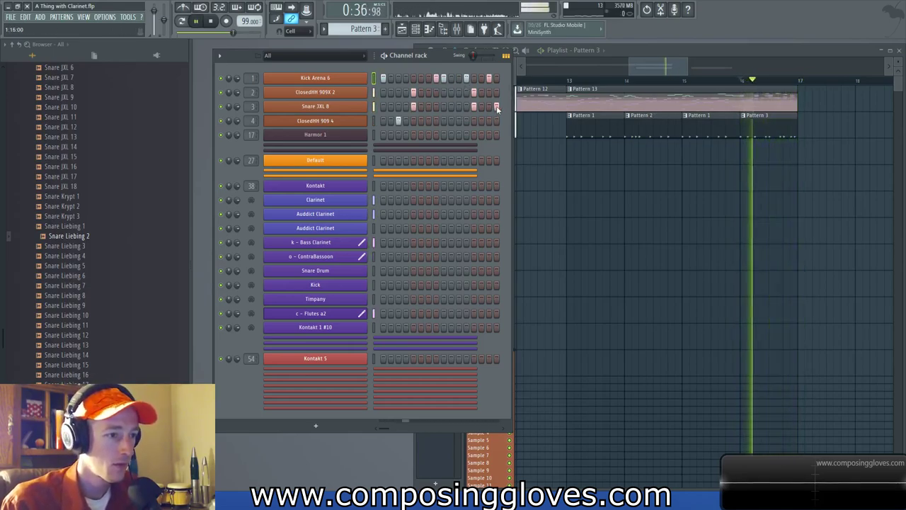
{"action": "left_click", "coordinate": [383, 120]}
{"action": "left_click", "coordinate": [390, 120]}
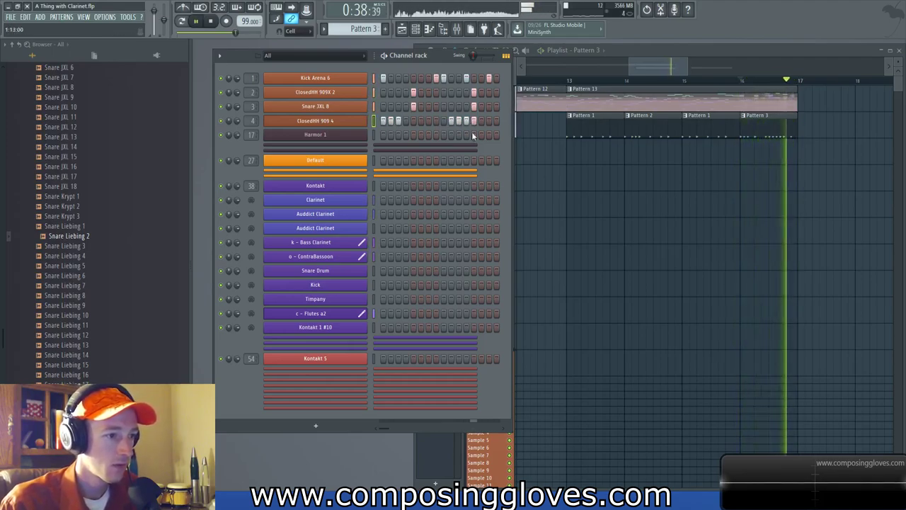
{"action": "key", "text": "space"}
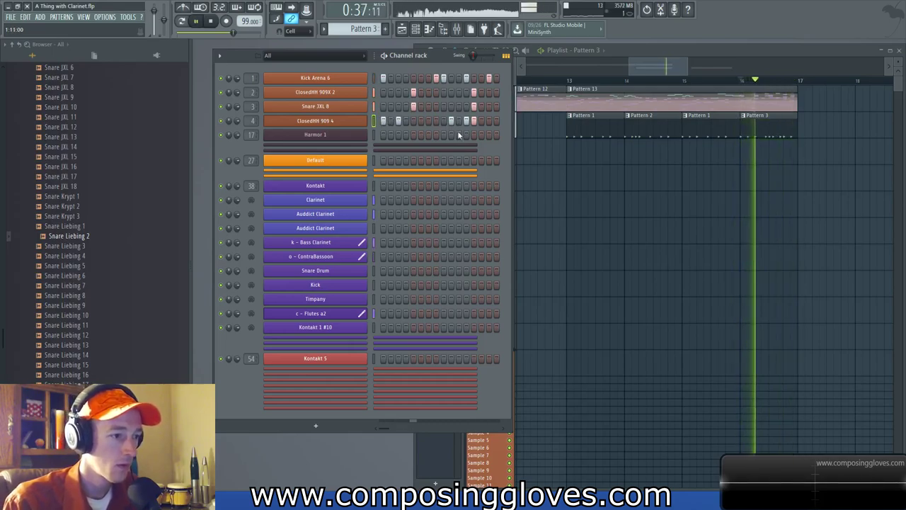
- Play the arrangement from bar 13 and audition the Kick Arena 6 sample on its own
{"action": "left_click", "coordinate": [572, 83]}
{"action": "left_click", "coordinate": [347, 67]}
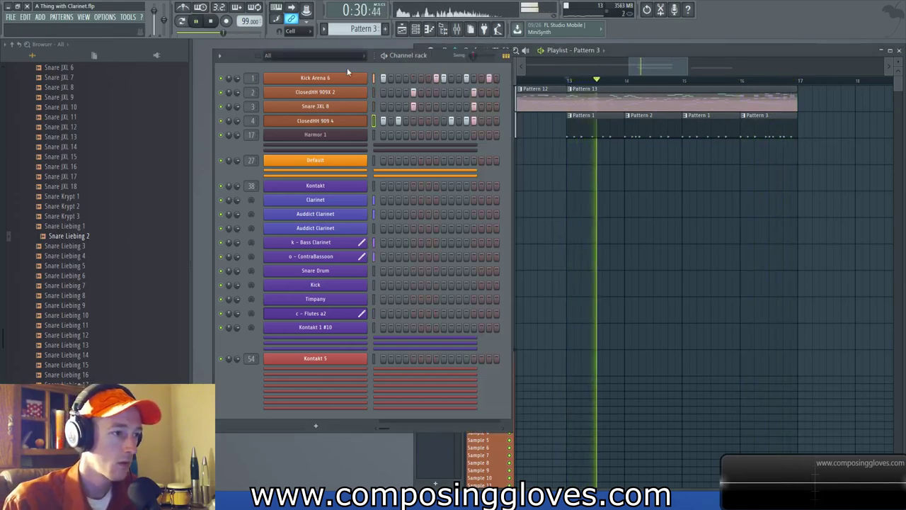
{"action": "key", "text": "space"}
{"action": "left_click", "coordinate": [344, 80]}
{"action": "left_click", "coordinate": [437, 310]}
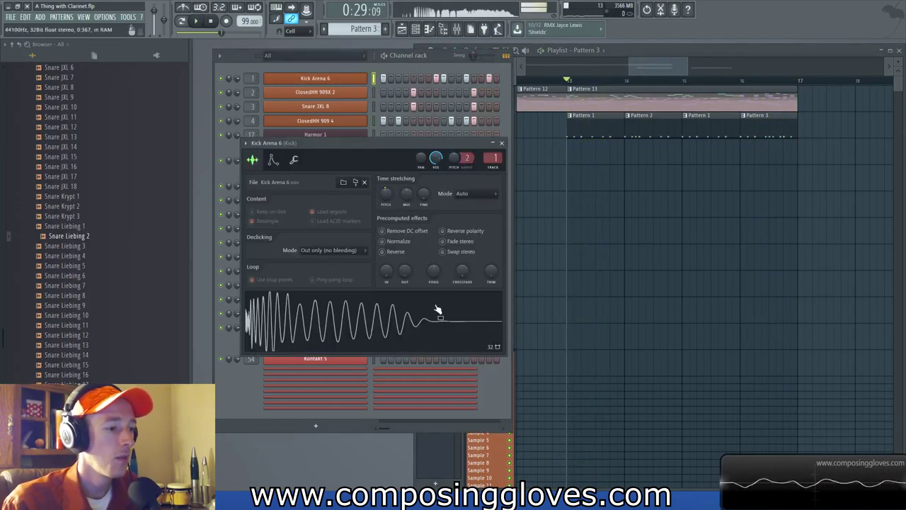
{"action": "left_click", "coordinate": [501, 144]}
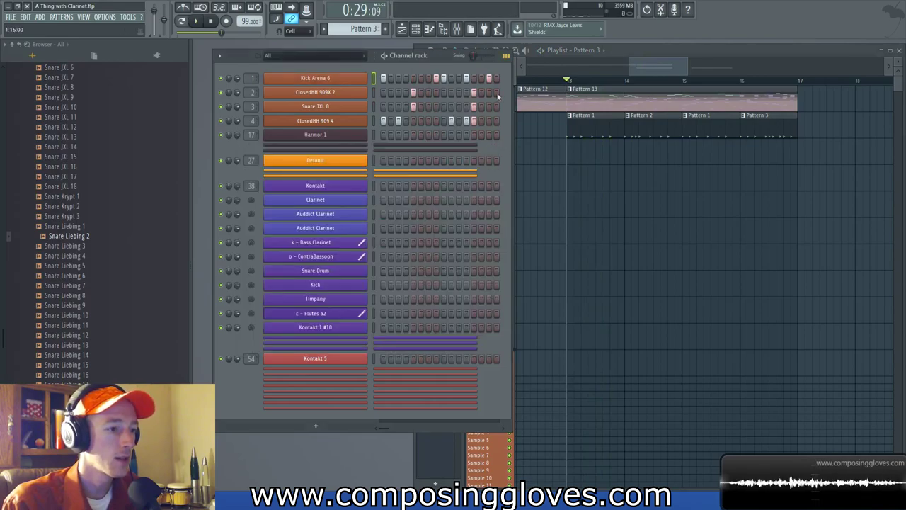
- Load Fruity Parametric EQ 2 in slot 1 of the Kick mixer track, boosting band 3 about 3.4 dB near 83 Hz and band 4 in the upper mids
{"action": "left_click", "coordinate": [457, 28]}
{"action": "left_click", "coordinate": [728, 179]}
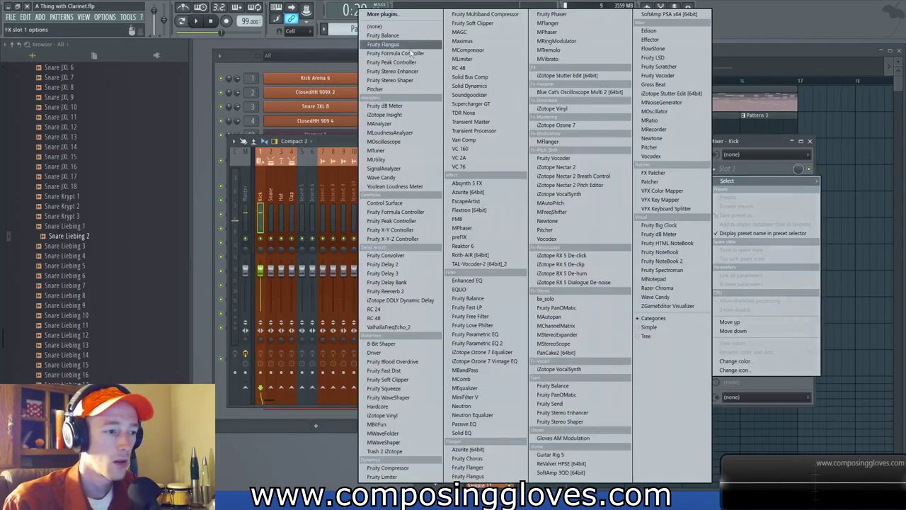
{"action": "left_click", "coordinate": [520, 346]}
{"action": "left_click_drag", "start_coordinate": [369, 216], "coordinate": [312, 204]}
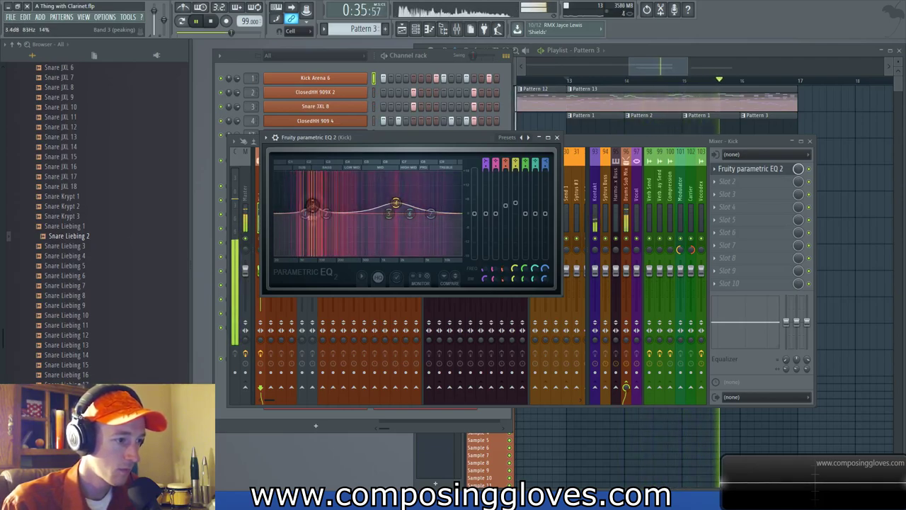
- Flatten band 3 of the Kick EQ and roll off the lowest frequencies with band 1
{"action": "key", "text": "space"}
{"action": "left_click", "coordinate": [745, 170]}
{"action": "left_click", "coordinate": [754, 171]}
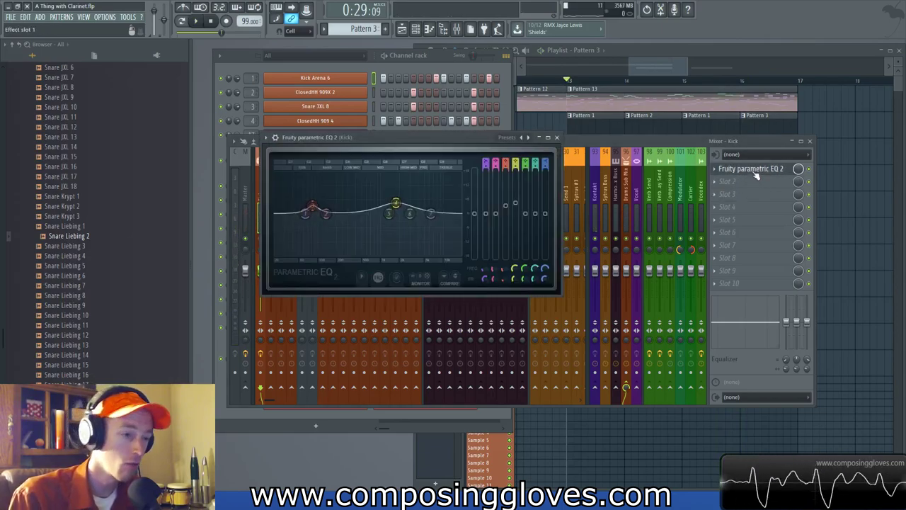
{"action": "left_click_drag", "start_coordinate": [312, 205], "coordinate": [312, 211]}
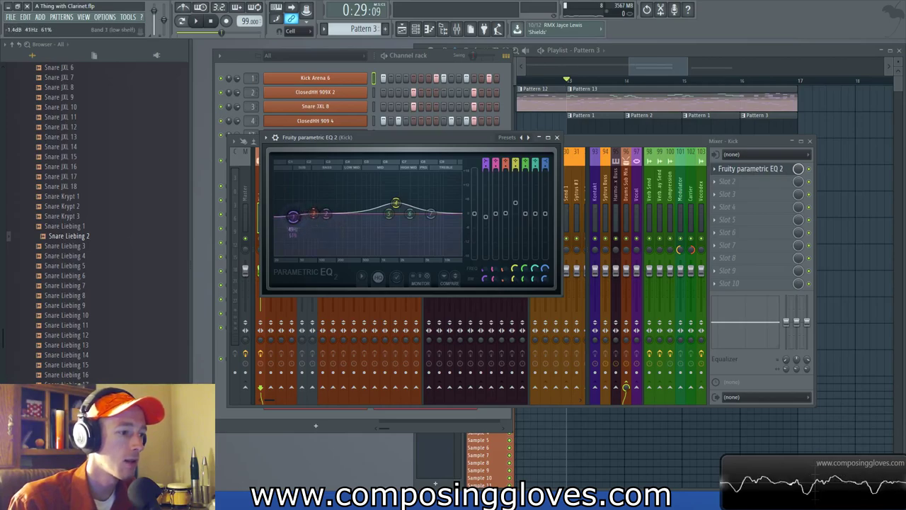
{"action": "key", "text": "space"}
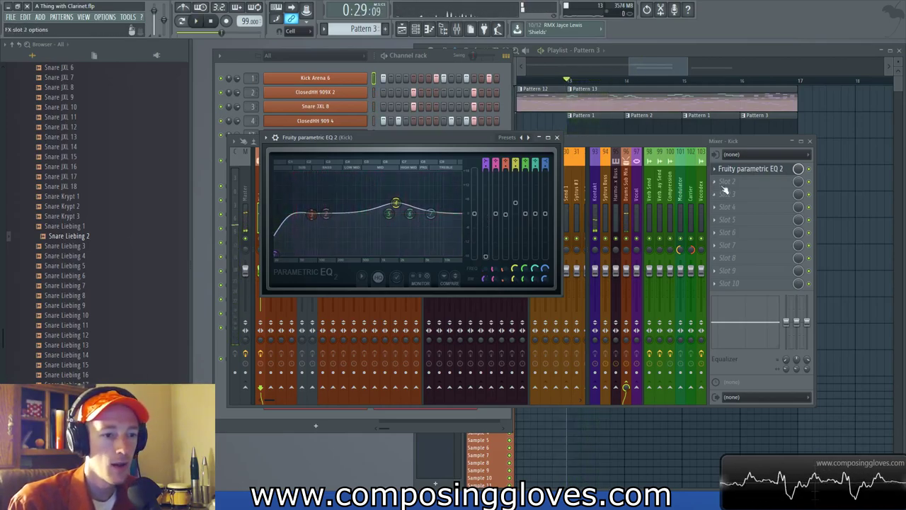
- Load Maximus in slot 2 of the Kick mixer track and reposition its window
{"action": "left_click", "coordinate": [718, 181]}
{"action": "mouse_move", "coordinate": [729, 193]}
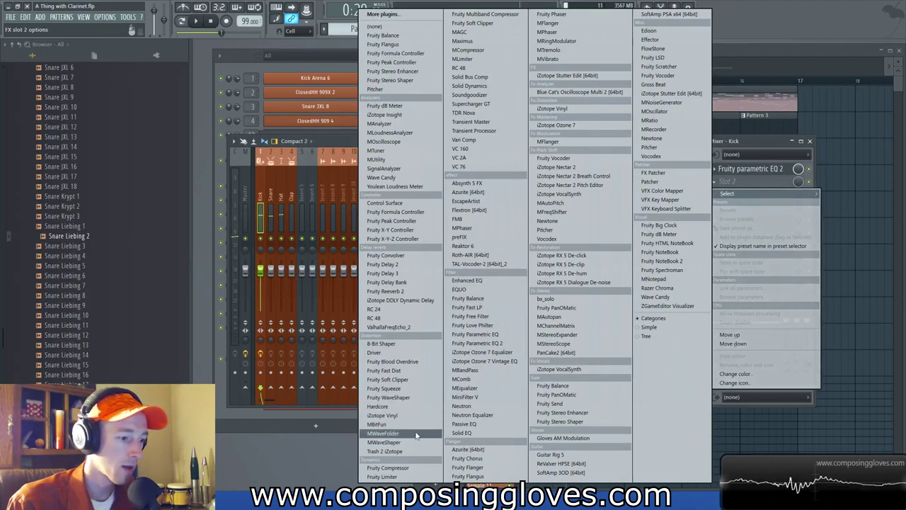
{"action": "left_click", "coordinate": [495, 41]}
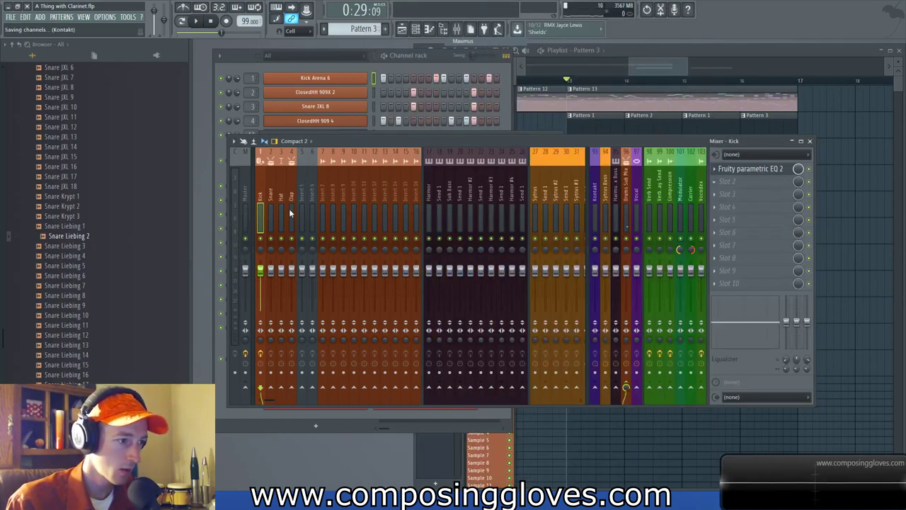
{"action": "left_click_drag", "start_coordinate": [416, 144], "coordinate": [437, 131]}
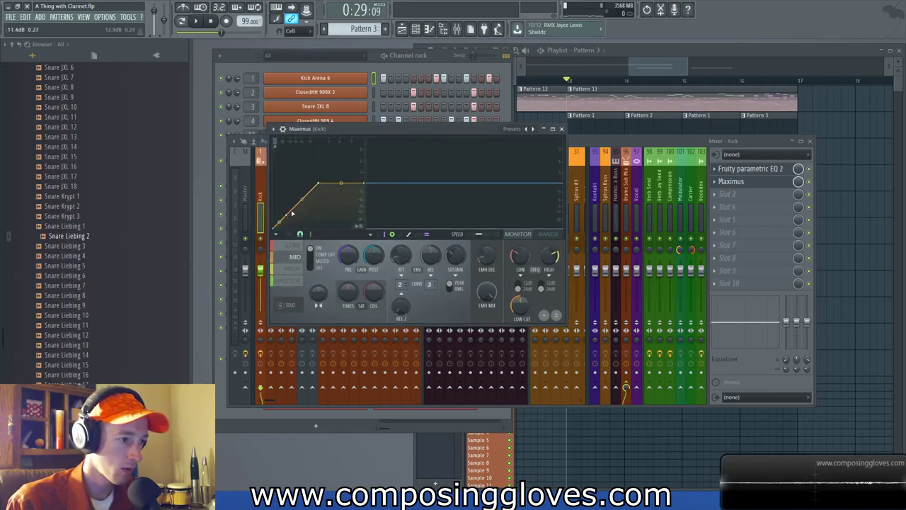
- Bend the Mid and High band curves in the Kick's Maximus upward into rounded compression shapes while the song plays
{"action": "left_click_drag", "start_coordinate": [303, 200], "coordinate": [288, 219]}
{"action": "key", "text": "space"}
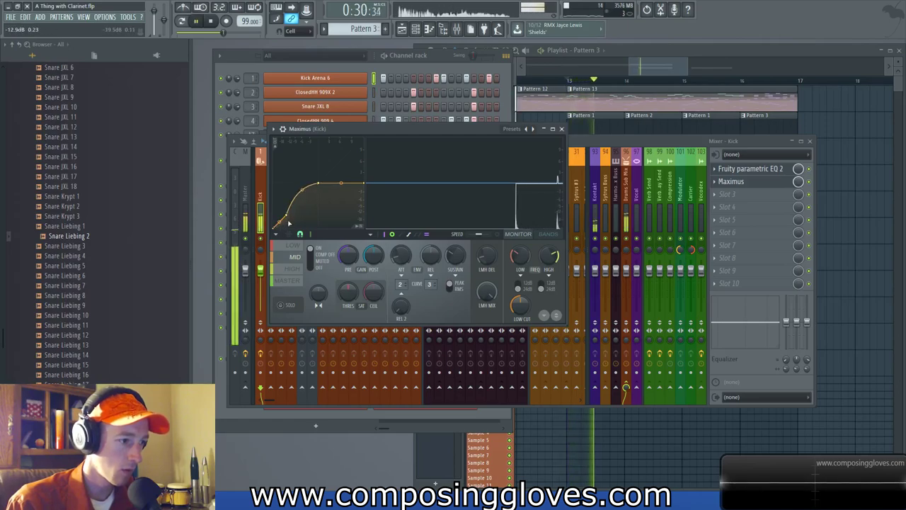
{"action": "left_click_drag", "start_coordinate": [288, 218], "coordinate": [279, 220]}
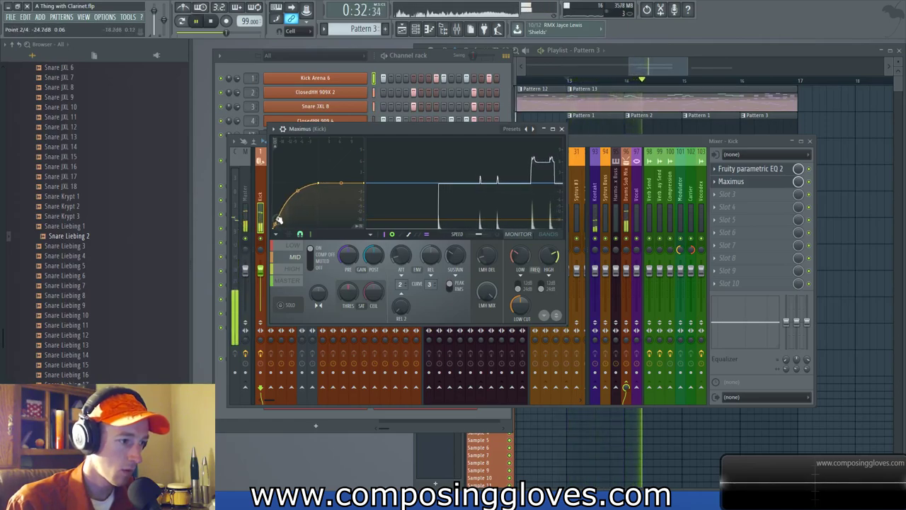
{"action": "left_click", "coordinate": [296, 271]}
{"action": "key", "text": "space"}
{"action": "key", "text": "space"}
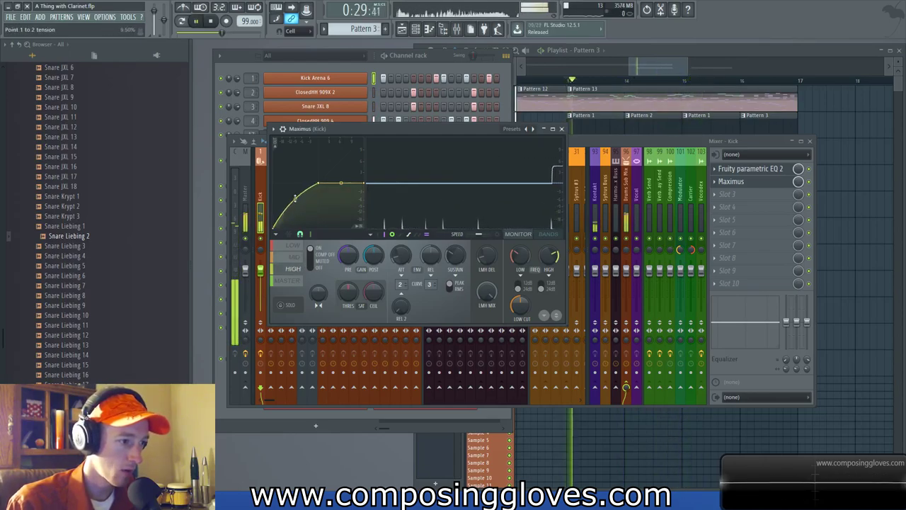
{"action": "left_click", "coordinate": [561, 128]}
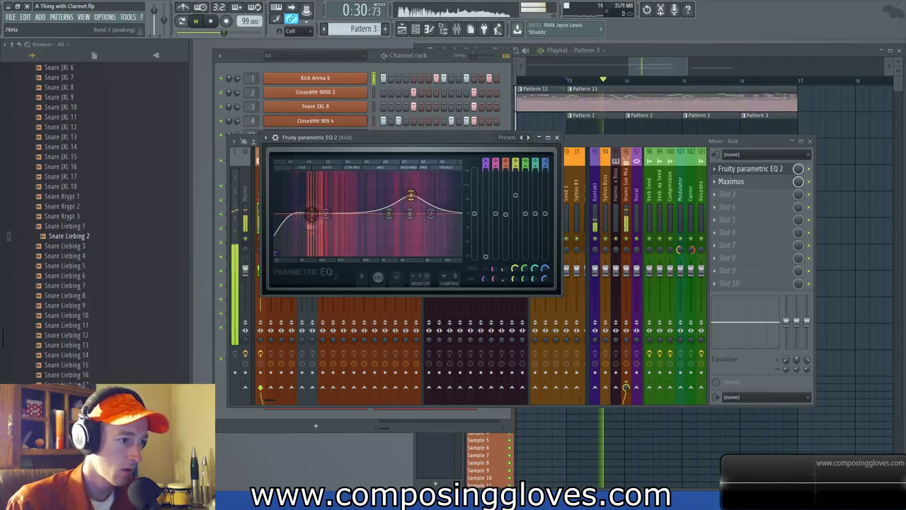
- In the Kick EQ, move the band 4 boost higher in frequency and gain, and dip band 5 around 518 Hz
{"action": "mouse_move", "coordinate": [310, 218]}
{"action": "left_mouse_down"}
{"action": "mouse_move", "coordinate": [306, 228]}
{"action": "mouse_move", "coordinate": [310, 215]}
{"action": "left_mouse_up"}
{"action": "left_click_drag", "start_coordinate": [389, 215], "coordinate": [362, 223]}
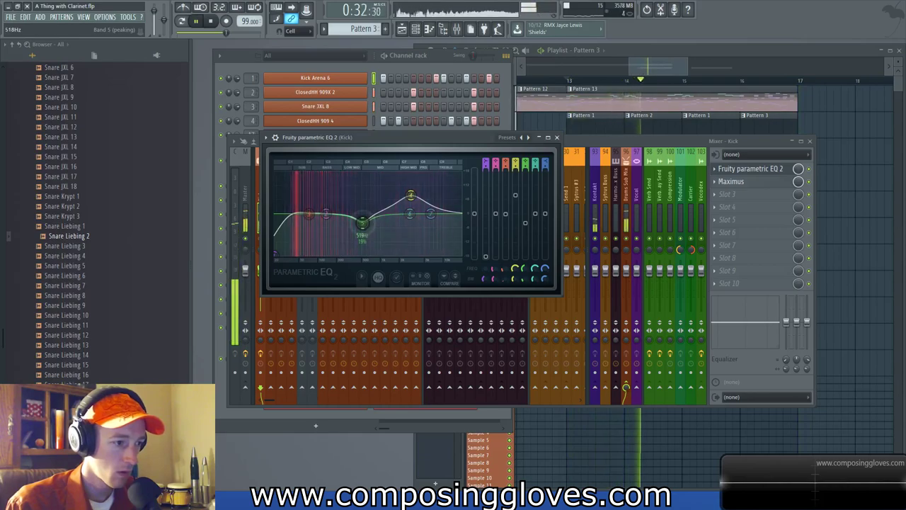
{"action": "left_click", "coordinate": [557, 138]}
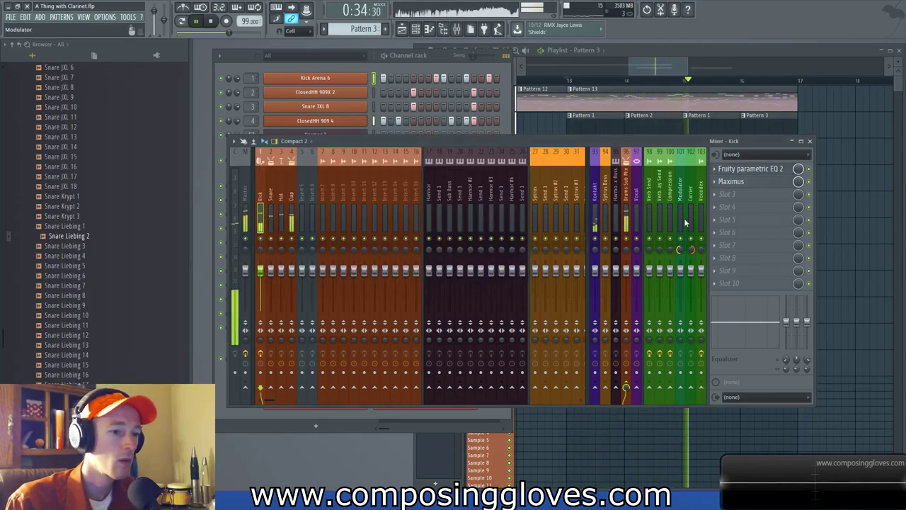
- Load Fruity Parametric EQ 2 in slot 1 of the Snare mixer track and reposition its window
{"action": "left_click", "coordinate": [274, 186]}
{"action": "left_click", "coordinate": [732, 168]}
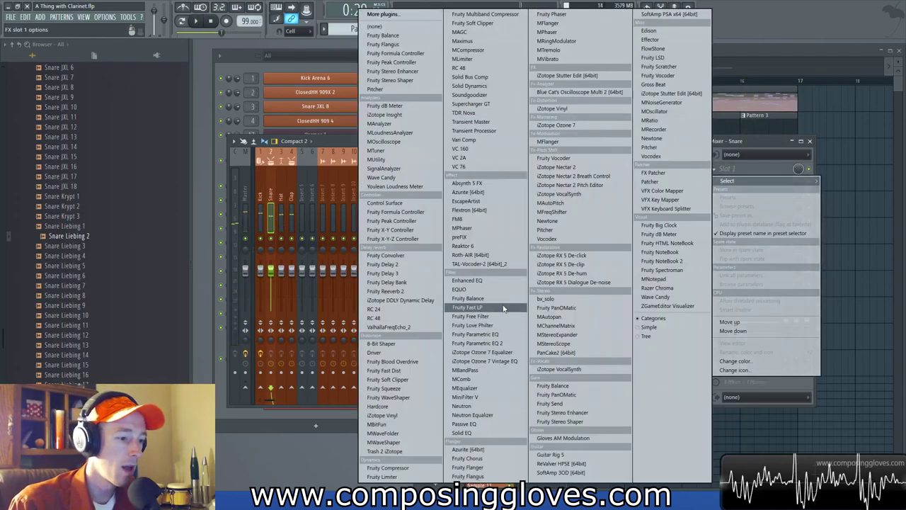
{"action": "left_click", "coordinate": [513, 345]}
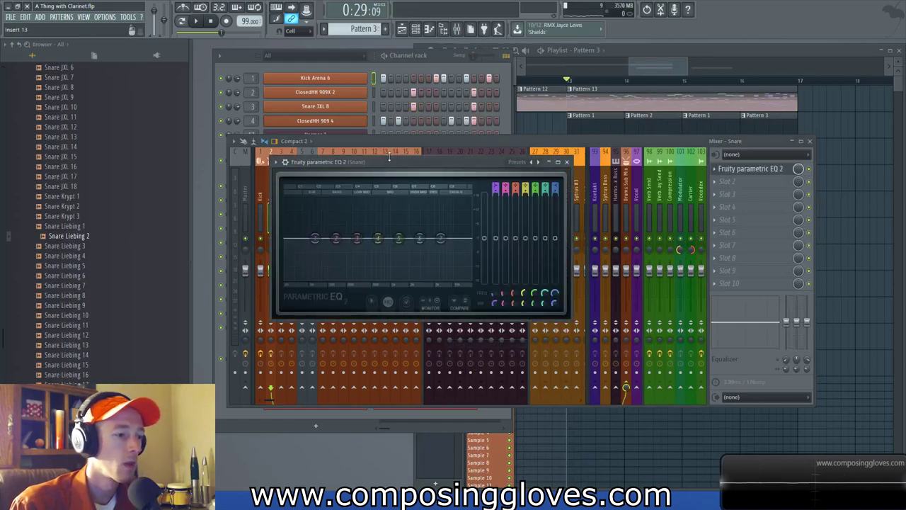
{"action": "left_click_drag", "start_coordinate": [400, 162], "coordinate": [453, 141]}
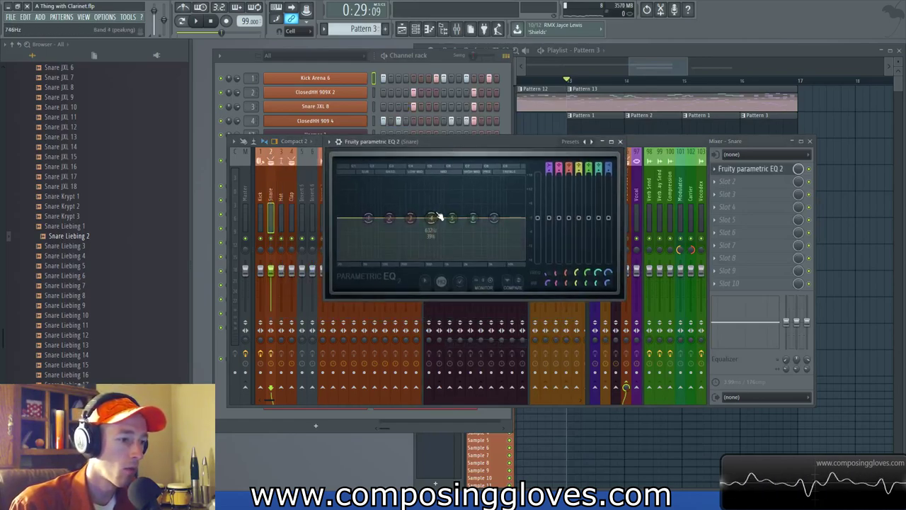
- Shape the mid and high bands of the Snare EQ while listening to the song, and close the EQ
{"action": "key", "text": "space"}
{"action": "left_click_drag", "start_coordinate": [433, 225], "coordinate": [511, 233]}
{"action": "left_click_drag", "start_coordinate": [484, 192], "coordinate": [485, 202]}
{"action": "key", "text": "space"}
{"action": "left_click", "coordinate": [745, 172]}
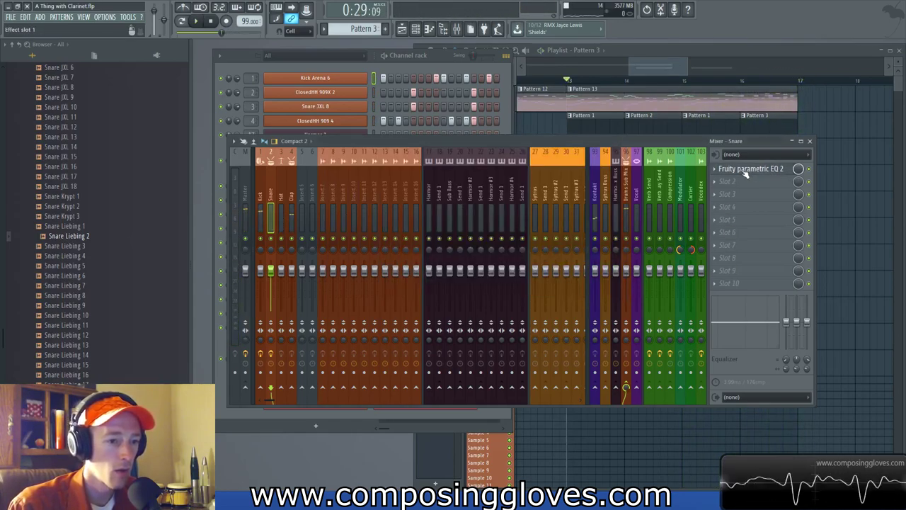
- Replace the Snare track's Fruity Parametric EQ 2 in slot 1 with Transient Master and adjust its attack and sustain during playback
{"action": "left_click", "coordinate": [714, 169]}
{"action": "mouse_move", "coordinate": [729, 181]}
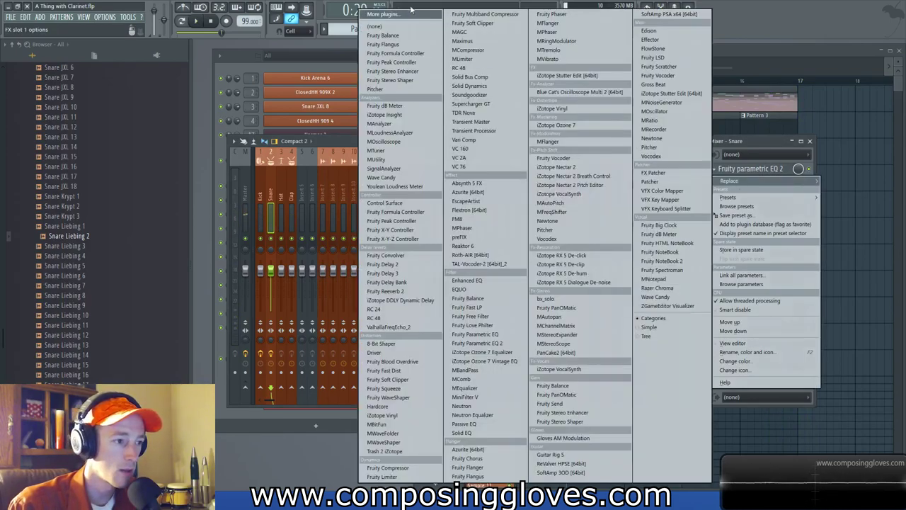
{"action": "left_click", "coordinate": [508, 122]}
{"action": "mouse_move", "coordinate": [451, 206]}
{"action": "left_mouse_down"}
{"action": "mouse_move", "coordinate": [451, 185]}
{"action": "mouse_move", "coordinate": [453, 212]}
{"action": "left_mouse_up"}
{"action": "left_click_drag", "start_coordinate": [521, 210], "coordinate": [521, 185]}
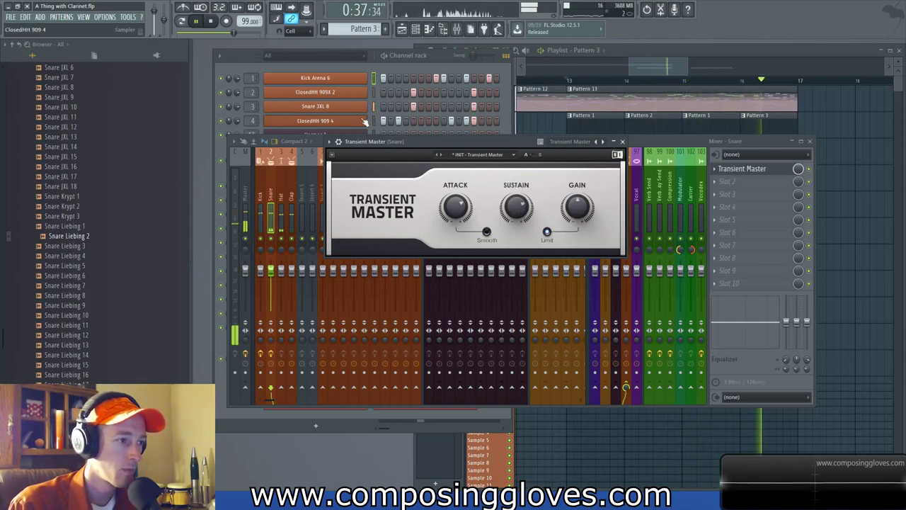
- Set the Snare JXL 8 sample's fade-out to 31% and Transient Master's sustain to 53%, and close the plugin
{"action": "left_click", "coordinate": [315, 106]}
{"action": "left_click_drag", "start_coordinate": [411, 268], "coordinate": [410, 277]}
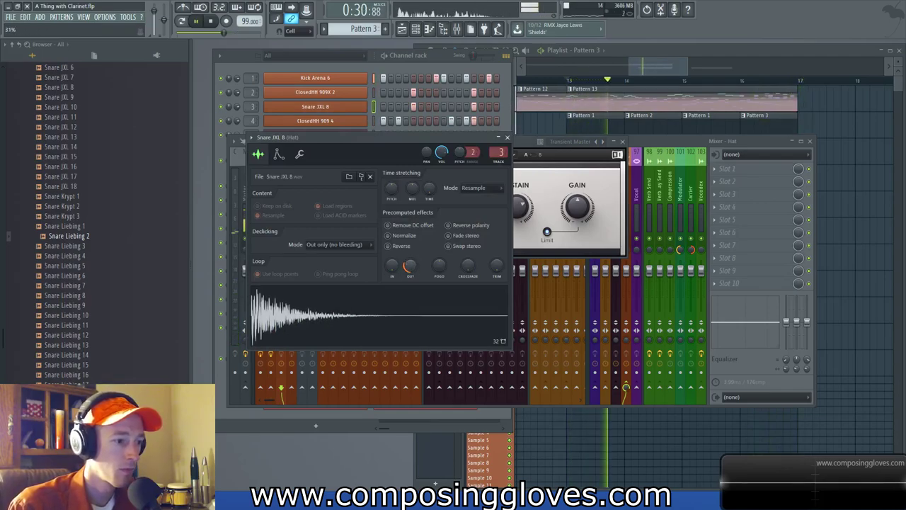
{"action": "left_click_drag", "start_coordinate": [521, 206], "coordinate": [517, 207]}
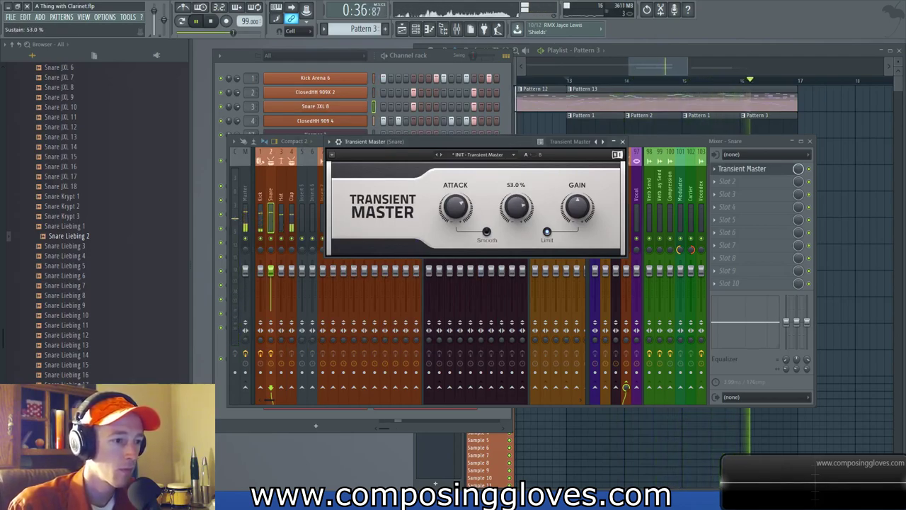
{"action": "left_click", "coordinate": [623, 140]}
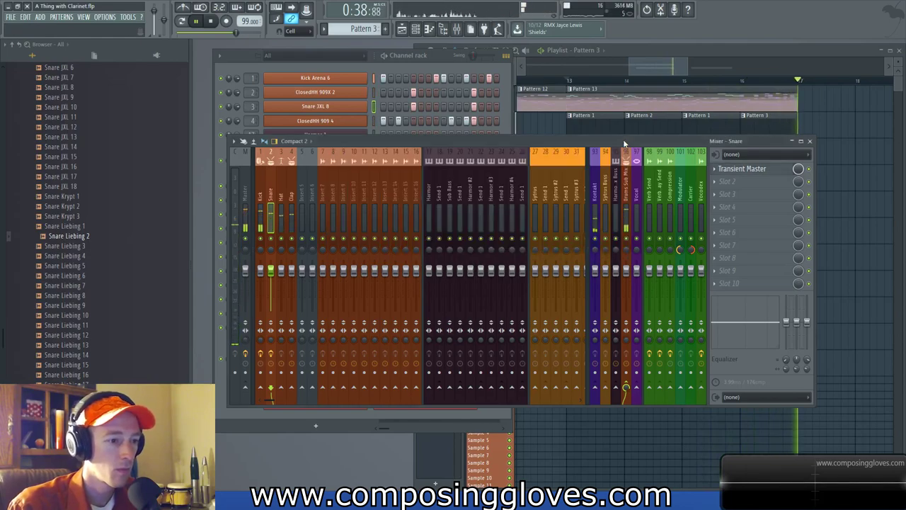
- Stop playback, duplicate the Pattern 13 and drum clips from bars 13–17 to bar 17, and move Pattern 10 to bar 21 on the Master track
{"action": "left_click", "coordinate": [281, 212]}
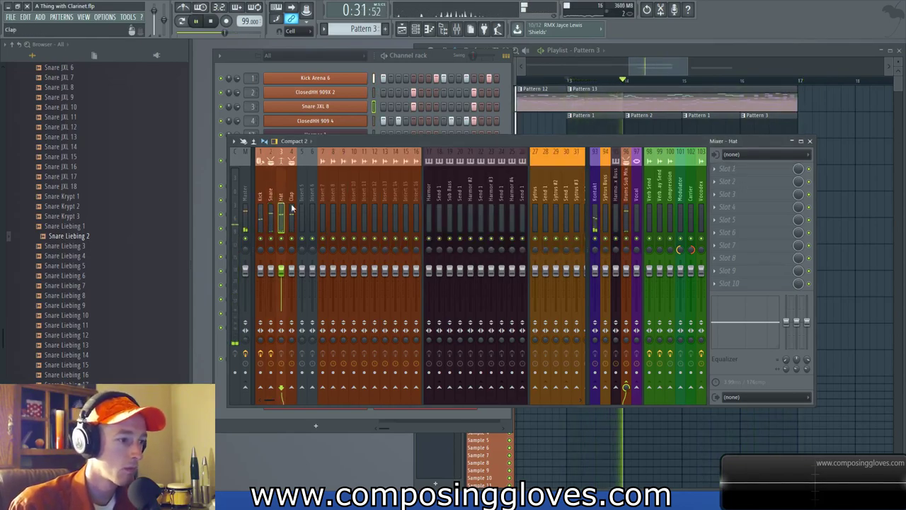
{"action": "left_click", "coordinate": [669, 65]}
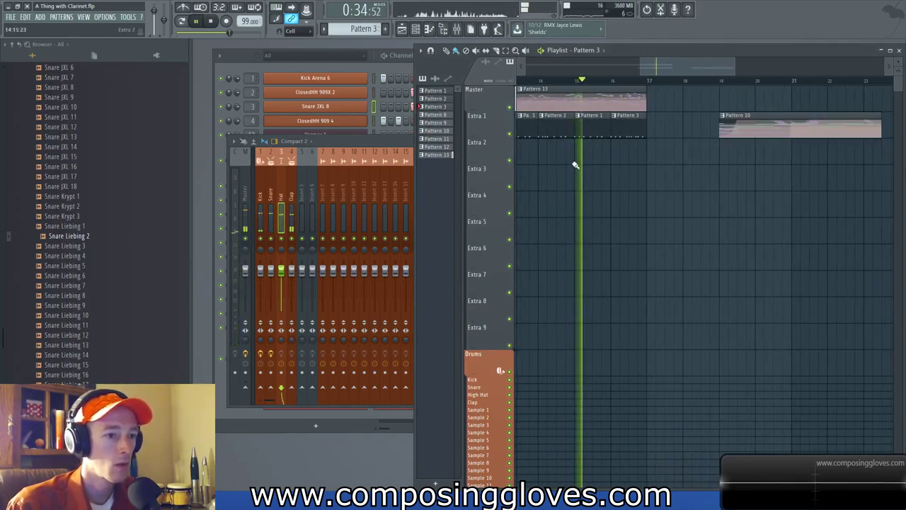
{"action": "key", "text": "space"}
{"action": "left_click_drag", "start_coordinate": [550, 84], "coordinate": [685, 105]}
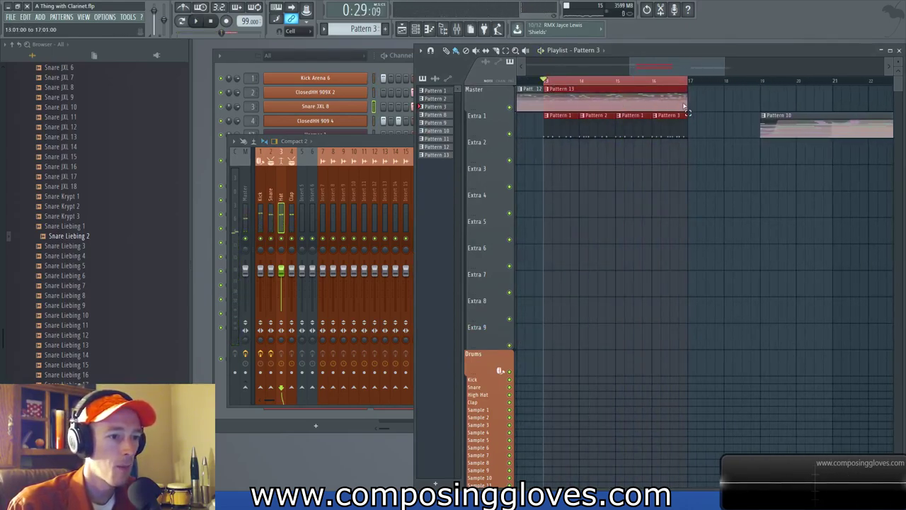
{"action": "left_click_drag", "start_coordinate": [559, 95], "coordinate": [703, 104]}
{"action": "left_click_drag", "start_coordinate": [852, 126], "coordinate": [791, 87]}
- Extend the playlist's time selection to cover bar 13 through bar 21
{"action": "scroll", "coordinate": [720, 73], "scroll_direction": "up", "scroll_amount": 1}
{"action": "scroll", "coordinate": [613, 92], "scroll_direction": "down", "scroll_amount": 5}
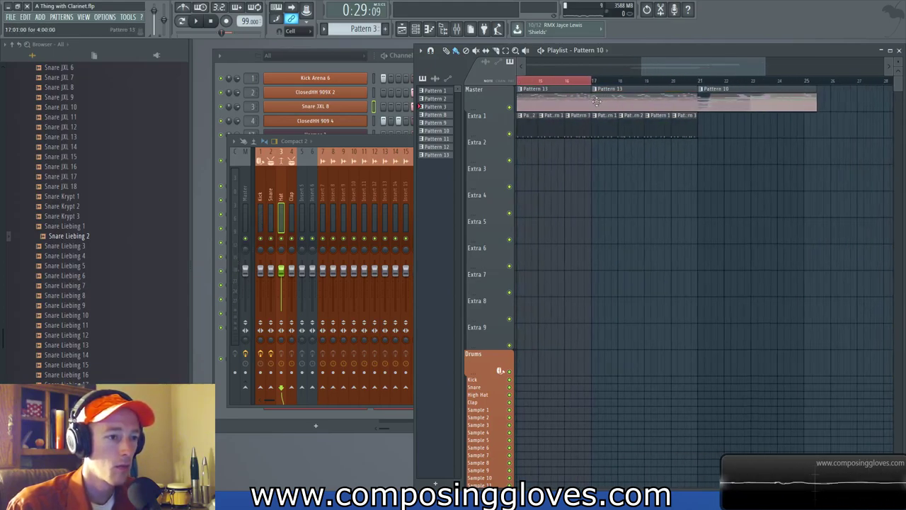
{"action": "scroll", "coordinate": [525, 92], "scroll_direction": "up", "scroll_amount": 3}
{"action": "left_click_drag", "start_coordinate": [570, 80], "coordinate": [697, 85]}
- Load the VST3 version of iZotope Stutter Edit in slot 1 of the Kontakt mixer track
{"action": "left_click", "coordinate": [390, 142]}
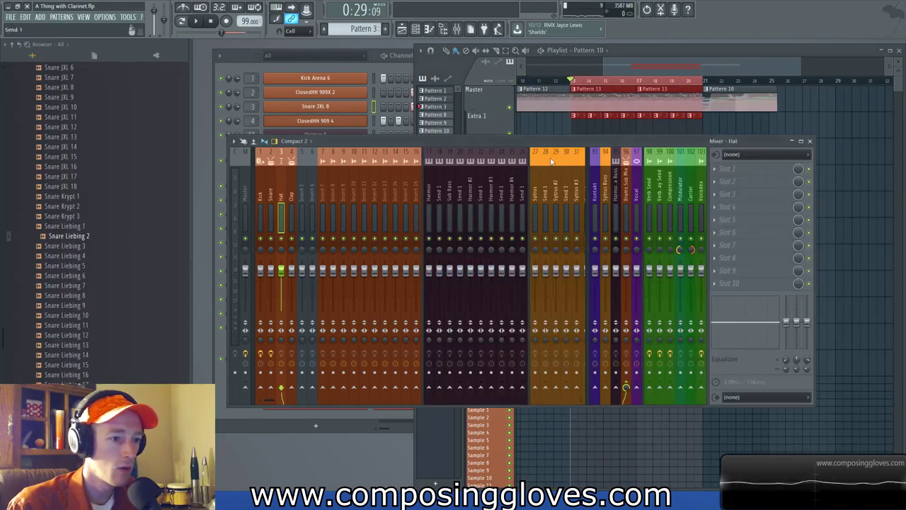
{"action": "left_click", "coordinate": [593, 192]}
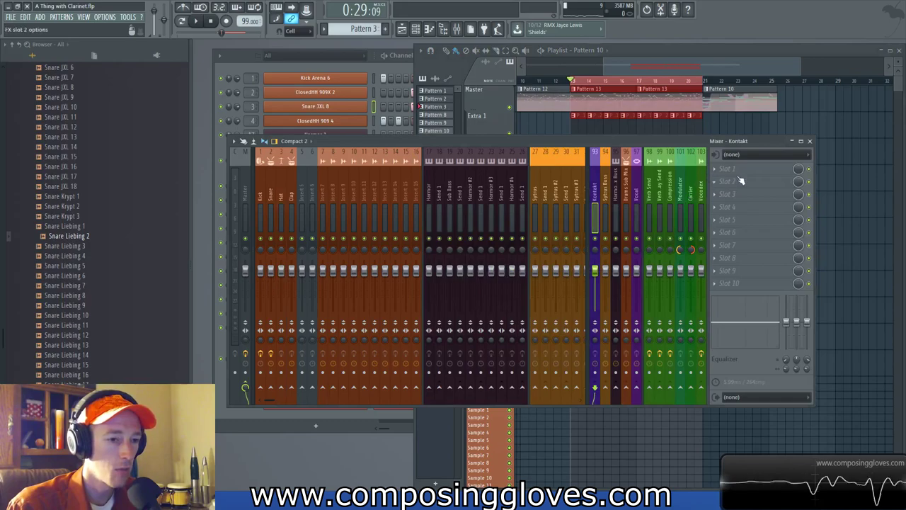
{"action": "left_click", "coordinate": [745, 168]}
{"action": "mouse_move", "coordinate": [727, 181]}
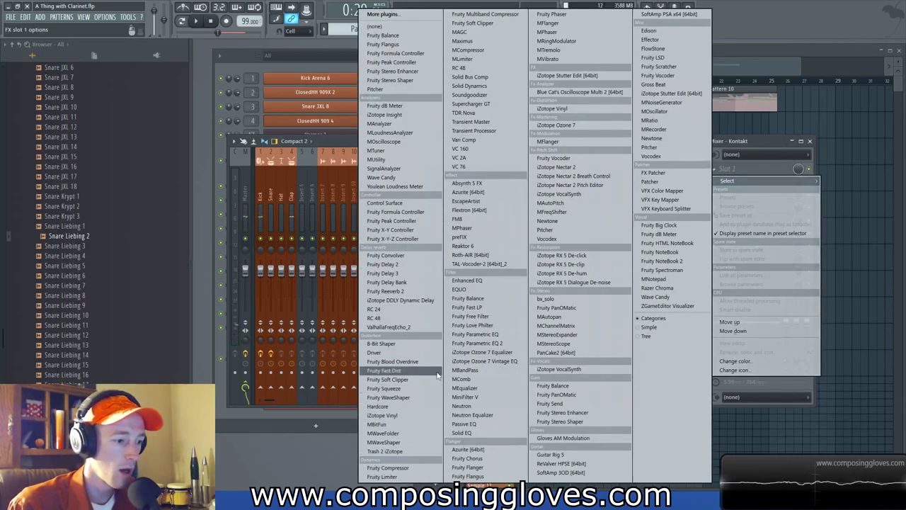
{"action": "left_click", "coordinate": [414, 19]}
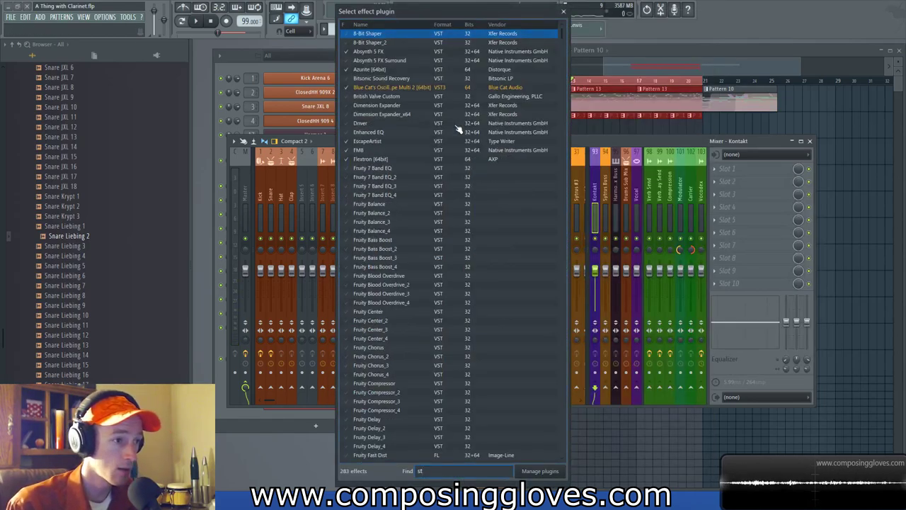
{"action": "type", "text": "stu"}
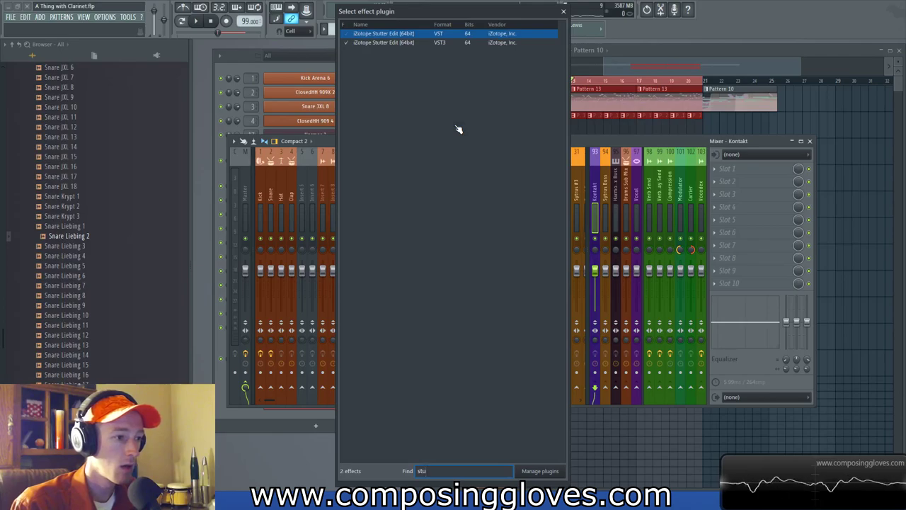
{"action": "double_click", "coordinate": [368, 43]}
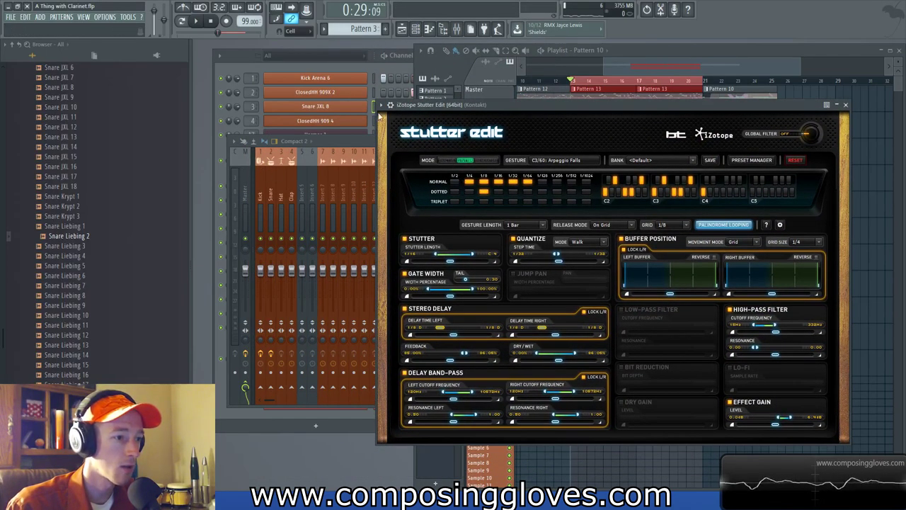
- Set Stutter Edit's MIDI input port in its wrapper settings, return to the plugin interface and move its window up
{"action": "left_click", "coordinate": [409, 122]}
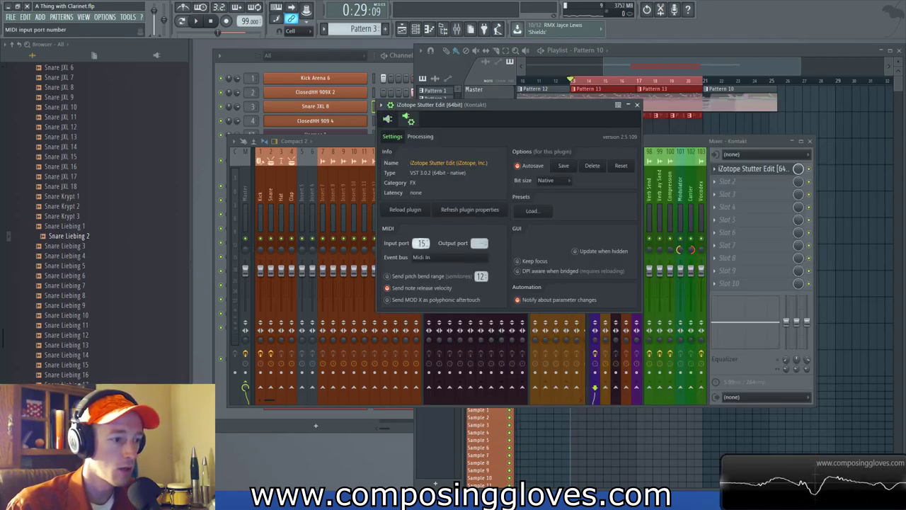
{"action": "left_click", "coordinate": [386, 121]}
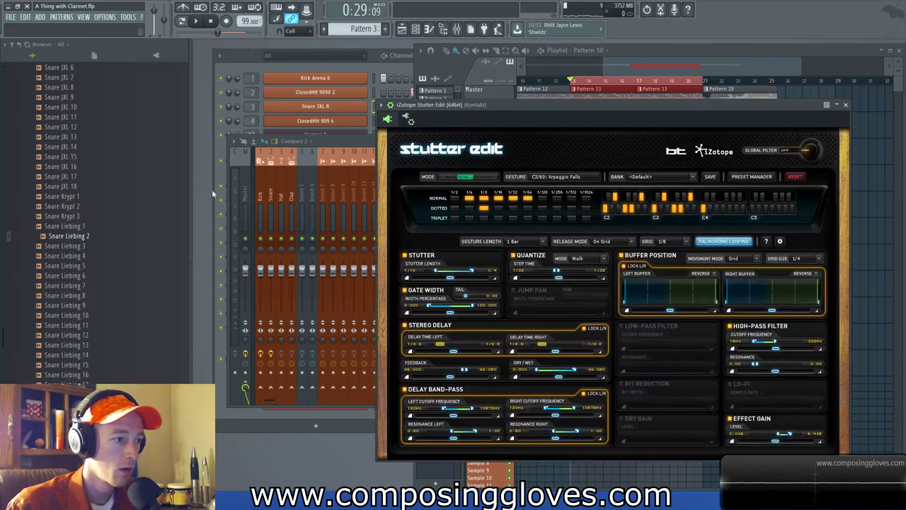
{"action": "left_click", "coordinate": [250, 421]}
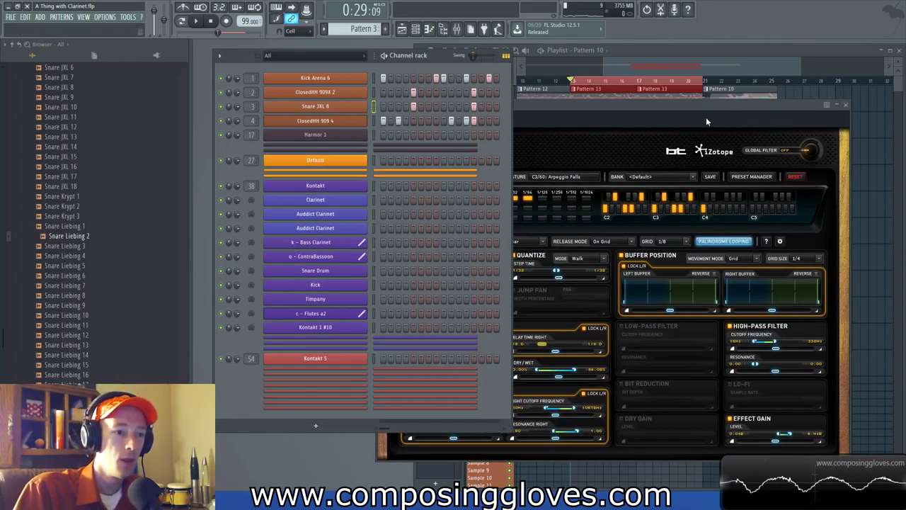
{"action": "left_click_drag", "start_coordinate": [706, 122], "coordinate": [710, 104]}
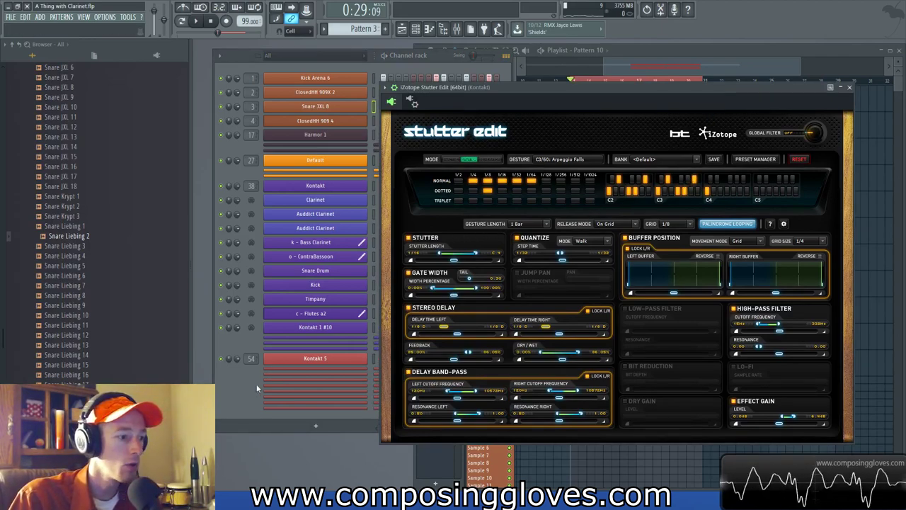
- Add a MIDI Out channel named "Izo Stuttur" and set its port to 12
{"action": "left_click", "coordinate": [231, 414]}
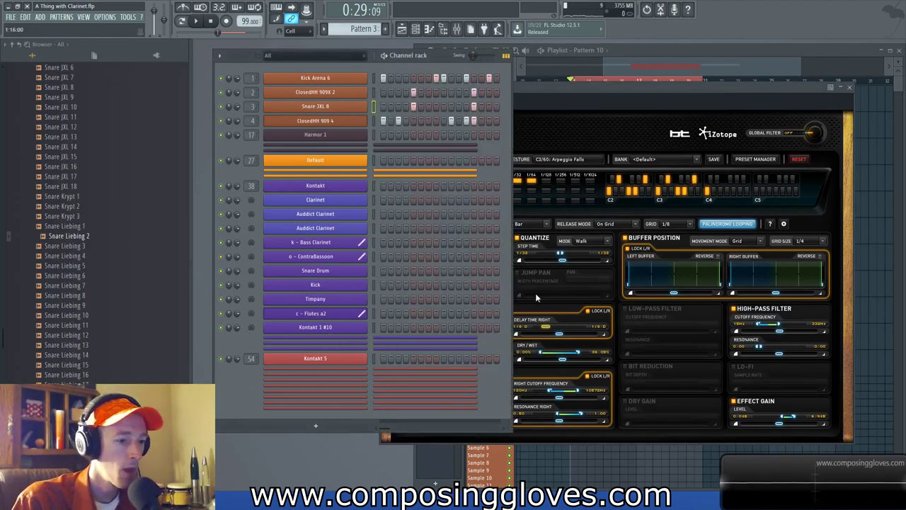
{"action": "left_click", "coordinate": [316, 425]}
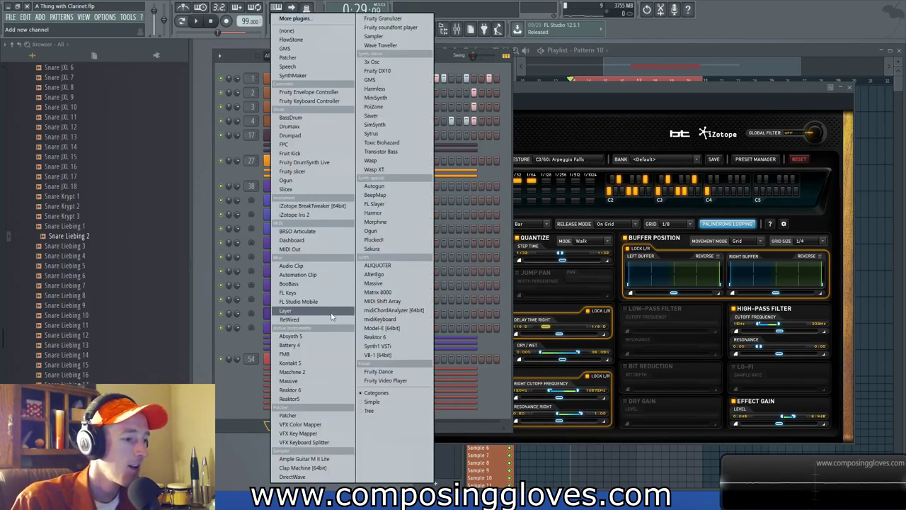
{"action": "left_click", "coordinate": [315, 249]}
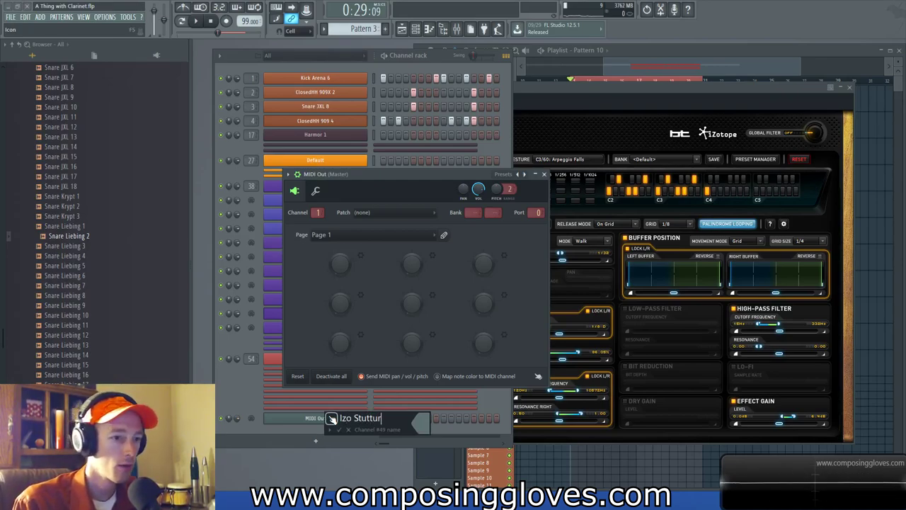
{"action": "key", "text": "Return"}
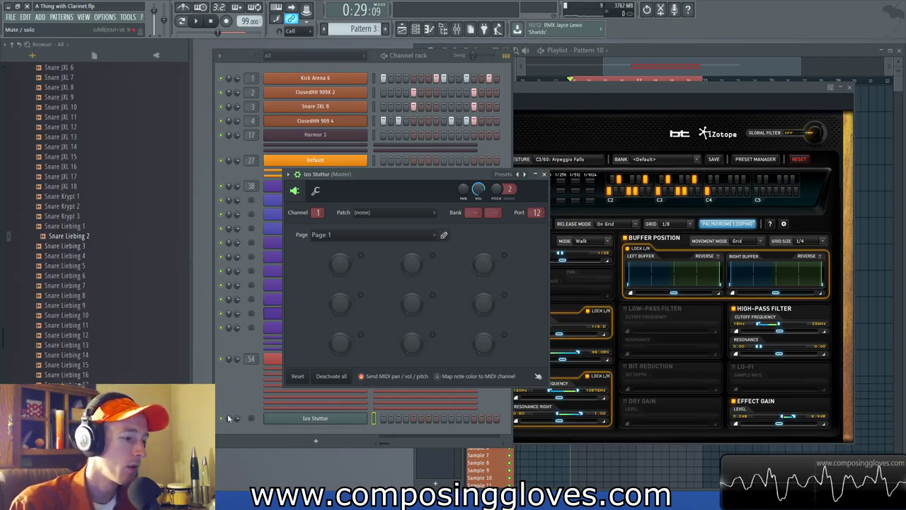
- Open the piano roll of the Izo Stuttur channel
{"action": "left_click", "coordinate": [309, 421]}
{"action": "right_click", "coordinate": [365, 417]}
{"action": "left_click", "coordinate": [388, 386]}
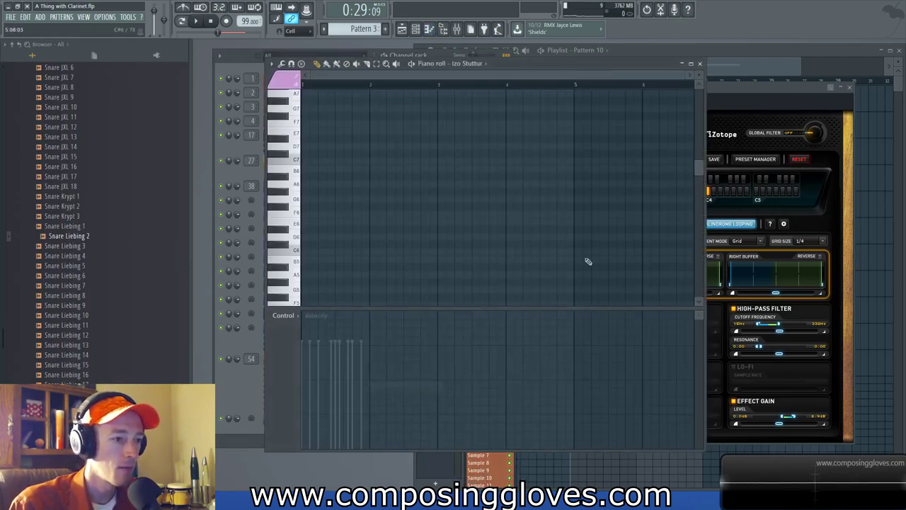
- Load the "Super Glitch Me [Devine]" bank from Cuts and Jumps in Stutter Edit
{"action": "left_click", "coordinate": [739, 109]}
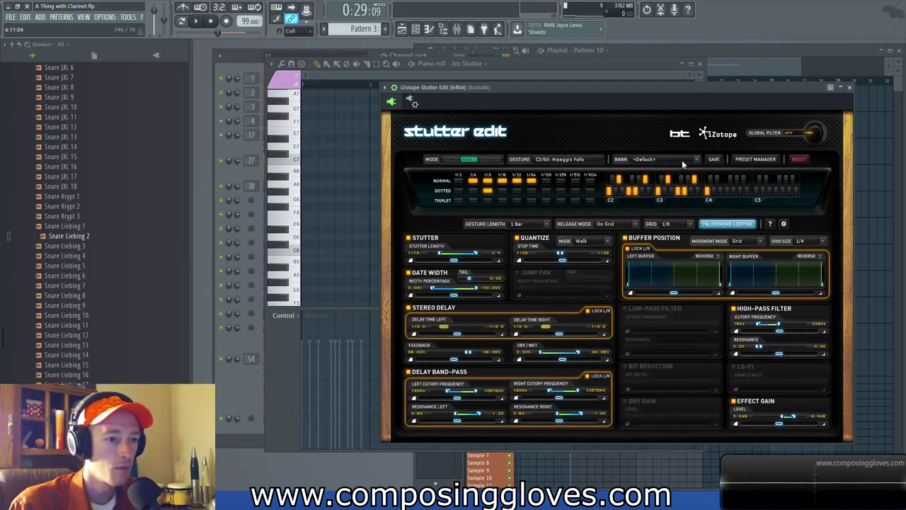
{"action": "left_click", "coordinate": [692, 160]}
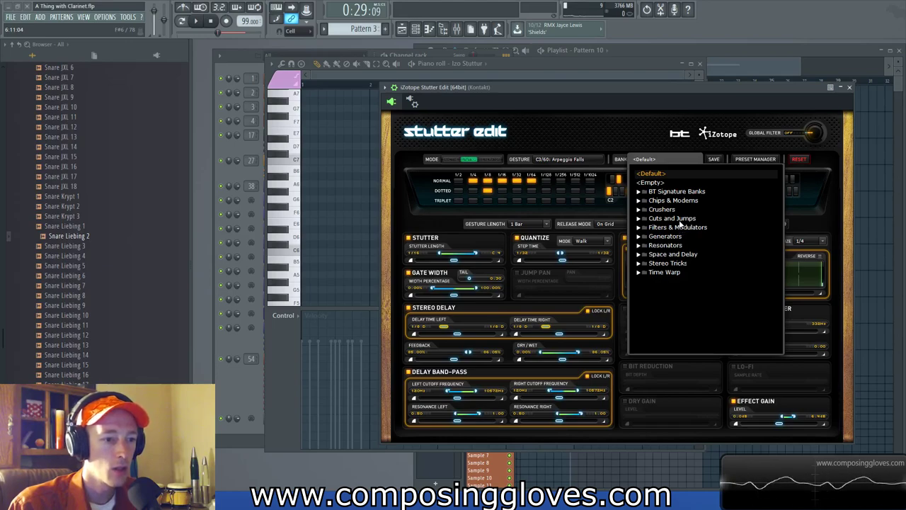
{"action": "left_click", "coordinate": [637, 219]}
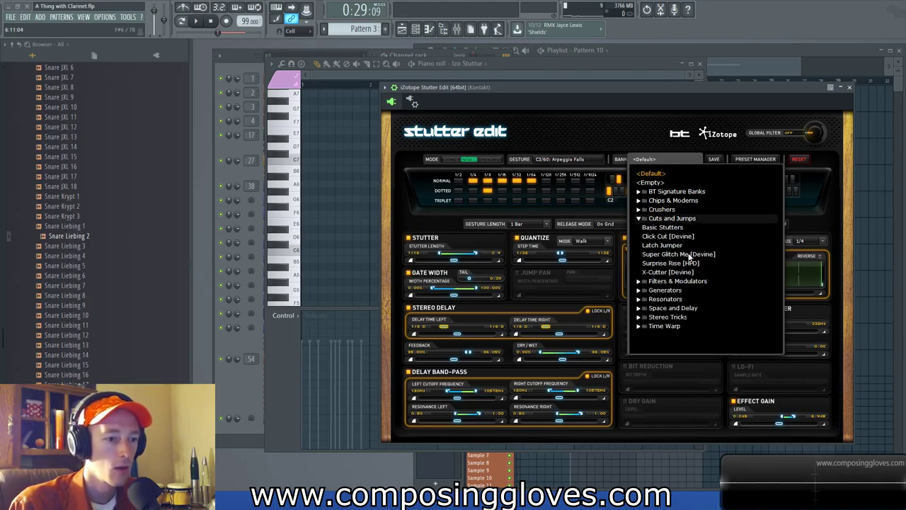
{"action": "left_click", "coordinate": [698, 256]}
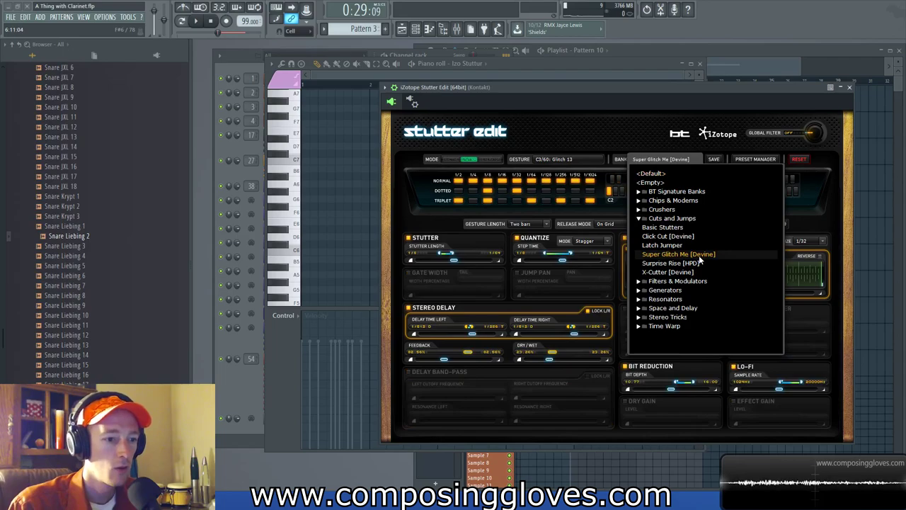
{"action": "left_click", "coordinate": [681, 163]}
- Bring the Izo Stuttur channel's piano roll back up for editing
{"action": "left_click", "coordinate": [233, 397]}
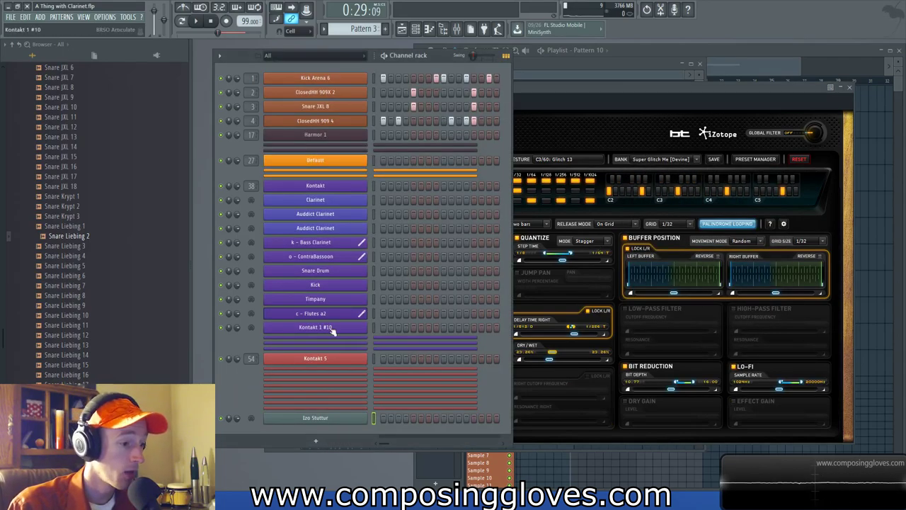
{"action": "right_click", "coordinate": [329, 418]}
{"action": "left_click", "coordinate": [407, 387]}
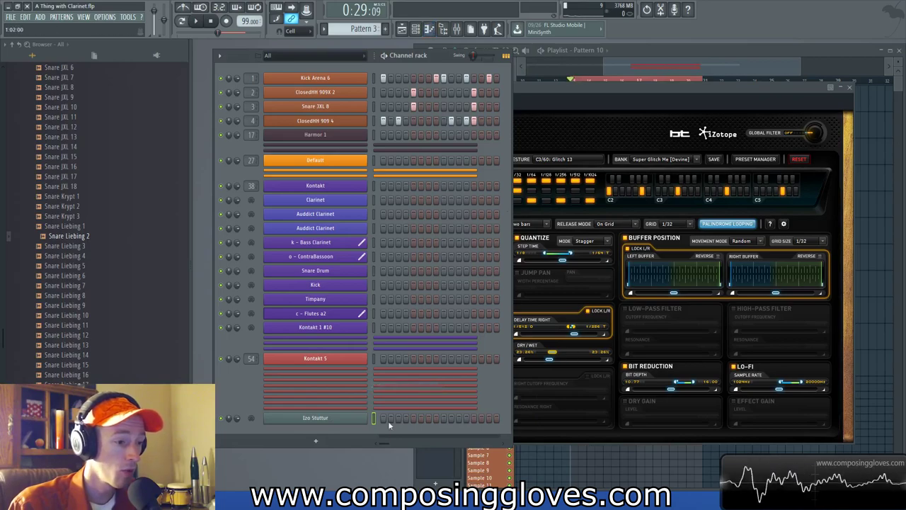
{"action": "right_click", "coordinate": [347, 420]}
{"action": "left_click", "coordinate": [409, 388]}
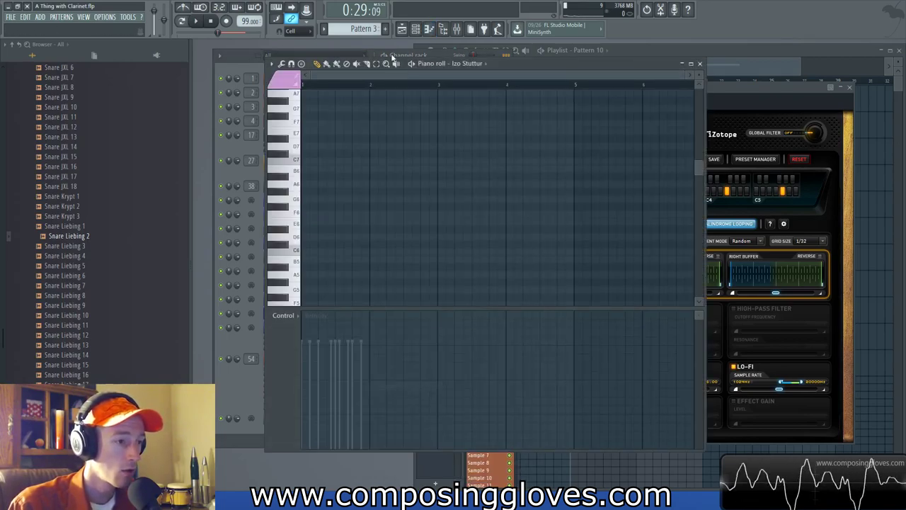
- Create a new empty Pattern 4 and place its clip at bar 13 on the Extra 2 track
{"action": "left_click", "coordinate": [387, 29]}
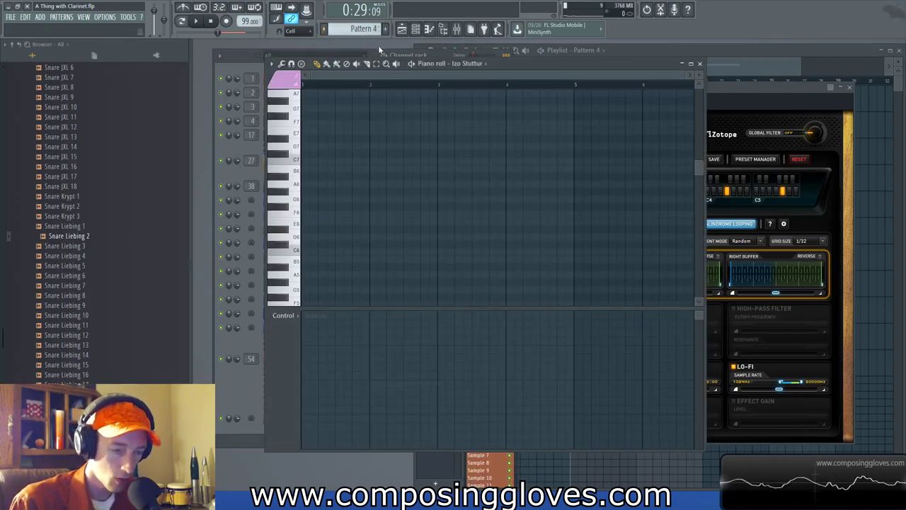
{"action": "left_click", "coordinate": [757, 66]}
{"action": "left_click", "coordinate": [580, 144]}
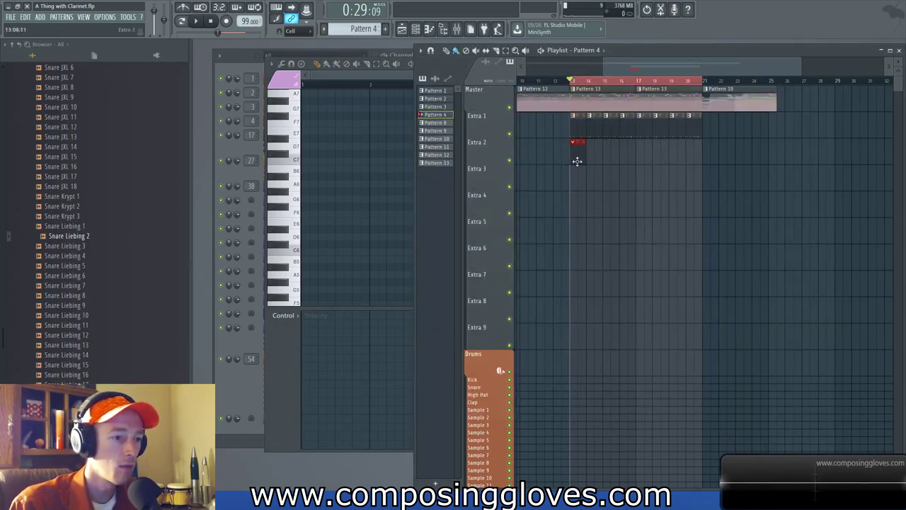
- Draw consecutive one-bar notes C6, G6, F6 and G#6 for Izo Stuttur in Pattern 4, and play the song
{"action": "left_click", "coordinate": [347, 80]}
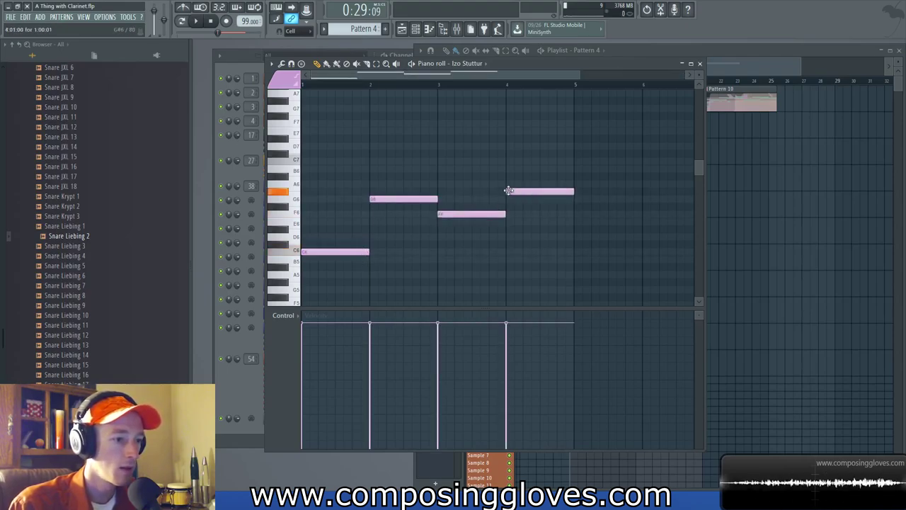
{"action": "left_click", "coordinate": [750, 60]}
{"action": "key", "text": "space"}
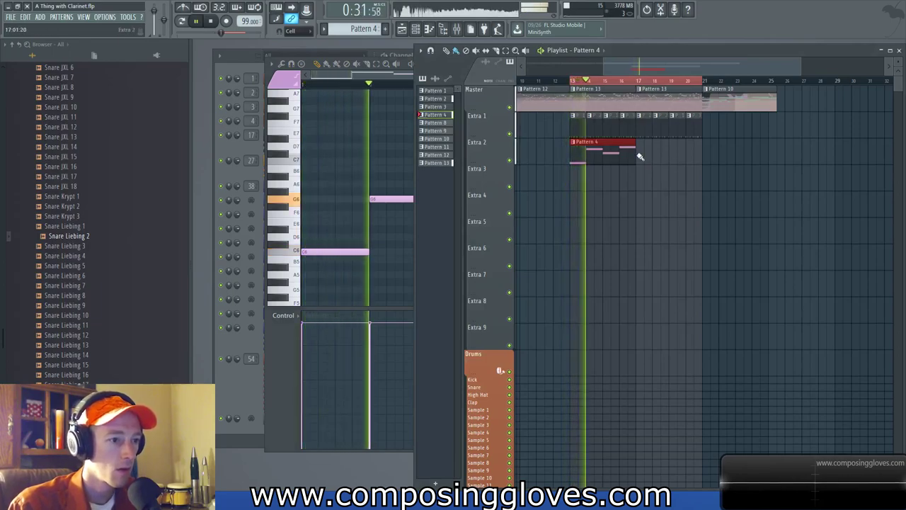
- Raise the first Izo Stuttur note to C#6, transpose the other three notes down one octave, and play the song
{"action": "key", "text": "space"}
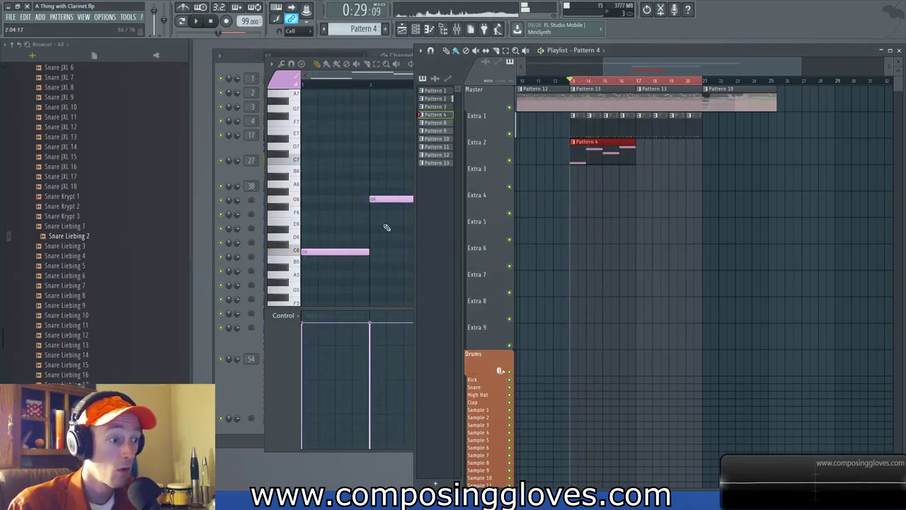
{"action": "left_click_drag", "start_coordinate": [328, 251], "coordinate": [328, 239]}
{"action": "left_click_drag", "start_coordinate": [370, 151], "coordinate": [580, 228]}
{"action": "key", "text": "ctrl+Down"}
{"action": "key", "text": "space"}
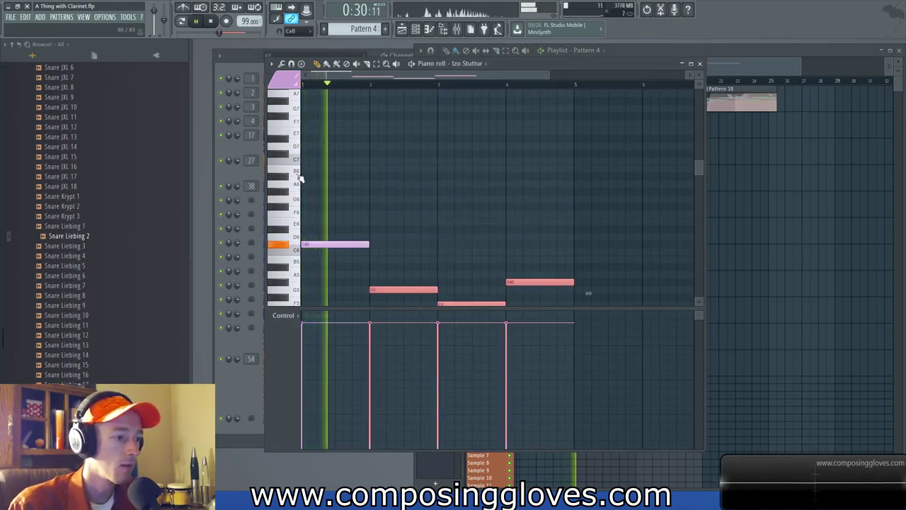
- Lower the bar 1 note to G#5 and finally to G5, playing the song to audition the pitches
{"action": "key", "text": "space"}
{"action": "scroll", "coordinate": [317, 208], "scroll_direction": "down", "scroll_amount": 3}
{"action": "left_click_drag", "start_coordinate": [320, 198], "coordinate": [317, 225]}
{"action": "key", "text": "space"}
{"action": "key", "text": "space"}
{"action": "left_click_drag", "start_coordinate": [340, 222], "coordinate": [338, 238]}
{"action": "key", "text": "space"}
{"action": "key", "text": "space"}
{"action": "key", "text": "space"}
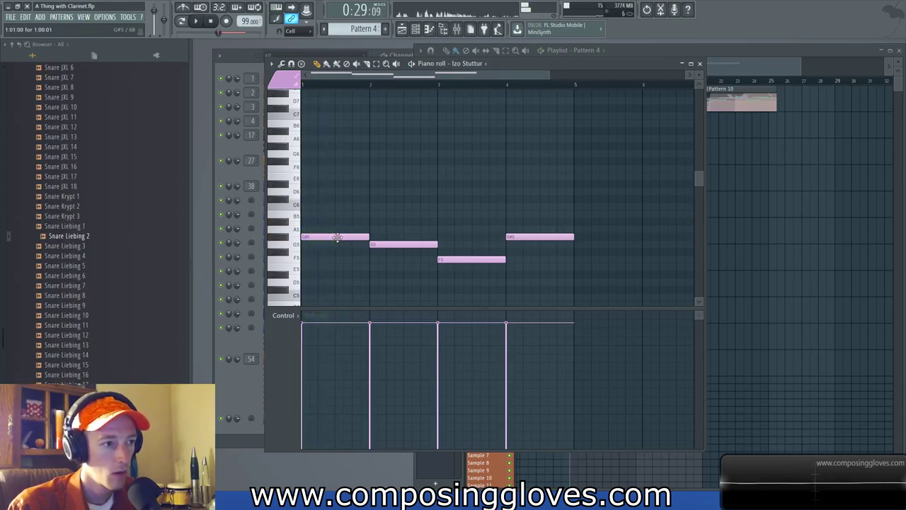
{"action": "key", "text": "space"}
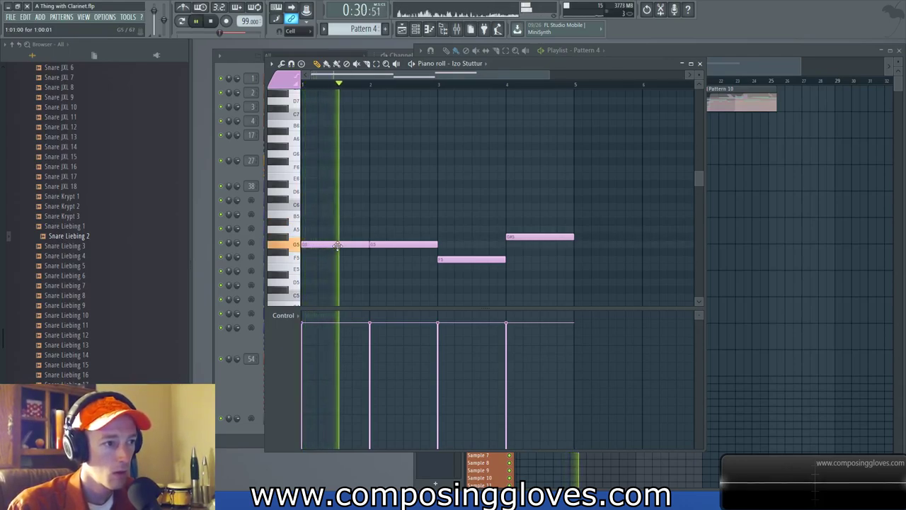
{"action": "key", "text": "space"}
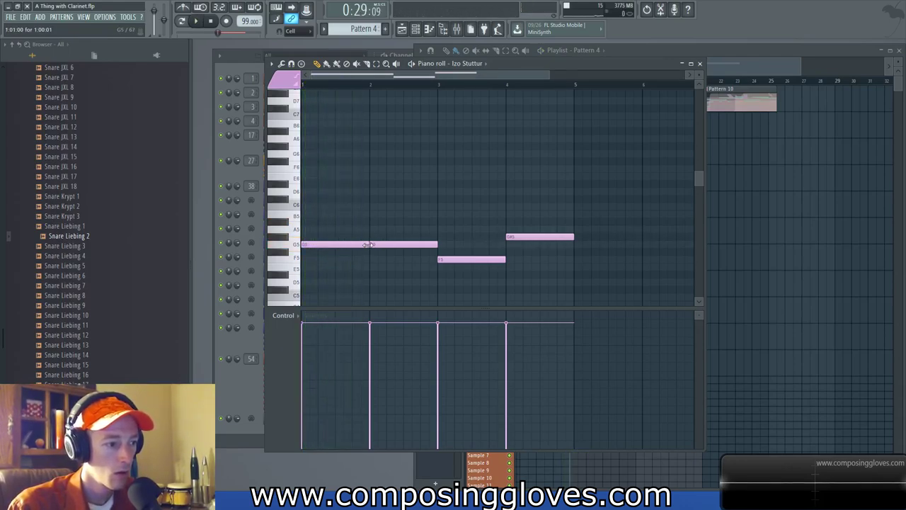
- Shorten the bar 1 G5 note to one beat and move it to beat 3, auditioning the change
{"action": "key", "text": "space"}
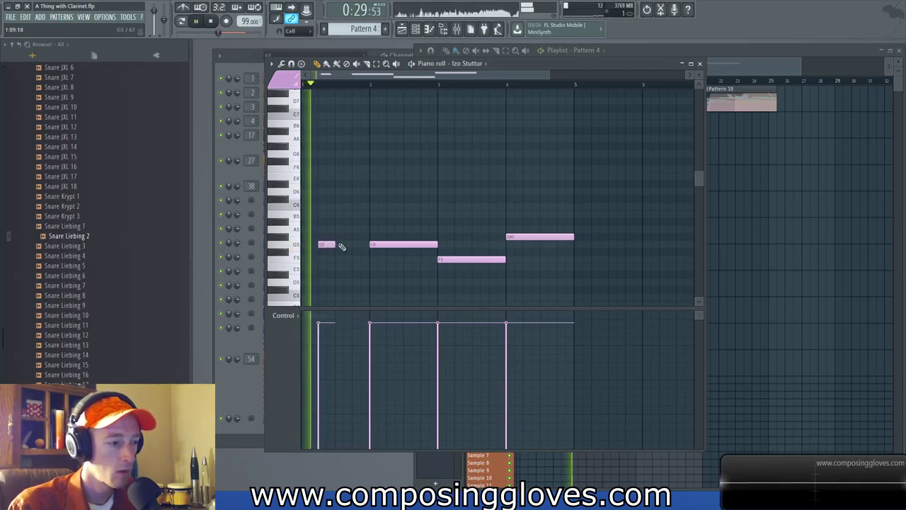
{"action": "key", "text": "space"}
{"action": "left_click_drag", "start_coordinate": [330, 245], "coordinate": [341, 246]}
{"action": "key", "text": "space"}
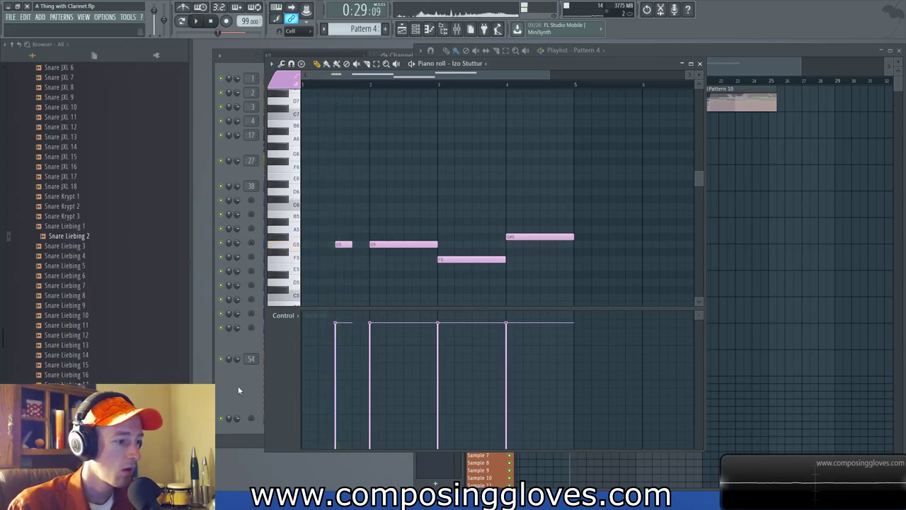
- Load the Basic Stutters bank from Cuts and Jumps in Stutter Edit and reopen the Izo Stuttur piano roll
{"action": "left_click", "coordinate": [238, 390]}
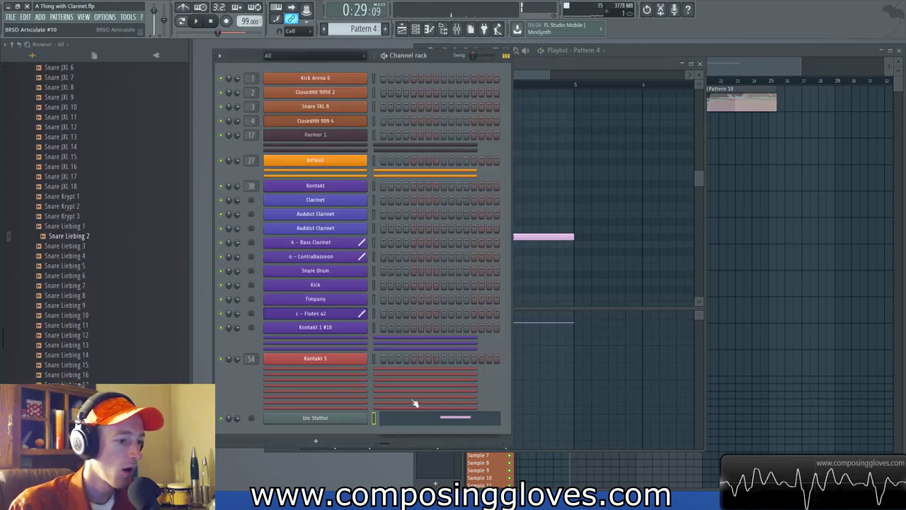
{"action": "left_click", "coordinate": [458, 30]}
{"action": "left_click", "coordinate": [749, 170]}
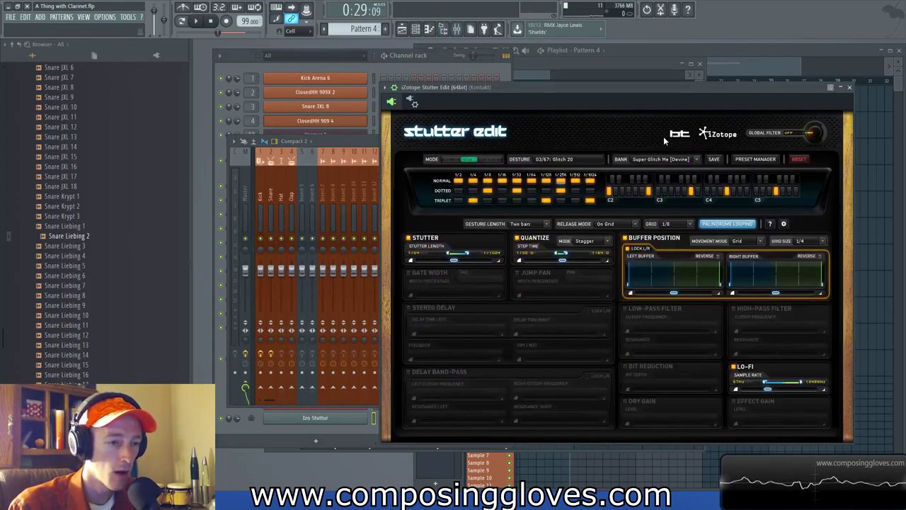
{"action": "left_click", "coordinate": [656, 161]}
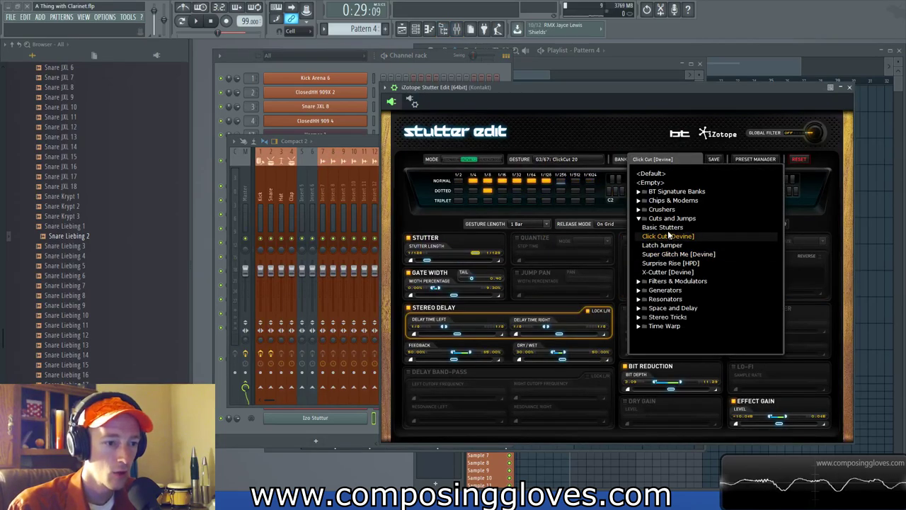
{"action": "left_click", "coordinate": [243, 427]}
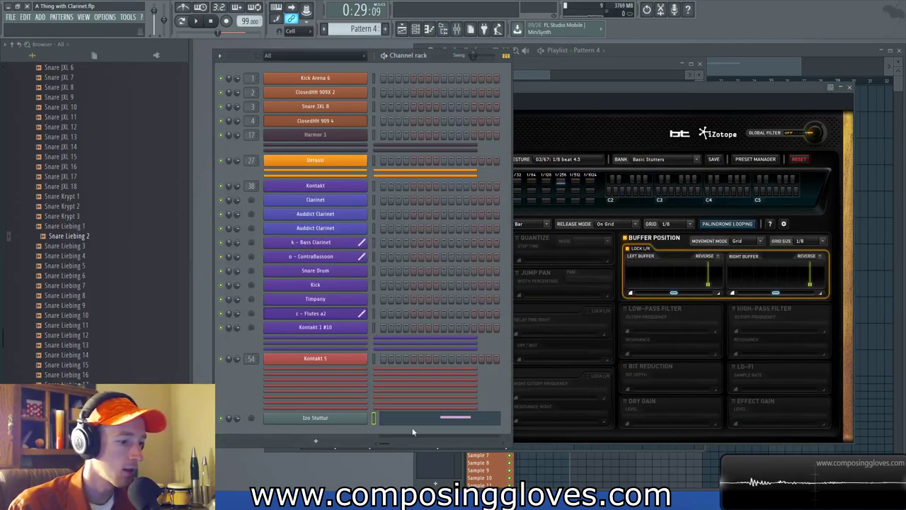
{"action": "left_click", "coordinate": [427, 422]}
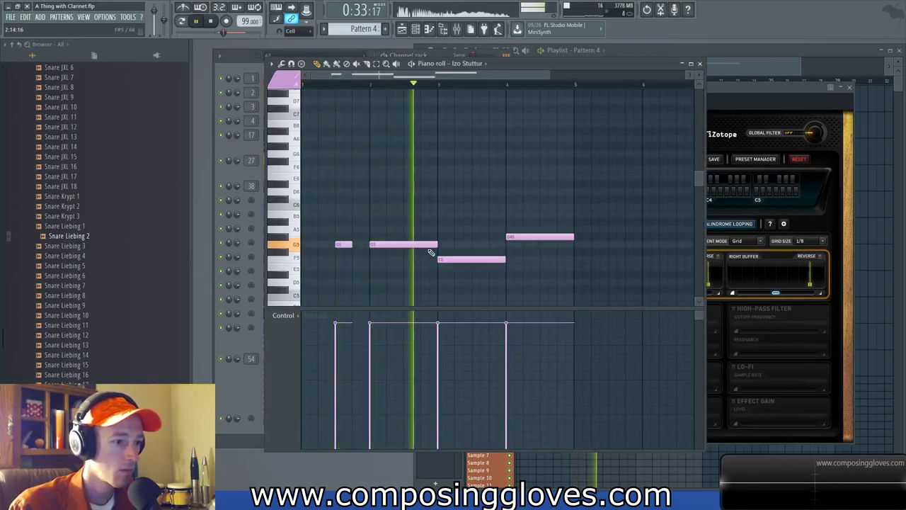
- Change the bar 2 note to a half-bar E5 starting on beat 3, and play the song
{"action": "key", "text": "space"}
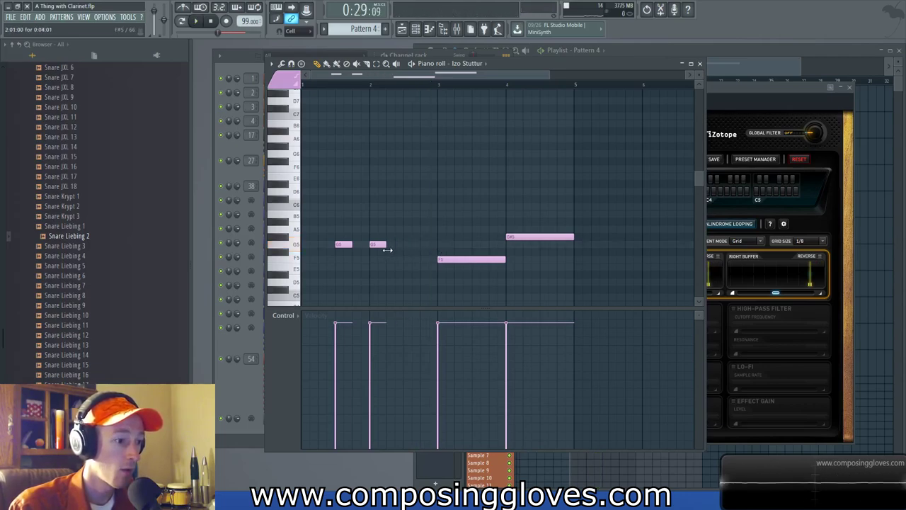
{"action": "left_click_drag", "start_coordinate": [380, 245], "coordinate": [413, 267]}
{"action": "key", "text": "space"}
{"action": "scroll", "coordinate": [419, 197], "scroll_direction": "up", "scroll_amount": 2}
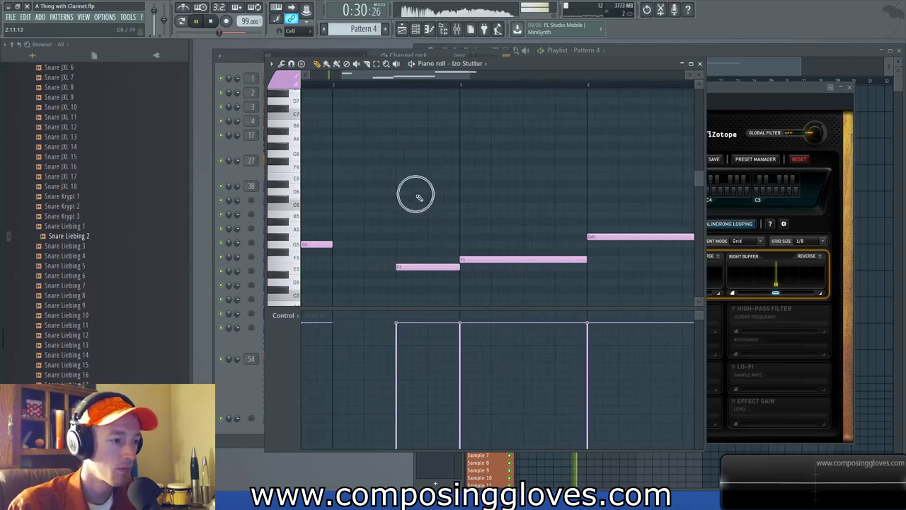
{"action": "key", "text": "space"}
- Shorten the G5 note on beat 4 of bar 1 to a tiny blip and the bar 2 E5 note to three steps
{"action": "scroll", "coordinate": [368, 238], "scroll_direction": "left", "scroll_amount": 2}
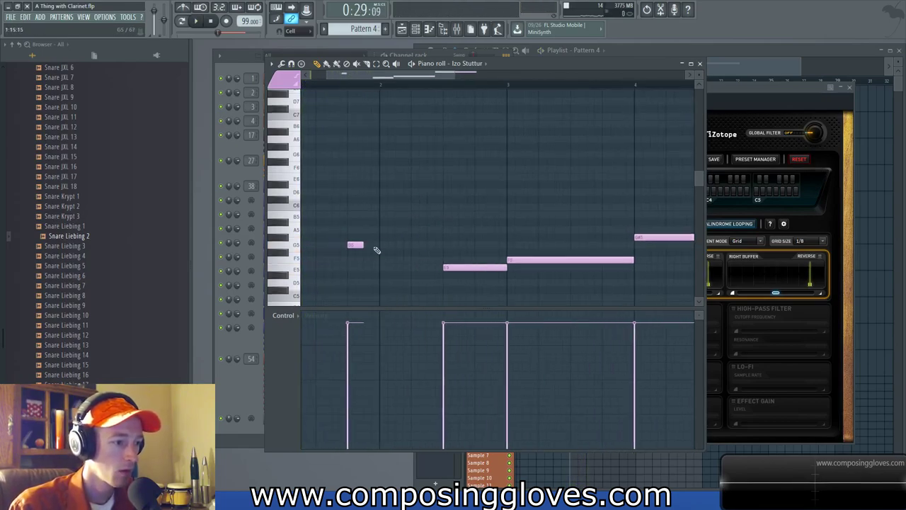
{"action": "left_click_drag", "start_coordinate": [372, 76], "coordinate": [355, 82]}
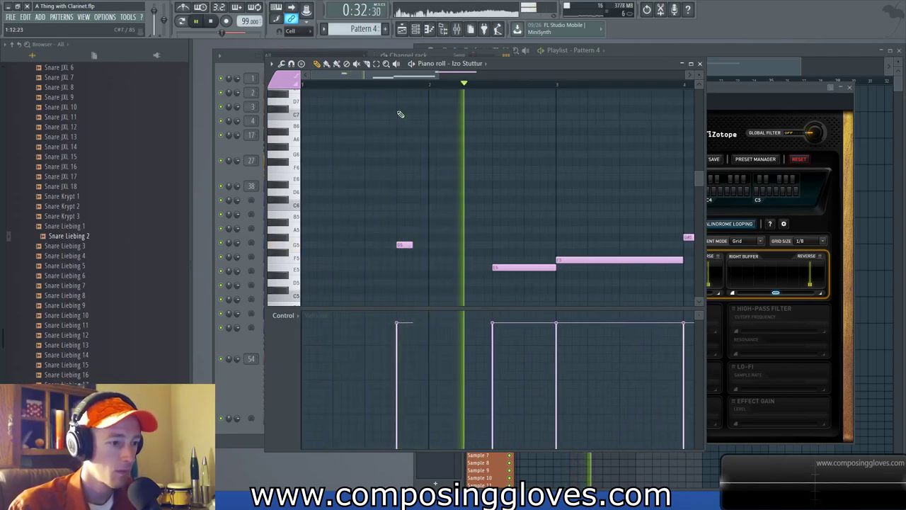
{"action": "left_click_drag", "start_coordinate": [403, 245], "coordinate": [403, 255]}
{"action": "left_click_drag", "start_coordinate": [559, 277], "coordinate": [517, 279]}
{"action": "scroll", "coordinate": [402, 207], "scroll_direction": "down", "scroll_amount": 2}
{"action": "scroll", "coordinate": [405, 207], "scroll_direction": "down", "scroll_amount": 1}
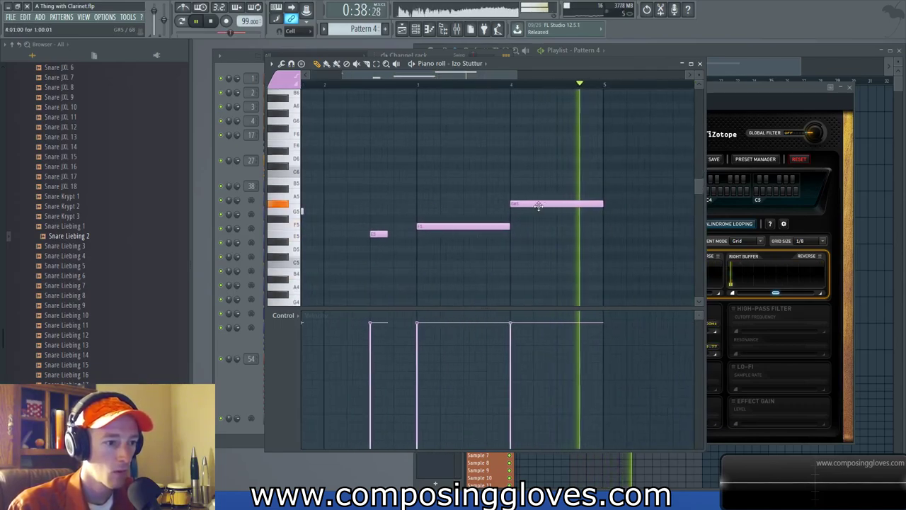
- Make the bar 3 note a one-and-a-half-beat D5, make the bar 4 G#5 one beat long on beat 3, and play the result
{"action": "key", "text": "space"}
{"action": "left_click_drag", "start_coordinate": [598, 207], "coordinate": [580, 209]}
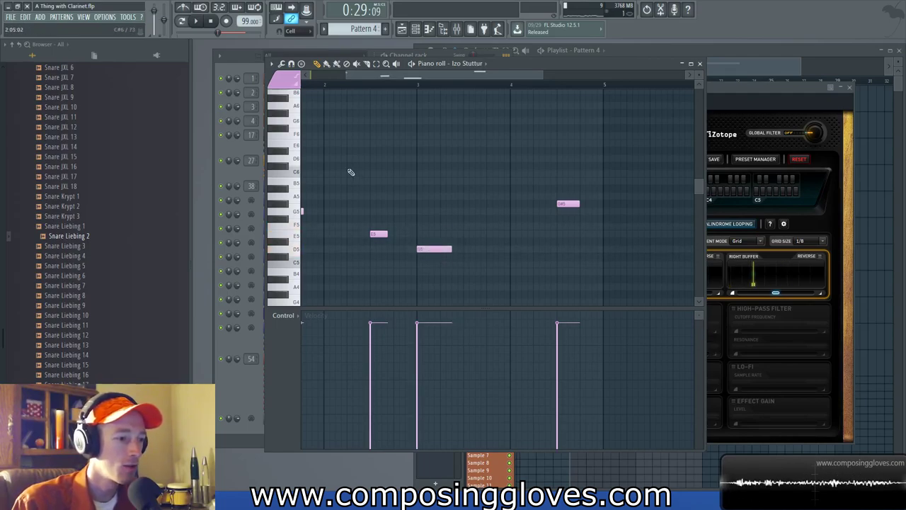
{"action": "scroll", "coordinate": [375, 183], "scroll_direction": "up", "scroll_amount": 2}
{"action": "scroll", "coordinate": [390, 181], "scroll_direction": "down", "scroll_amount": 3}
{"action": "scroll", "coordinate": [348, 159], "scroll_direction": "up", "scroll_amount": 3}
{"action": "left_click_drag", "start_coordinate": [415, 161], "coordinate": [504, 182]}
{"action": "scroll", "coordinate": [495, 180], "scroll_direction": "down", "scroll_amount": 8}
{"action": "scroll", "coordinate": [490, 180], "scroll_direction": "up", "scroll_amount": 7}
{"action": "scroll", "coordinate": [481, 174], "scroll_direction": "down", "scroll_amount": 3}
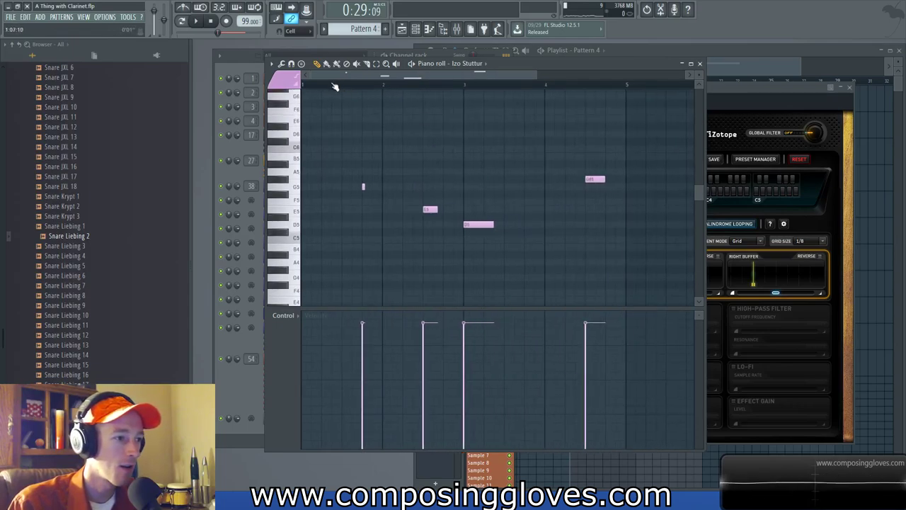
{"action": "key", "text": "space"}
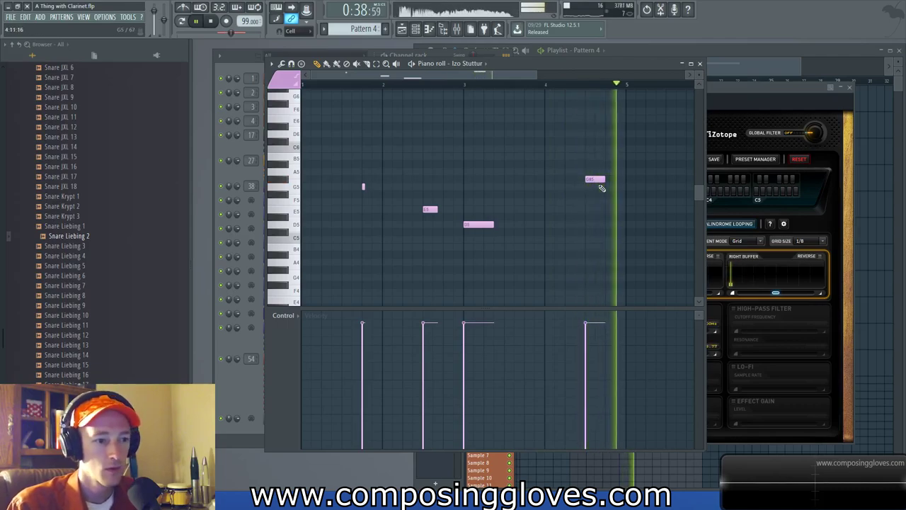
{"action": "key", "text": "space"}
- Duplicate the four Izo Stuttur notes into bars 5 to 8 of Pattern 4
{"action": "left_click", "coordinate": [713, 49]}
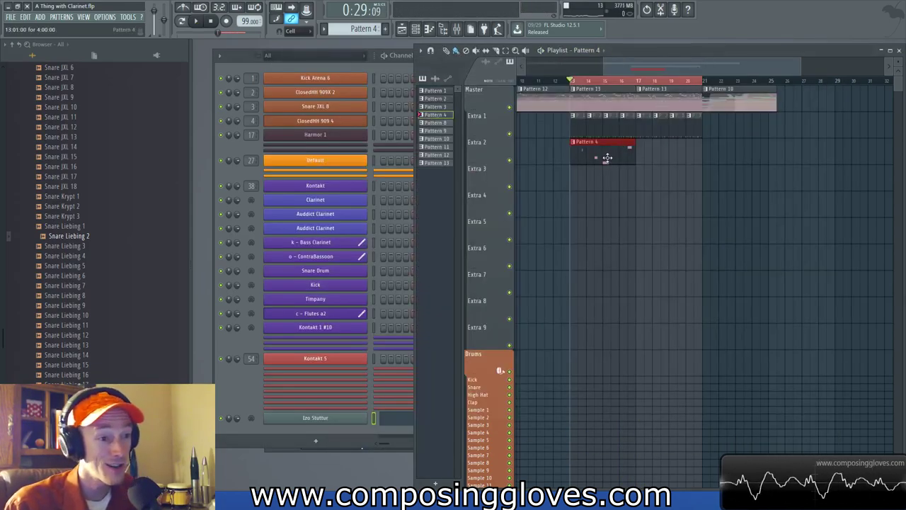
{"action": "left_click_drag", "start_coordinate": [607, 157], "coordinate": [671, 159]}
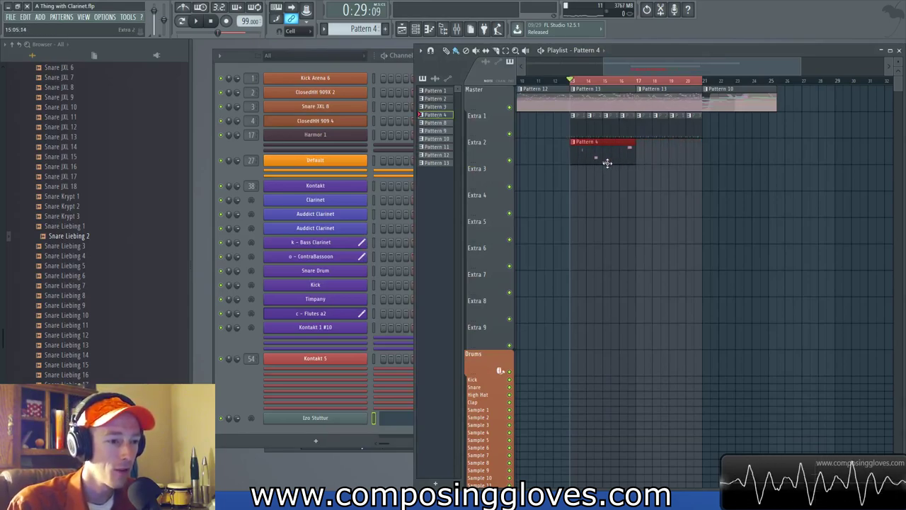
{"action": "left_click", "coordinate": [398, 421]}
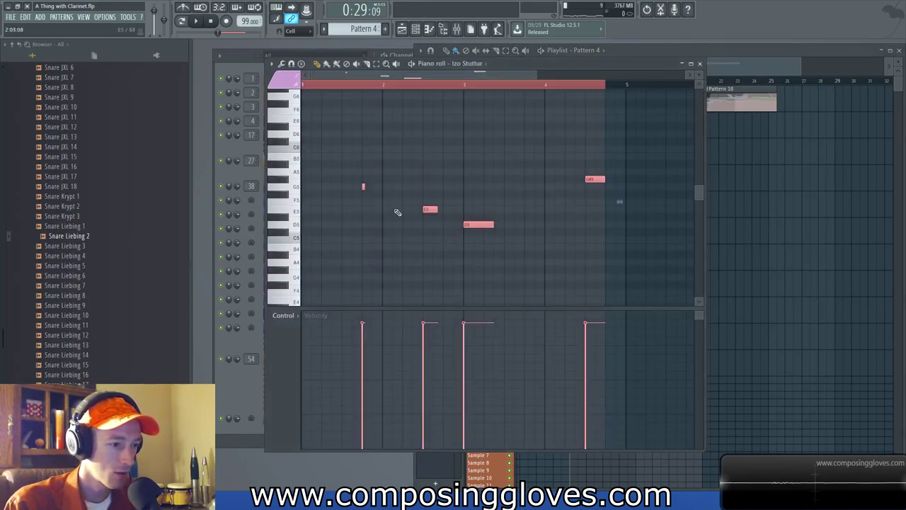
{"action": "scroll", "coordinate": [396, 214], "scroll_direction": "down", "scroll_amount": 2}
{"action": "left_click_drag", "start_coordinate": [409, 224], "coordinate": [593, 226]}
{"action": "key", "text": "ctrl+d"}
- Lower the first note on beat 4 of bar 1 to A#4, lengthen it to one step, and audition it
{"action": "scroll", "coordinate": [375, 214], "scroll_direction": "up", "scroll_amount": 2}
{"action": "left_click_drag", "start_coordinate": [365, 163], "coordinate": [410, 178]}
{"action": "left_click_drag", "start_coordinate": [470, 209], "coordinate": [455, 209]}
{"action": "scroll", "coordinate": [455, 208], "scroll_direction": "down", "scroll_amount": 2}
{"action": "left_click_drag", "start_coordinate": [374, 144], "coordinate": [562, 242]}
{"action": "left_click_drag", "start_coordinate": [450, 231], "coordinate": [559, 241]}
{"action": "key", "text": "space"}
{"action": "scroll", "coordinate": [369, 221], "scroll_direction": "up", "scroll_amount": 3}
{"action": "left_click_drag", "start_coordinate": [382, 206], "coordinate": [433, 196]}
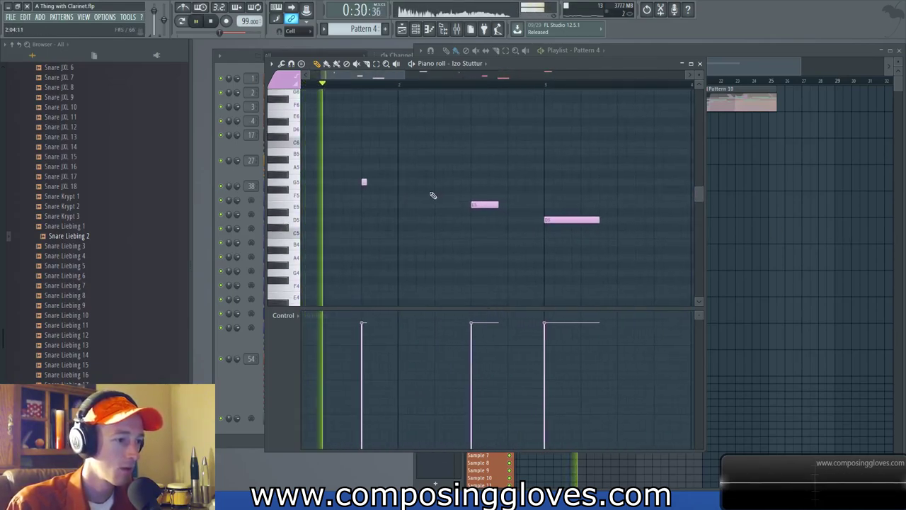
{"action": "key", "text": "space"}
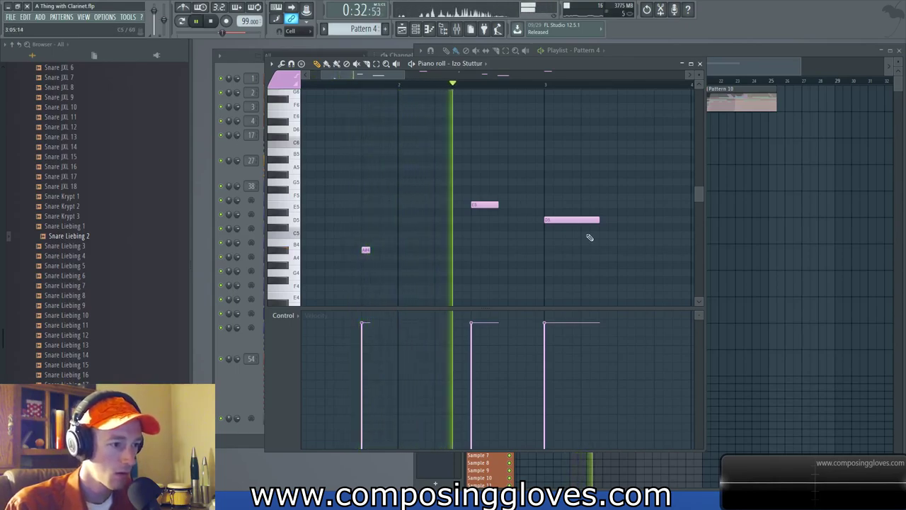
{"action": "key", "text": "space"}
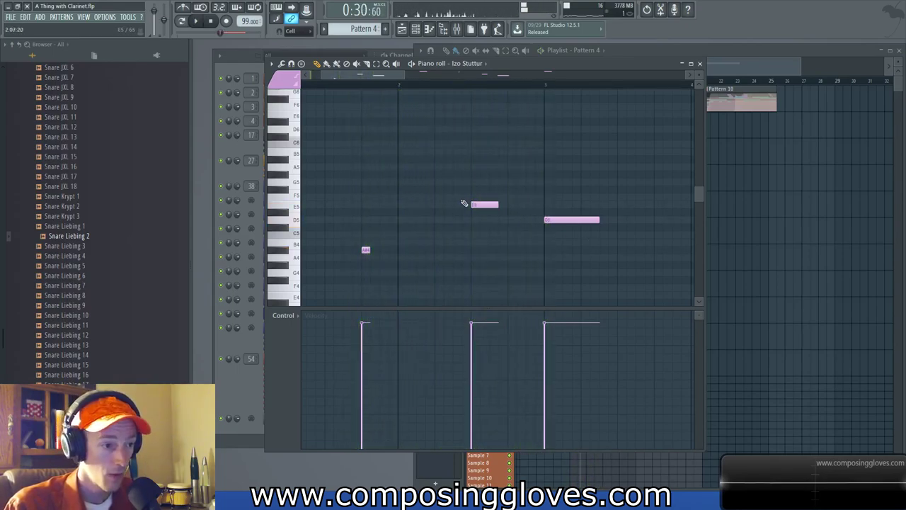
- Move the bar 3 D5 note to beat 3, shorten it to half a beat, and play the sequence
{"action": "left_click_drag", "start_coordinate": [507, 225], "coordinate": [508, 227]}
{"action": "left_click_drag", "start_coordinate": [481, 185], "coordinate": [377, 184]}
{"action": "scroll", "coordinate": [402, 202], "scroll_direction": "down", "scroll_amount": 2}
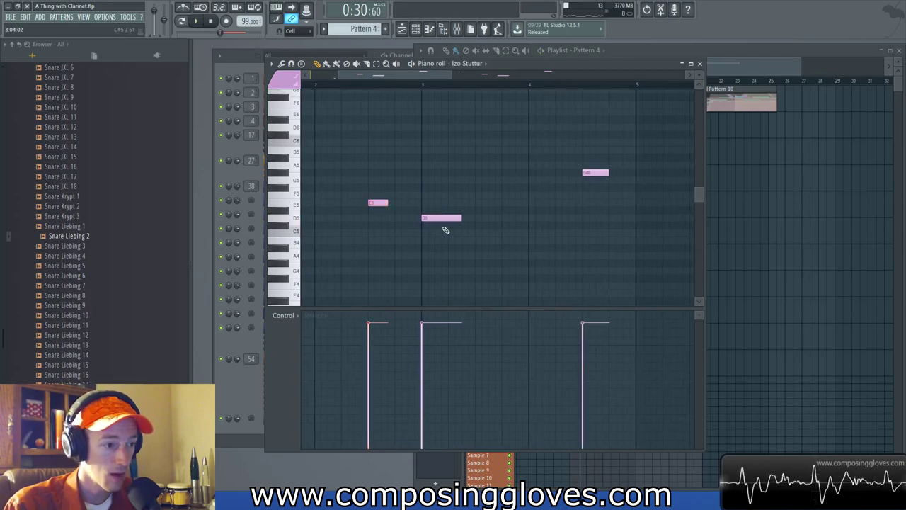
{"action": "left_click_drag", "start_coordinate": [488, 218], "coordinate": [508, 210]}
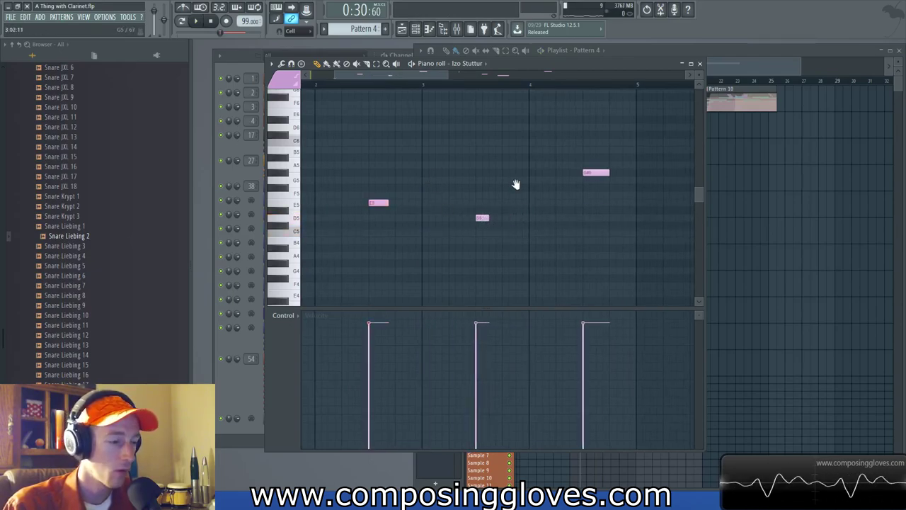
{"action": "left_click_drag", "start_coordinate": [444, 181], "coordinate": [537, 181]}
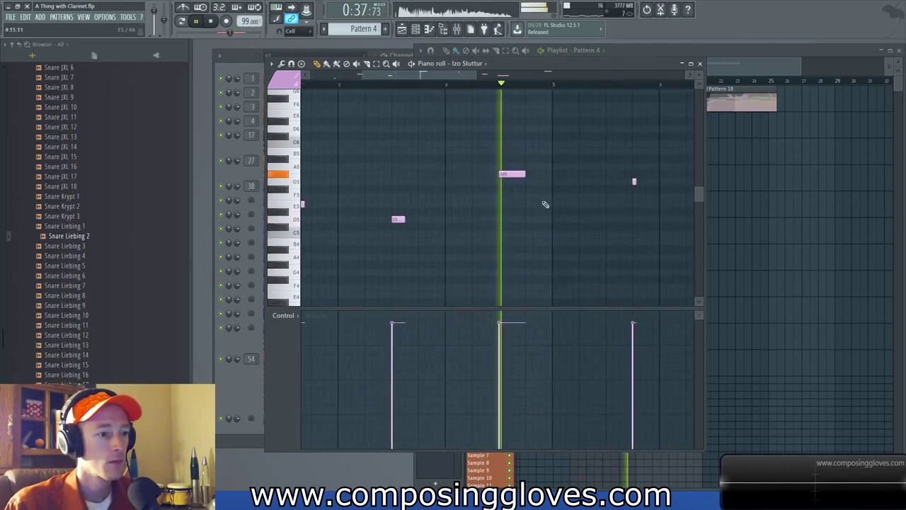
- Listen into the duplicated bars and try the bar 7 D5 note at G4
{"action": "left_click_drag", "start_coordinate": [593, 223], "coordinate": [443, 235]}
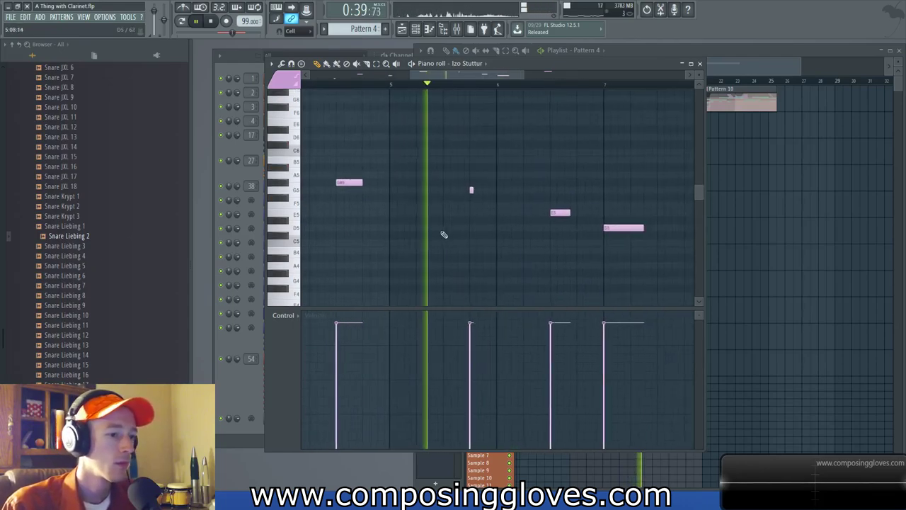
{"action": "left_click_drag", "start_coordinate": [532, 235], "coordinate": [438, 236]}
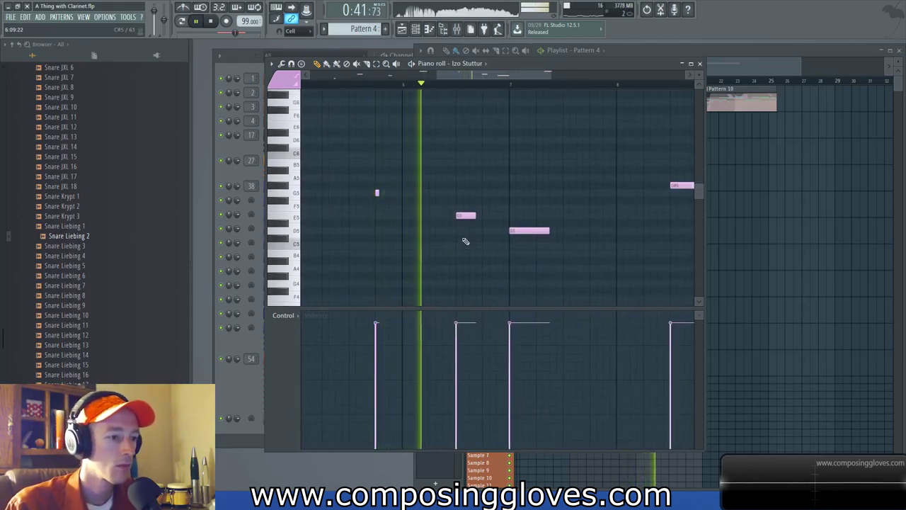
{"action": "key", "text": "space"}
{"action": "left_click", "coordinate": [531, 232]}
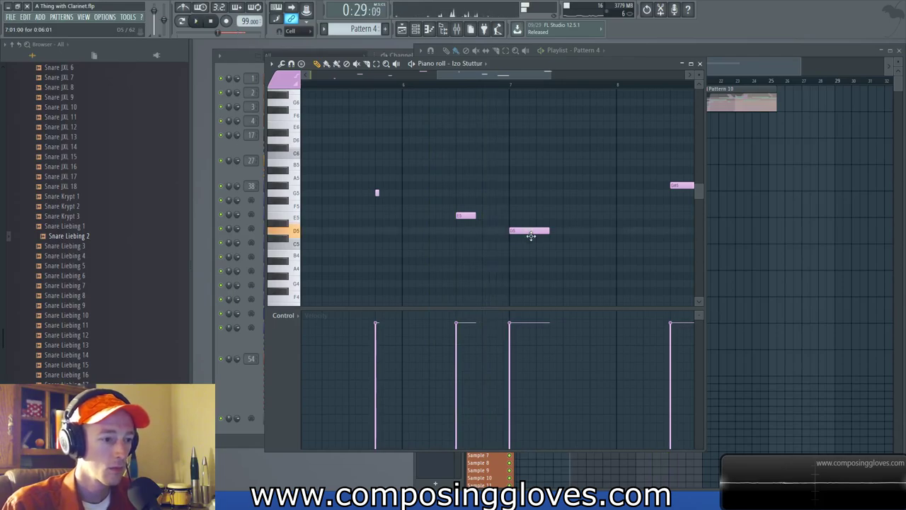
{"action": "key", "text": "space"}
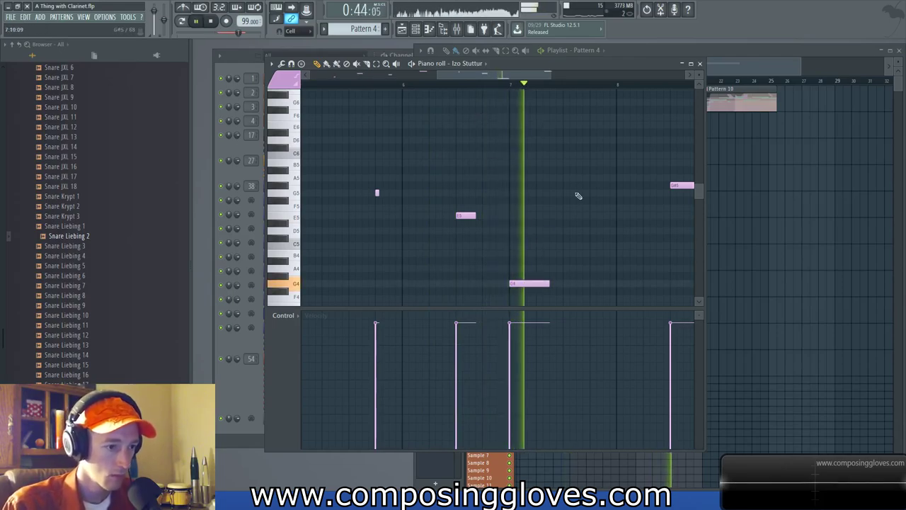
{"action": "key", "text": "space"}
- Lower the bar 7 note to F4, shorten it to half a beat, and play the passage
{"action": "key", "text": "space"}
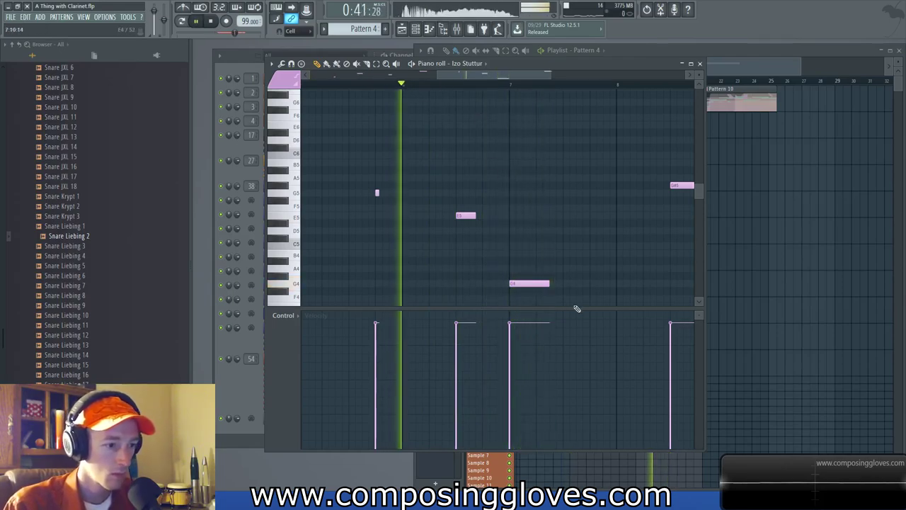
{"action": "scroll", "coordinate": [548, 283], "scroll_direction": "down", "scroll_amount": 1}
{"action": "left_click_drag", "start_coordinate": [541, 260], "coordinate": [524, 276]}
{"action": "key", "text": "space"}
{"action": "key", "text": "space"}
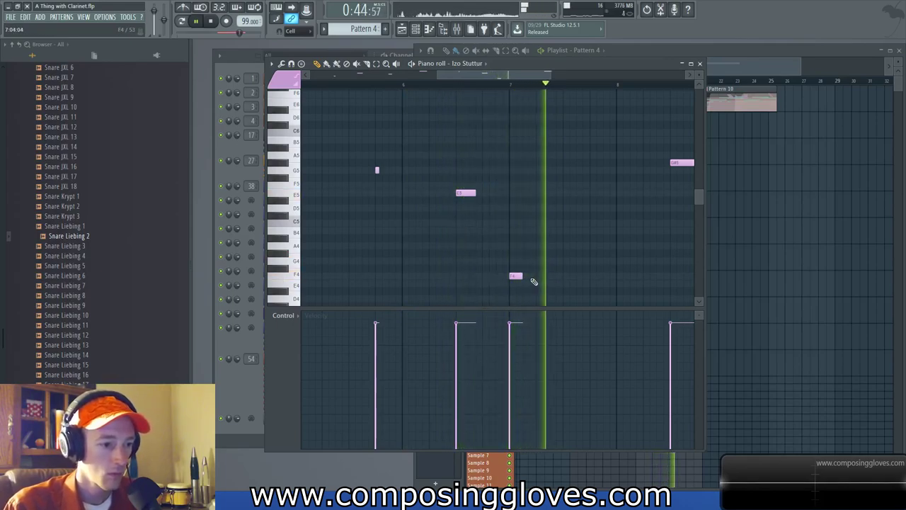
- Move the F4 note in bar 7 to beat 2 and play the passage
{"action": "key", "text": "space"}
{"action": "left_click", "coordinate": [515, 276]}
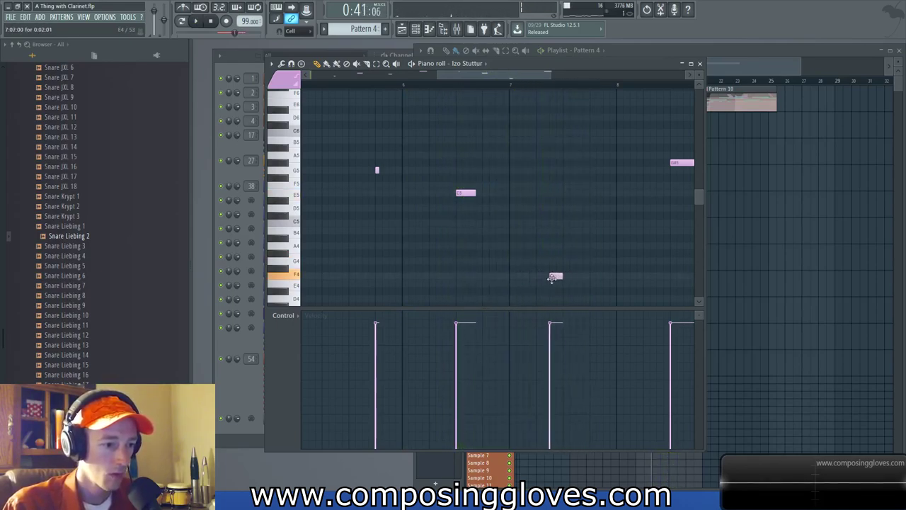
{"action": "key", "text": "space"}
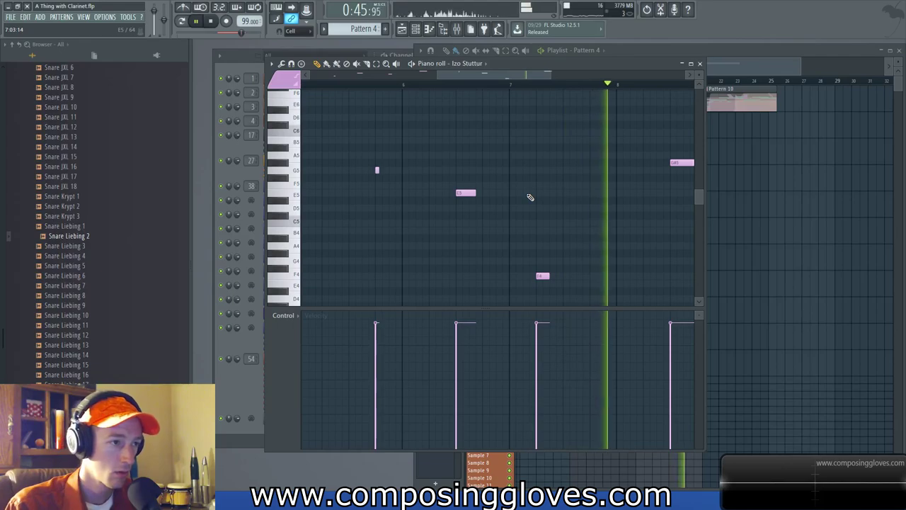
- Lower the G4 note in bar 4 to E4, audition the change, and save the project
{"action": "scroll", "coordinate": [590, 192], "scroll_direction": "down", "scroll_amount": 3}
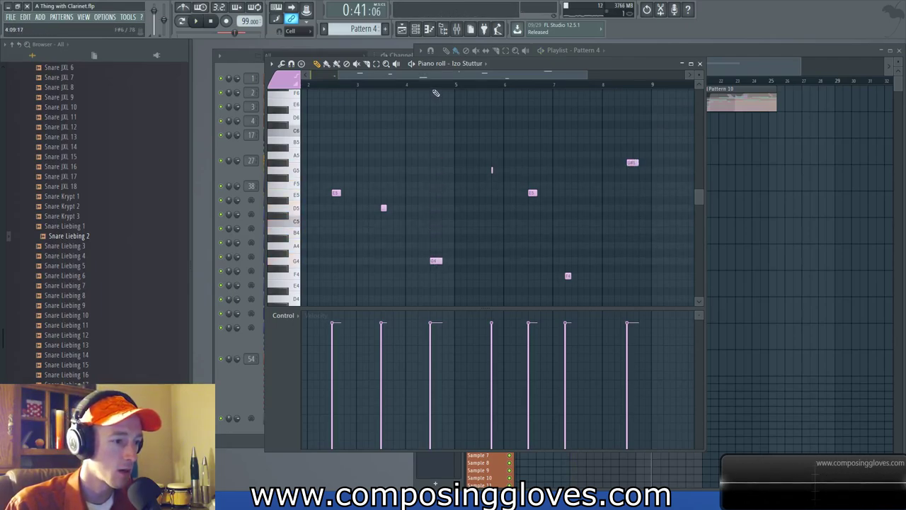
{"action": "left_click", "coordinate": [414, 87]}
{"action": "key", "text": "space"}
{"action": "scroll", "coordinate": [431, 164], "scroll_direction": "up", "scroll_amount": 3}
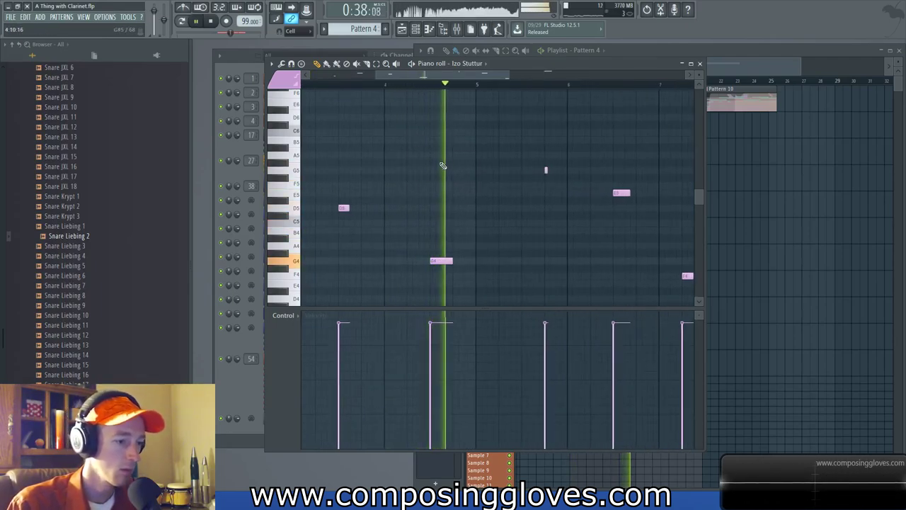
{"action": "key", "text": "space"}
{"action": "key", "text": "space"}
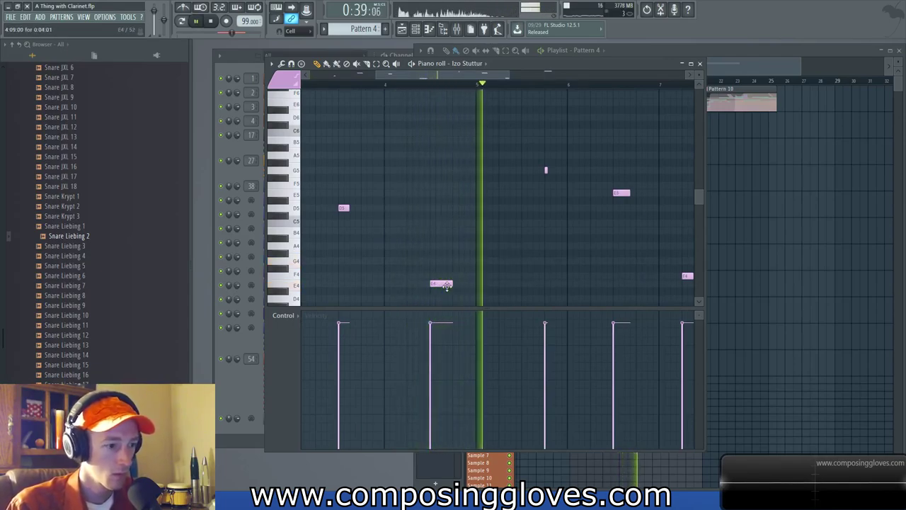
{"action": "key", "text": "space"}
{"action": "scroll", "coordinate": [464, 234], "scroll_direction": "down", "scroll_amount": 2}
{"action": "key", "text": "ctrl+s"}
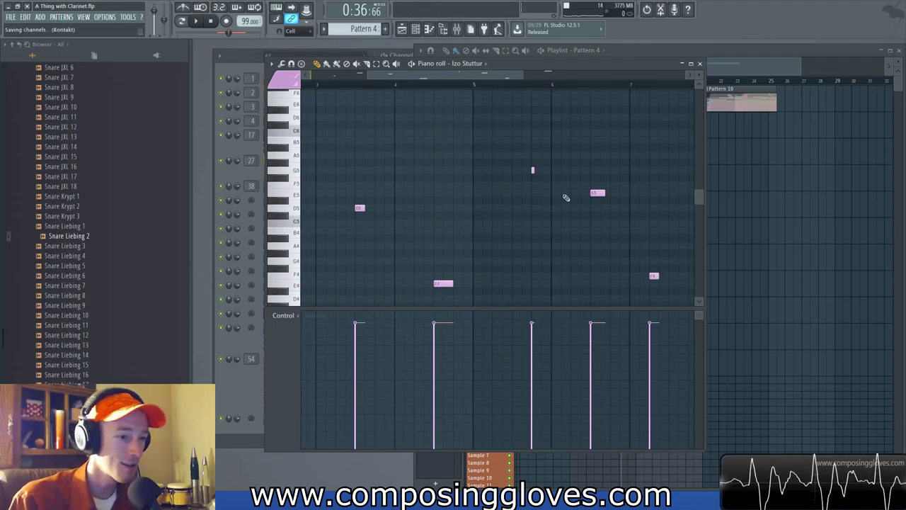
- Close the stutter note editor and play the arrangement from bar 10 towards the drum section at bar 13
{"action": "left_click", "coordinate": [700, 63]}
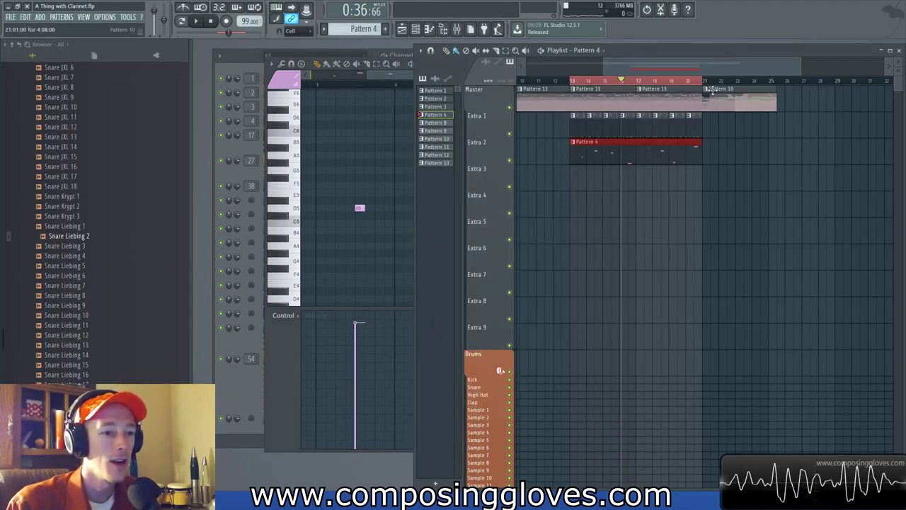
{"action": "left_click", "coordinate": [577, 81]}
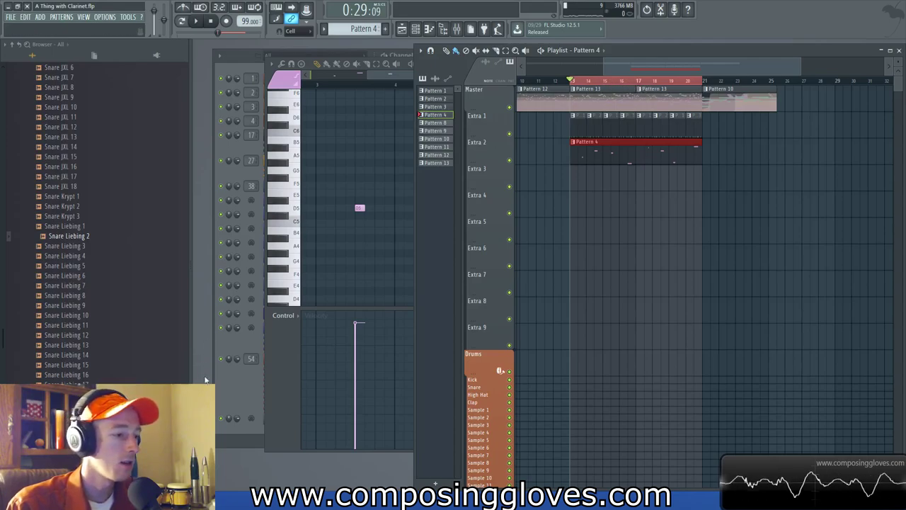
{"action": "left_click", "coordinate": [237, 397]}
{"action": "mouse_move", "coordinate": [659, 71]}
{"action": "left_mouse_down"}
{"action": "mouse_move", "coordinate": [551, 71]}
{"action": "mouse_move", "coordinate": [600, 81]}
{"action": "left_mouse_up"}
{"action": "scroll", "coordinate": [552, 168], "scroll_direction": "down", "scroll_amount": 3}
{"action": "key", "text": "space"}
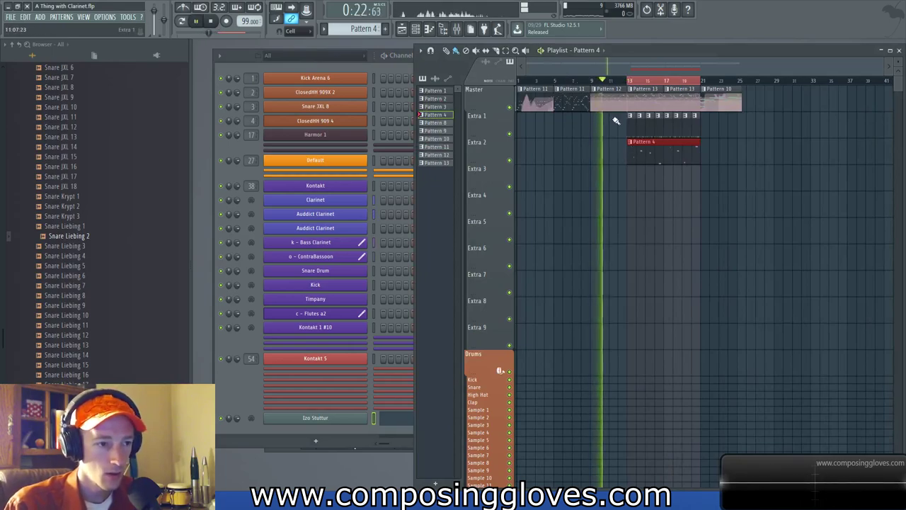
{"action": "scroll", "coordinate": [617, 117], "scroll_direction": "up", "scroll_amount": 3}
{"action": "scroll", "coordinate": [615, 116], "scroll_direction": "up", "scroll_amount": 1}
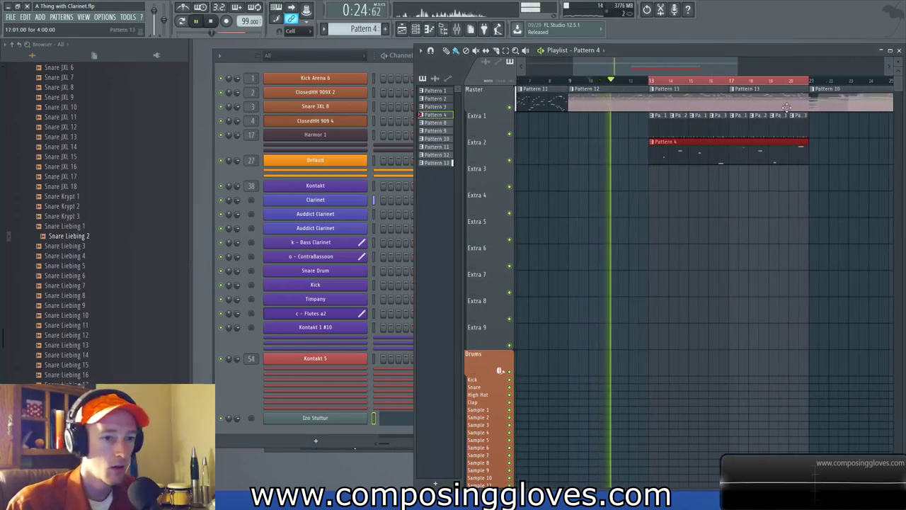
- Stop playback and move the Pattern 10 clip at bar 21 from the Master track down to the Extra 3 track
{"action": "left_click", "coordinate": [867, 107]}
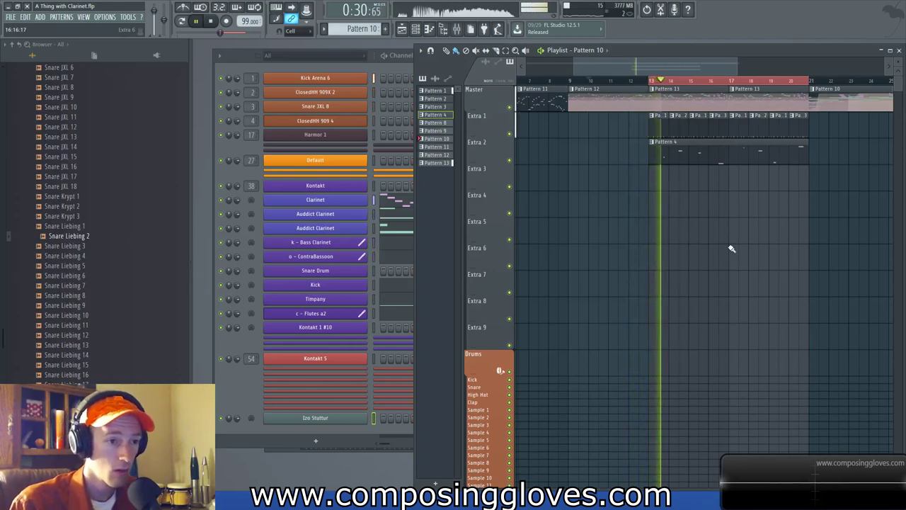
{"action": "key", "text": "space"}
{"action": "left_click_drag", "start_coordinate": [837, 135], "coordinate": [727, 170]}
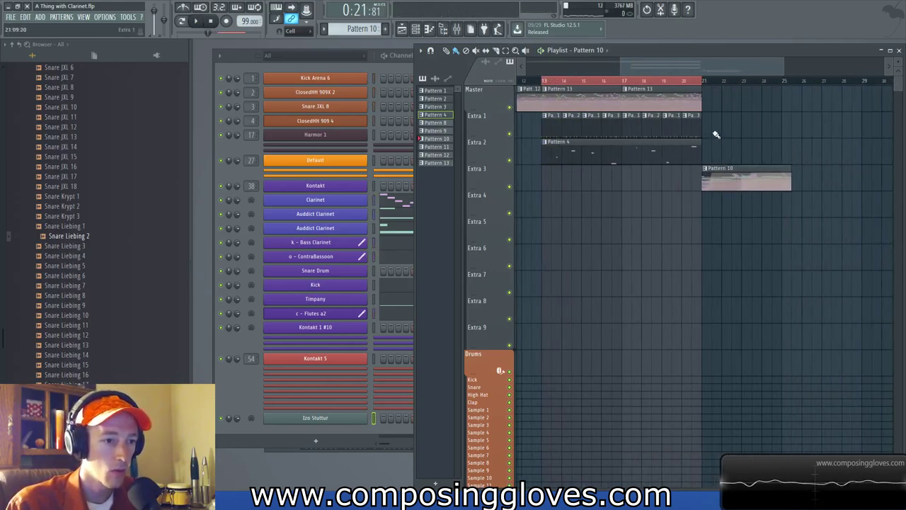
{"action": "left_click_drag", "start_coordinate": [723, 128], "coordinate": [784, 144]}
{"action": "right_click", "coordinate": [328, 300]}
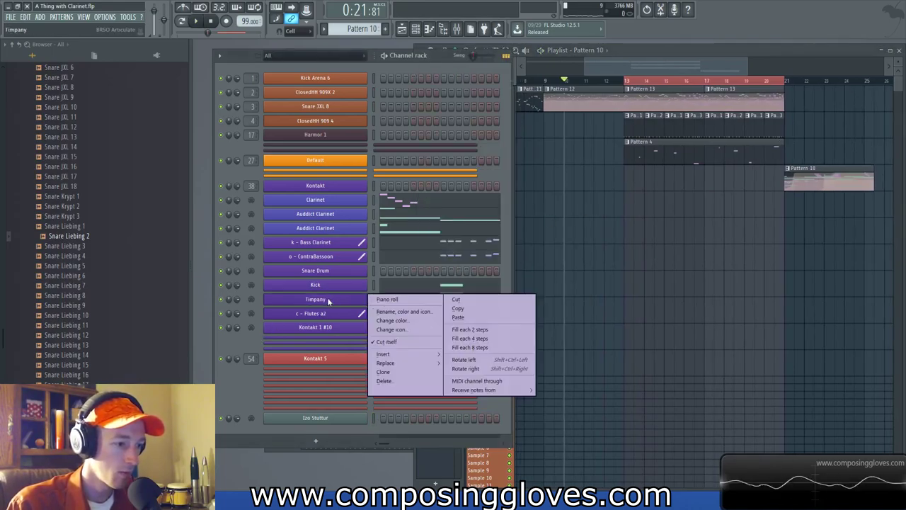
{"action": "left_click", "coordinate": [834, 176]}
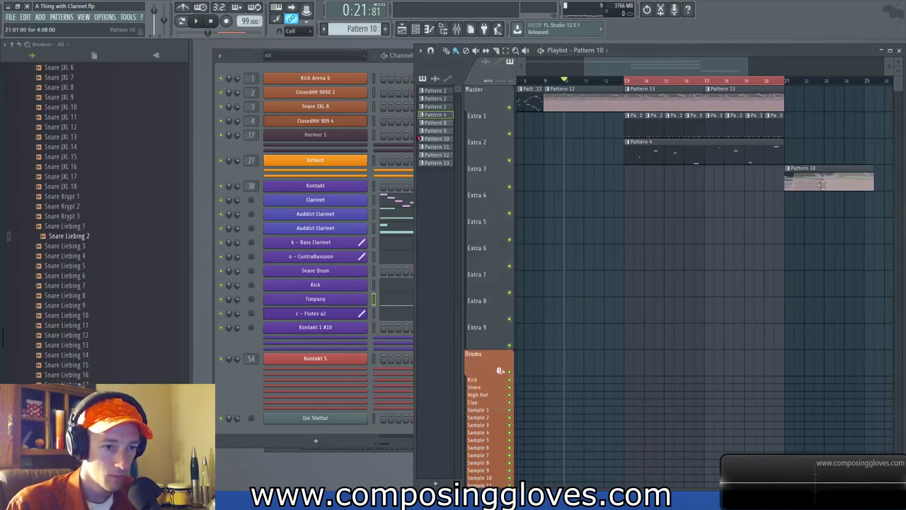
- Move the Pattern 10 clip on Extra 3 back to beat 3 of bar 12, leading into the drum section
{"action": "left_click_drag", "start_coordinate": [821, 181], "coordinate": [631, 204]}
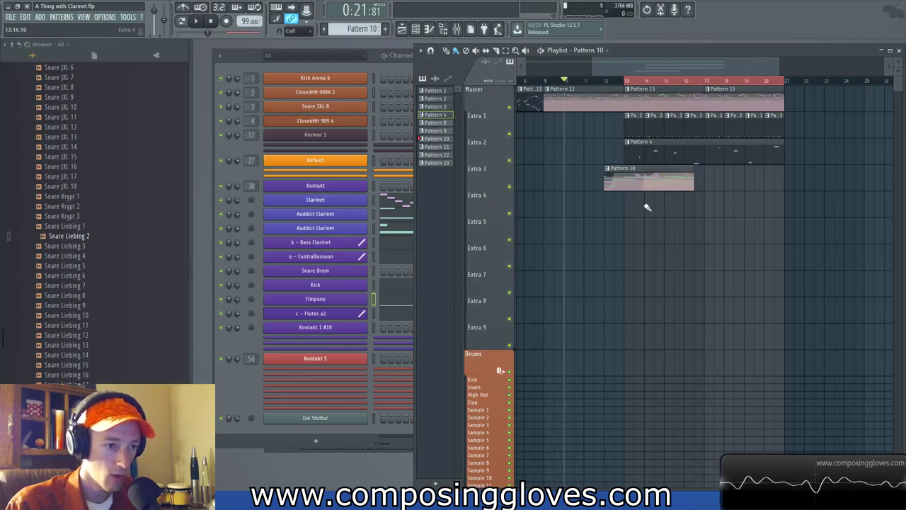
{"action": "left_click", "coordinate": [605, 79]}
{"action": "mouse_move", "coordinate": [652, 187]}
{"action": "left_mouse_down"}
{"action": "mouse_move", "coordinate": [672, 188]}
{"action": "mouse_move", "coordinate": [637, 185]}
{"action": "left_mouse_up"}
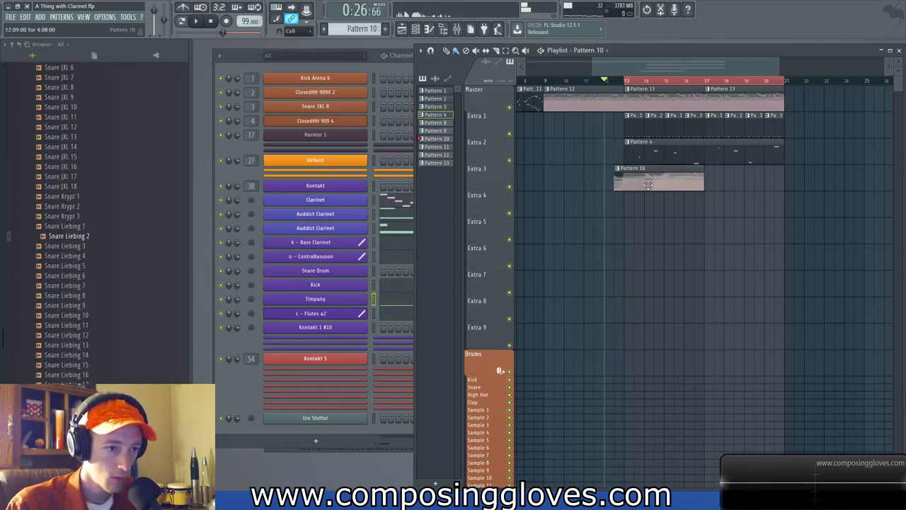
- Shorten the Pattern 10 clip on Extra 3 to one bar and make it a unique pattern
{"action": "right_click", "coordinate": [617, 171]}
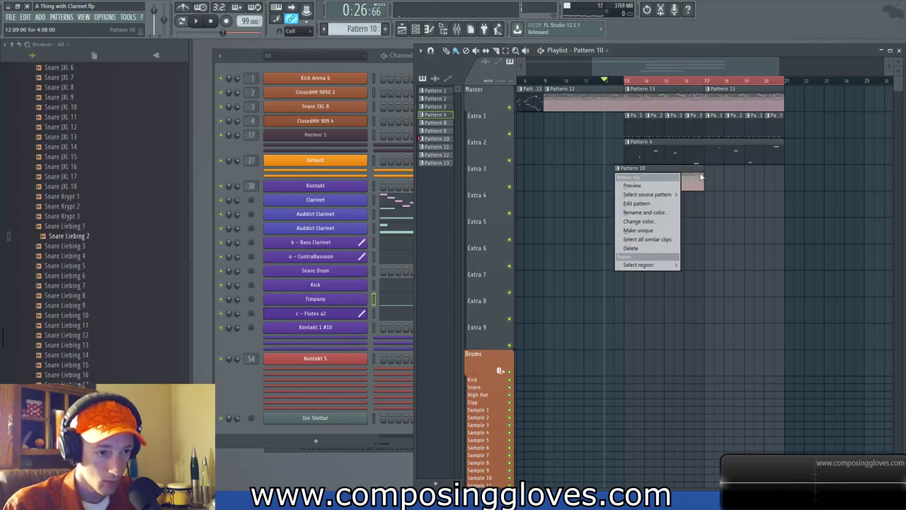
{"action": "left_click", "coordinate": [700, 176]}
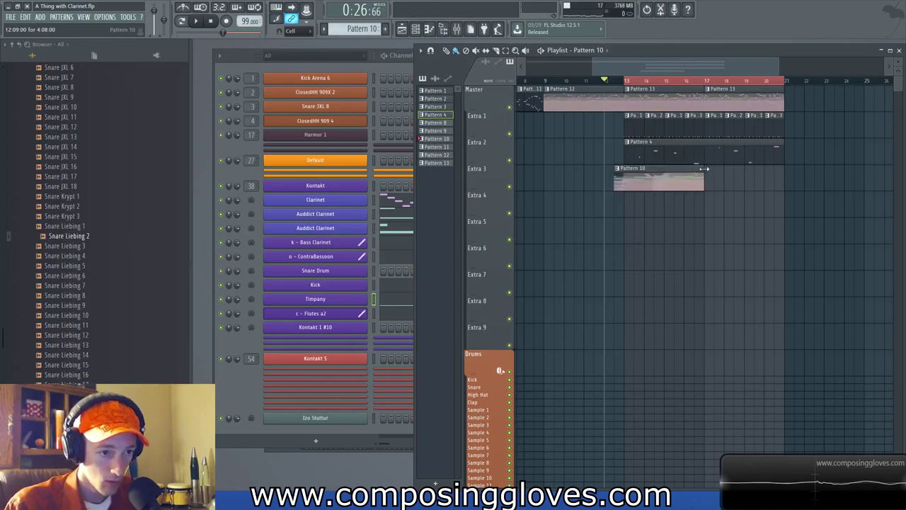
{"action": "right_click", "coordinate": [618, 173]}
{"action": "left_click", "coordinate": [635, 230]}
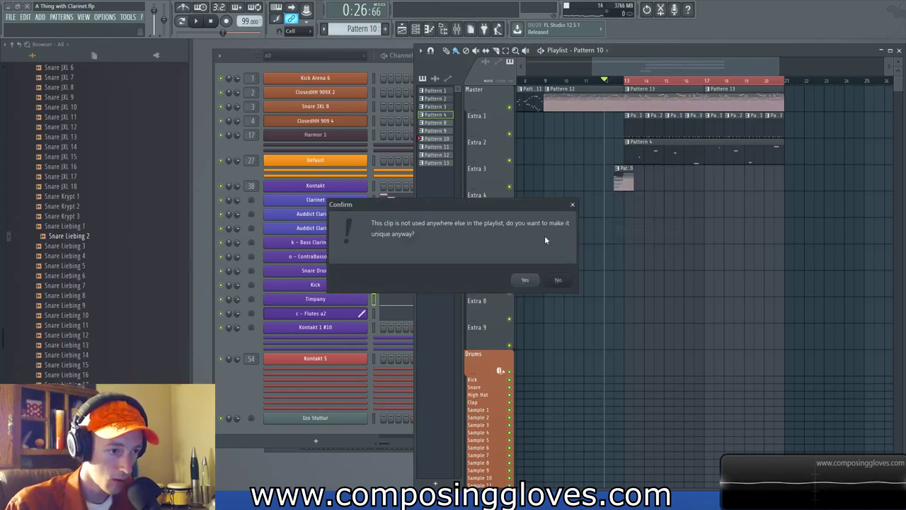
{"action": "left_click", "coordinate": [521, 280]}
- Cut the Clarinet, both Auddict Clarinet, Bass Clarinet and ContraBassoon notes from the unique pattern, keeping the Kick and Timpany
{"action": "left_click", "coordinate": [232, 388]}
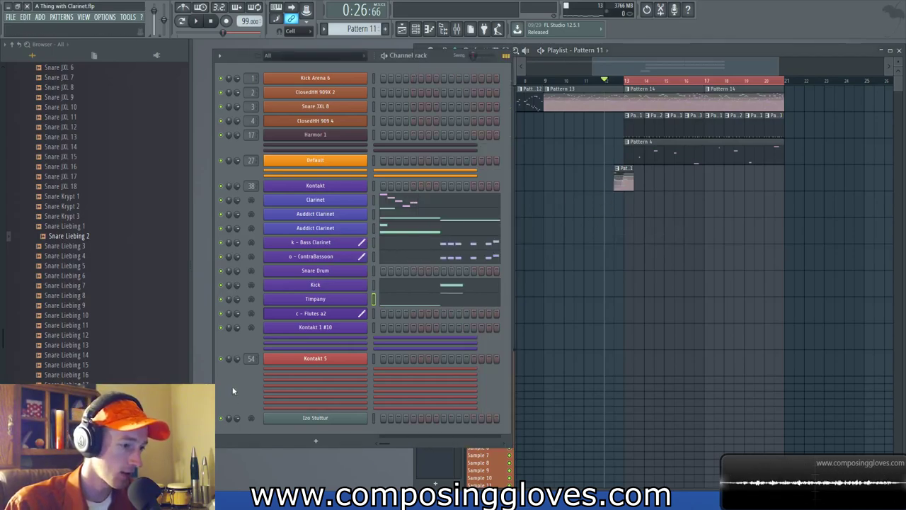
{"action": "right_click", "coordinate": [352, 200]}
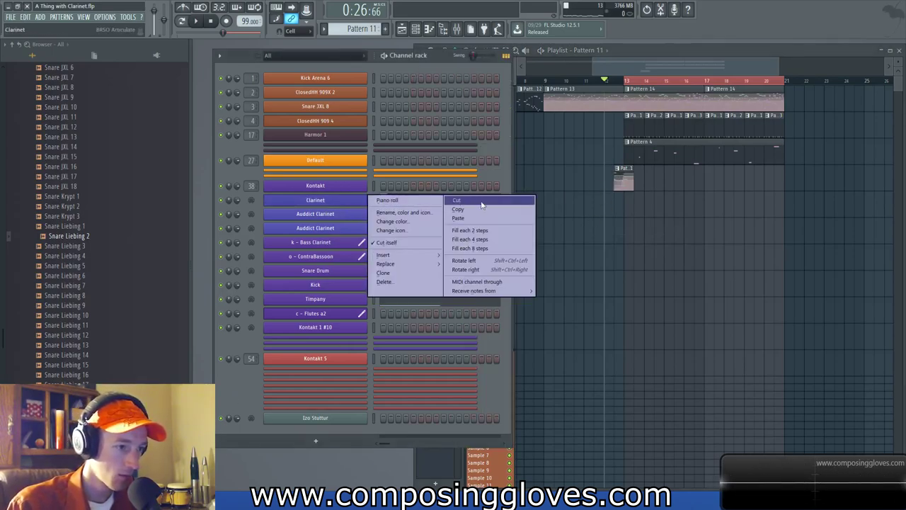
{"action": "left_click", "coordinate": [483, 203]}
{"action": "right_click", "coordinate": [364, 215]}
{"action": "left_click", "coordinate": [456, 215]}
{"action": "right_click", "coordinate": [349, 230]}
{"action": "left_click", "coordinate": [448, 230]}
{"action": "right_click", "coordinate": [352, 244]}
{"action": "left_click", "coordinate": [464, 244]}
{"action": "right_click", "coordinate": [350, 257]}
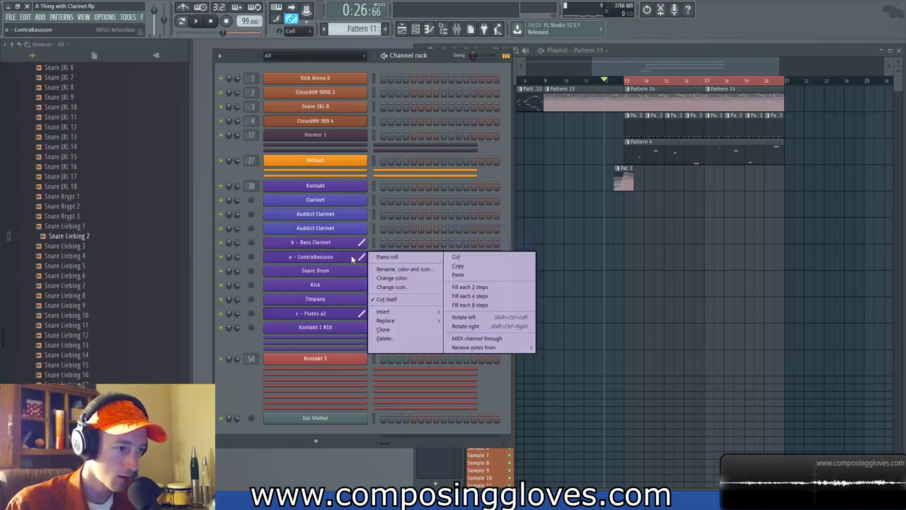
{"action": "left_click", "coordinate": [455, 259]}
{"action": "right_click", "coordinate": [341, 287]}
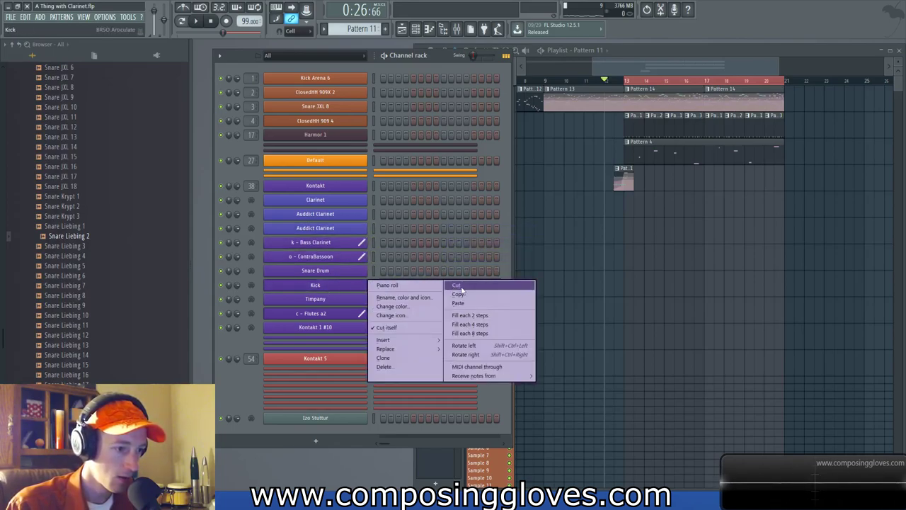
{"action": "left_click", "coordinate": [356, 286]}
- Play the arrangement to hear the trimmed kick and timpani clip leading into the drum section
{"action": "key", "text": "space"}
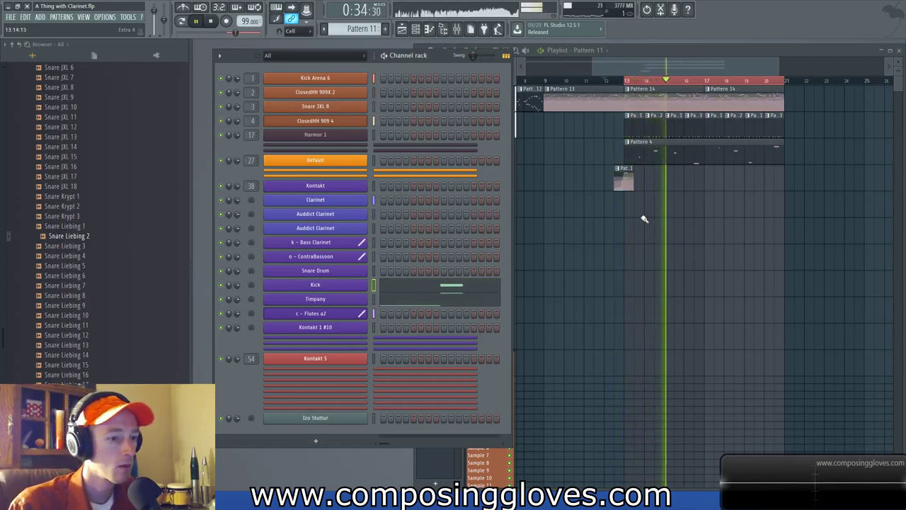
{"action": "scroll", "coordinate": [630, 211], "scroll_direction": "down", "scroll_amount": 2}
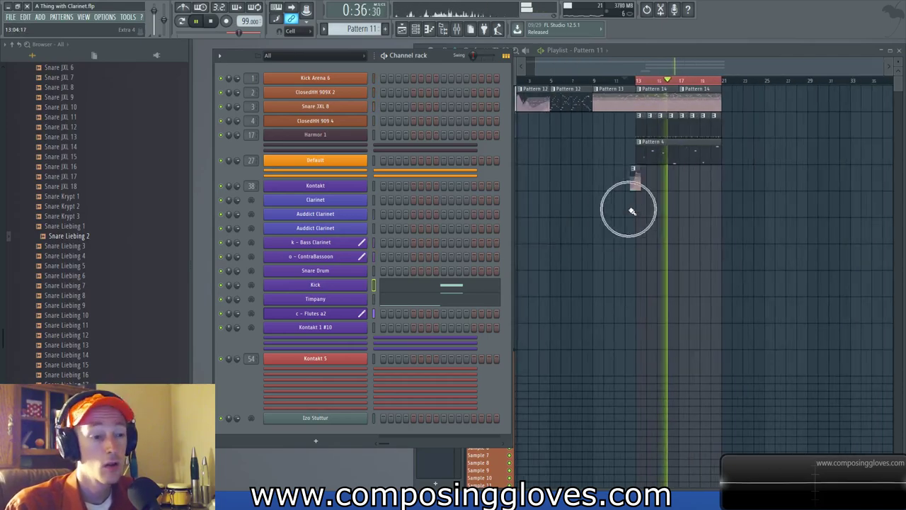
{"action": "right_click", "coordinate": [632, 211]}
{"action": "left_click", "coordinate": [255, 382]}
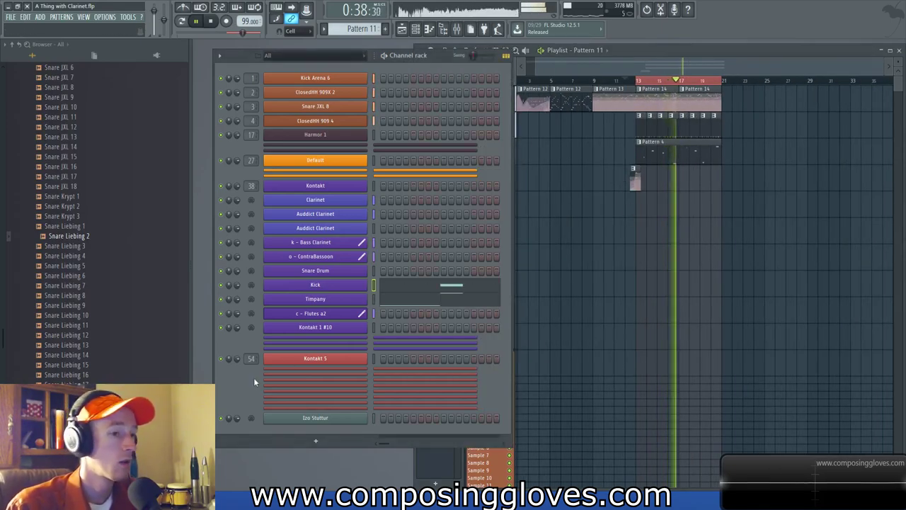
{"action": "key", "text": "space"}
- Select bars 17 to 21 and make the second Pattern 14 clip on the Master track a unique pattern
{"action": "left_click_drag", "start_coordinate": [684, 85], "coordinate": [716, 99]}
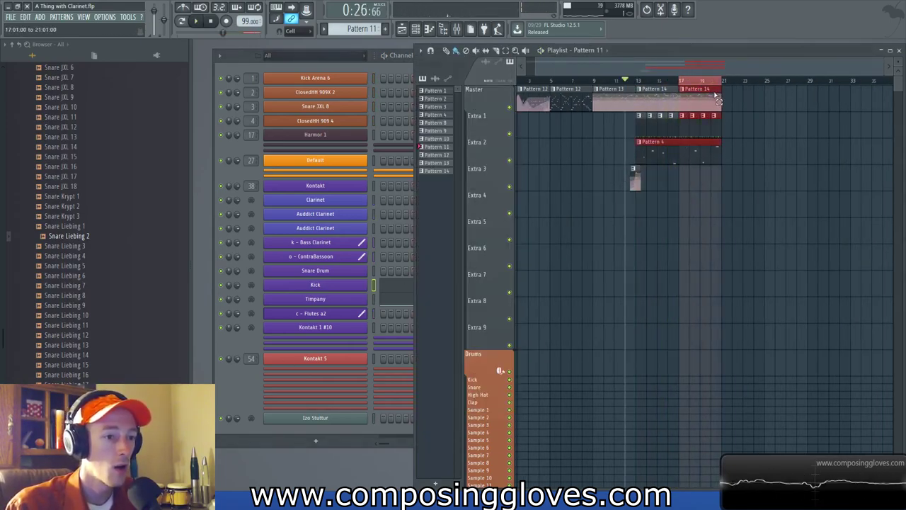
{"action": "left_click", "coordinate": [233, 396]}
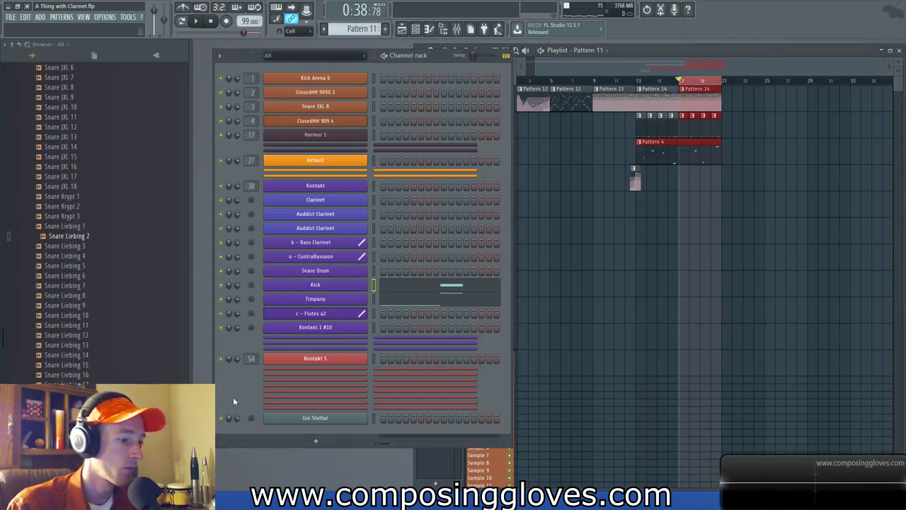
{"action": "left_click", "coordinate": [686, 93]}
{"action": "left_click", "coordinate": [702, 151]}
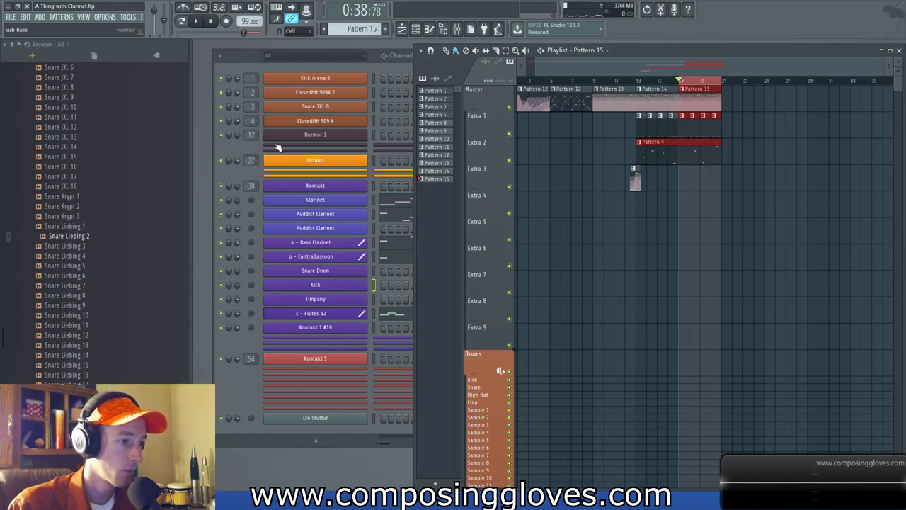
- Add a G3 Sub Bass note at the start of bar 1, lengthen it to two steps, and audition it
{"action": "left_click", "coordinate": [322, 147]}
{"action": "right_click", "coordinate": [357, 151]}
{"action": "left_click", "coordinate": [410, 149]}
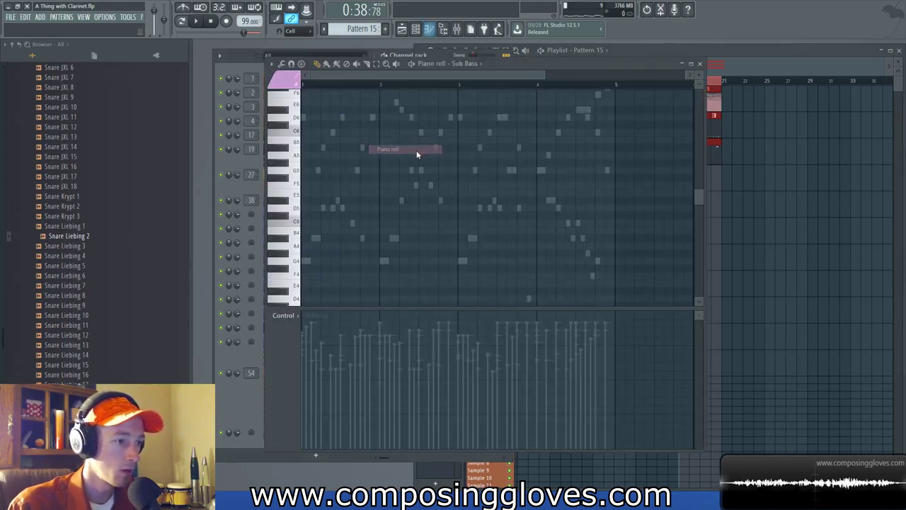
{"action": "scroll", "coordinate": [347, 276], "scroll_direction": "down", "scroll_amount": 4}
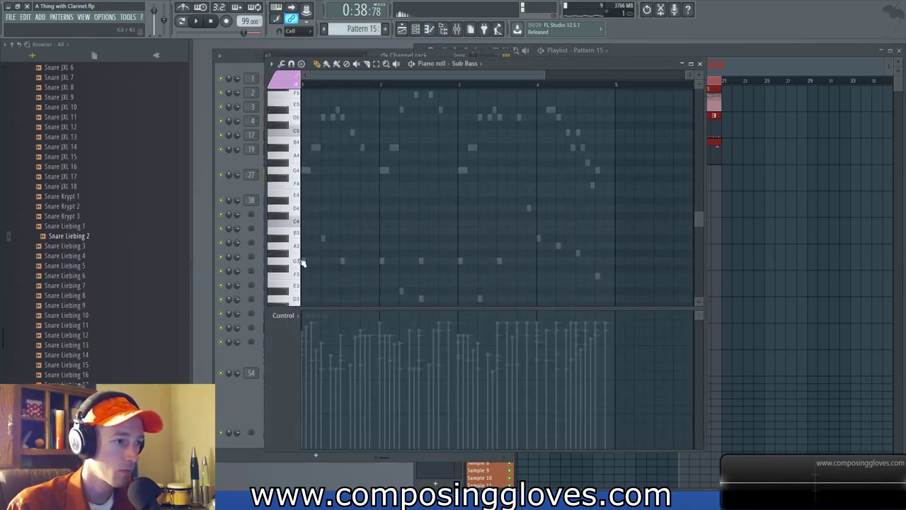
{"action": "left_click", "coordinate": [307, 262]}
{"action": "key", "text": "space"}
{"action": "scroll", "coordinate": [350, 246], "scroll_direction": "up", "scroll_amount": 3}
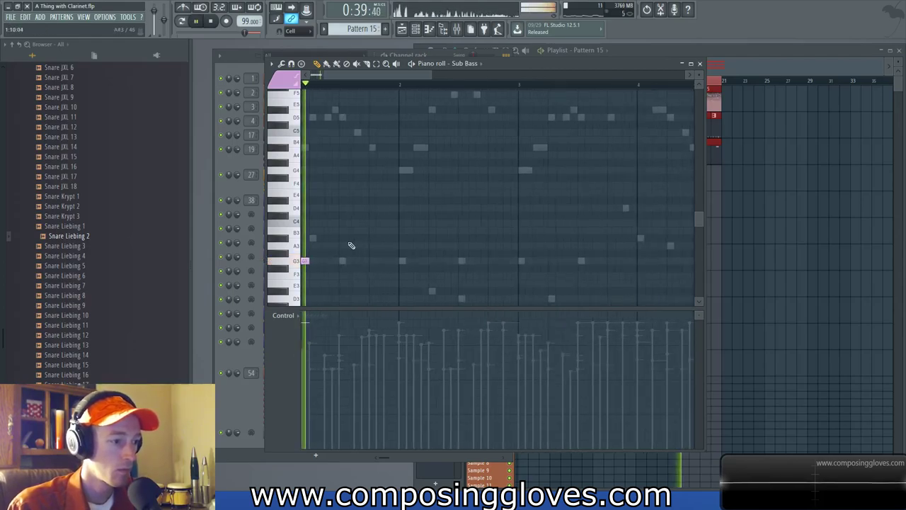
{"action": "key", "text": "space"}
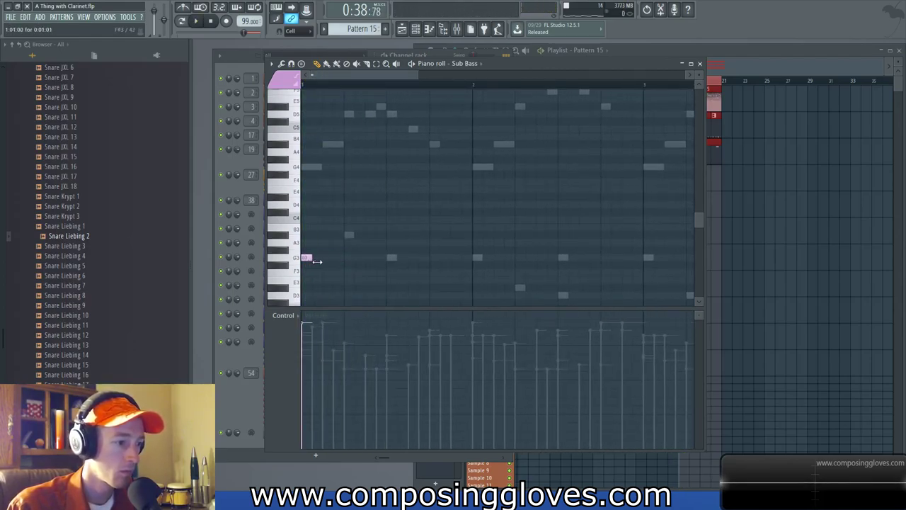
{"action": "key", "text": "space"}
{"action": "key", "text": "space"}
- View the Sub Bass channel's instrument settings and return to its notes
{"action": "left_click", "coordinate": [229, 159]}
{"action": "left_click", "coordinate": [322, 151]}
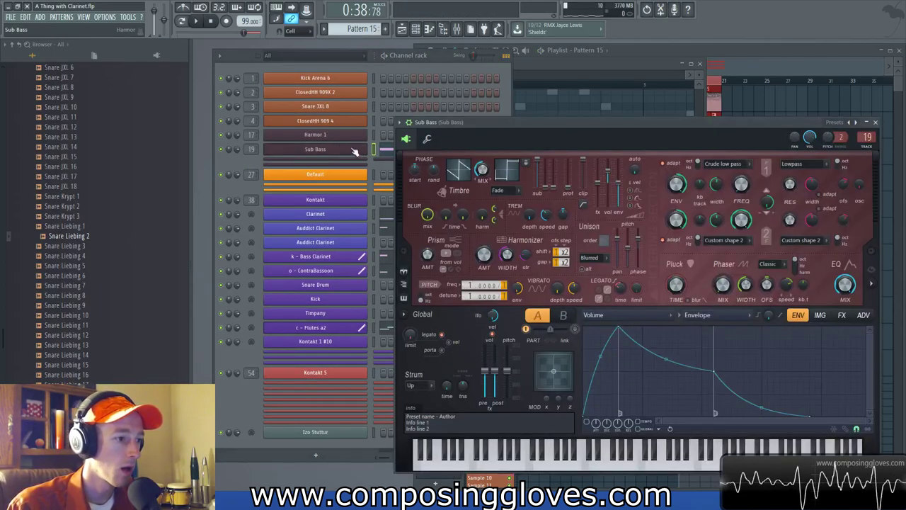
{"action": "left_click", "coordinate": [387, 151]}
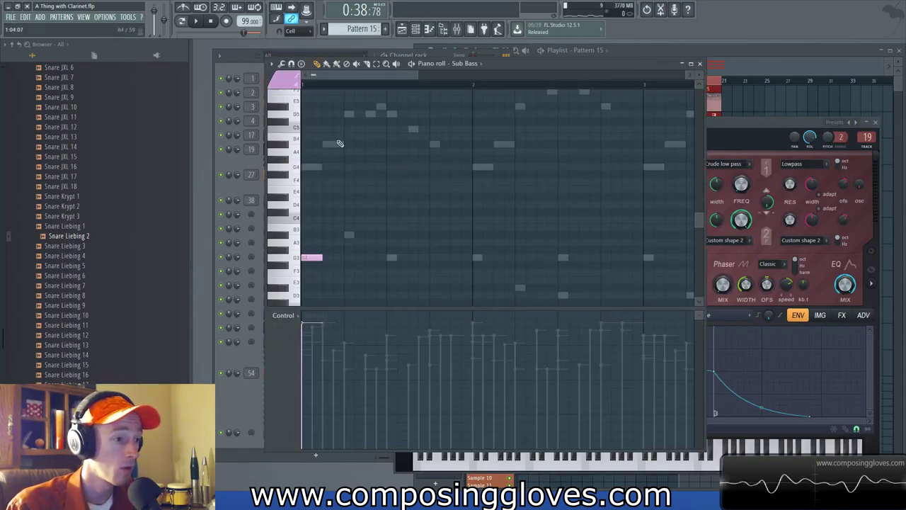
- Try a two-step A#4 Sub Bass note after the opening G3, audition it at different pitches, and remove it
{"action": "key", "text": "space"}
{"action": "key", "text": "space"}
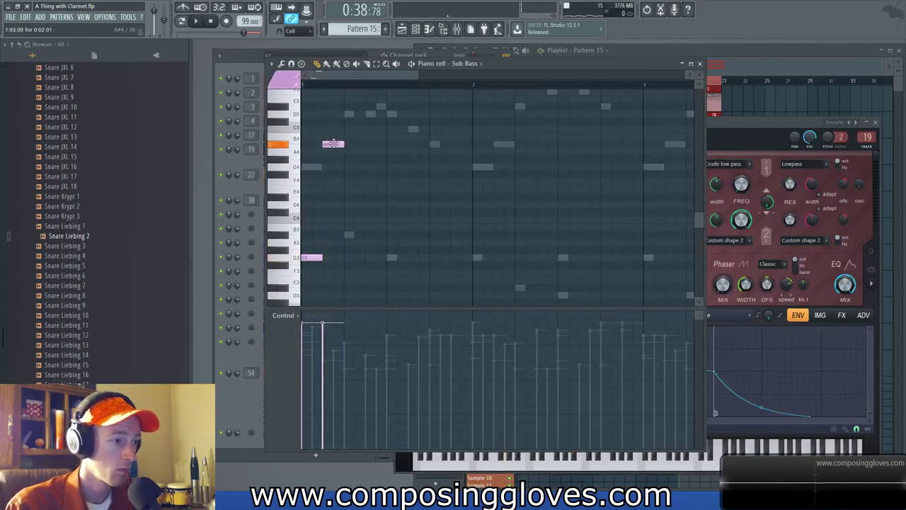
{"action": "key", "text": "space"}
{"action": "key", "text": "space"}
{"action": "mouse_move", "coordinate": [332, 168]}
{"action": "left_mouse_down"}
{"action": "mouse_move", "coordinate": [319, 169]}
{"action": "mouse_move", "coordinate": [336, 167]}
{"action": "left_mouse_up"}
{"action": "key", "text": "space"}
{"action": "key", "text": "space"}
{"action": "right_click", "coordinate": [336, 166]}
{"action": "key", "text": "space"}
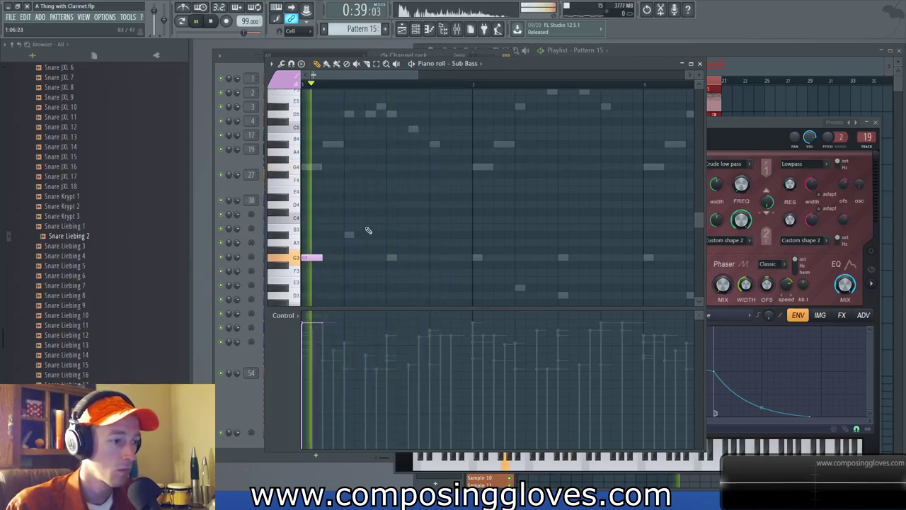
{"action": "key", "text": "space"}
- Add short Sub Bass notes near the end of bar 1: G3 on steps 11, 13 and 15, and G#3 on step 16
{"action": "left_click", "coordinate": [315, 258]}
{"action": "scroll", "coordinate": [317, 248], "scroll_direction": "down", "scroll_amount": 3}
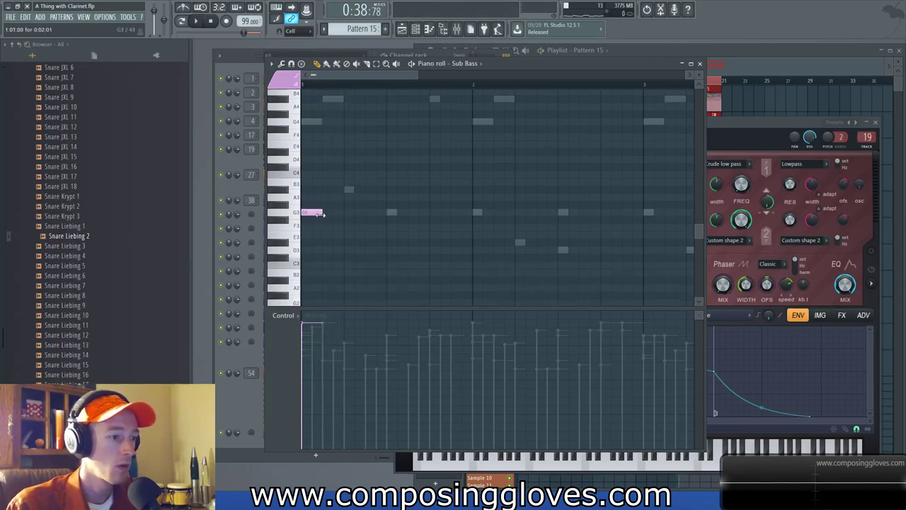
{"action": "key", "text": "space"}
{"action": "key", "text": "space"}
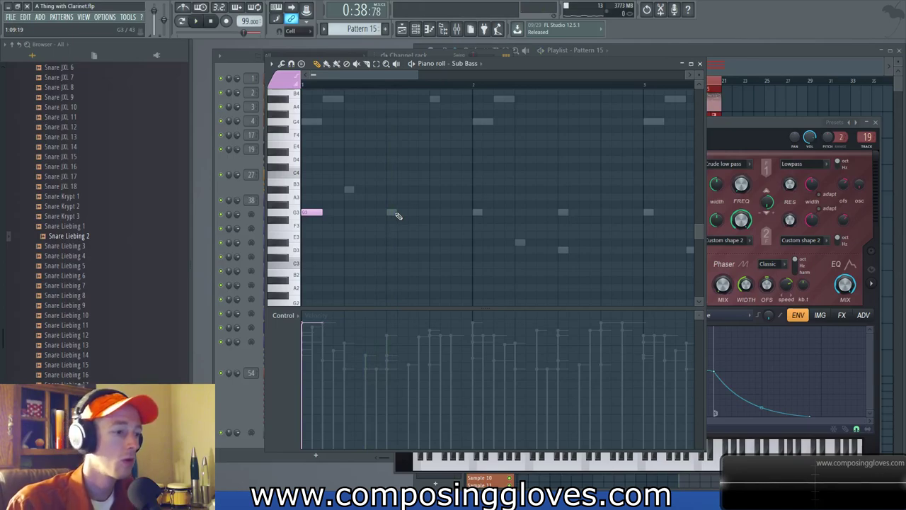
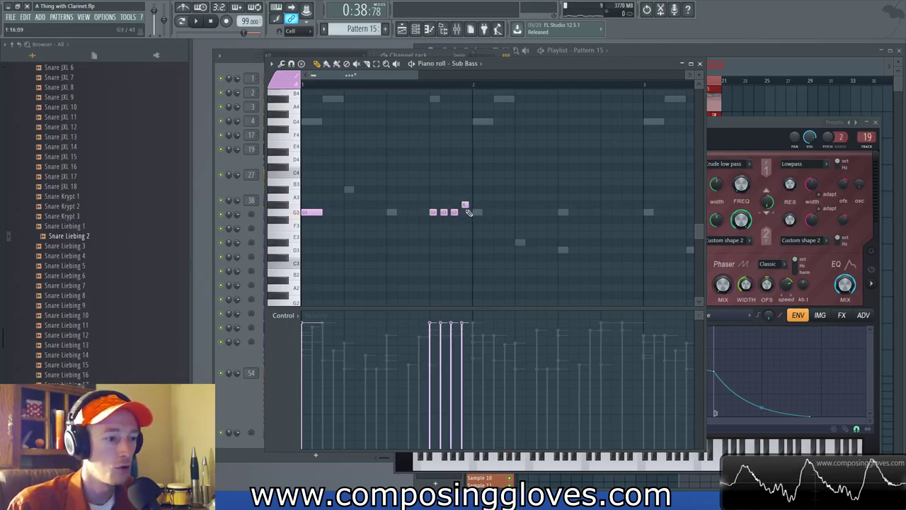
{"action": "scroll", "coordinate": [419, 212], "scroll_direction": "up", "scroll_amount": 2}
{"action": "mouse_move", "coordinate": [438, 212]}
{"action": "left_mouse_down"}
{"action": "mouse_move", "coordinate": [419, 214]}
{"action": "mouse_move", "coordinate": [447, 210]}
{"action": "left_mouse_up"}
{"action": "key", "text": "space"}
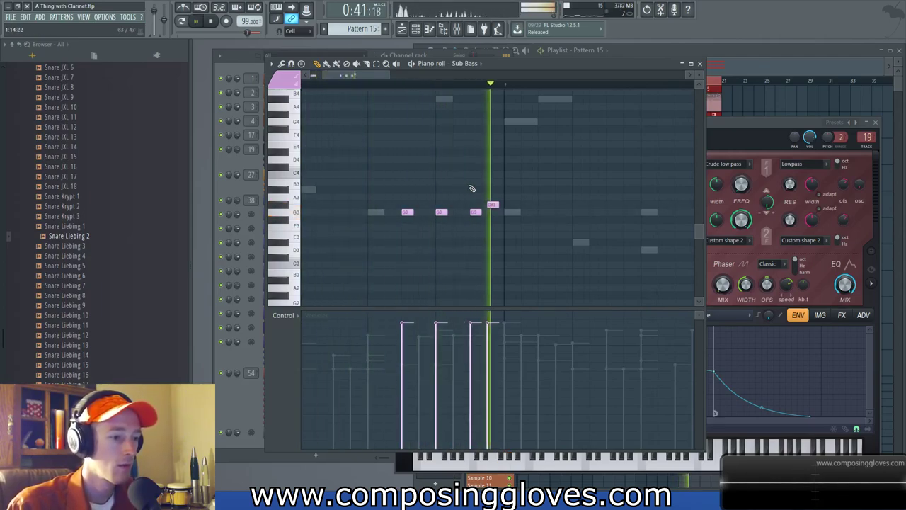
{"action": "key", "text": "space"}
- Lengthen the four notes ending bar 1 to about one step each and raise the last one to A#3
{"action": "left_click_drag", "start_coordinate": [382, 172], "coordinate": [525, 239]}
{"action": "mouse_move", "coordinate": [480, 219]}
{"action": "left_mouse_down"}
{"action": "mouse_move", "coordinate": [491, 215]}
{"action": "mouse_move", "coordinate": [483, 217]}
{"action": "left_mouse_up"}
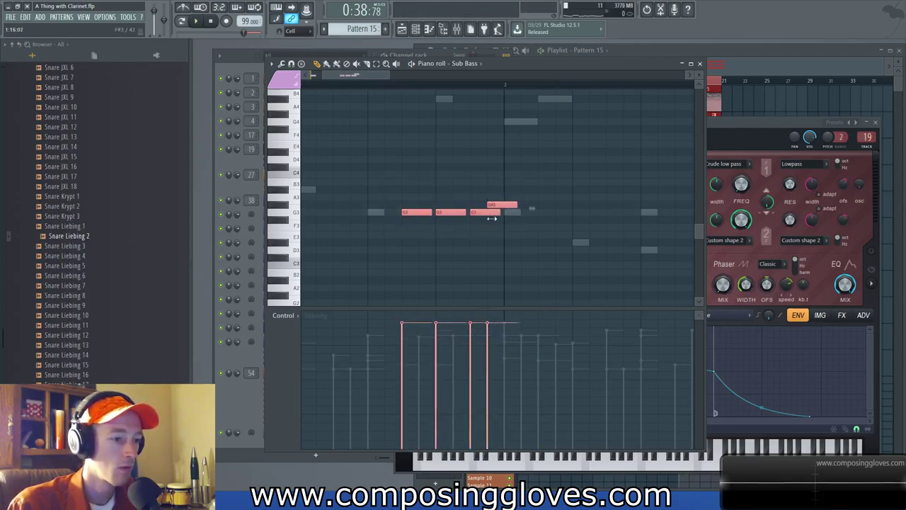
{"action": "left_click", "coordinate": [496, 205]}
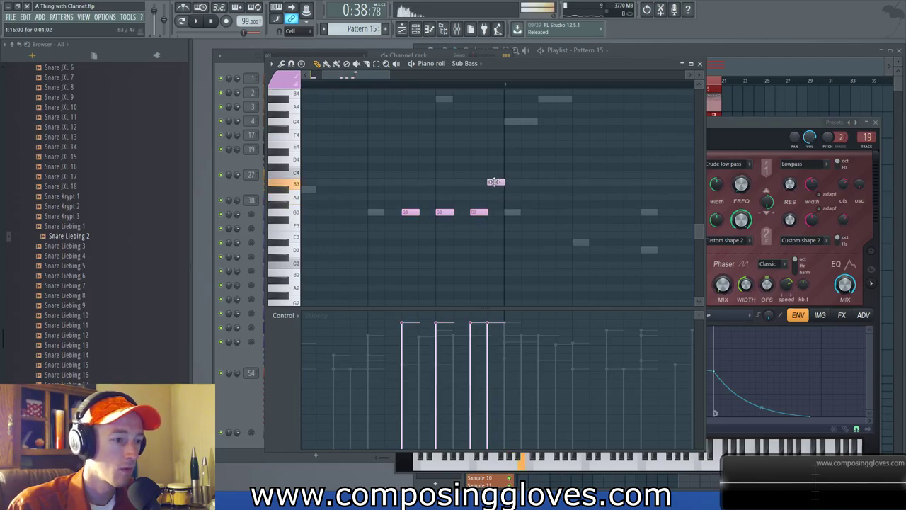
{"action": "scroll", "coordinate": [446, 170], "scroll_direction": "down", "scroll_amount": 2}
{"action": "key", "text": "space"}
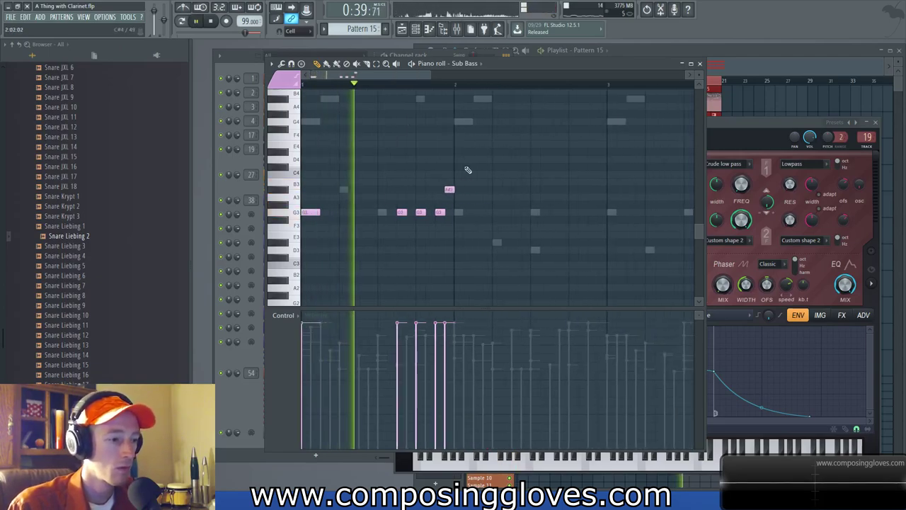
{"action": "key", "text": "space"}
- Add two-step Sub Bass notes in bar 2: G3 on step 1, D#3 on step 5 and D3 on step 9
{"action": "left_click", "coordinate": [459, 215]}
{"action": "key", "text": "space"}
{"action": "mouse_move", "coordinate": [463, 214]}
{"action": "left_mouse_down"}
{"action": "mouse_move", "coordinate": [491, 218]}
{"action": "mouse_move", "coordinate": [473, 218]}
{"action": "left_mouse_up"}
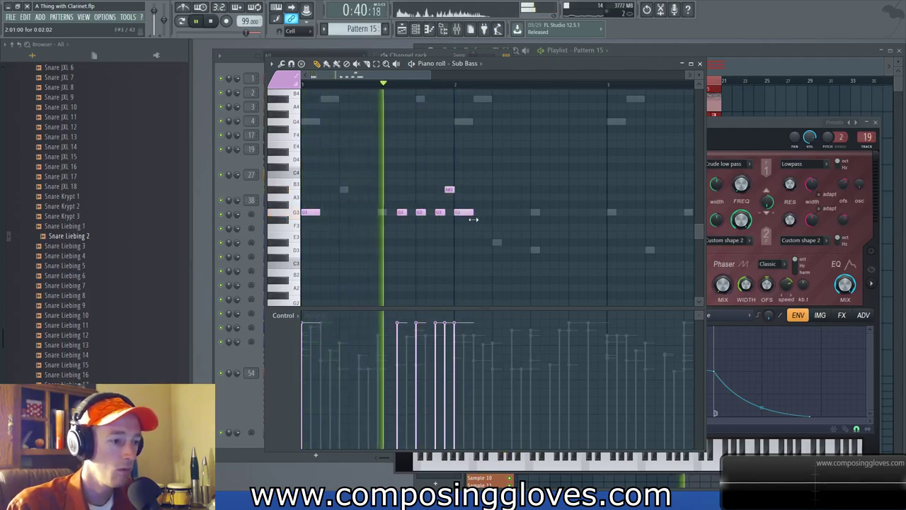
{"action": "key", "text": "space"}
{"action": "left_click", "coordinate": [496, 242]}
{"action": "left_click", "coordinate": [536, 256]}
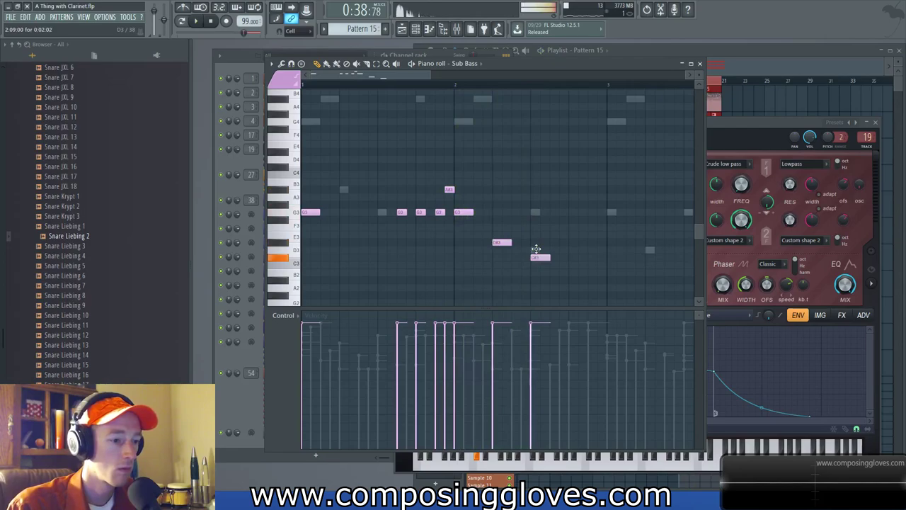
{"action": "key", "text": "space"}
{"action": "scroll", "coordinate": [550, 226], "scroll_direction": "down", "scroll_amount": 1}
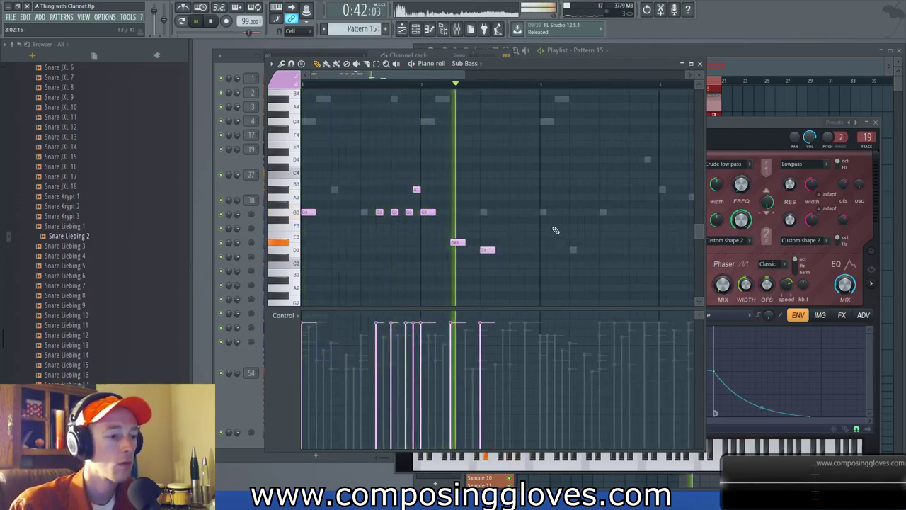
{"action": "key", "text": "space"}
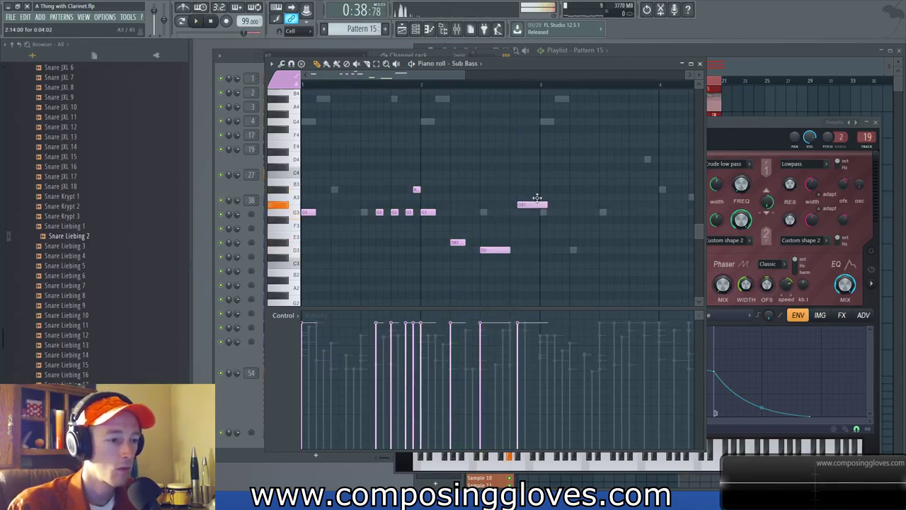
- Finish bar 2 with four-step D3 and A3 notes, start bar 3 with a two-step G3, and audition the line
{"action": "left_click_drag", "start_coordinate": [537, 190], "coordinate": [537, 166]}
{"action": "key", "text": "space"}
{"action": "left_click", "coordinate": [313, 212]}
{"action": "left_click_drag", "start_coordinate": [569, 218], "coordinate": [551, 214]}
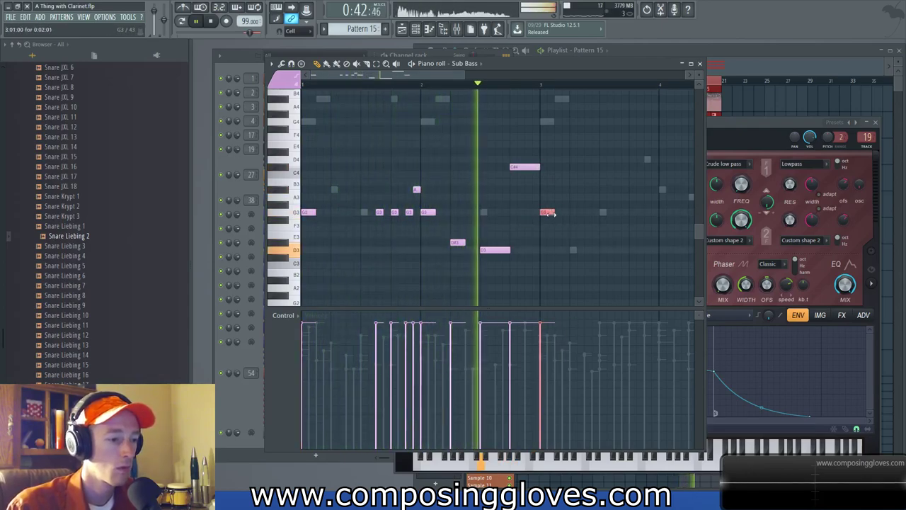
{"action": "key", "text": "space"}
{"action": "left_click_drag", "start_coordinate": [531, 168], "coordinate": [536, 187]}
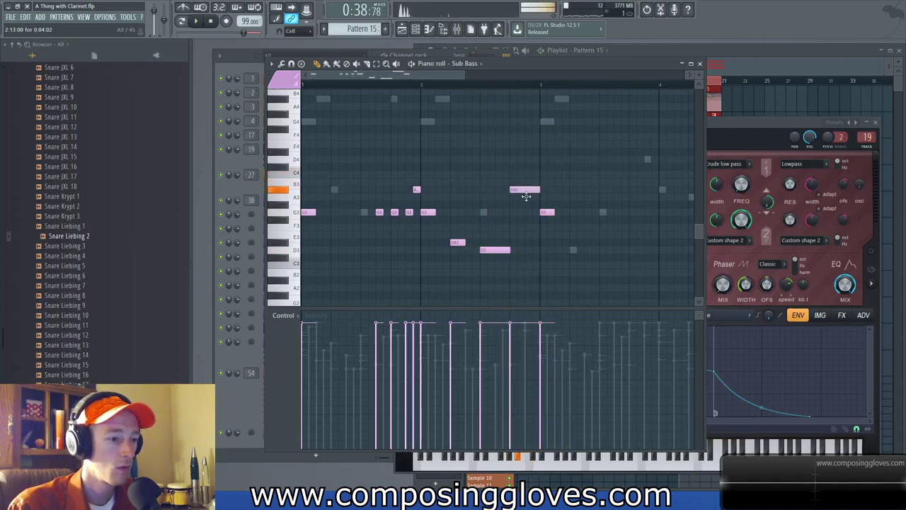
{"action": "key", "text": "space"}
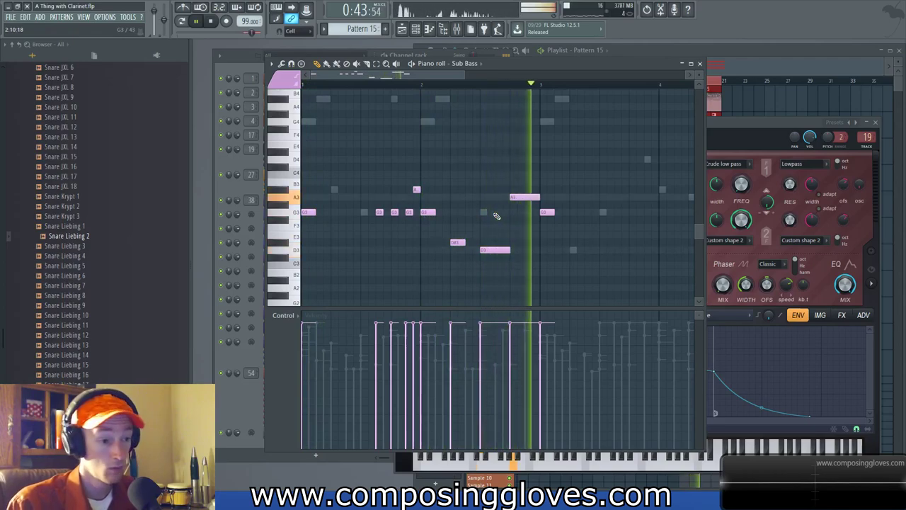
{"action": "key", "text": "space"}
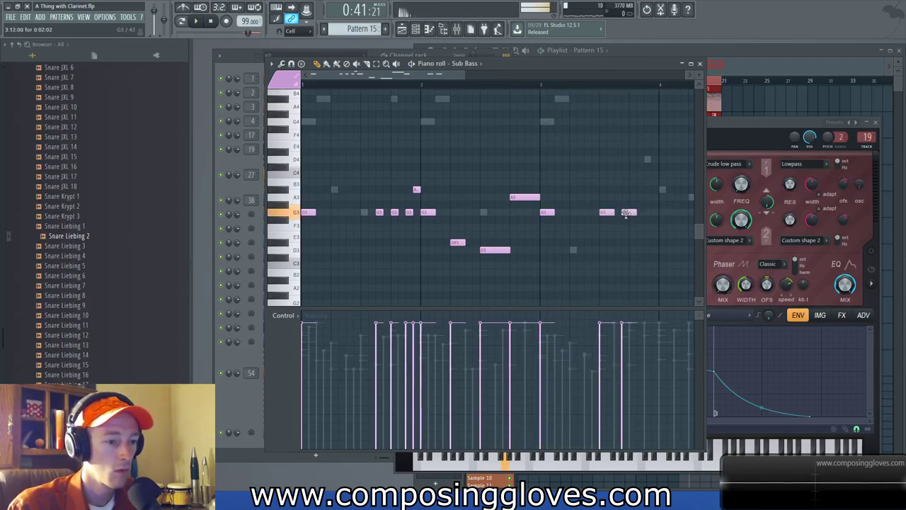
- Add G3 notes on steps 9, 12 and 15 of bar 3, and ramp up the velocities of the notes ending bar 1
{"action": "key", "text": "space"}
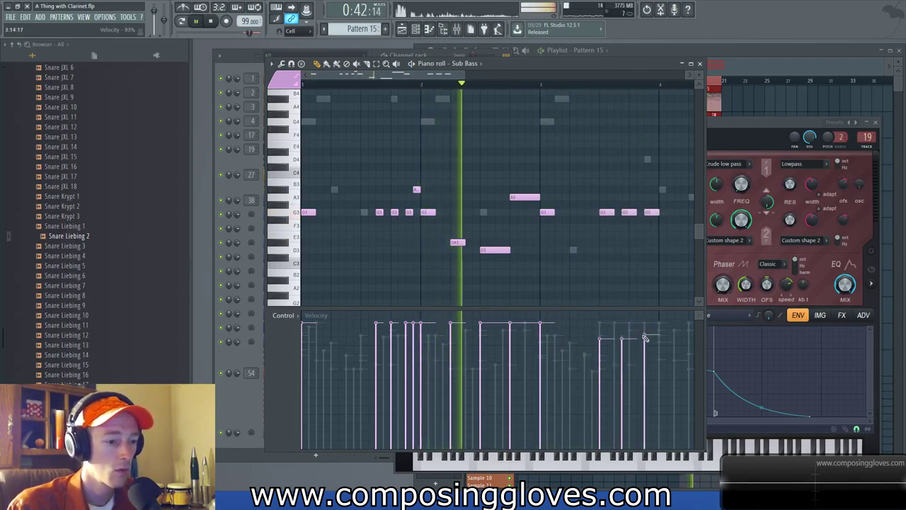
{"action": "left_click_drag", "start_coordinate": [374, 353], "coordinate": [416, 330]}
{"action": "key", "text": "space"}
{"action": "left_click_drag", "start_coordinate": [577, 214], "coordinate": [492, 217]}
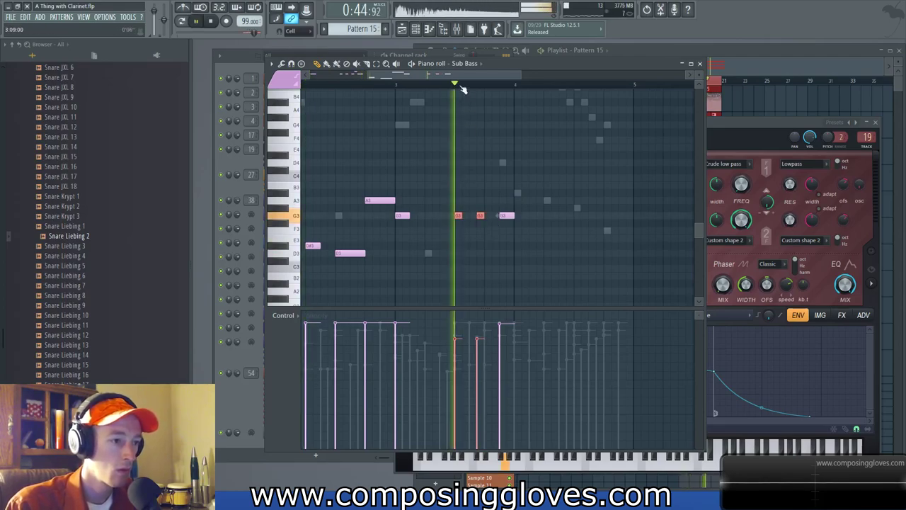
{"action": "key", "text": "space"}
- Add a descending one-step Sub Bass run in bar 4: A#3, A3, G#3 and F3 on steps 1, 5, 9 and 13
{"action": "left_click", "coordinate": [518, 193]}
{"action": "left_click_drag", "start_coordinate": [504, 197], "coordinate": [462, 204]}
{"action": "scroll", "coordinate": [494, 205], "scroll_direction": "up", "scroll_amount": 2}
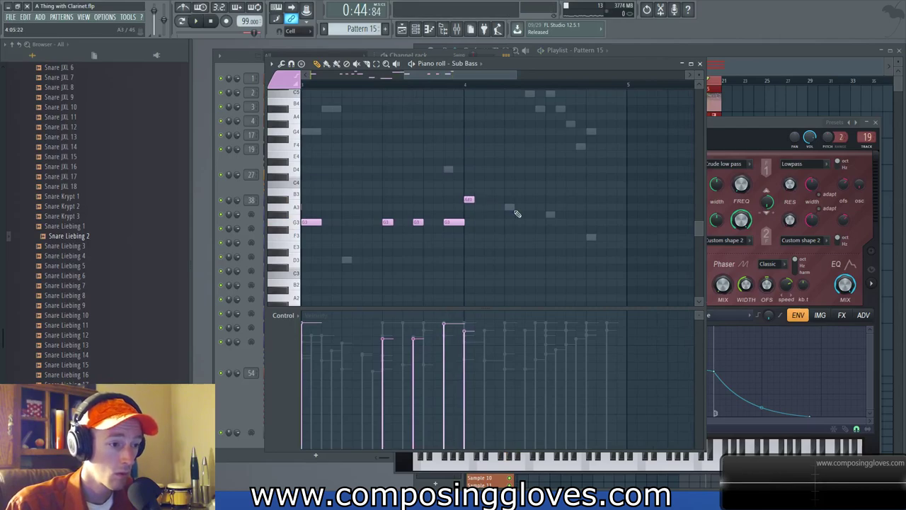
{"action": "key", "text": "space"}
{"action": "scroll", "coordinate": [560, 208], "scroll_direction": "down", "scroll_amount": 2}
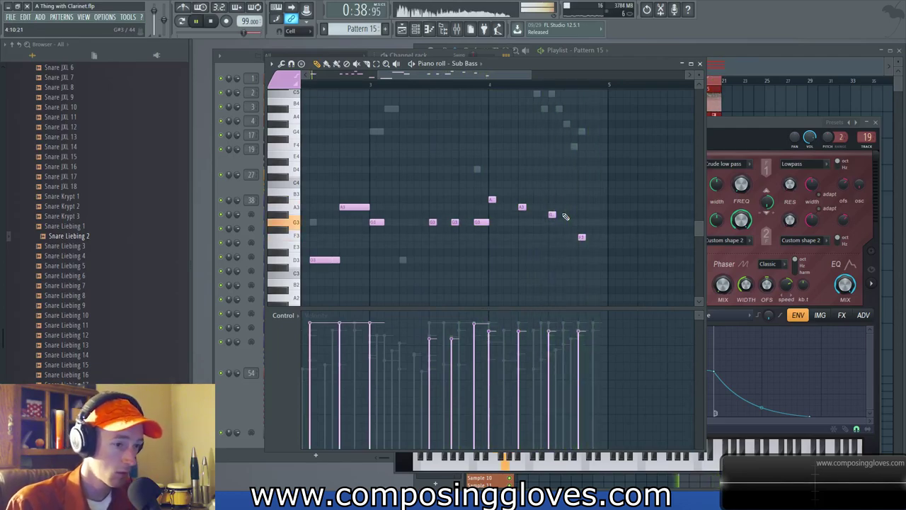
- Play the loop over bars 17 to 21 and review the complete Sub Bass line against the arrangement
{"action": "left_click", "coordinate": [769, 88]}
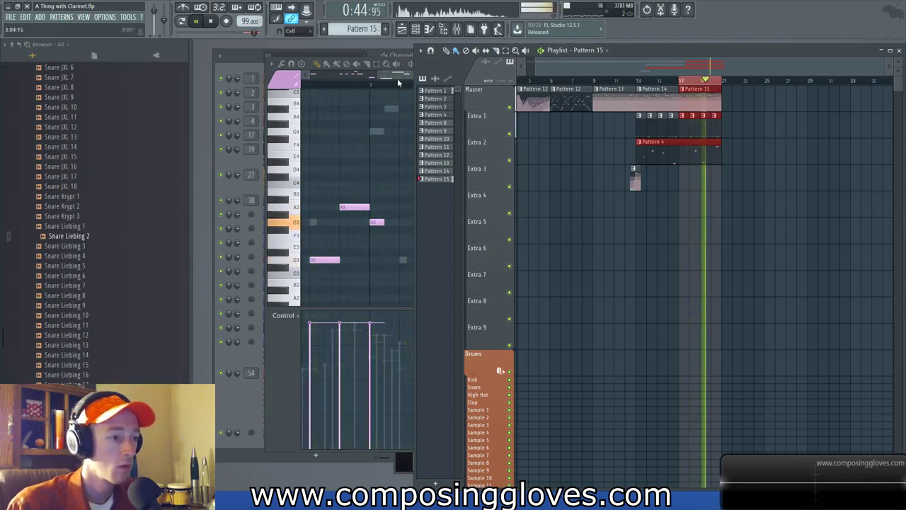
{"action": "left_click_drag", "start_coordinate": [393, 74], "coordinate": [322, 75]}
{"action": "scroll", "coordinate": [416, 153], "scroll_direction": "down", "scroll_amount": 2}
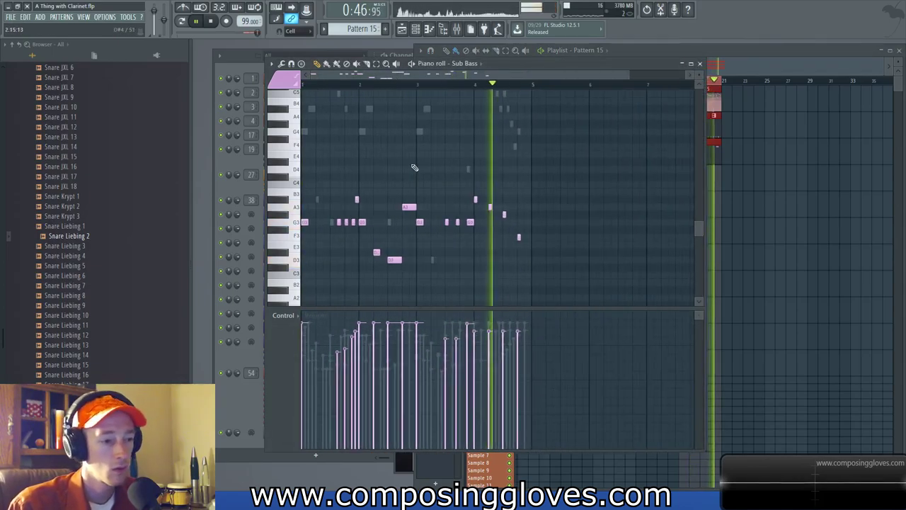
{"action": "left_click", "coordinate": [703, 93]}
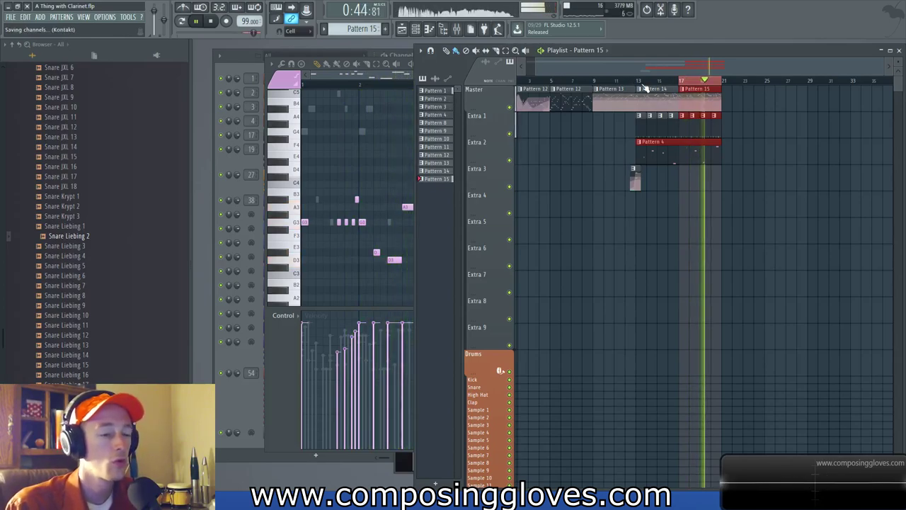
{"action": "left_click", "coordinate": [681, 81]}
- Raise the reverb of the second MSW Solo Clarinet in Kontakt and collapse the instrument again
{"action": "left_click", "coordinate": [239, 397]}
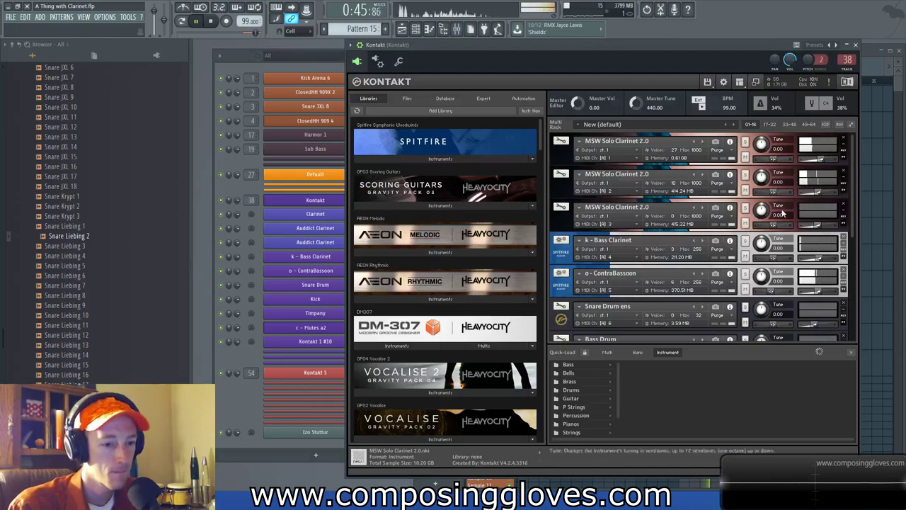
{"action": "left_click", "coordinate": [563, 191]}
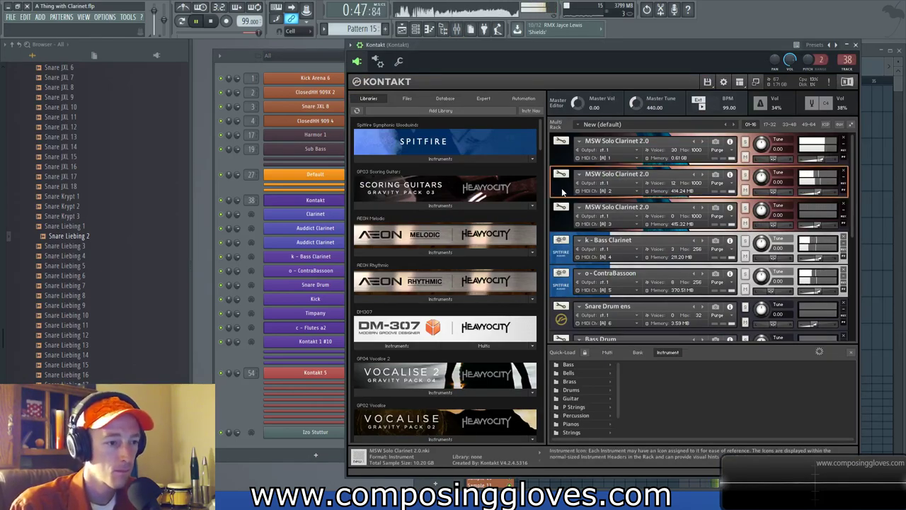
{"action": "left_click", "coordinate": [560, 175]}
{"action": "left_click_drag", "start_coordinate": [832, 221], "coordinate": [837, 224]}
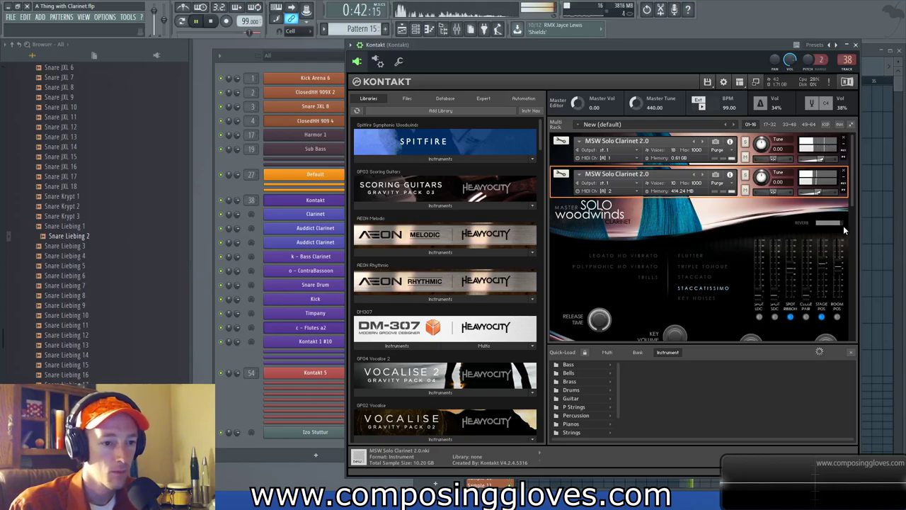
{"action": "left_click", "coordinate": [569, 191]}
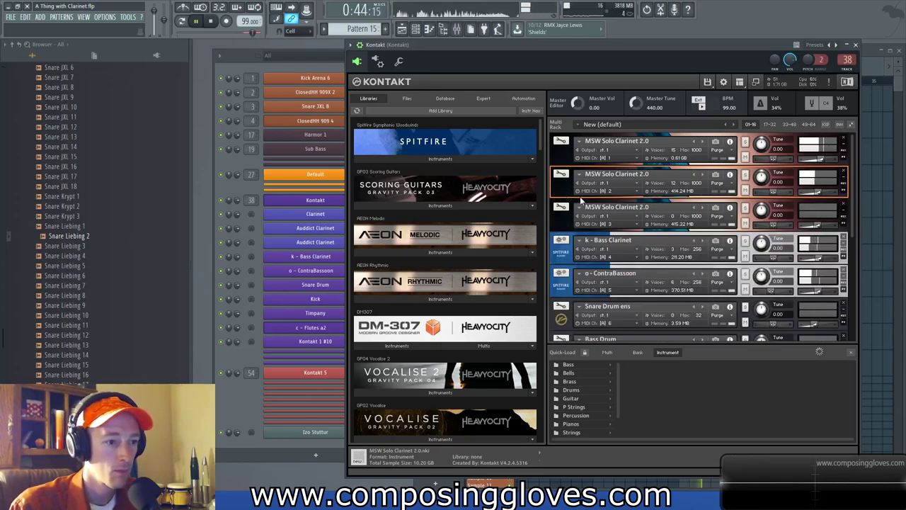
- Check the instrument settings of the first MSW Solo Clarinet and the Bass Clarinet in Kontakt
{"action": "left_click", "coordinate": [557, 160]}
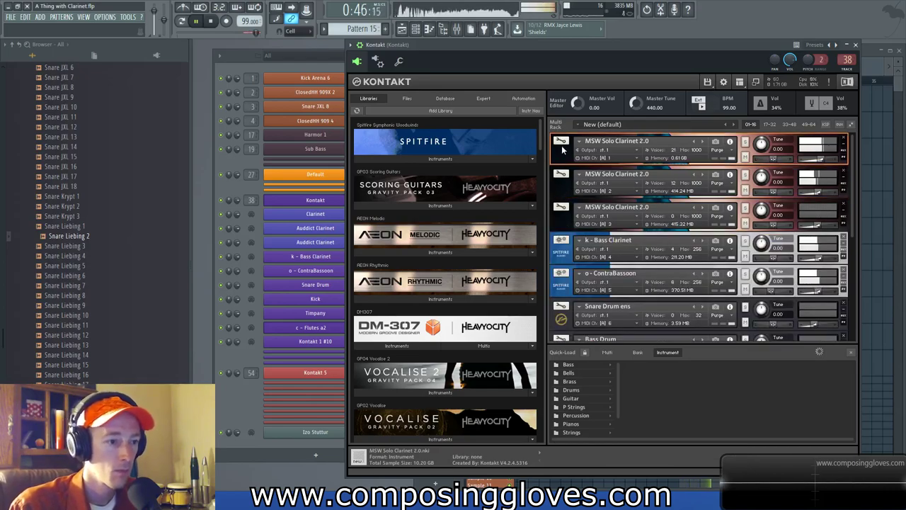
{"action": "left_click", "coordinate": [562, 142]}
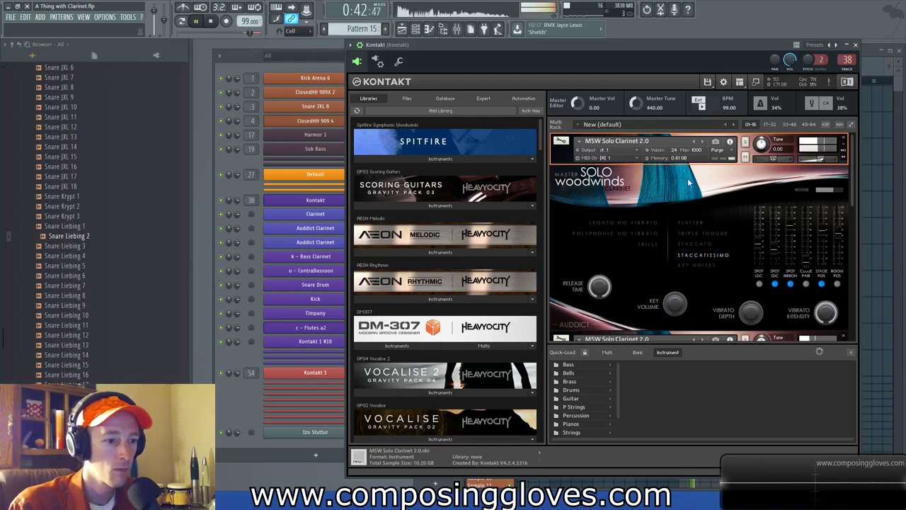
{"action": "left_click", "coordinate": [561, 142]}
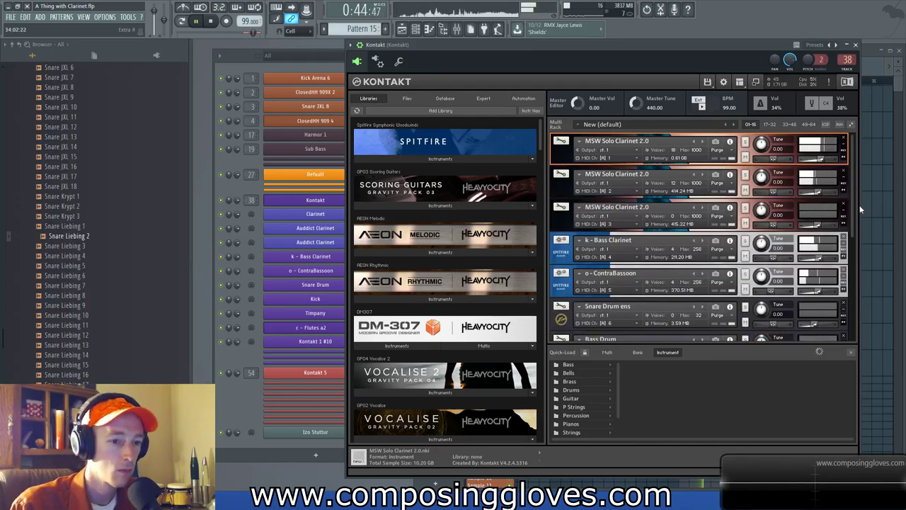
{"action": "scroll", "coordinate": [850, 243], "scroll_direction": "down", "scroll_amount": 1}
{"action": "left_click_drag", "start_coordinate": [851, 247], "coordinate": [851, 249]}
{"action": "left_click", "coordinate": [561, 185]}
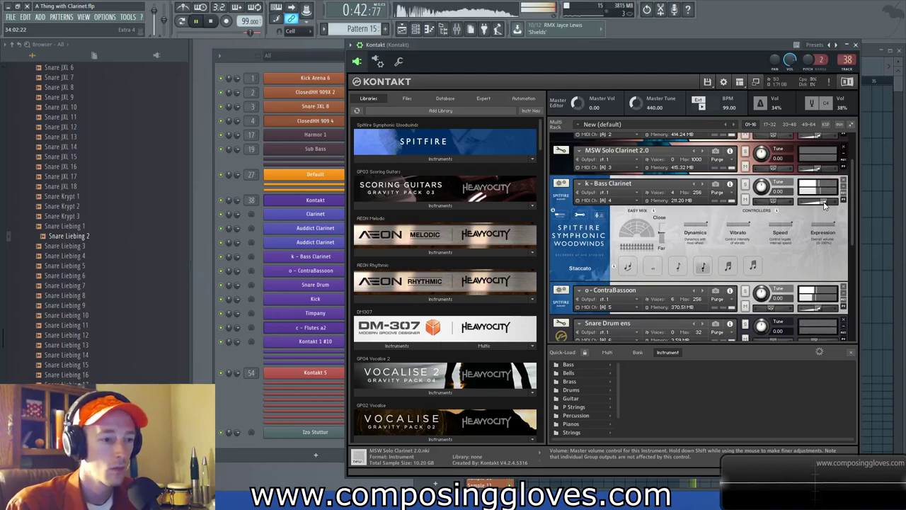
{"action": "left_click", "coordinate": [565, 200]}
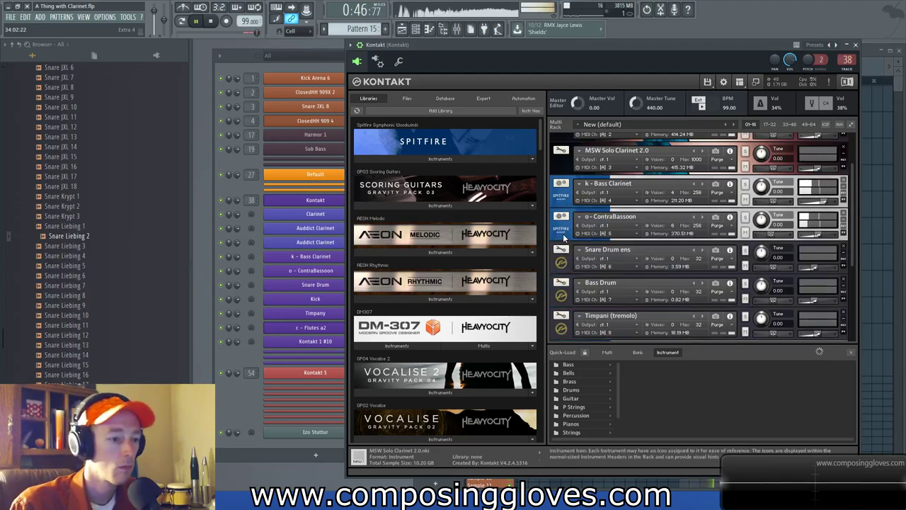
- Scale the velocities of all Bass Clarinet notes in Pattern 15 to 125% and listen to the result
{"action": "left_click", "coordinate": [228, 393]}
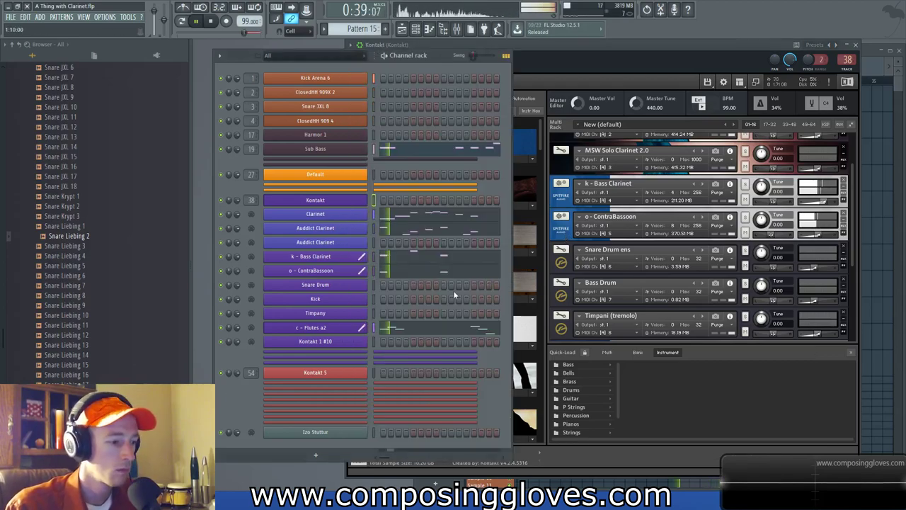
{"action": "left_click", "coordinate": [394, 256]}
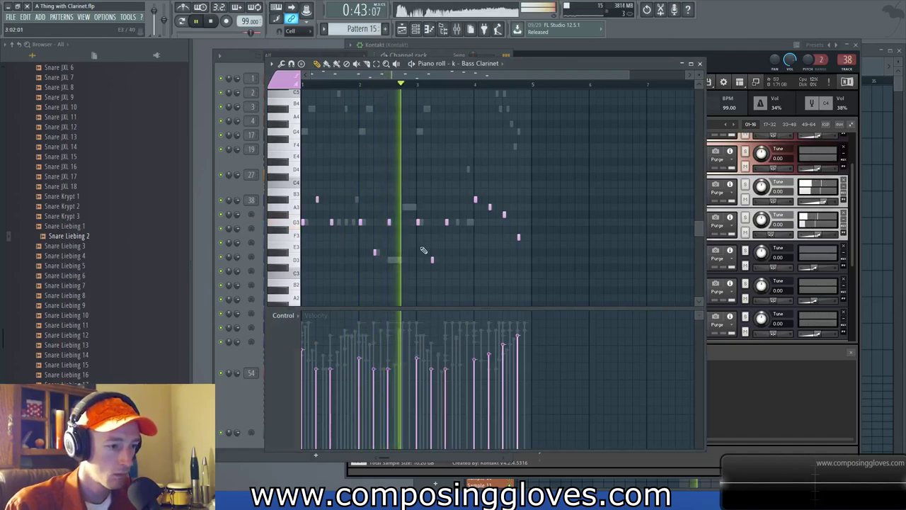
{"action": "key", "text": "space"}
{"action": "key", "text": "ctrl+a"}
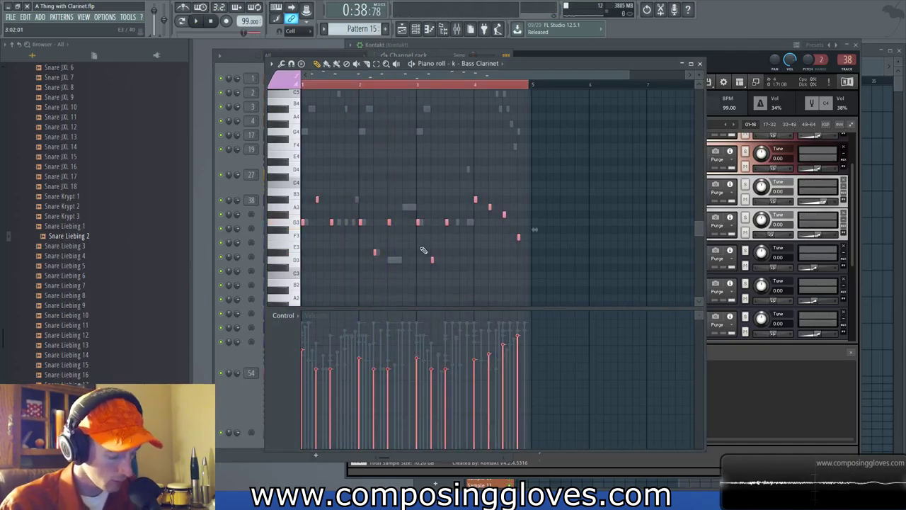
{"action": "key", "text": "alt+x"}
{"action": "left_click_drag", "start_coordinate": [453, 241], "coordinate": [453, 228]}
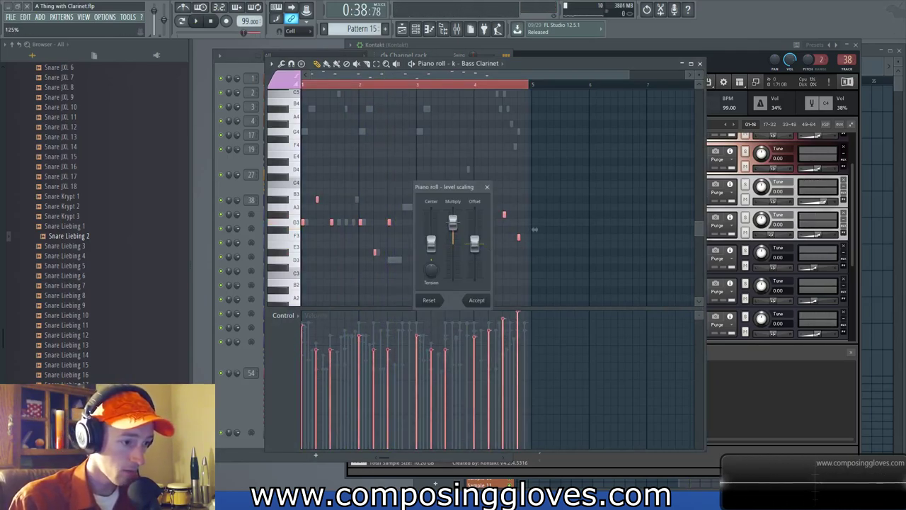
{"action": "left_click", "coordinate": [476, 300]}
{"action": "key", "text": "space"}
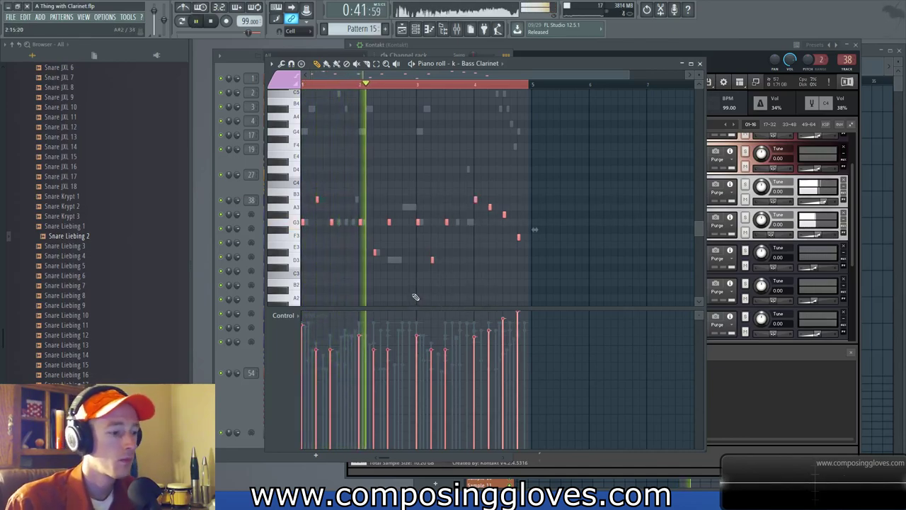
{"action": "key", "text": "ctrl+d"}
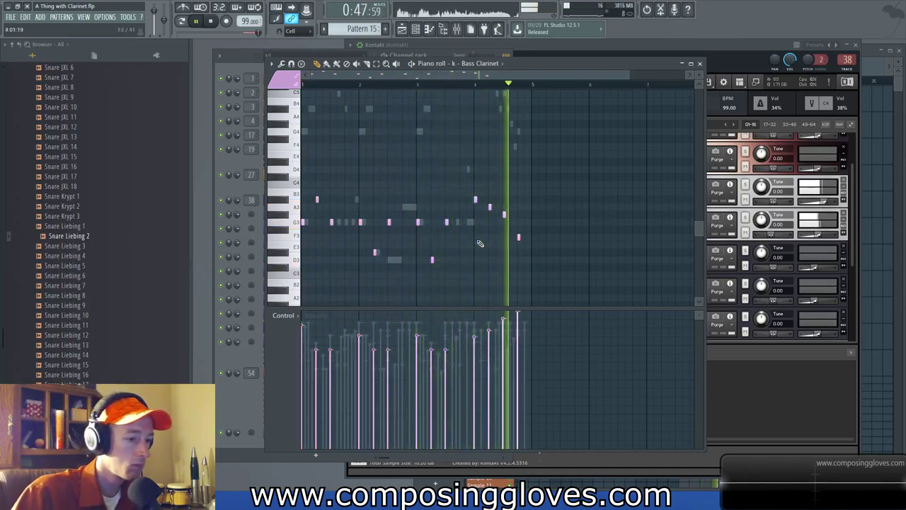
- Try doubling the final Bass Clarinet F3 with an F2 on bar 4, step 13, and remove it after listening
{"action": "key", "text": "space"}
{"action": "scroll", "coordinate": [527, 251], "scroll_direction": "down", "scroll_amount": 2}
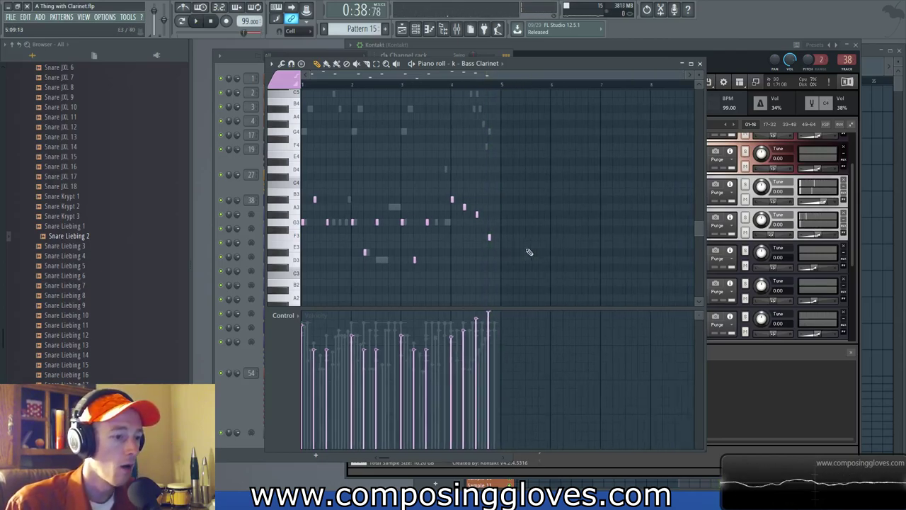
{"action": "scroll", "coordinate": [507, 248], "scroll_direction": "down", "scroll_amount": 3}
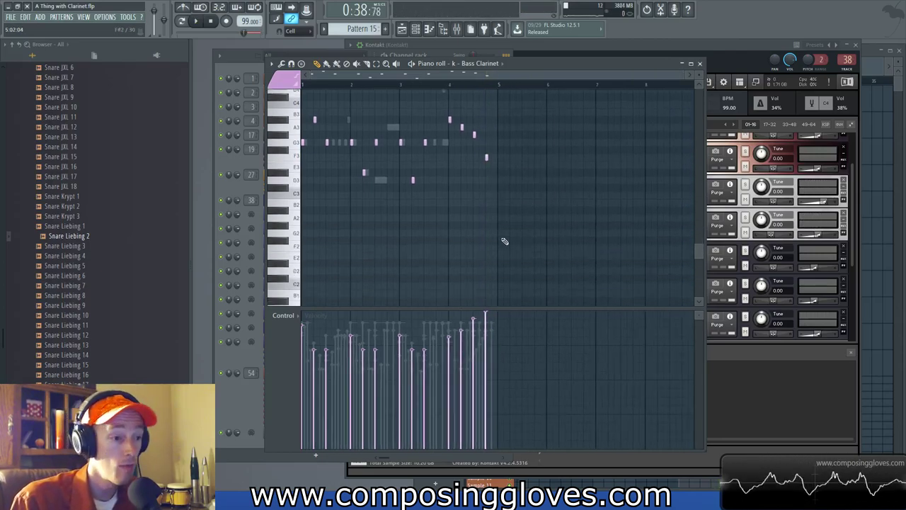
{"action": "scroll", "coordinate": [495, 237], "scroll_direction": "up", "scroll_amount": 4}
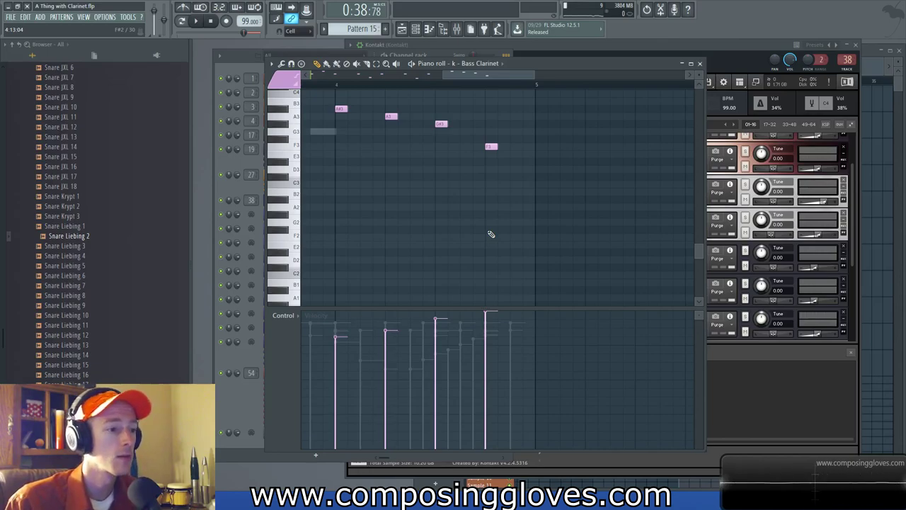
{"action": "left_click_drag", "start_coordinate": [492, 138], "coordinate": [498, 153]}
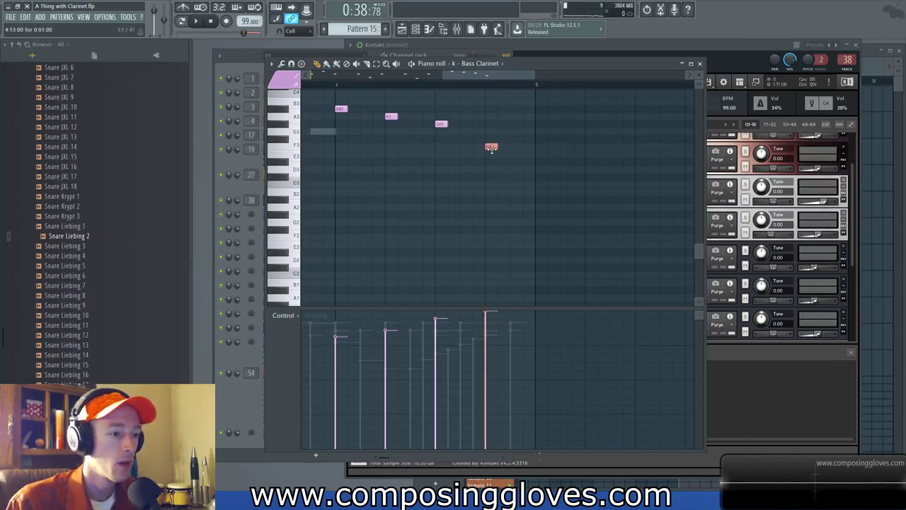
{"action": "scroll", "coordinate": [493, 147], "scroll_direction": "up", "scroll_amount": 10}
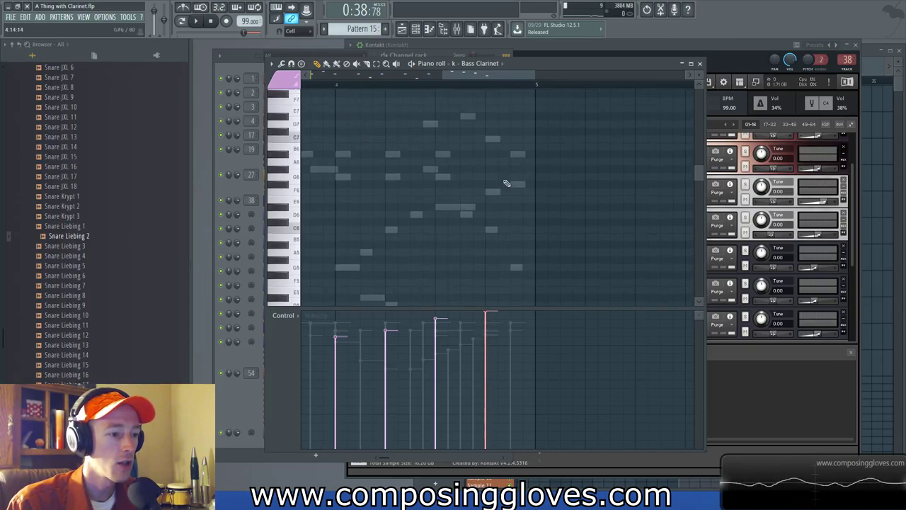
{"action": "scroll", "coordinate": [493, 138], "scroll_direction": "down", "scroll_amount": 10}
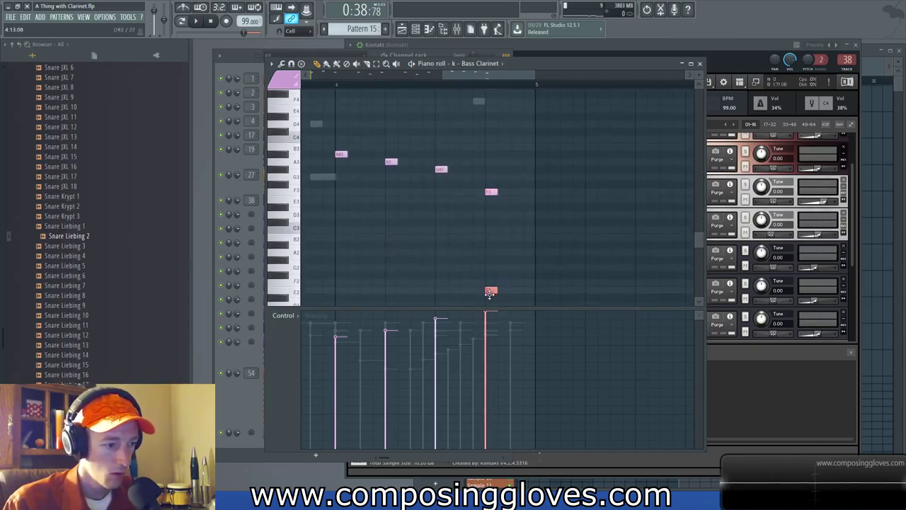
{"action": "left_click", "coordinate": [338, 90]}
{"action": "key", "text": "space"}
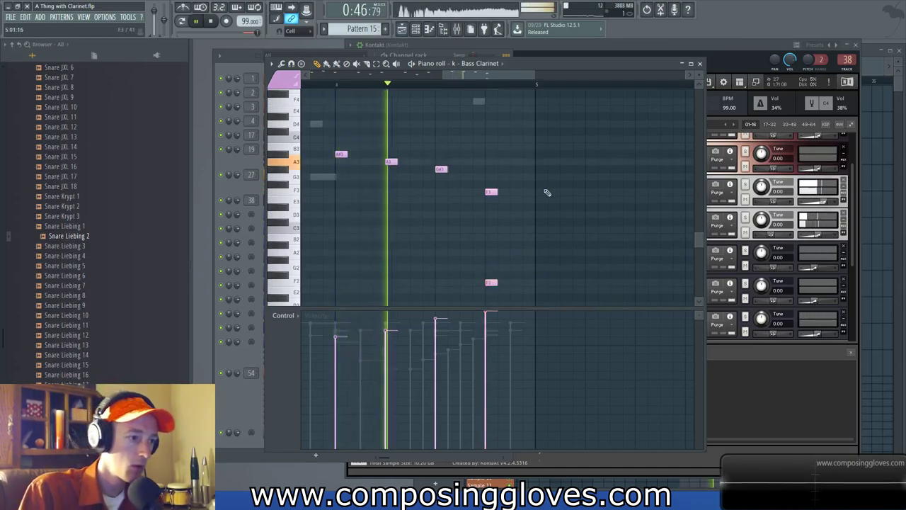
{"action": "key", "text": "space"}
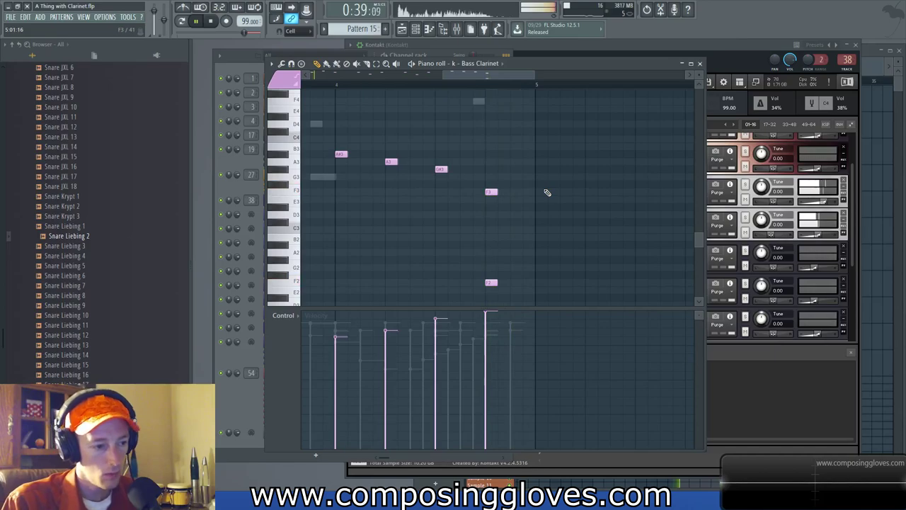
{"action": "double_click", "coordinate": [491, 283]}
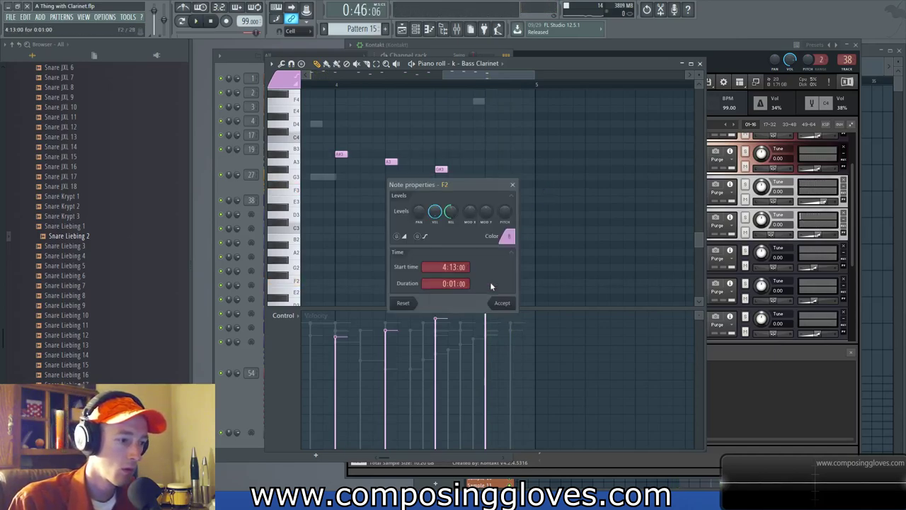
{"action": "left_click", "coordinate": [514, 186]}
{"action": "scroll", "coordinate": [496, 262], "scroll_direction": "up", "scroll_amount": 4}
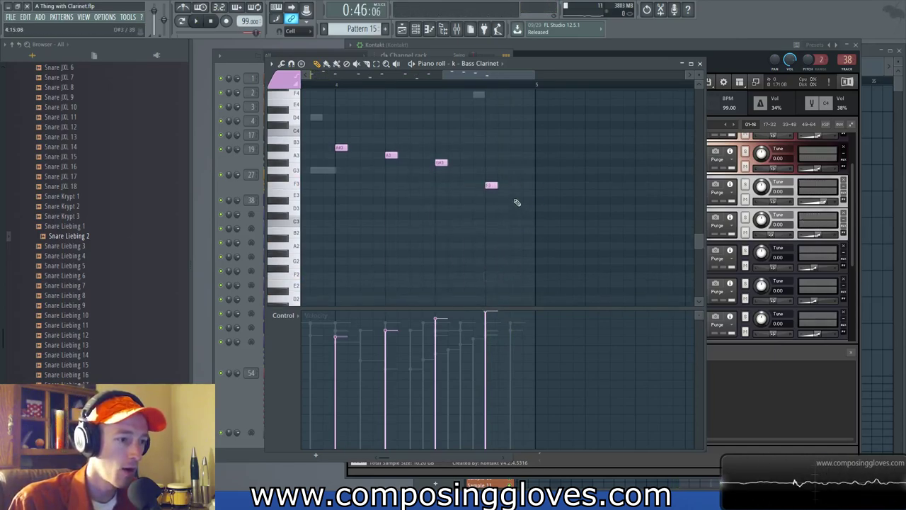
- Add a one-step F2 below the ContraBassoon's last F3 on bar 4, step 13
{"action": "left_click", "coordinate": [249, 409]}
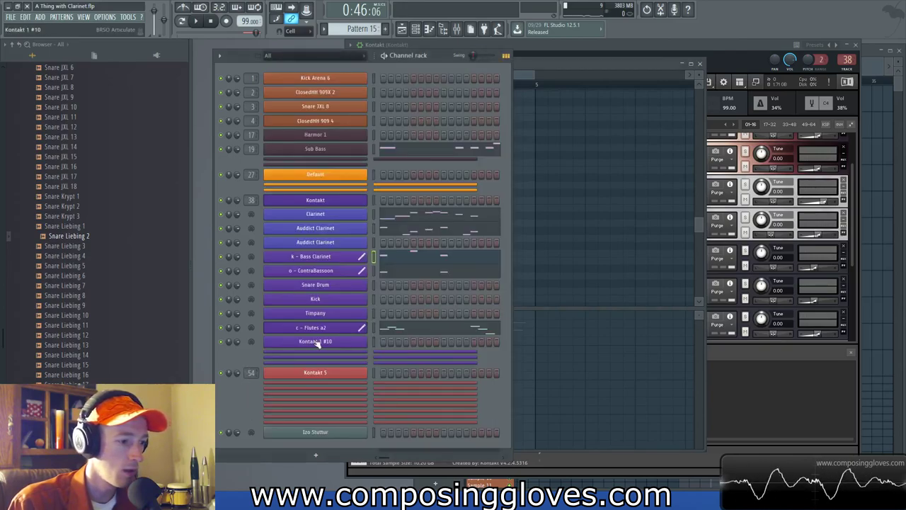
{"action": "left_click", "coordinate": [394, 273]}
{"action": "left_click", "coordinate": [488, 252]}
{"action": "scroll", "coordinate": [488, 251], "scroll_direction": "down", "scroll_amount": 3}
{"action": "scroll", "coordinate": [492, 254], "scroll_direction": "down", "scroll_amount": 2}
{"action": "left_click", "coordinate": [491, 261]}
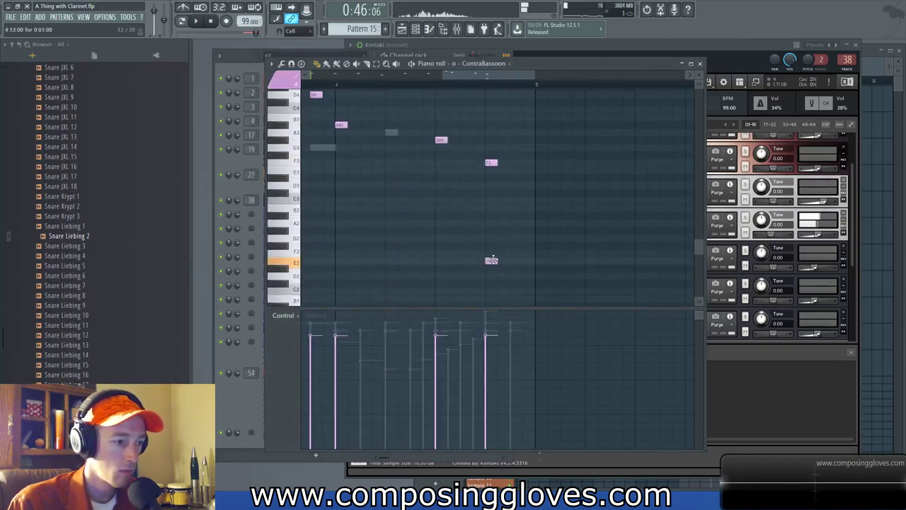
{"action": "left_click_drag", "start_coordinate": [490, 259], "coordinate": [491, 253]}
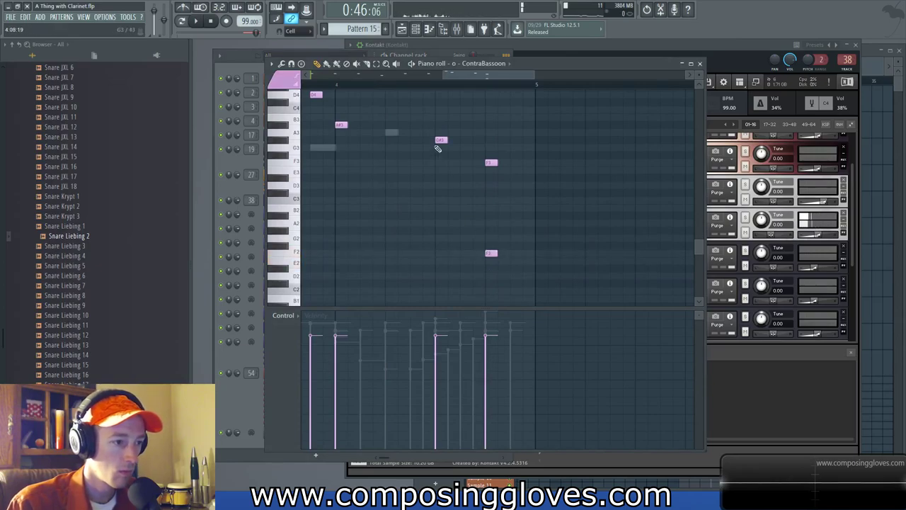
- Add G#2 and A#2 an octave below the ContraBassoon's bar 4 notes on steps 9 and 1, and play them back
{"action": "left_click_drag", "start_coordinate": [441, 222], "coordinate": [440, 231]}
{"action": "key", "text": "space"}
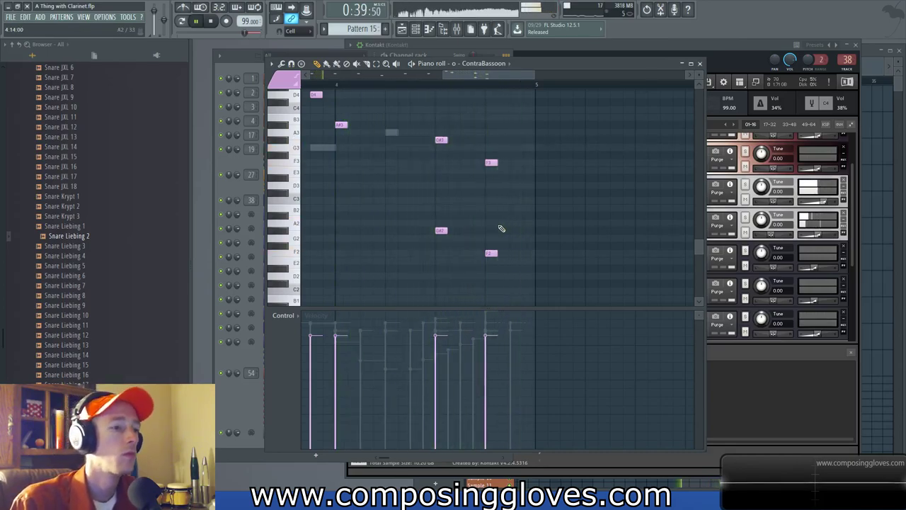
{"action": "left_click", "coordinate": [337, 215]}
{"action": "left_click_drag", "start_coordinate": [406, 181], "coordinate": [486, 168]}
{"action": "scroll", "coordinate": [440, 149], "scroll_direction": "down", "scroll_amount": 4}
{"action": "left_click_drag", "start_coordinate": [439, 149], "coordinate": [465, 188]}
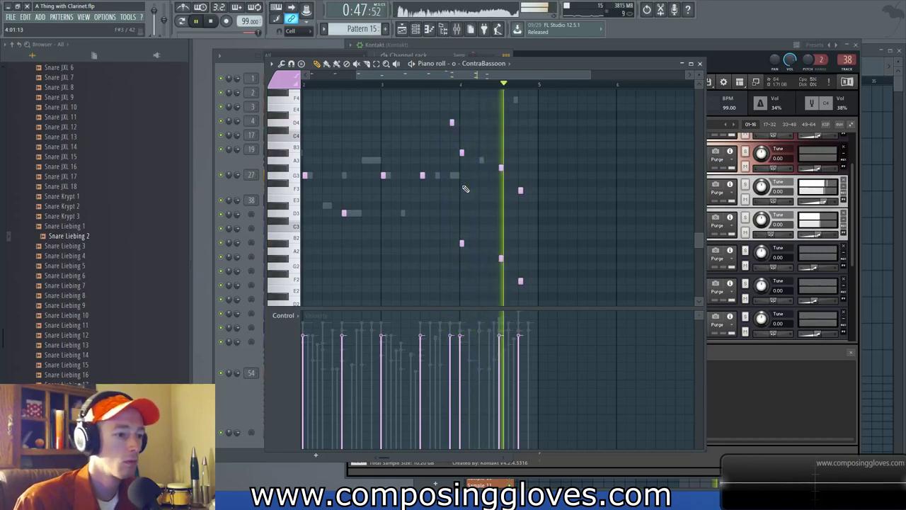
- Close the ContraBassoon piano roll and collapse the c - Flutes a2 instrument in the Kontakt rack
{"action": "left_click", "coordinate": [700, 63]}
{"action": "left_click_drag", "start_coordinate": [723, 51], "coordinate": [690, 51]}
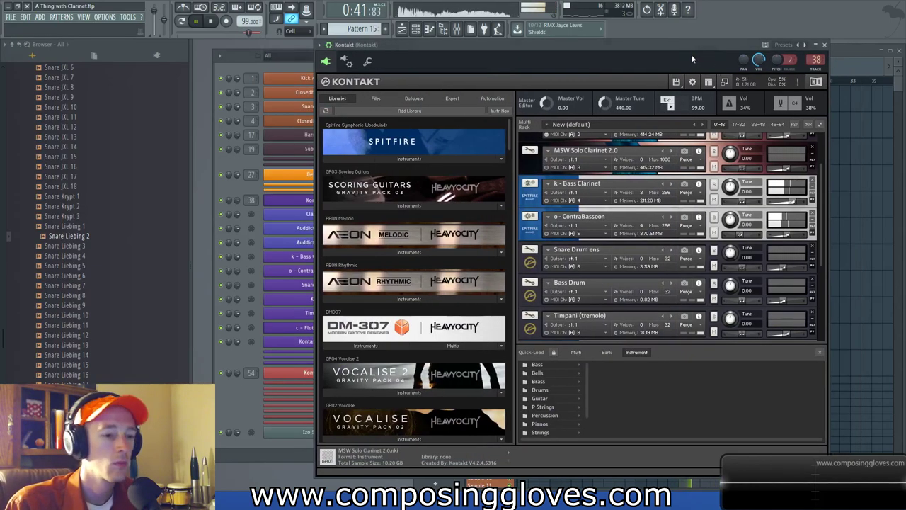
{"action": "scroll", "coordinate": [816, 244], "scroll_direction": "down", "scroll_amount": 2}
{"action": "left_click_drag", "start_coordinate": [816, 245], "coordinate": [814, 304]}
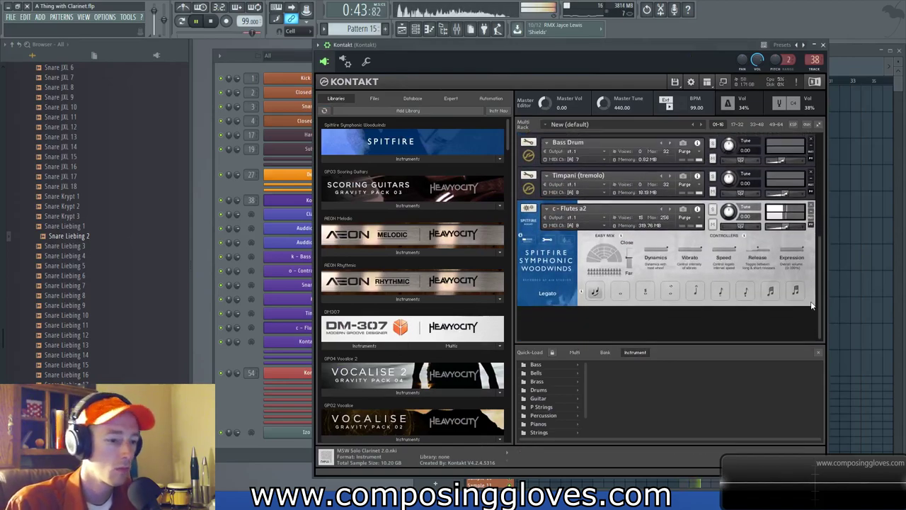
{"action": "left_click", "coordinate": [525, 222]}
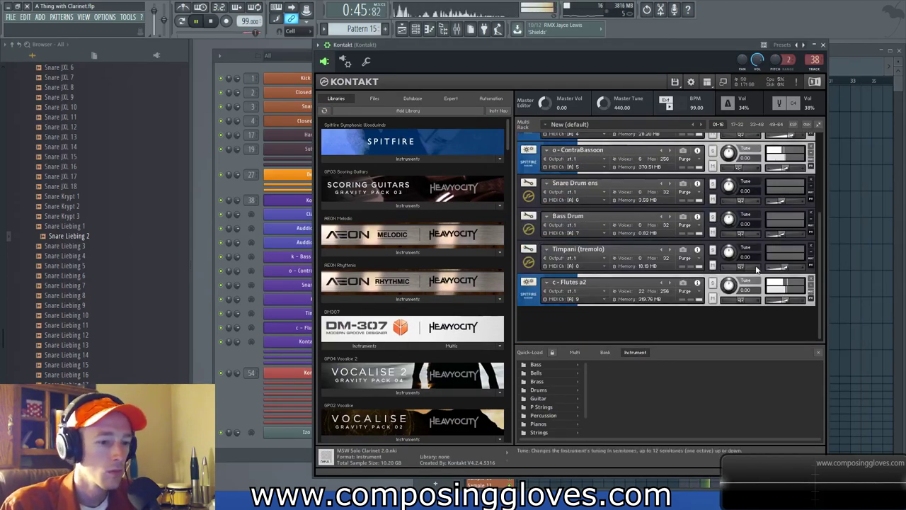
{"action": "left_click_drag", "start_coordinate": [816, 302], "coordinate": [824, 195]}
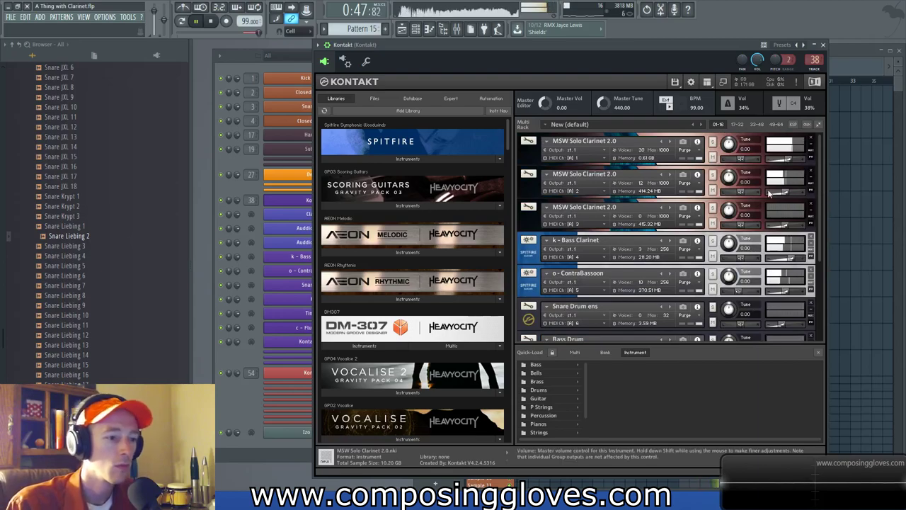
- Stop playback and examine the articulation, microphone and reverb settings of the first MSW Solo Clarinet in Kontakt
{"action": "left_click", "coordinate": [852, 68]}
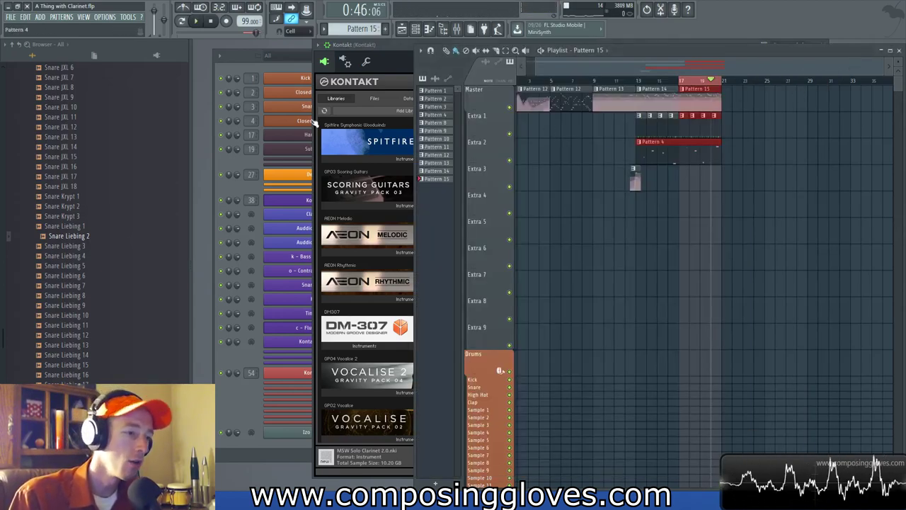
{"action": "left_click", "coordinate": [401, 62]}
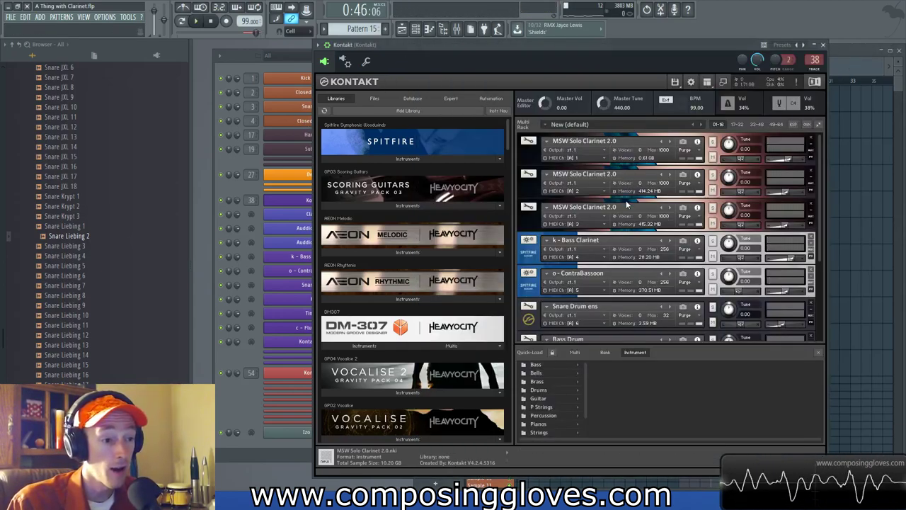
{"action": "left_click", "coordinate": [525, 160]}
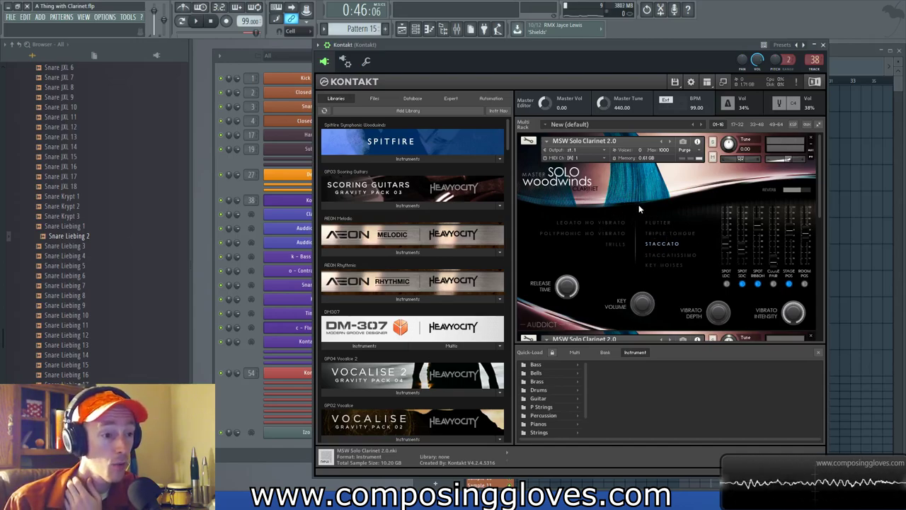
{"action": "mouse_move", "coordinate": [819, 199]}
{"action": "left_mouse_down"}
{"action": "mouse_move", "coordinate": [820, 236]}
{"action": "mouse_move", "coordinate": [819, 195]}
{"action": "left_mouse_up"}
{"action": "left_click", "coordinate": [532, 157]}
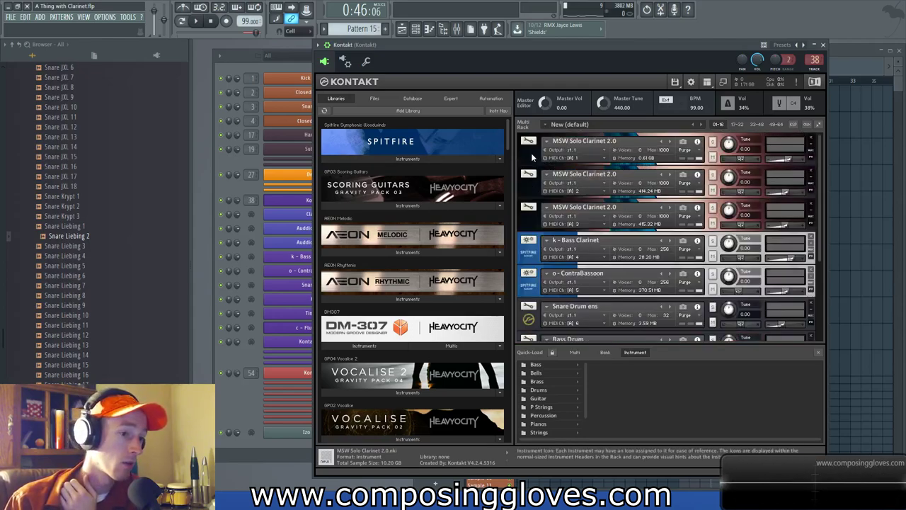
{"action": "left_click", "coordinate": [529, 157]}
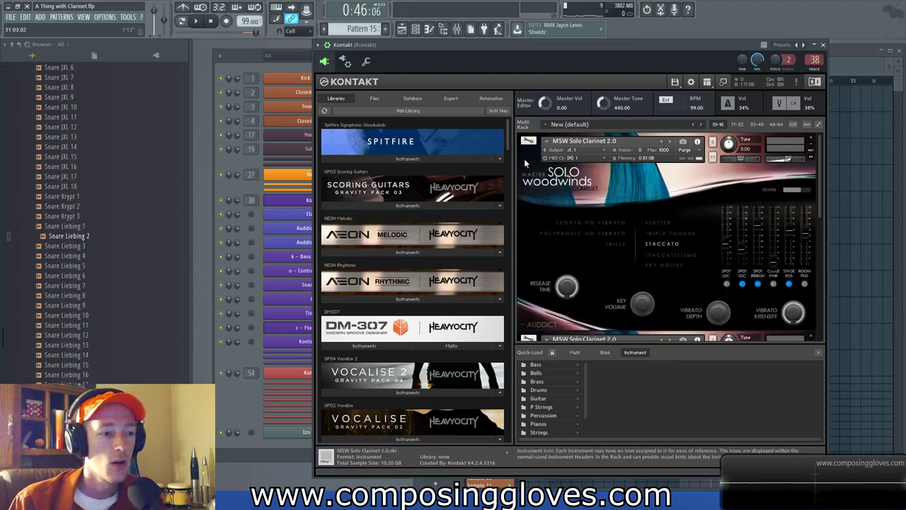
{"action": "left_click", "coordinate": [528, 156]}
{"action": "left_click", "coordinate": [533, 159]}
{"action": "left_click", "coordinate": [532, 155]}
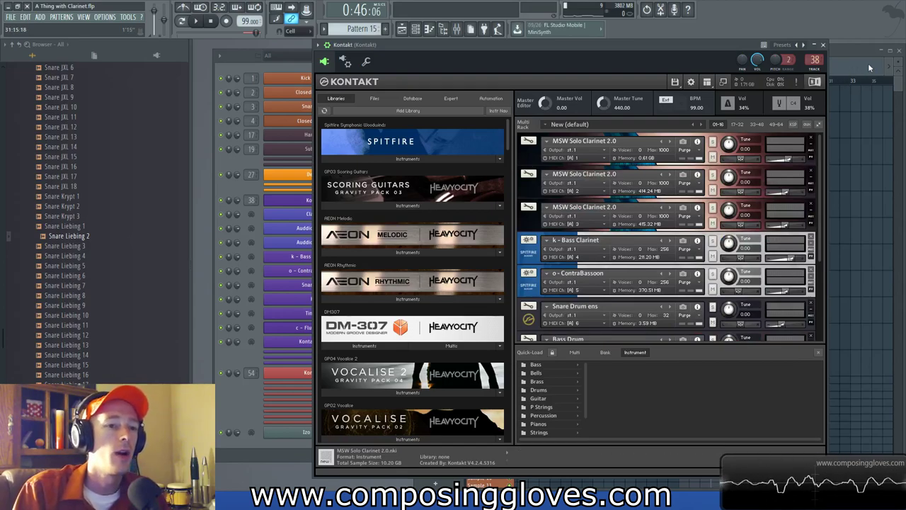
- Slice the Pattern 4 clip at bar 17 in the Playlist and select all clips across bars 17 to 21
{"action": "key", "text": "F5"}
{"action": "key", "text": "ctrl+d"}
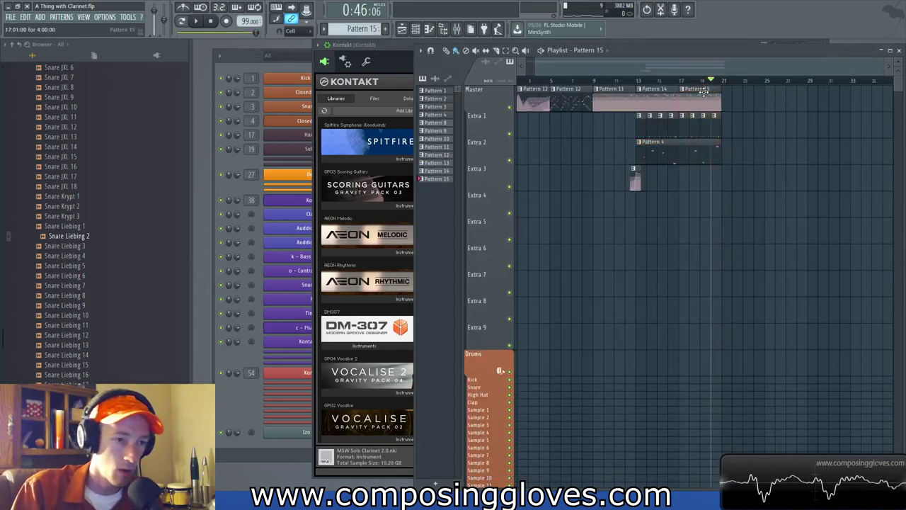
{"action": "scroll", "coordinate": [687, 94], "scroll_direction": "up", "scroll_amount": 3}
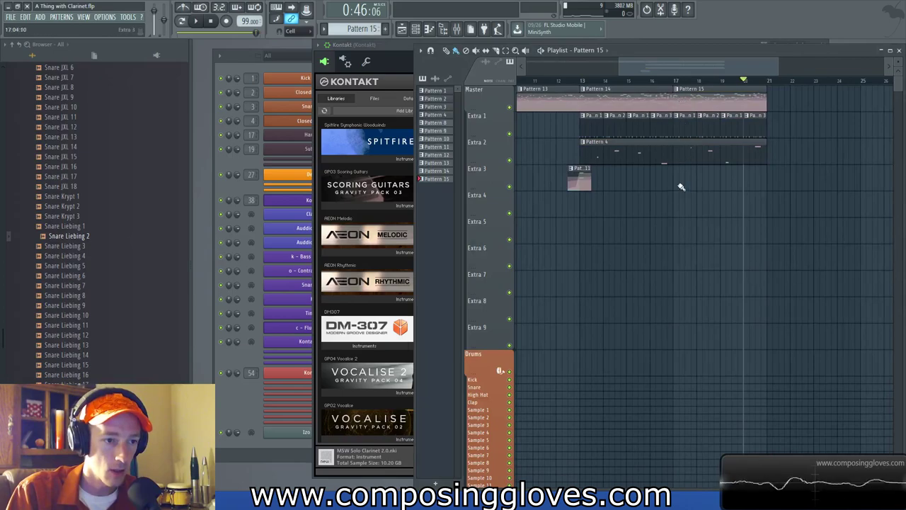
{"action": "left_click_drag", "start_coordinate": [677, 160], "coordinate": [674, 130]}
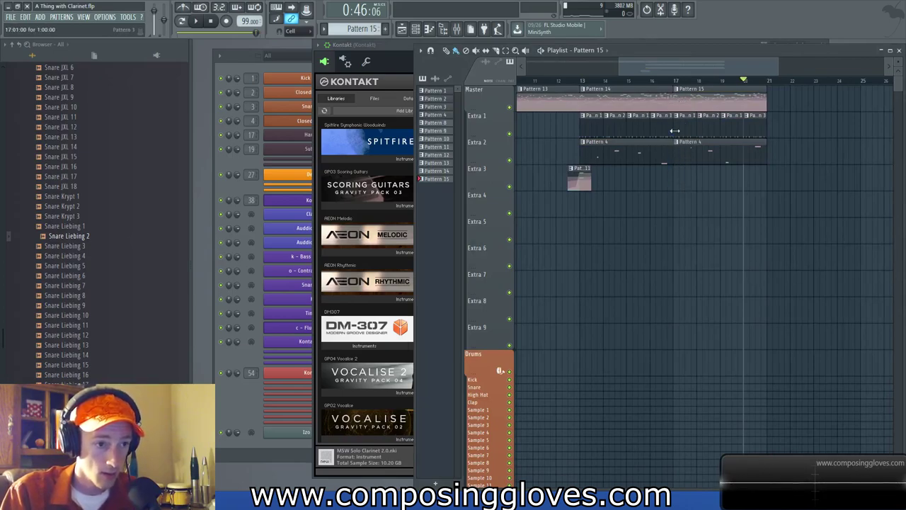
{"action": "left_click_drag", "start_coordinate": [687, 87], "coordinate": [823, 200]}
{"action": "scroll", "coordinate": [746, 200], "scroll_direction": "down", "scroll_amount": 1}
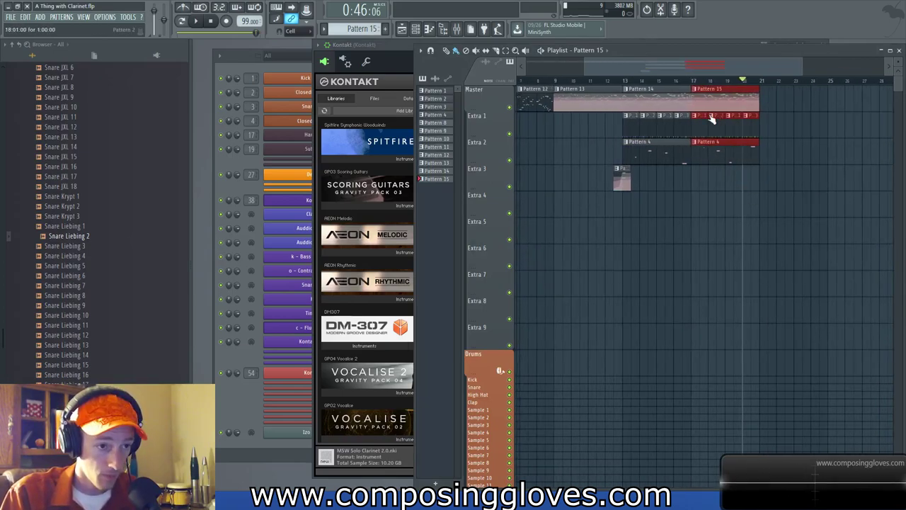
- Duplicate the selected clips into bars 21 to 25 of the Playlist and play the song from the start
{"action": "key", "text": "ctrl+b"}
{"action": "scroll", "coordinate": [697, 179], "scroll_direction": "down", "scroll_amount": 2}
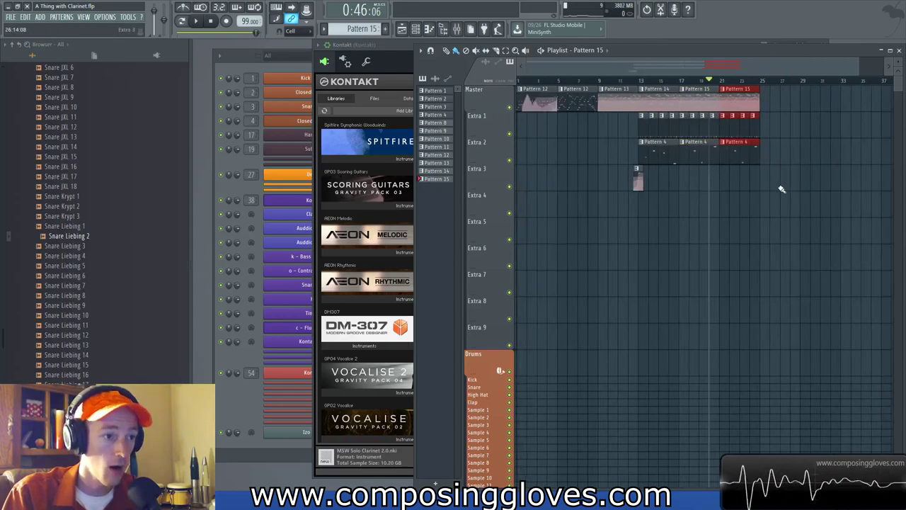
{"action": "left_click_drag", "start_coordinate": [708, 82], "coordinate": [495, 88]}
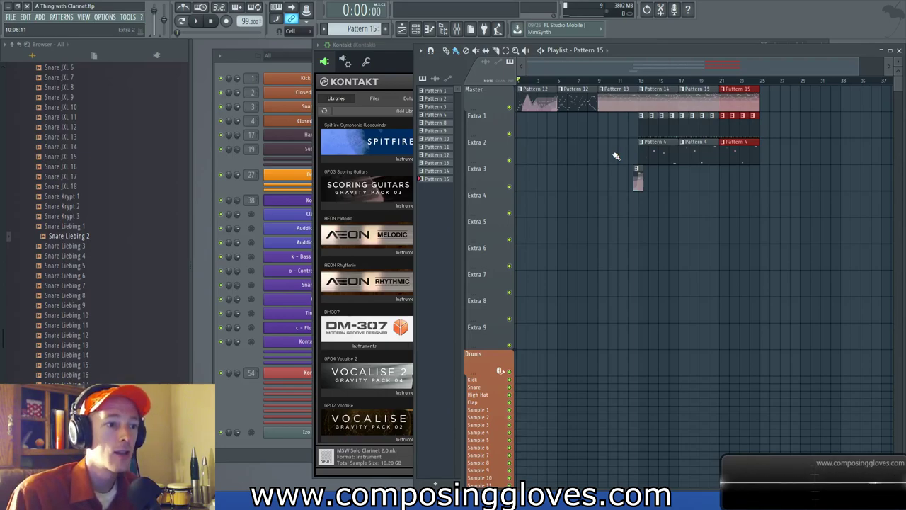
{"action": "scroll", "coordinate": [663, 209], "scroll_direction": "down", "scroll_amount": 2, "text": "ctrl"}
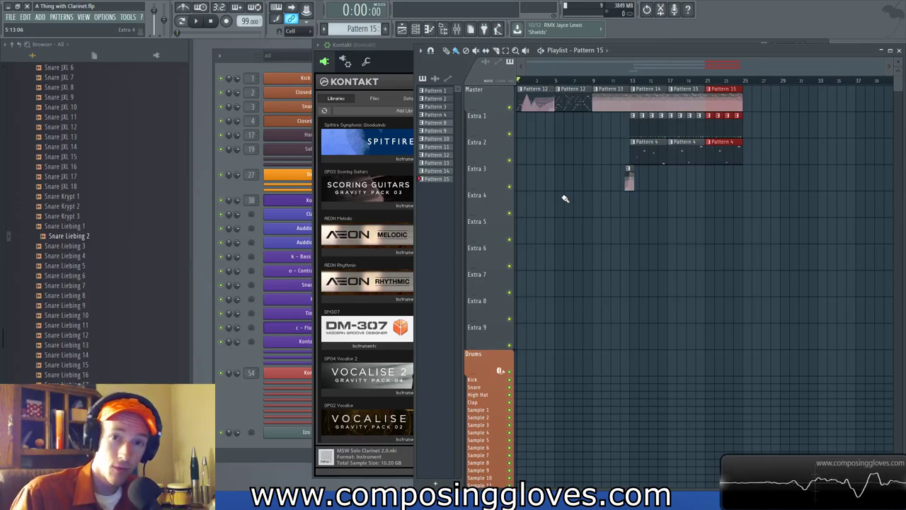
{"action": "key", "text": "space"}
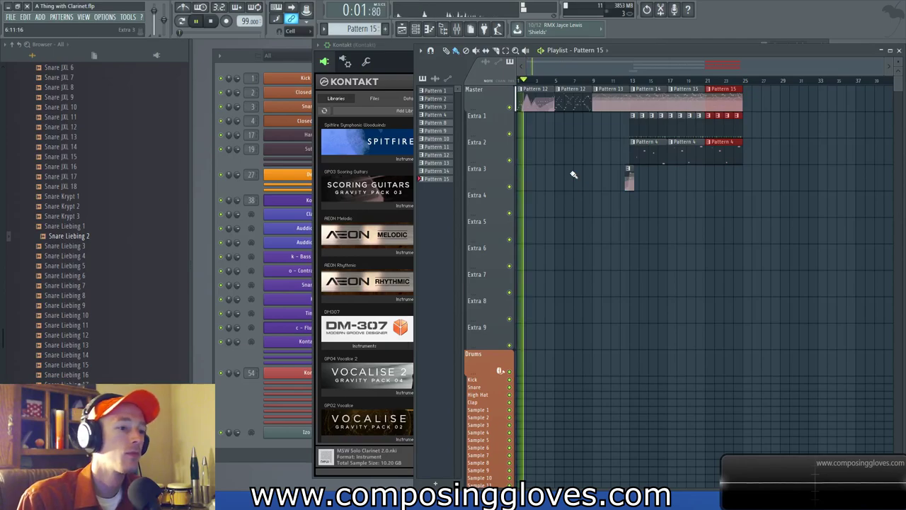
- Open Pattern 12 and examine the Clarinet and Auddict Clarinet notes in the piano roll during playback, returning to the Playlist
{"action": "left_click", "coordinate": [538, 108]}
{"action": "double_click", "coordinate": [538, 108]}
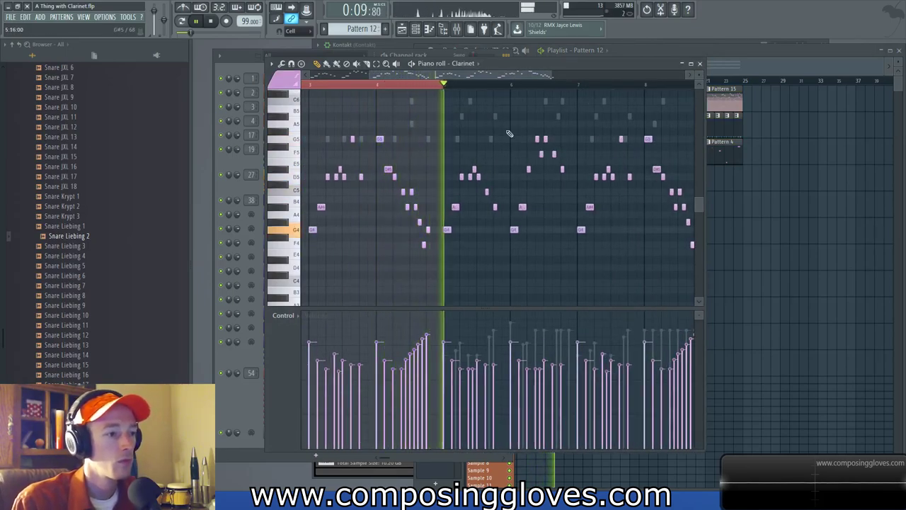
{"action": "left_click_drag", "start_coordinate": [518, 128], "coordinate": [489, 164]}
{"action": "right_click", "coordinate": [457, 124]}
{"action": "left_click_drag", "start_coordinate": [482, 134], "coordinate": [439, 166]}
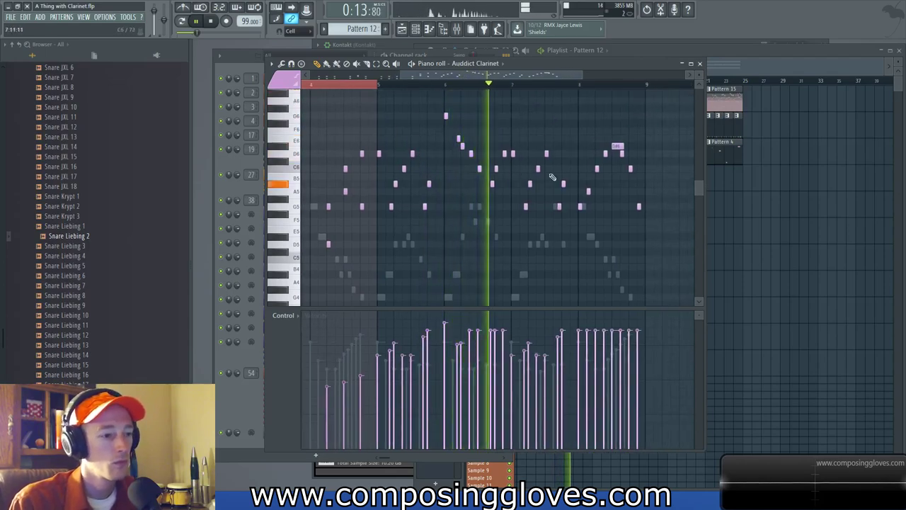
{"action": "left_click", "coordinate": [748, 62]}
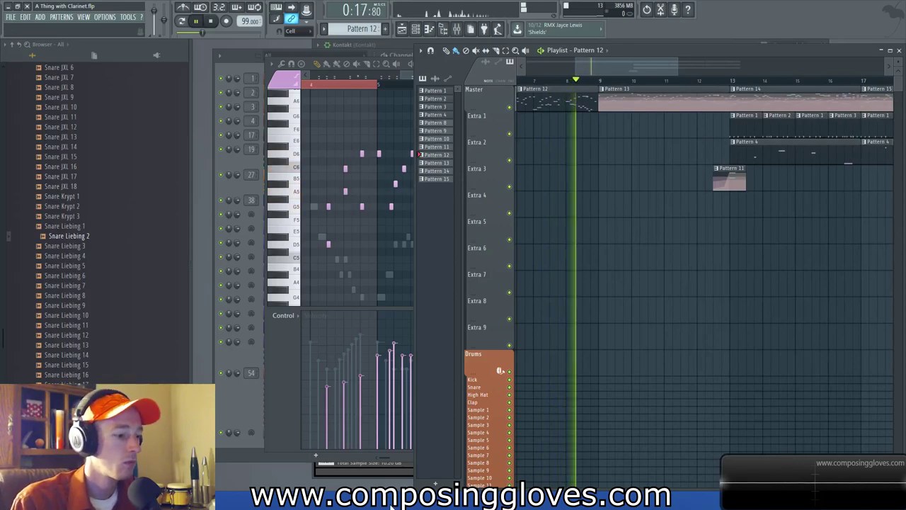
- Check the instrument levels in the Kontakt rack while the song plays, and return to the Playlist
{"action": "left_click", "coordinate": [386, 473]}
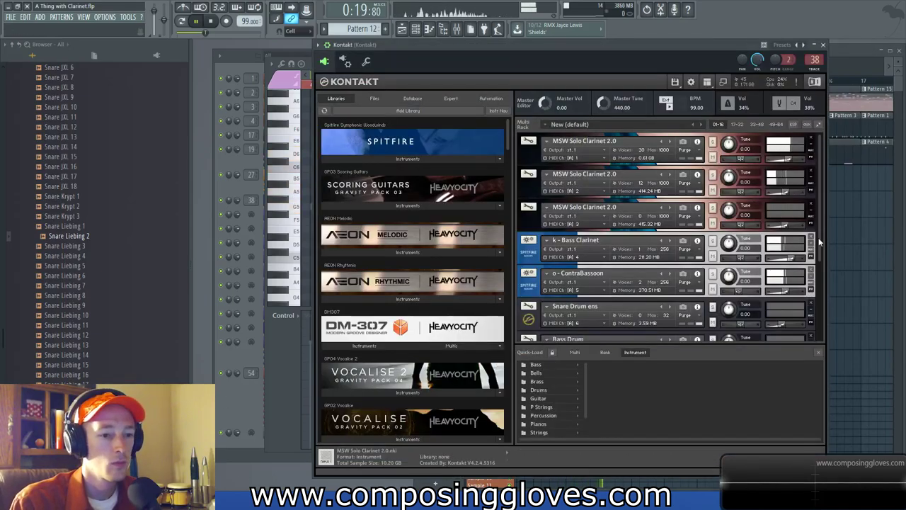
{"action": "scroll", "coordinate": [819, 271], "scroll_direction": "down", "scroll_amount": 3}
{"action": "scroll", "coordinate": [819, 276], "scroll_direction": "up", "scroll_amount": 3}
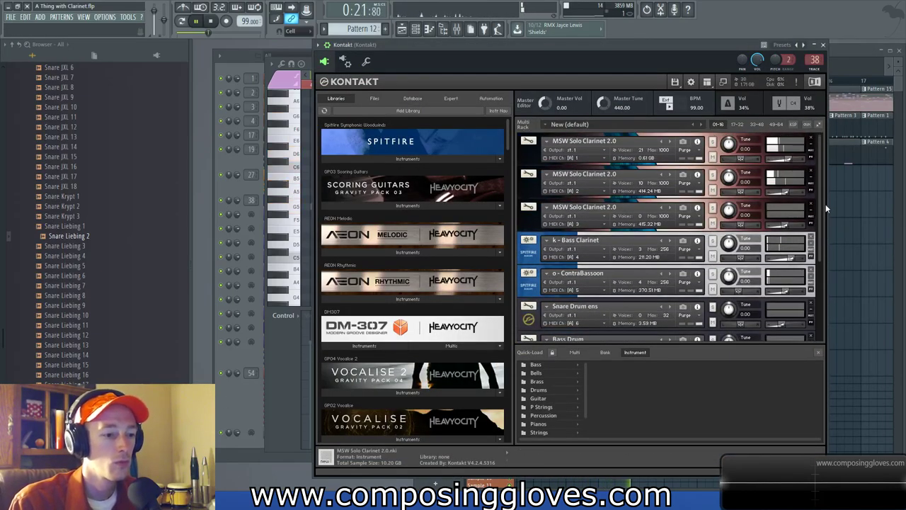
{"action": "left_click", "coordinate": [852, 55]}
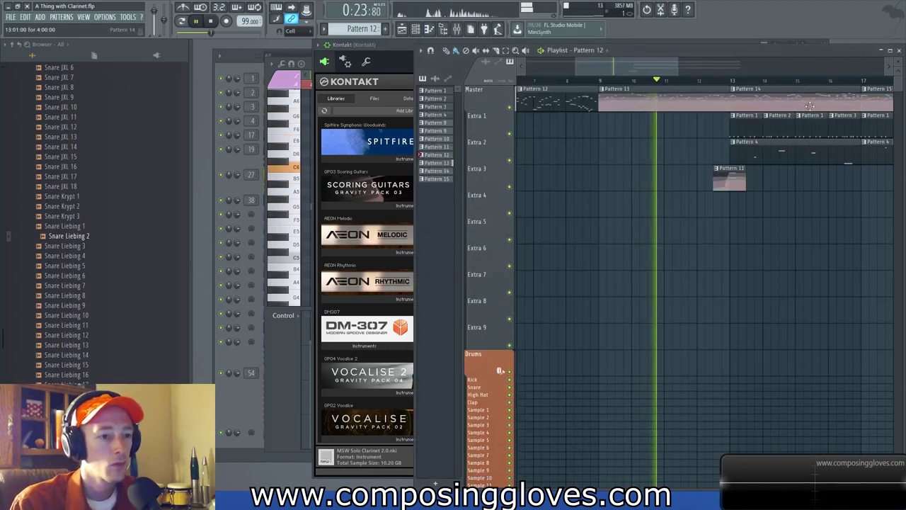
- Follow playback in the Playlist and inspect the Izo Stuttur notes of Pattern 4 in the piano roll
{"action": "left_click_drag", "start_coordinate": [550, 195], "coordinate": [528, 196]}
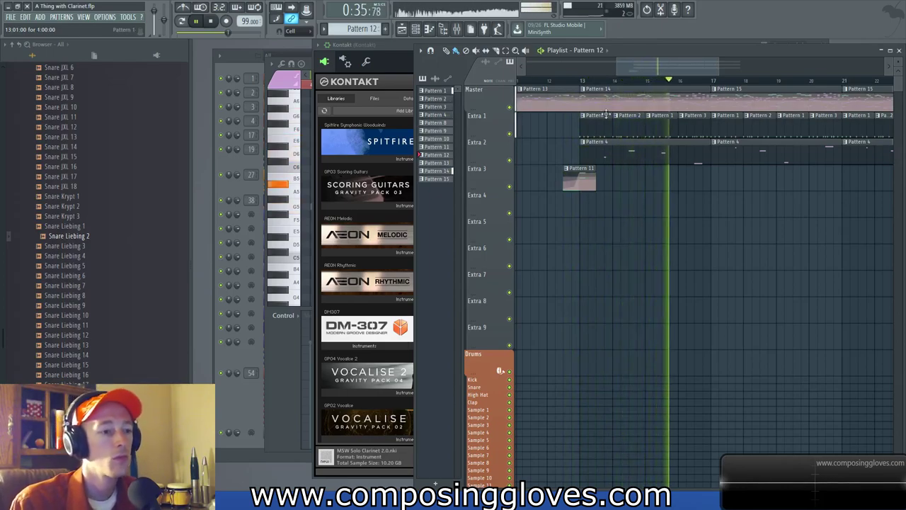
{"action": "double_click", "coordinate": [604, 160]}
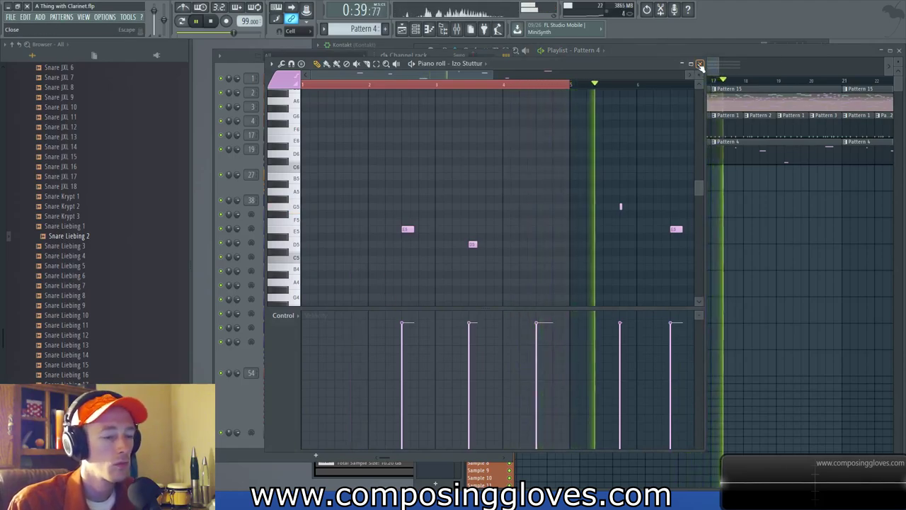
{"action": "left_click", "coordinate": [782, 56]}
{"action": "scroll", "coordinate": [758, 128], "scroll_direction": "down", "scroll_amount": 4}
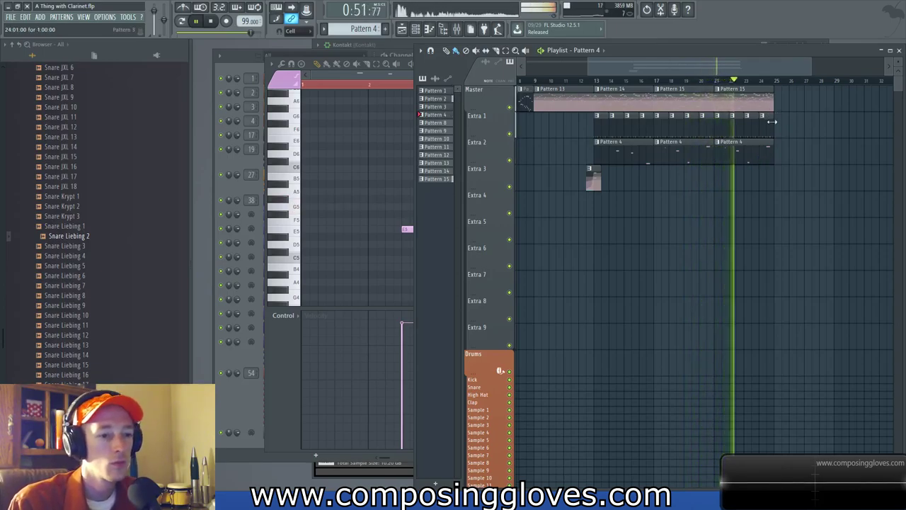
- Extend the last Pattern 3 clip on the Extra 1 track to about bar 28 and stop playback
{"action": "left_click_drag", "start_coordinate": [772, 123], "coordinate": [824, 131]}
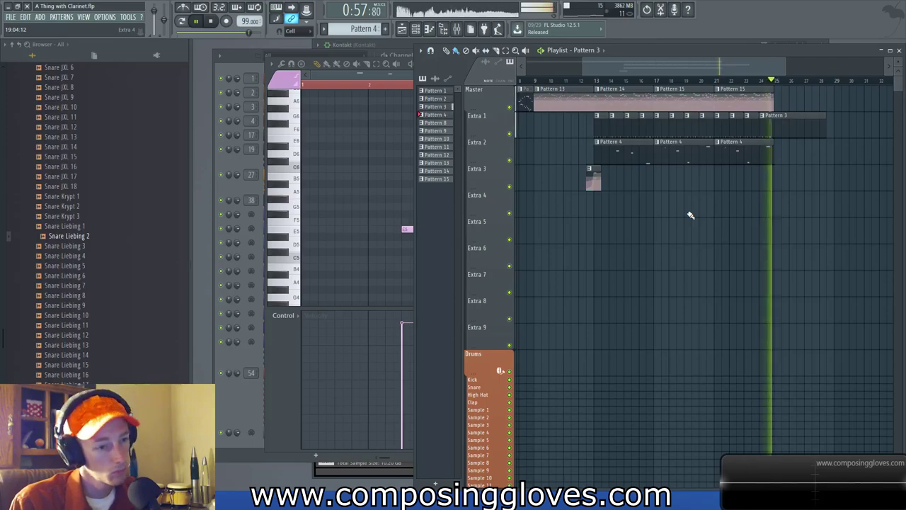
{"action": "key", "text": "space"}
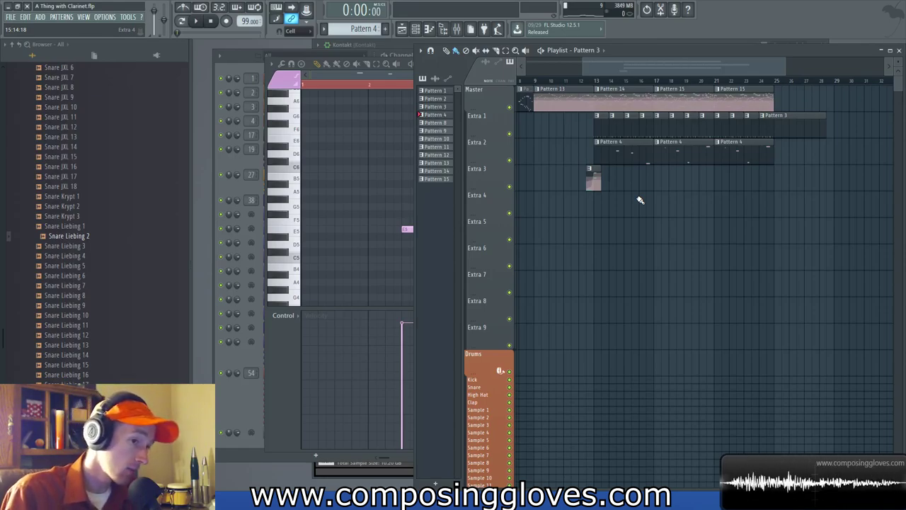
{"action": "left_click_drag", "start_coordinate": [580, 132], "coordinate": [854, 179]}
{"action": "left_click", "coordinate": [773, 134], "text": "ctrl"}
{"action": "left_click", "coordinate": [681, 215], "text": "ctrl"}
{"action": "left_click_drag", "start_coordinate": [681, 215], "coordinate": [838, 267]}
{"action": "scroll", "coordinate": [625, 278], "scroll_direction": "down", "scroll_amount": 3}
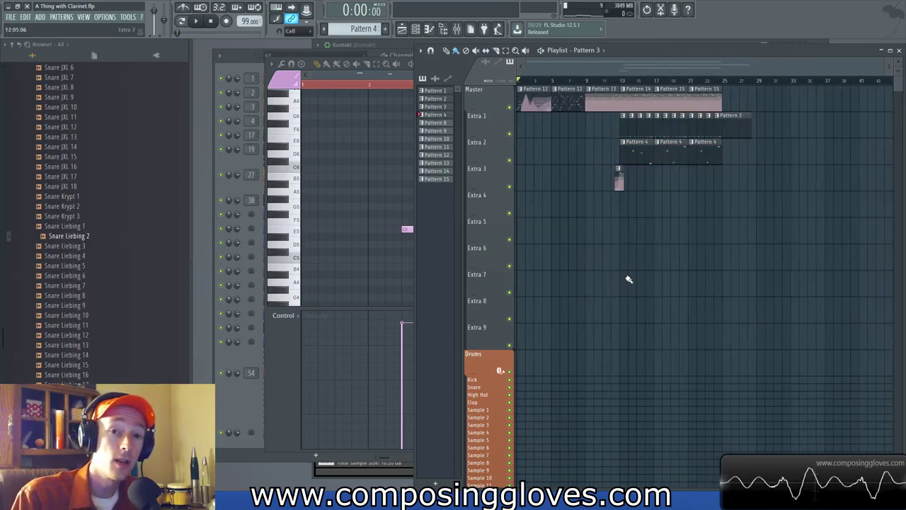